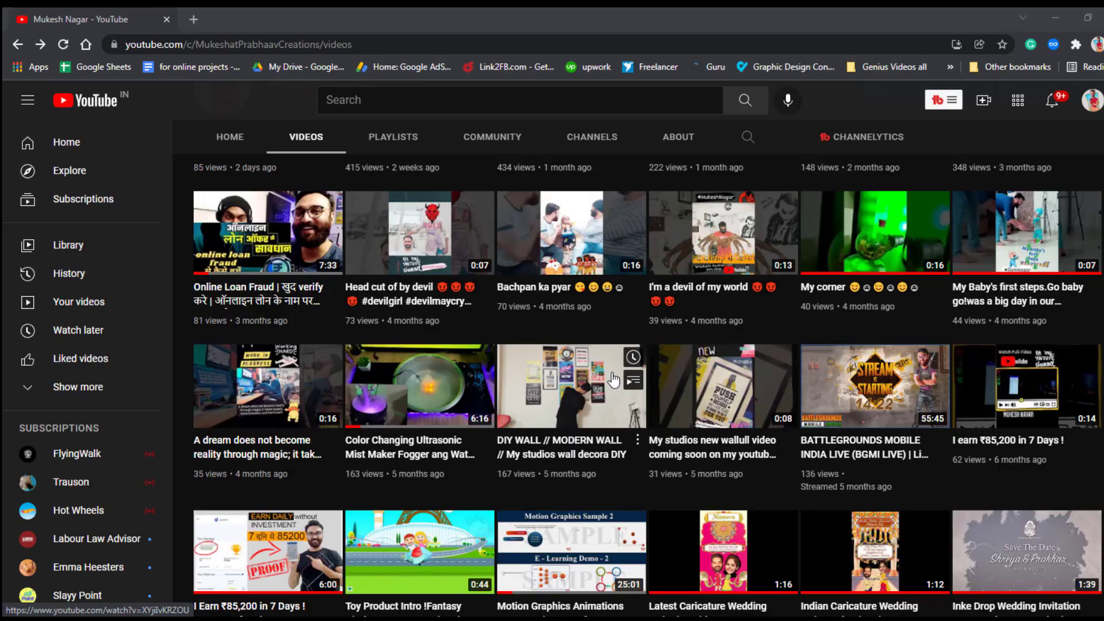
Scroll up the channel's Videos page to see its recent uploads.
scroll(611, 377, "up", 10)
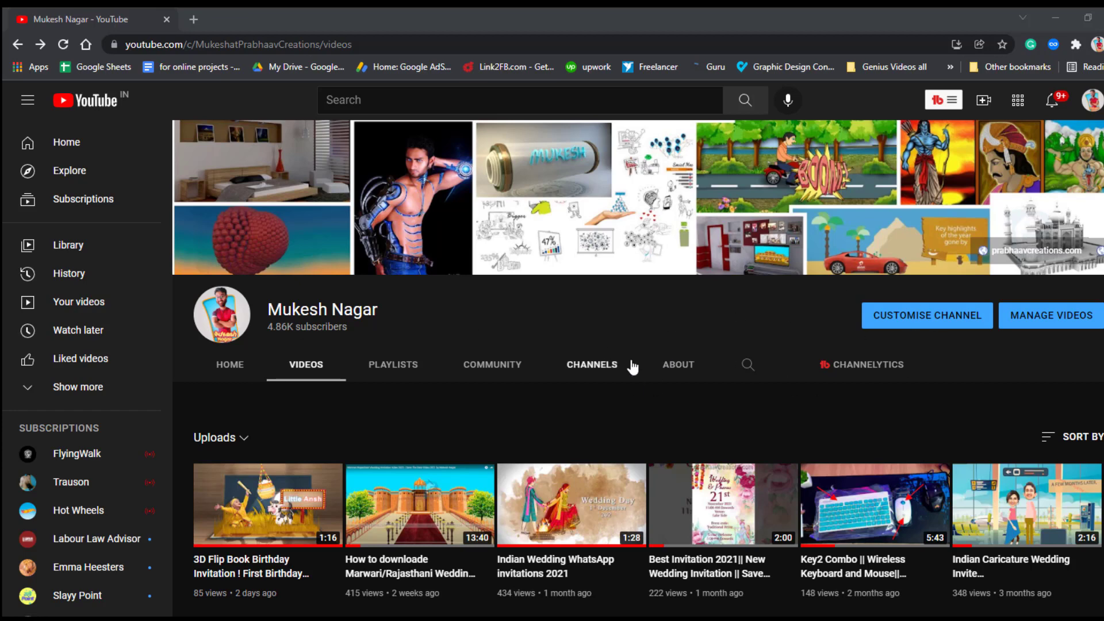
Browse the channel's uploads and open the '3D Flip Book Birthday Invitation' video.
scroll(633, 368, "down", 3)
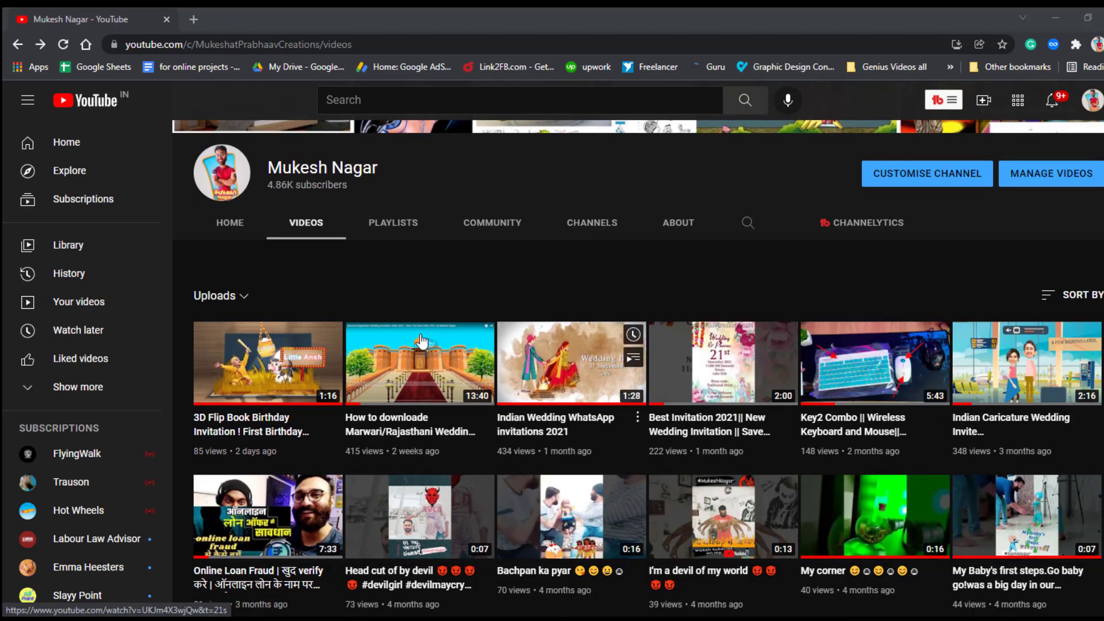
scroll(443, 401, "down", 2)
scroll(443, 402, "up", 2)
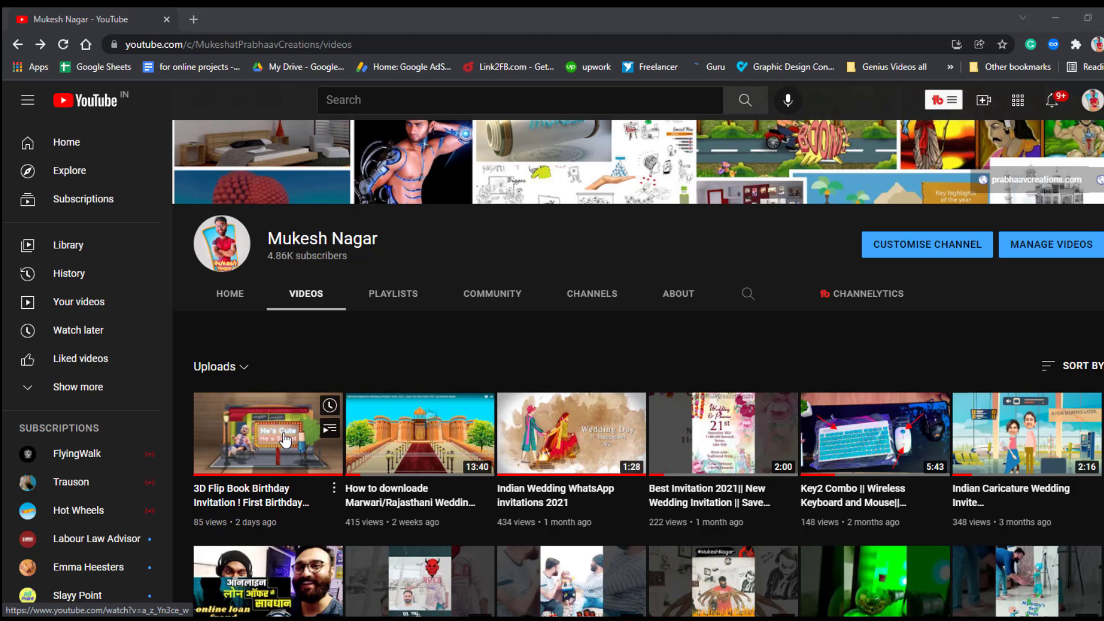
left_click(260, 437)
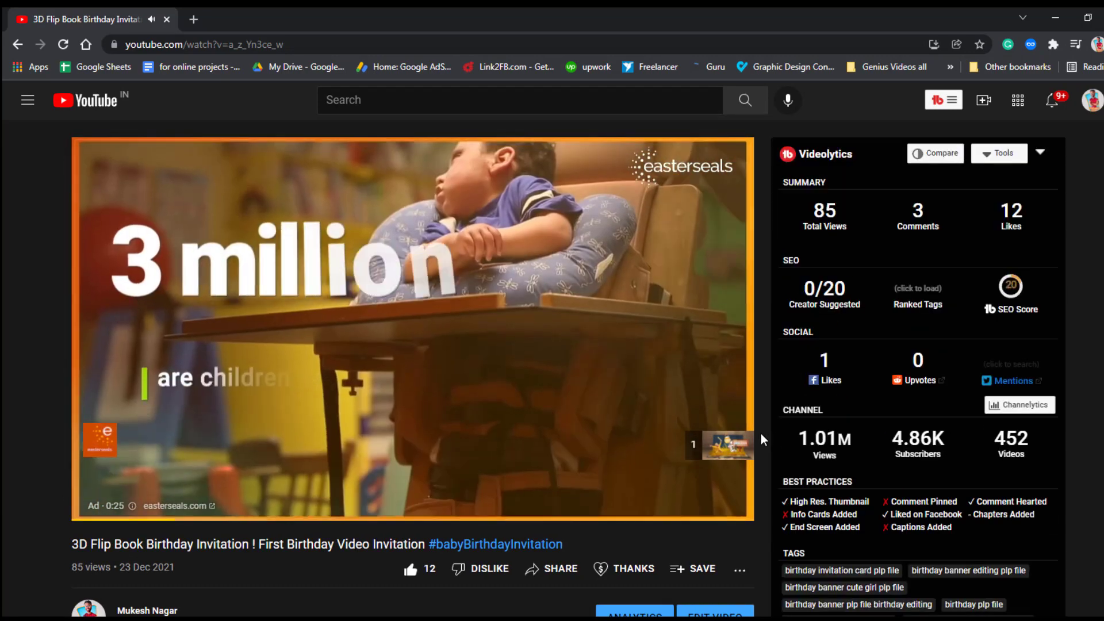
Skip the pre-roll ad, pause the video at 0:40, and minimize Chrome to reveal After Effects.
left_click(706, 453)
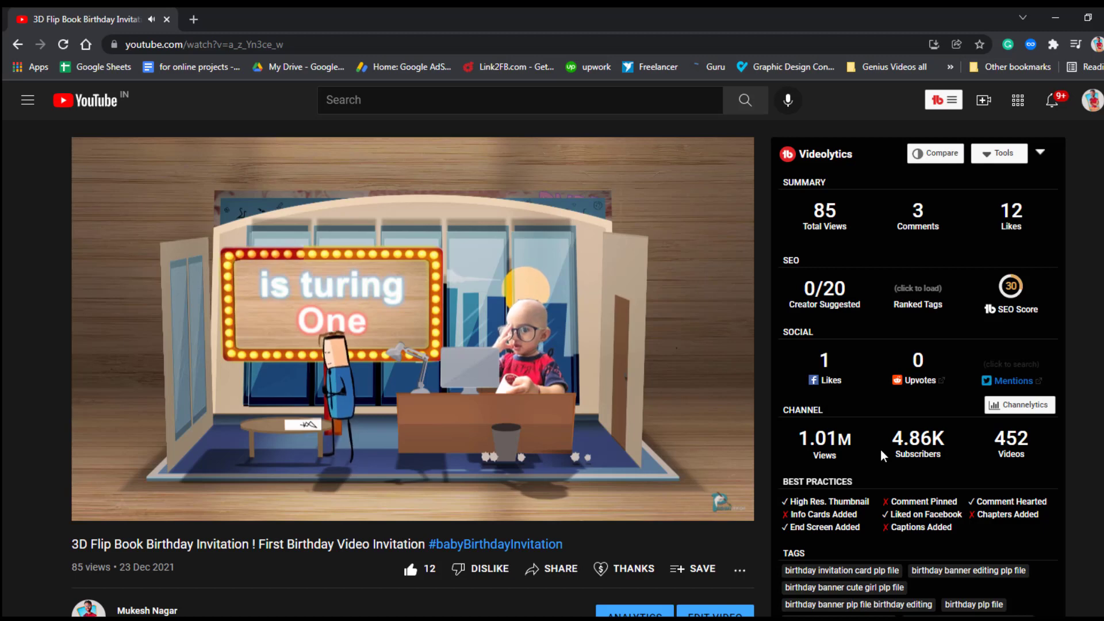
mouse_move(360, 326)
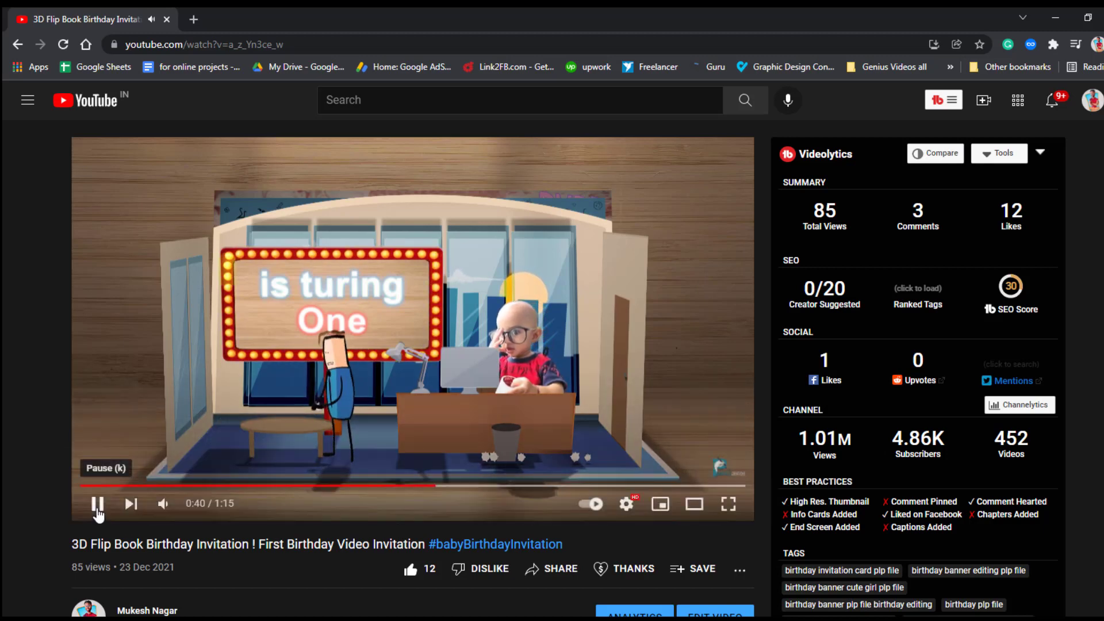
left_click(97, 506)
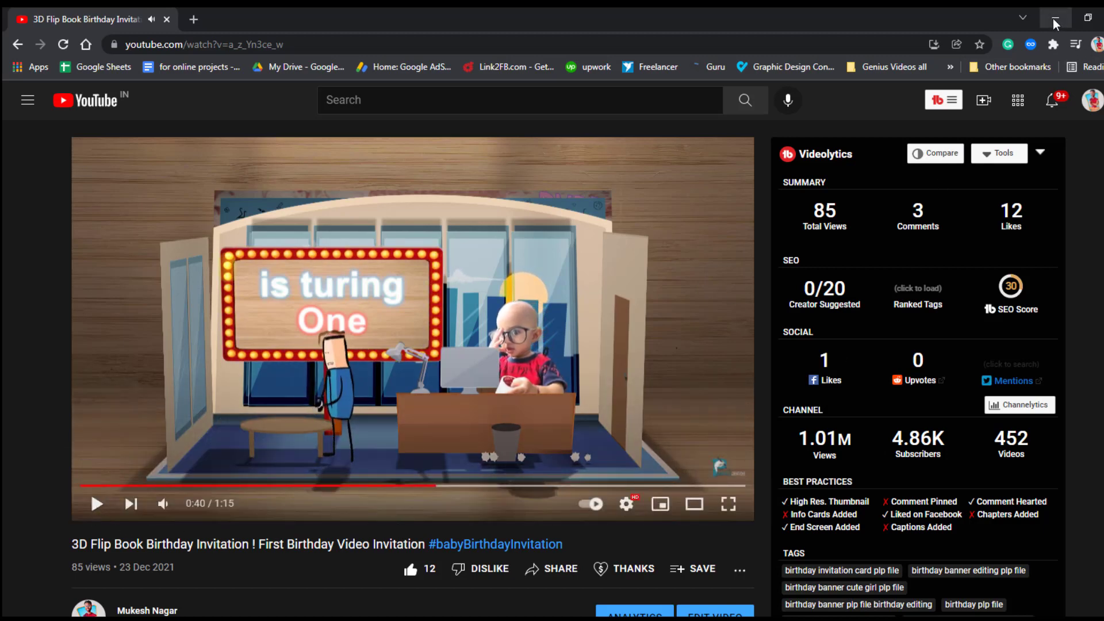
left_click(1056, 23)
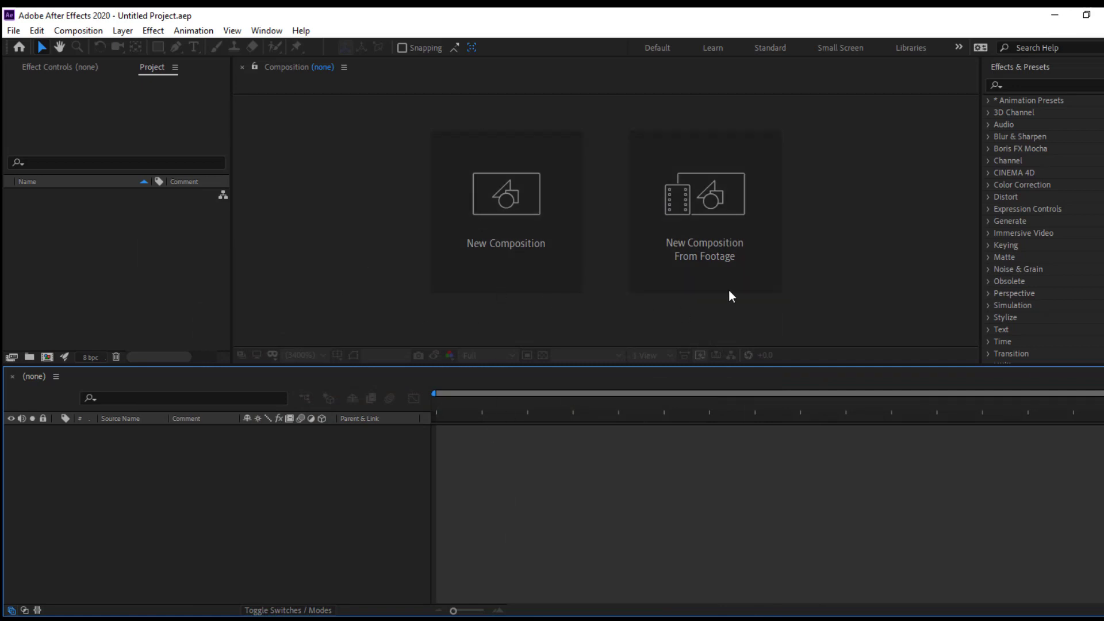
Make a new 1920×1080, 59.982 fps composition named '3d flip book'.
left_click(84, 292)
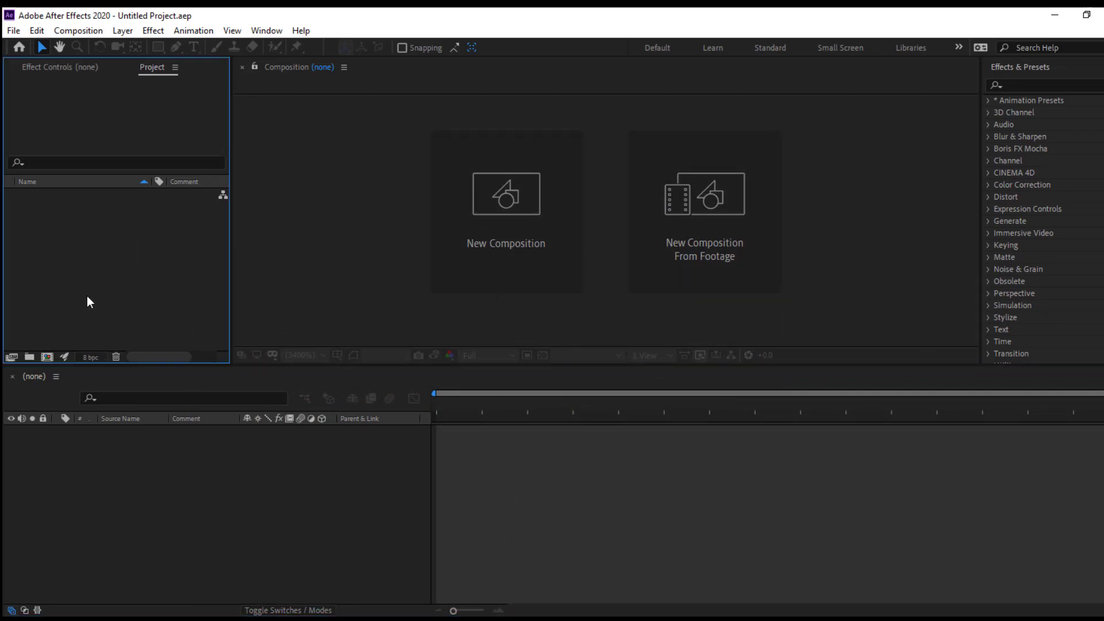
left_click(47, 358)
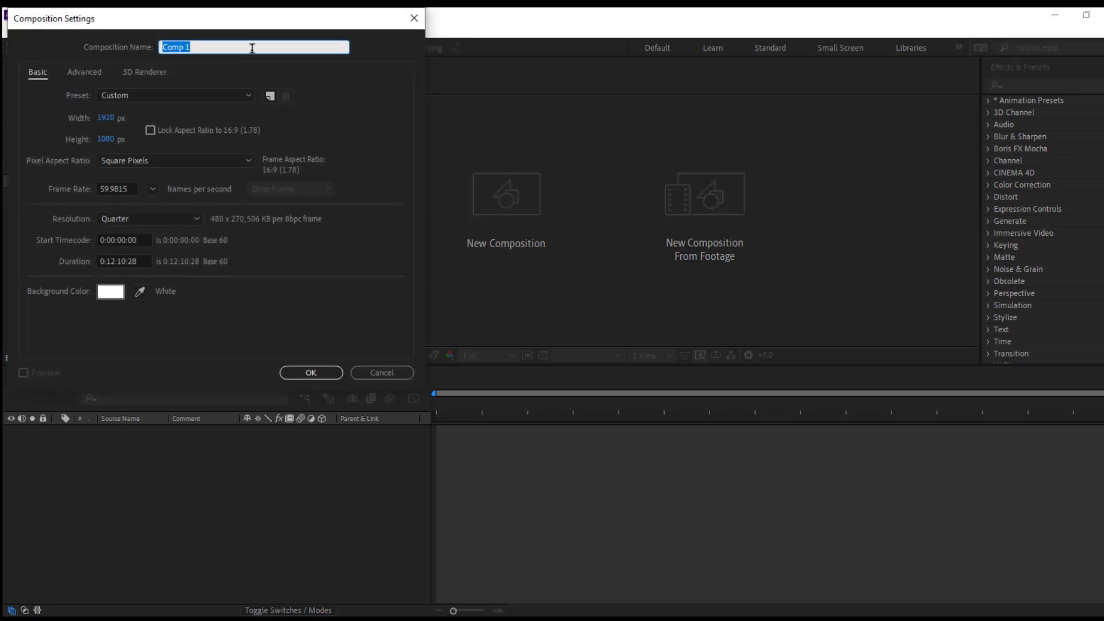
type("3")
type("book")
left_click(311, 373)
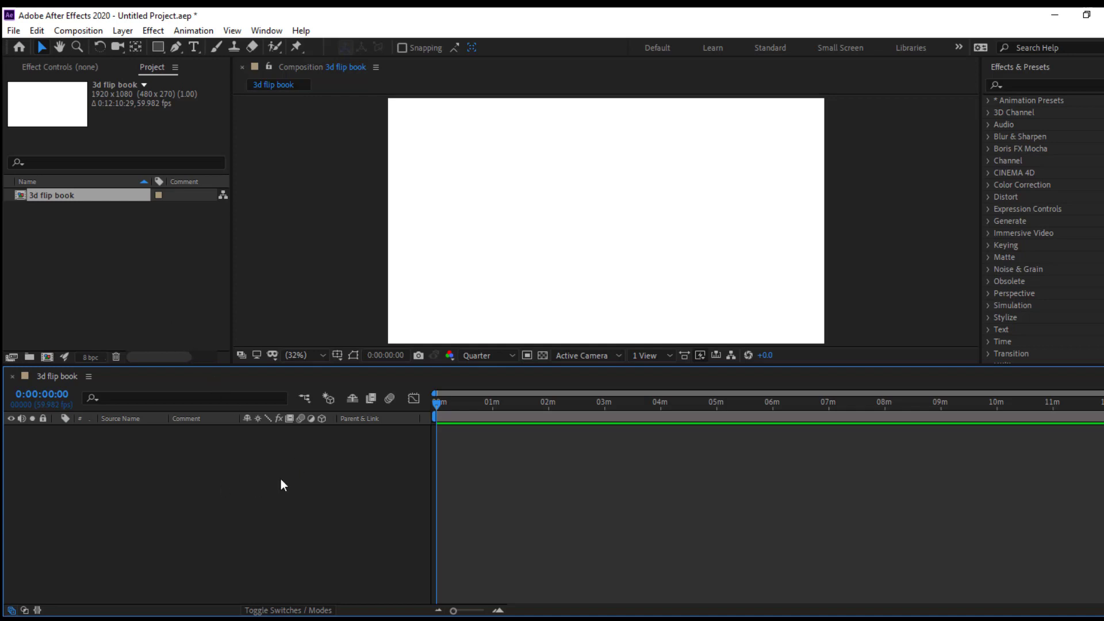
Add a full-frame 1920×1080 solid coloured FF0000, named Red Solid 1, to the composition.
right_click(282, 480)
mouse_move(357, 326)
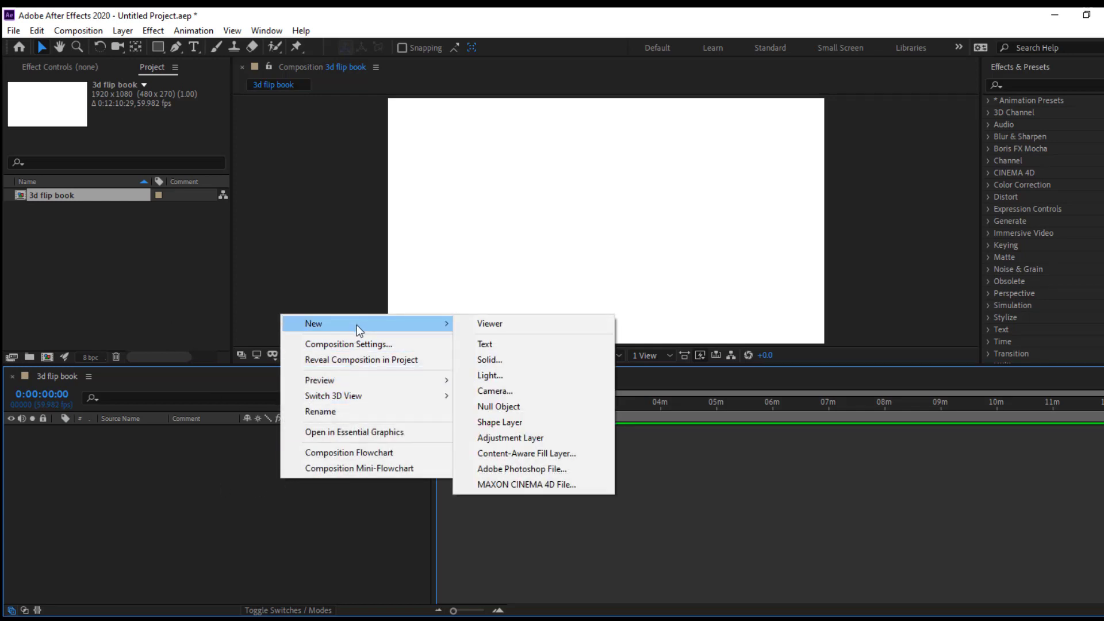
left_click(491, 360)
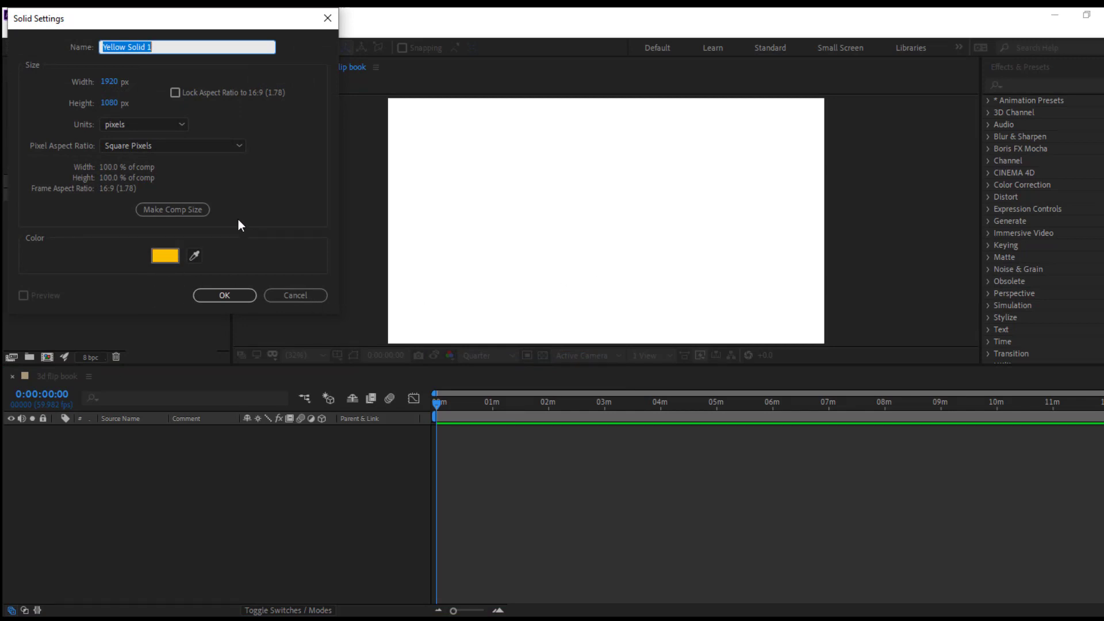
left_click_drag(245, 23, 255, 39)
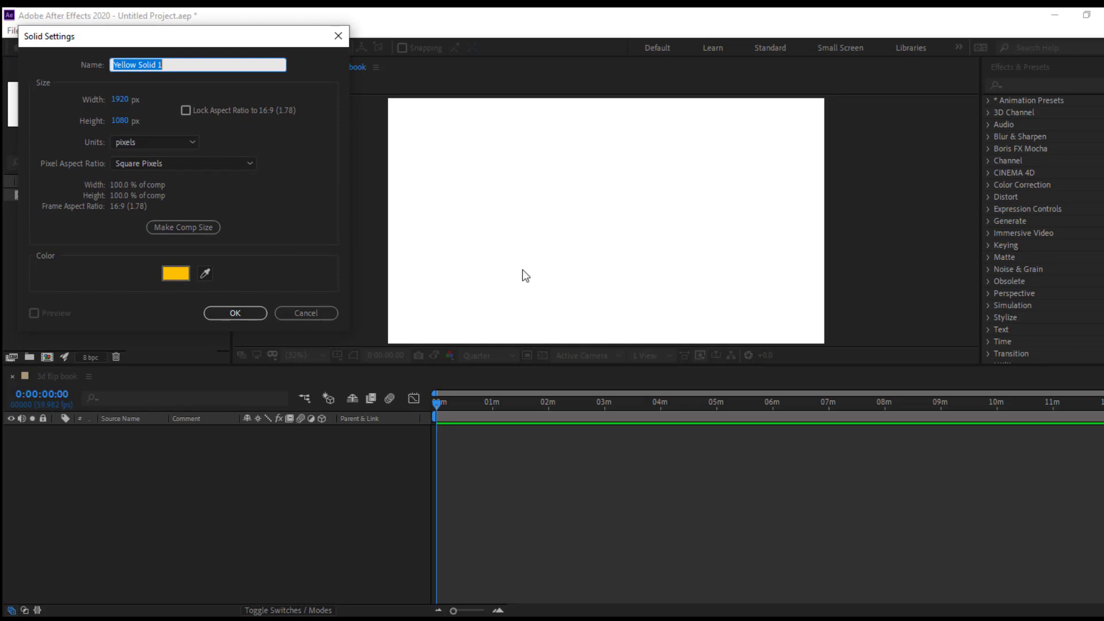
left_click(175, 274)
left_click_drag(218, 61, 220, 32)
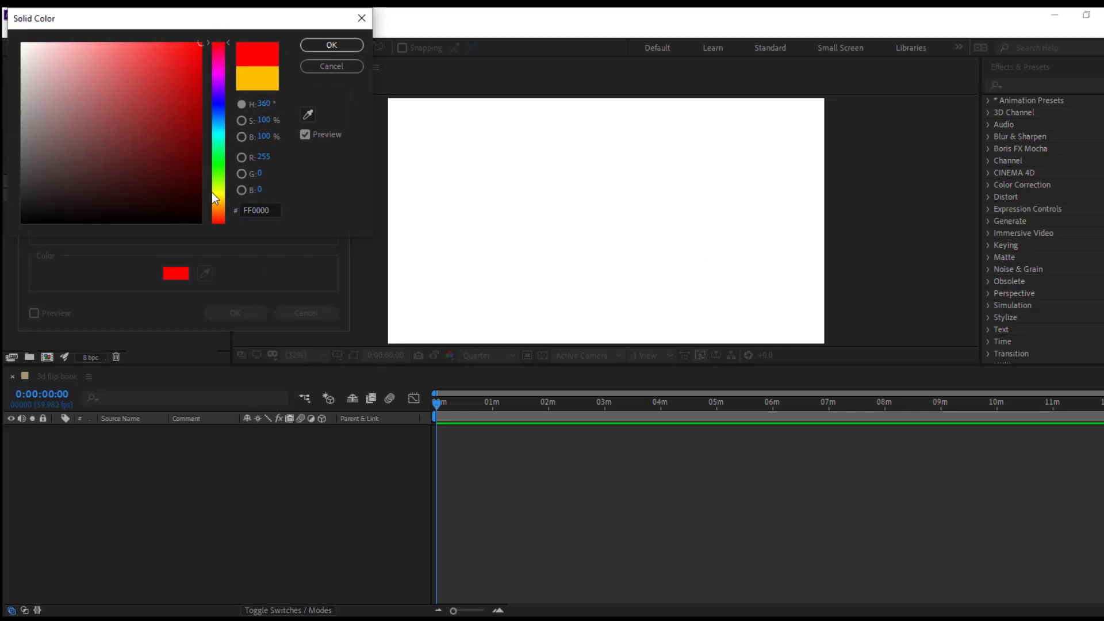
left_click(309, 46)
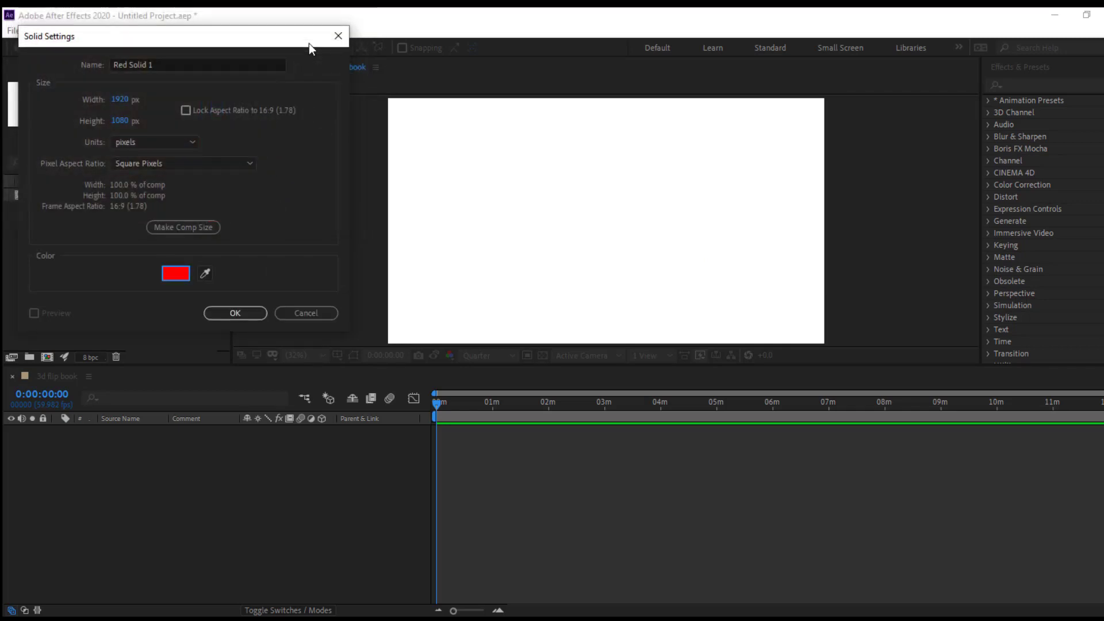
left_click(246, 315)
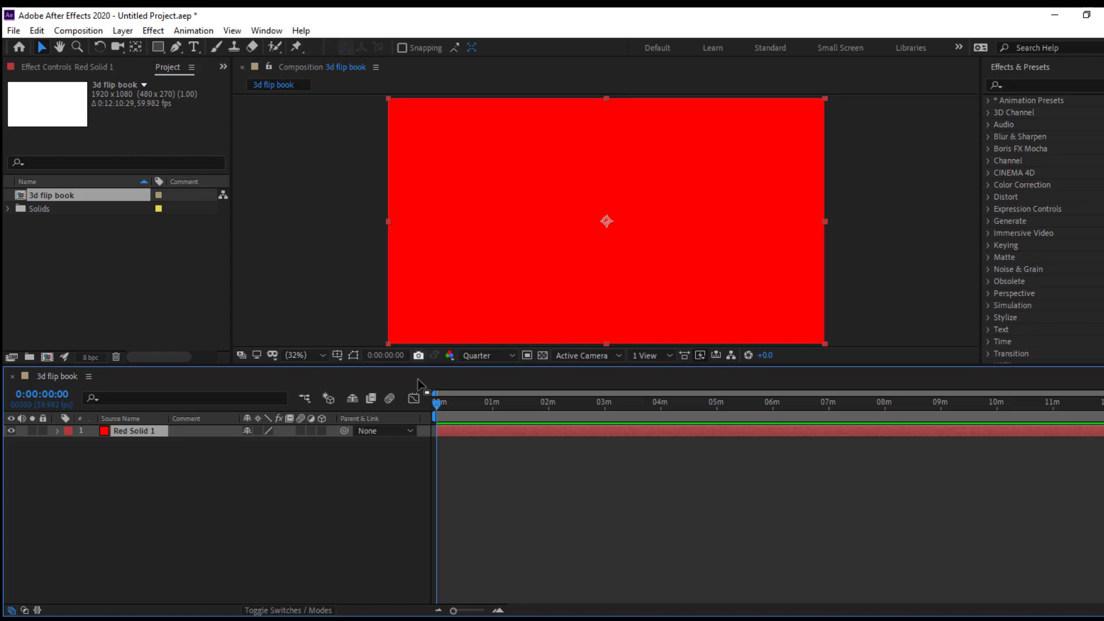
left_click(159, 464)
left_click(141, 437)
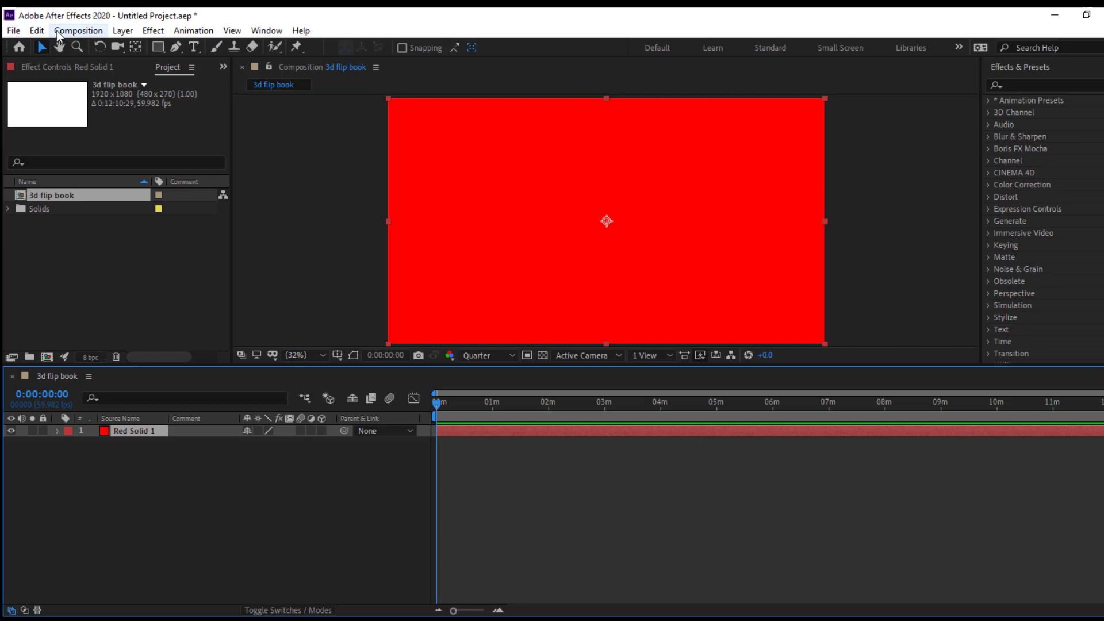
Add a second full-frame solid in yellow FFF600, Yellow Solid 1, above the red one.
left_click(122, 30)
mouse_move(121, 46)
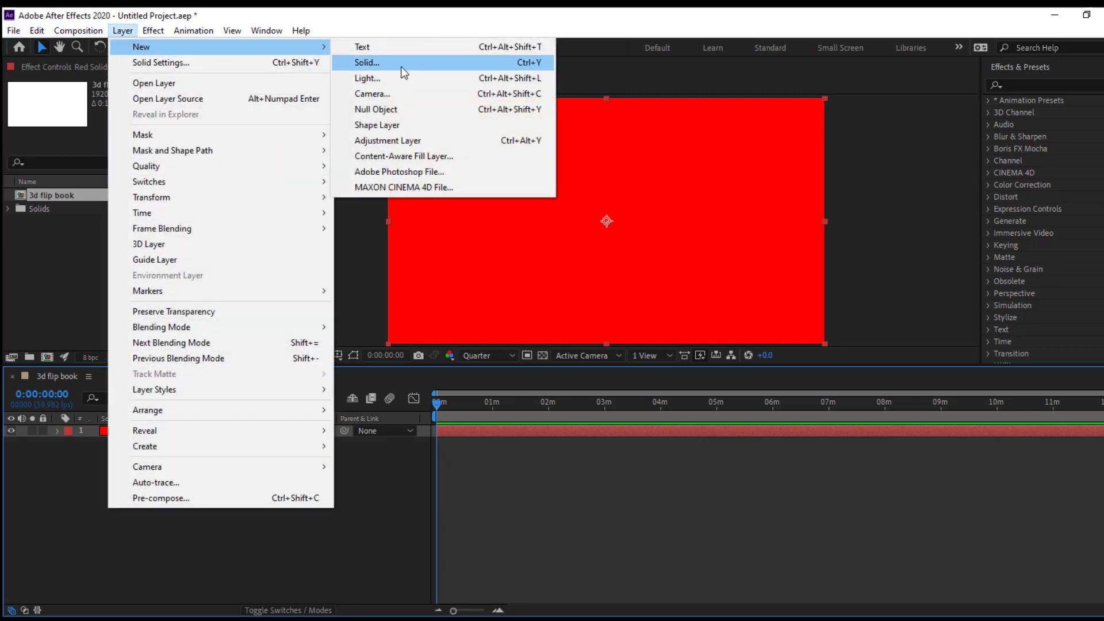
left_click(400, 64)
left_click(167, 278)
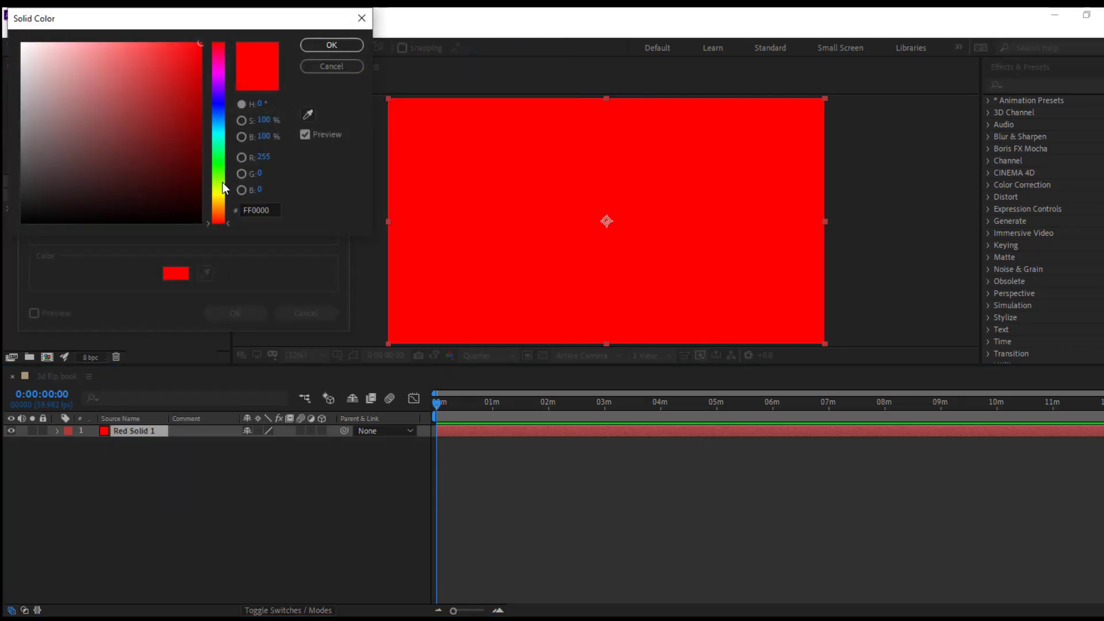
left_click(219, 195)
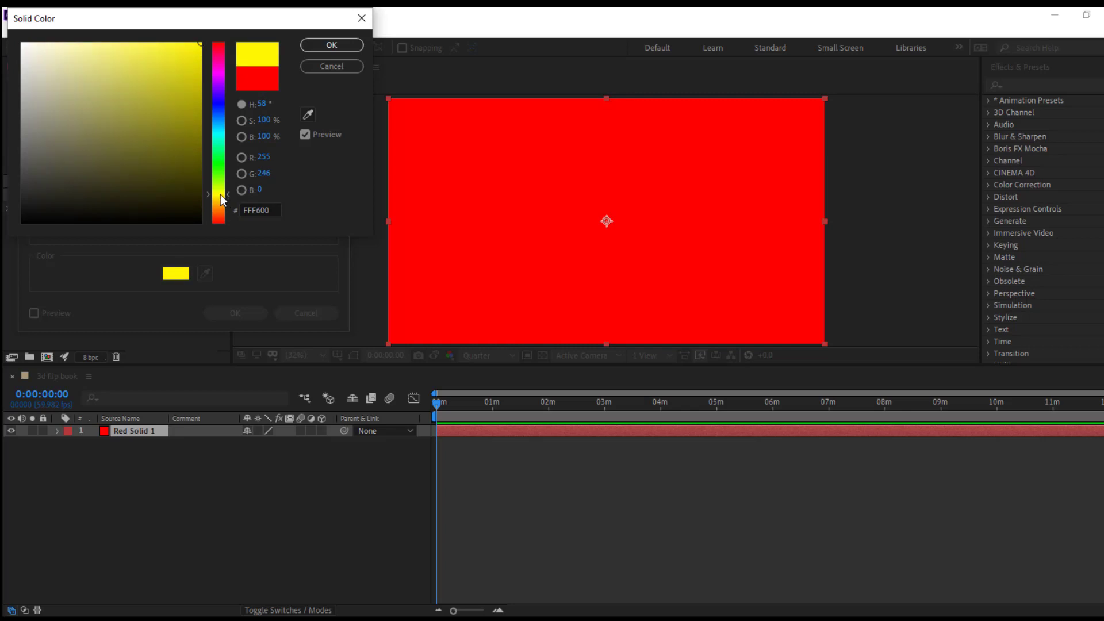
left_click(315, 49)
left_click(256, 313)
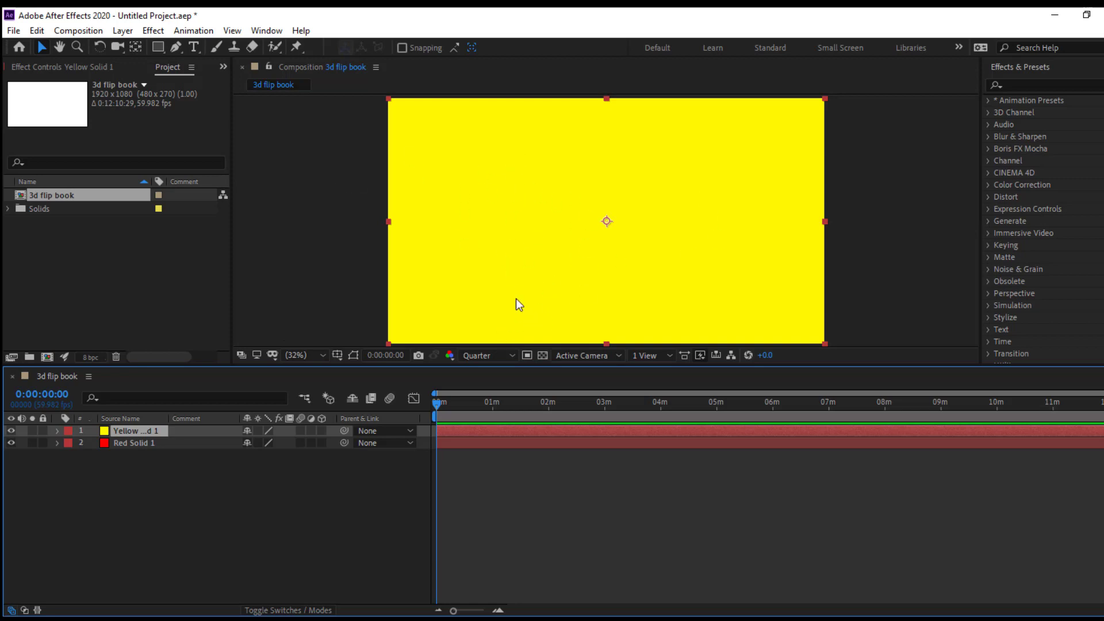
Move the yellow and red solids' anchor points to their top edges and make both 3D layers.
double_click(148, 443)
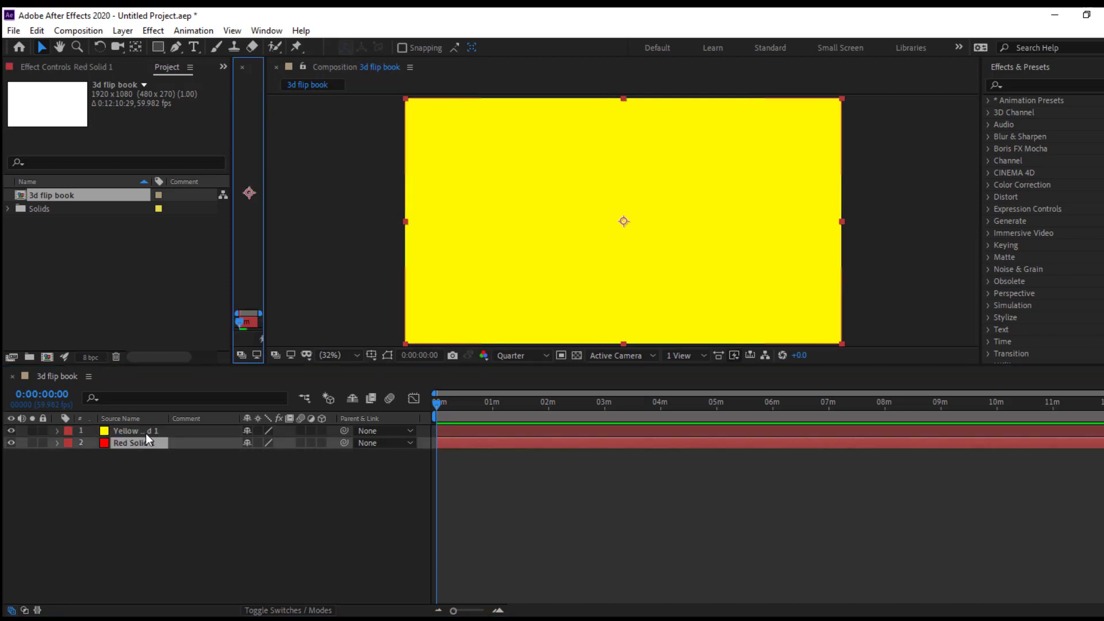
left_click(242, 67)
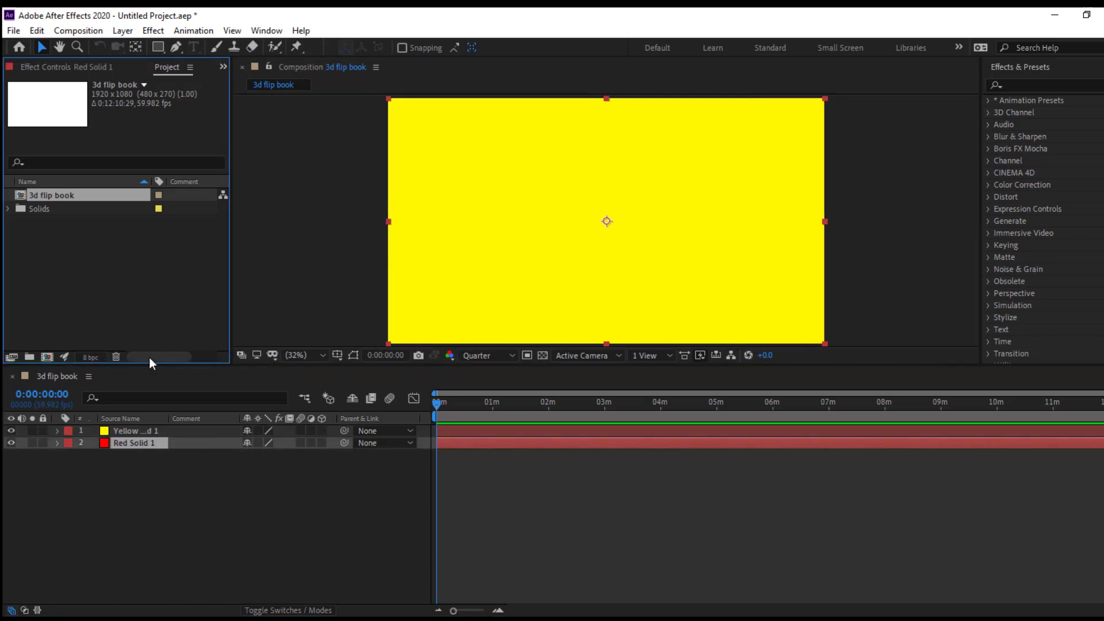
left_click(139, 433)
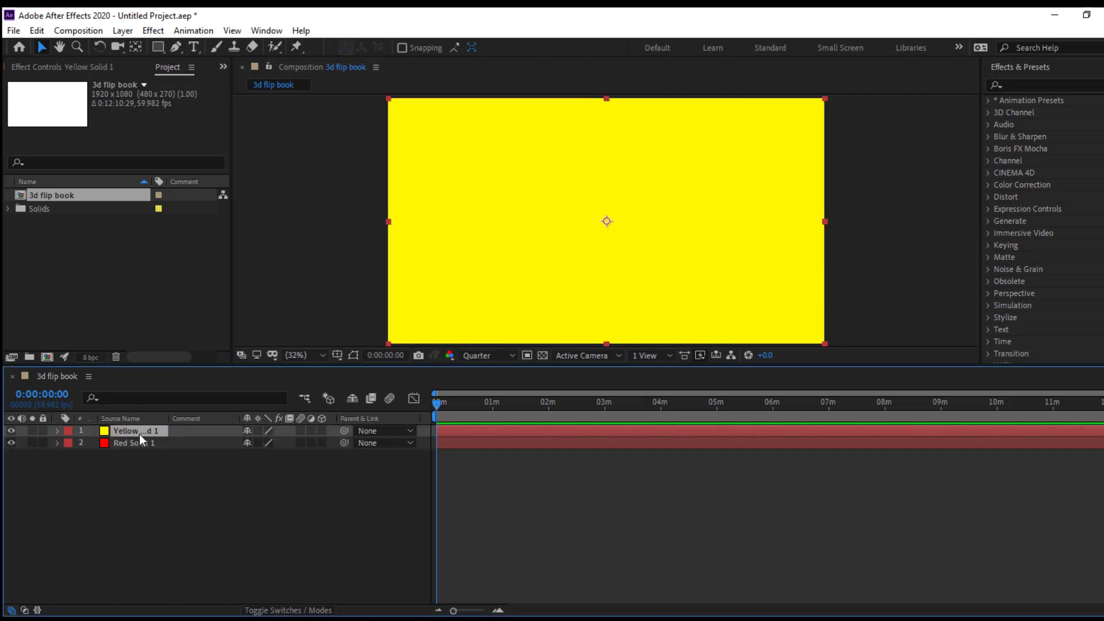
left_click(136, 50)
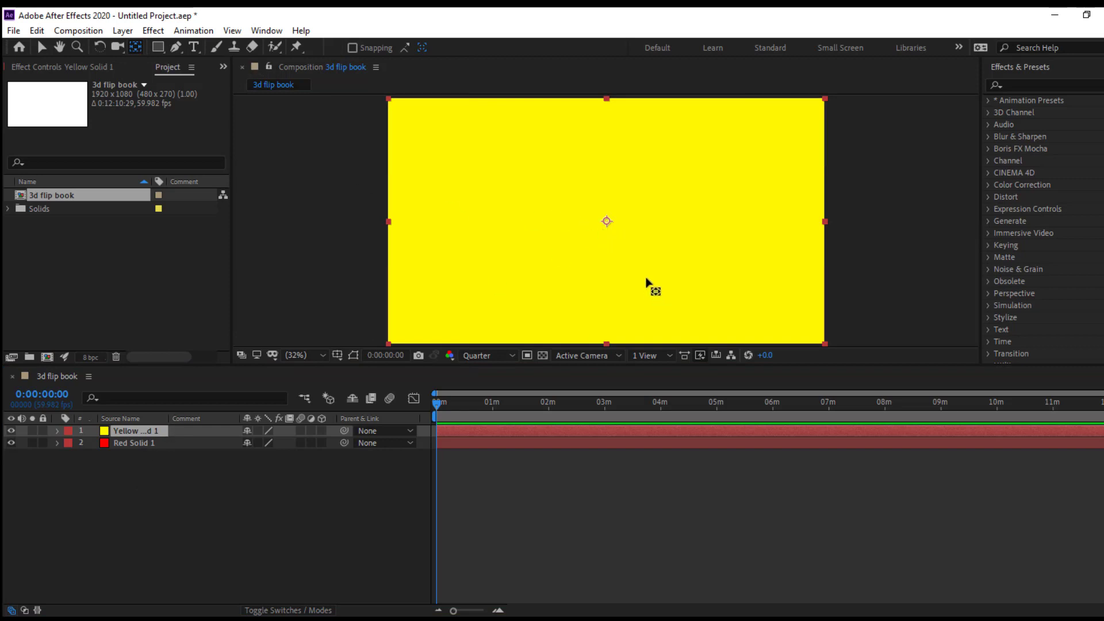
left_click_drag(606, 222, 611, 109)
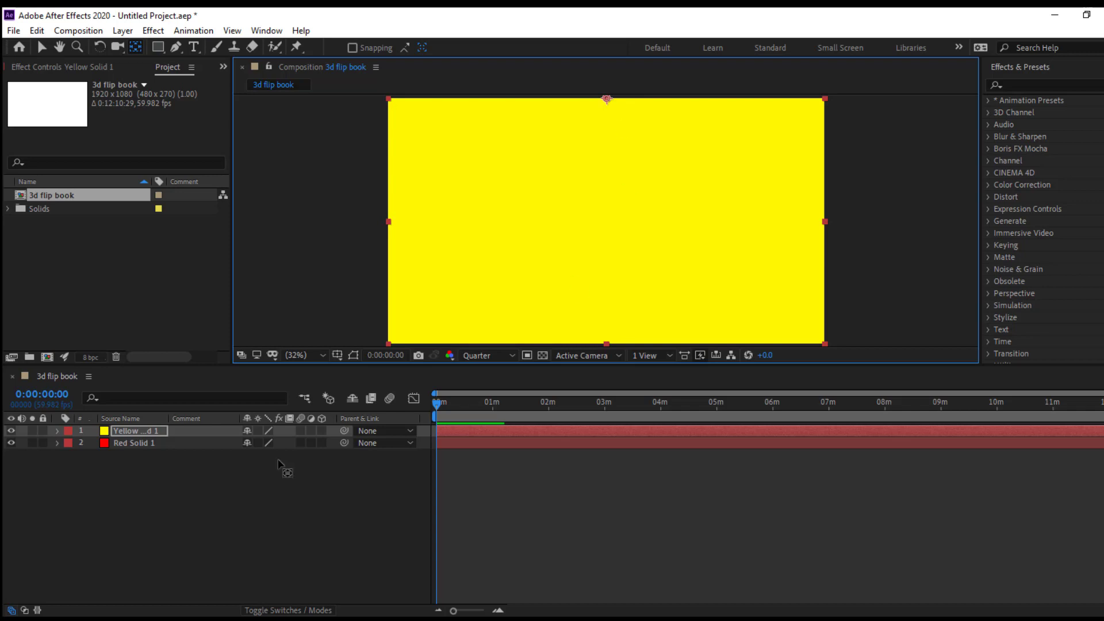
left_click(153, 443)
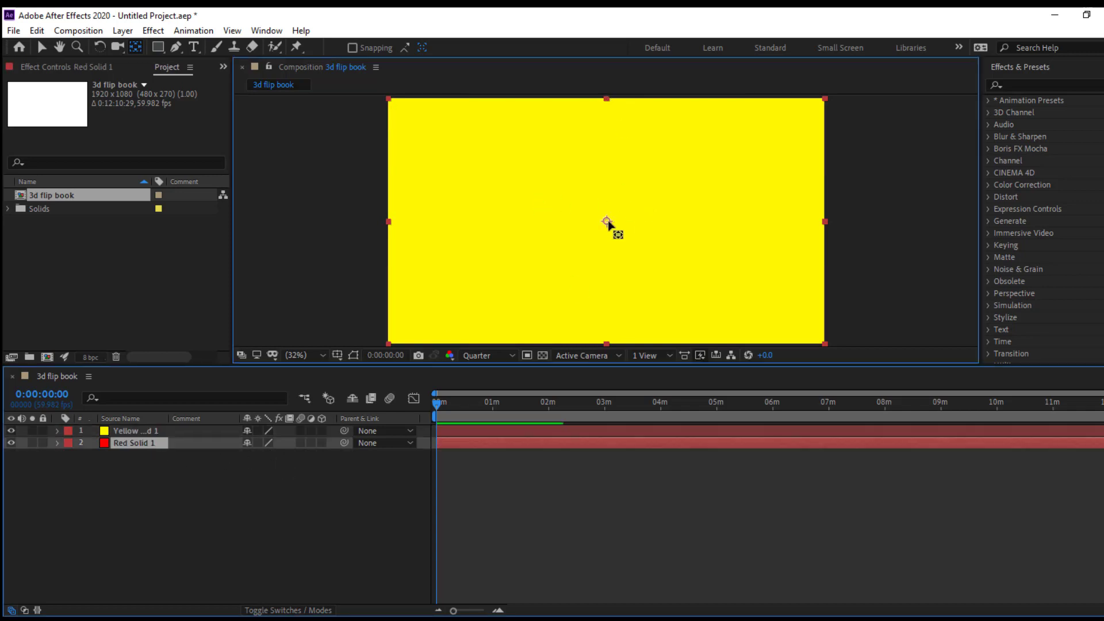
left_click_drag(607, 222, 607, 100)
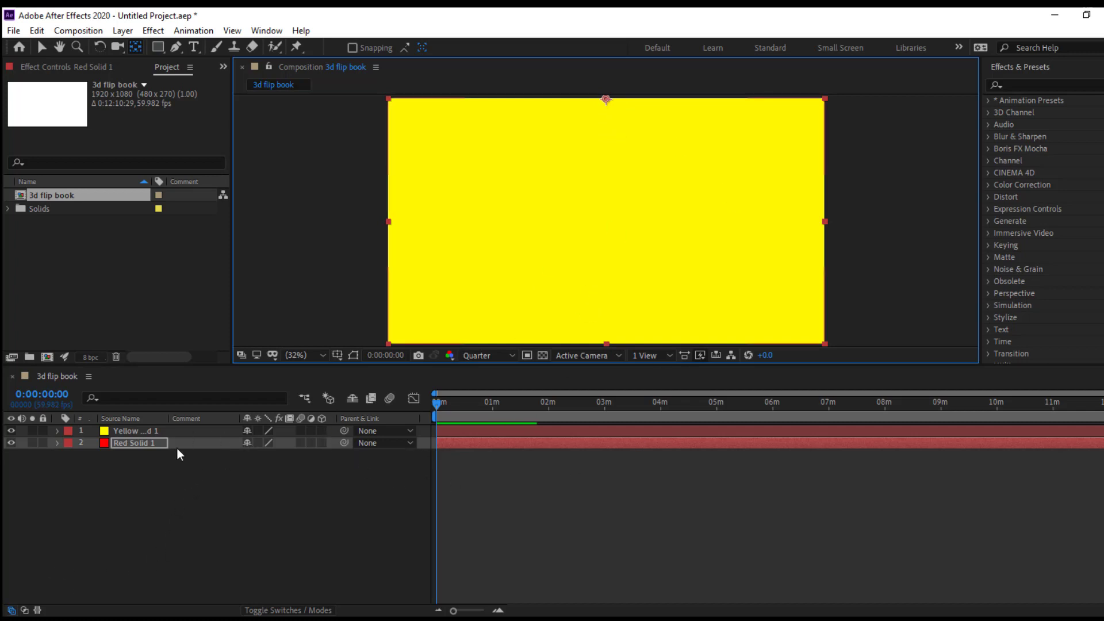
left_click_drag(322, 431, 323, 443)
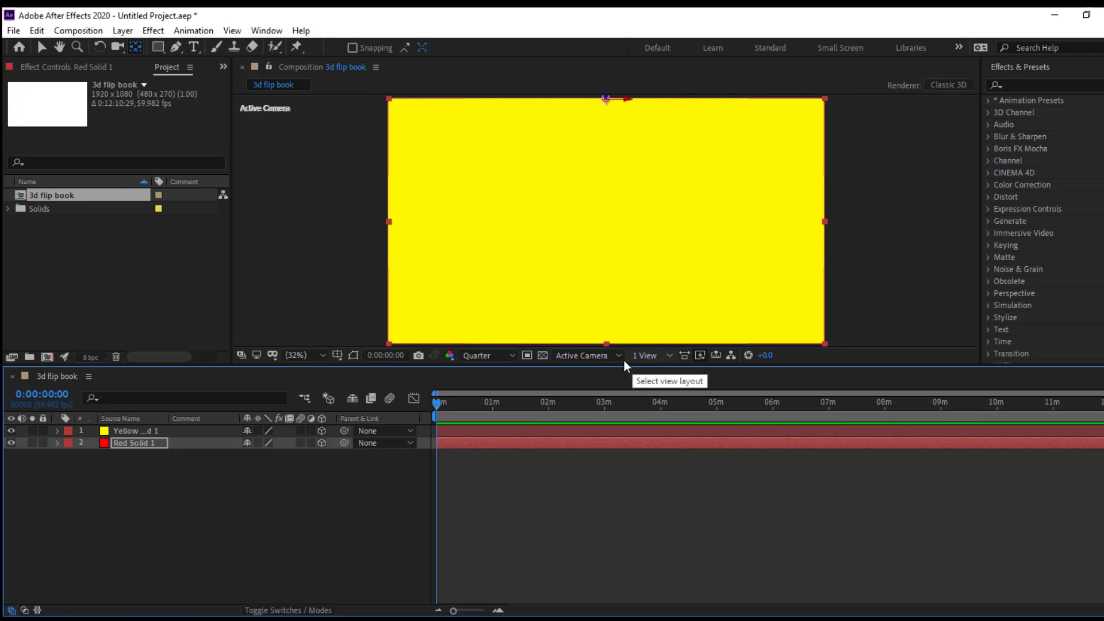
Switch the viewer to 2 Views - Horizontal, with the left view changed from Top to Right.
left_click(656, 356)
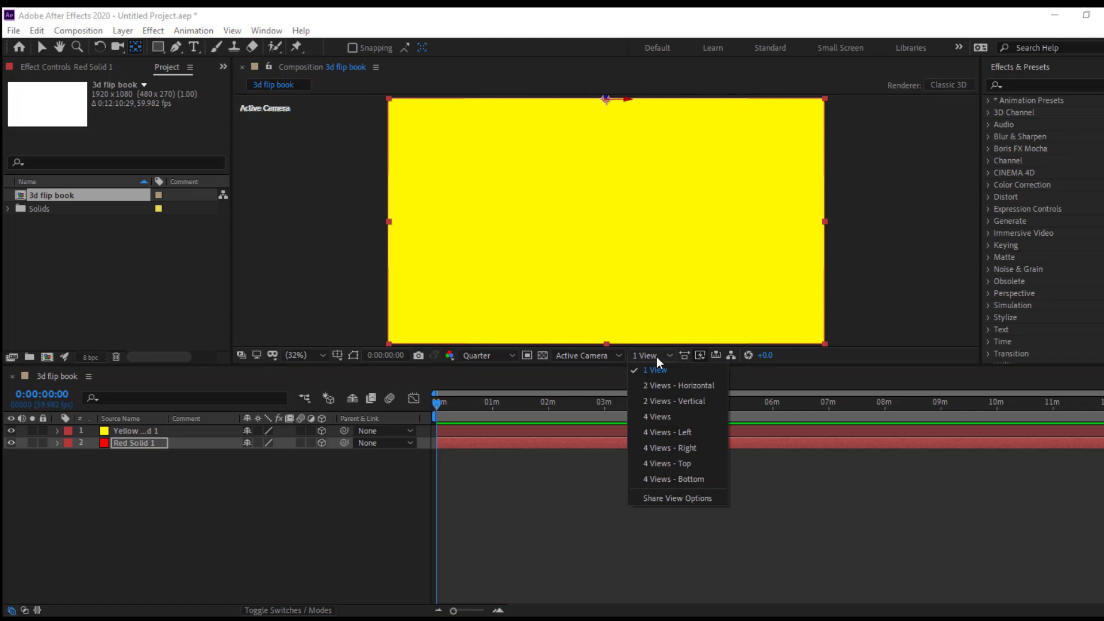
left_click(664, 386)
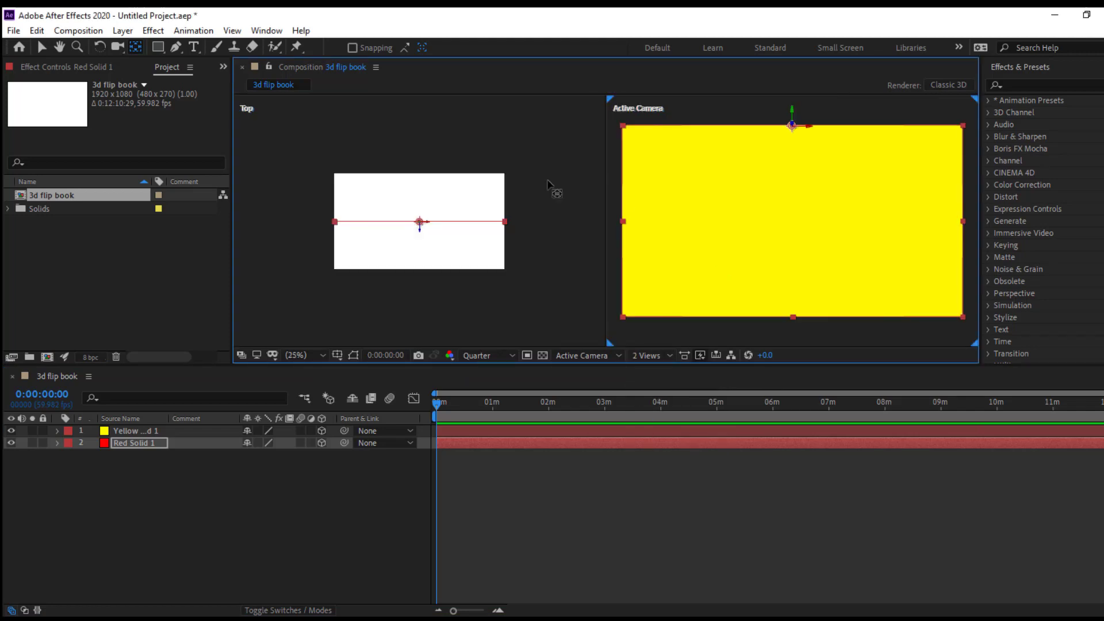
left_click(561, 266)
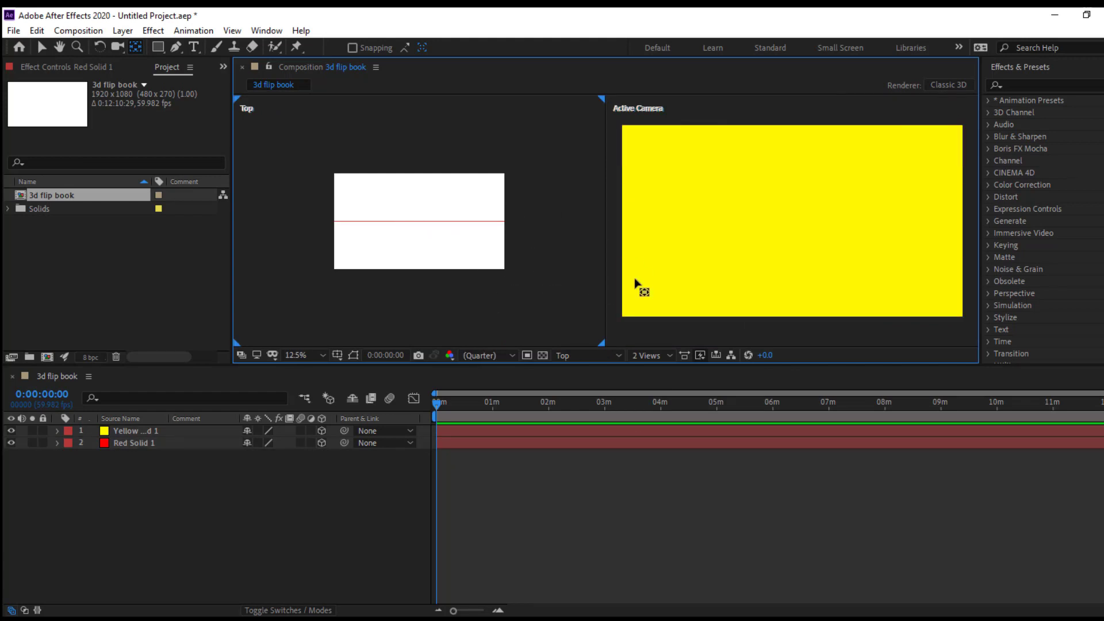
left_click(690, 328)
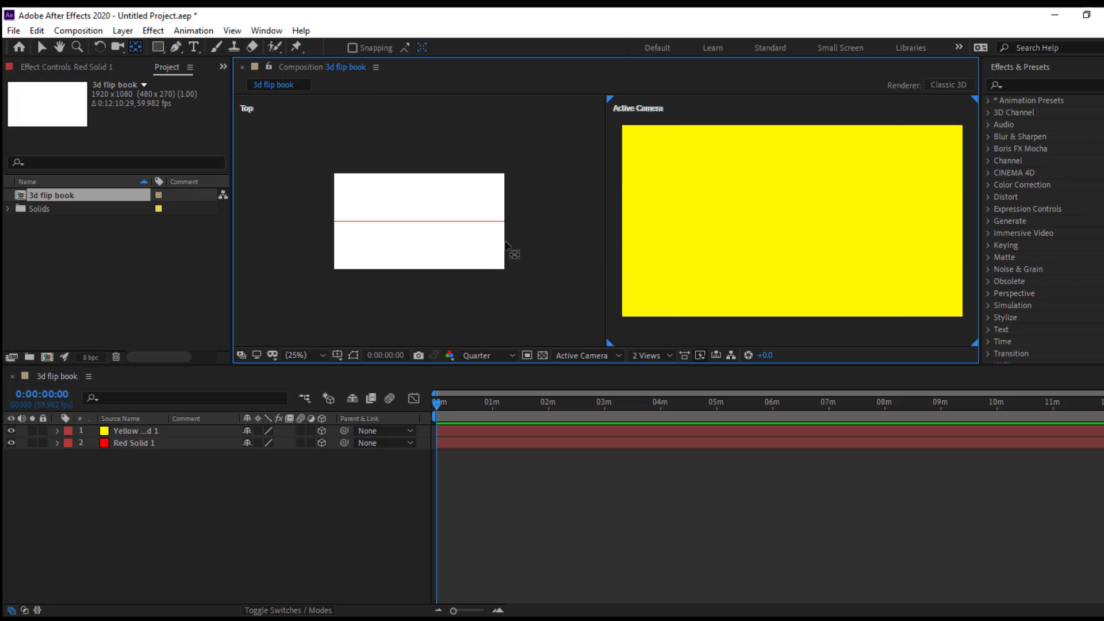
left_click(530, 296)
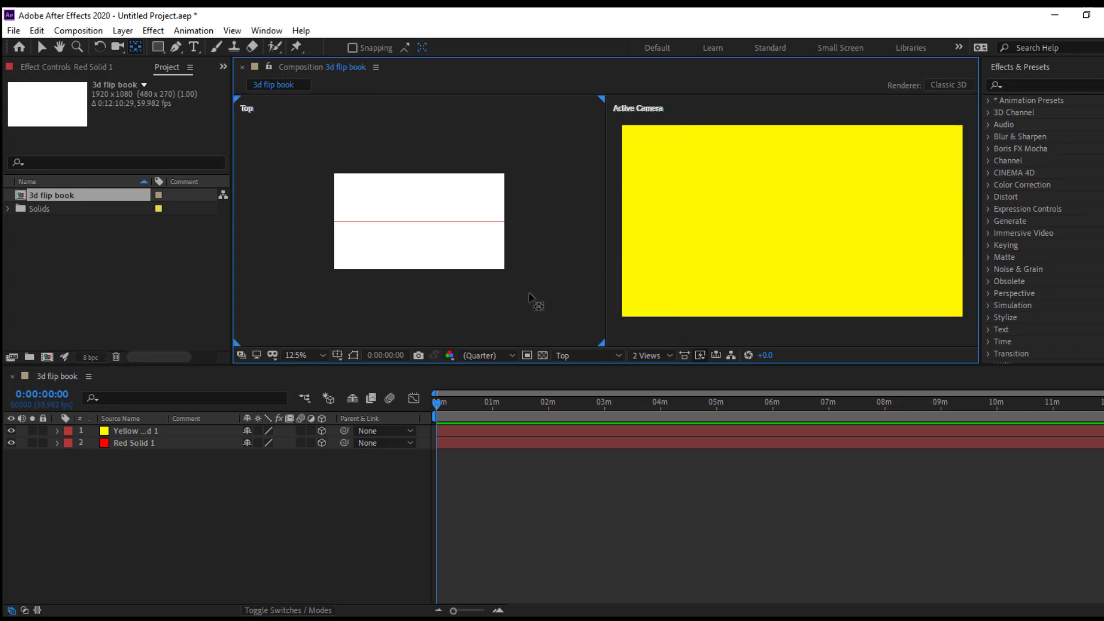
left_click(571, 350)
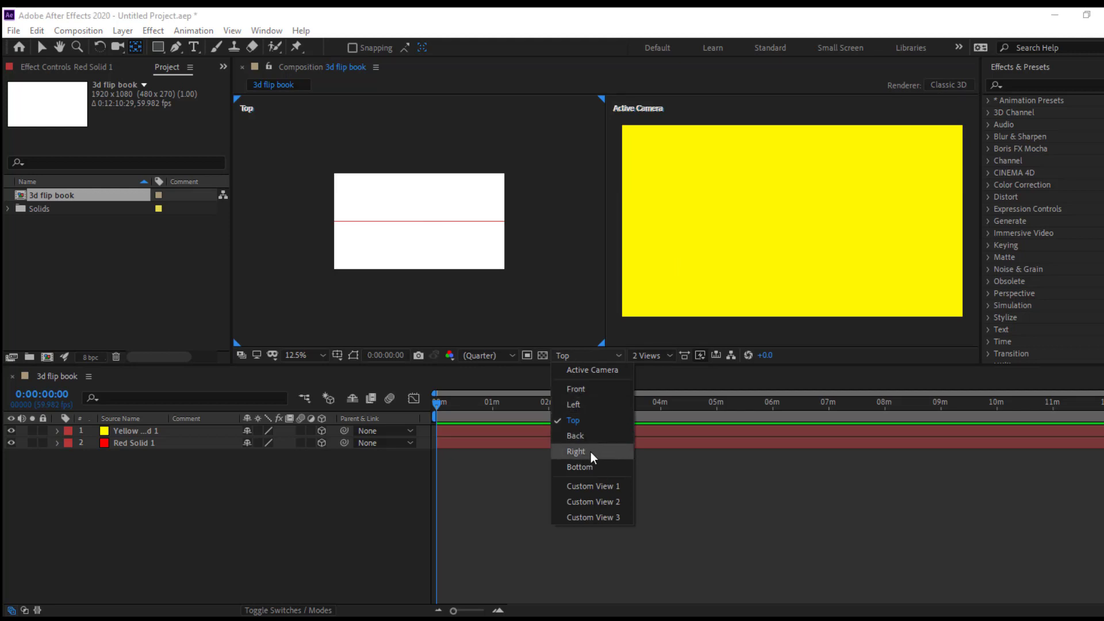
left_click(575, 452)
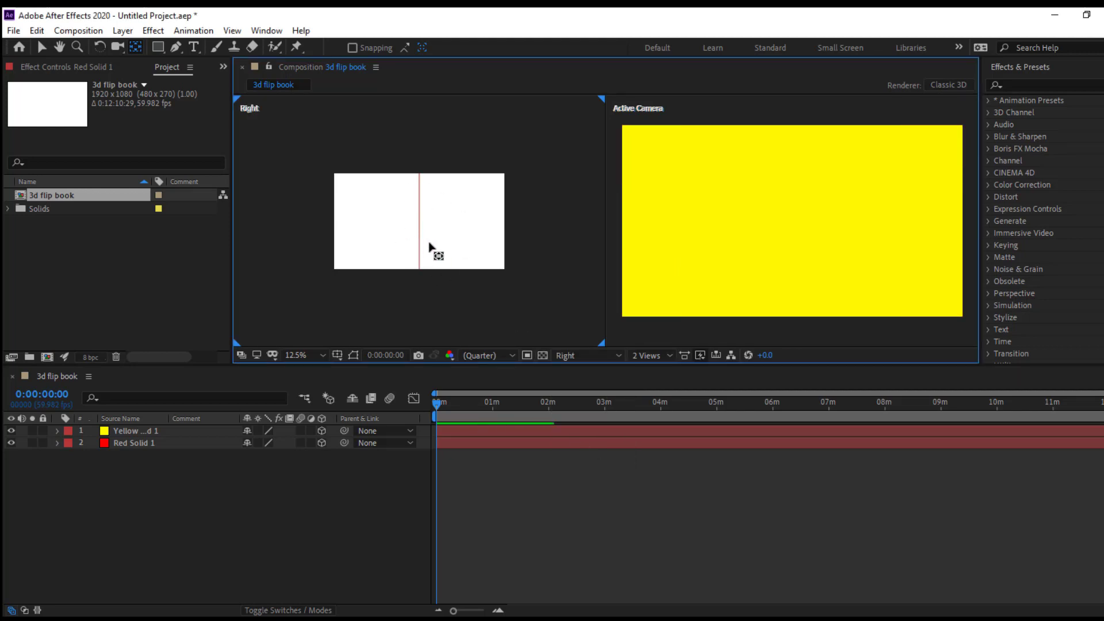
Select Yellow Solid 1, scrub the current time along the timeline, then deselect it.
left_click(136, 432)
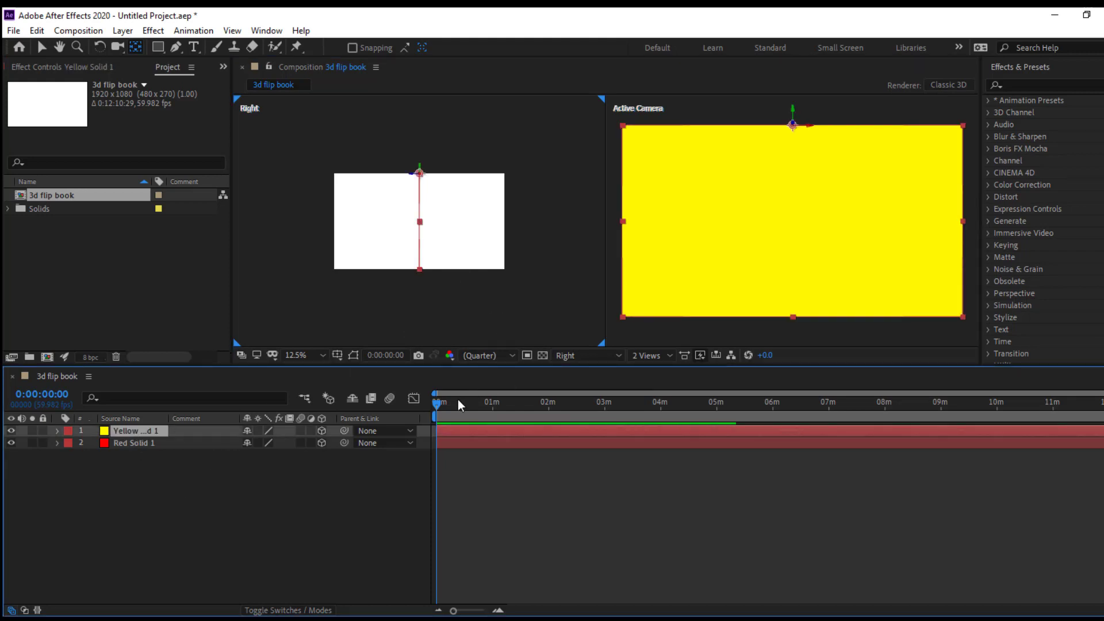
mouse_move(454, 401)
left_mouse_down()
mouse_move(494, 420)
mouse_move(412, 419)
left_mouse_up()
left_click(518, 501)
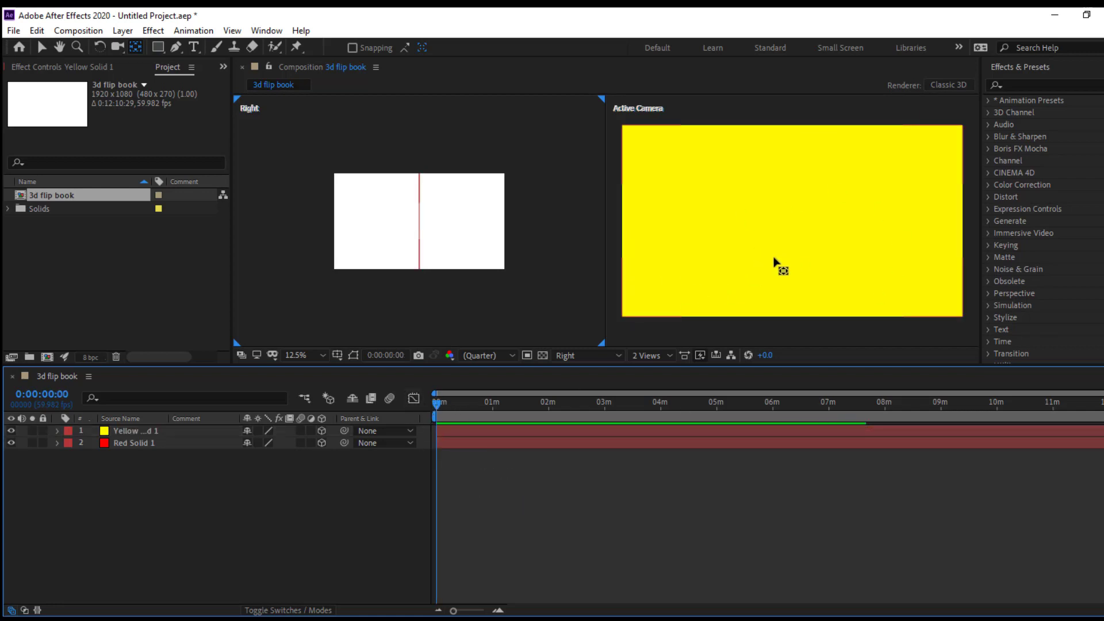
Add a two-node camera layer, Camera 1, using the 35mm lens preset.
left_click(122, 30)
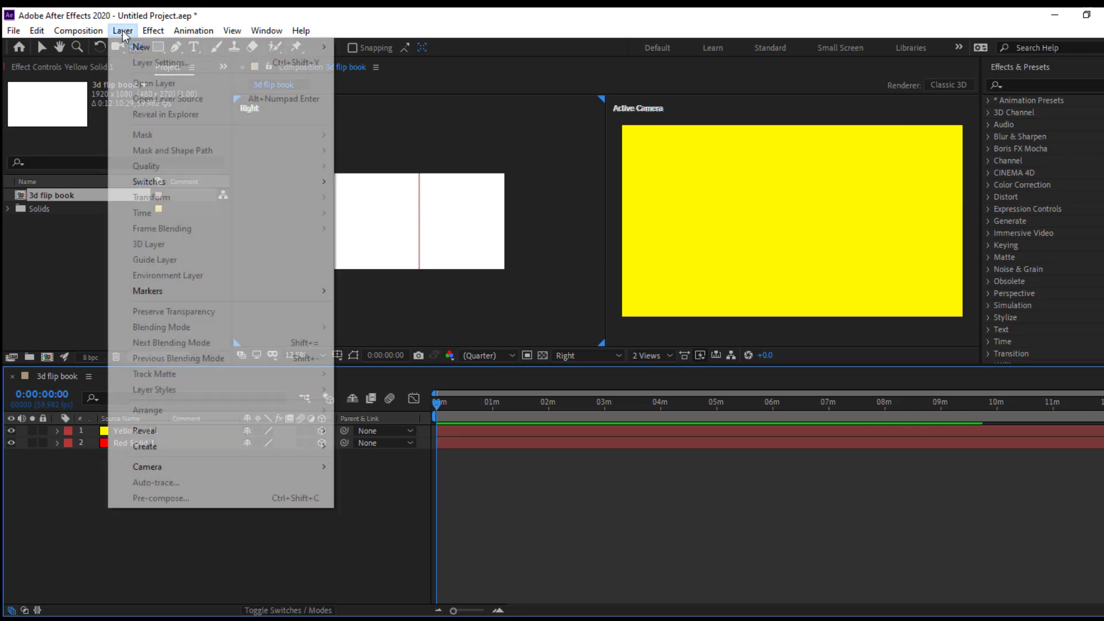
mouse_move(138, 47)
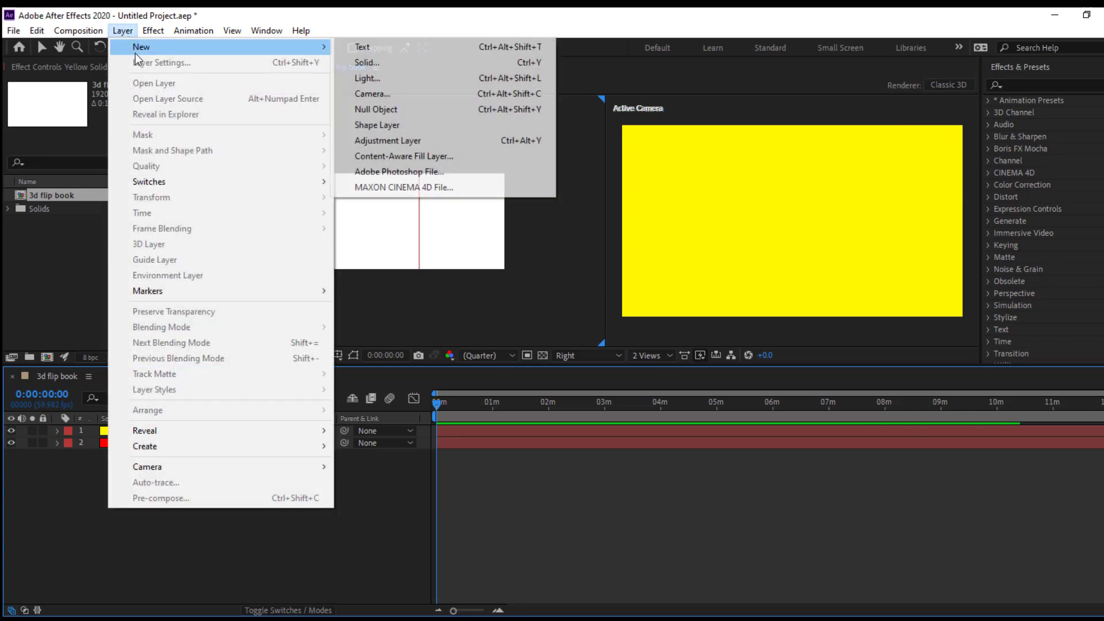
left_click(391, 92)
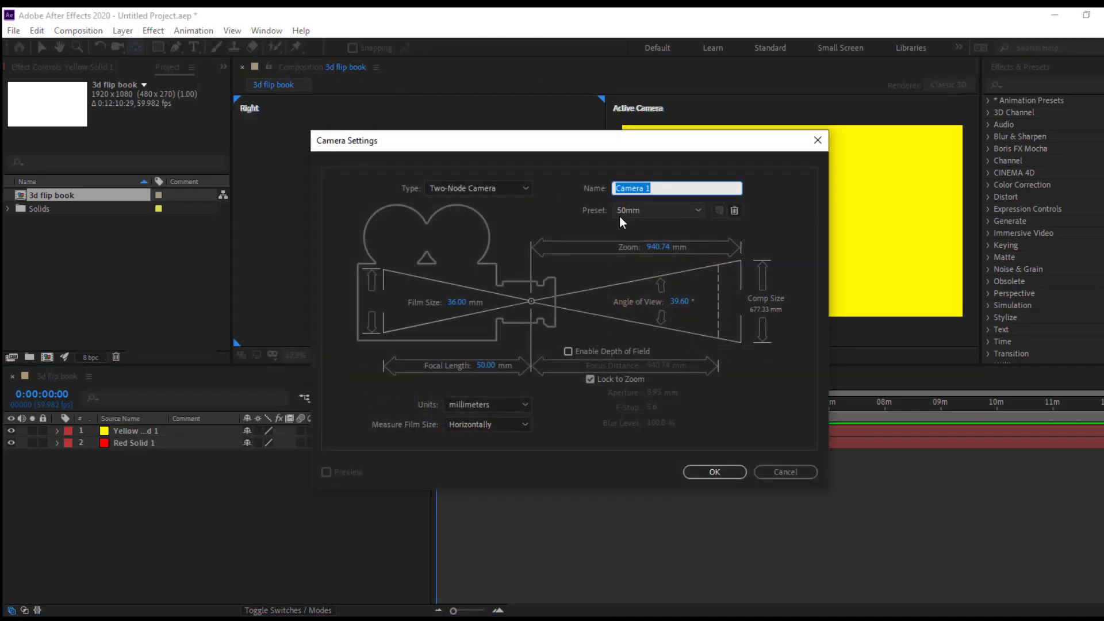
left_click(695, 213)
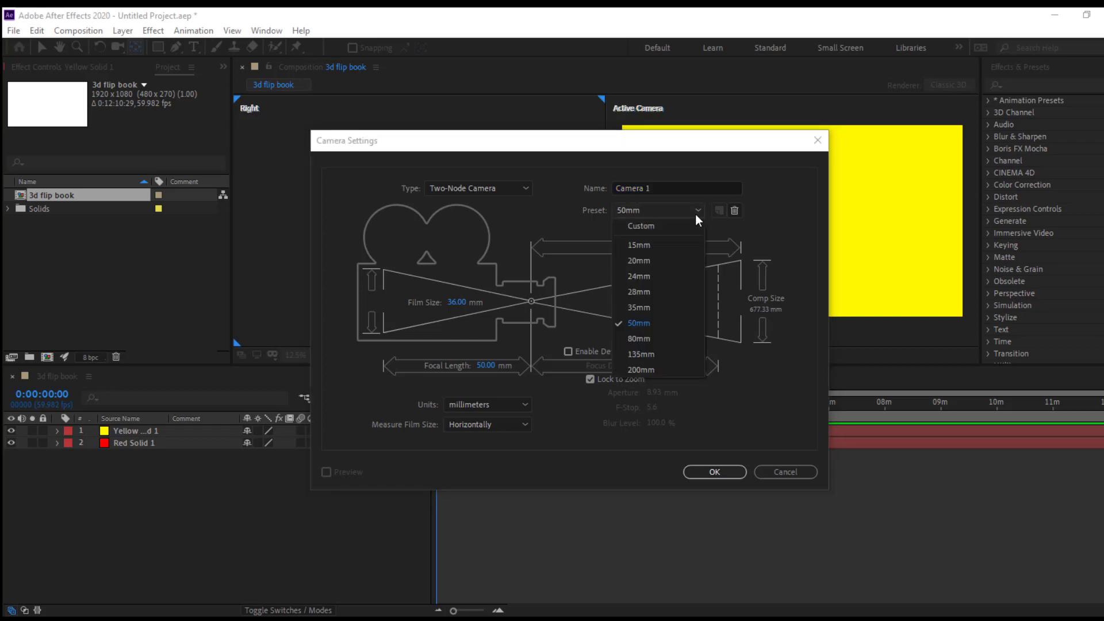
left_click(647, 311)
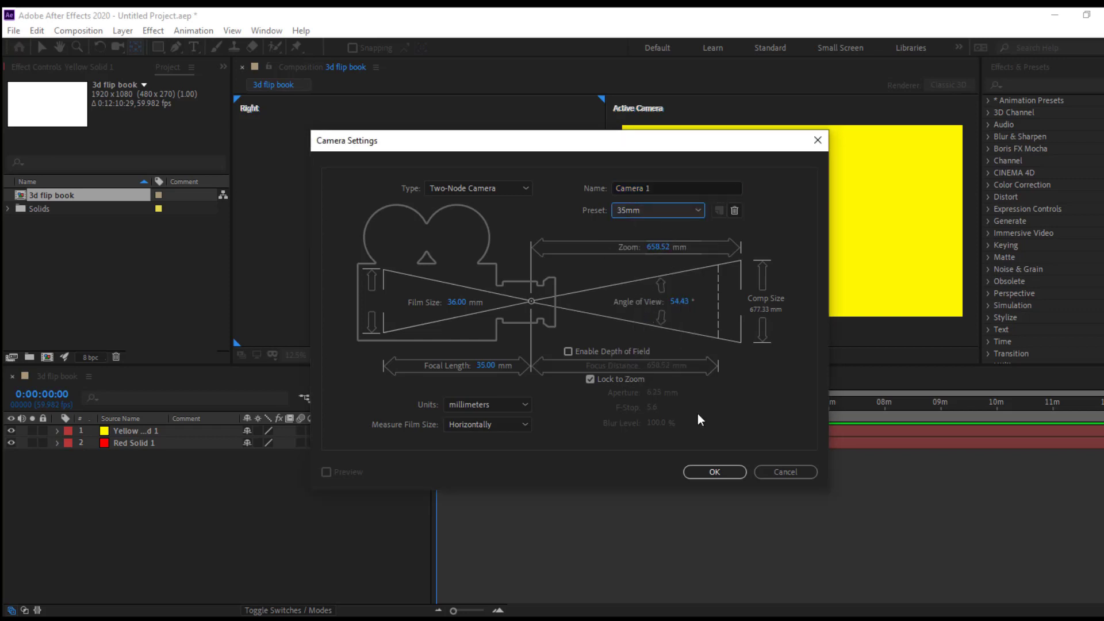
left_click(715, 473)
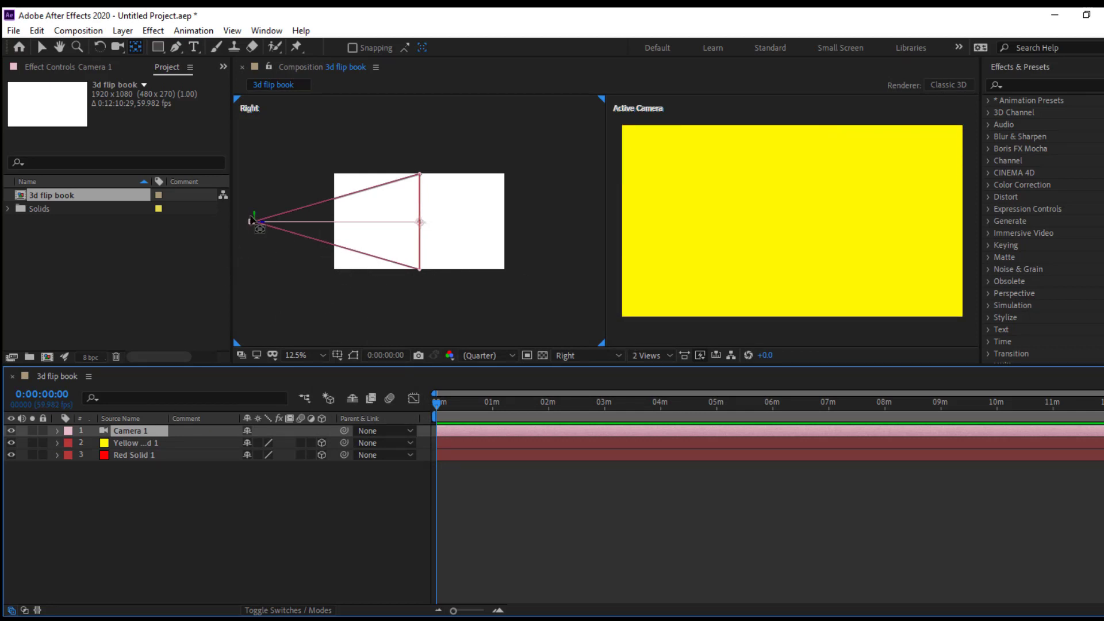
Orbit Camera 1 in the Active Camera view to tilt it over the yellow solid.
left_click(252, 226)
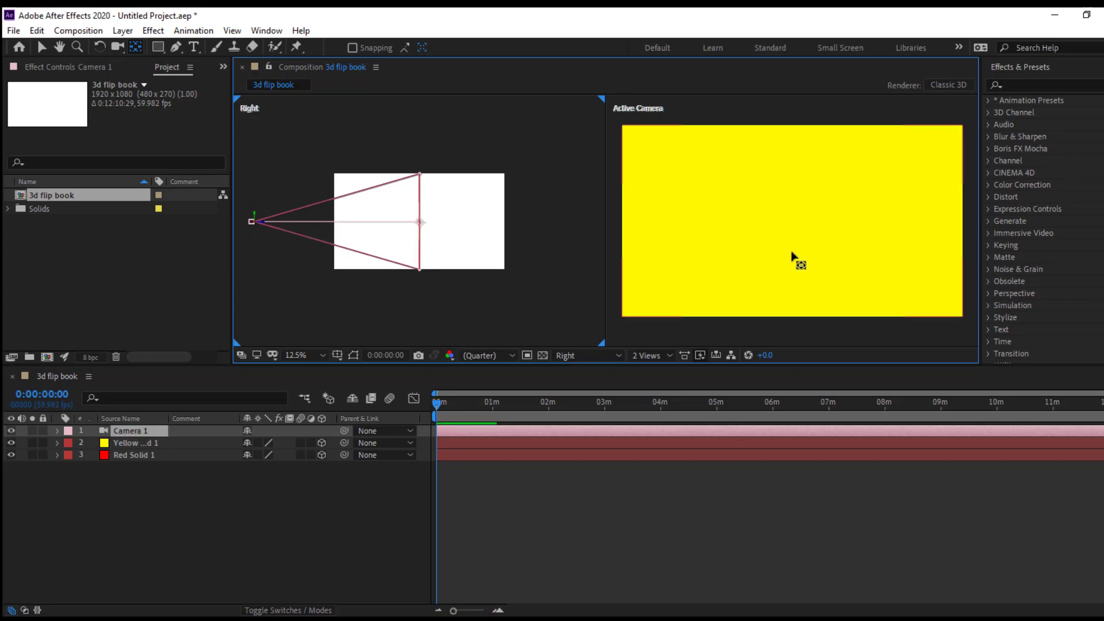
key("c")
mouse_move(805, 258)
left_mouse_down()
mouse_move(755, 256)
mouse_move(808, 205)
left_mouse_up()
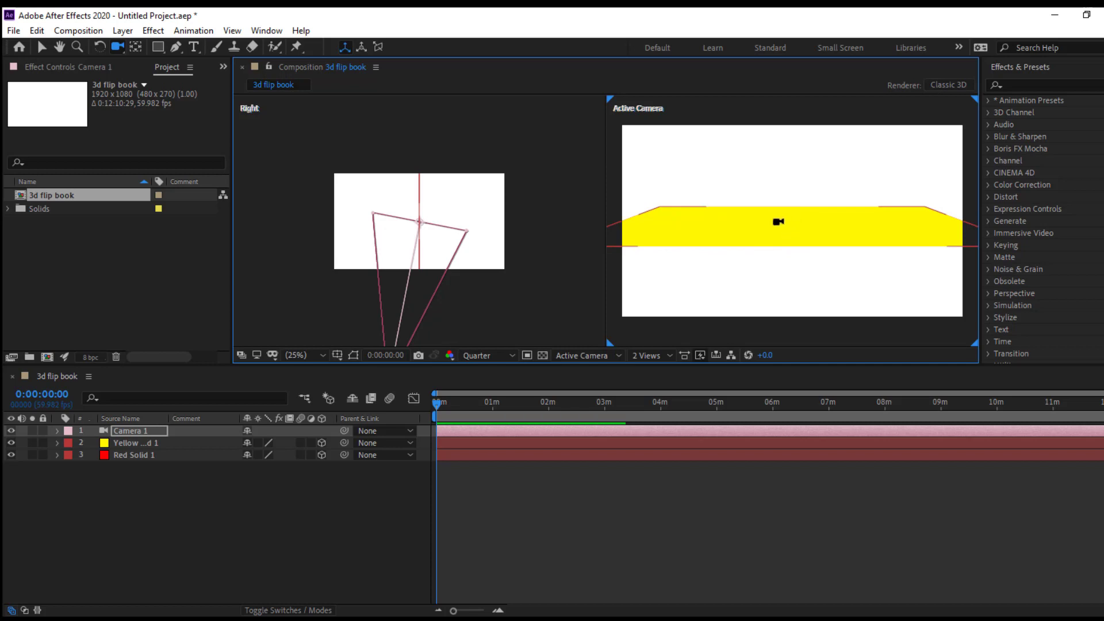
left_click_drag(796, 223, 789, 218)
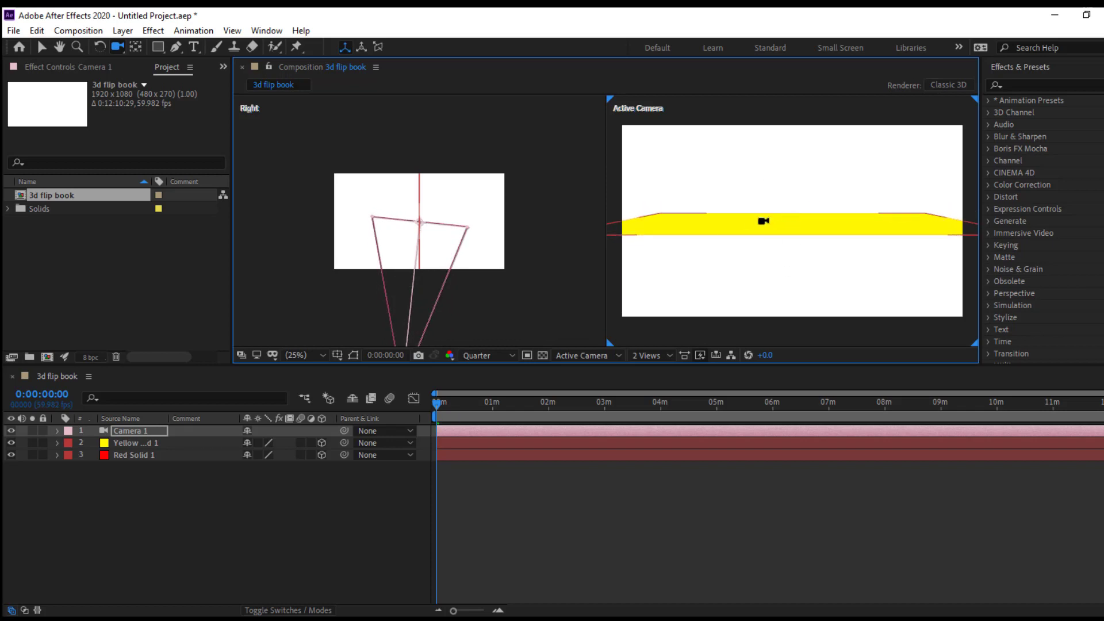
Move Camera 1 down and sideways in the Right view to recentre the yellow plane.
left_click(117, 436)
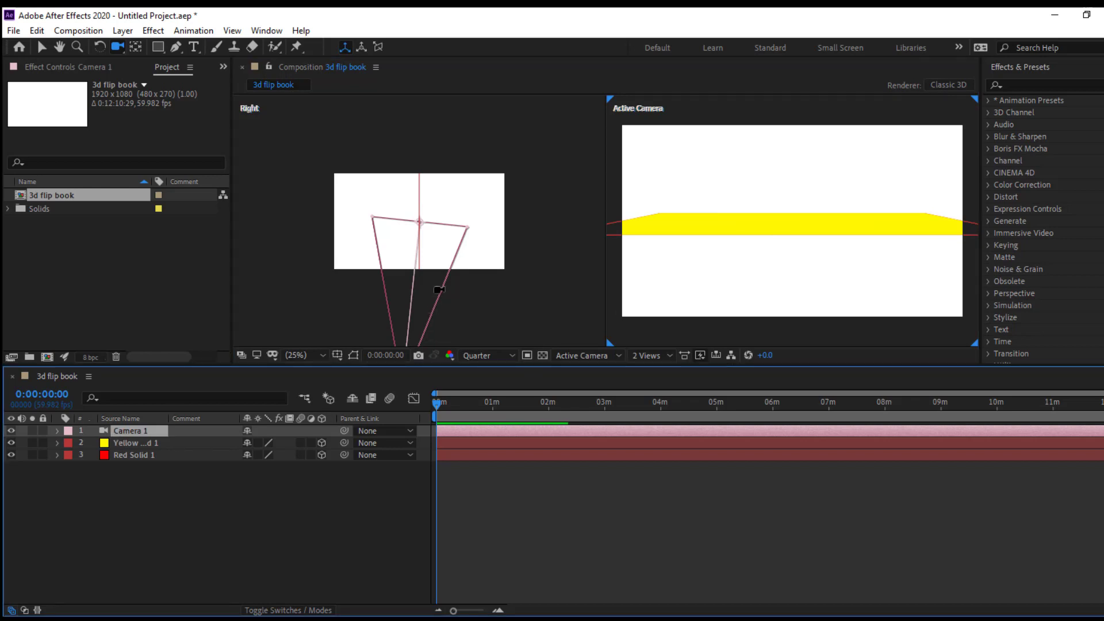
key("v")
scroll(466, 247, "down", 3)
scroll(424, 279, "down", 2)
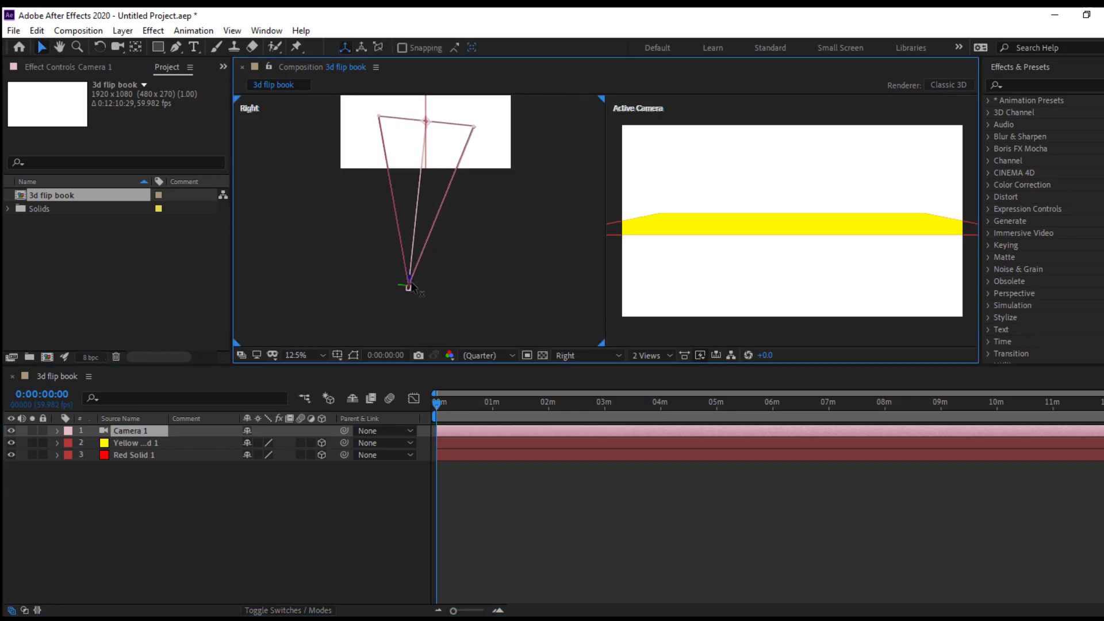
left_click_drag(411, 281, 413, 327)
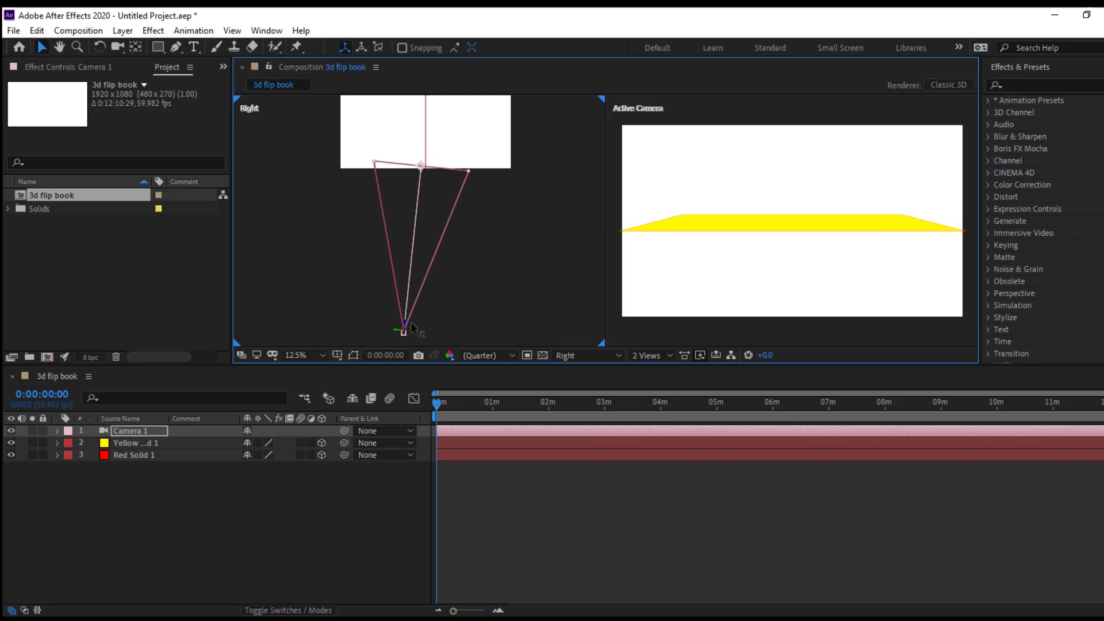
mouse_move(405, 334)
left_mouse_down()
mouse_move(431, 318)
mouse_move(401, 339)
mouse_move(415, 333)
mouse_move(362, 310)
mouse_move(370, 329)
left_mouse_up()
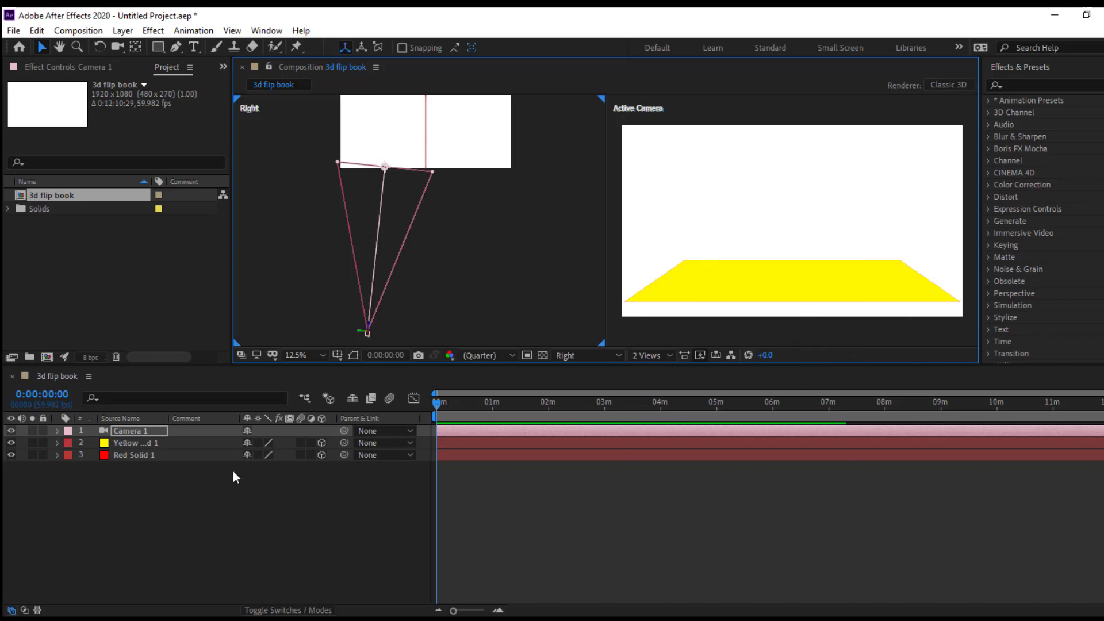
Set a 0° X Rotation keyframe on Yellow Solid 1 at the start of the timeline.
left_click(143, 449)
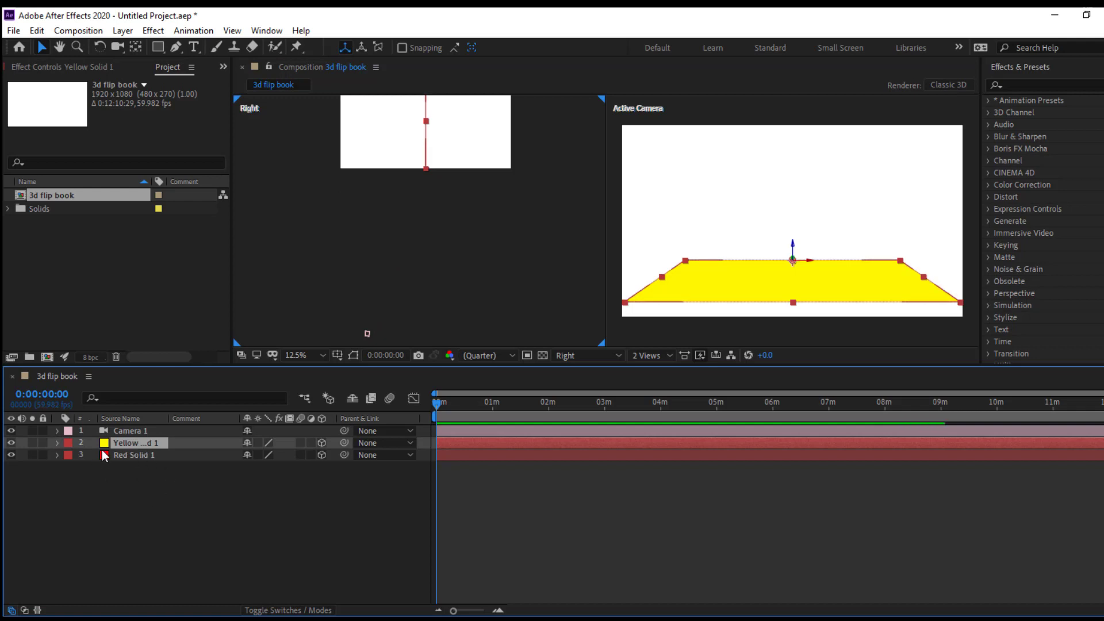
left_click_drag(447, 402, 420, 401)
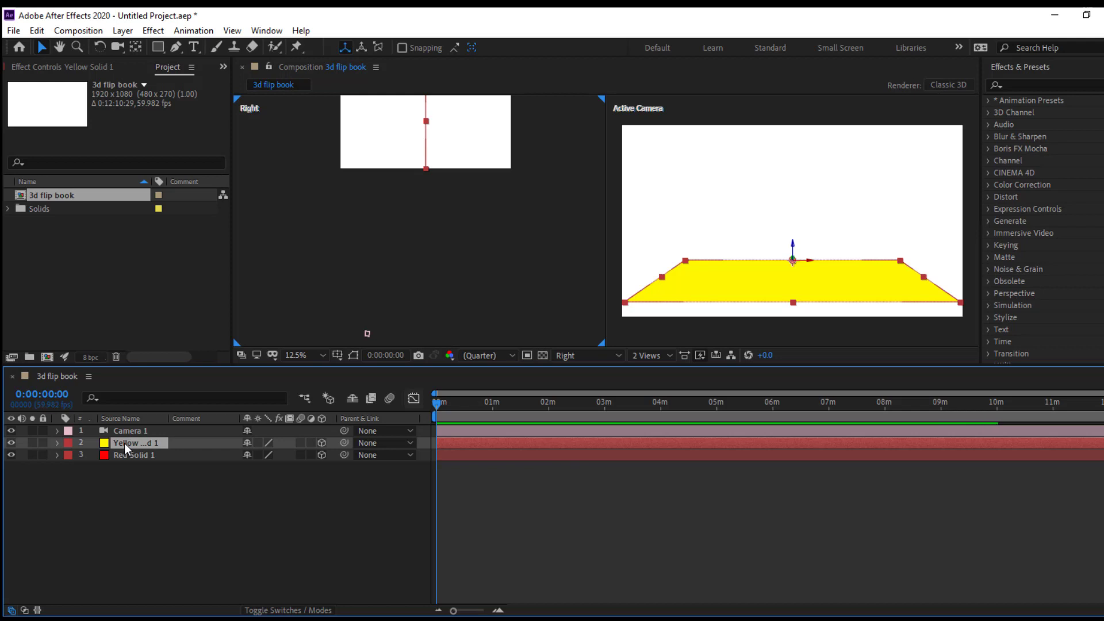
key("r")
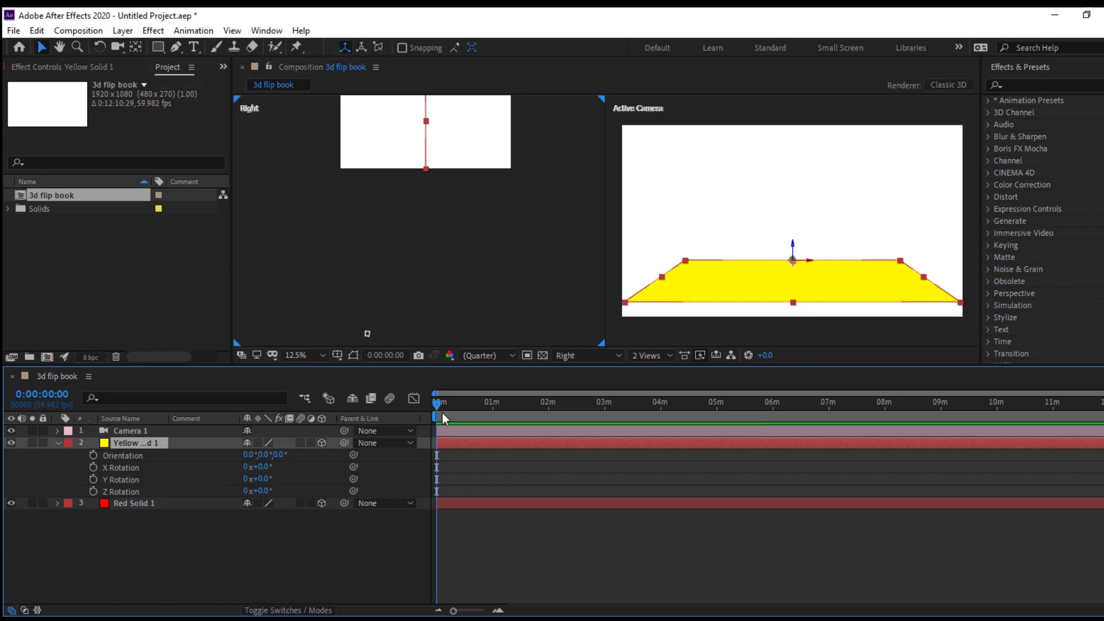
left_click(93, 467)
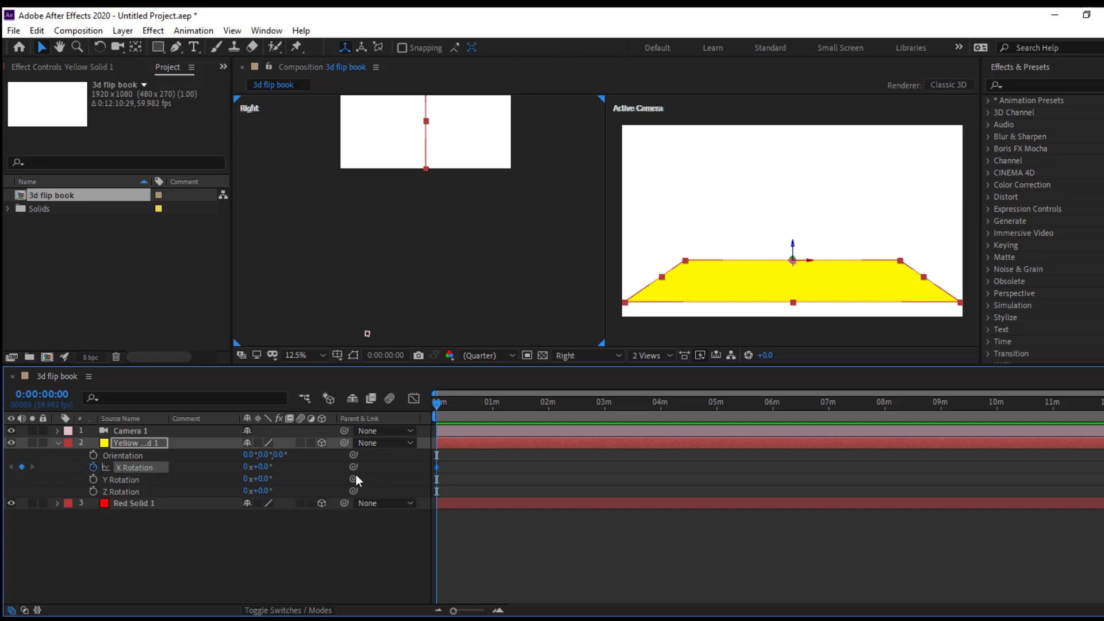
At 1 second, set X Rotation to -90° so the yellow panel stands upright, then return near 0.
mouse_move(444, 409)
left_mouse_down()
mouse_move(461, 406)
mouse_move(447, 416)
left_mouse_up()
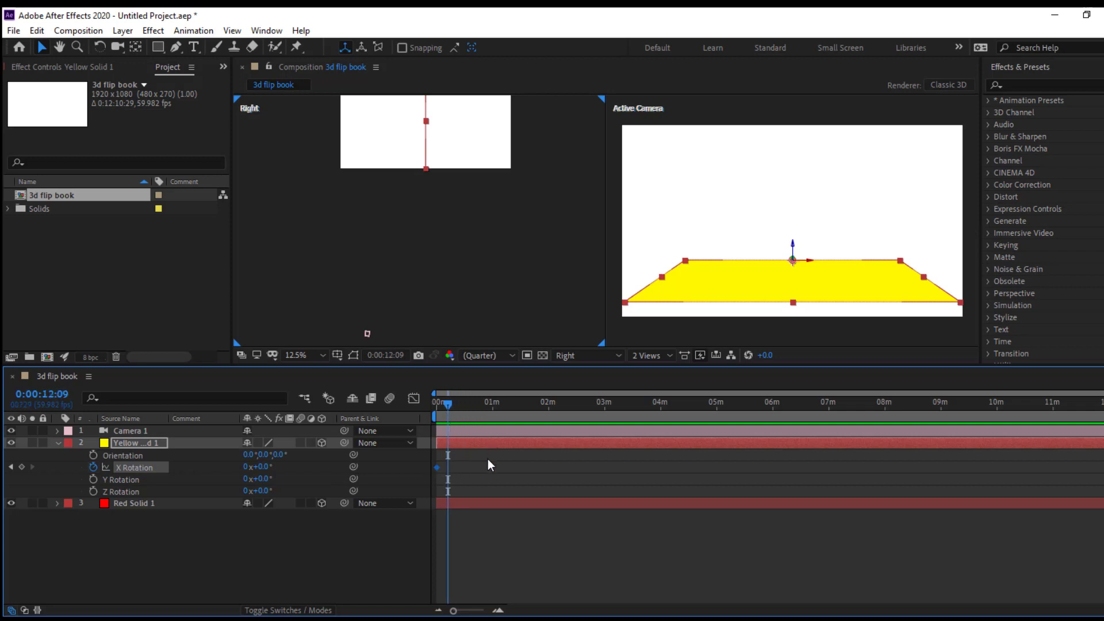
scroll(488, 459, "up", 3)
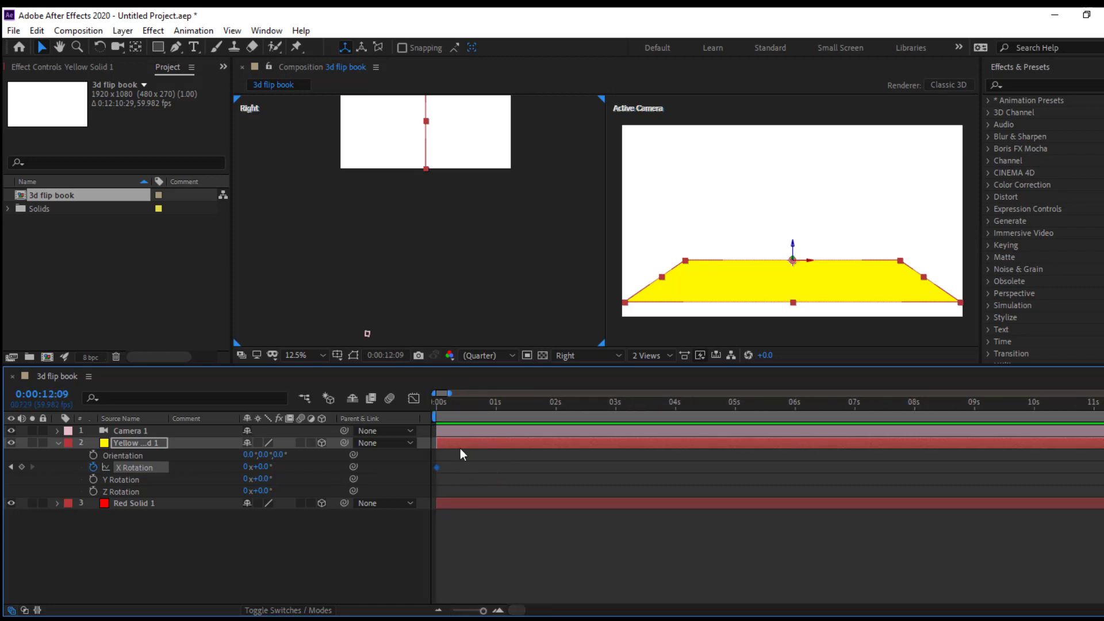
left_click(495, 406)
left_click_drag(260, 470, 260, 469)
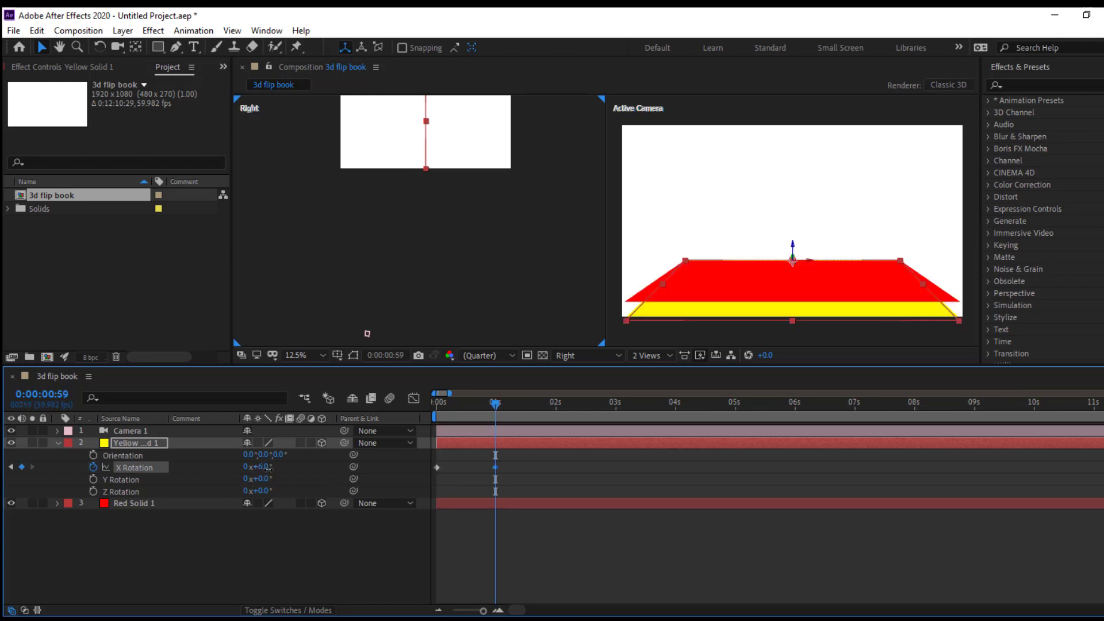
left_click(260, 467)
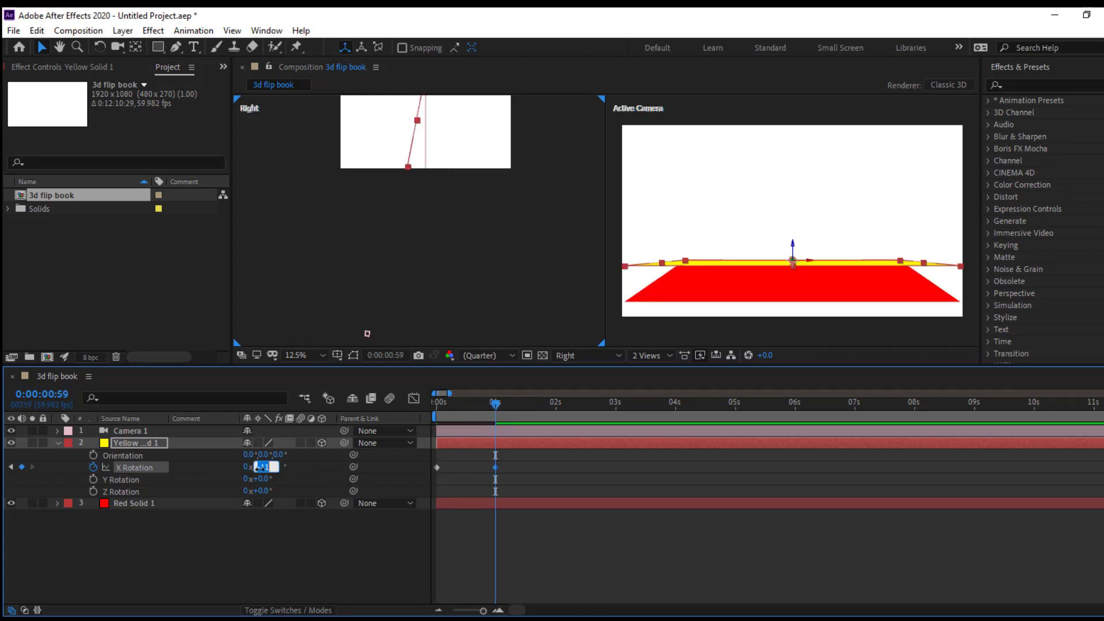
key("Return")
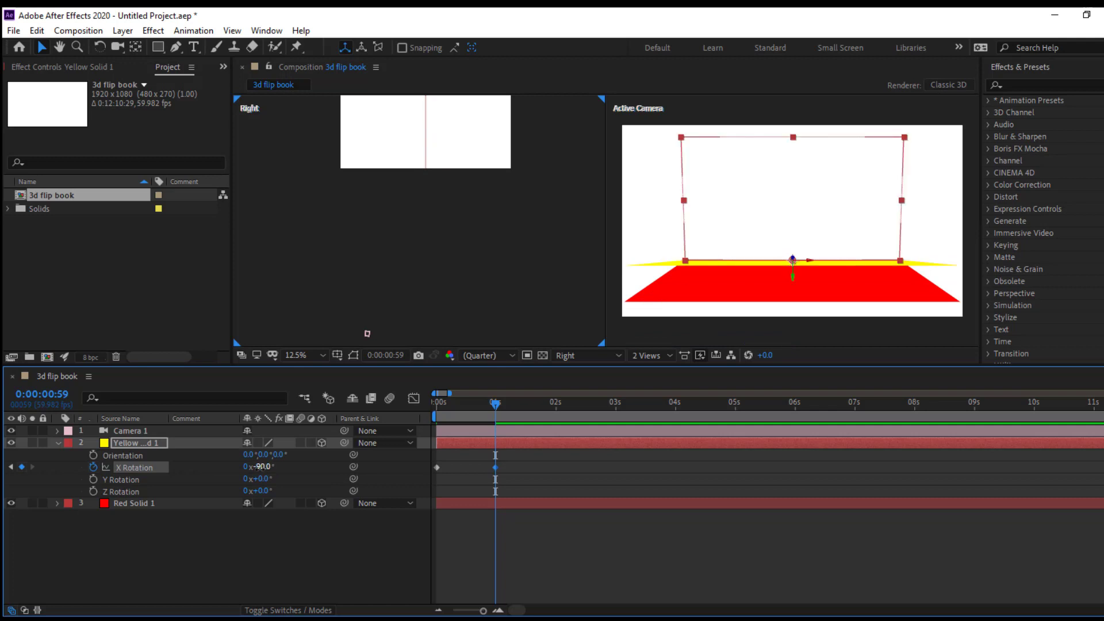
mouse_move(472, 403)
left_mouse_down()
mouse_move(433, 418)
mouse_move(500, 417)
mouse_move(430, 442)
mouse_move(501, 438)
mouse_move(424, 457)
left_mouse_up()
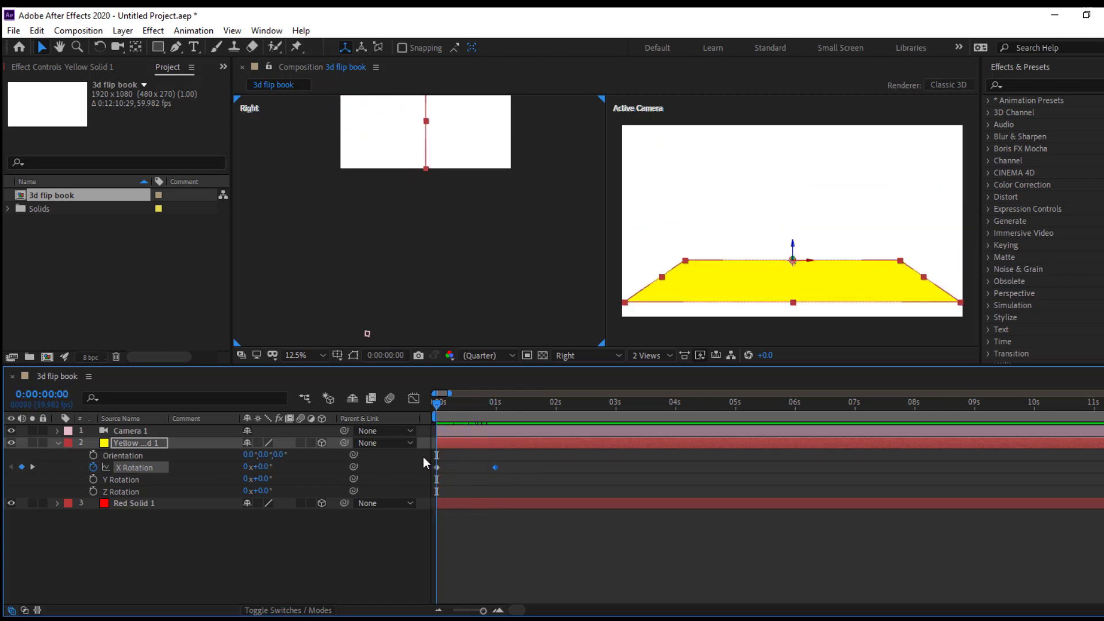
Move the -90° X Rotation keyframe later, to about 1.7 seconds.
key("space")
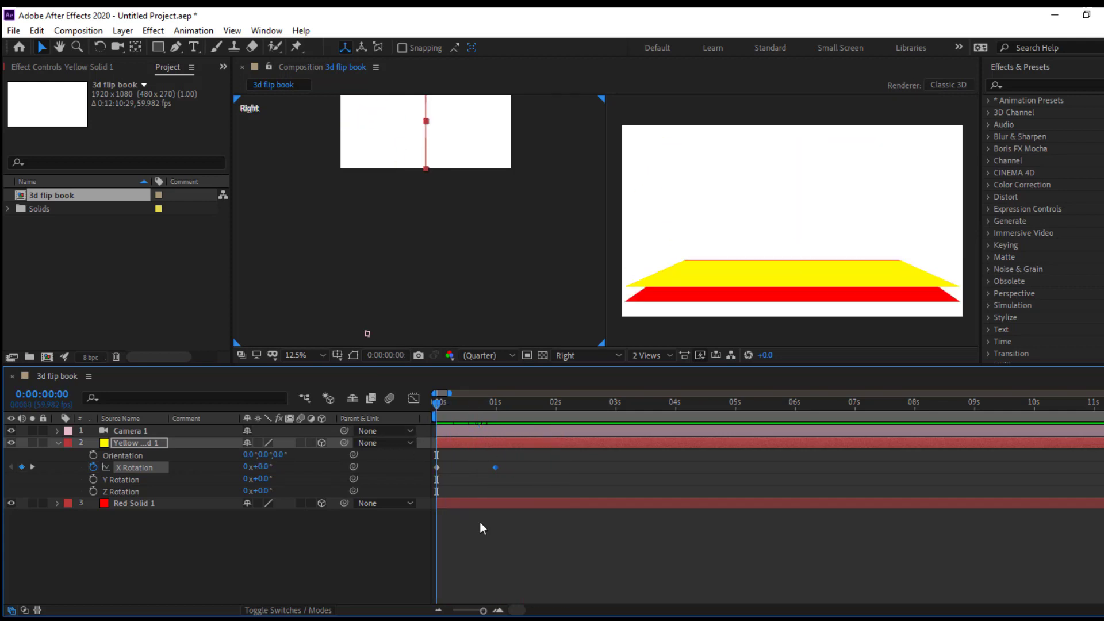
left_click_drag(495, 467, 538, 469)
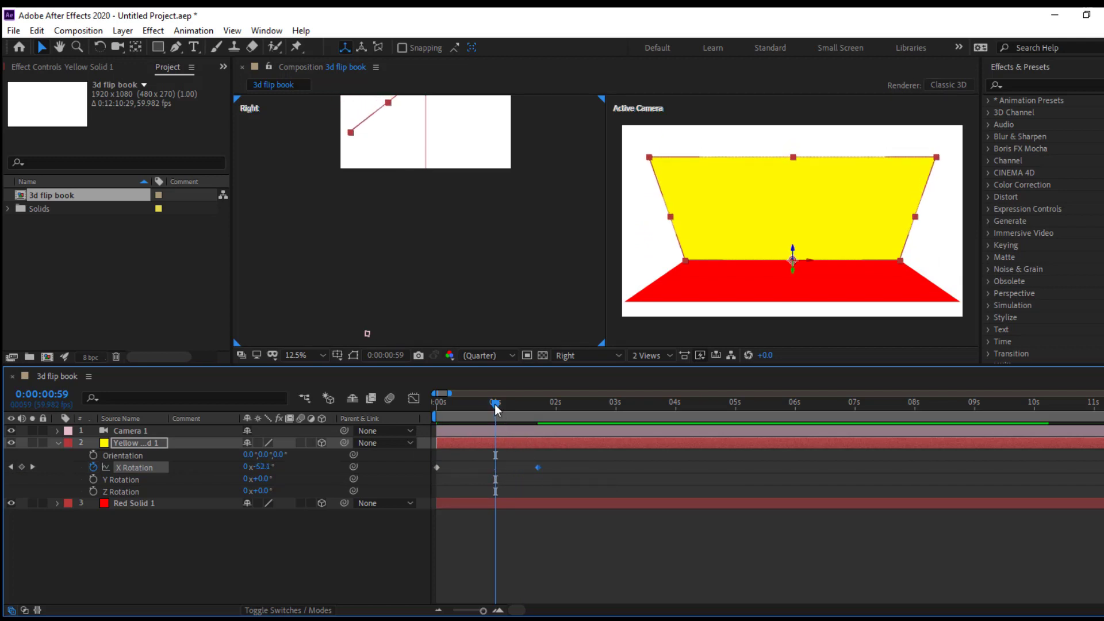
left_click_drag(495, 404, 430, 415)
Preview the slower yellow flip, playing and stopping it several times.
key("space")
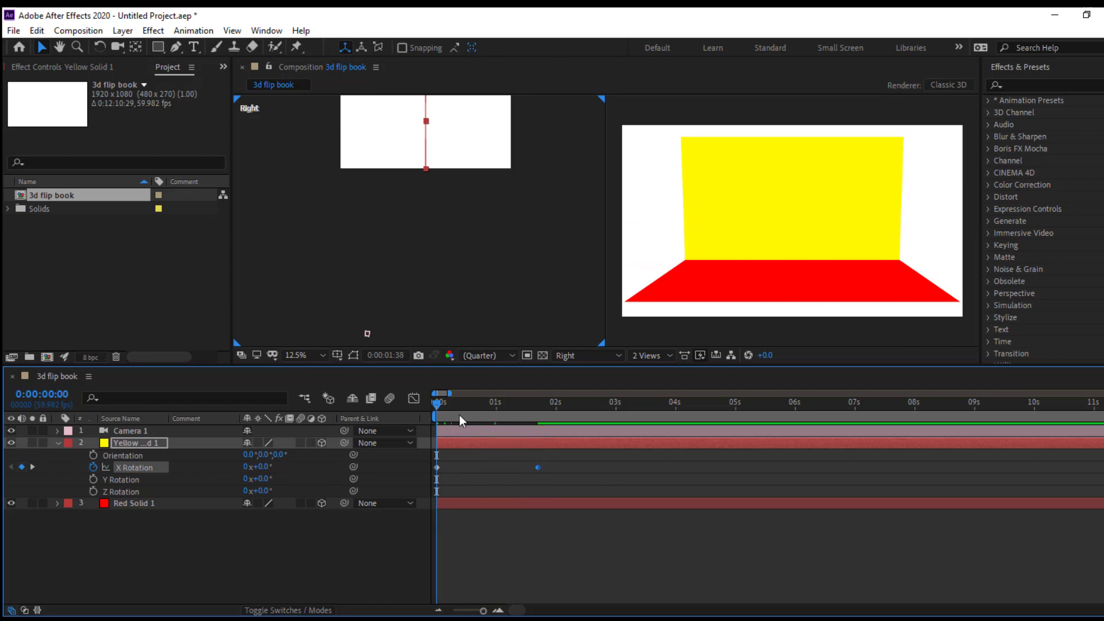
key("space")
key("space")
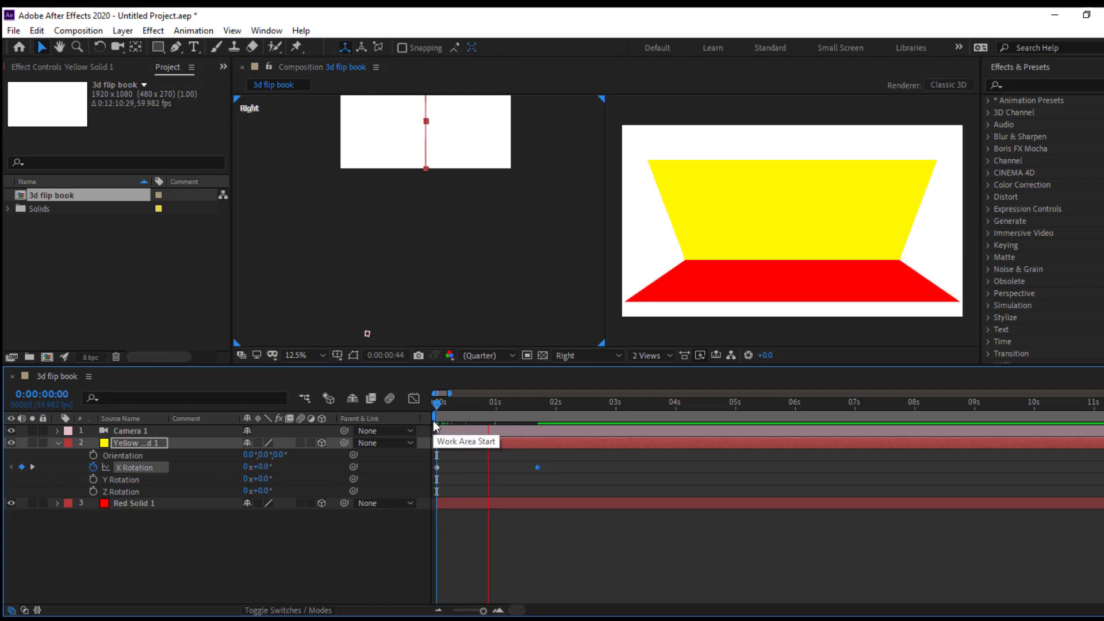
key("space")
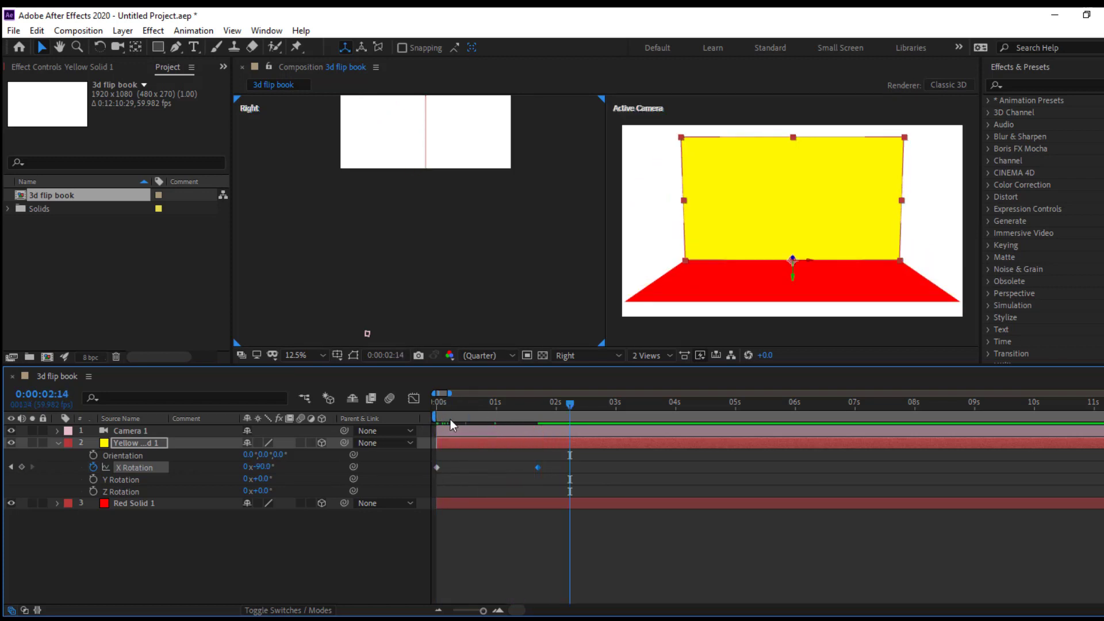
key("space")
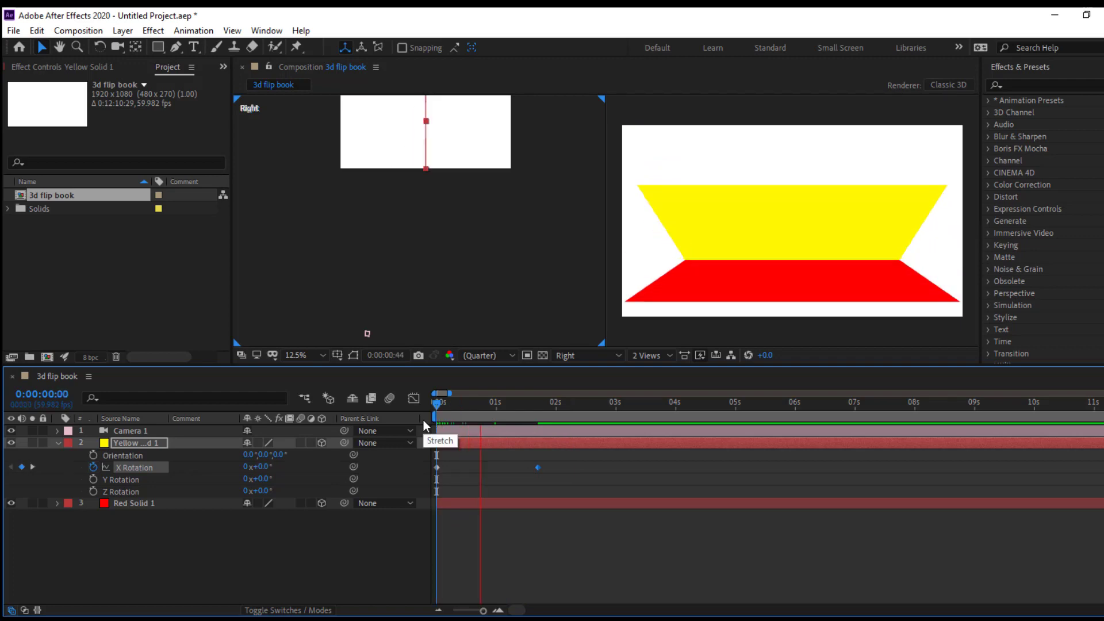
key("space")
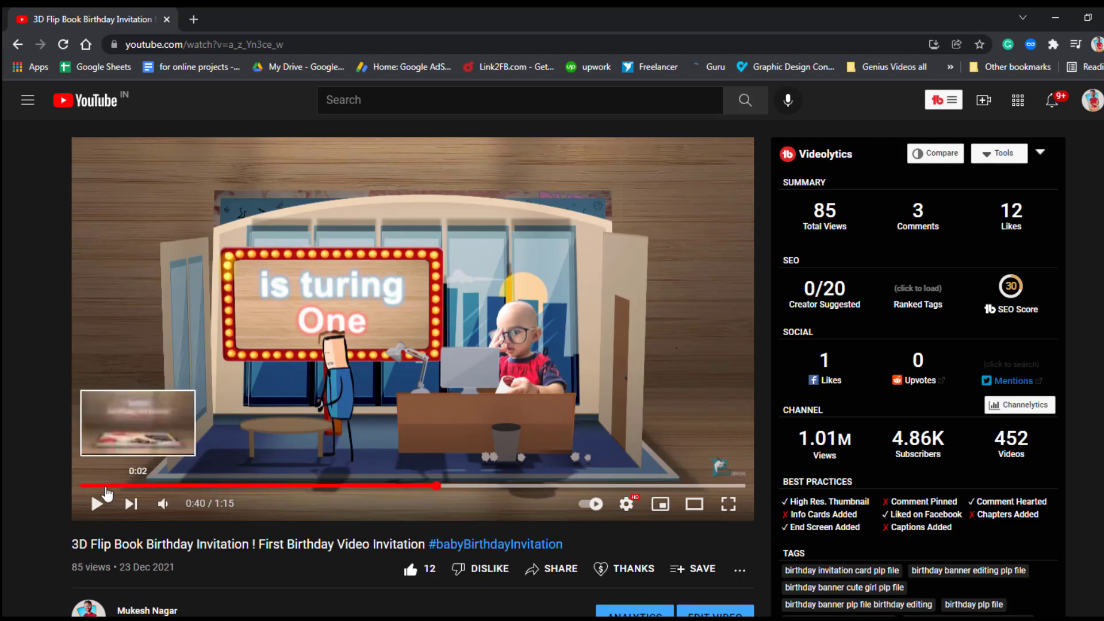
Watch the 3D Flip Book Birthday Invitation example from 0:04 to 0:18, then return to After Effects.
left_click(84, 487)
mouse_move(88, 487)
left_mouse_down()
mouse_move(128, 488)
mouse_move(128, 498)
left_mouse_up()
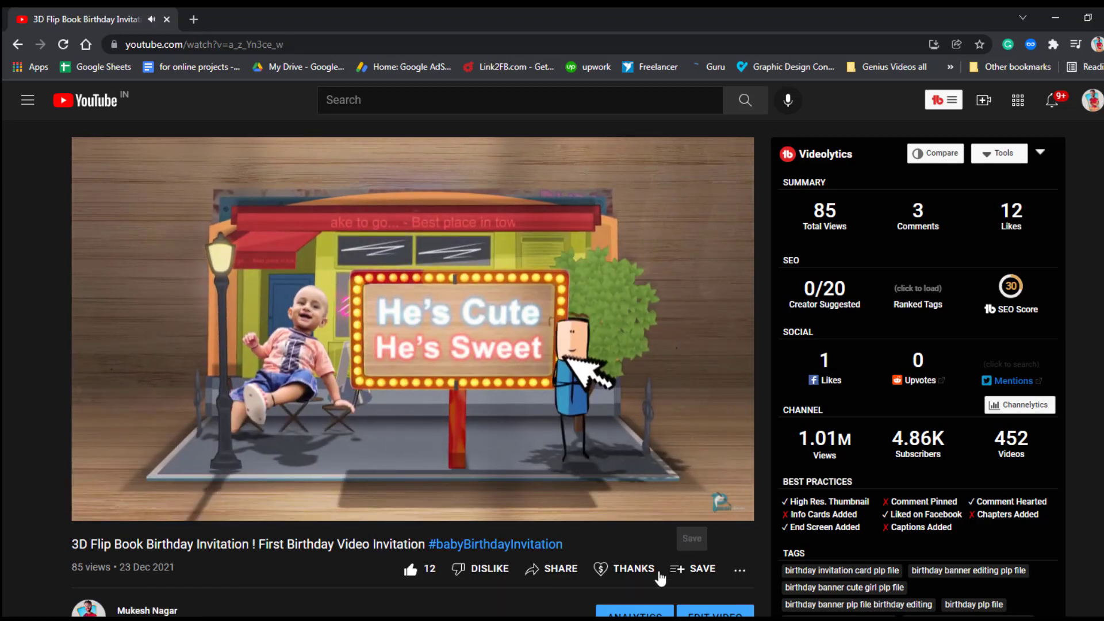
left_click(120, 486)
left_click(97, 504)
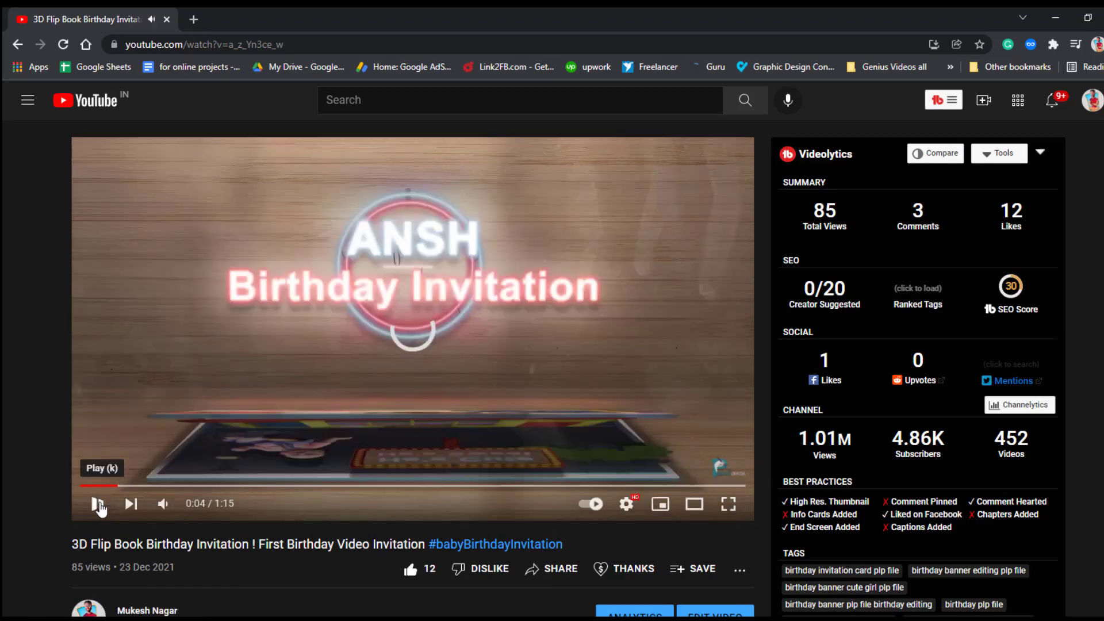
left_click(99, 506)
left_click(551, 382)
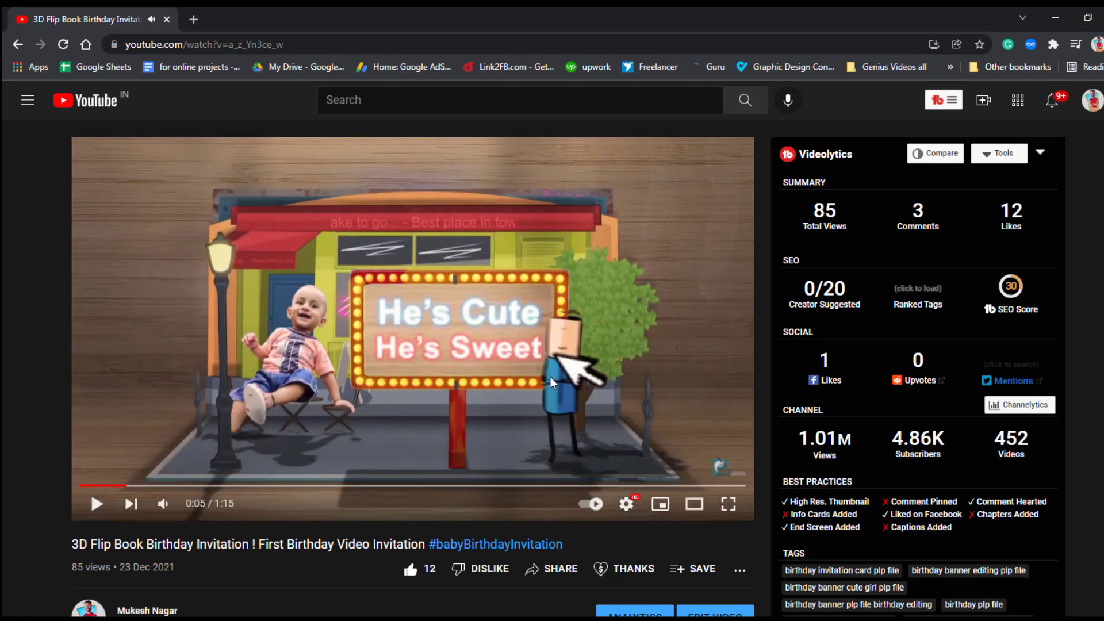
left_click(98, 504)
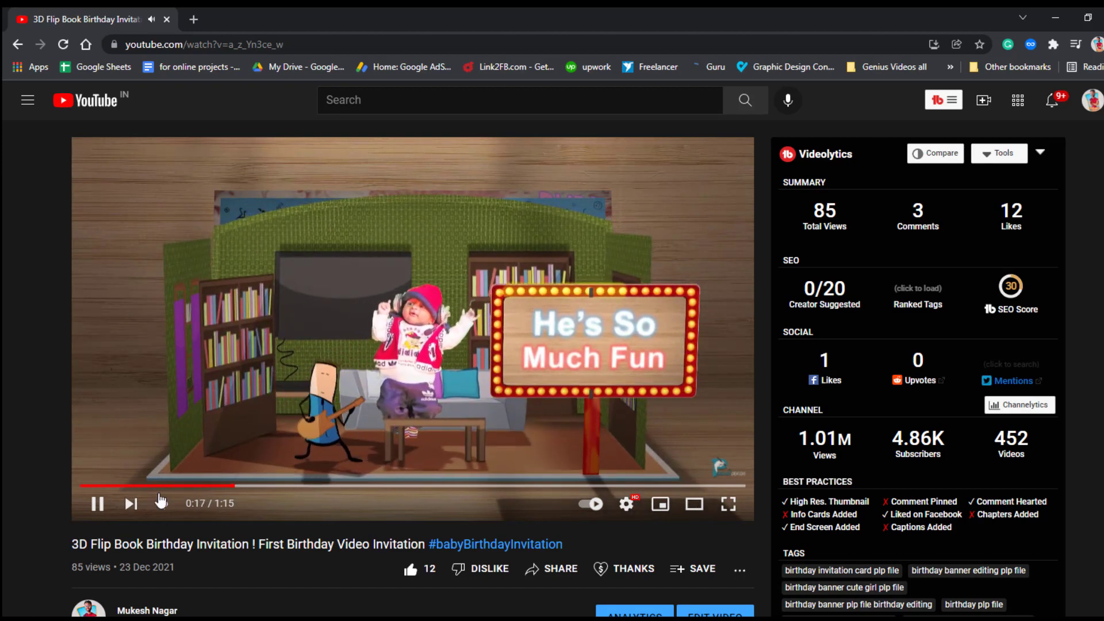
left_click(96, 504)
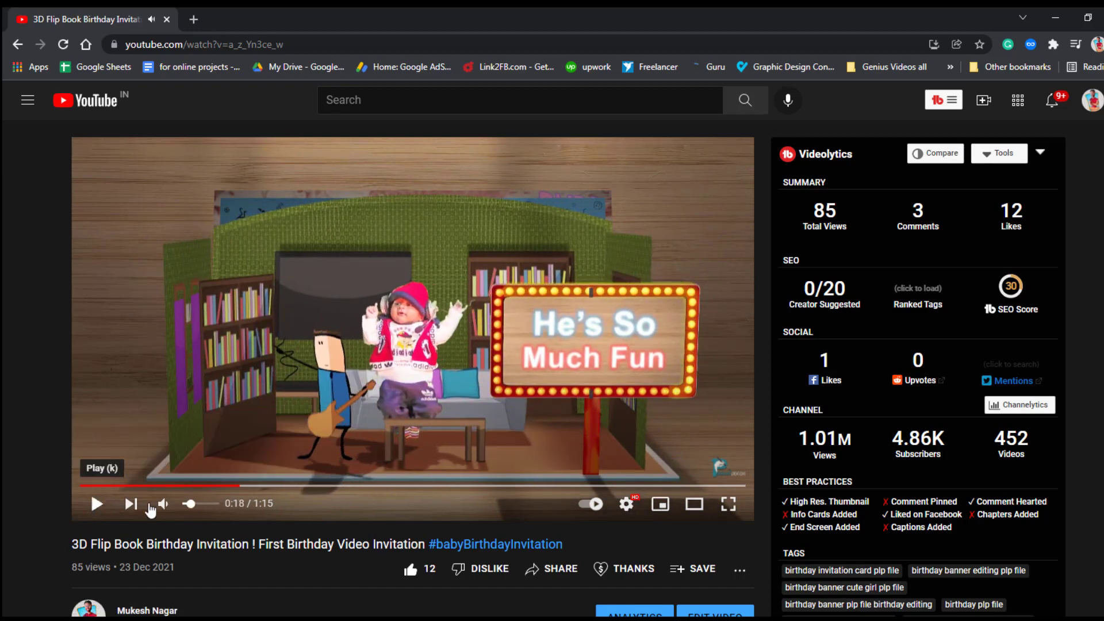
left_click(1055, 17)
mouse_move(523, 424)
left_mouse_down()
mouse_move(475, 439)
mouse_move(599, 441)
mouse_move(561, 441)
left_mouse_up()
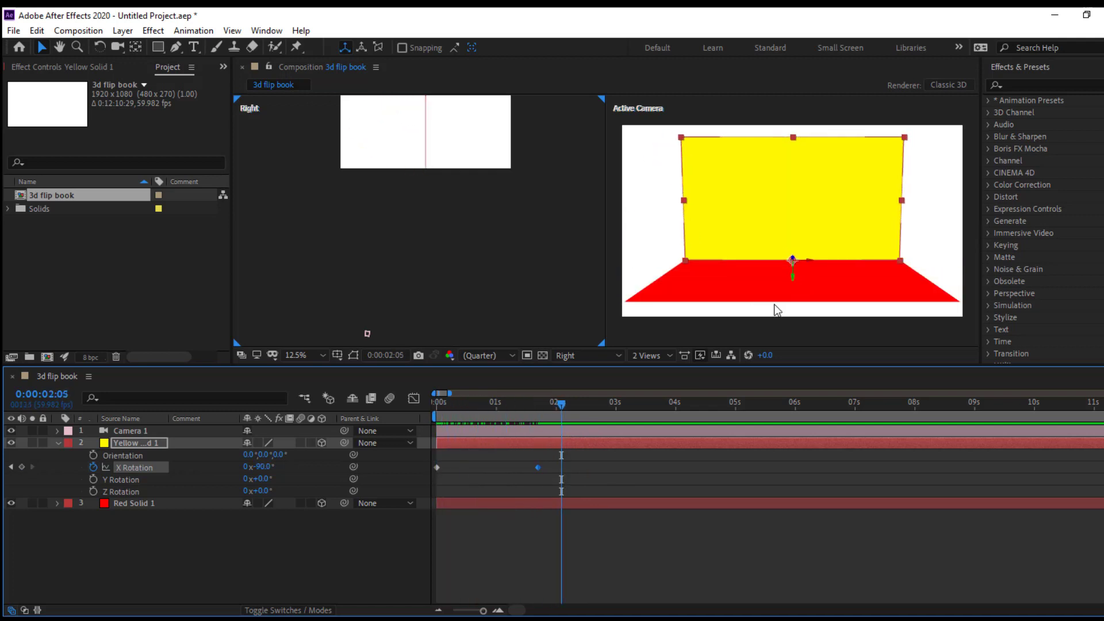
Duplicate the Red Solid 1 floor layer with Ctrl+D.
left_click(577, 505)
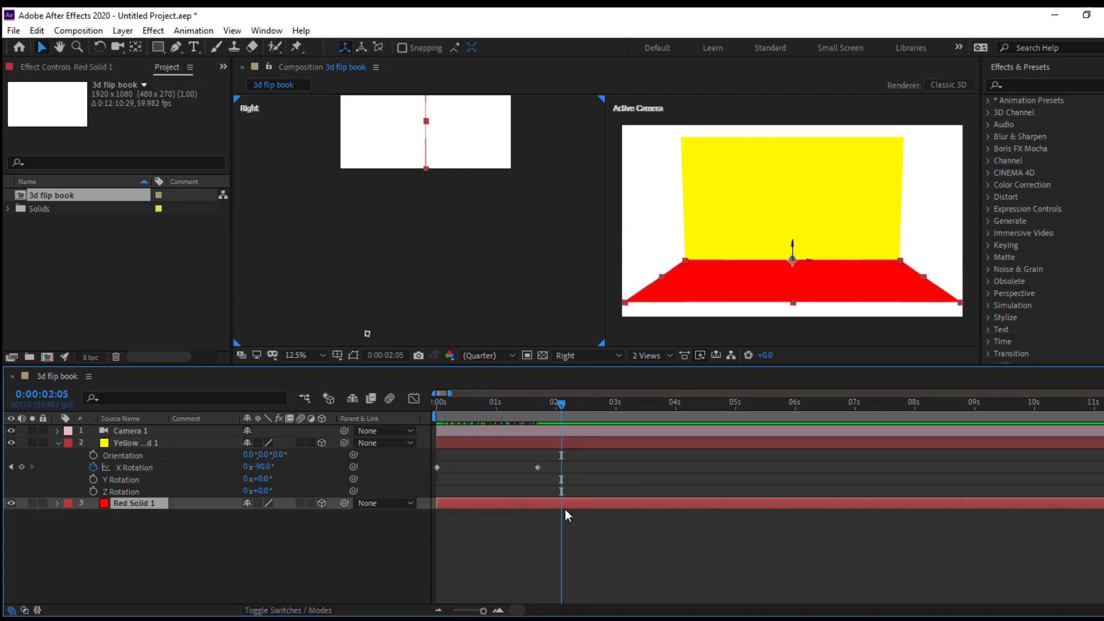
key("ctrl+d")
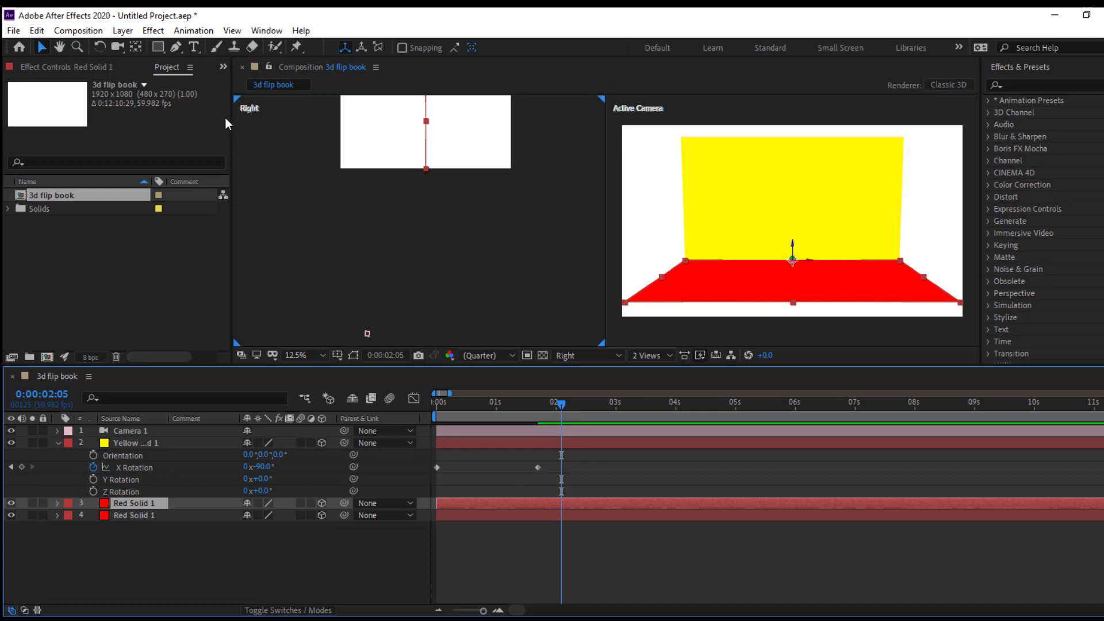
right_click(159, 503)
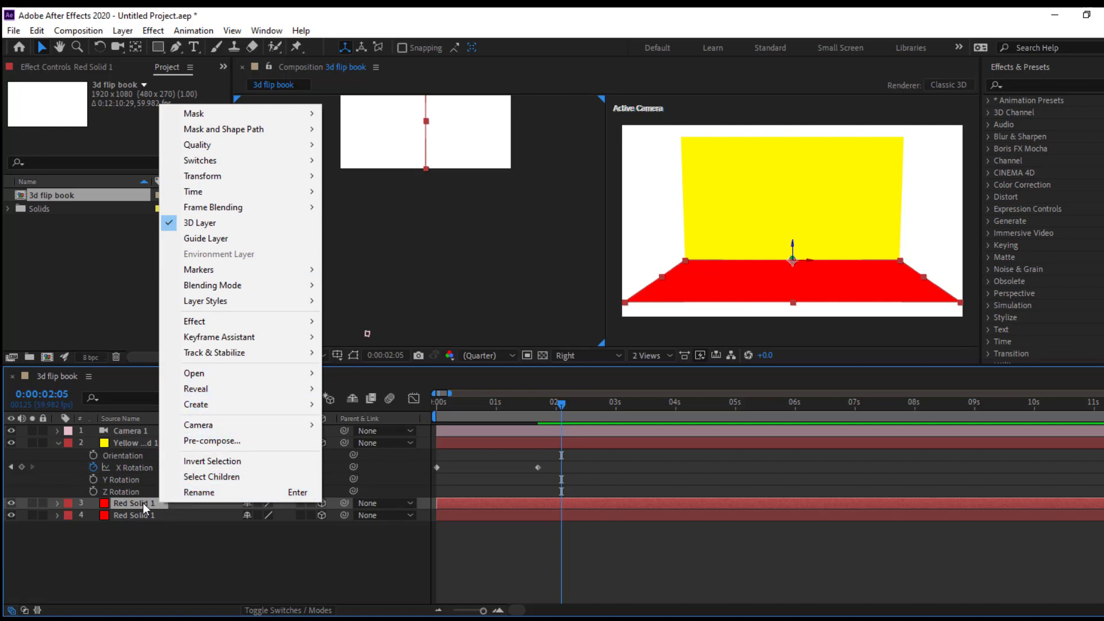
left_click(143, 502)
Recolour the copy blue in Solid Settings so it becomes Blue Solid 1.
left_click(122, 30)
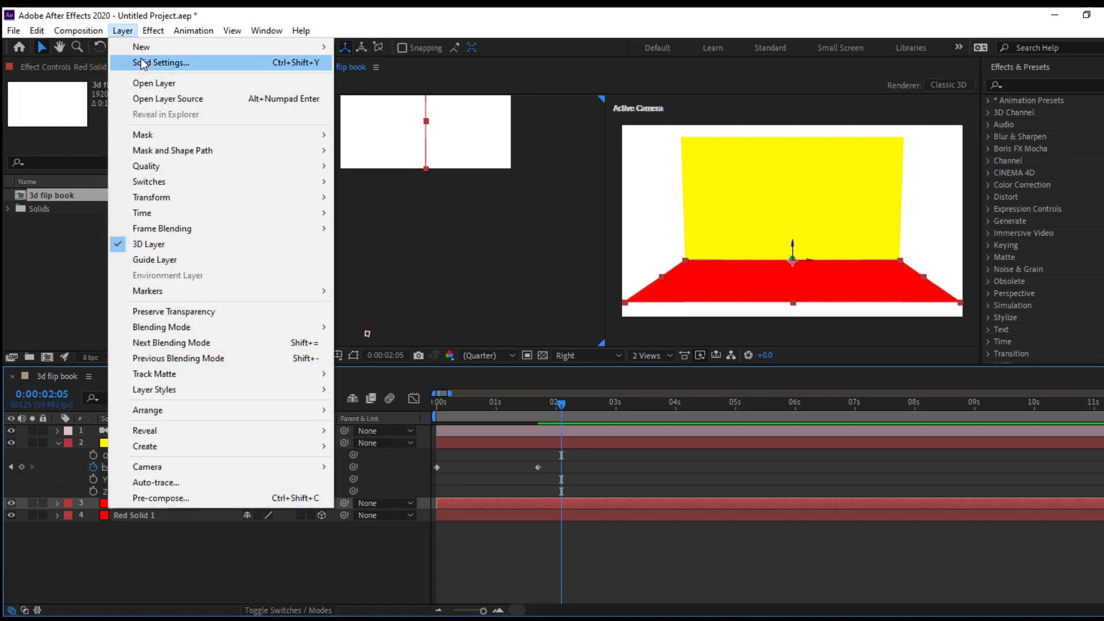
left_click(141, 59)
left_click(165, 255)
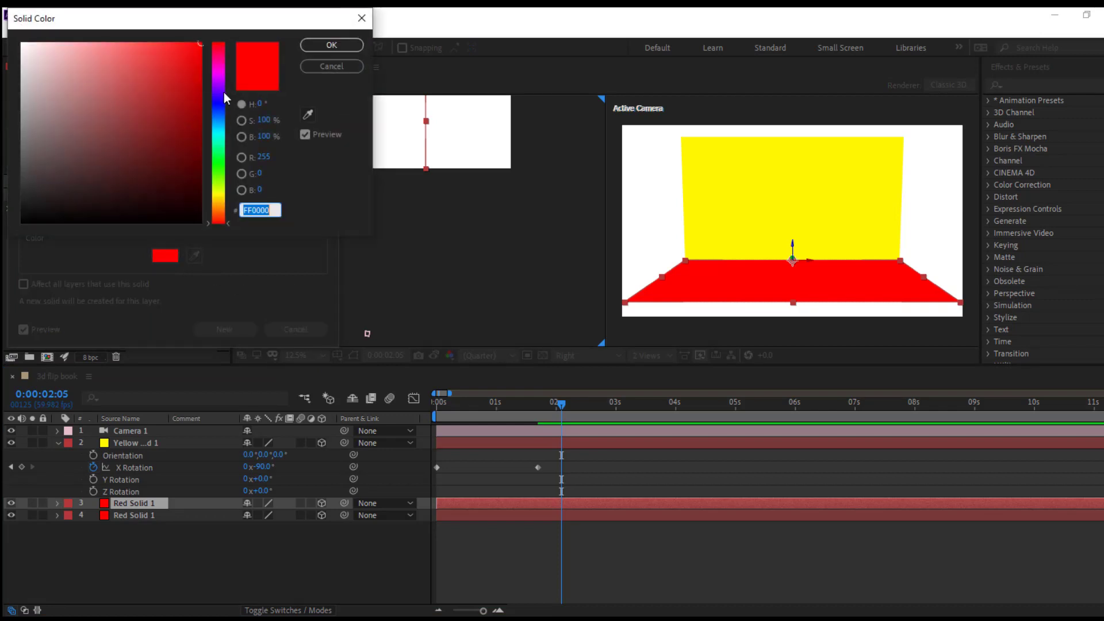
left_click(219, 108)
left_click(322, 45)
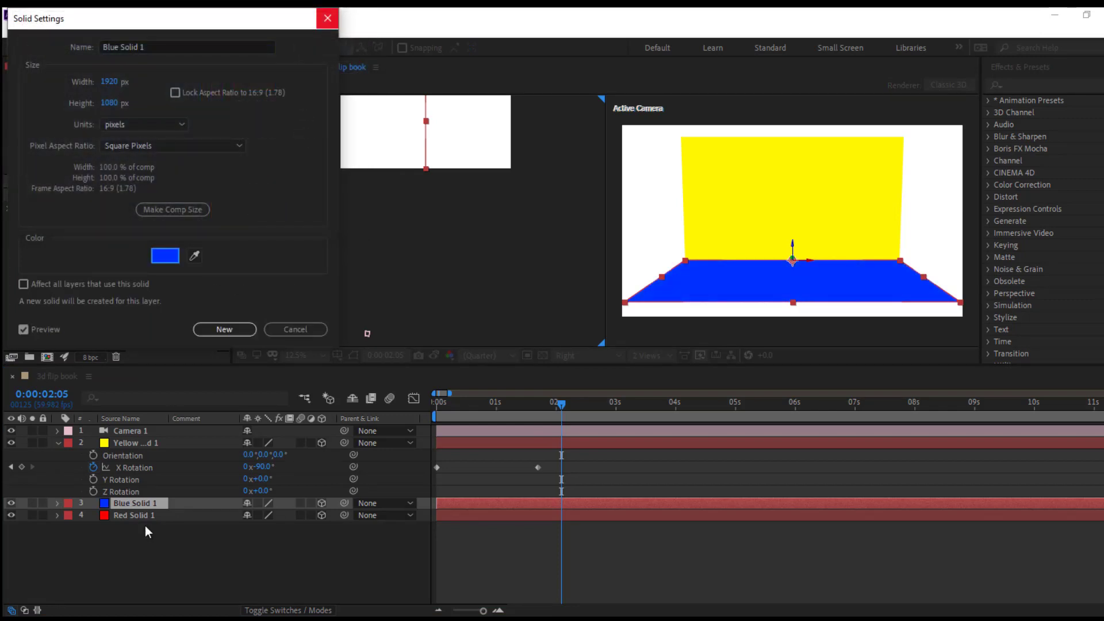
left_click(222, 329)
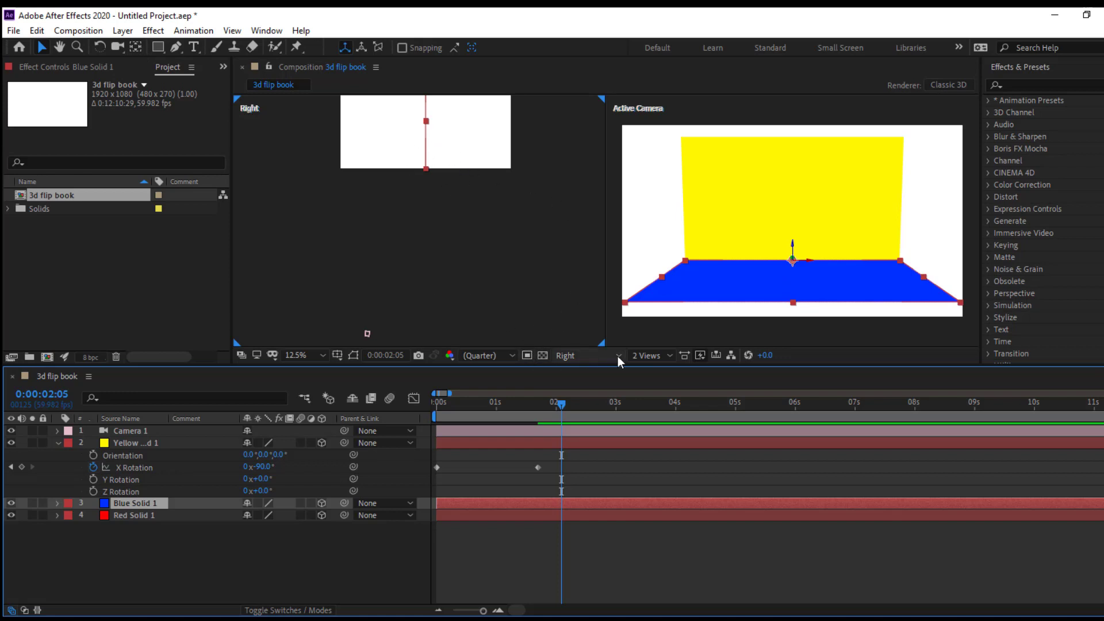
left_click(651, 355)
Switch to 1 View and use Pan Behind to drag Blue Solid 1's anchor to its left edge.
left_click(657, 376)
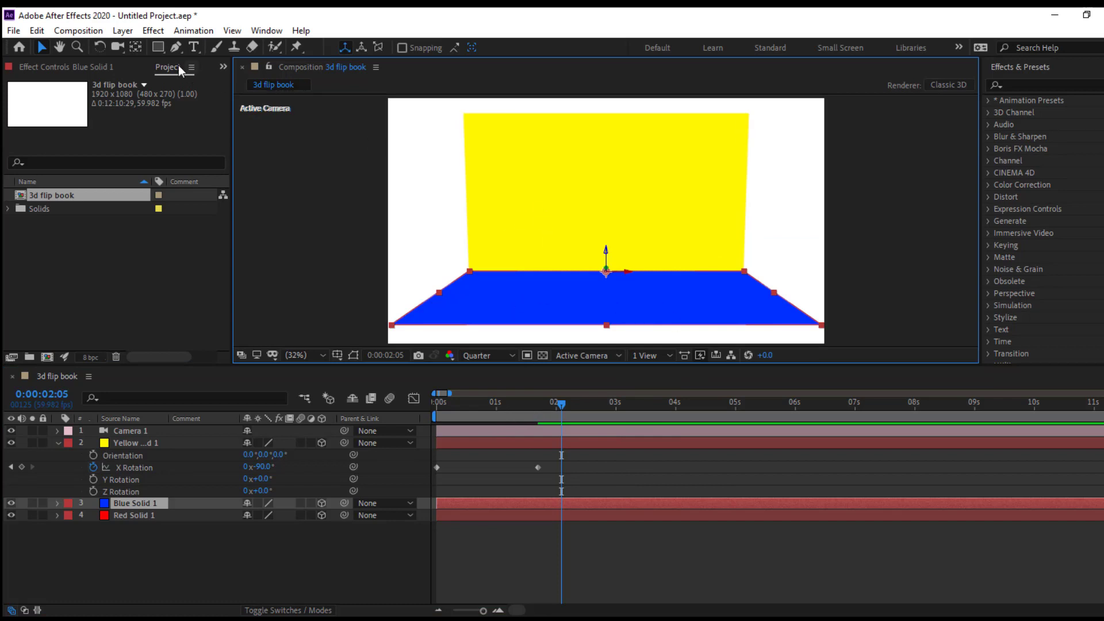
left_click(136, 46)
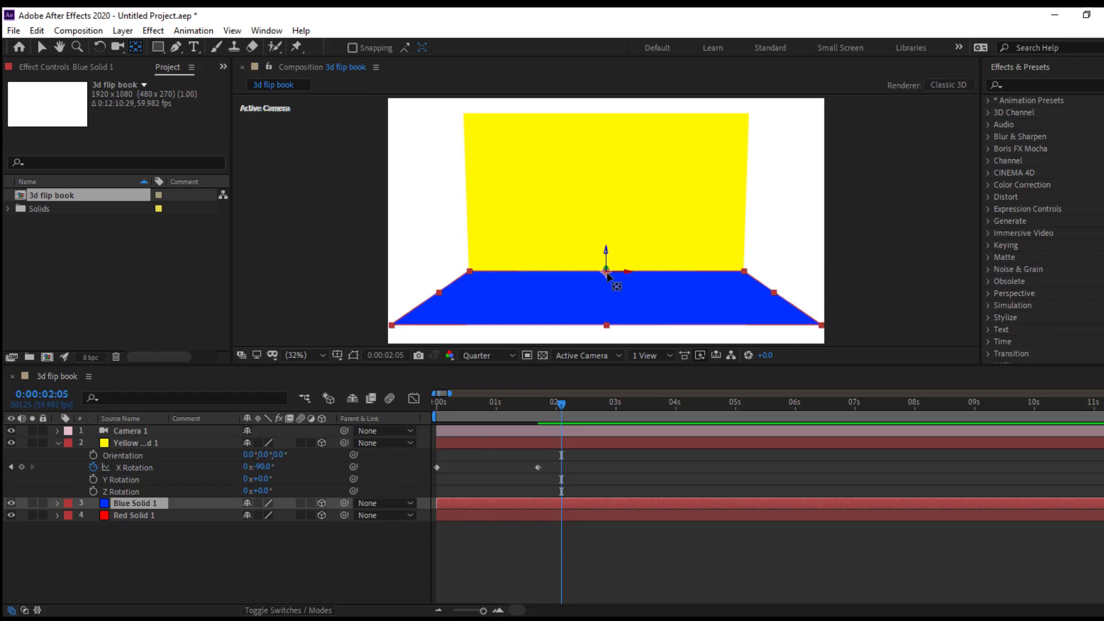
left_click_drag(606, 271, 609, 300)
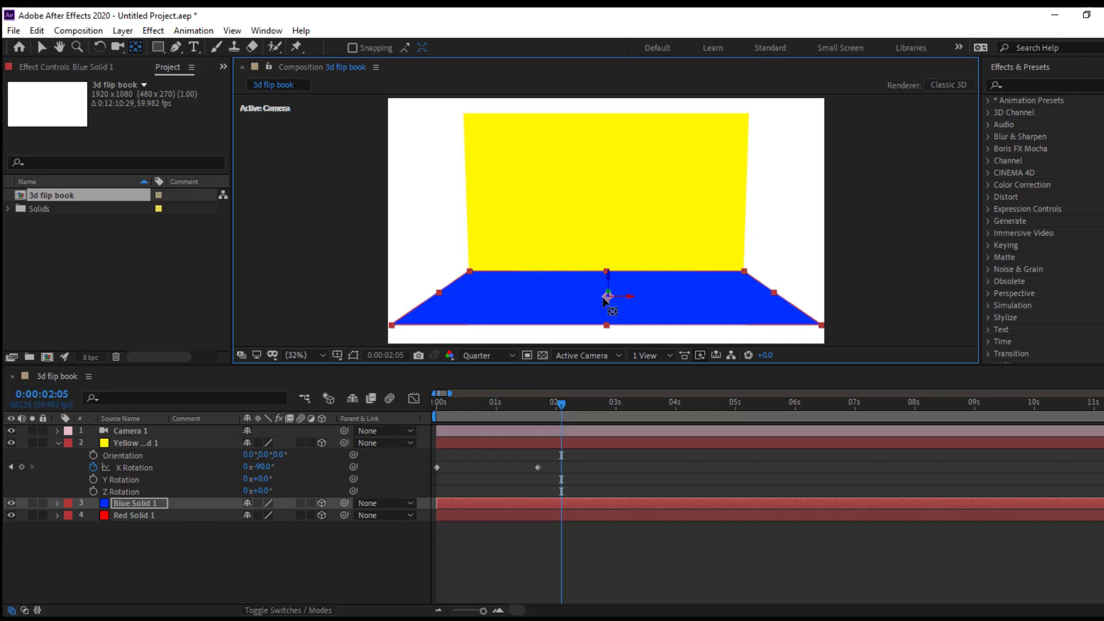
left_click_drag(607, 300, 599, 301)
left_click_drag(490, 296, 437, 294)
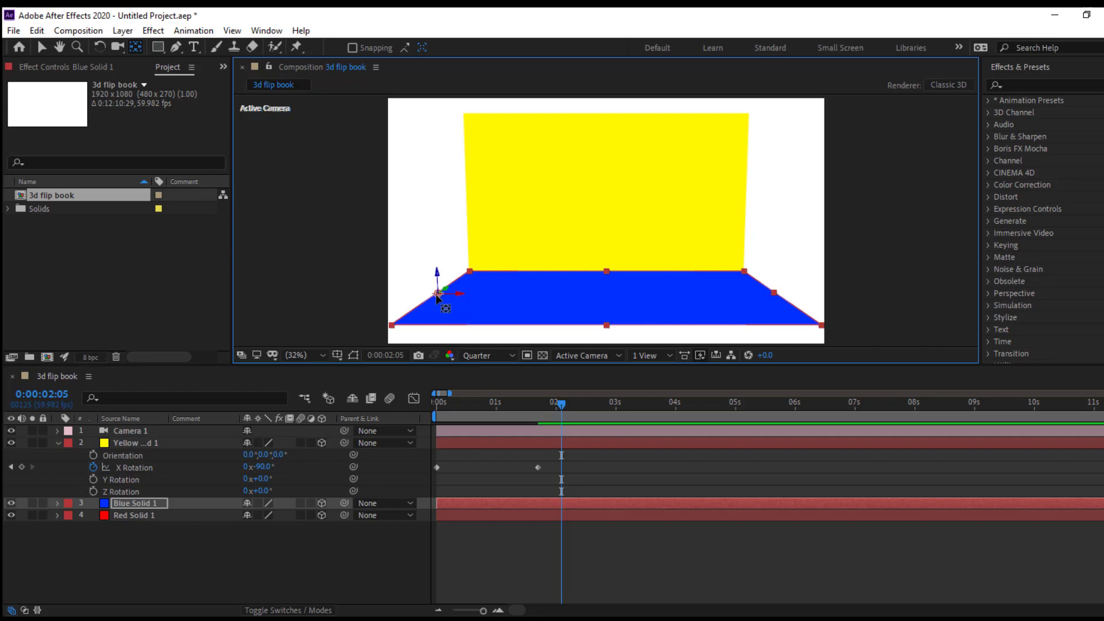
Unlink Blue Solid 1's scale proportions and reduce its X Scale to 42%.
left_click(150, 506)
key("s")
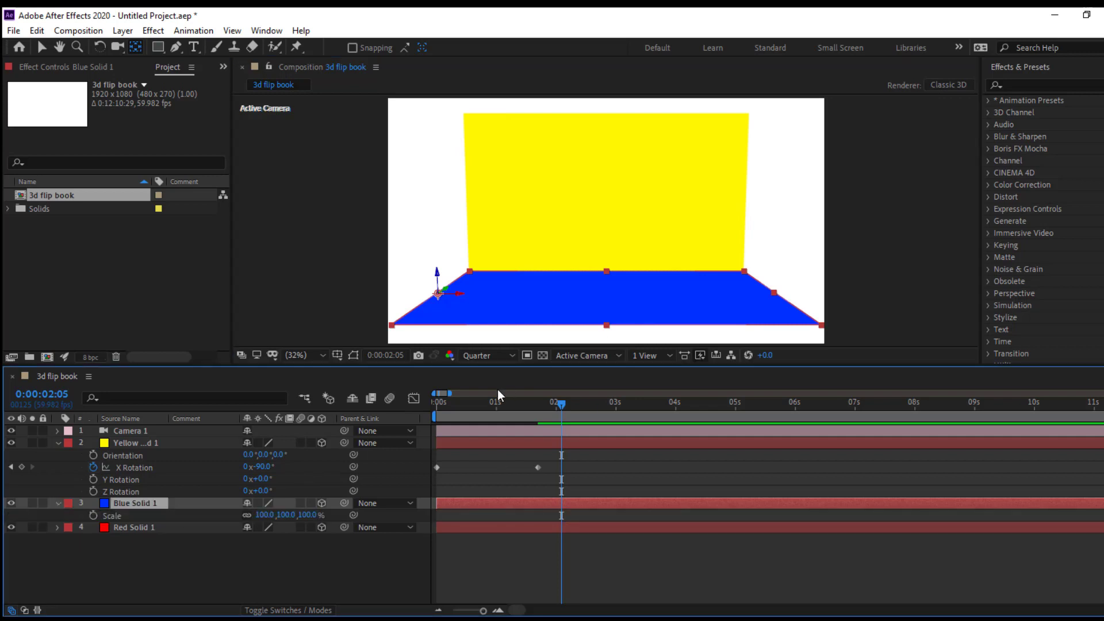
left_click(247, 515)
left_click_drag(267, 518, 225, 514)
key("Return")
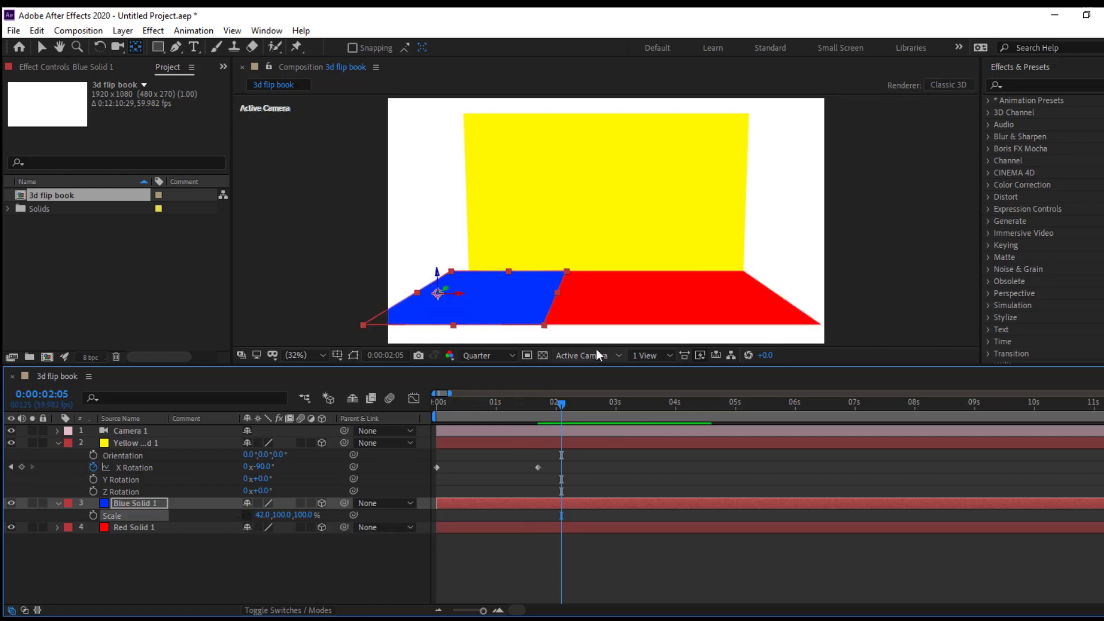
left_click(653, 353)
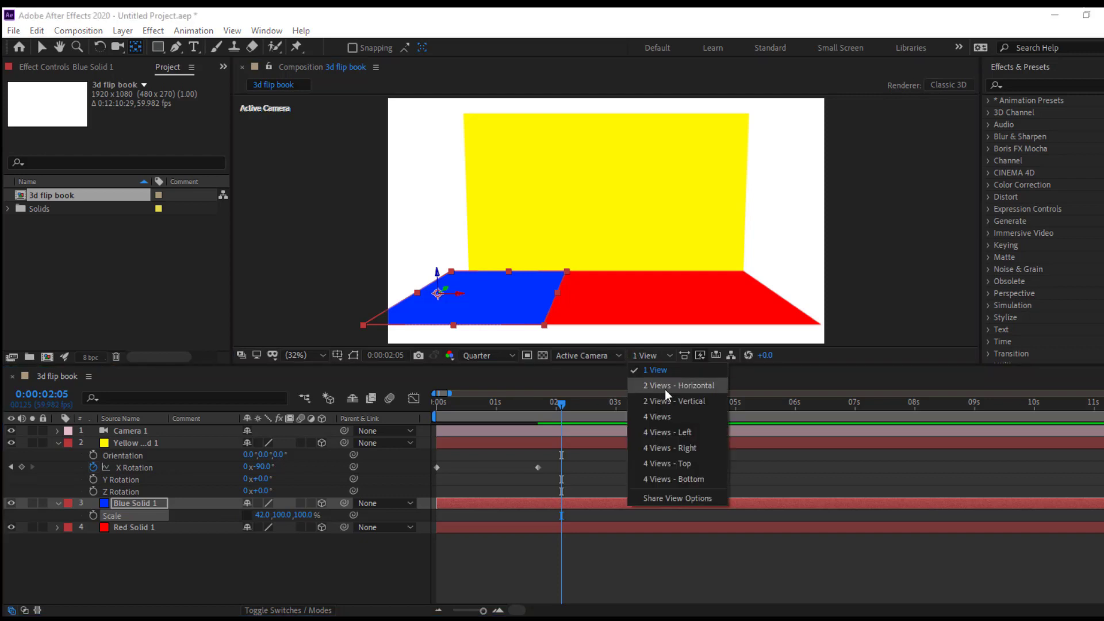
Switch to 2 Views, then pan and zoom the side view to 25% to frame the layers.
key("Escape")
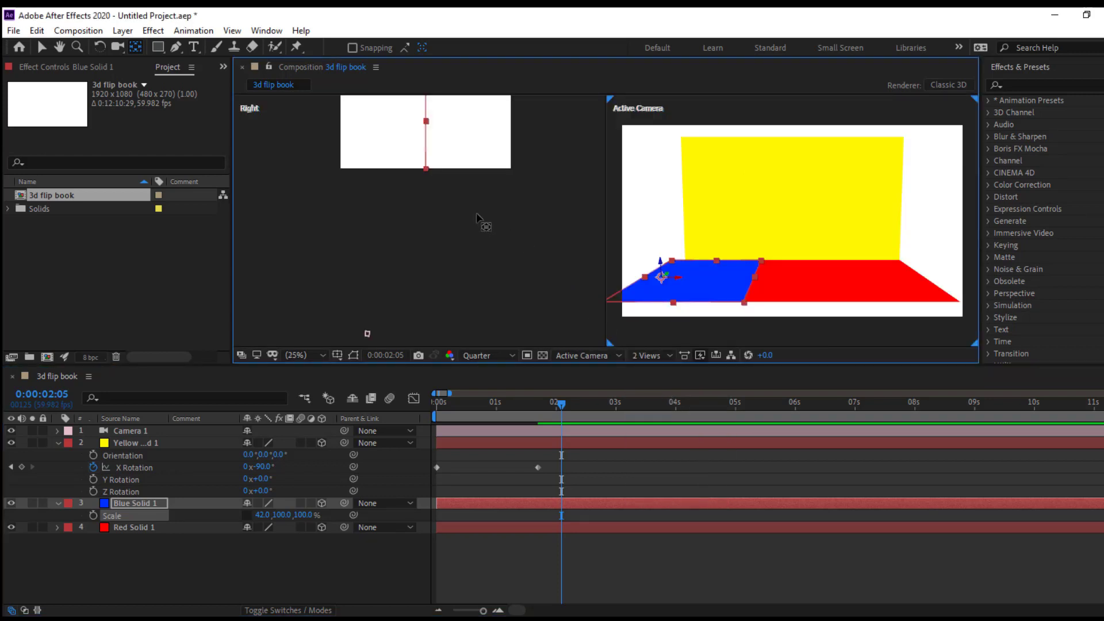
key("h")
mouse_move(437, 210)
left_mouse_down()
mouse_move(437, 306)
mouse_move(437, 289)
left_mouse_up()
key("period")
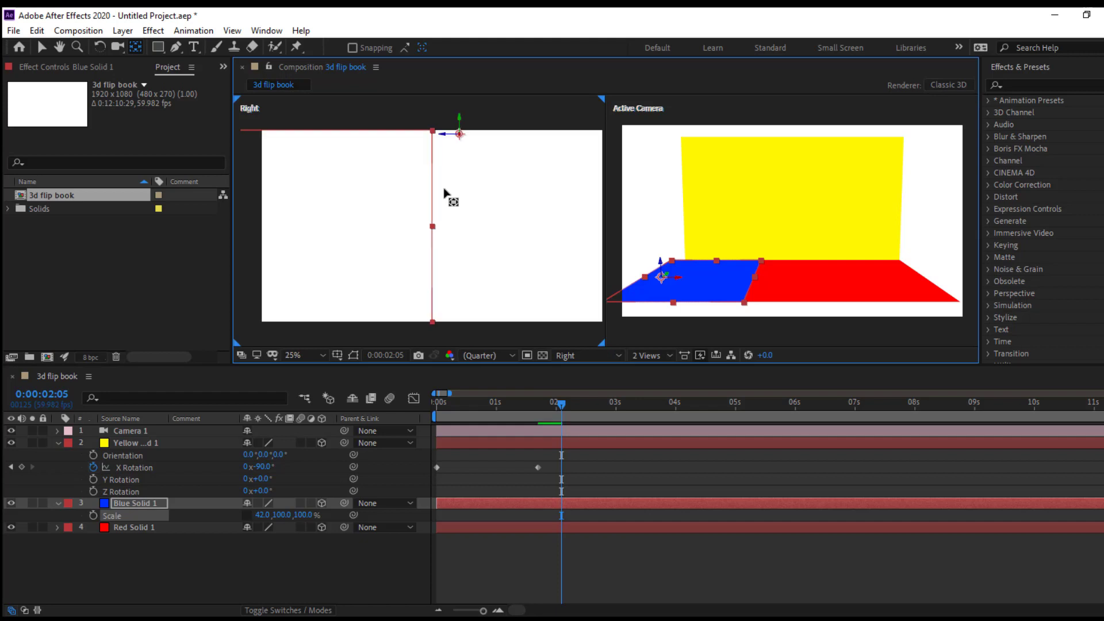
mouse_move(453, 159)
left_mouse_down()
mouse_move(462, 226)
mouse_move(443, 201)
left_mouse_up()
key("c")
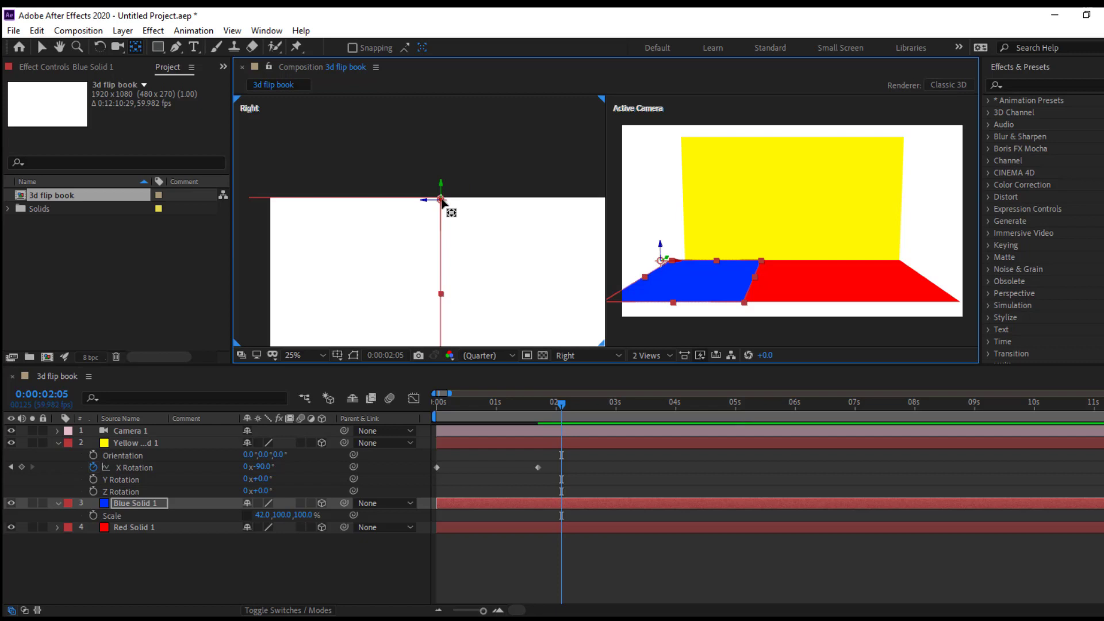
Select Blue Solid 1 and toggle its visibility a few times to check its placement.
left_click(204, 560)
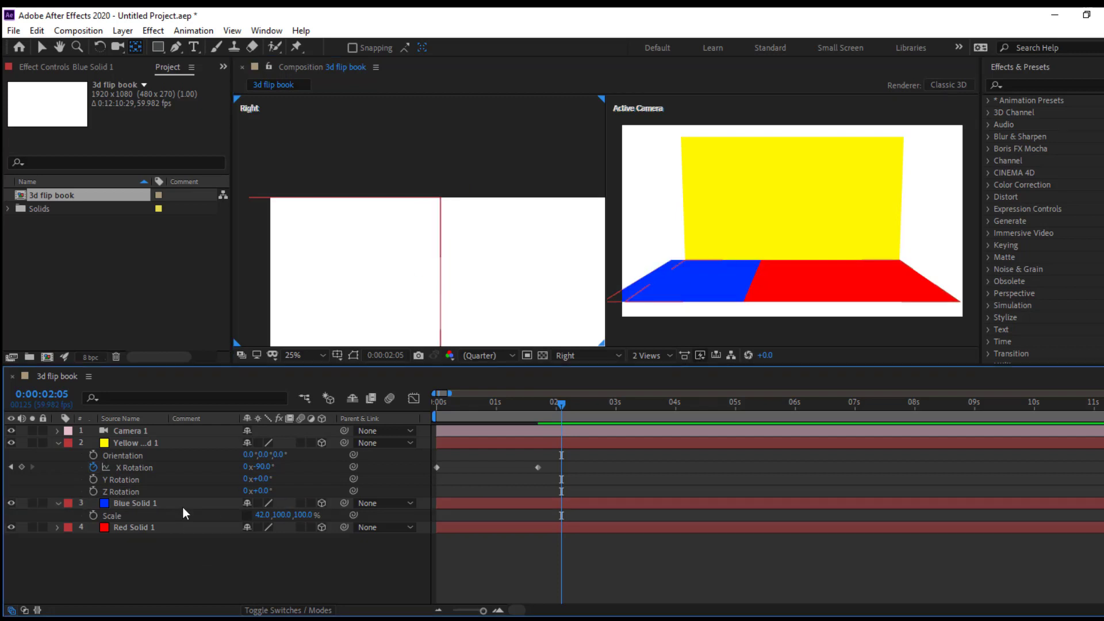
left_click(122, 501)
left_click(12, 503)
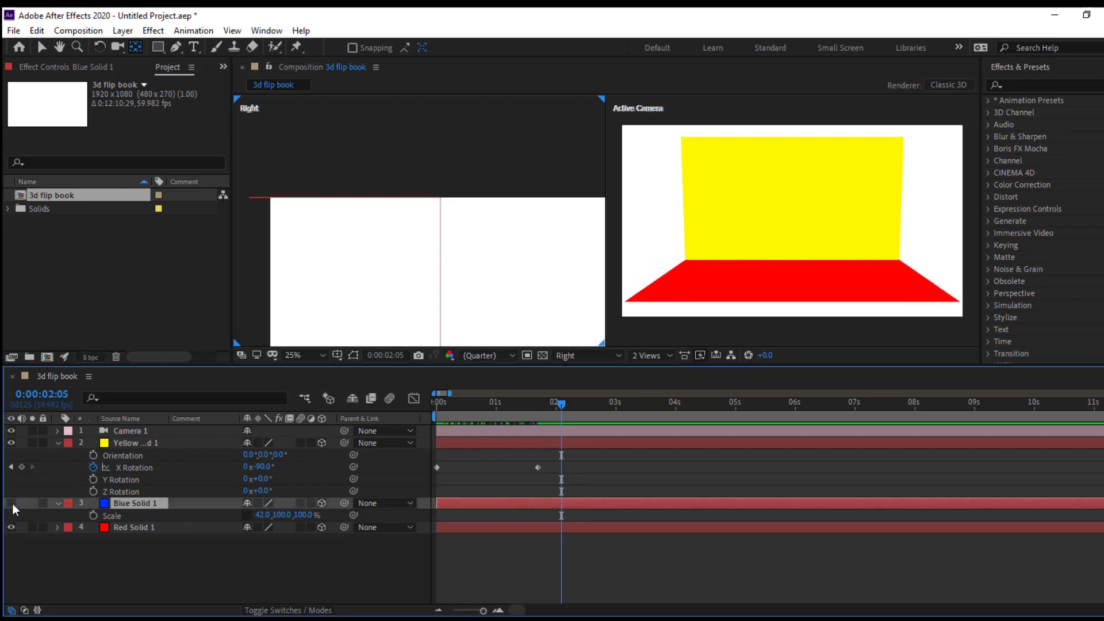
left_click(12, 503)
left_click(12, 503)
left_click(12, 503)
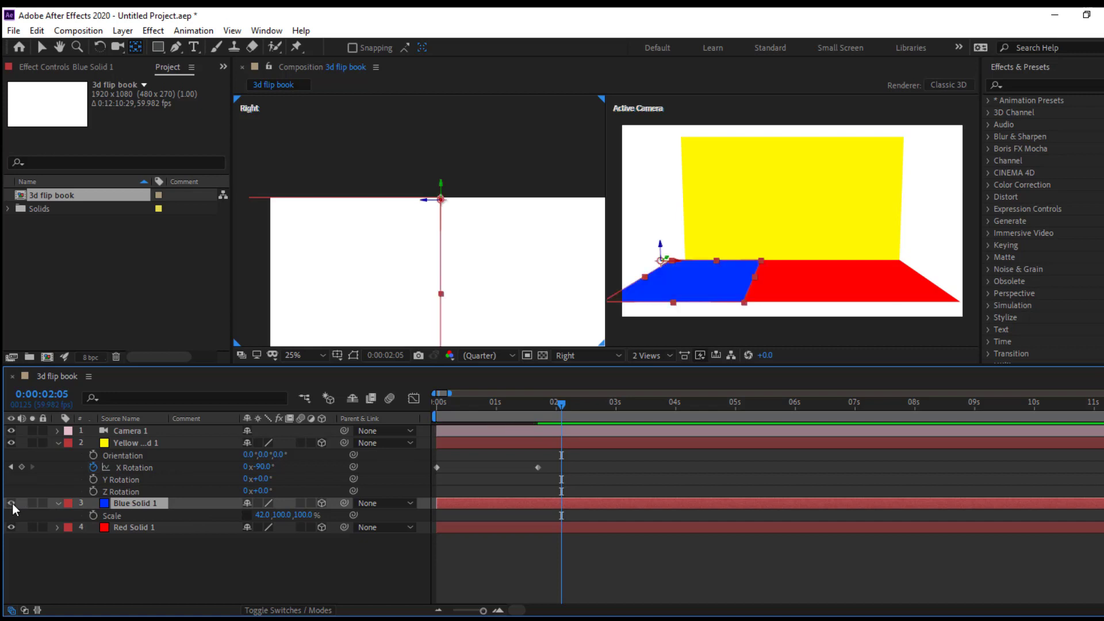
left_click(12, 503)
left_click(12, 503)
Drag Blue Solid 1's anchor point to its edge with Pan Behind, then return to 1 View.
key("h")
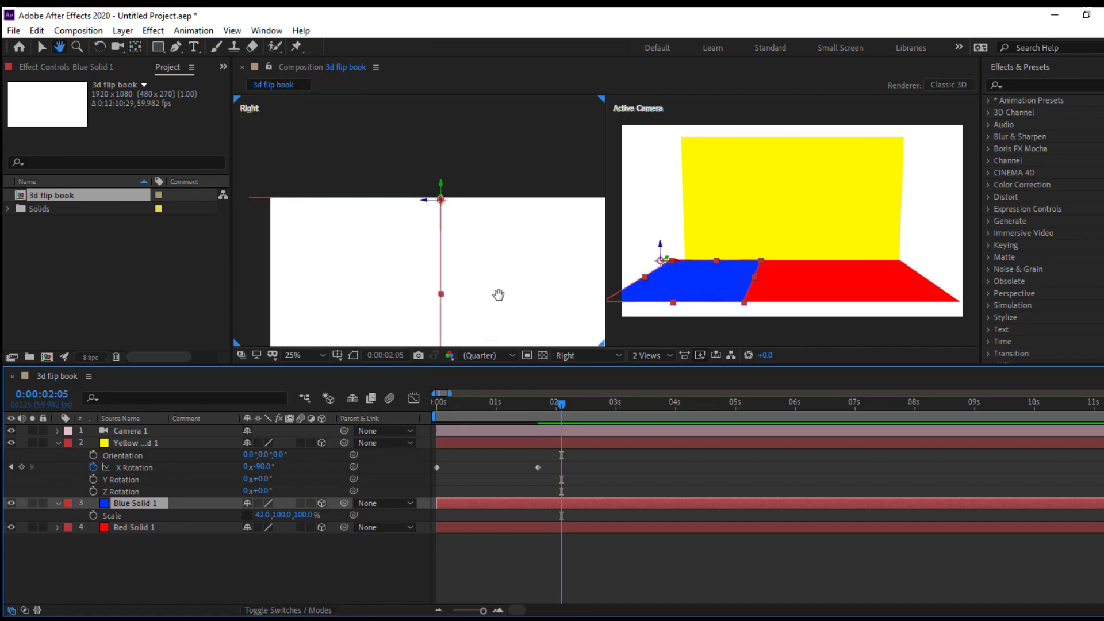
left_click_drag(498, 294, 513, 244)
key("c")
left_click(532, 265)
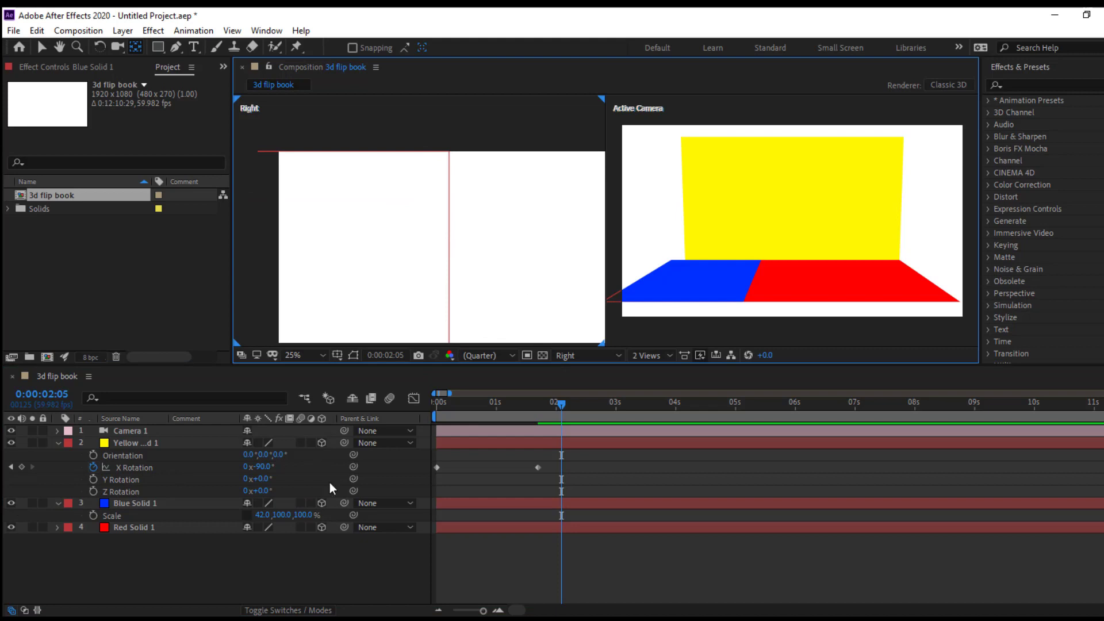
left_click(121, 503)
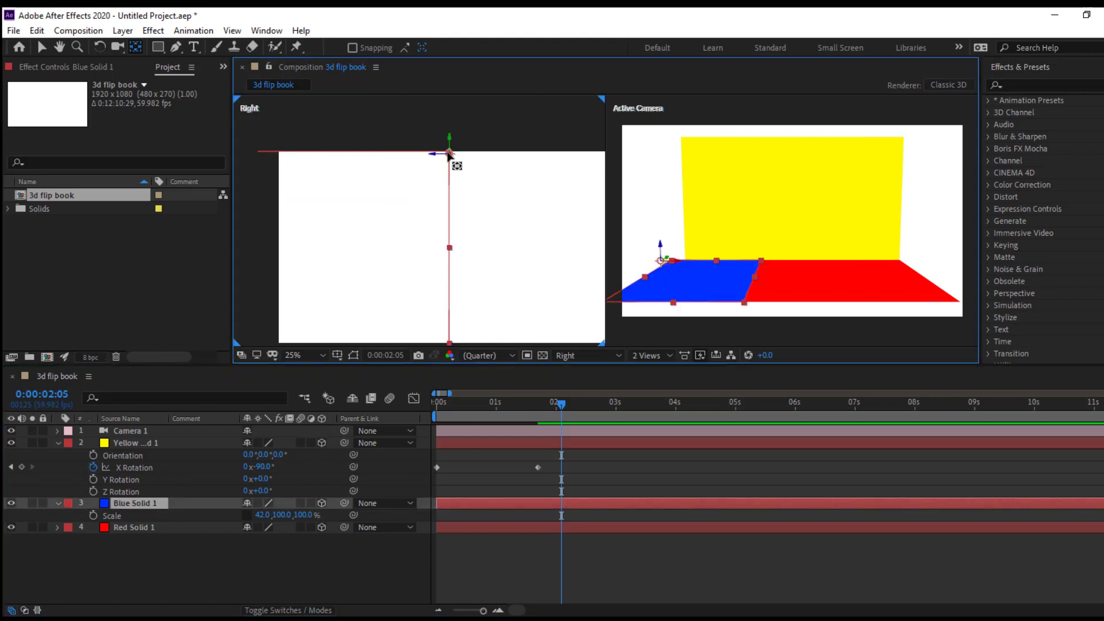
mouse_move(450, 154)
left_mouse_down()
mouse_move(436, 190)
mouse_move(451, 248)
left_mouse_up()
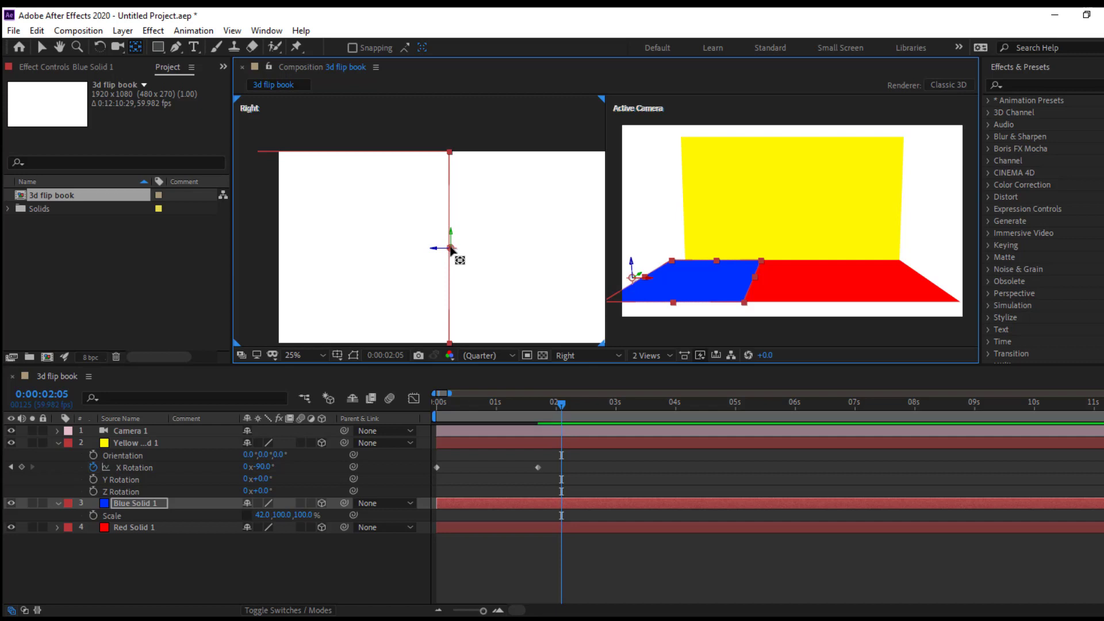
left_click_drag(451, 252, 450, 249)
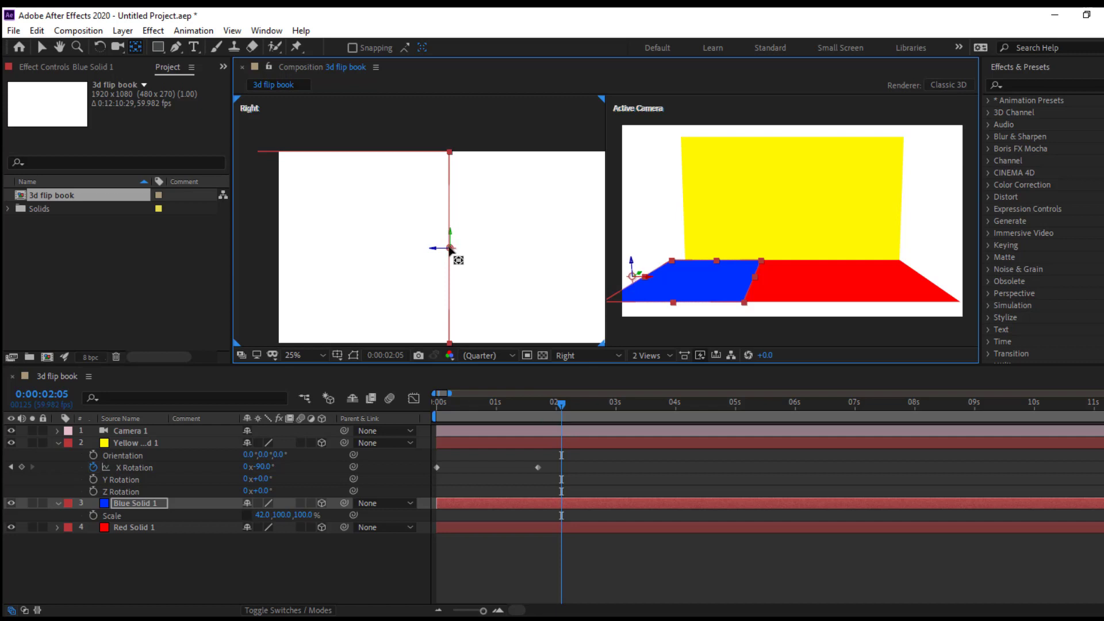
left_click(644, 355)
left_click(660, 370)
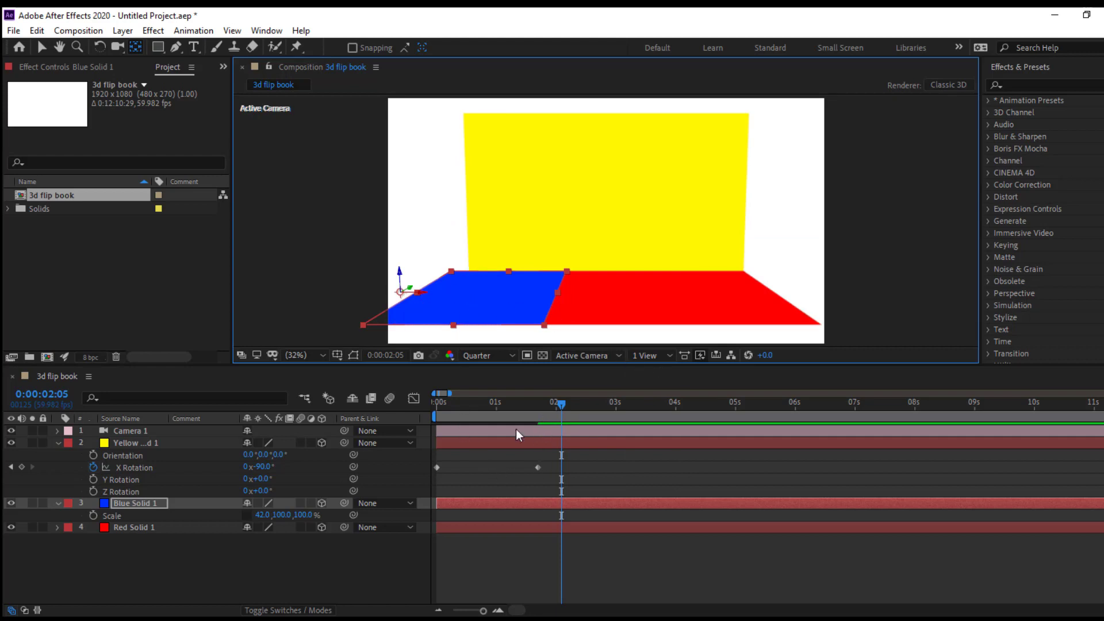
Set Blue Solid 1's X Scale to 50 and slide it right to meet the red floor.
mouse_move(258, 519)
left_mouse_down()
mouse_move(280, 514)
mouse_move(263, 516)
left_mouse_up()
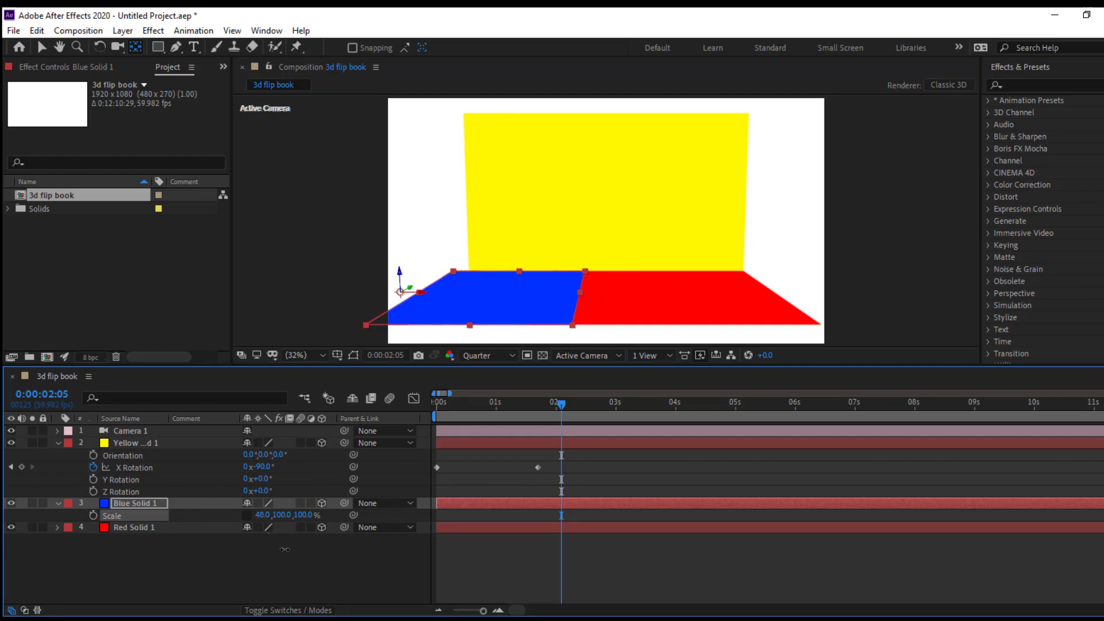
left_click(261, 515)
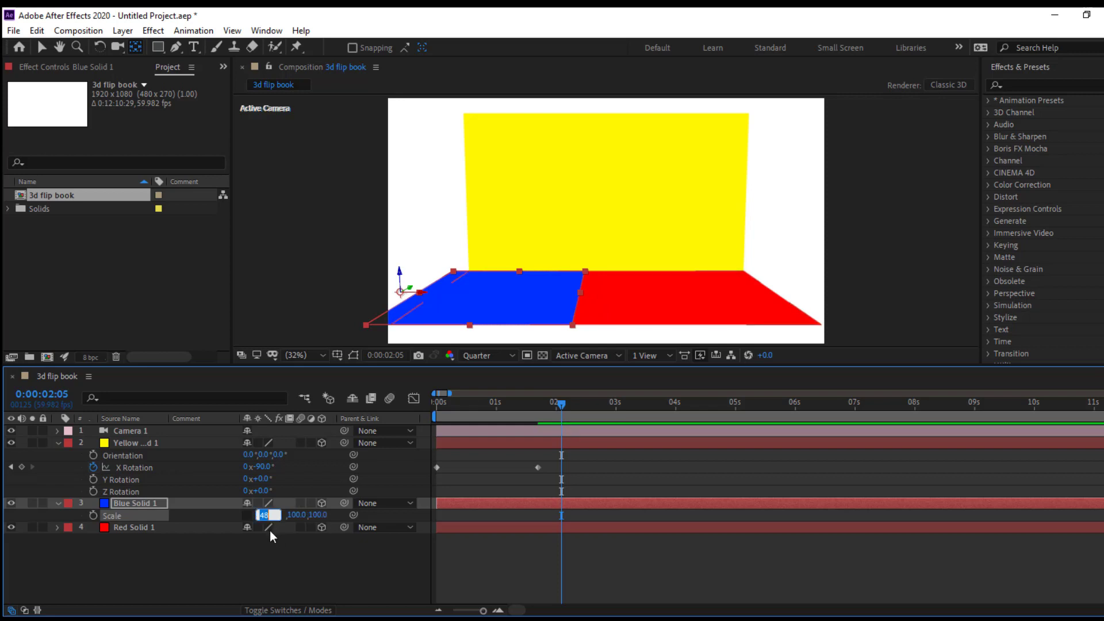
type("50")
key("Return")
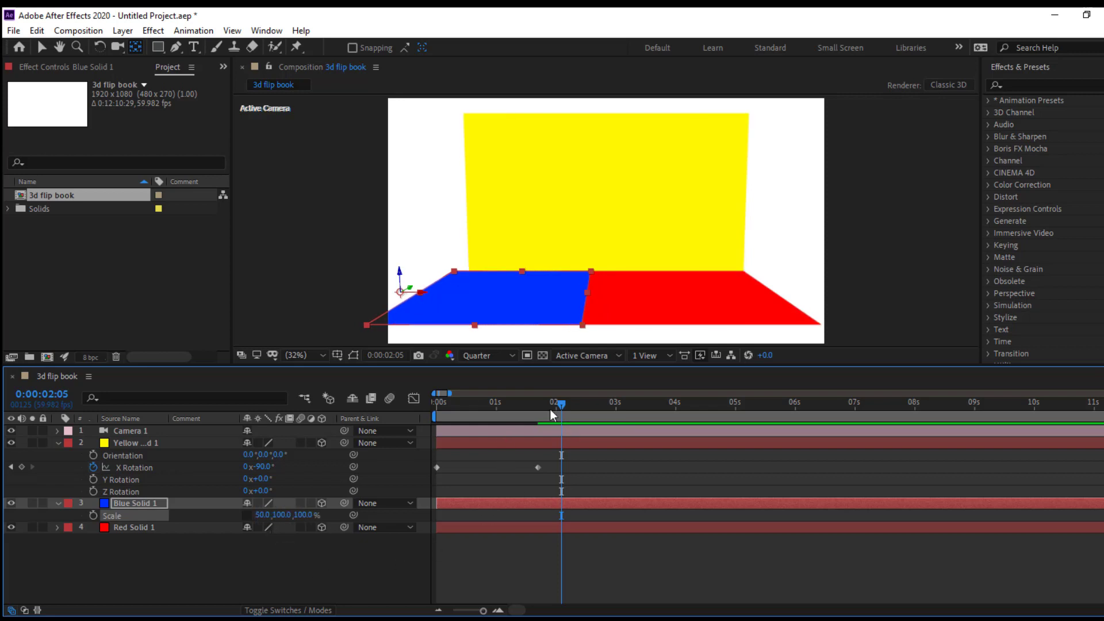
left_click_drag(550, 409, 439, 419)
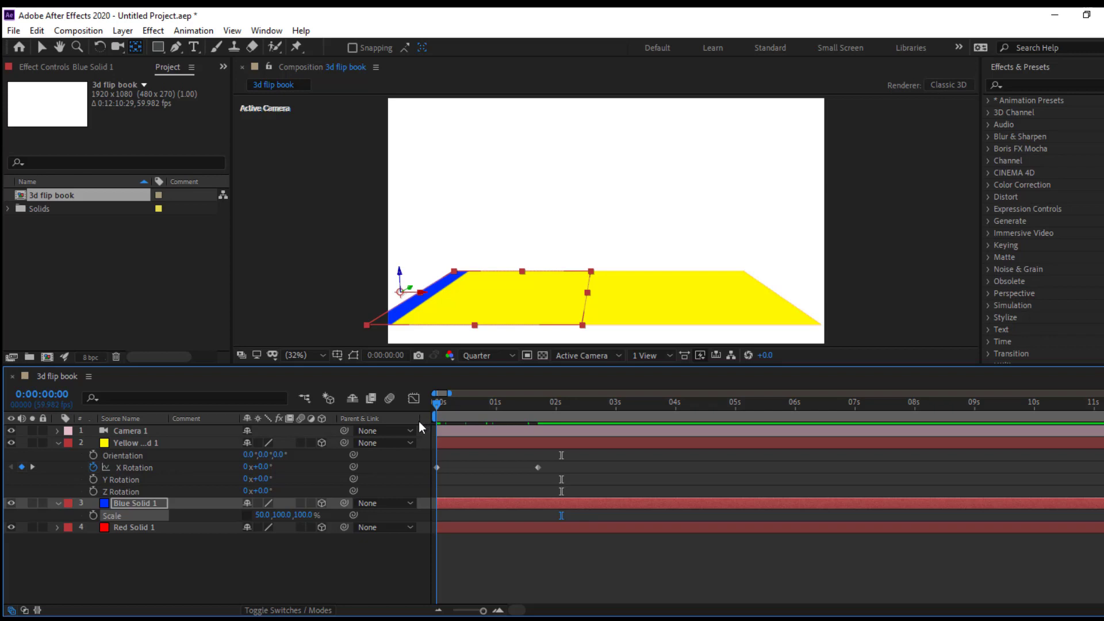
left_click(41, 48)
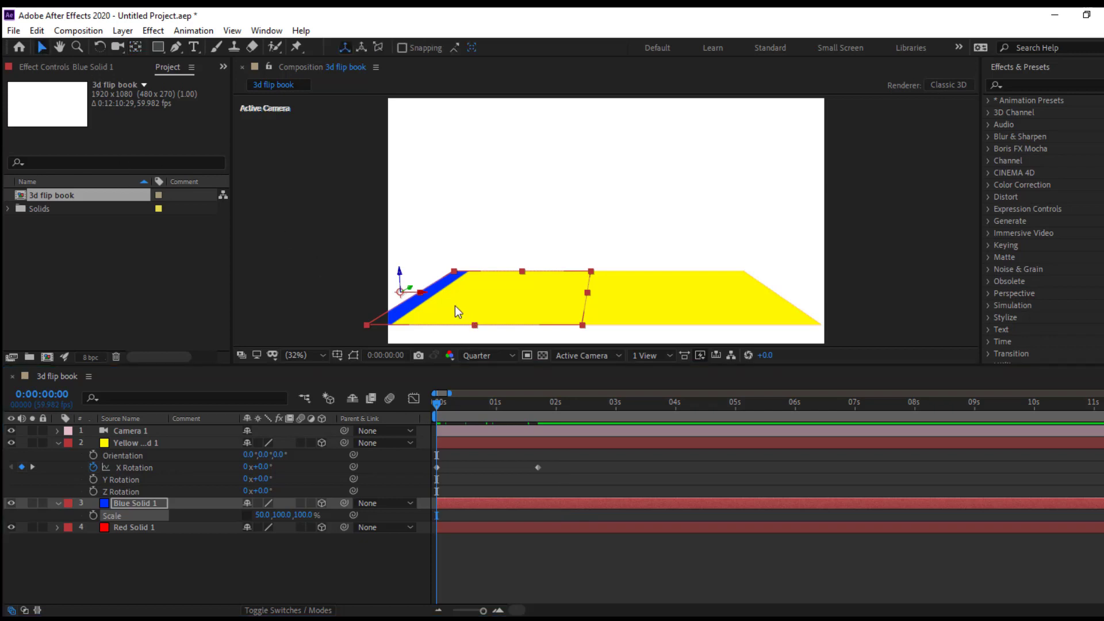
left_click_drag(422, 293, 445, 298)
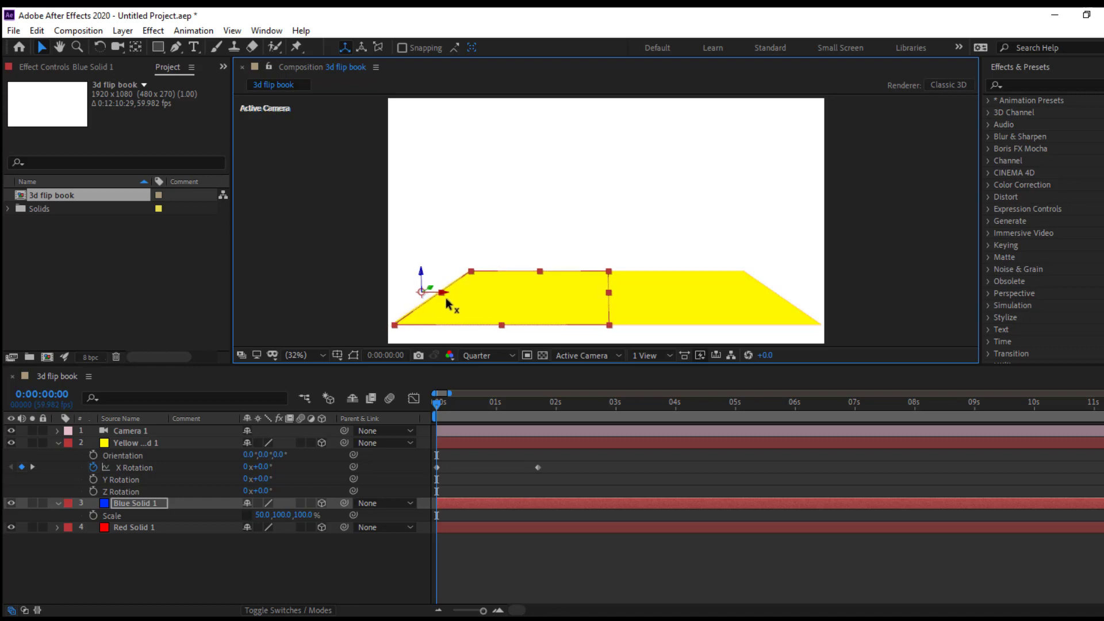
Preview and scrub the animation to check the yellow back flipping upright.
left_click(443, 406)
key("space")
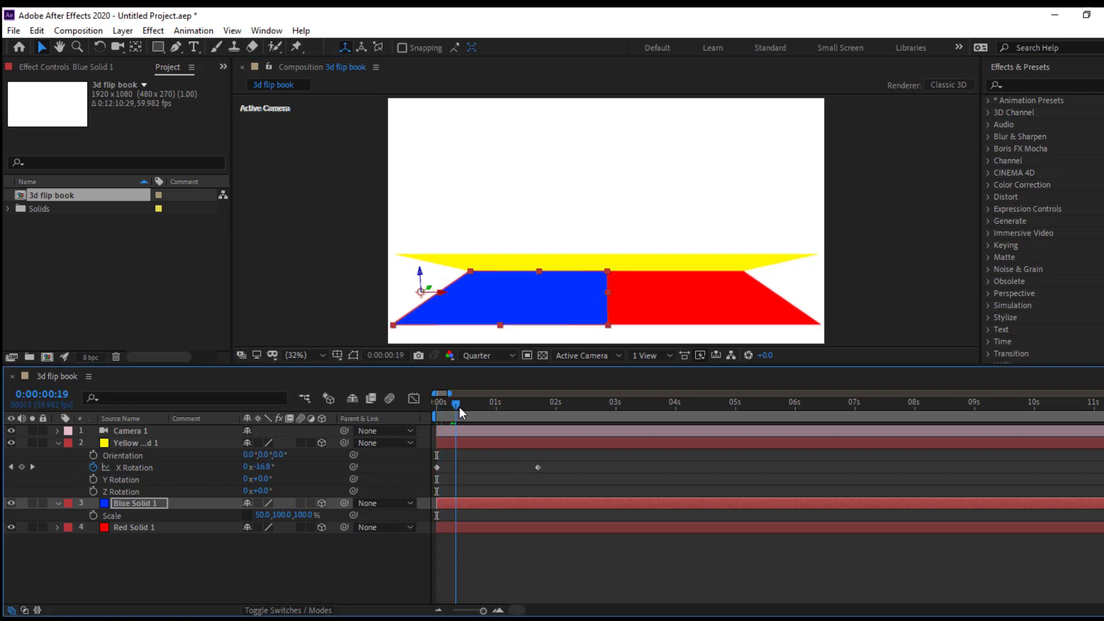
key("space")
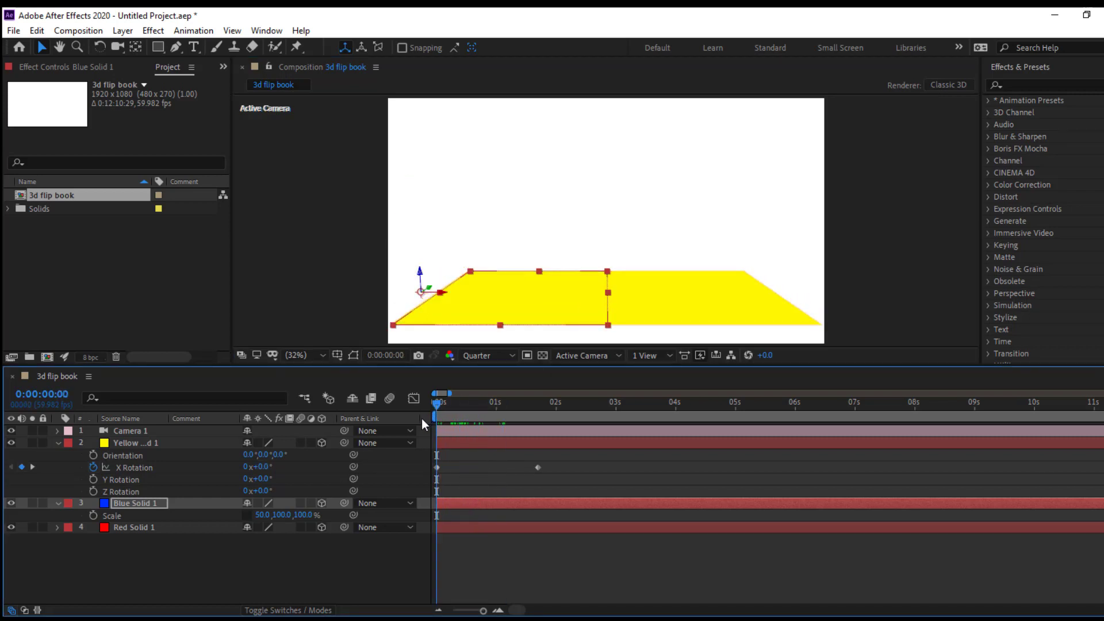
key("space")
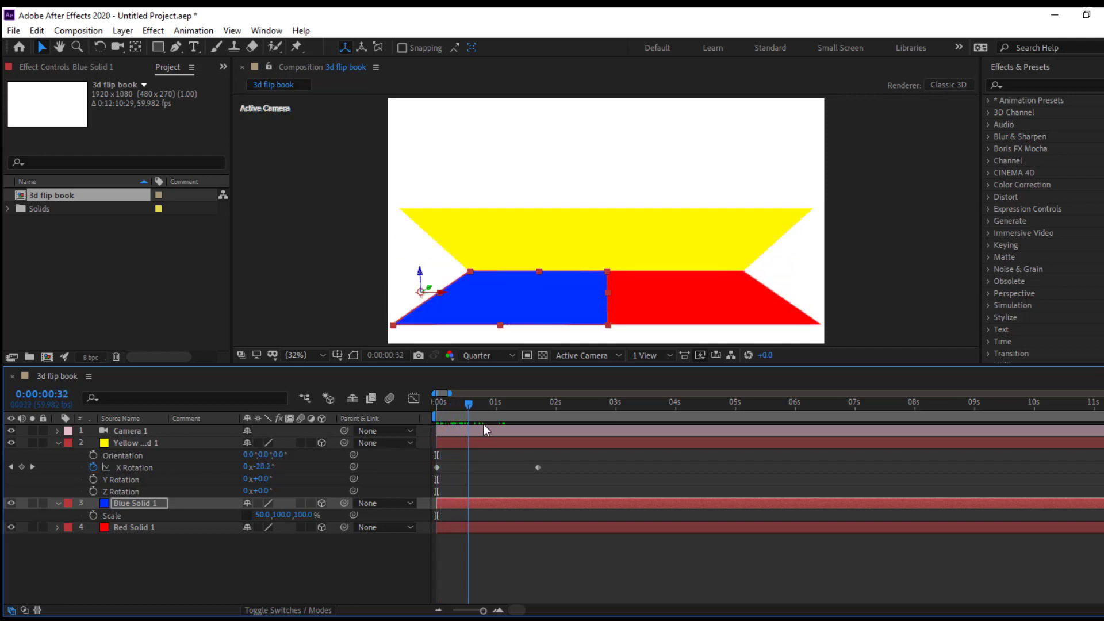
left_click_drag(484, 424, 588, 424)
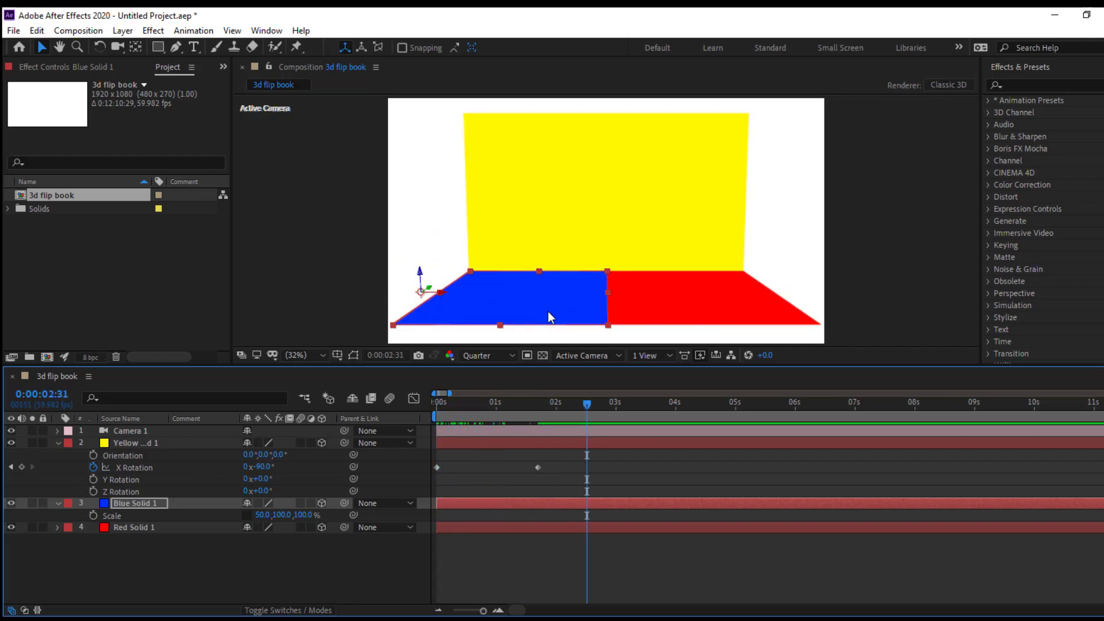
mouse_move(439, 420)
left_mouse_down()
mouse_move(406, 431)
mouse_move(456, 429)
left_mouse_up()
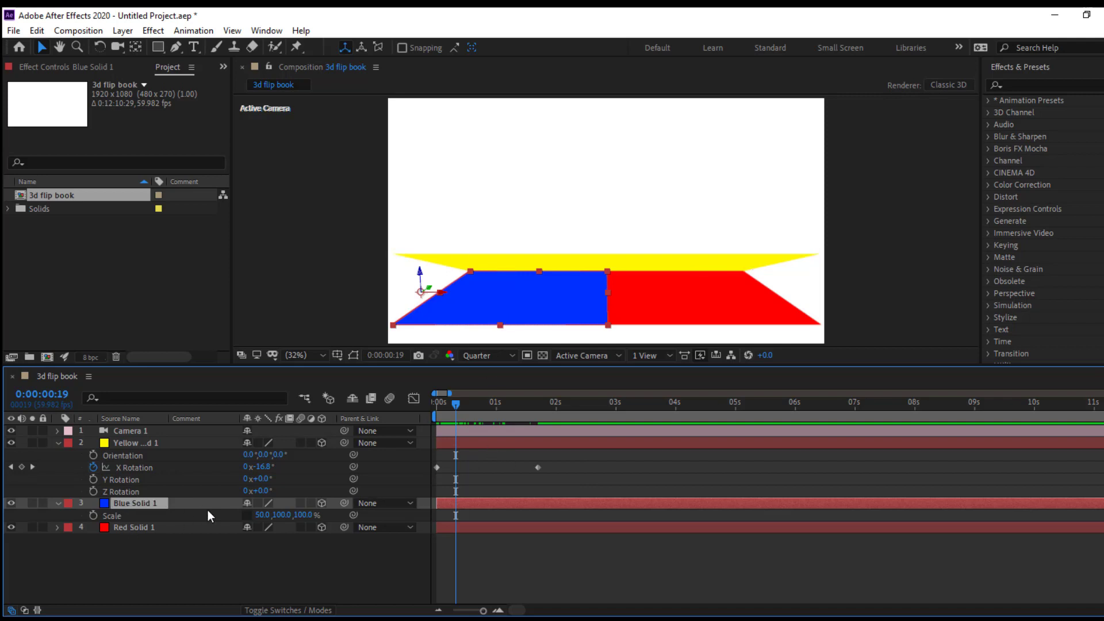
Try Blue Solid 1 upright via Y Rotation, scrub to check it, then return to frame 0.
key("r")
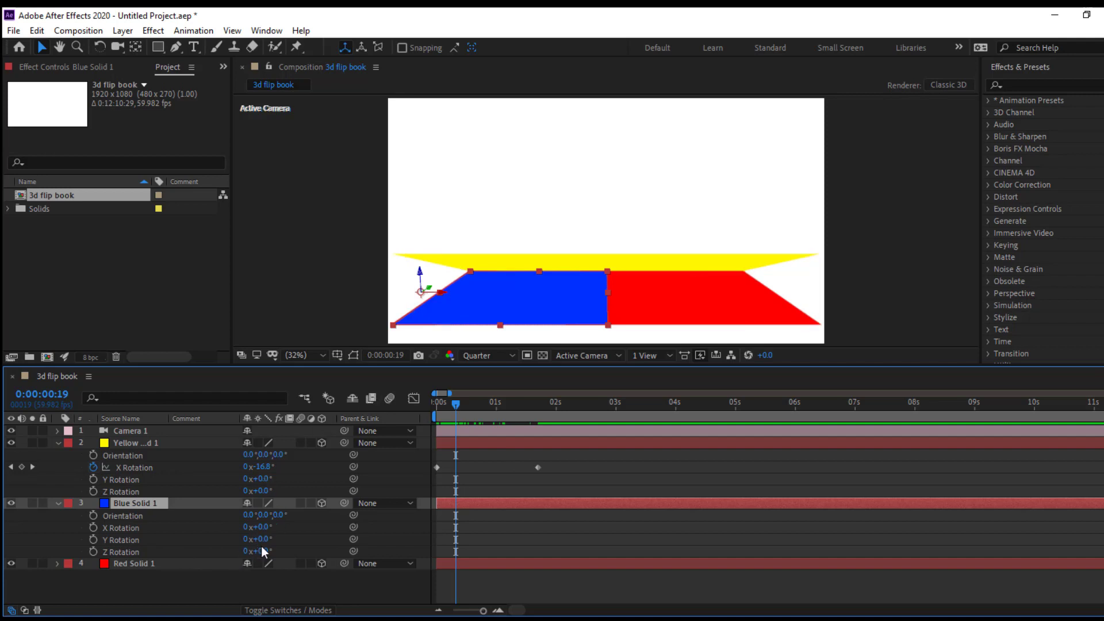
left_click_drag(264, 543, 320, 541)
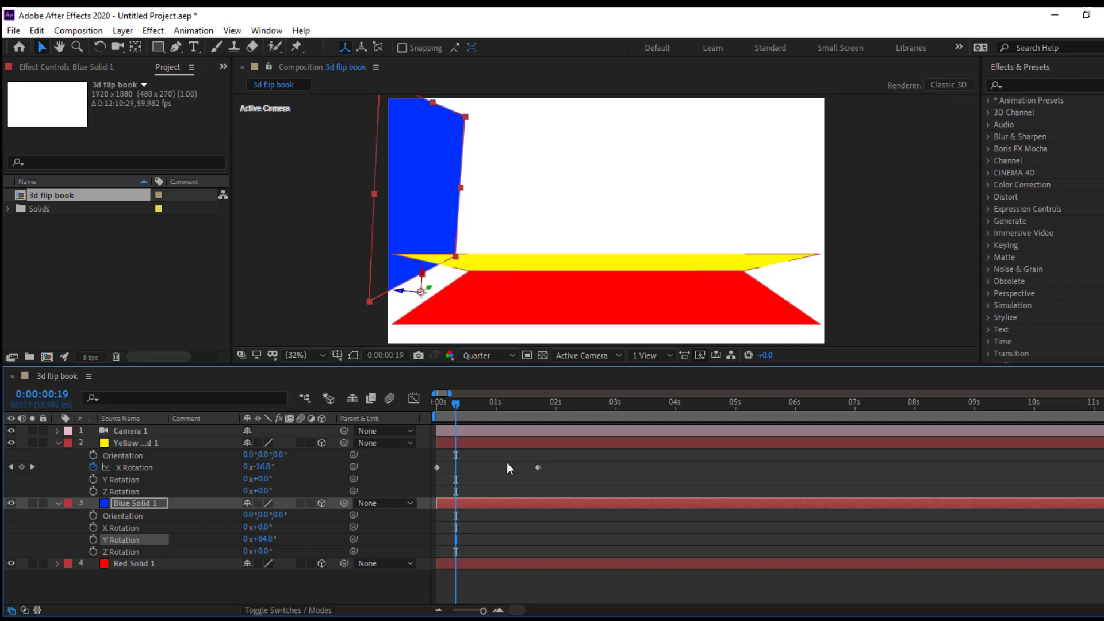
left_click(454, 405)
left_click_drag(446, 405, 578, 413)
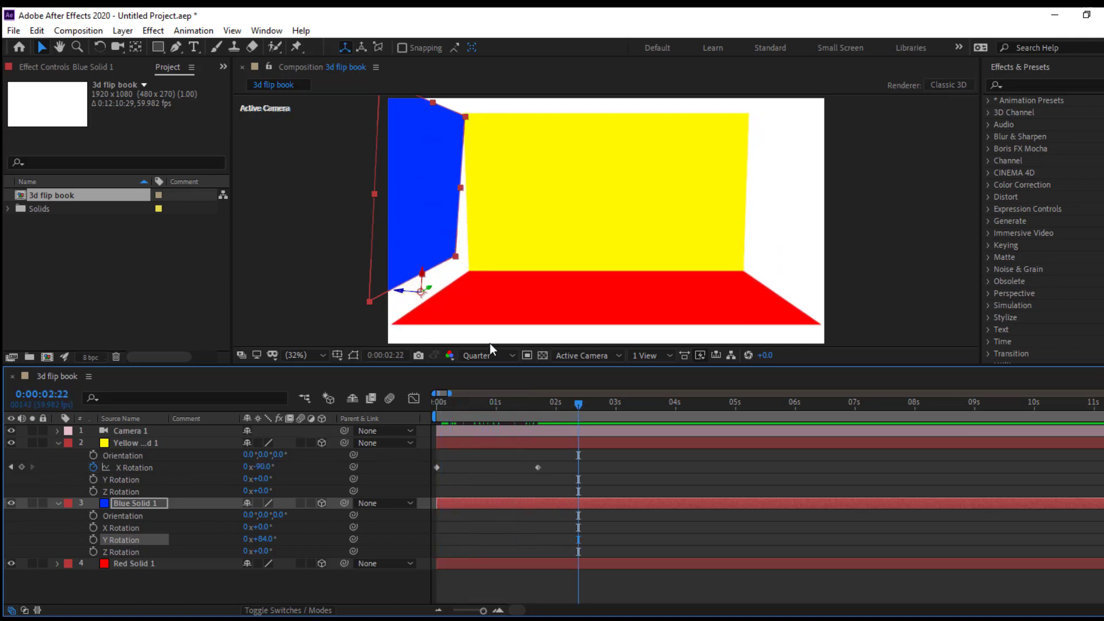
left_click(456, 405)
key("Home")
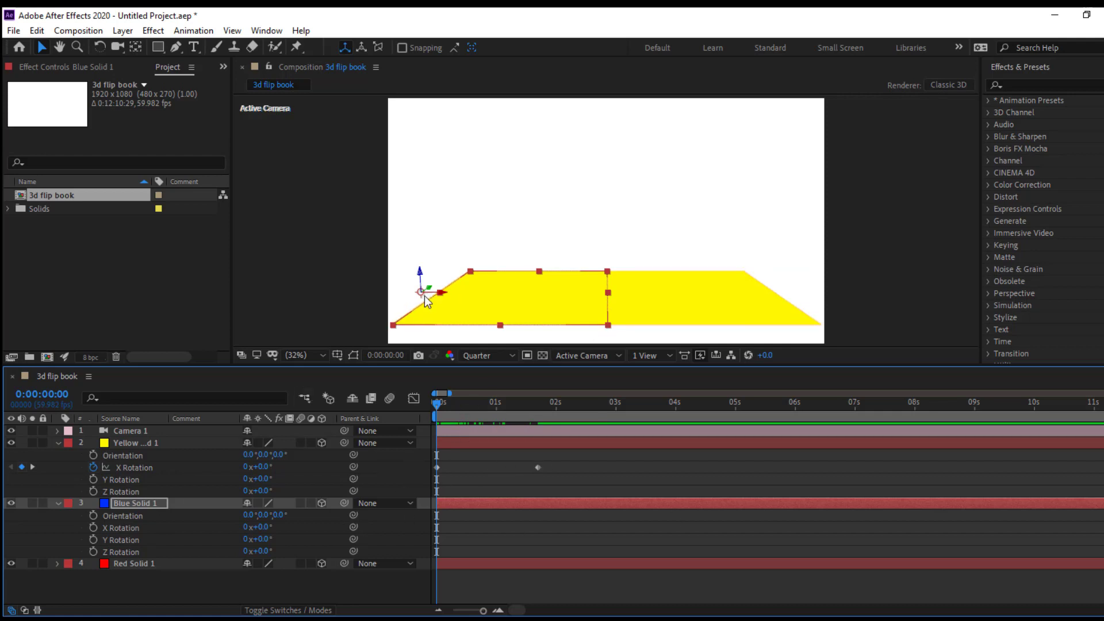
Nudge Blue Solid 1's anchor point with Pan Behind and collapse its properties.
left_click(136, 47)
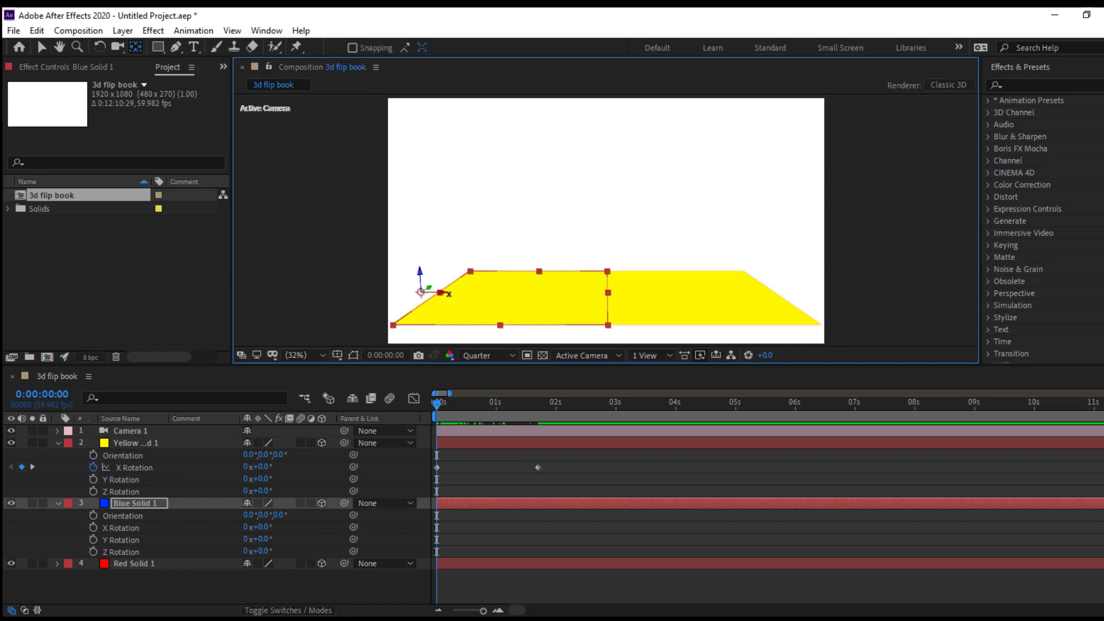
left_click_drag(422, 294, 430, 305)
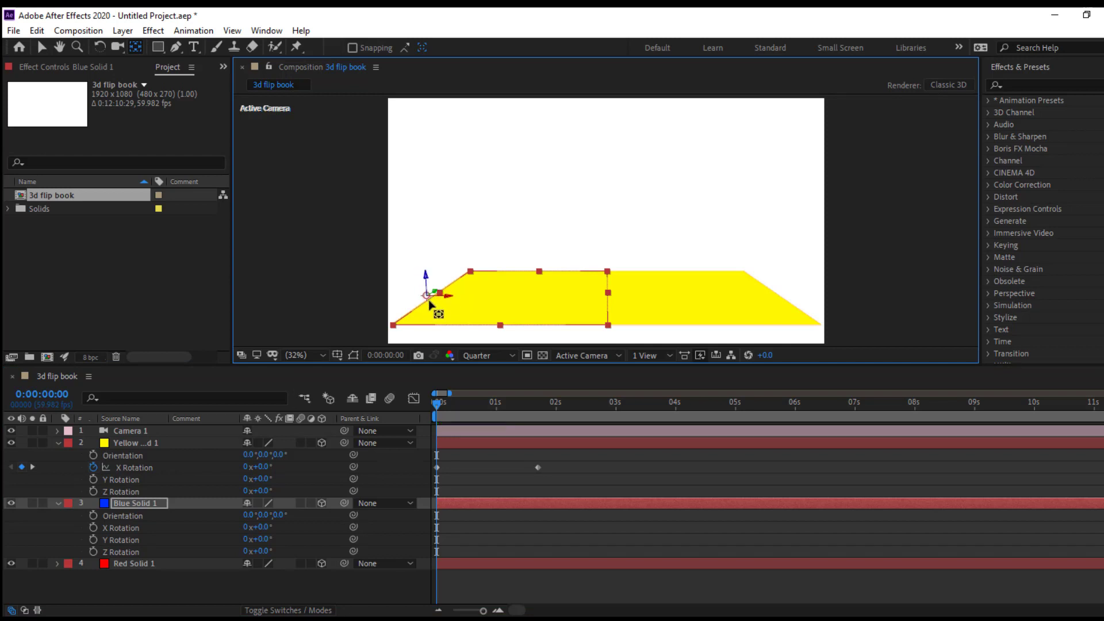
left_click(57, 505)
Collapse the yellow layer's properties, switch to 4 Views, and select Blue Solid 1.
left_click(58, 441)
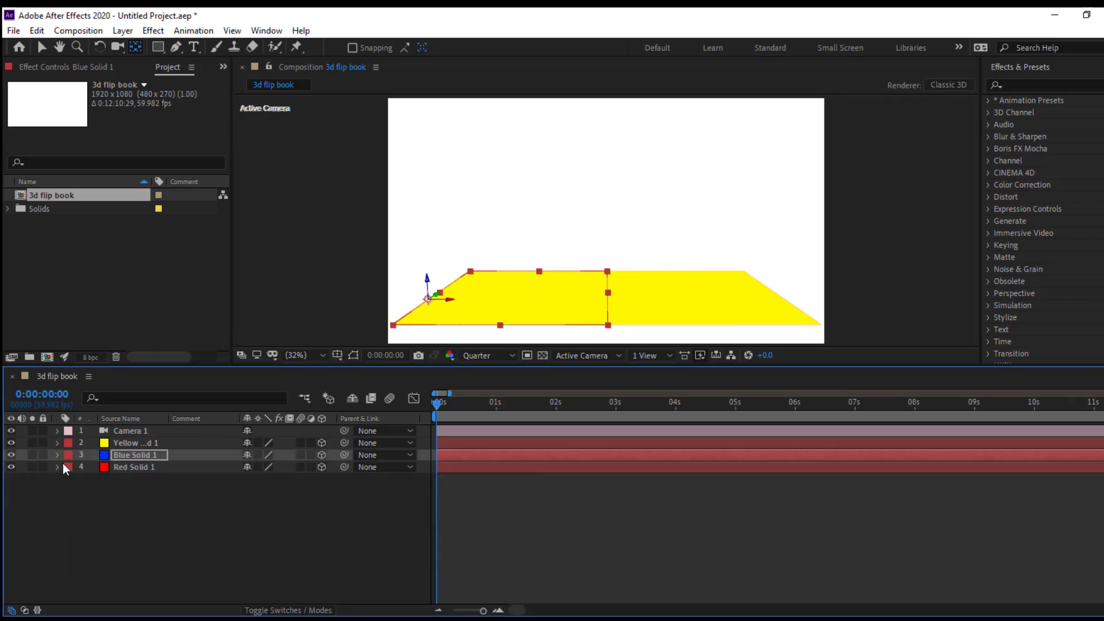
left_click(633, 358)
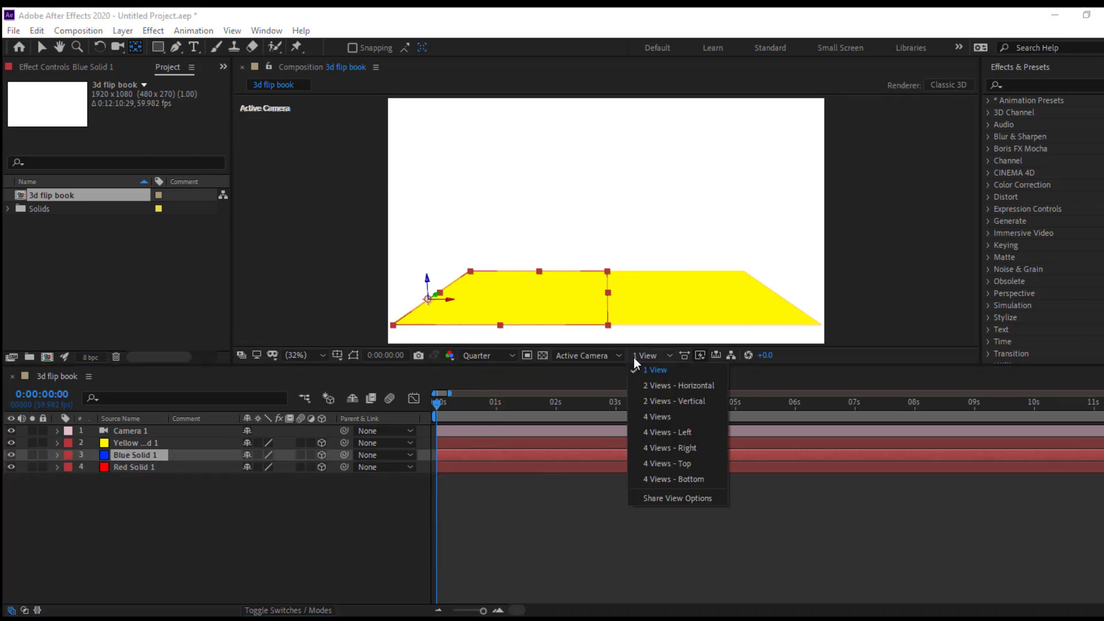
left_click(661, 418)
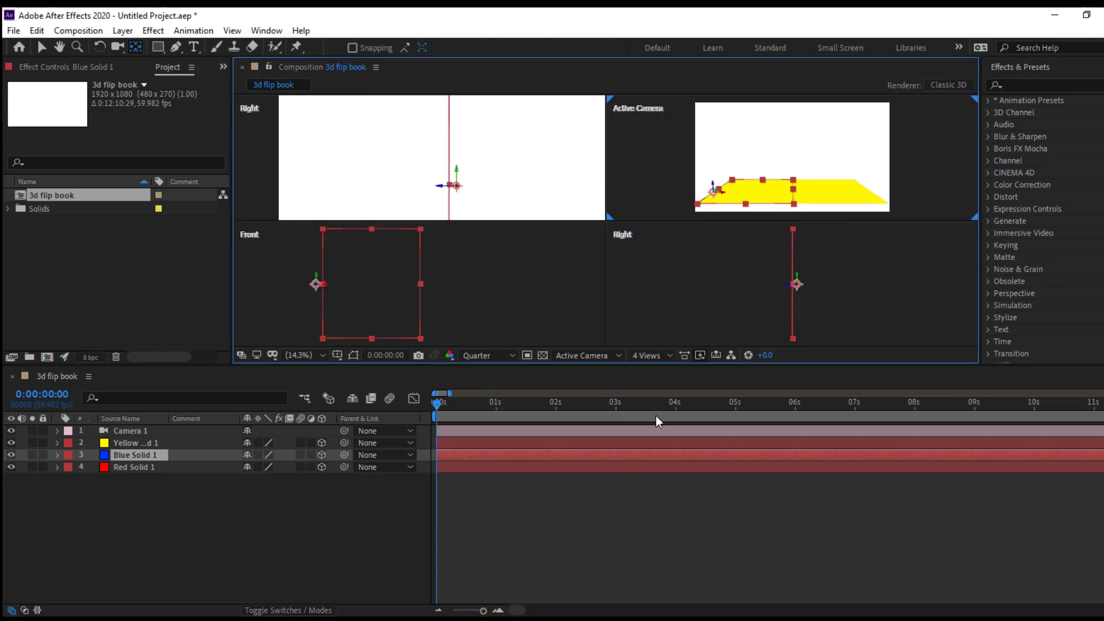
left_click(154, 488)
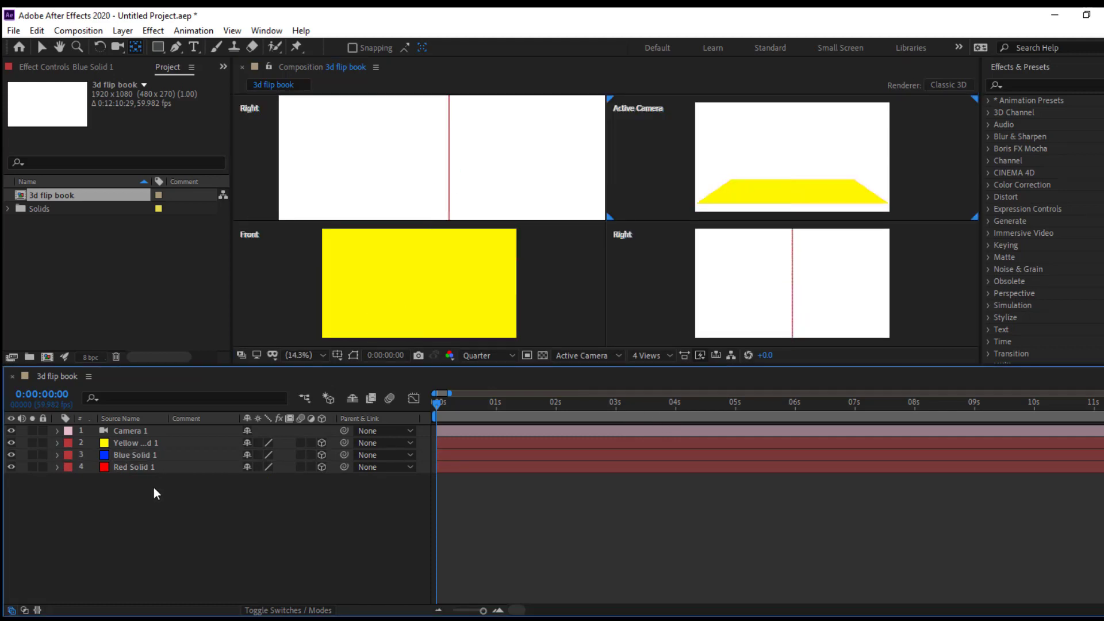
left_click(139, 455)
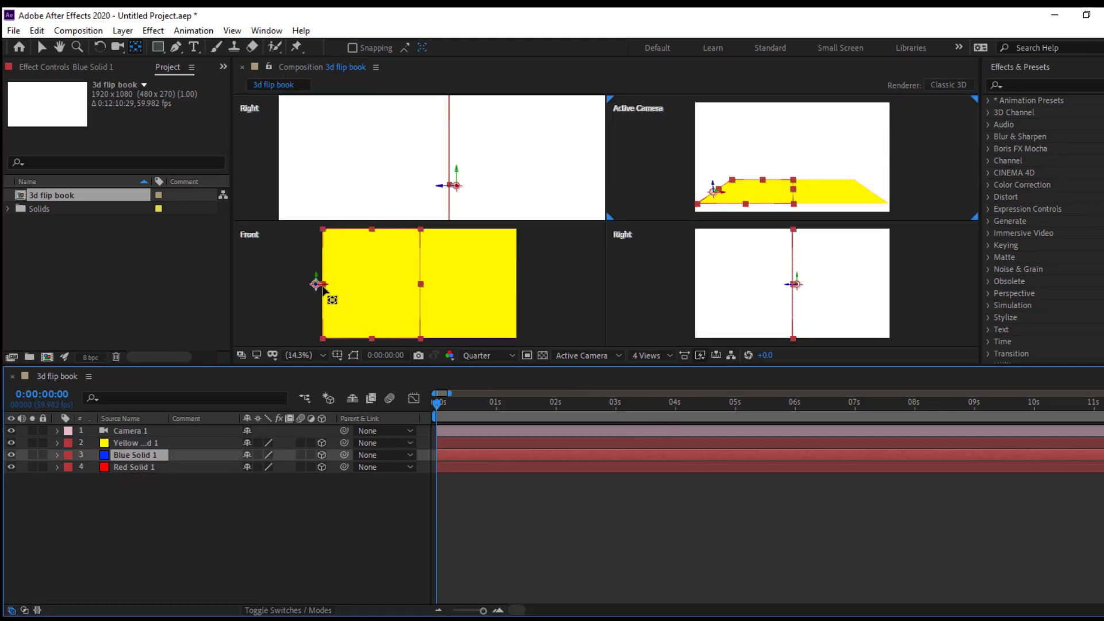
Nudge Blue Solid 1 slightly along its axes in the Front and Right views.
left_click_drag(315, 284, 323, 284)
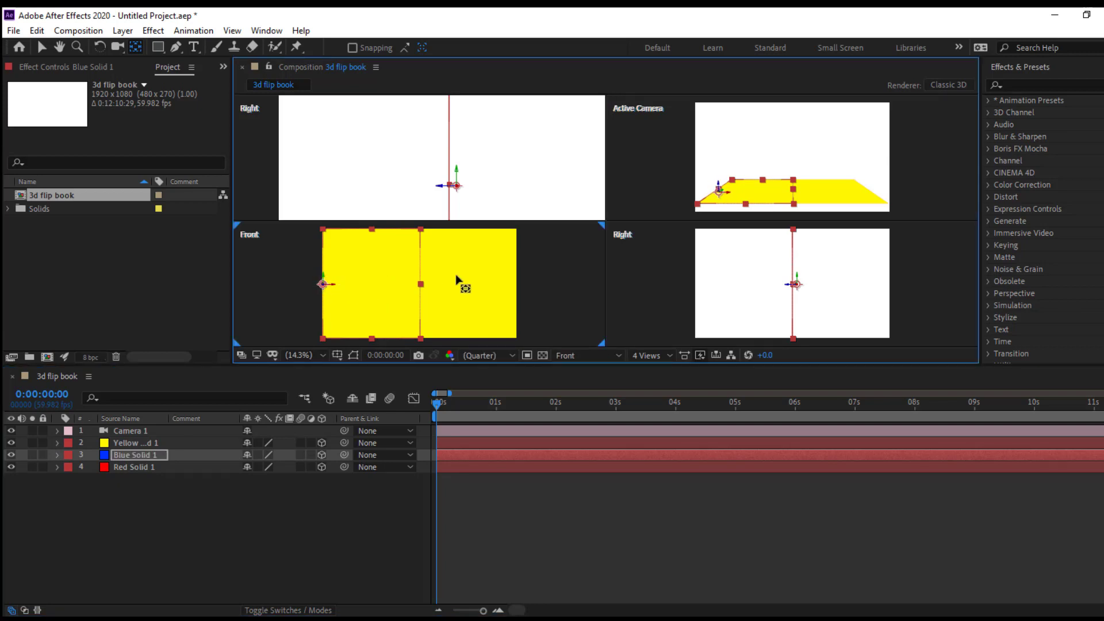
scroll(805, 286, "up", 3)
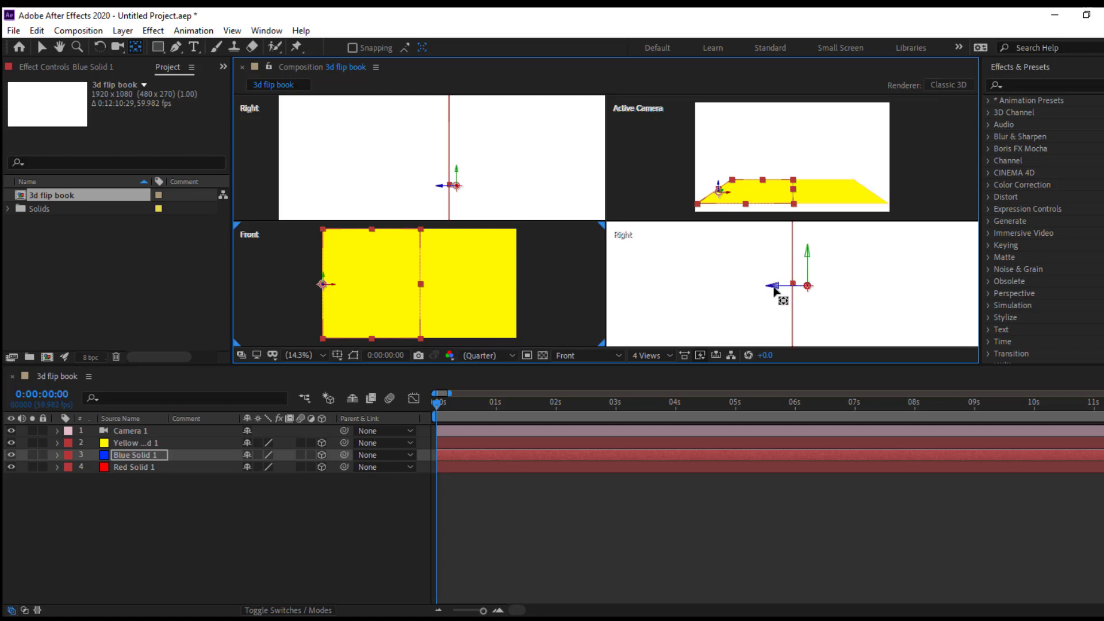
left_click_drag(807, 286, 793, 285)
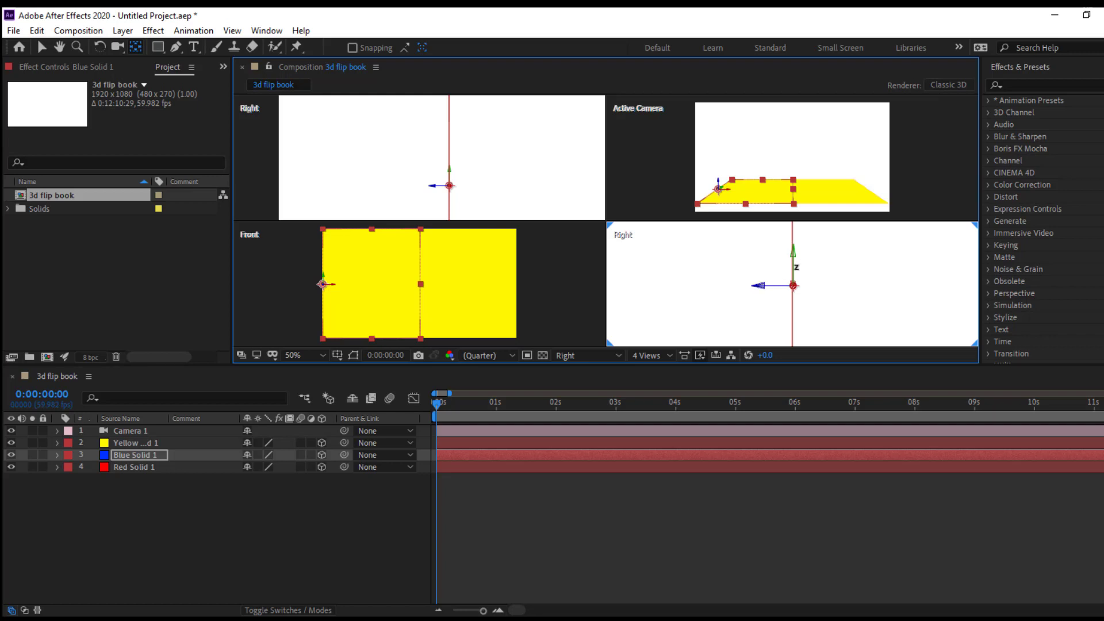
left_click_drag(794, 254, 793, 252)
scroll(448, 187, "up", 4)
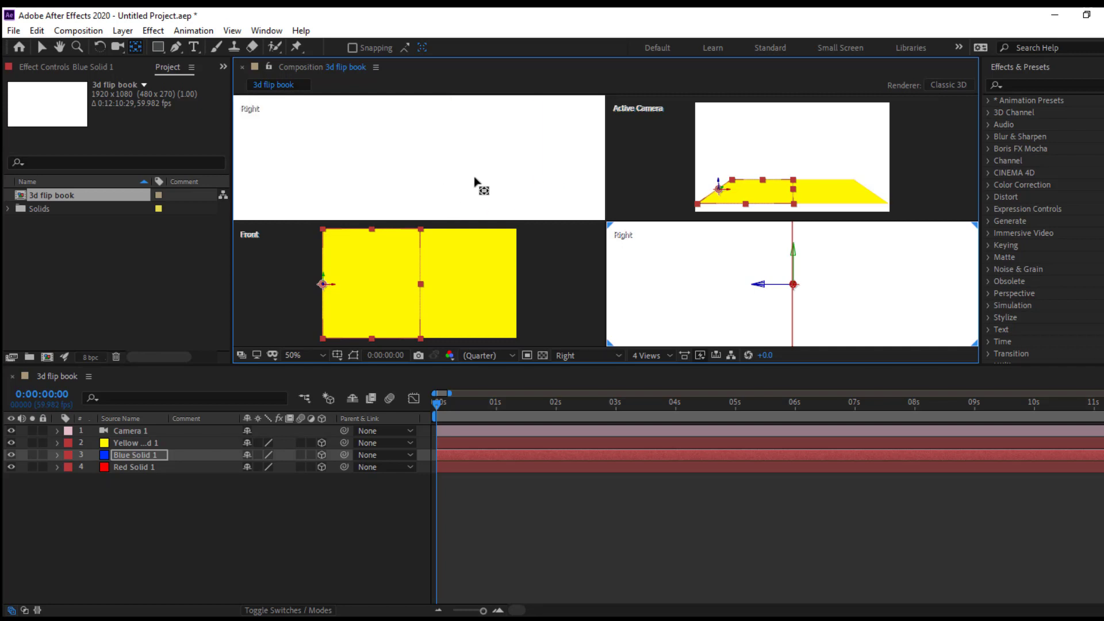
Pan and zoom the top-left view onto the camera, then nudge it left and raise it along Y.
key("h")
mouse_move(489, 175)
left_mouse_down()
mouse_move(425, 149)
mouse_move(305, 146)
left_mouse_up()
left_click_drag(415, 141, 432, 191)
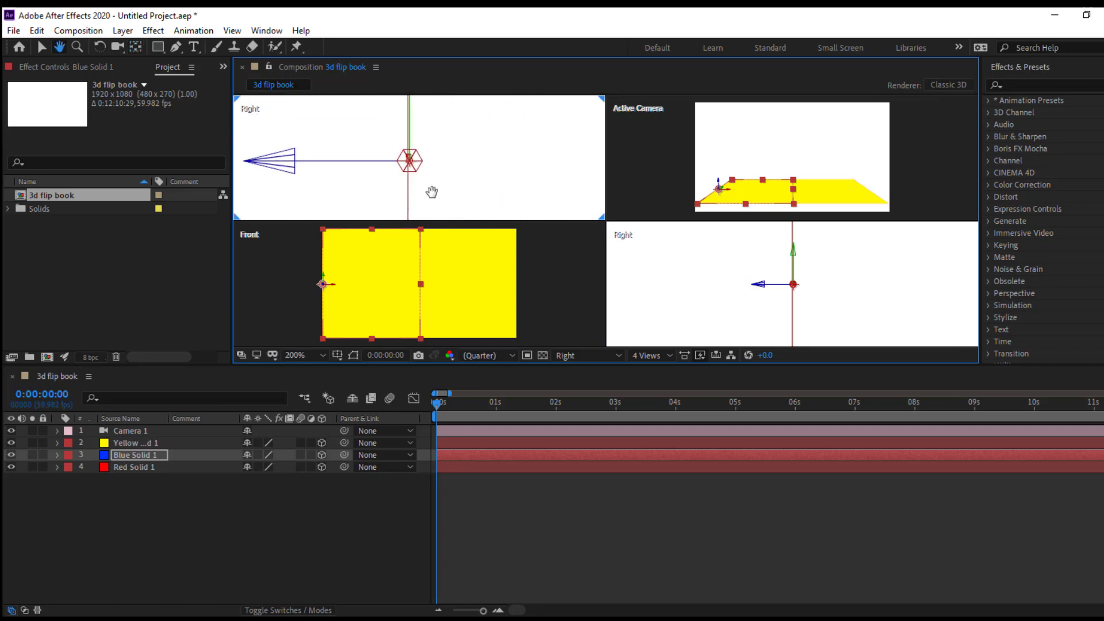
key("y")
key("period")
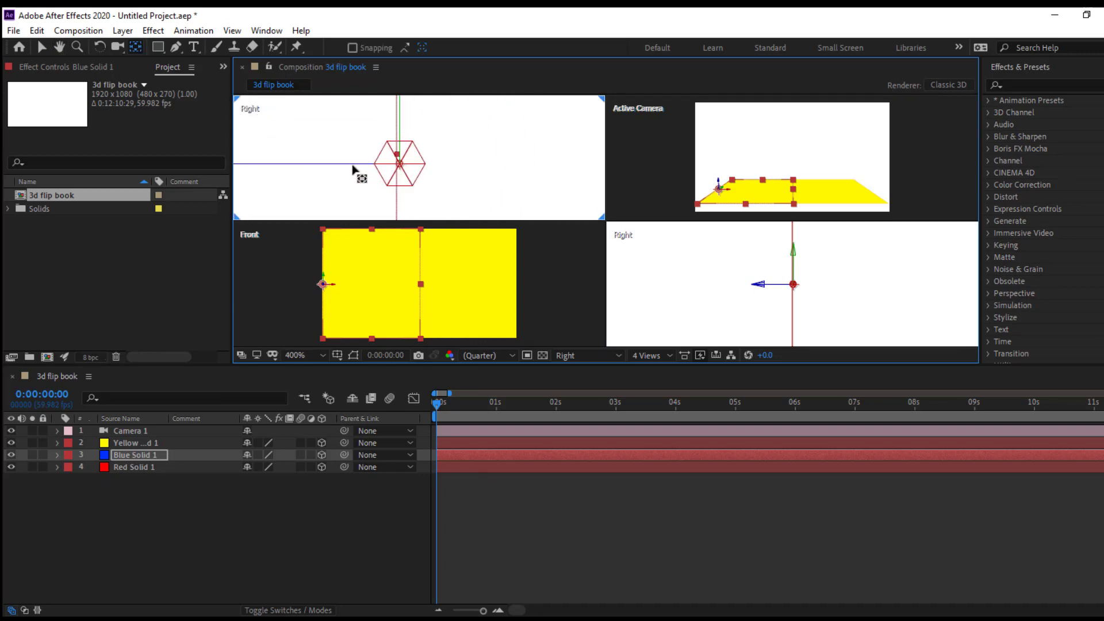
left_click_drag(399, 163, 397, 164)
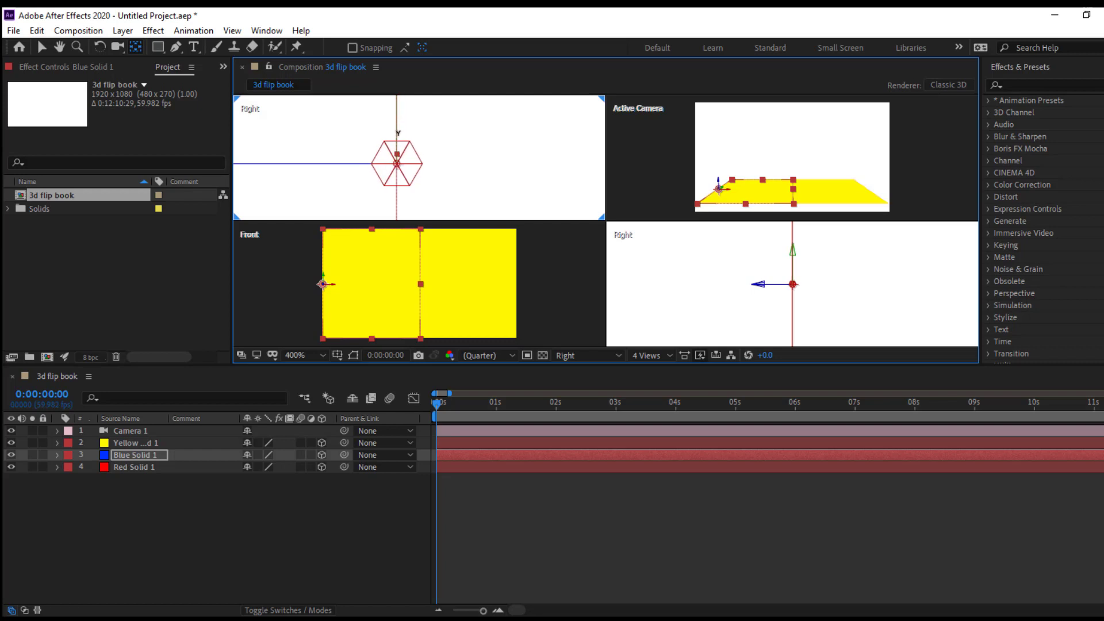
left_click_drag(398, 134, 398, 116)
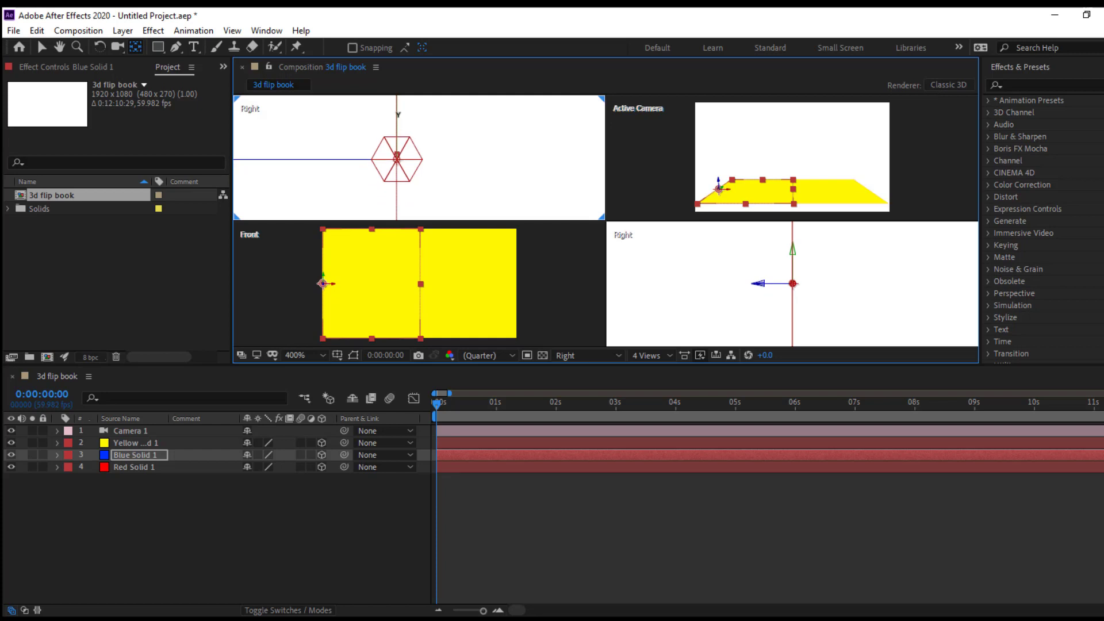
left_click_drag(398, 115, 398, 111)
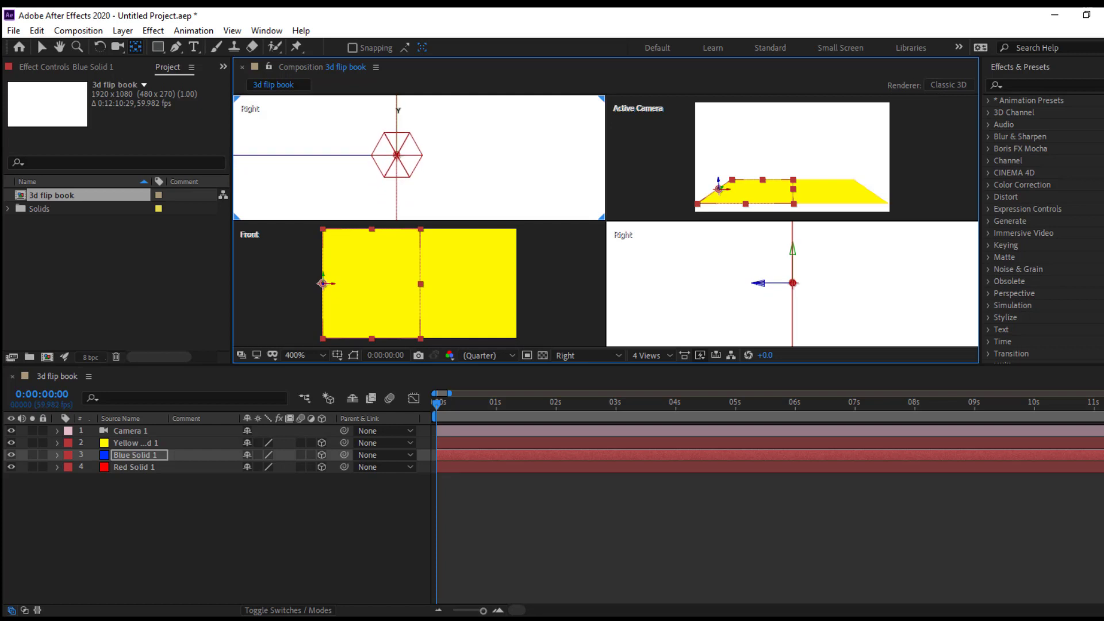
scroll(806, 292, "up", 3)
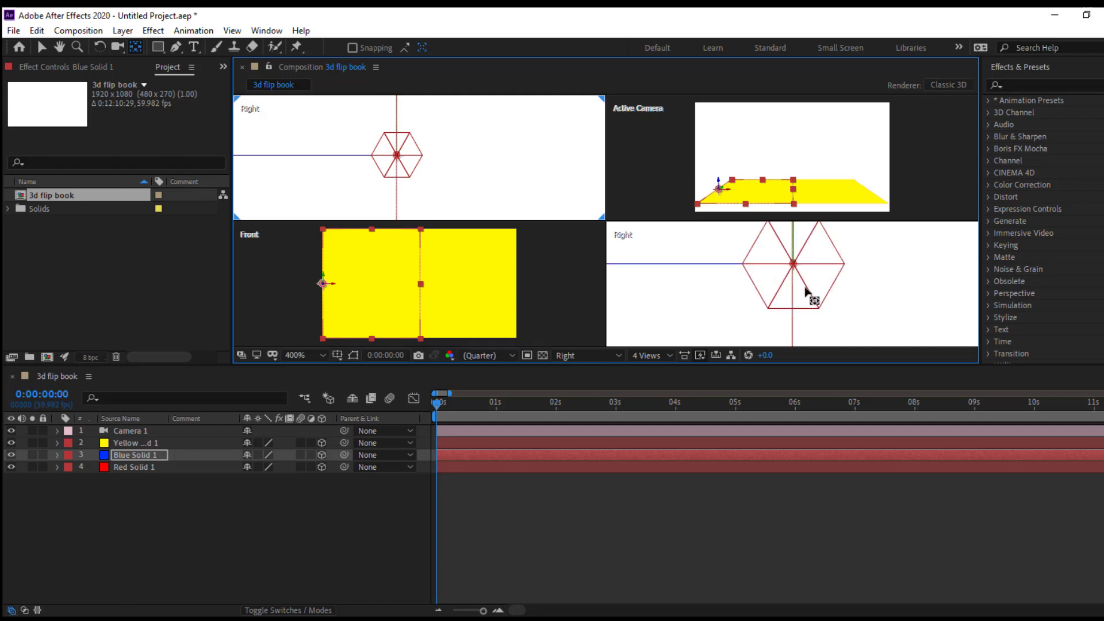
scroll(807, 293, "down", 3)
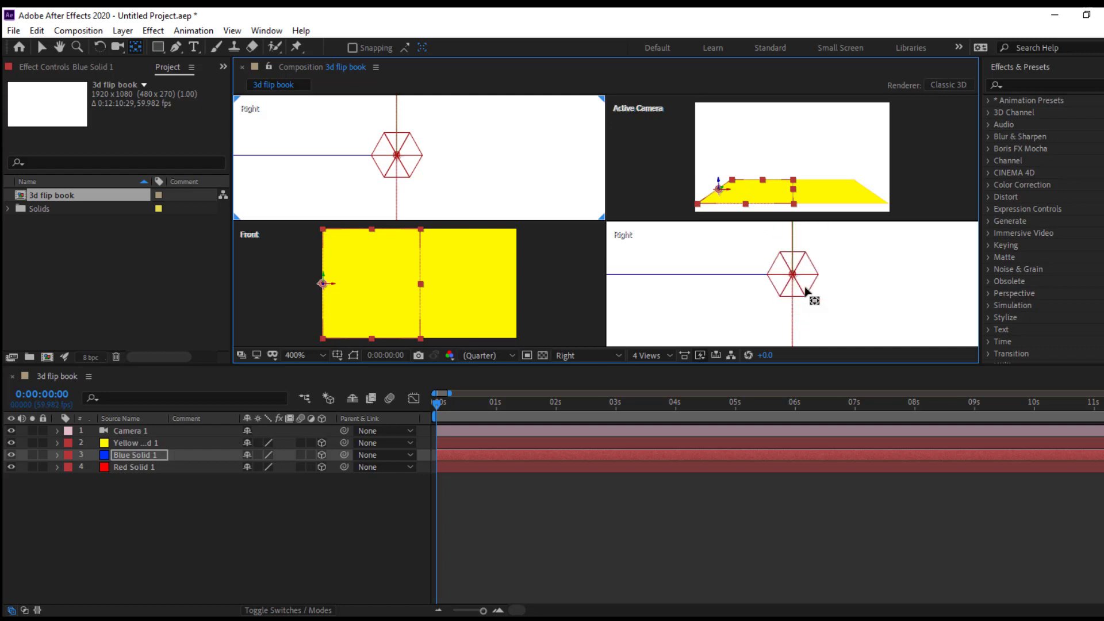
left_click(654, 355)
Return the viewer to a single Active Camera view and reveal Blue Solid 1's rotation properties.
left_click(653, 374)
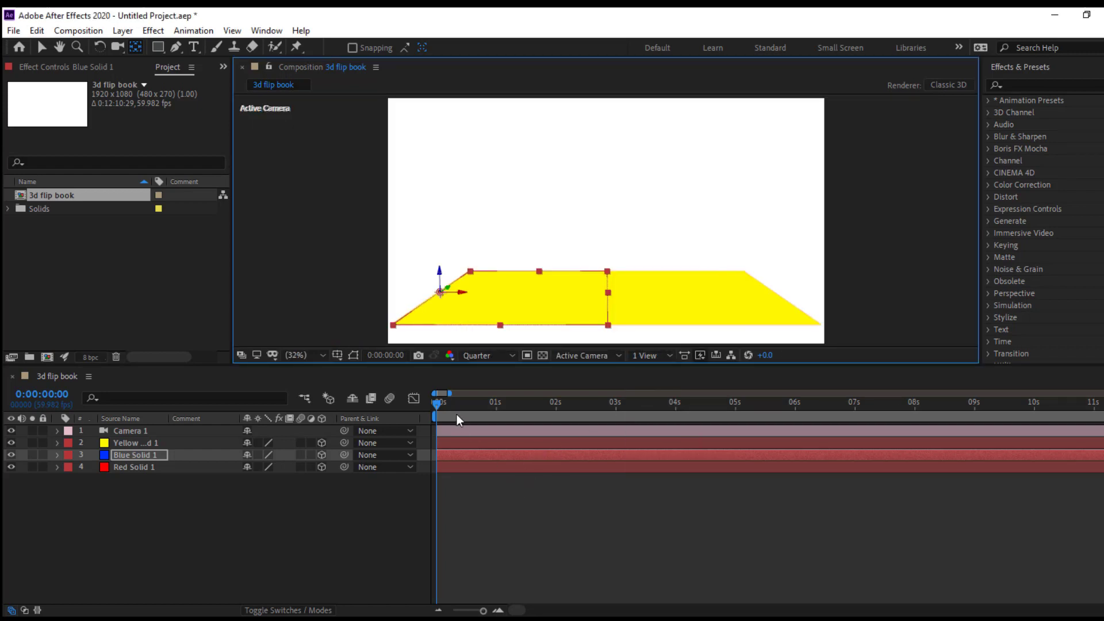
left_click_drag(444, 403, 477, 402)
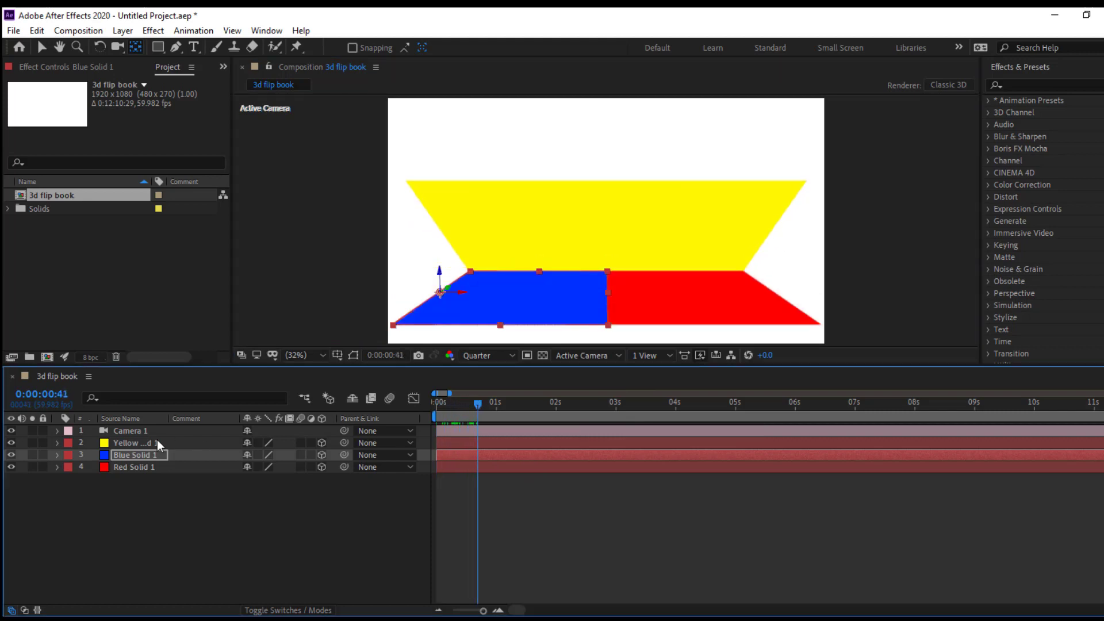
key("r")
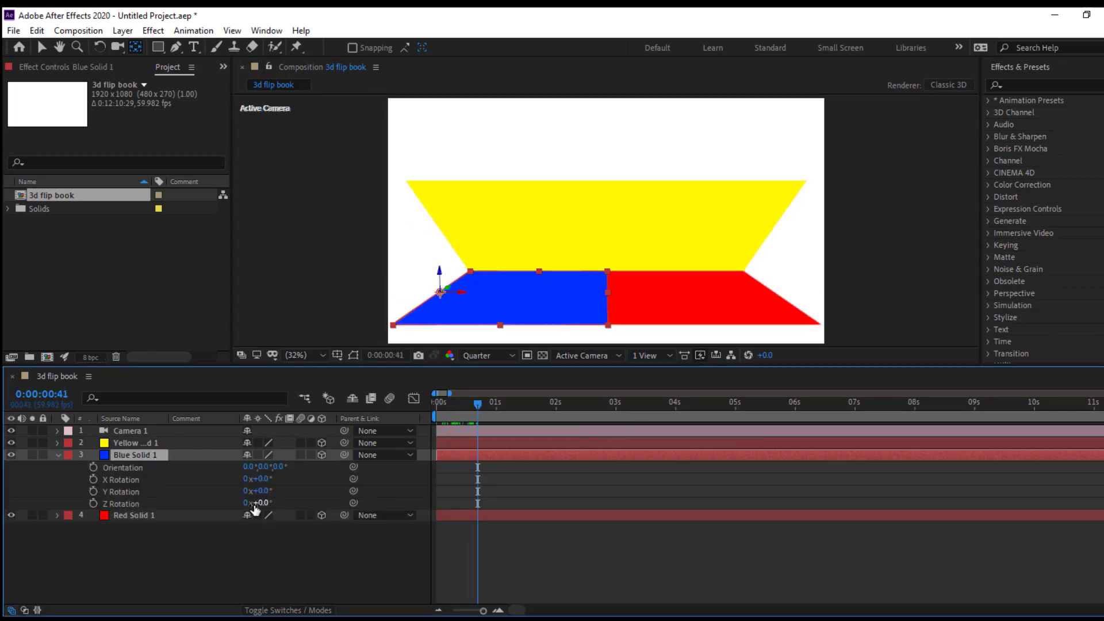
mouse_move(263, 495)
left_mouse_down()
mouse_move(265, 482)
mouse_move(253, 482)
left_mouse_up()
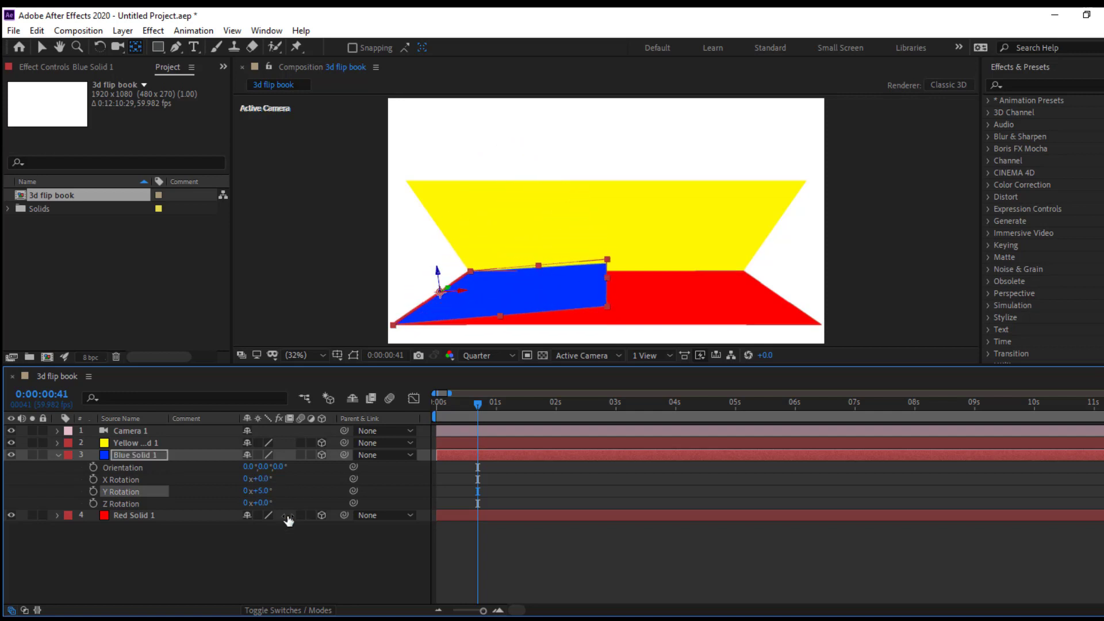
mouse_move(462, 409)
left_mouse_down()
mouse_move(450, 409)
mouse_move(471, 412)
left_mouse_up()
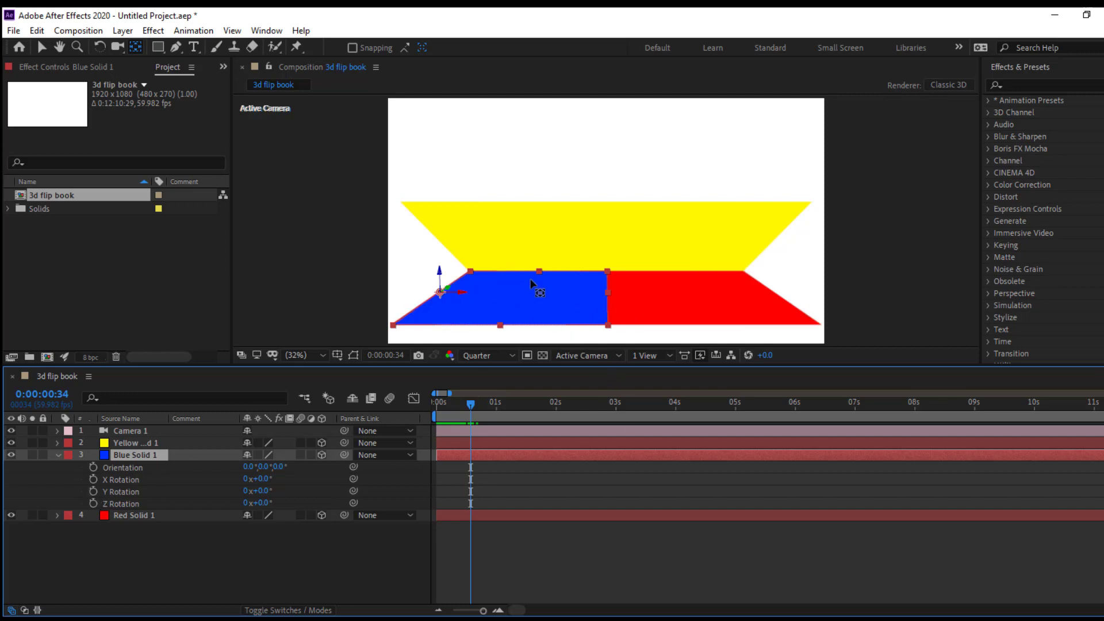
Keyframe Blue Solid 1's Y Rotation from 0° to 90° at 0:00:02:01.
left_click(95, 492)
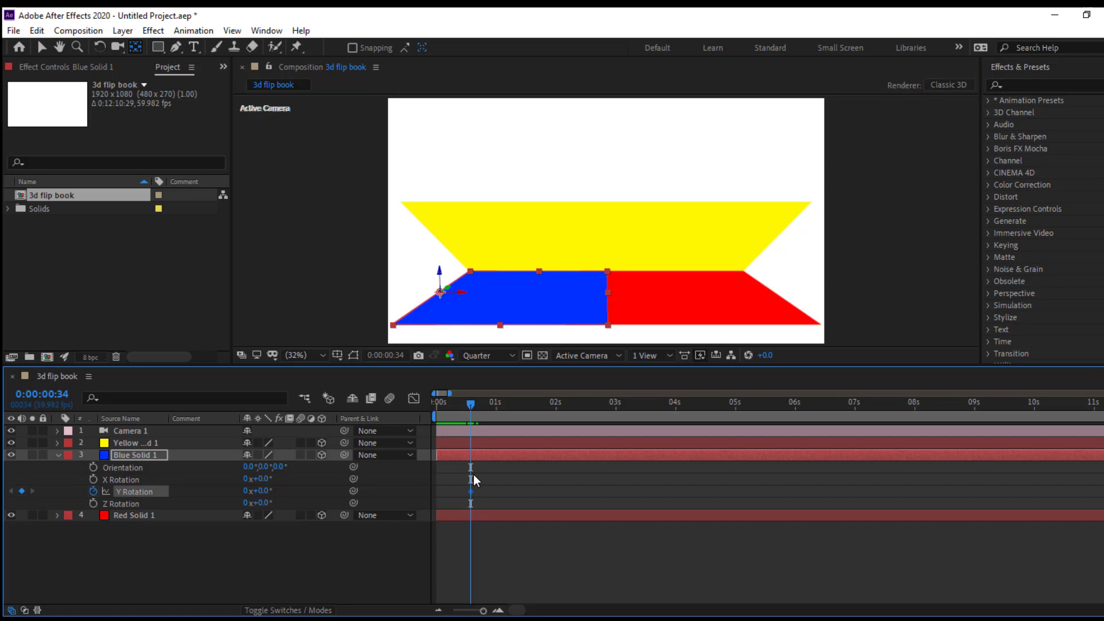
left_click_drag(471, 407, 558, 430)
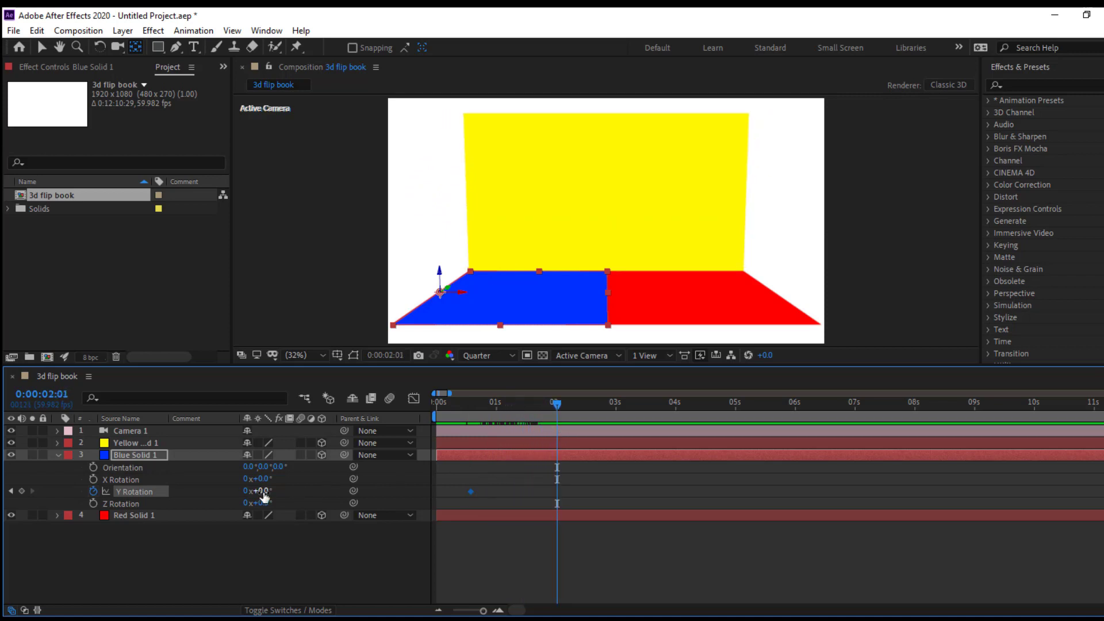
left_click_drag(264, 495, 327, 494)
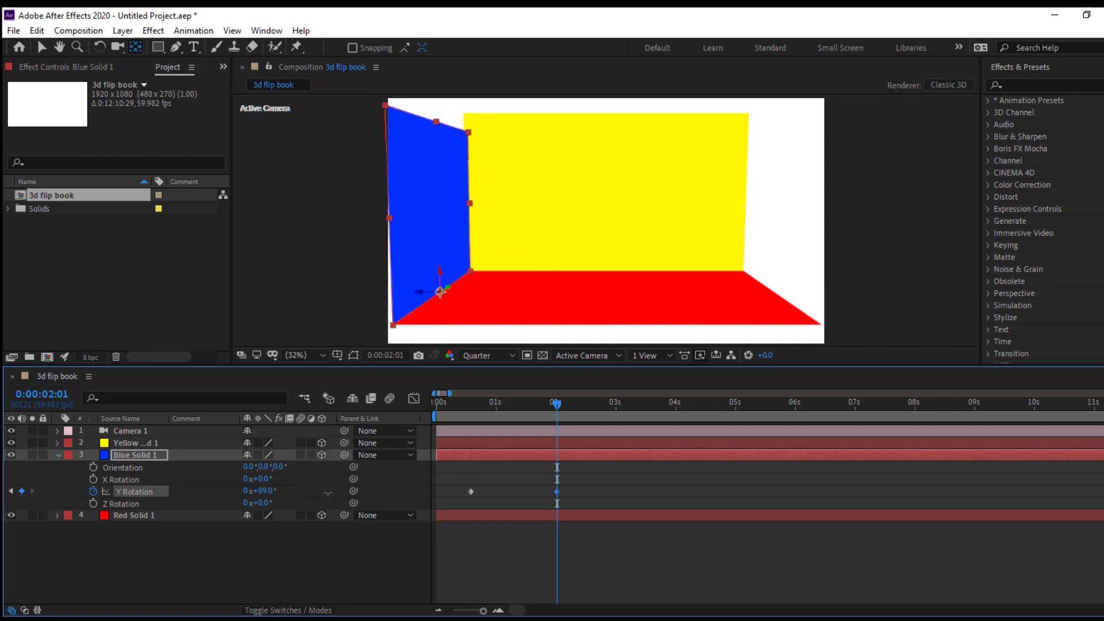
left_click(260, 492)
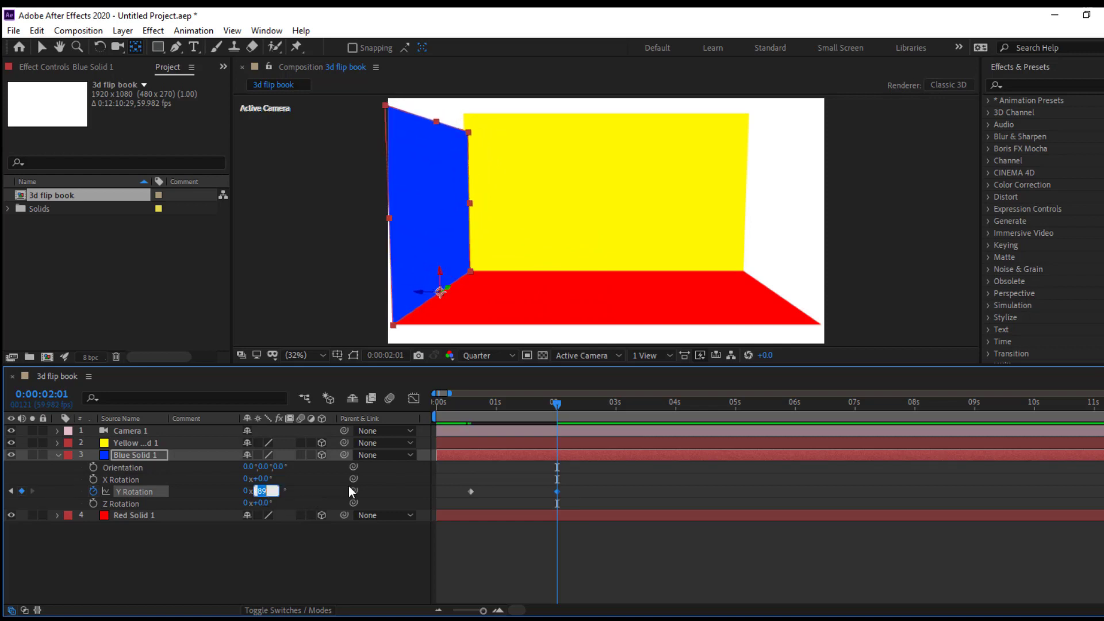
type("90")
key("Return")
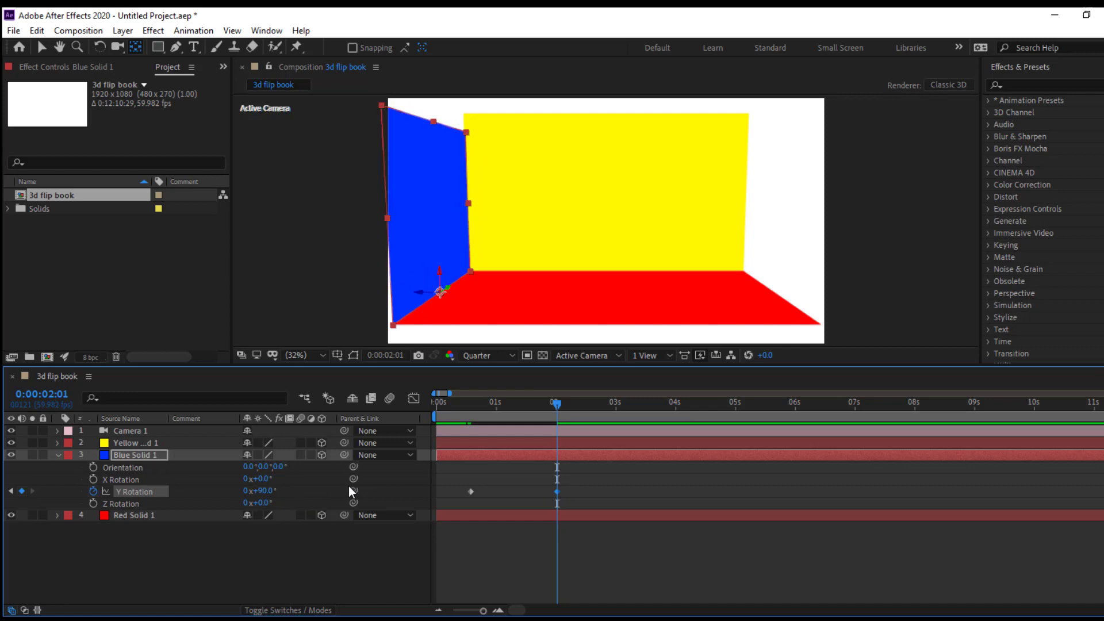
left_click_drag(540, 412, 409, 421)
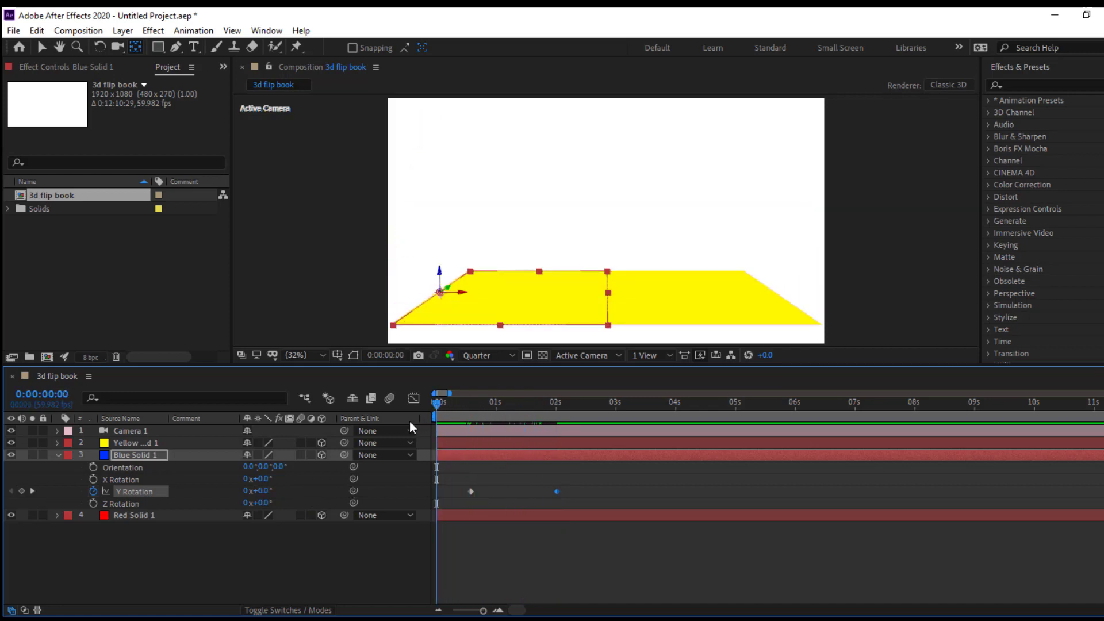
Play and scrub the blue panel's 0° to 90° Y Rotation flip, then select Blue Solid 1.
key("space")
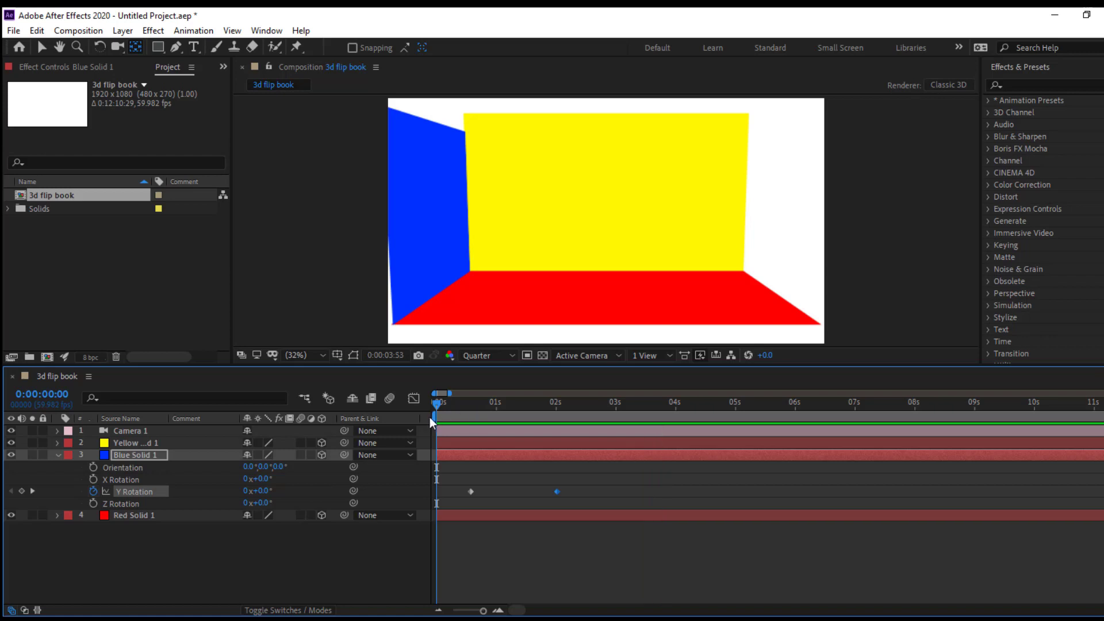
key("space")
key("space")
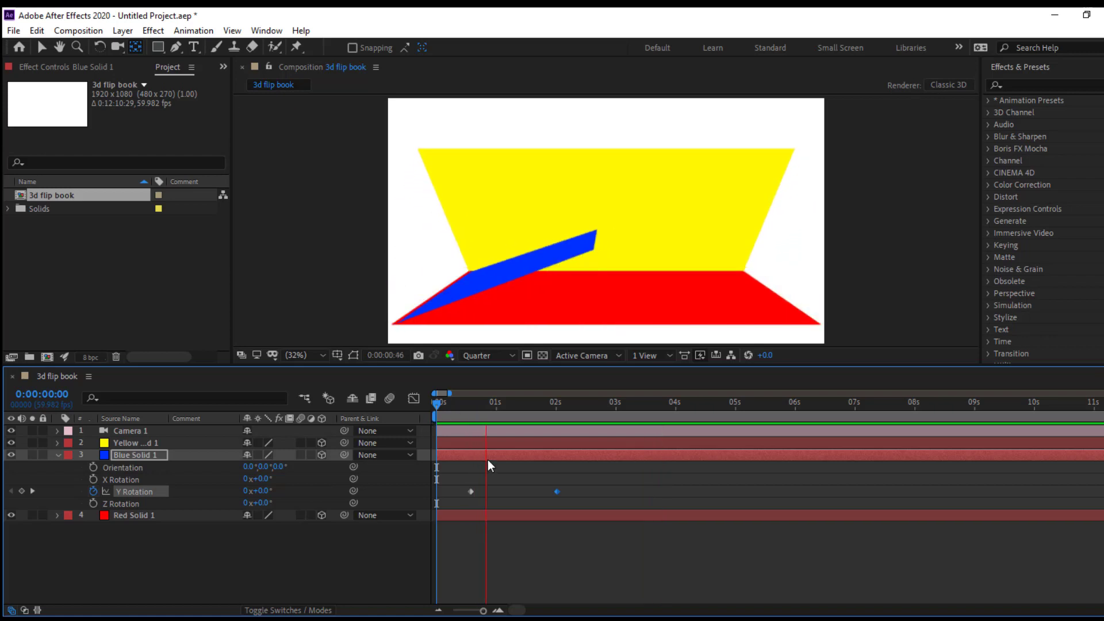
key("space")
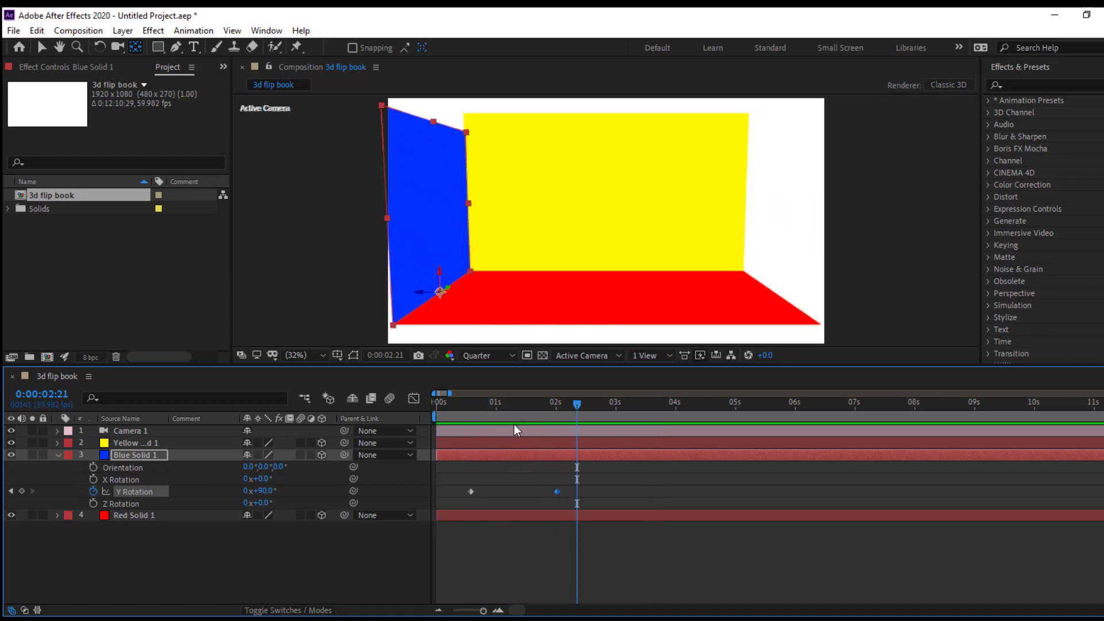
key("space")
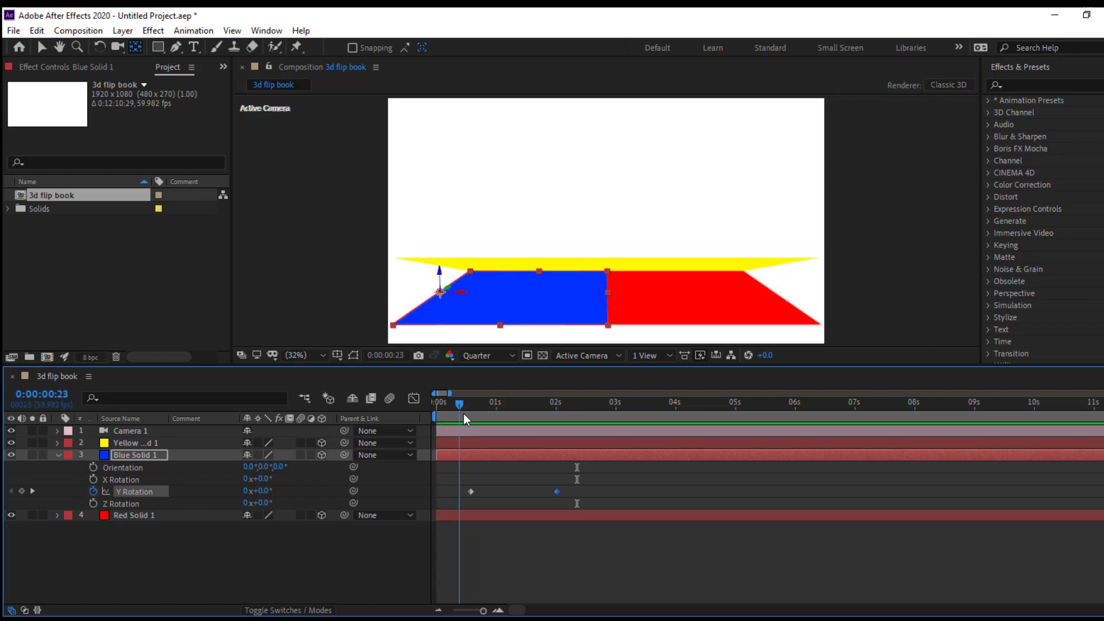
left_click_drag(561, 427, 561, 427)
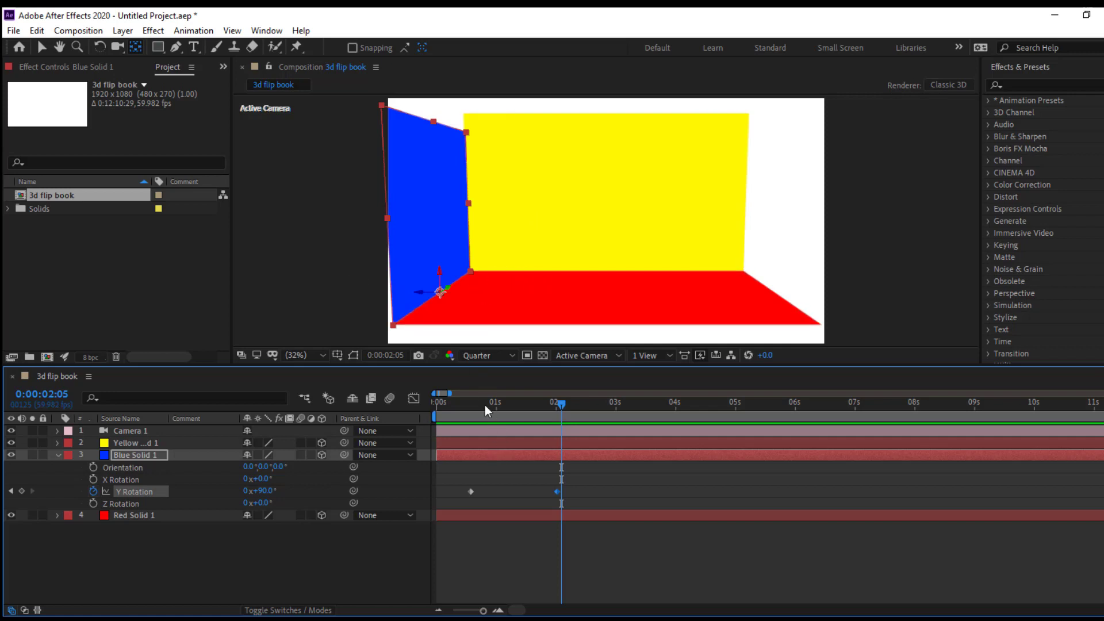
left_click_drag(485, 405, 564, 426)
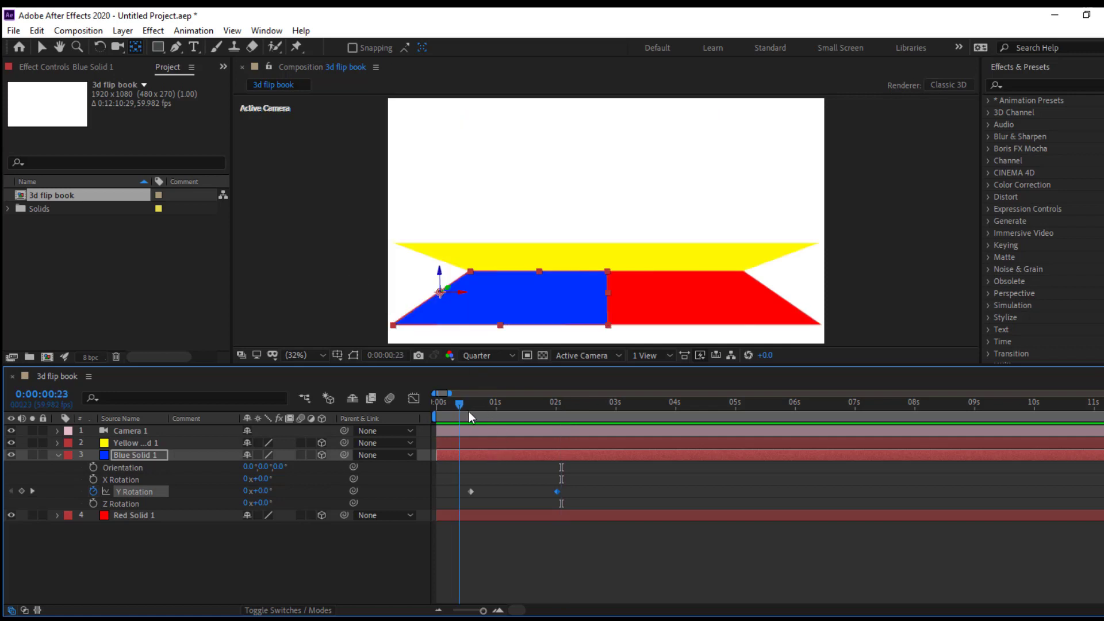
left_click(528, 459)
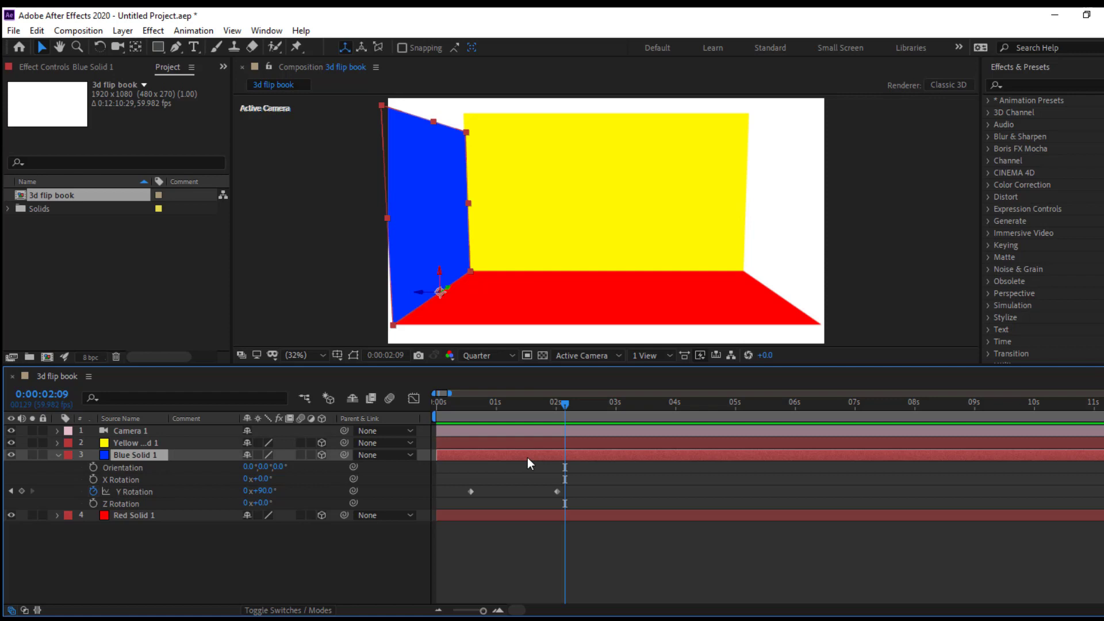
Duplicate Blue Solid 1 and change the copy's solid colour to green, creating Green Solid 1.
key("ctrl+d")
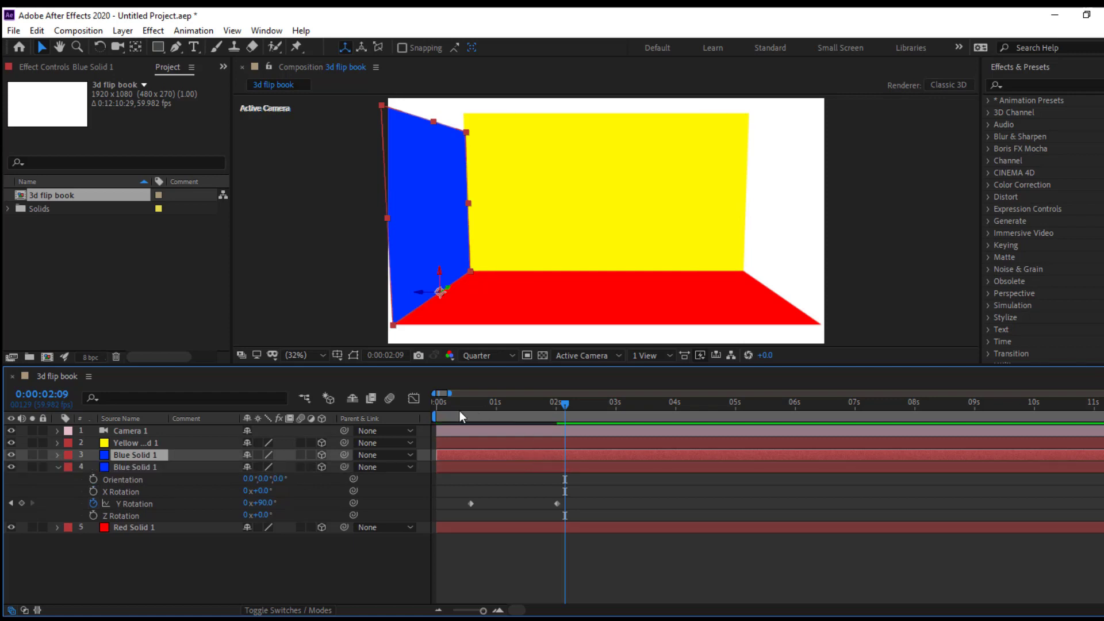
left_click_drag(460, 411, 557, 414)
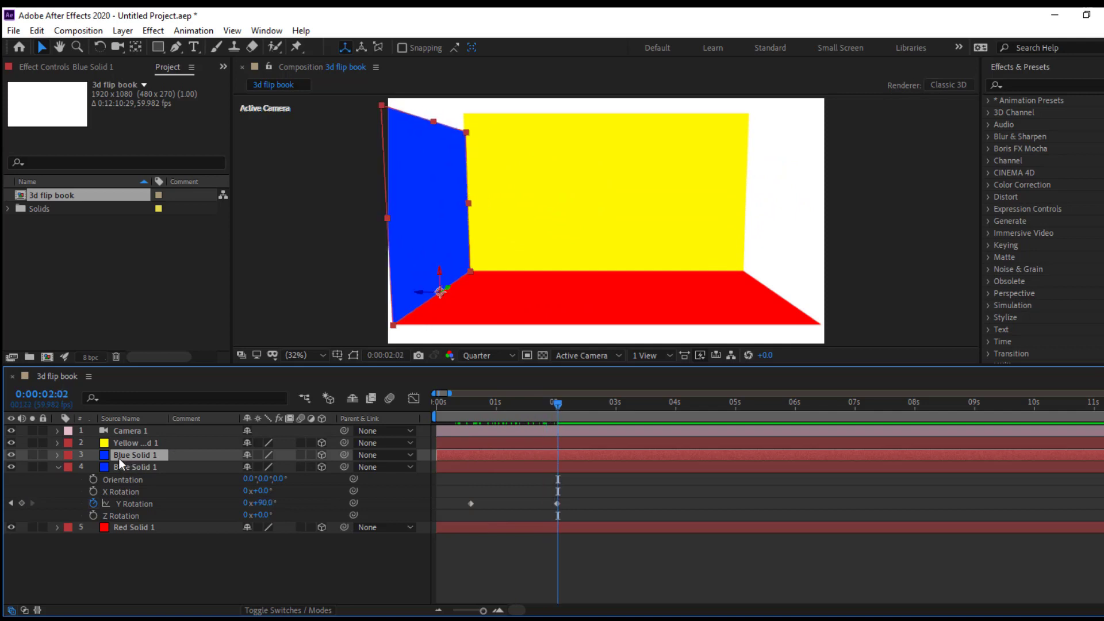
left_click(122, 31)
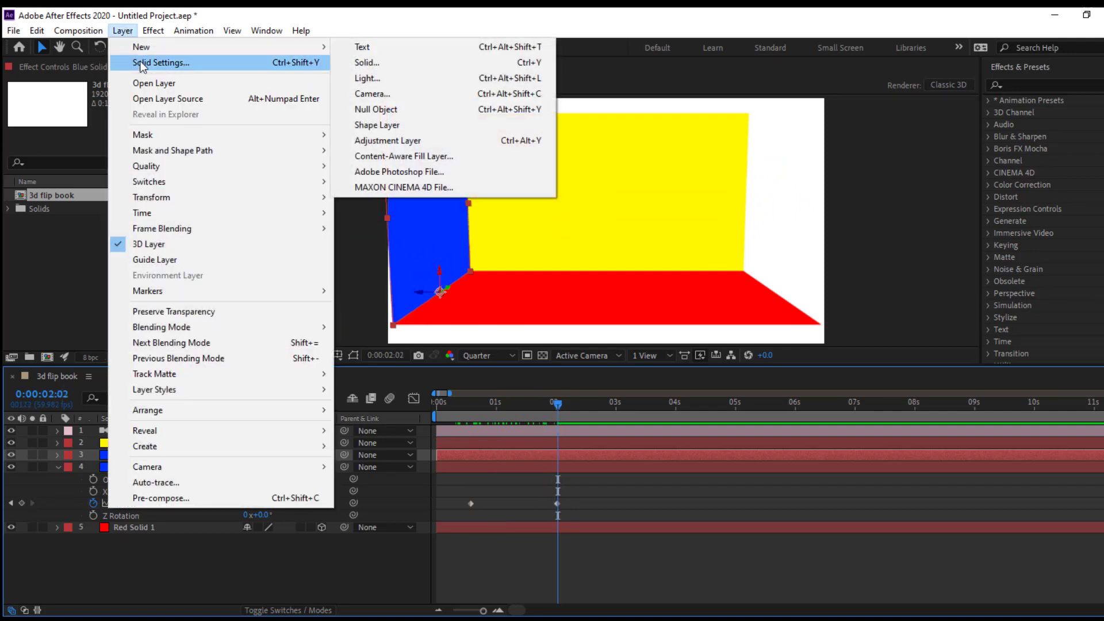
left_click(142, 64)
left_click(165, 255)
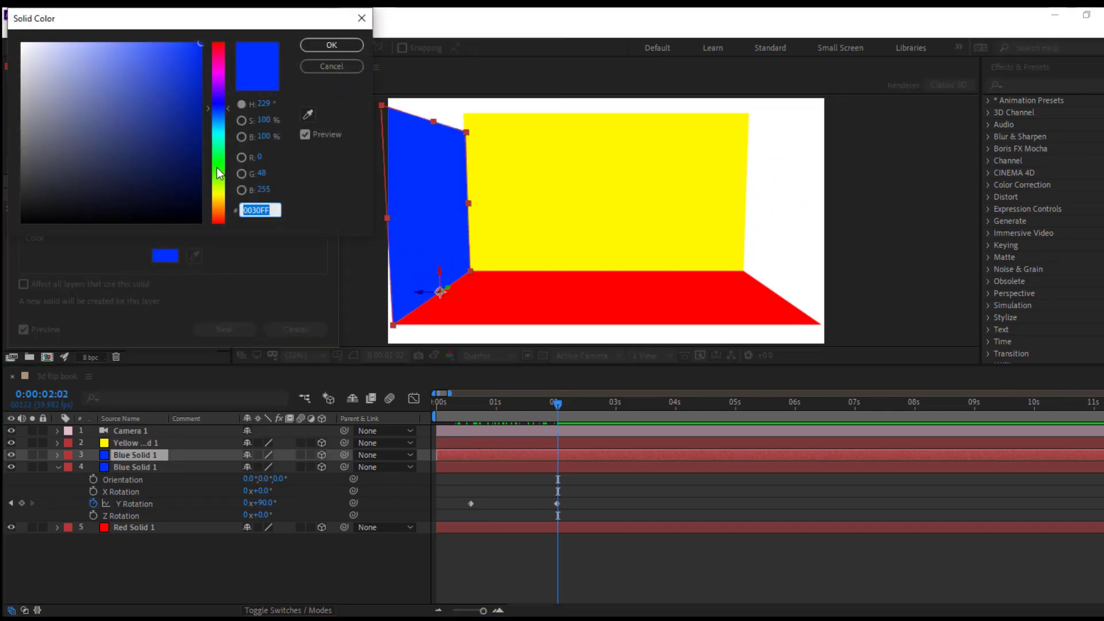
left_click(218, 168)
left_click(323, 46)
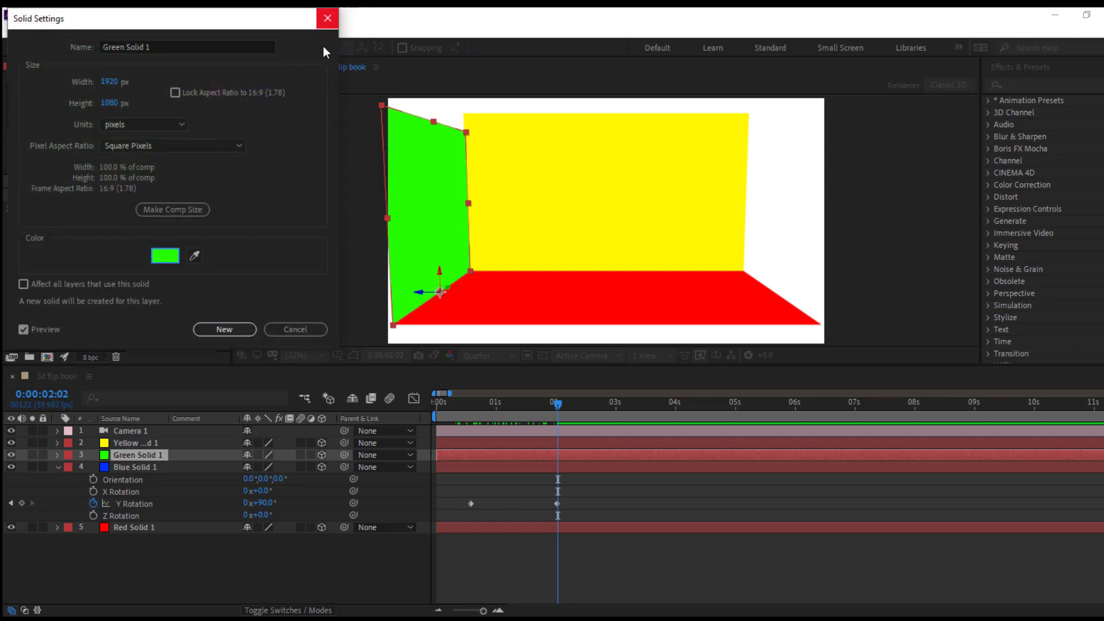
left_click(243, 330)
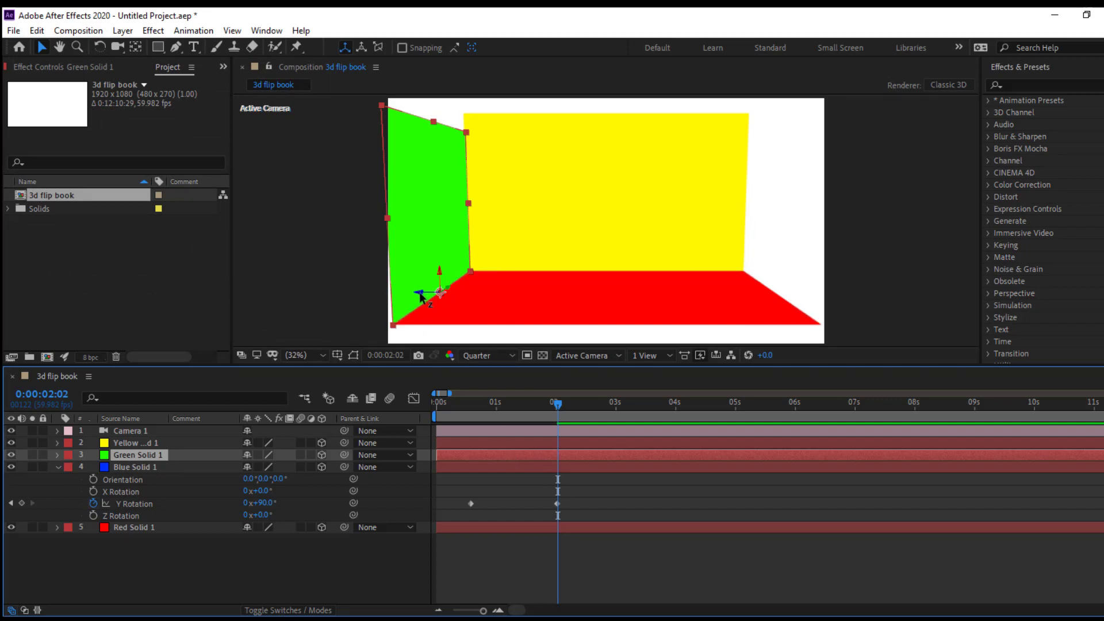
Move Green Solid 1 to the right side and check both walls around 0:00:02:17.
left_click_drag(420, 295, 853, 298)
left_click_drag(543, 402, 566, 410)
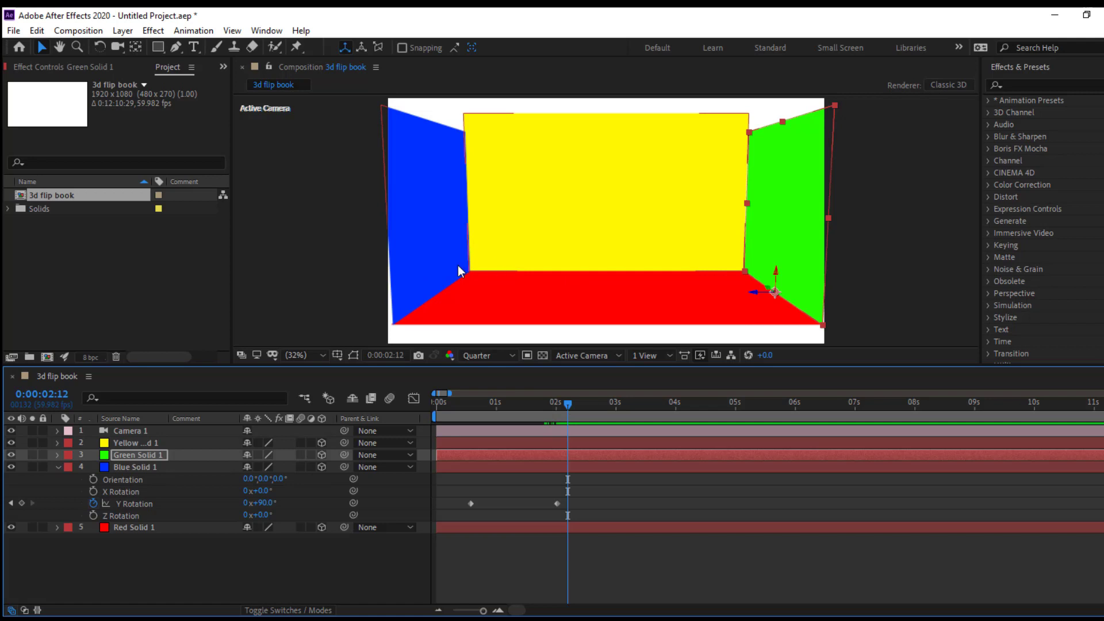
mouse_move(554, 405)
left_mouse_down()
mouse_move(578, 414)
mouse_move(479, 454)
left_mouse_up()
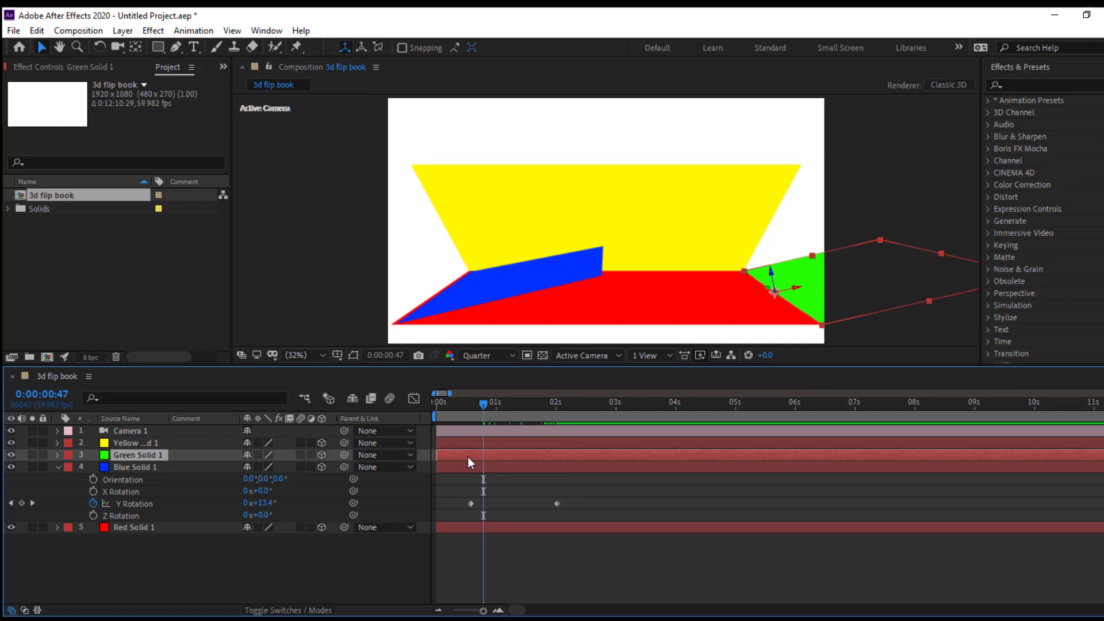
Set Green Solid 1's first Y Rotation keyframe to 180° so it folds up opposite the blue.
key("r")
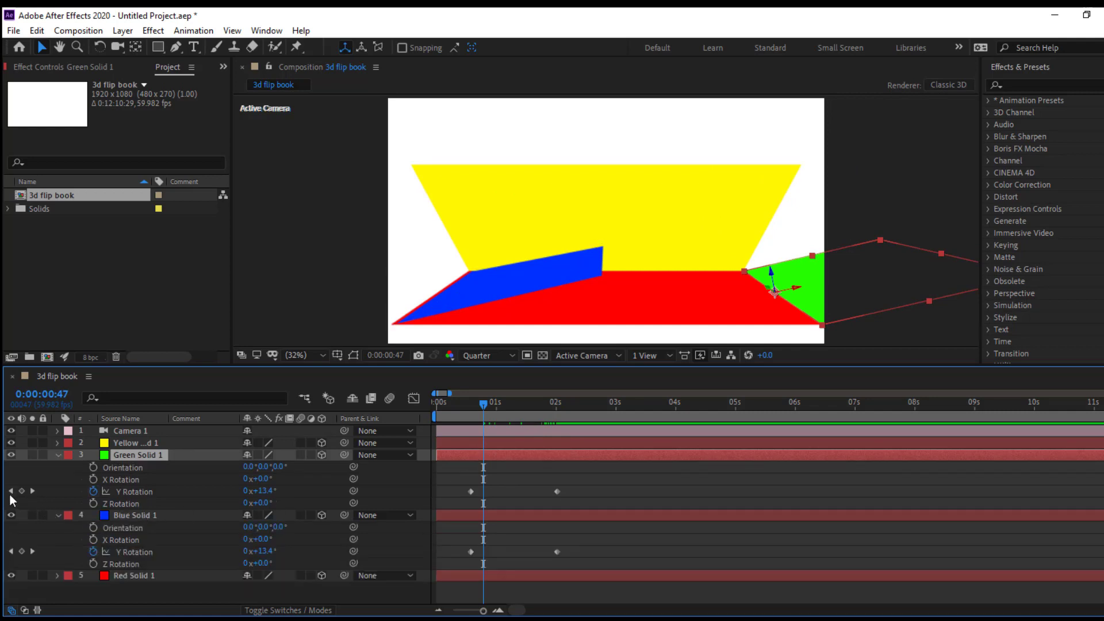
left_click(10, 492)
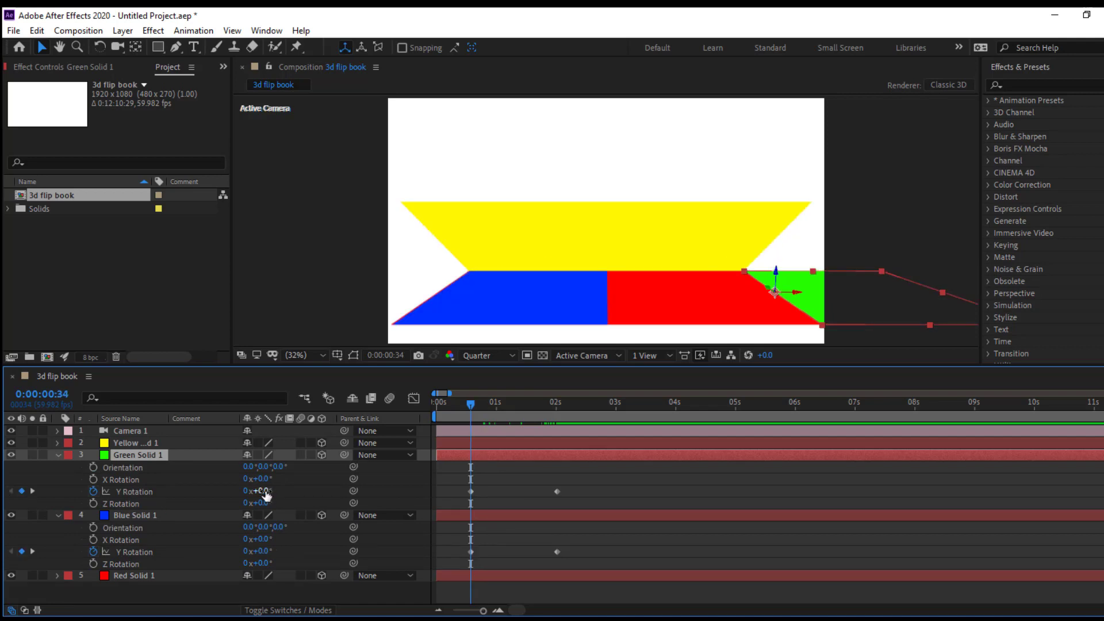
mouse_move(264, 492)
left_mouse_down()
mouse_move(140, 502)
mouse_move(267, 498)
left_mouse_up()
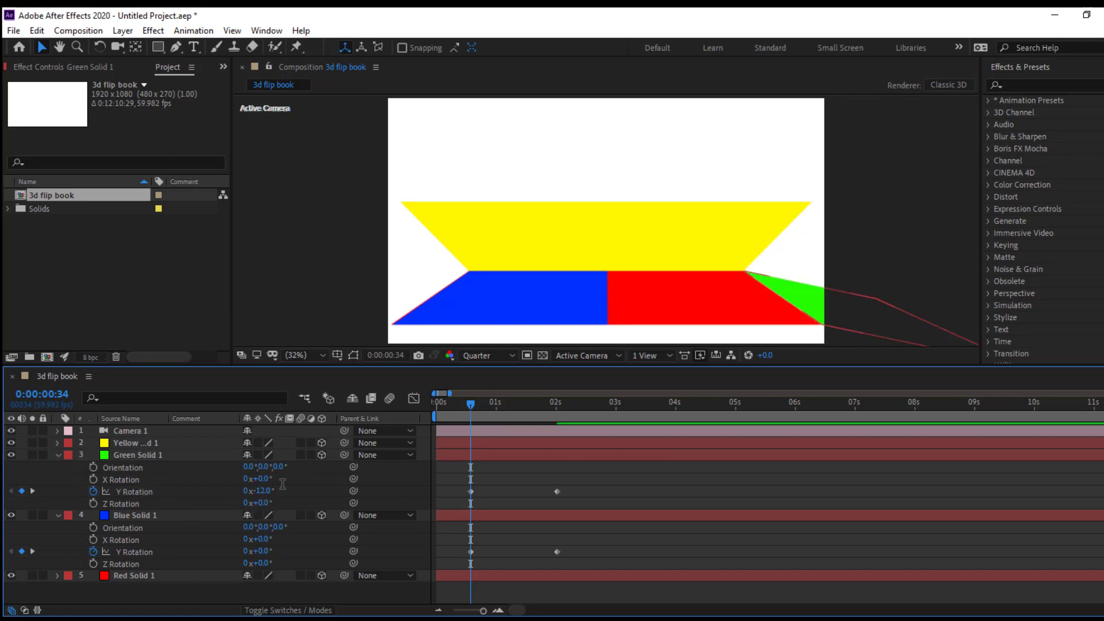
left_click(265, 491)
type("+180")
key("Return")
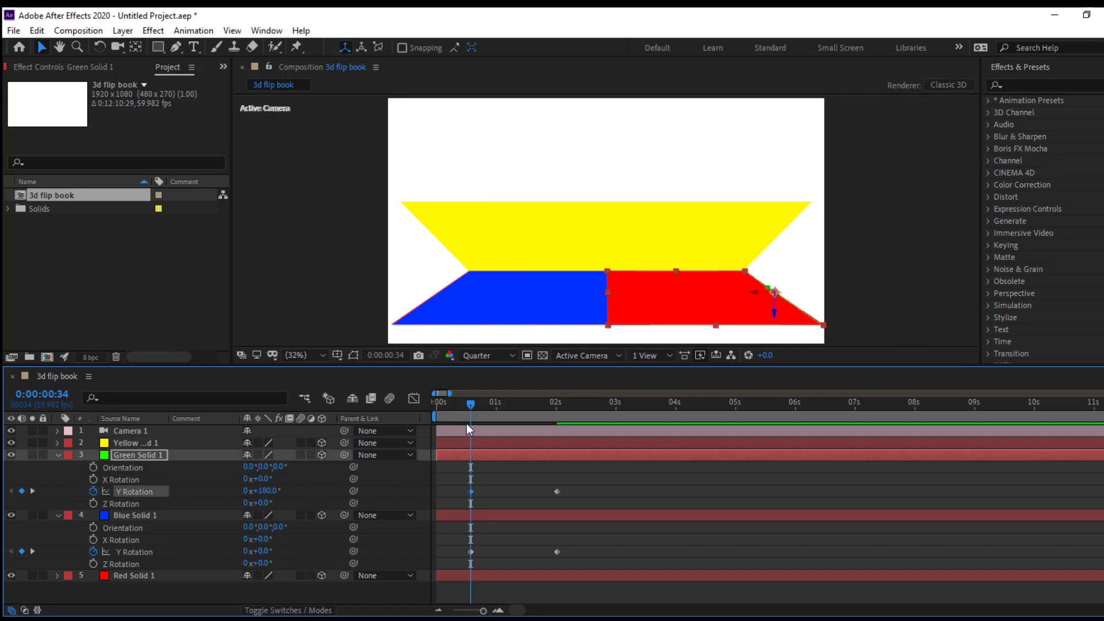
mouse_move(476, 413)
left_mouse_down()
mouse_move(586, 446)
mouse_move(438, 463)
mouse_move(492, 463)
left_mouse_up()
Scrub the timeline to preview both side walls folding up into a box.
left_click_drag(499, 469, 451, 460)
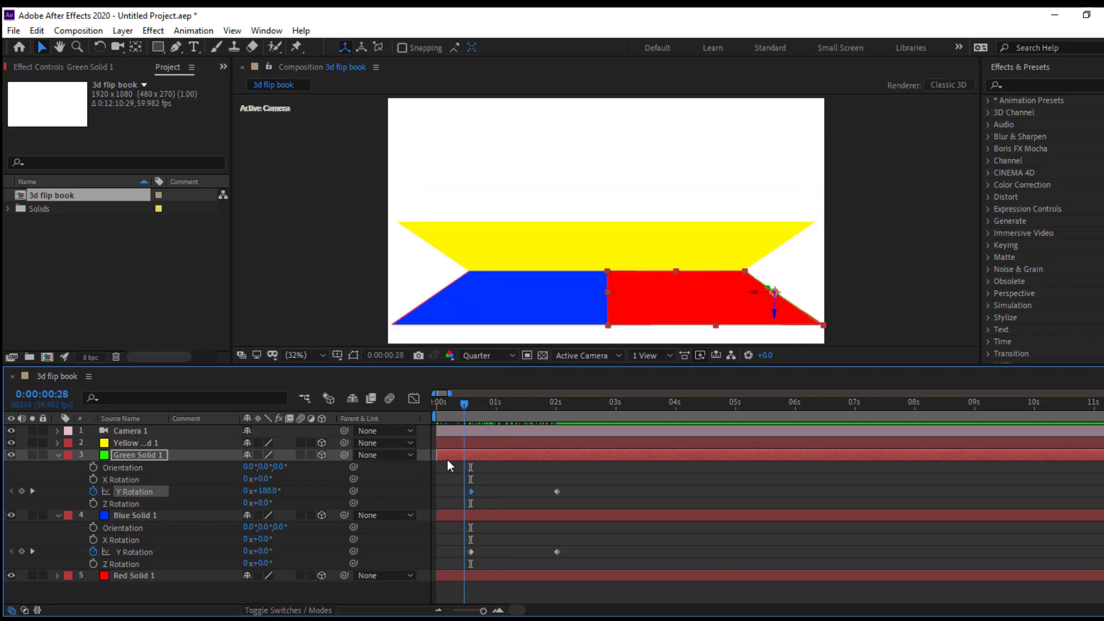
left_click(776, 322)
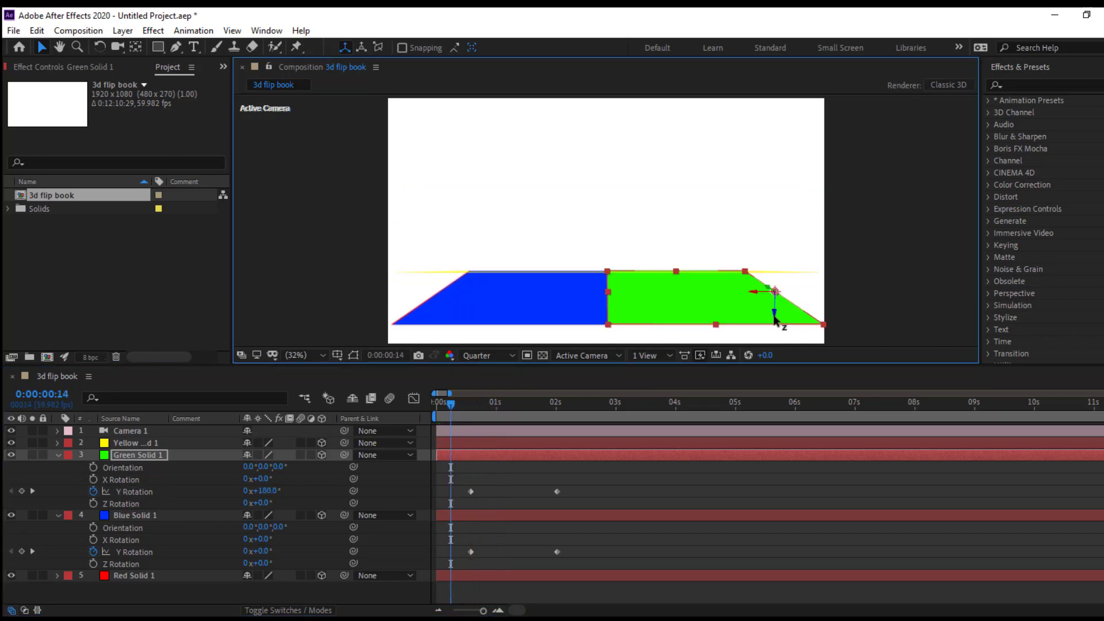
left_click_drag(469, 402, 603, 428)
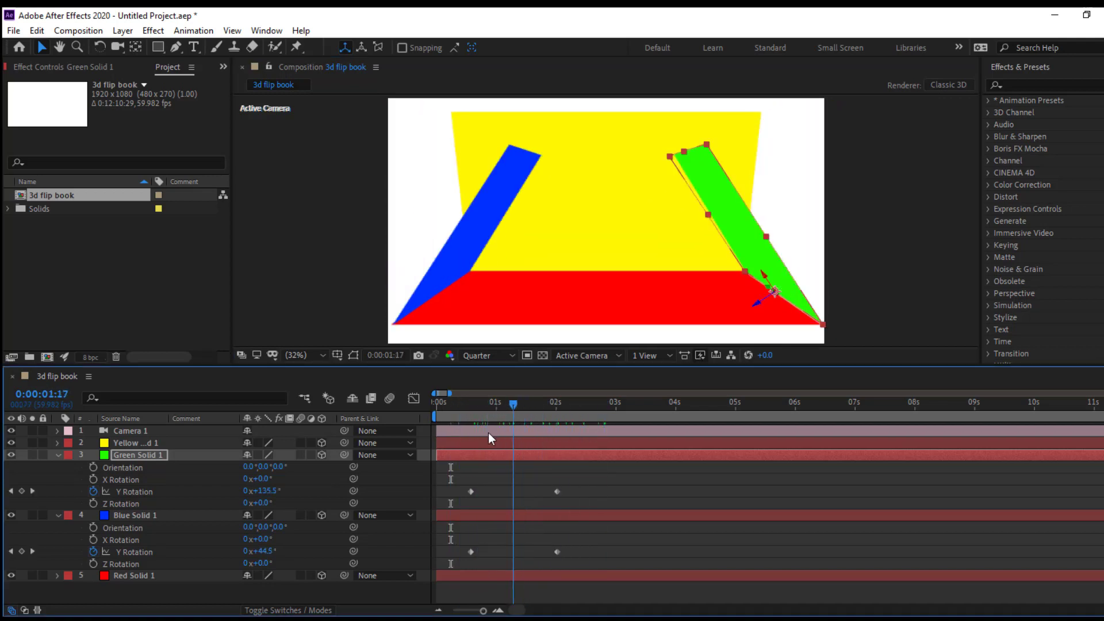
left_click_drag(602, 428, 391, 454)
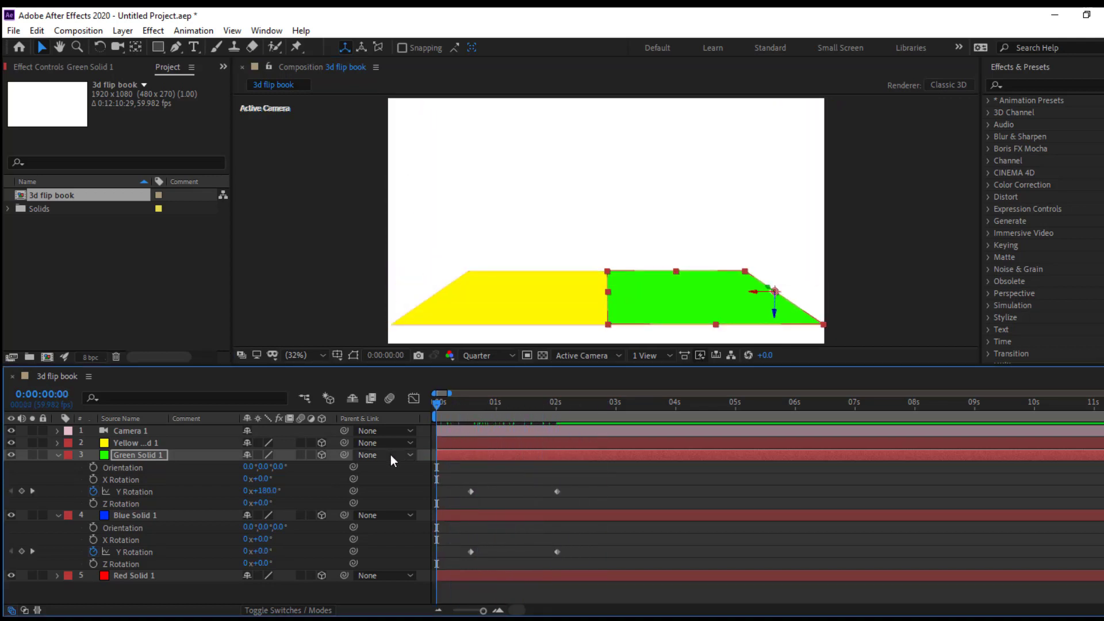
left_click(775, 318)
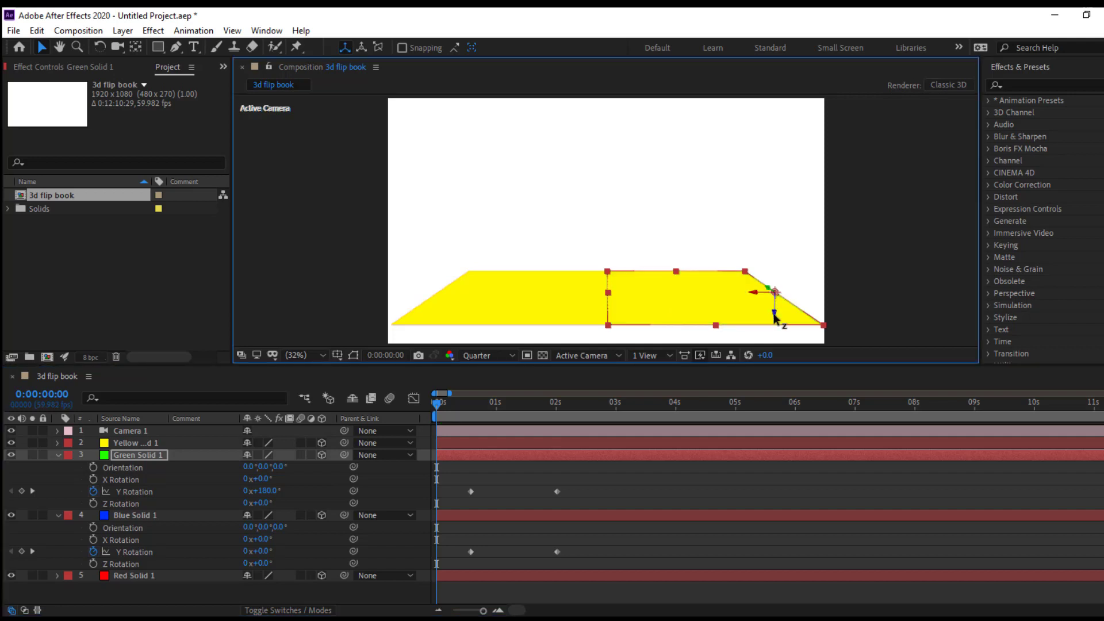
left_click_drag(443, 407, 452, 407)
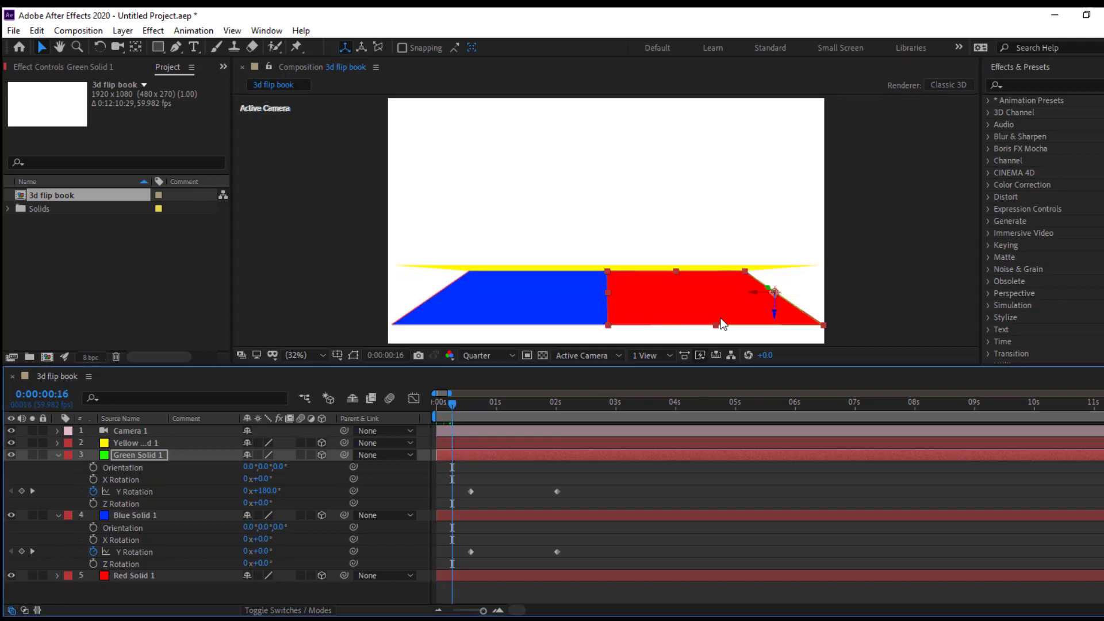
left_click(657, 354)
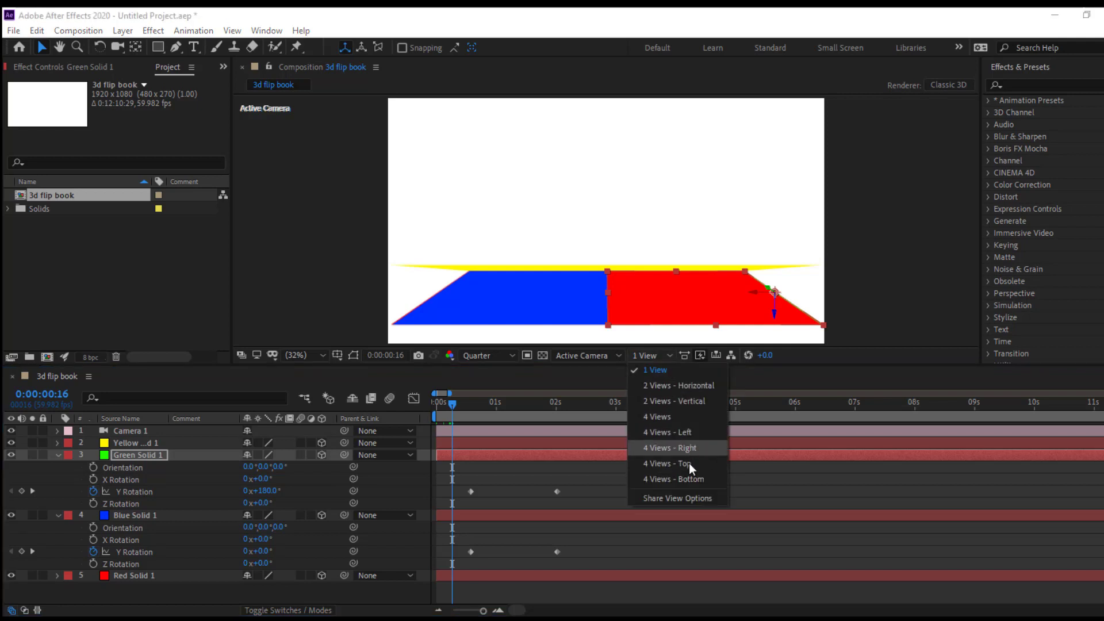
In a 4 Views layout, zoom into the Right view and nudge the camera along Z.
left_click(666, 415)
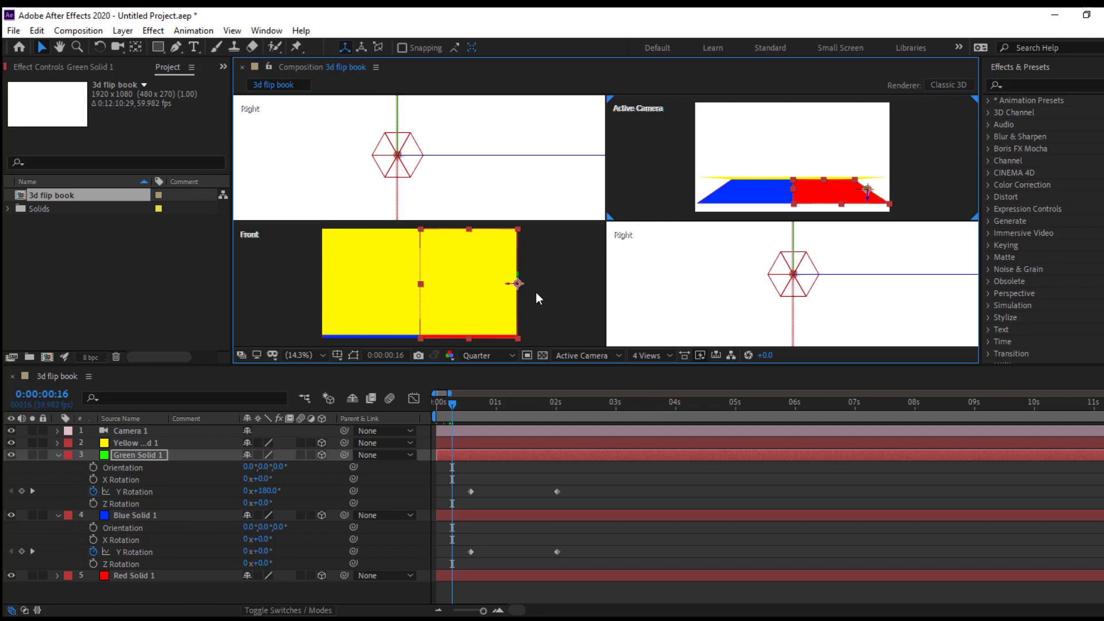
scroll(534, 302, "up", 3)
scroll(532, 302, "down", 3)
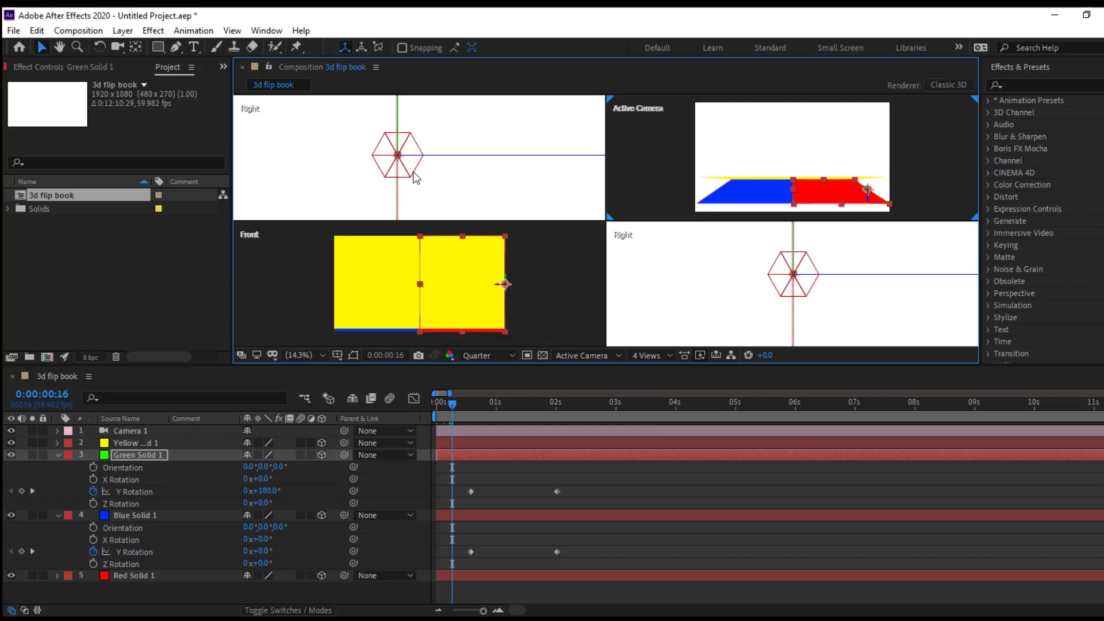
scroll(424, 167, "up", 2)
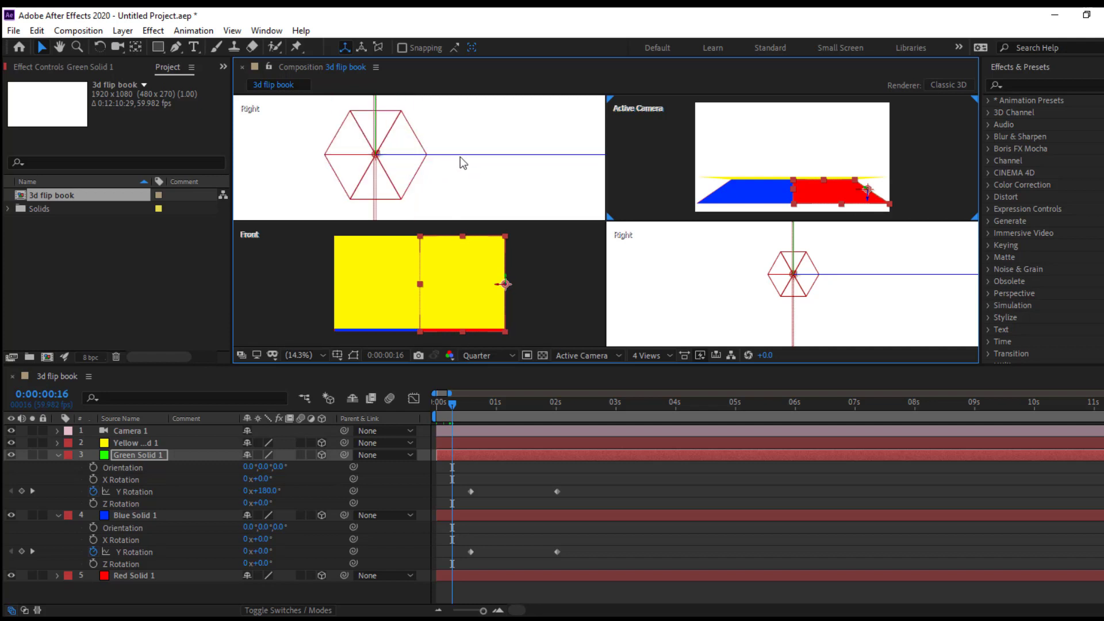
left_click_drag(467, 154, 439, 159)
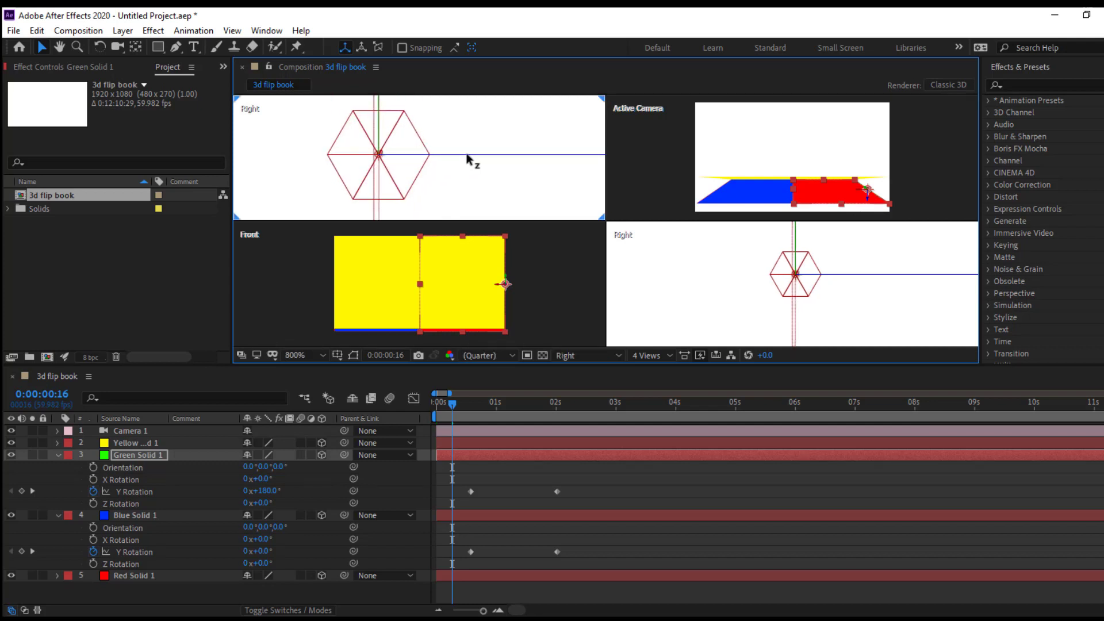
scroll(396, 164, "up", 2)
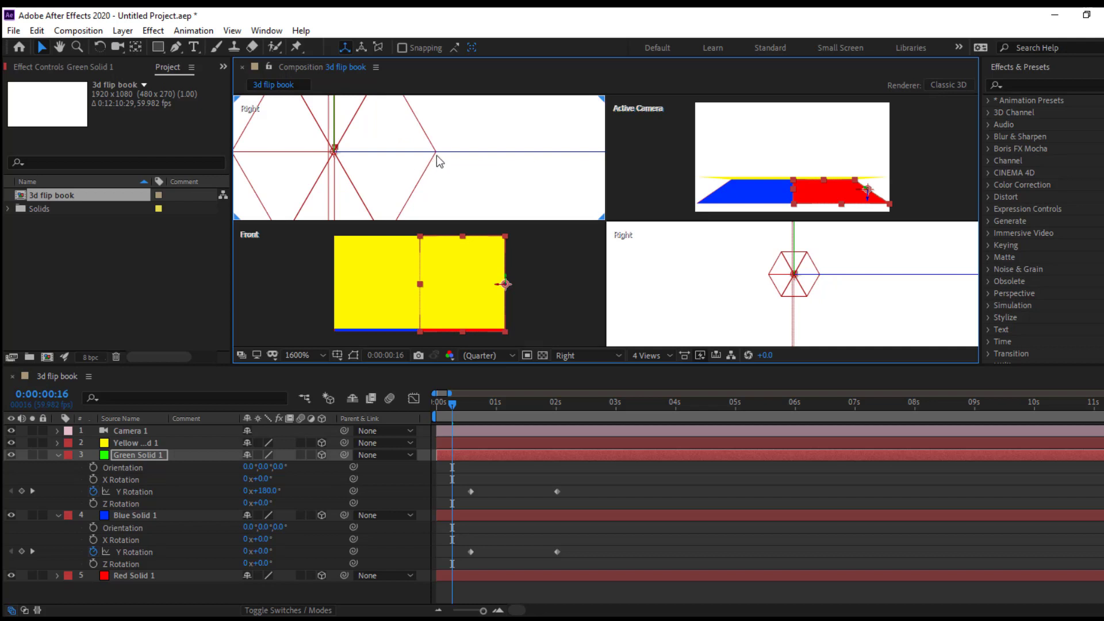
left_click_drag(459, 157, 456, 157)
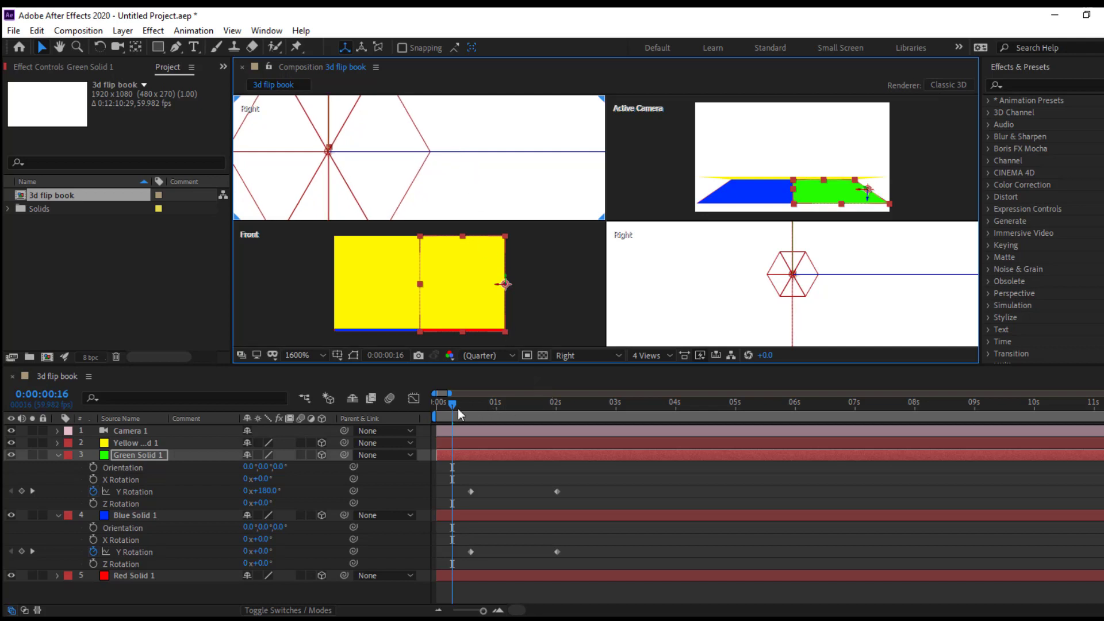
left_click_drag(459, 414, 399, 408)
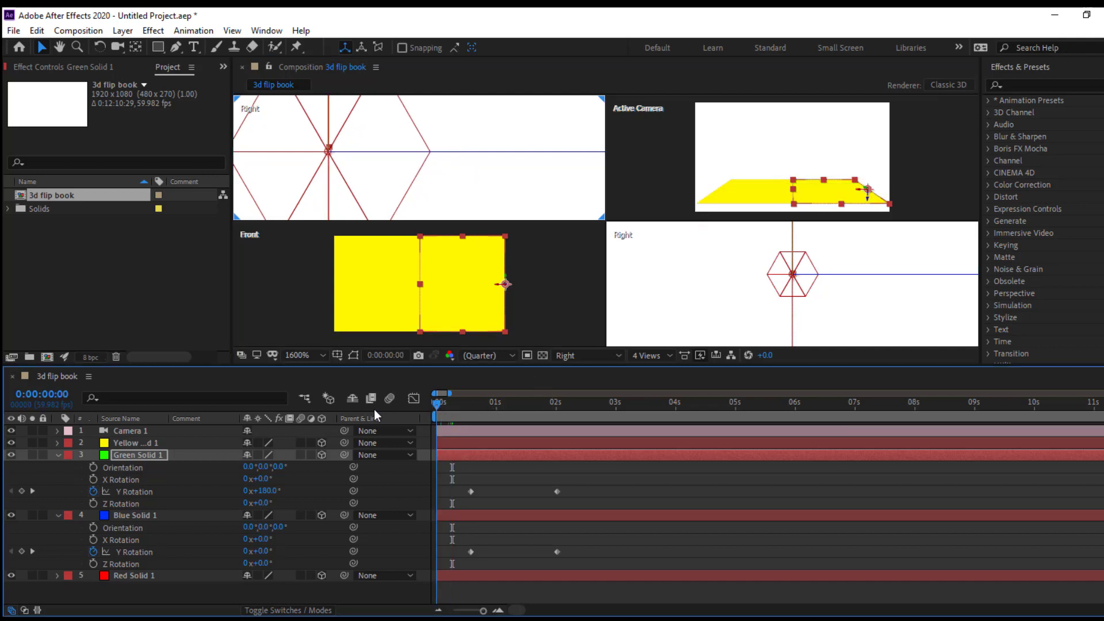
left_click(664, 356)
left_click(660, 371)
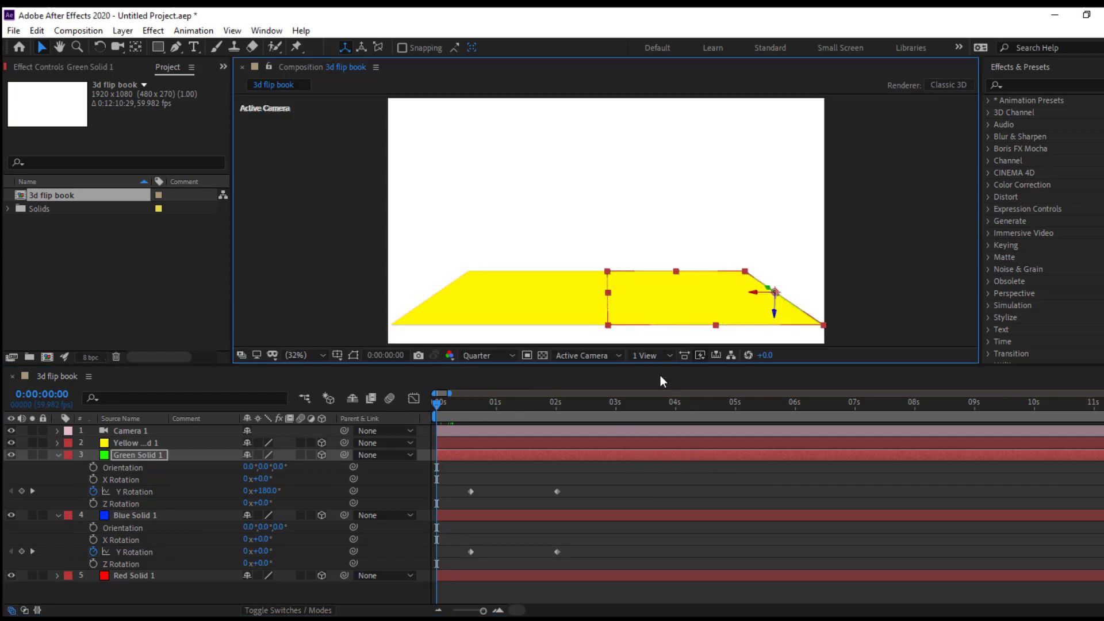
mouse_move(451, 420)
left_mouse_down()
mouse_move(613, 440)
mouse_move(515, 451)
mouse_move(555, 458)
mouse_move(482, 480)
mouse_move(547, 477)
mouse_move(446, 513)
mouse_move(591, 502)
left_mouse_up()
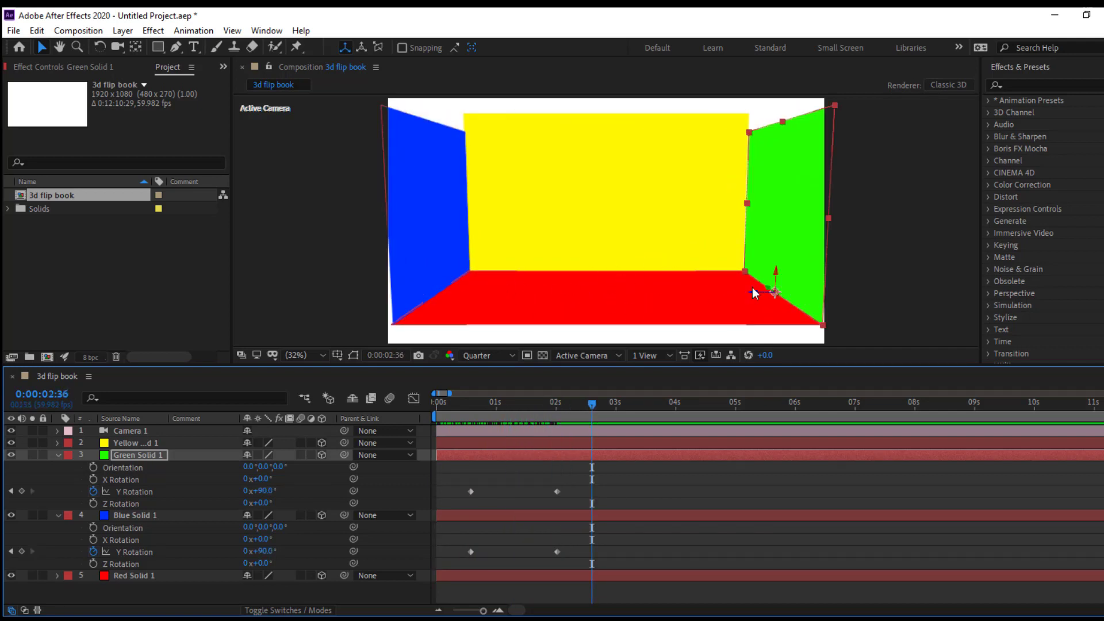
mouse_move(566, 418)
left_mouse_down()
mouse_move(416, 453)
mouse_move(610, 447)
left_mouse_up()
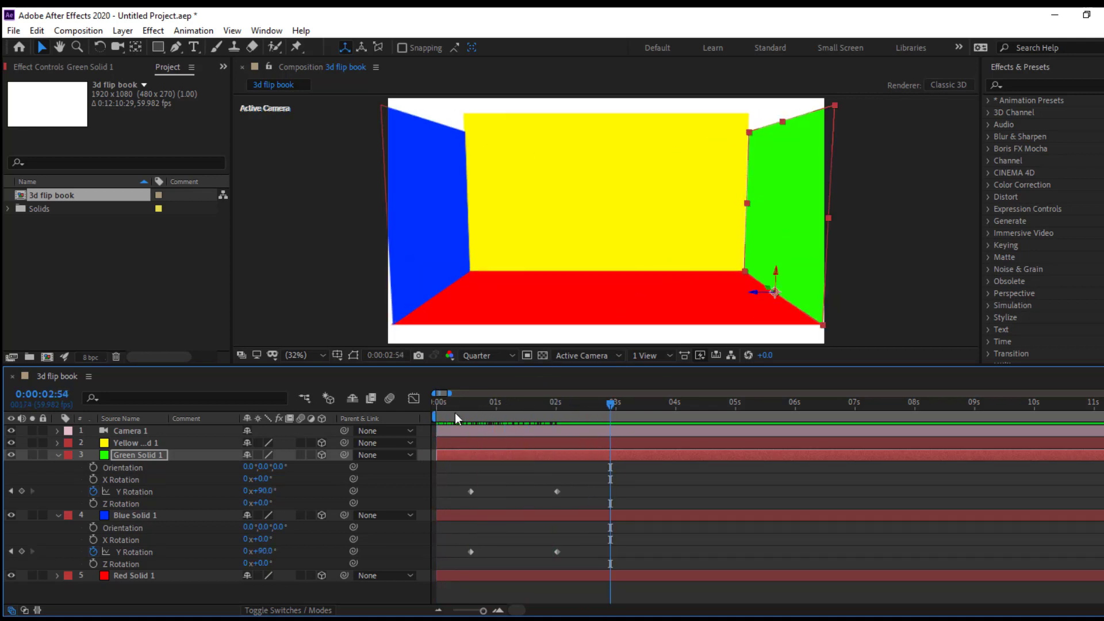
mouse_move(456, 413)
left_mouse_down()
mouse_move(522, 423)
mouse_move(506, 433)
mouse_move(635, 433)
left_mouse_up()
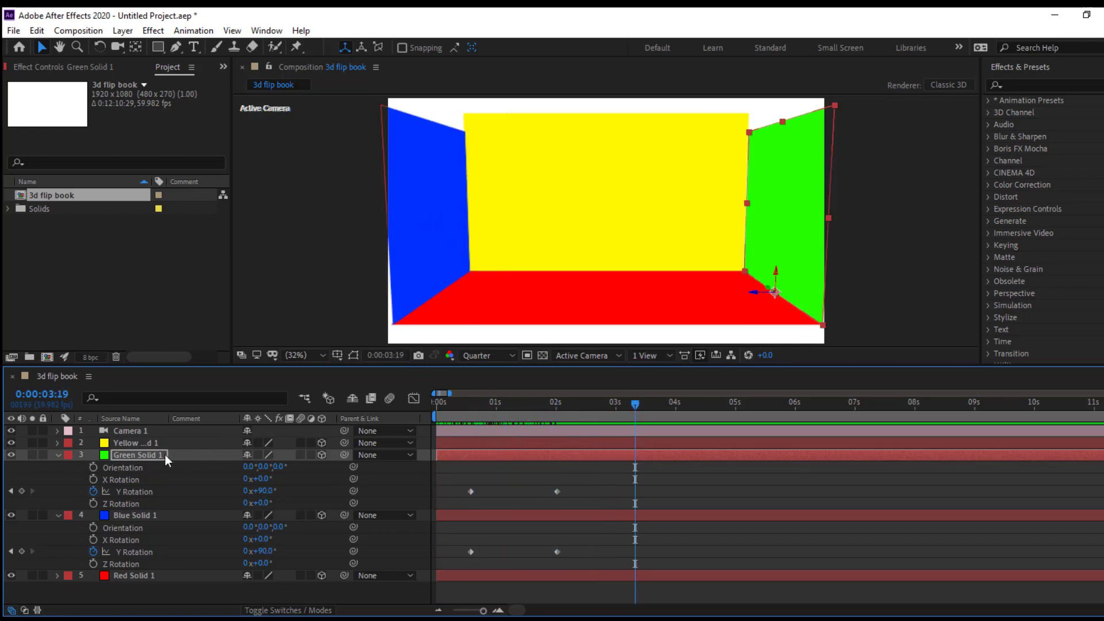
Duplicate Yellow Solid 1 and recolour the copy magenta (FF00F6) as Magenta Solid 1.
left_click(126, 444)
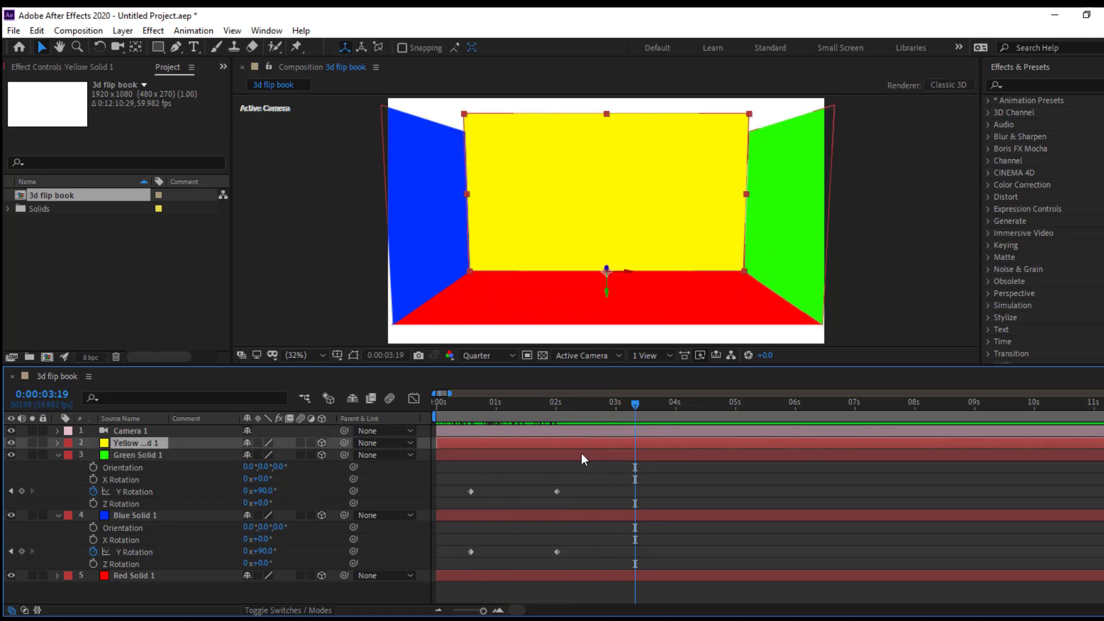
key("ctrl+d")
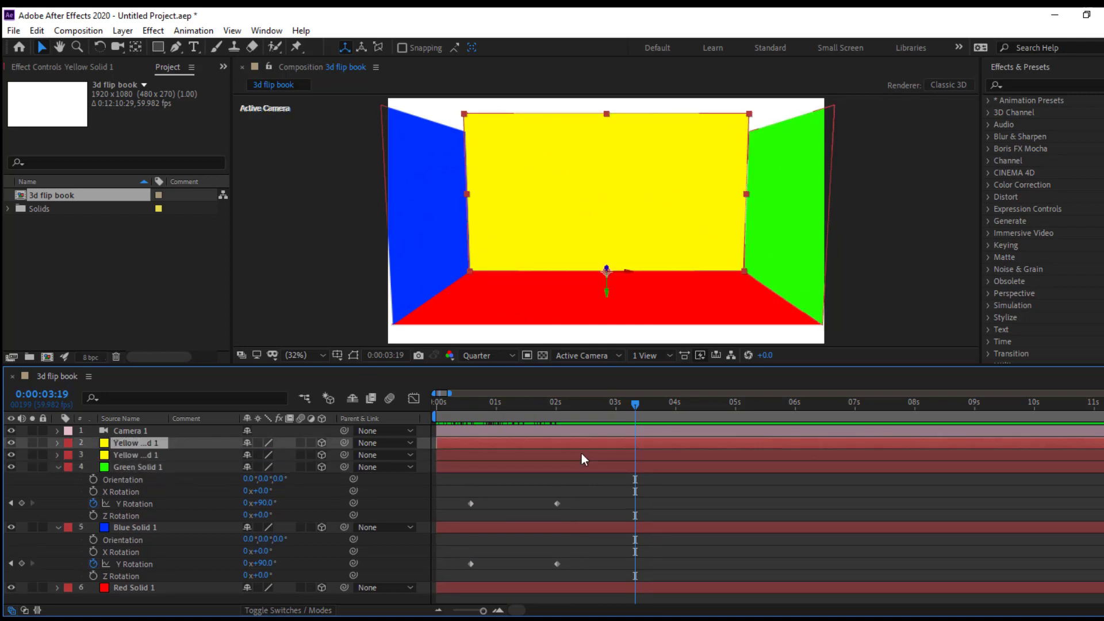
left_click(123, 31)
mouse_move(141, 46)
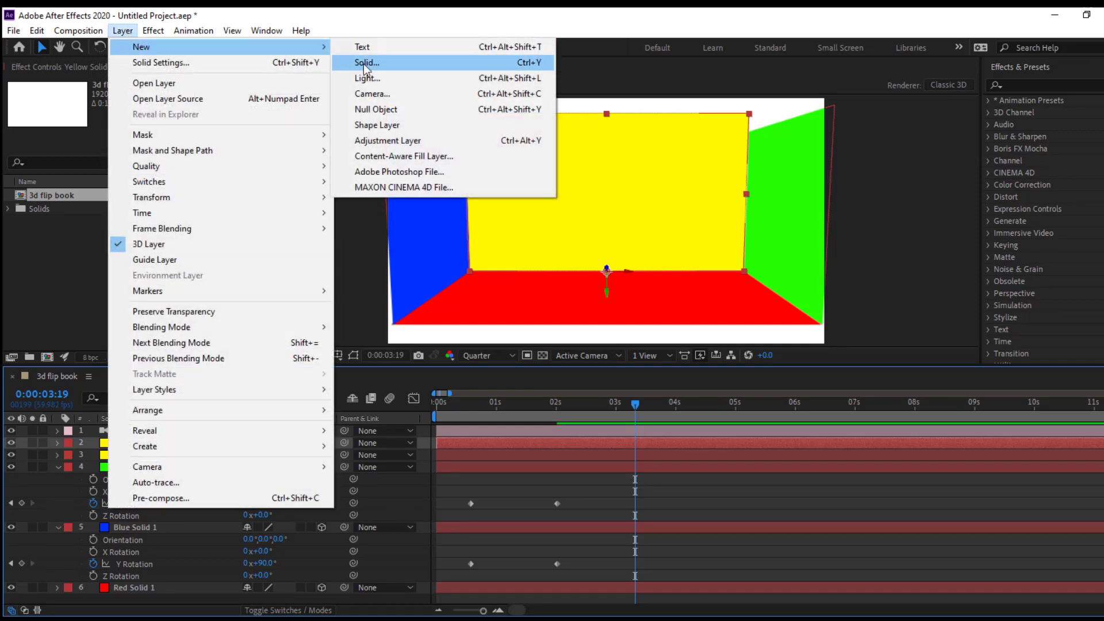
left_click(215, 62)
left_click(176, 256)
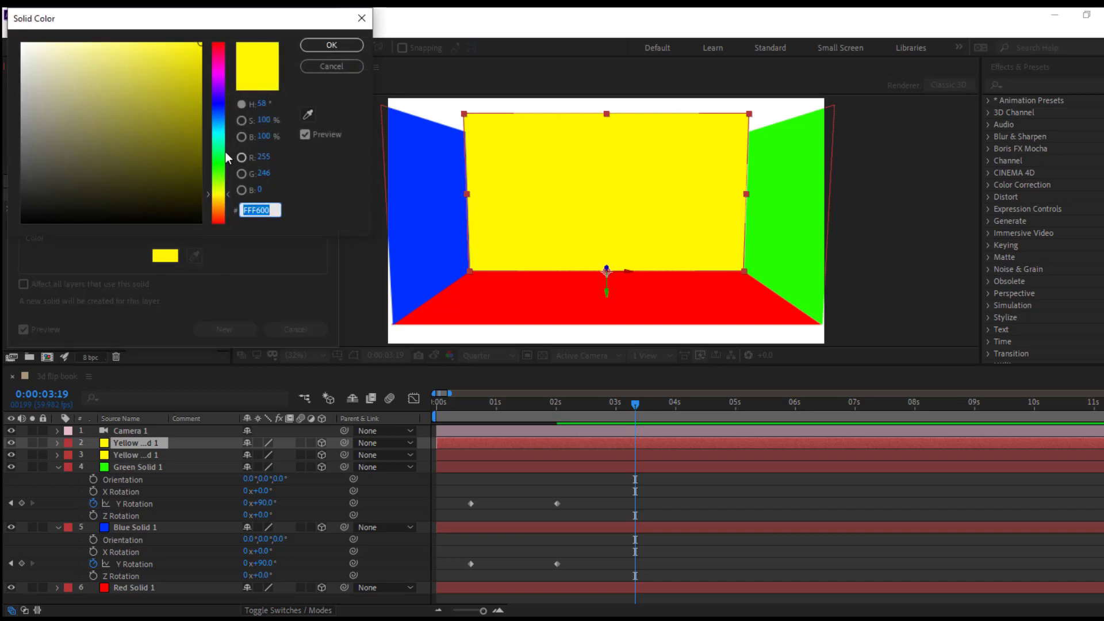
left_click(220, 70)
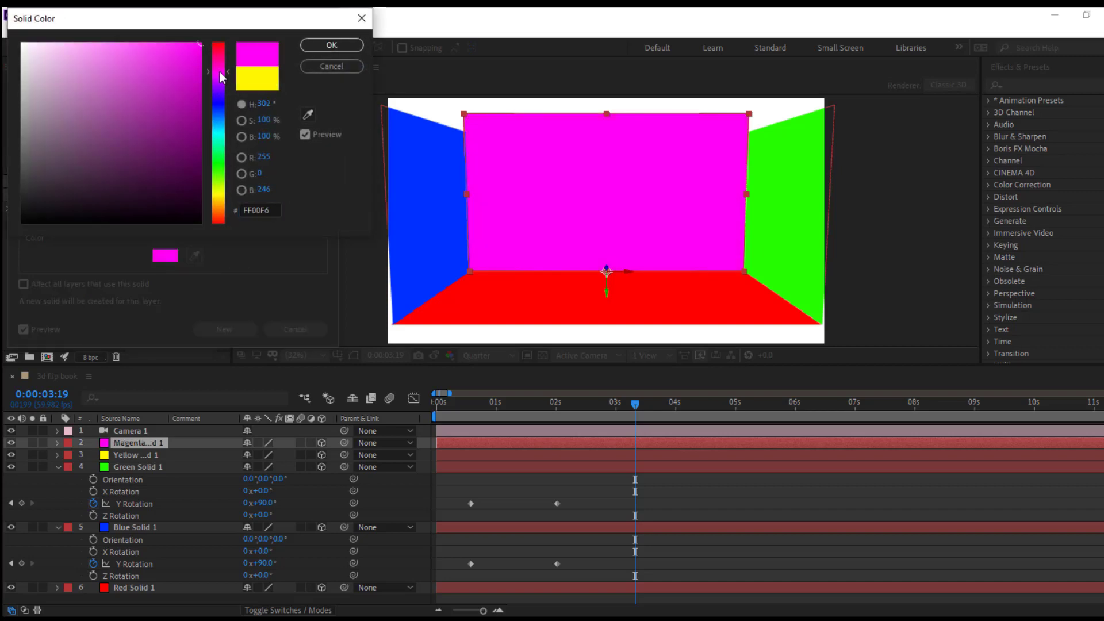
left_click(332, 45)
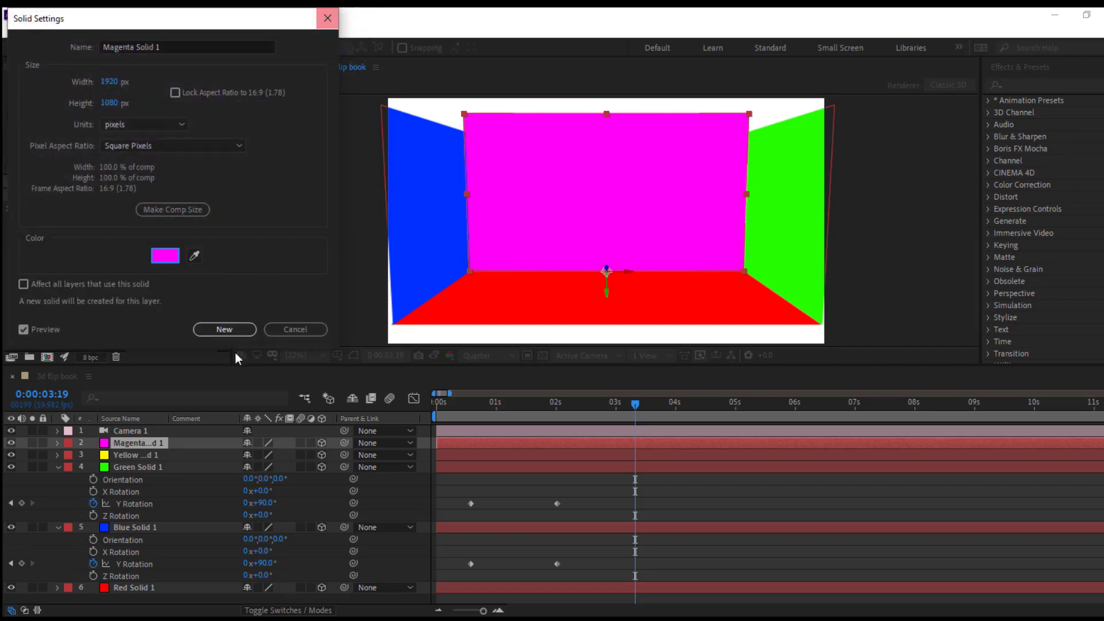
left_click(224, 329)
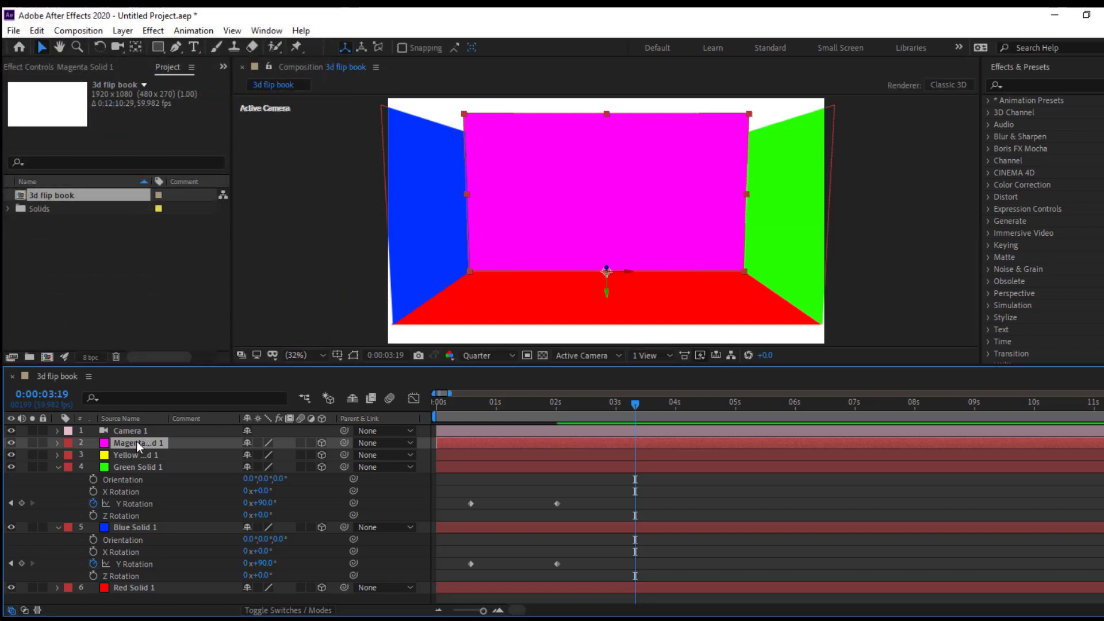
Scale Magenta Solid 1 to 43%, 69% and move it forward along Z toward the camera.
key("s")
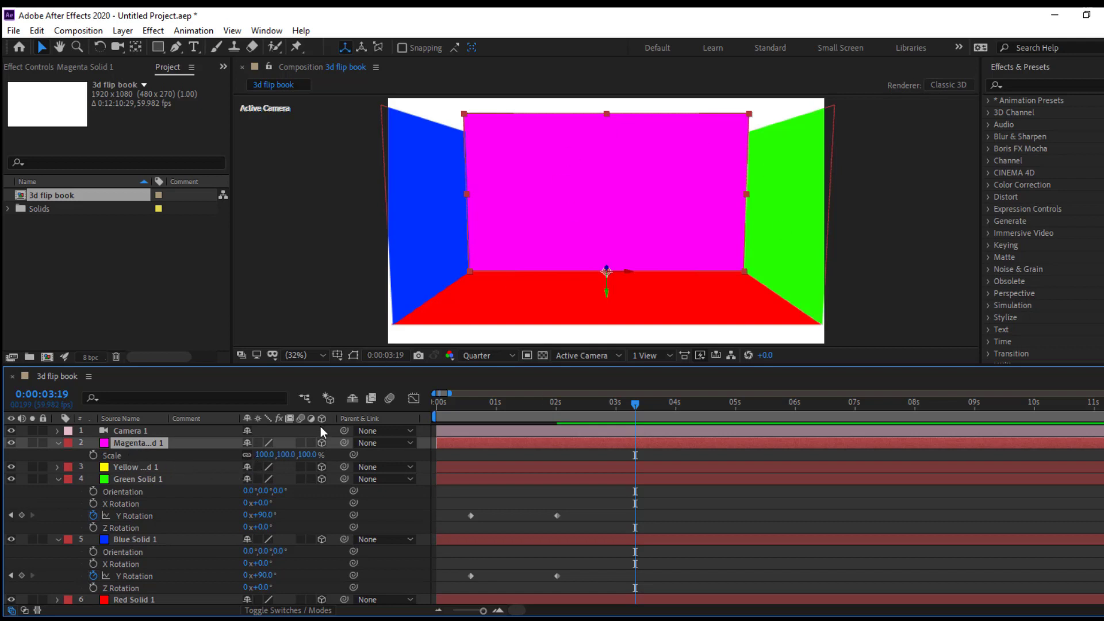
left_click_drag(258, 454, 226, 451)
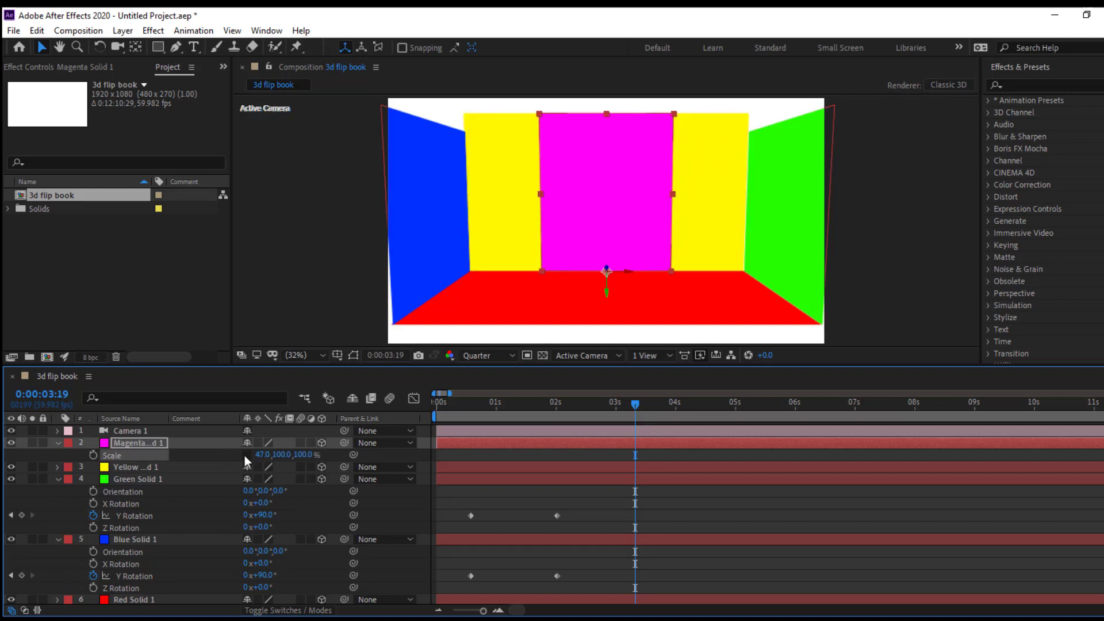
mouse_move(285, 458)
left_mouse_down()
mouse_move(258, 456)
mouse_move(276, 455)
left_mouse_up()
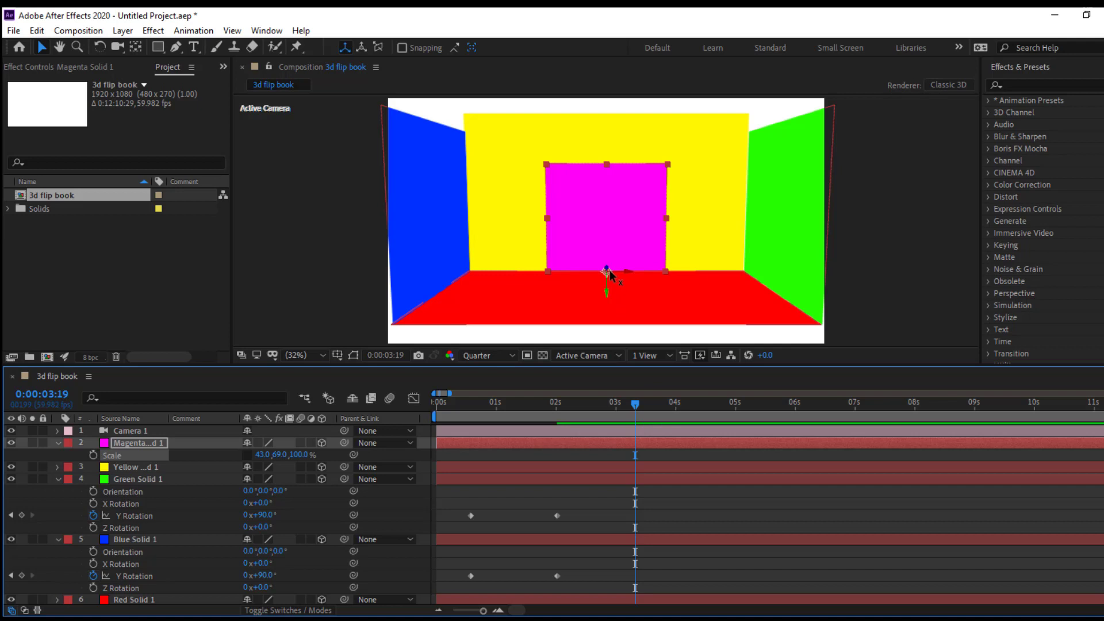
mouse_move(608, 271)
left_mouse_down()
mouse_move(627, 317)
mouse_move(796, 443)
mouse_move(630, 317)
mouse_move(574, 318)
left_mouse_up()
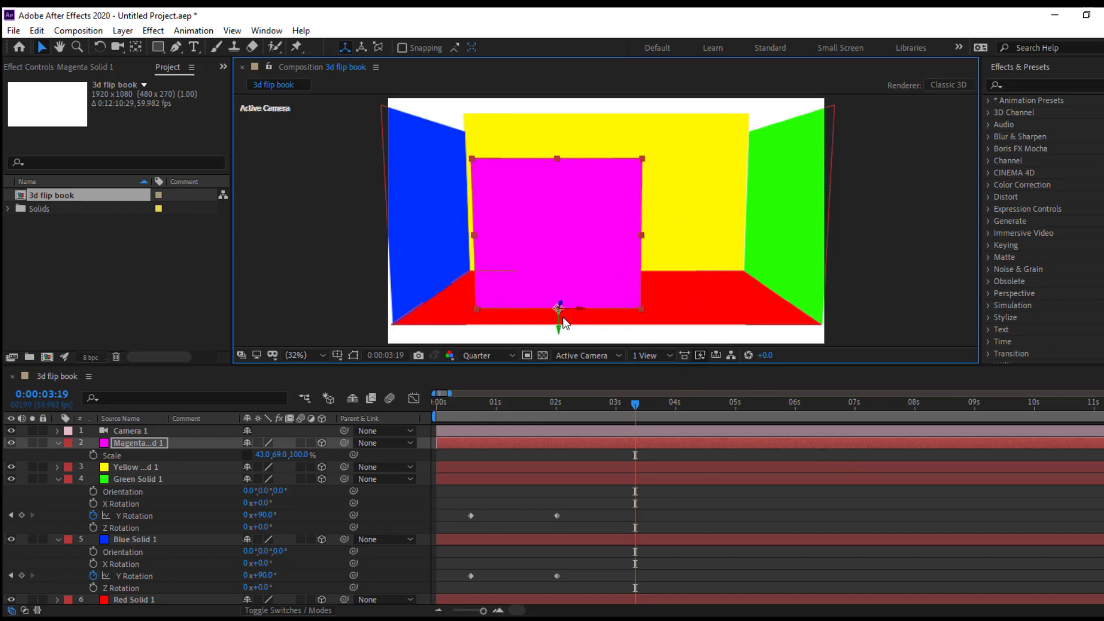
Shrink the magenta panel to 24%, 47% and slide it left of centre on the red floor.
left_click(262, 454)
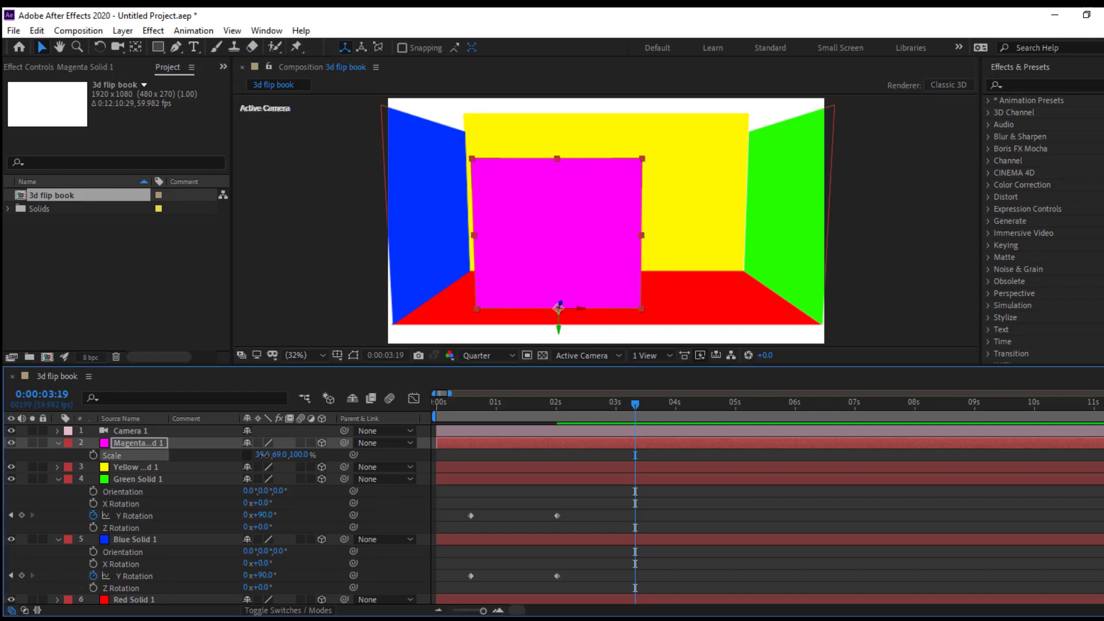
left_click_drag(261, 454, 258, 454)
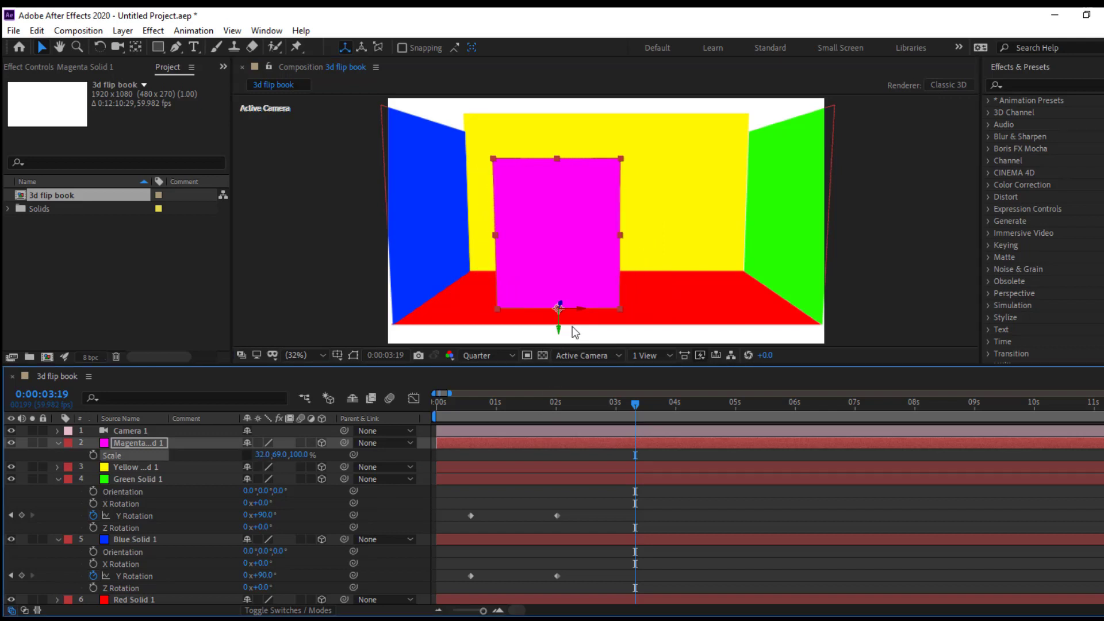
left_click_drag(582, 312, 561, 317)
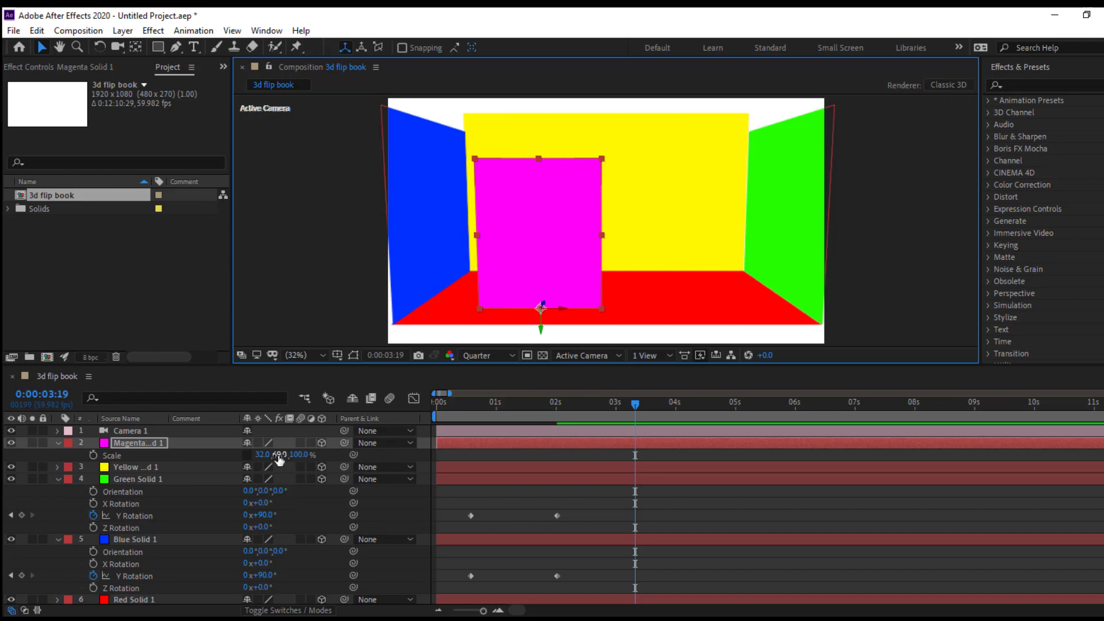
mouse_move(280, 454)
left_mouse_down()
mouse_move(257, 455)
mouse_move(274, 461)
mouse_move(264, 455)
mouse_move(275, 478)
left_mouse_up()
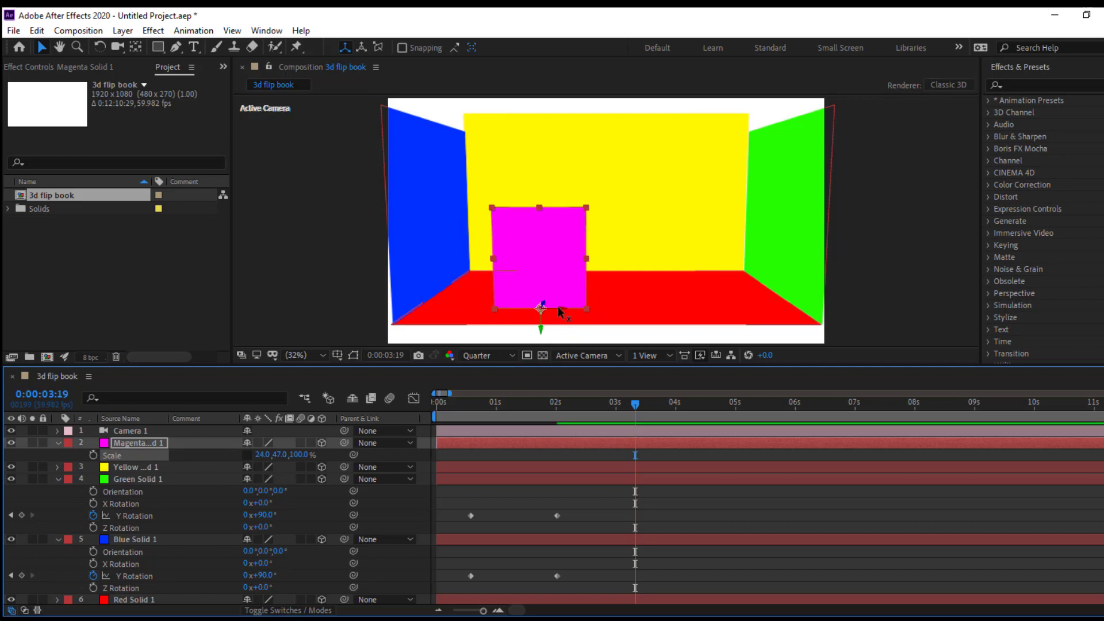
left_click_drag(558, 310, 545, 311)
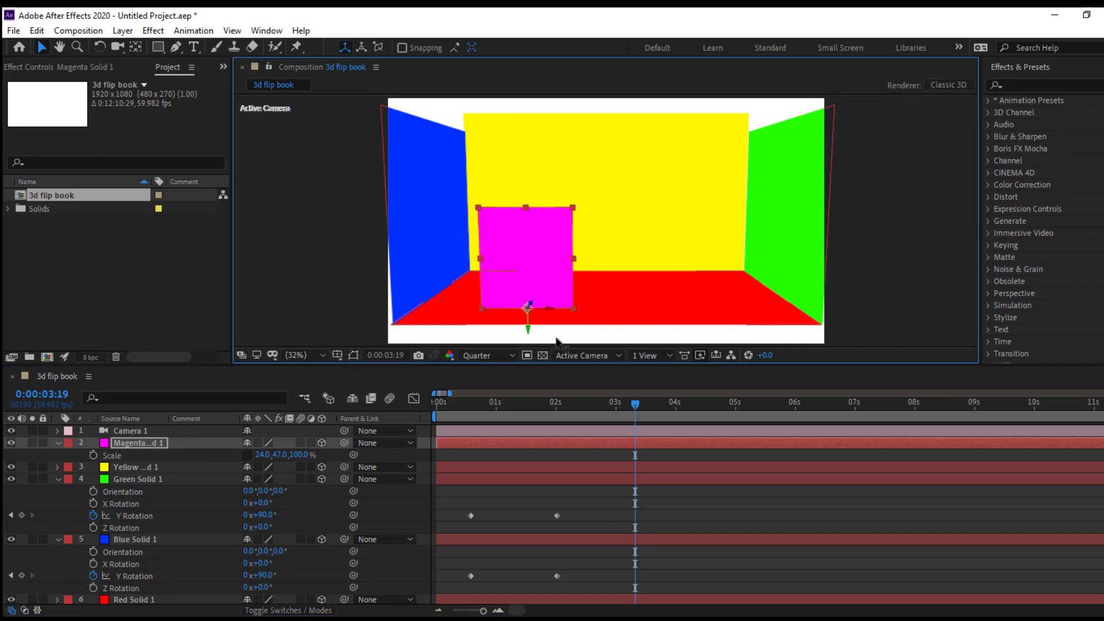
mouse_move(603, 409)
left_mouse_down()
mouse_move(432, 461)
mouse_move(514, 457)
left_mouse_up()
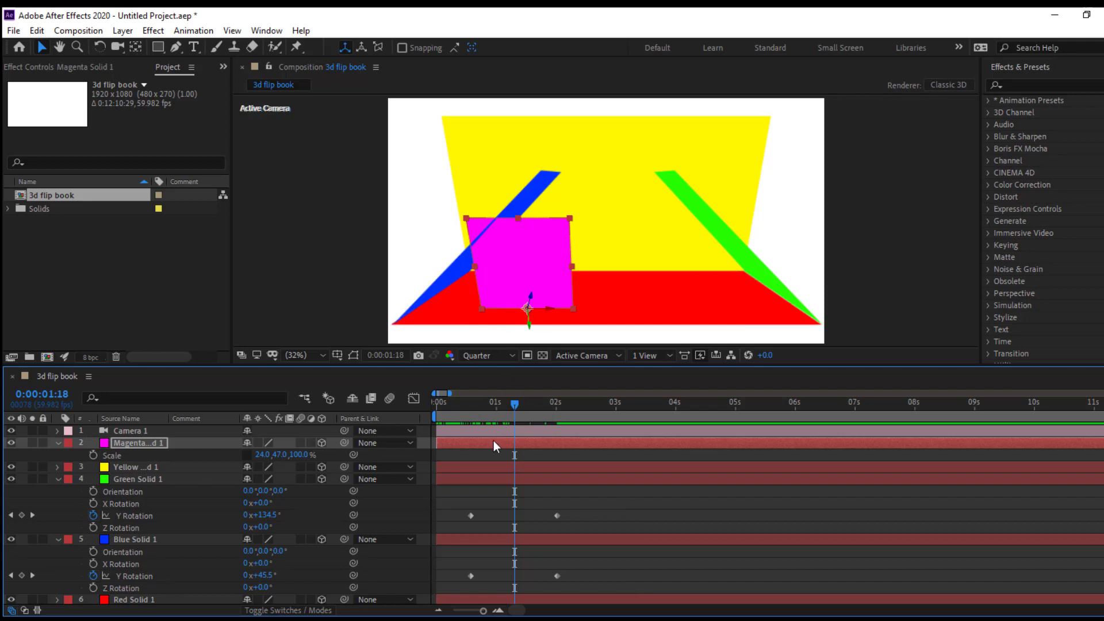
Show Magenta Solid 1's rotation properties and edit its starting X Rotation keyframe value.
left_click_drag(485, 403, 484, 406)
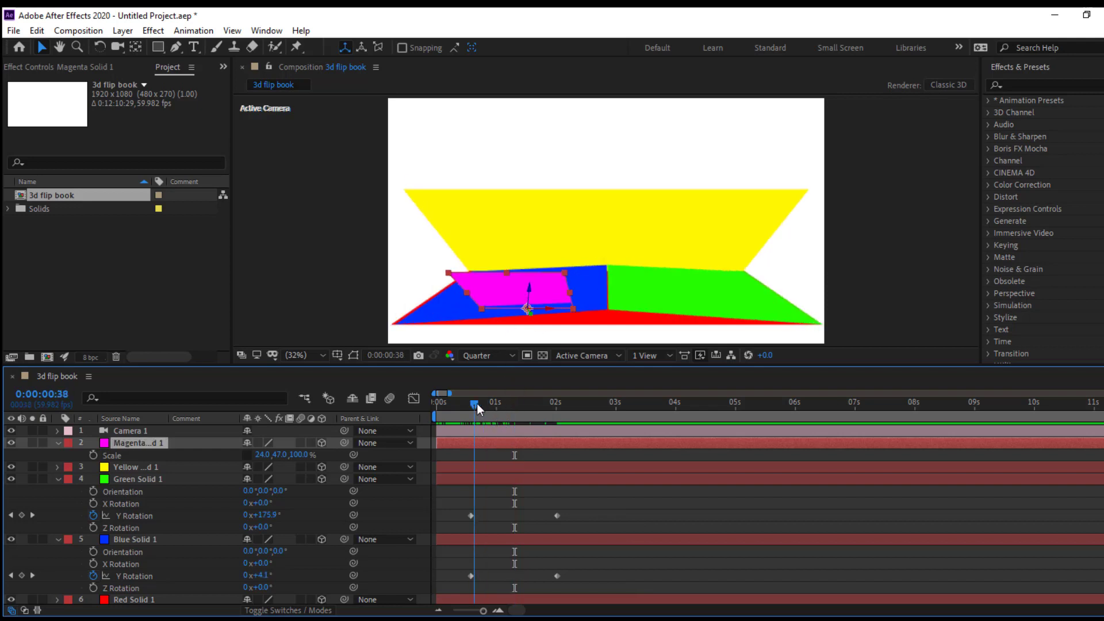
key("r")
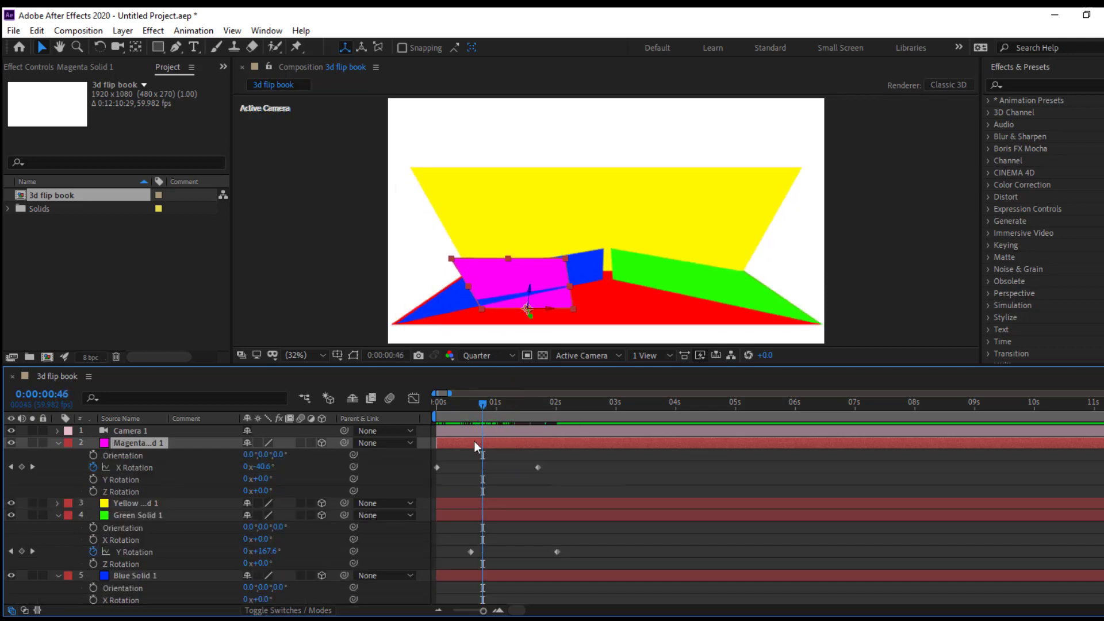
left_click_drag(470, 419, 436, 412)
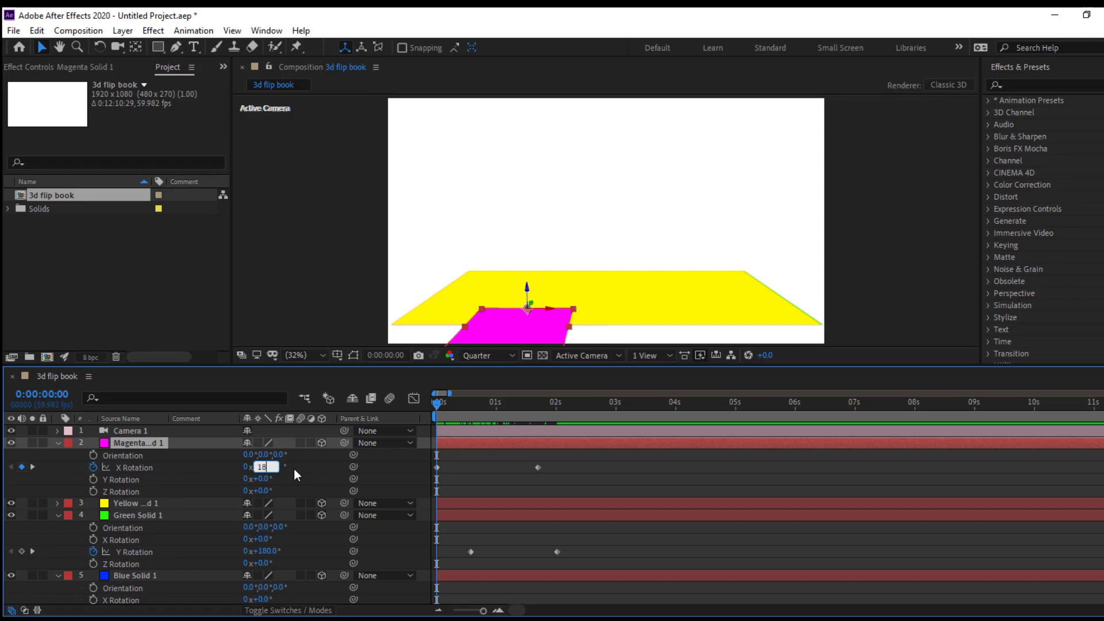
type("0")
key("Return")
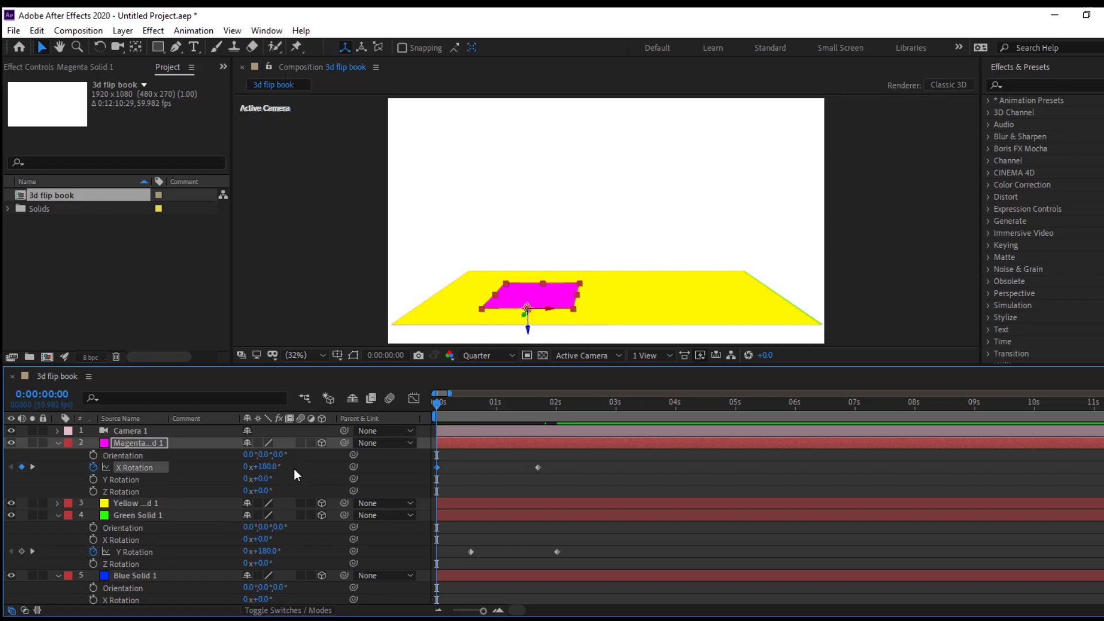
left_click(528, 335)
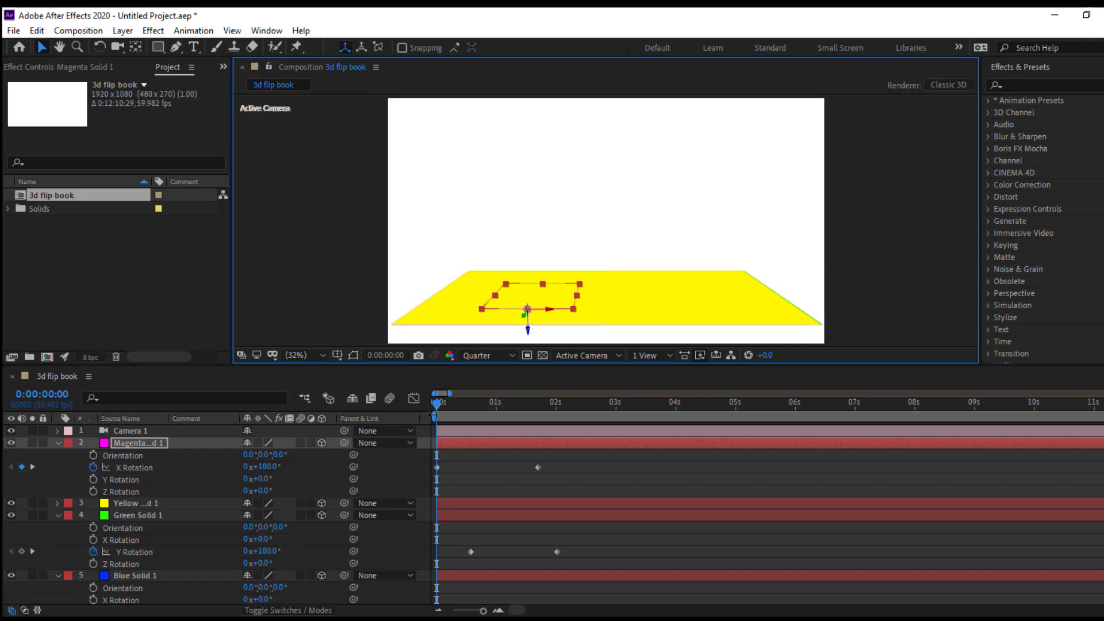
mouse_move(447, 409)
left_mouse_down()
mouse_move(555, 409)
mouse_move(428, 413)
left_mouse_up()
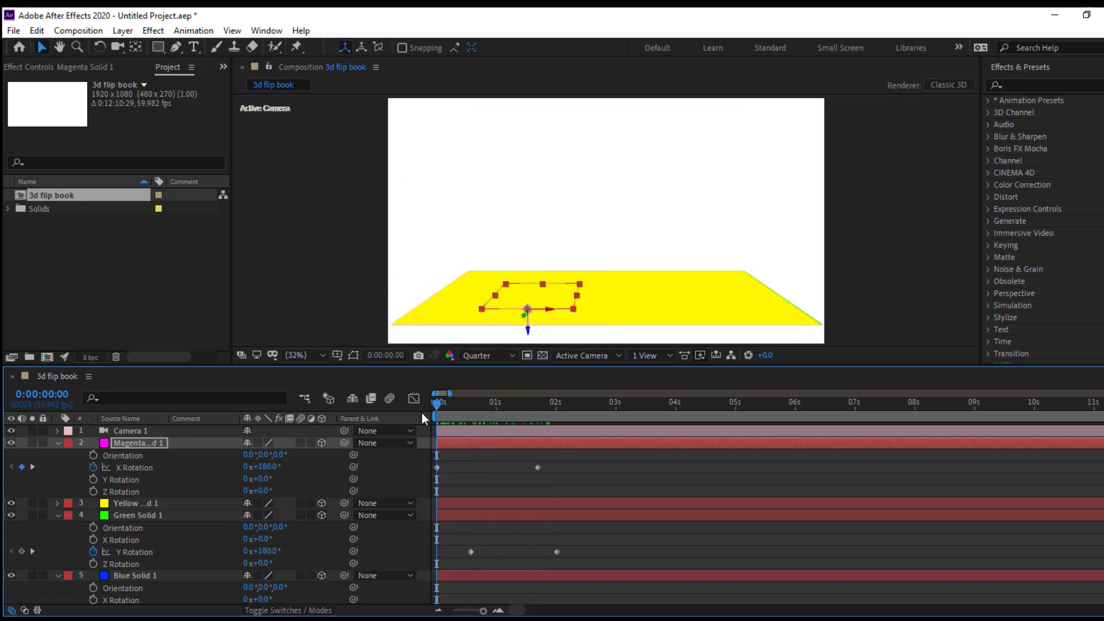
left_click(291, 469)
key("Return")
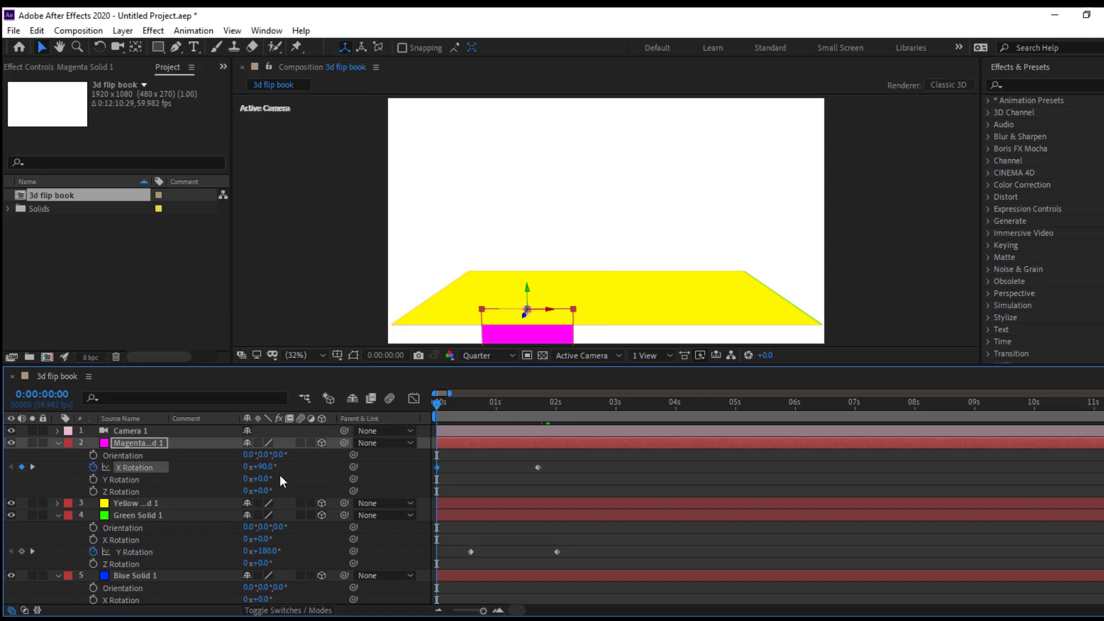
Set the magenta panel's X Rotation at its 0:00:01:42 keyframe to 0°.
left_click_drag(454, 405, 529, 405)
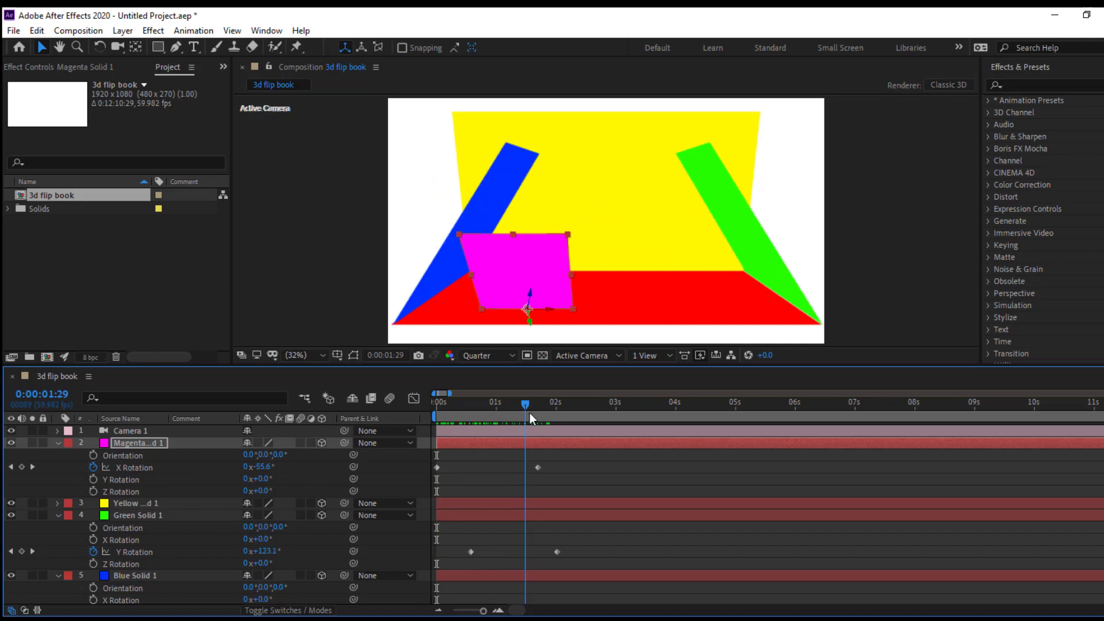
left_click(34, 467)
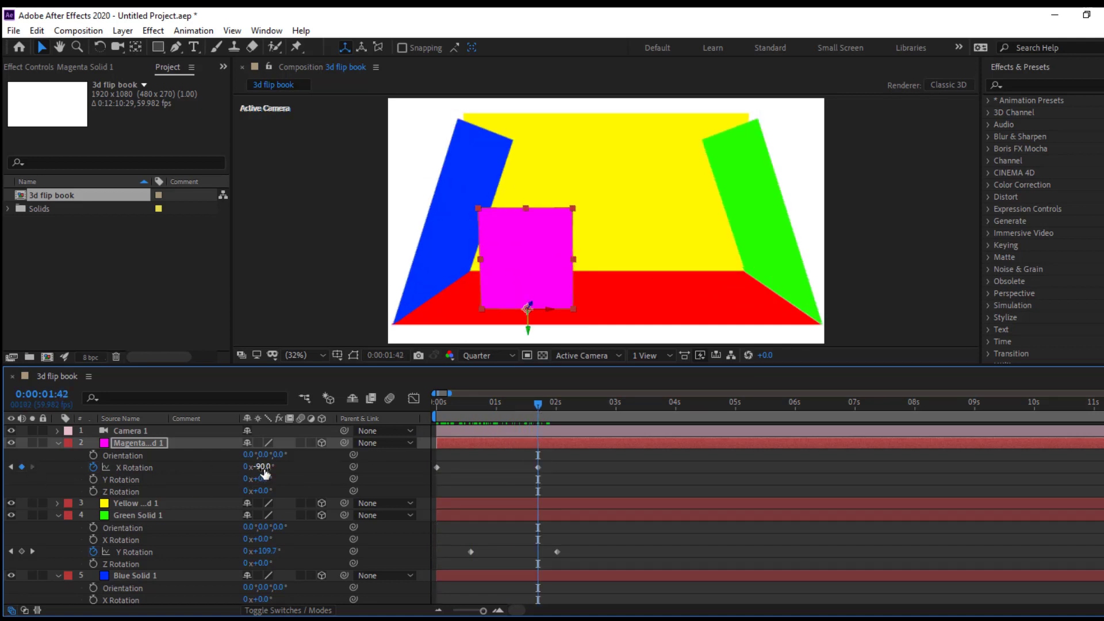
left_click(264, 469)
type("90")
key("Return")
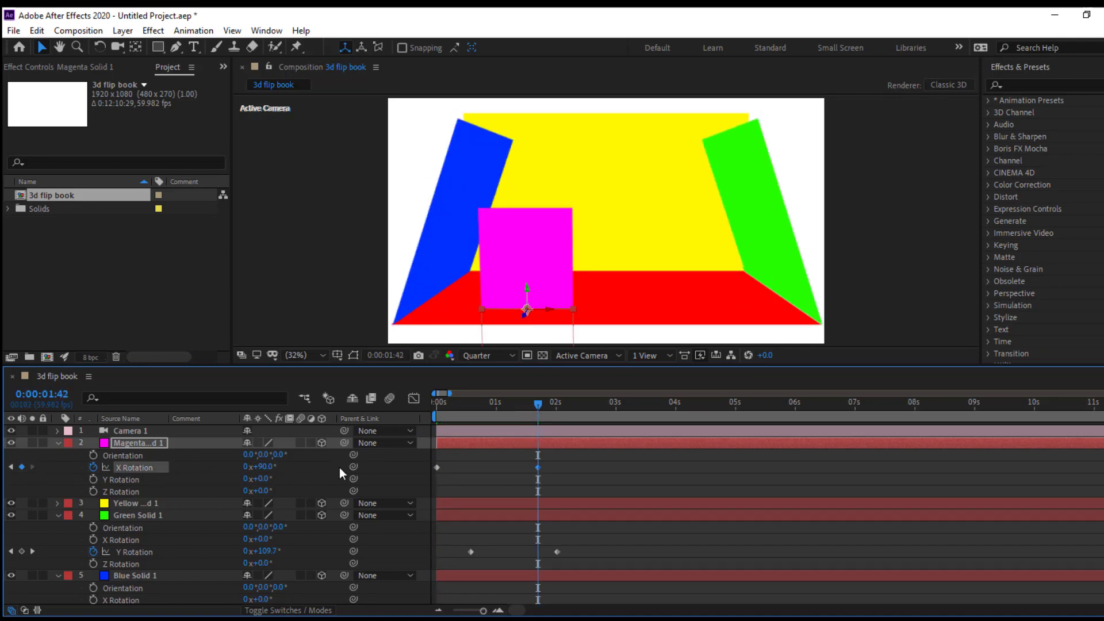
left_click(264, 468)
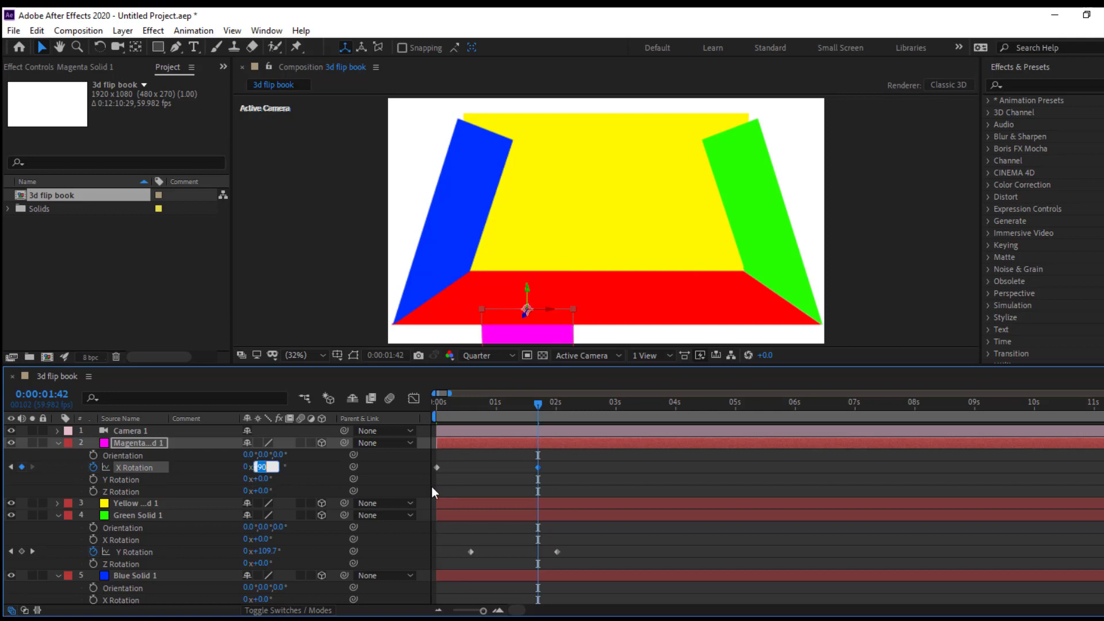
type("0")
key("Return")
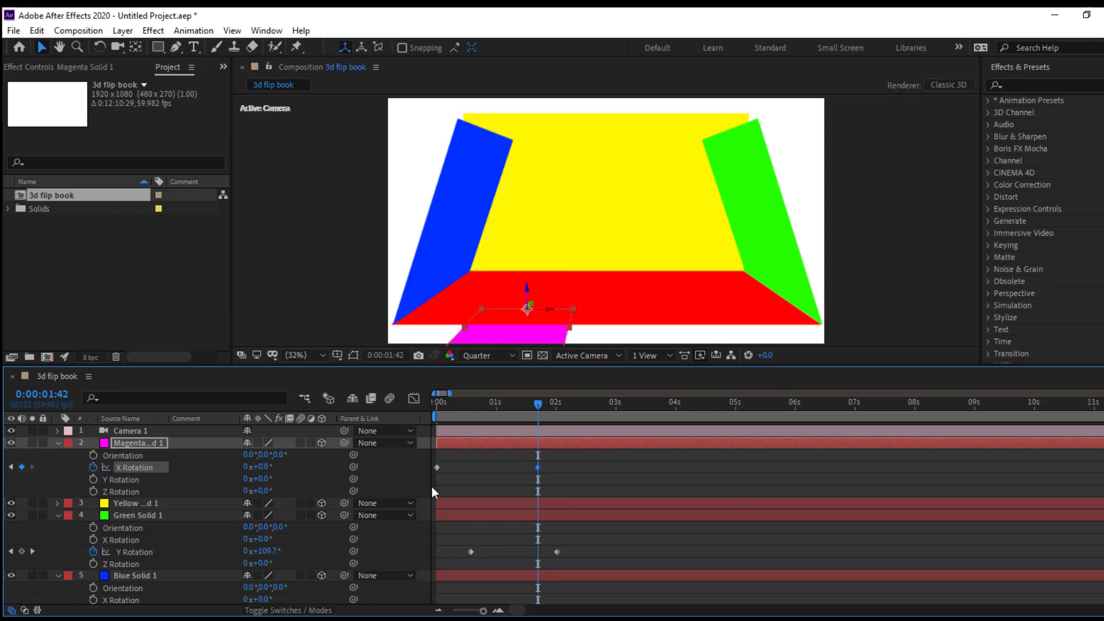
Set Magenta Solid 1's first X Rotation keyframe to 180°.
left_click(10, 467)
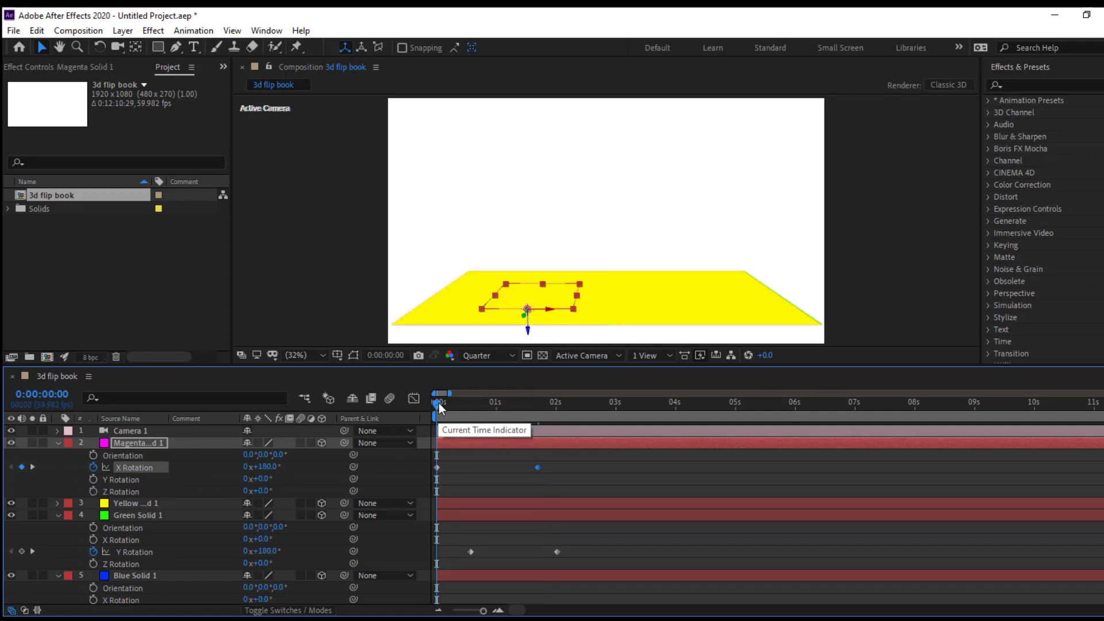
mouse_move(439, 403)
left_mouse_down()
mouse_move(456, 405)
mouse_move(427, 418)
left_mouse_up()
left_click(265, 467)
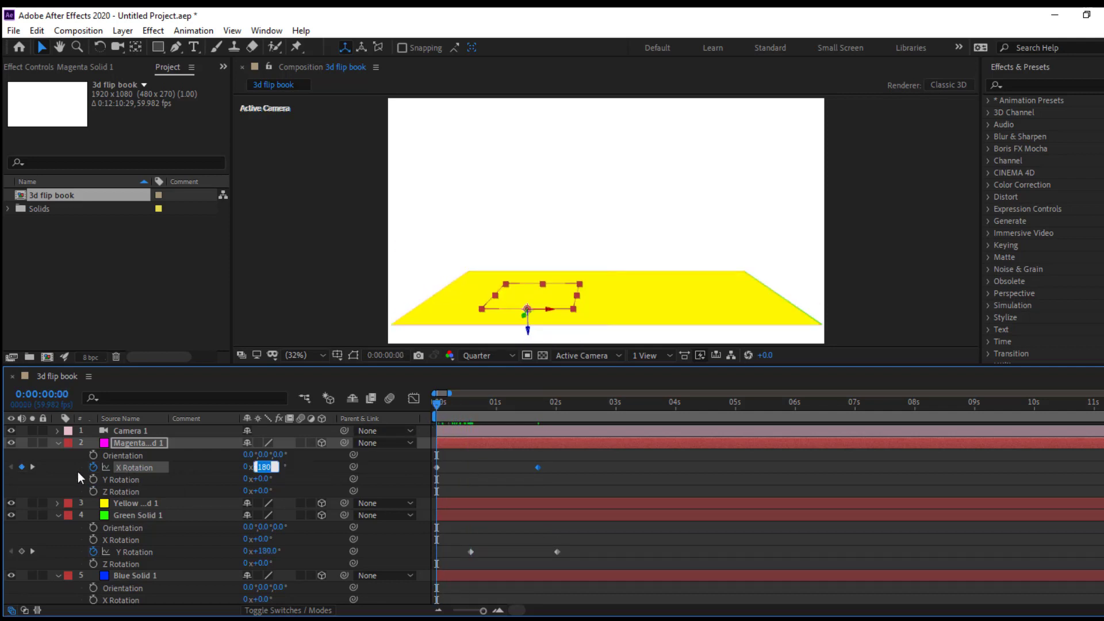
type("0")
key("Return")
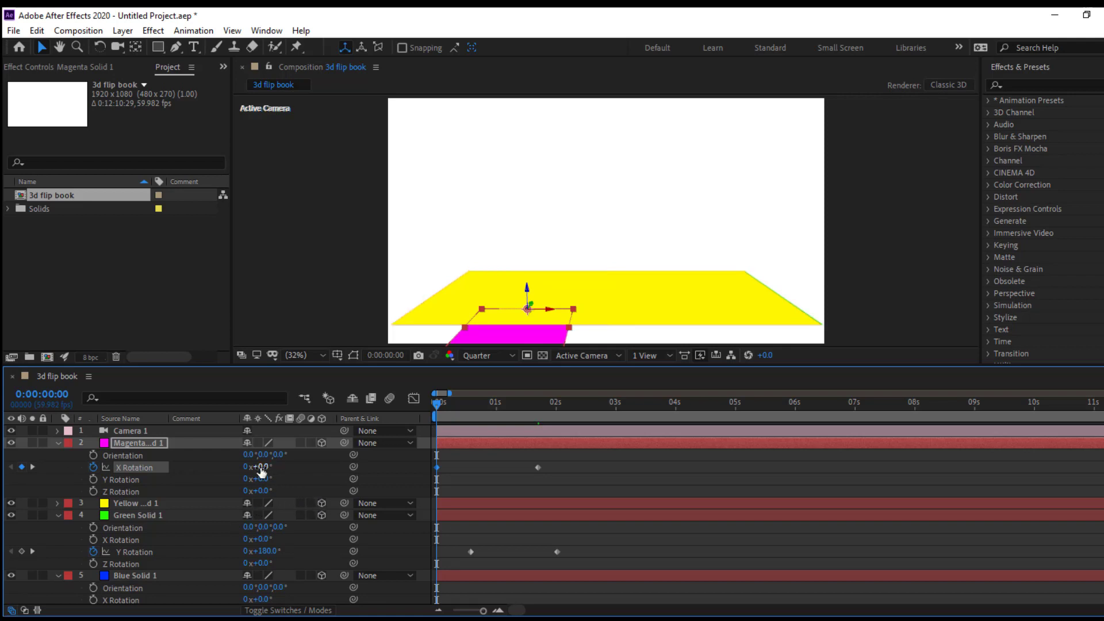
left_click_drag(276, 472, 385, 465)
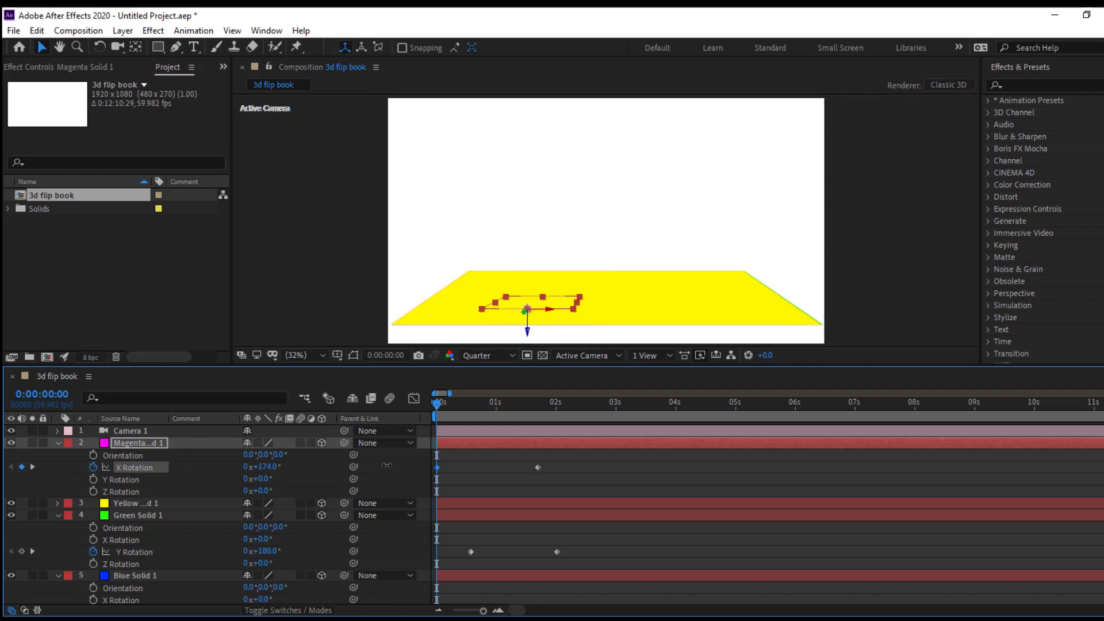
left_click(270, 461)
left_click(282, 467)
type("18")
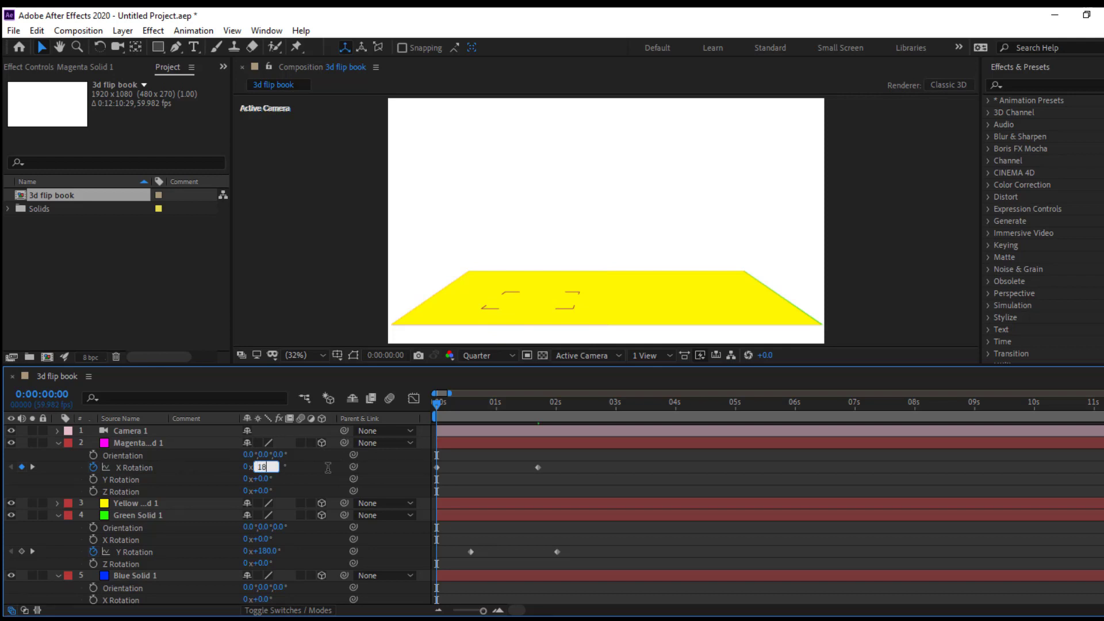
type("0")
key("Return")
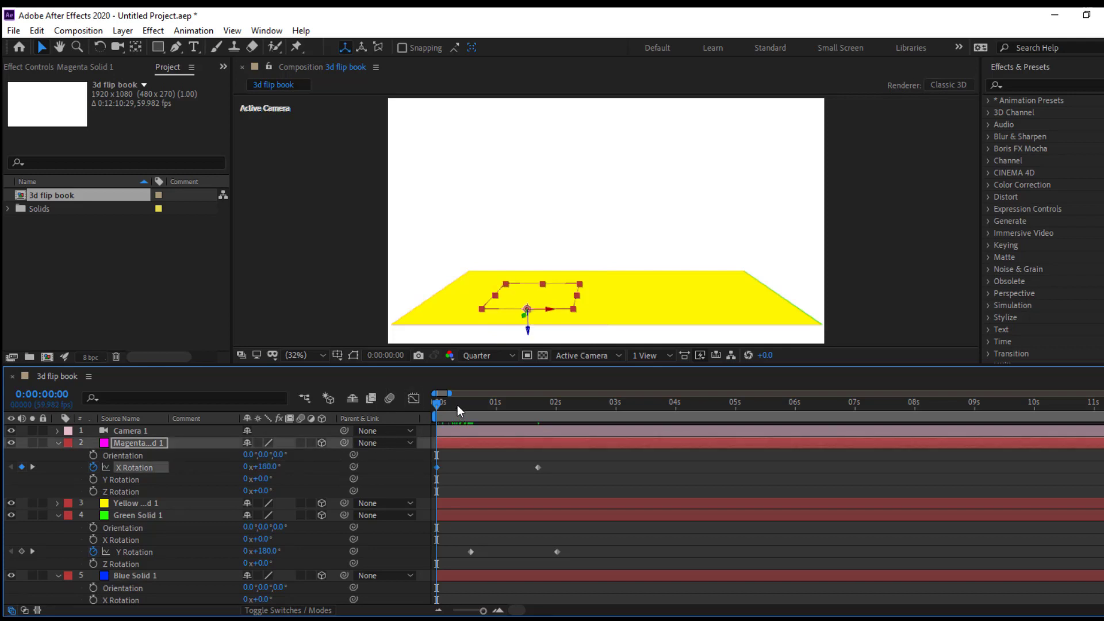
Set the second X Rotation keyframe to 270° so the magenta panel stands upright.
left_click_drag(447, 405, 525, 433)
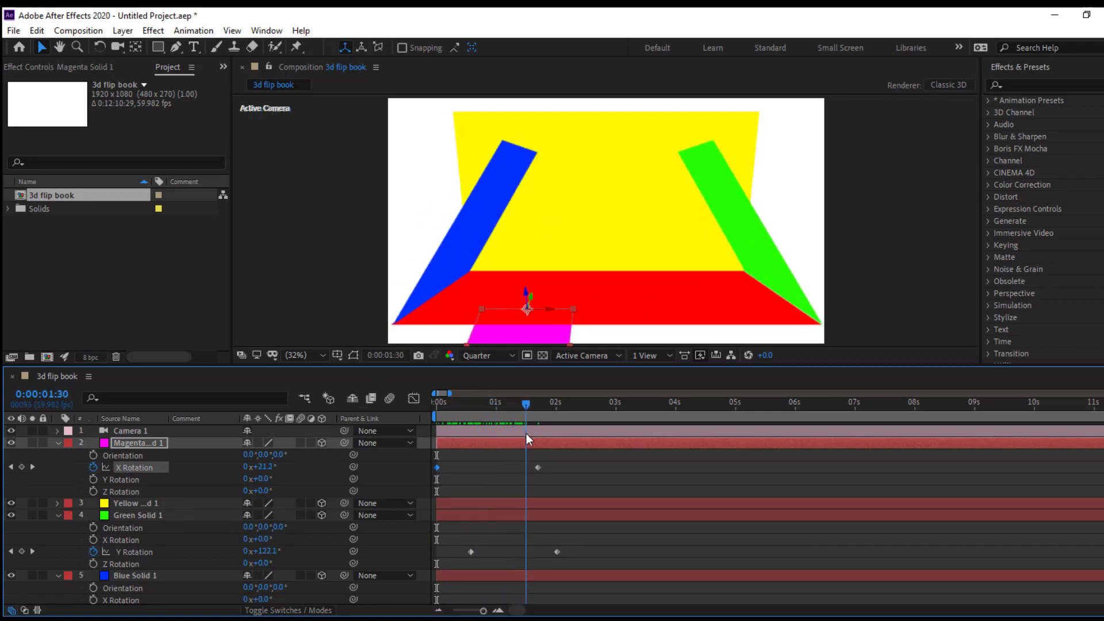
left_click(33, 467)
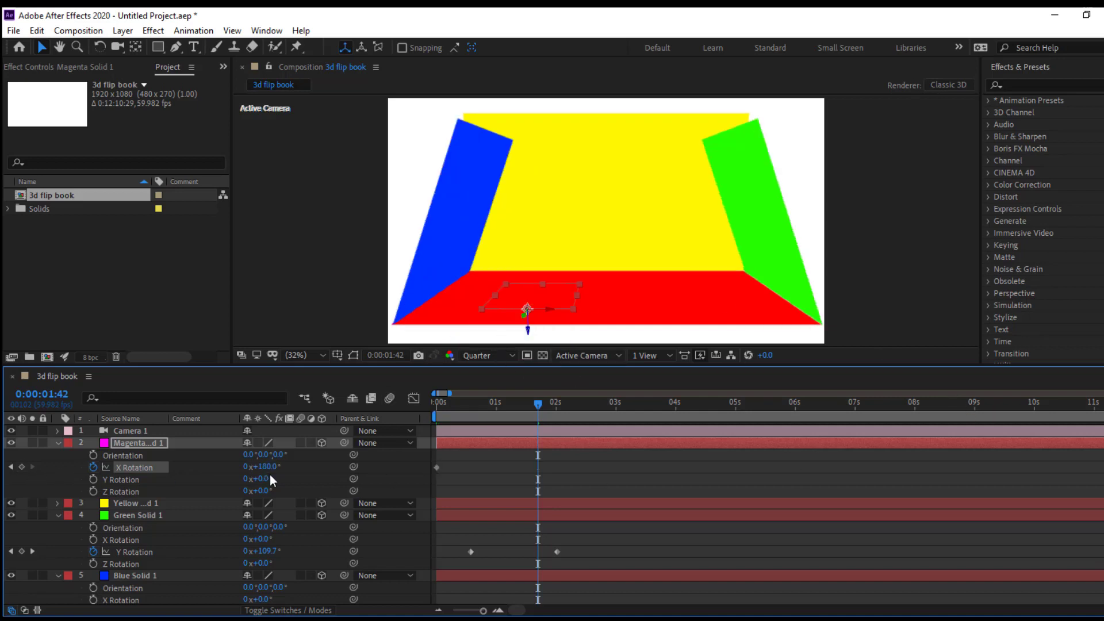
mouse_move(262, 467)
left_mouse_down()
mouse_move(343, 476)
mouse_move(293, 472)
mouse_move(310, 472)
left_mouse_up()
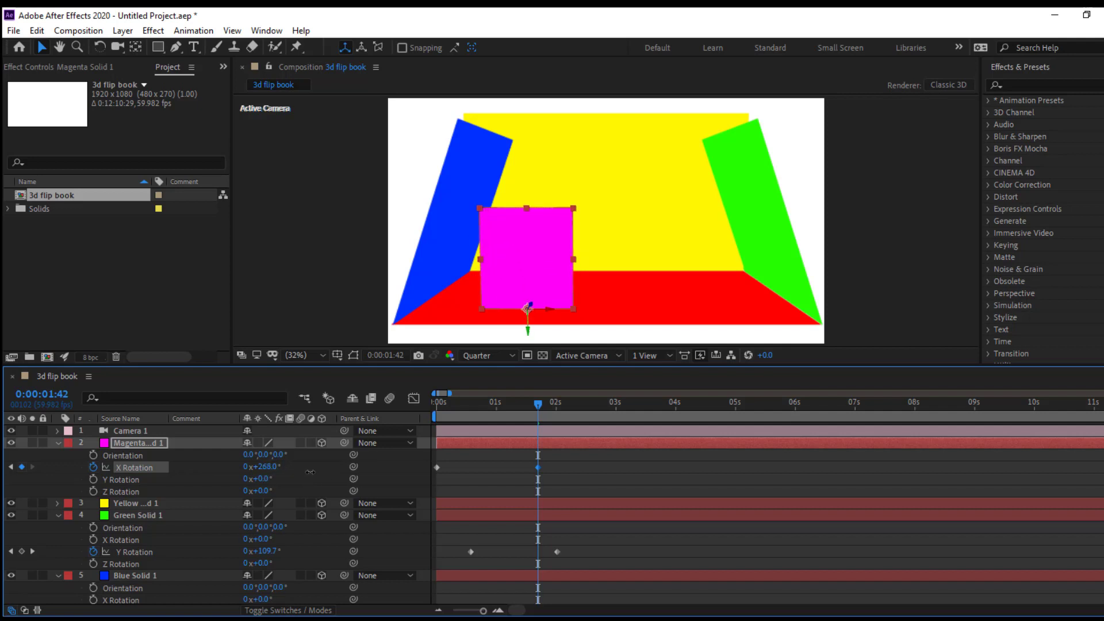
left_click(265, 467)
key("Return")
mouse_move(492, 423)
left_mouse_down()
mouse_move(457, 436)
mouse_move(505, 446)
mouse_move(488, 453)
left_mouse_up()
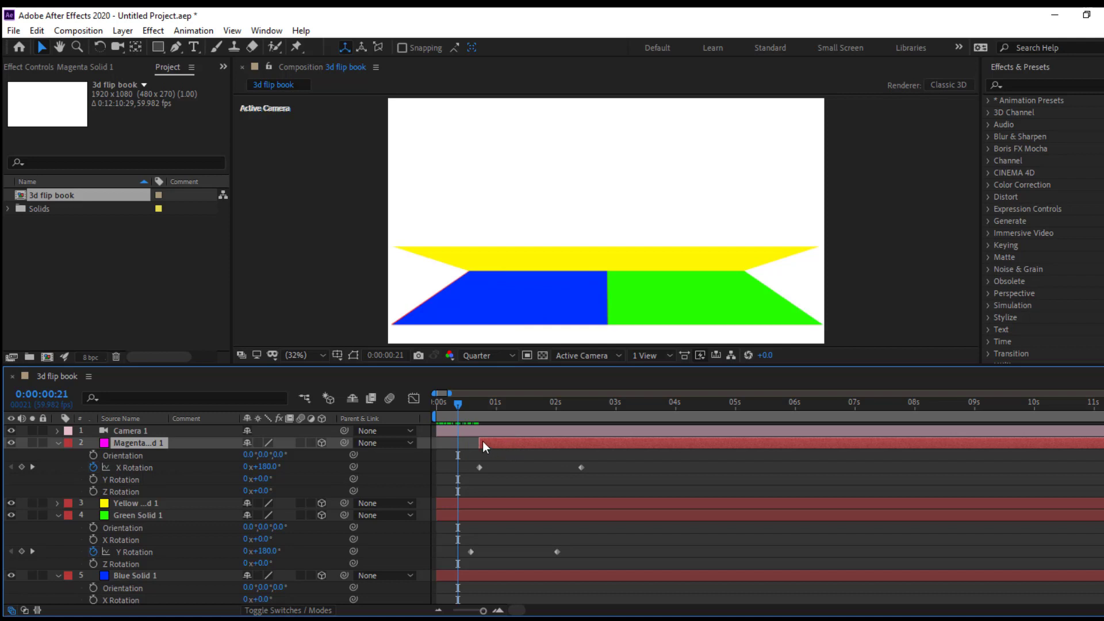
Shift both magenta X Rotation keyframes later, to about 1.1 and 2.8 seconds, and preview.
key("ctrl+z")
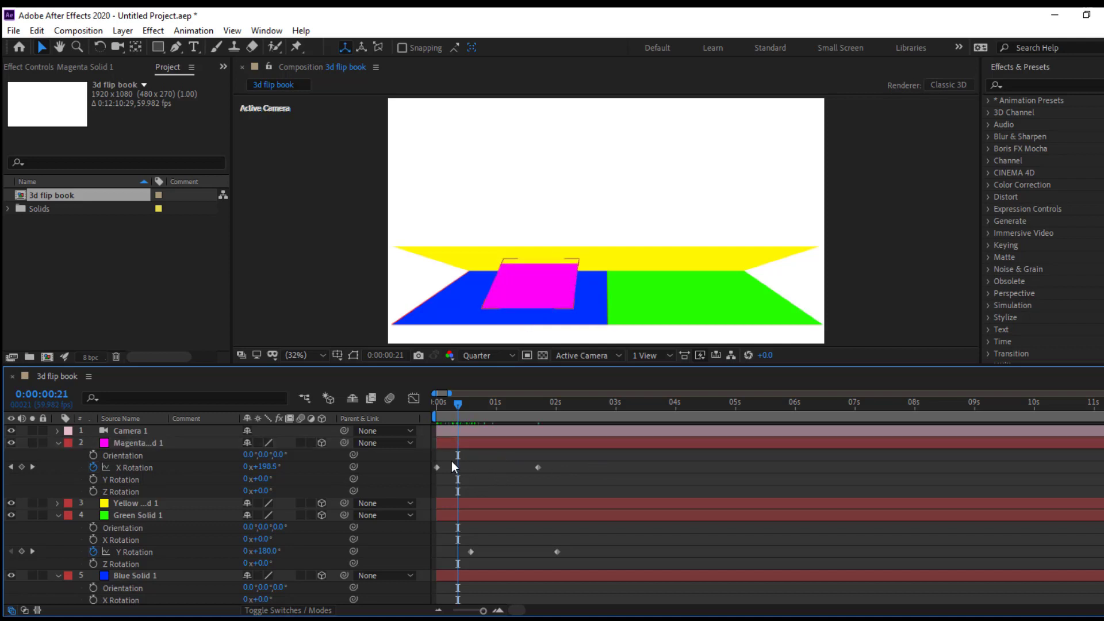
mouse_move(595, 459)
left_mouse_down()
mouse_move(434, 471)
mouse_move(504, 467)
left_mouse_up()
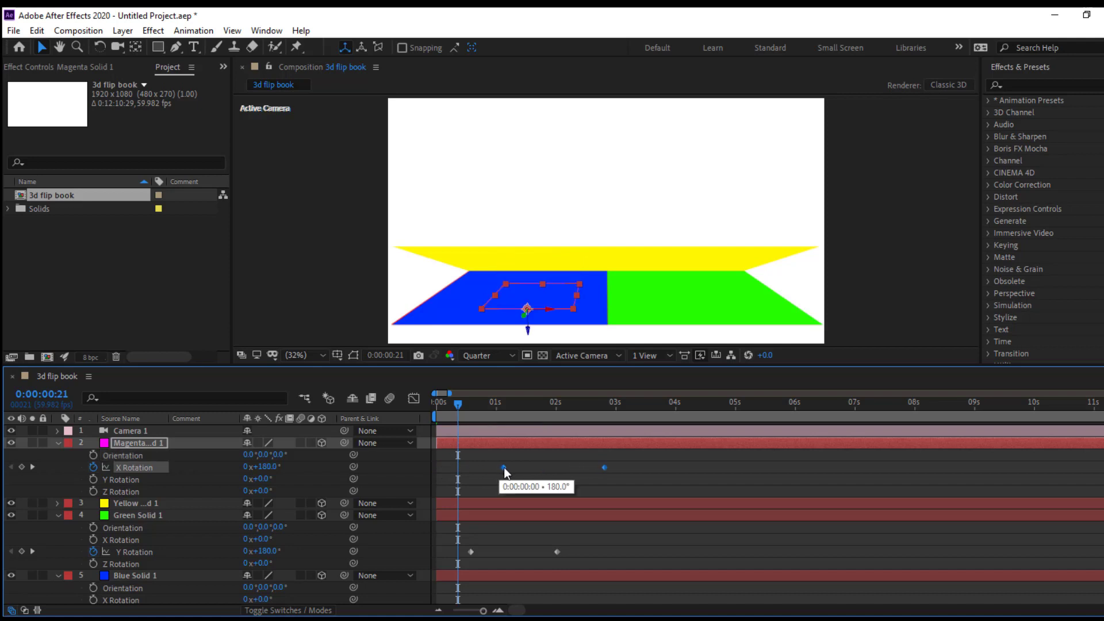
left_click_drag(461, 412, 504, 411)
left_click(527, 331)
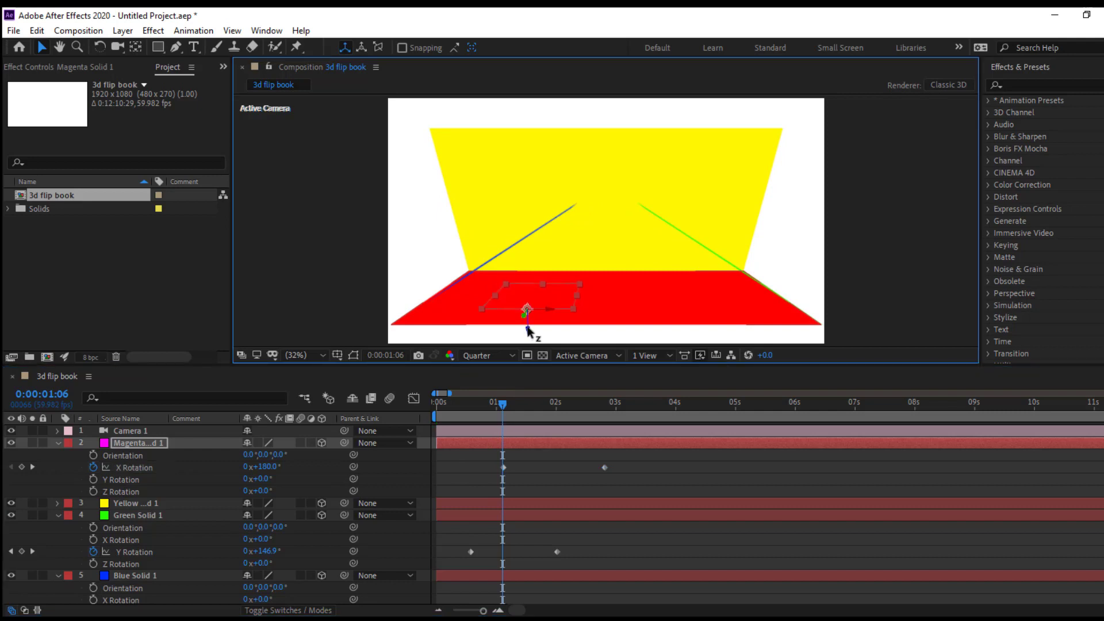
left_click_drag(501, 412, 460, 422)
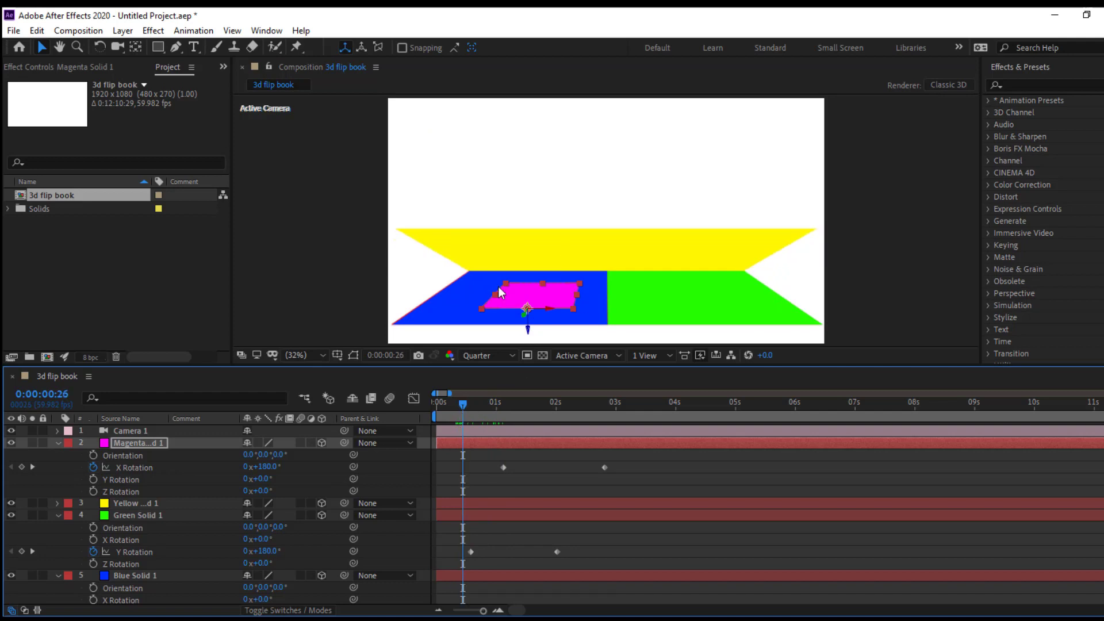
left_click(644, 356)
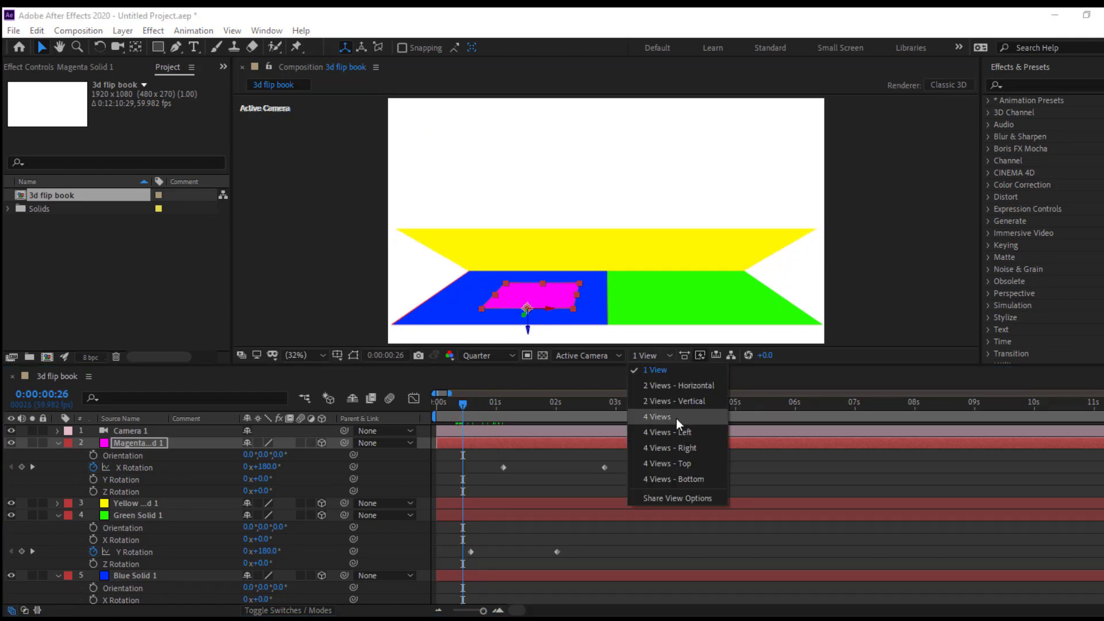
In a 4-view layout, zoom into the Right view and nudge the camera slightly along its Z axis.
left_click(676, 420)
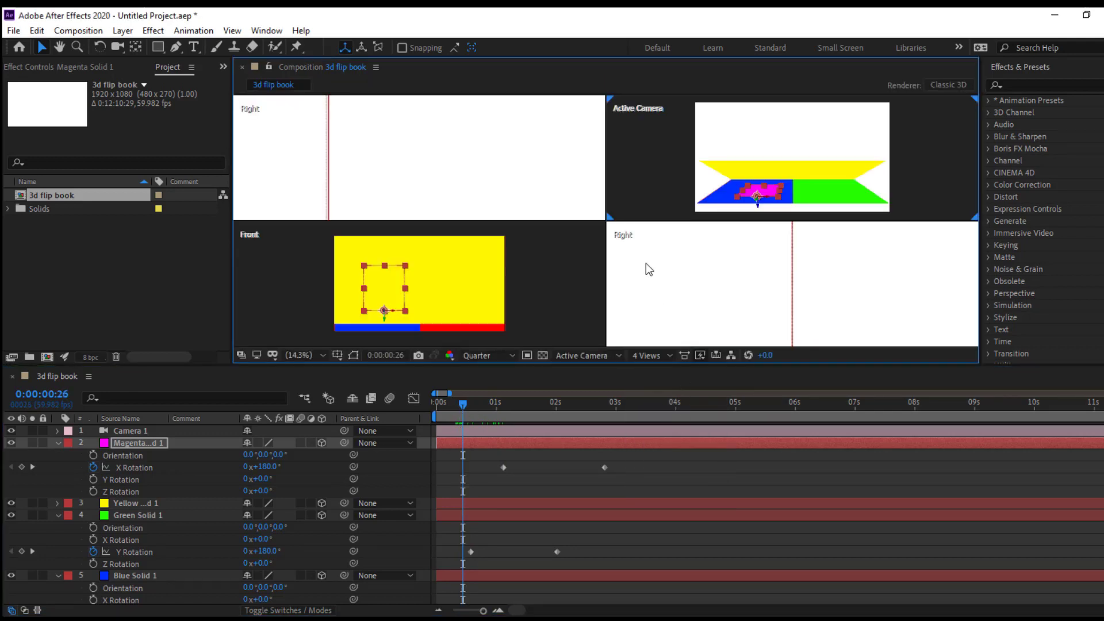
left_click_drag(334, 152, 419, 190)
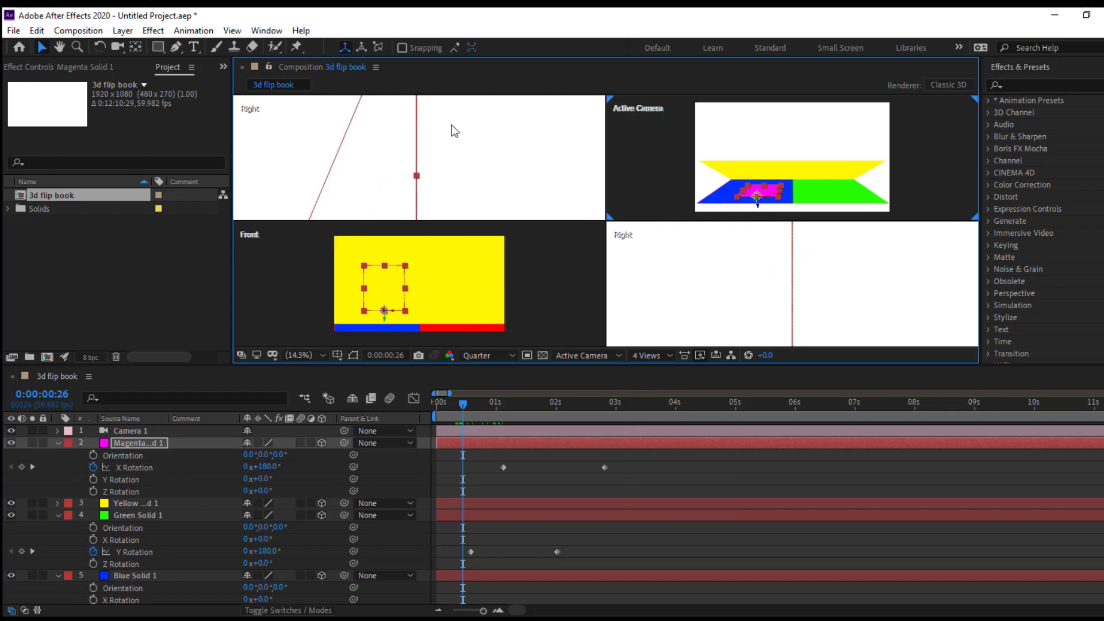
key("h")
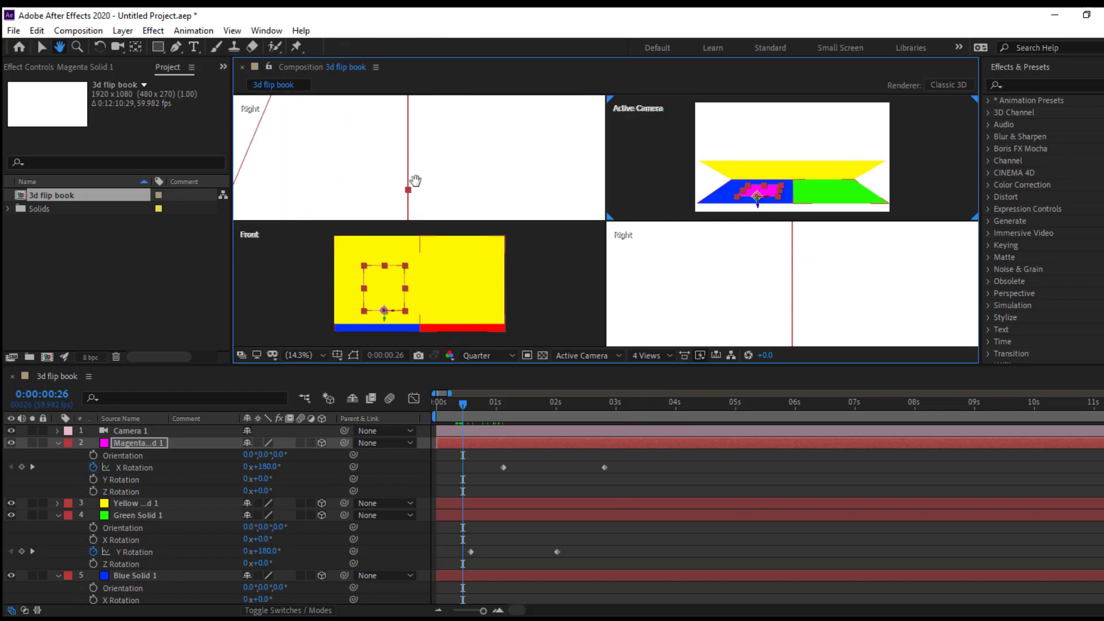
left_click(428, 173)
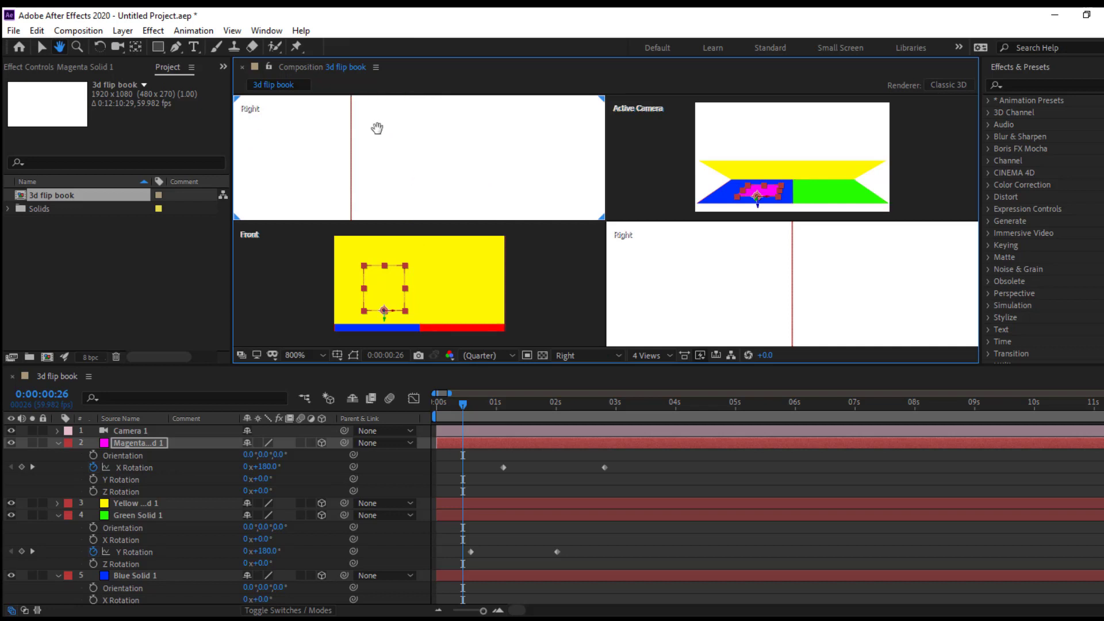
scroll(378, 128, "up", 5)
scroll(437, 175, "up", 1)
key("v")
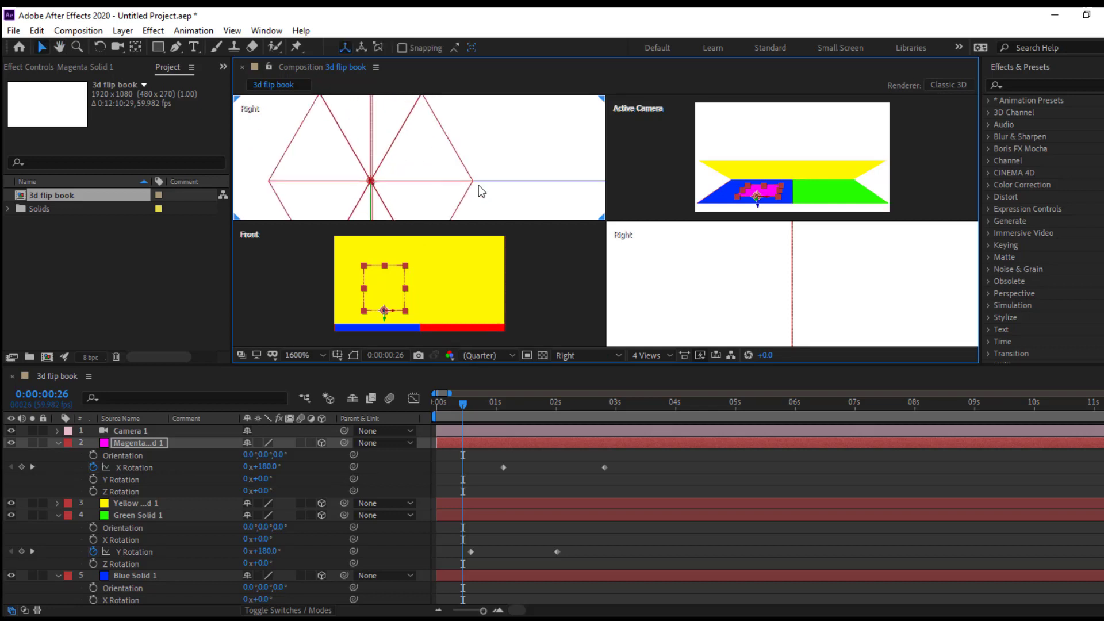
left_click_drag(482, 182, 485, 182)
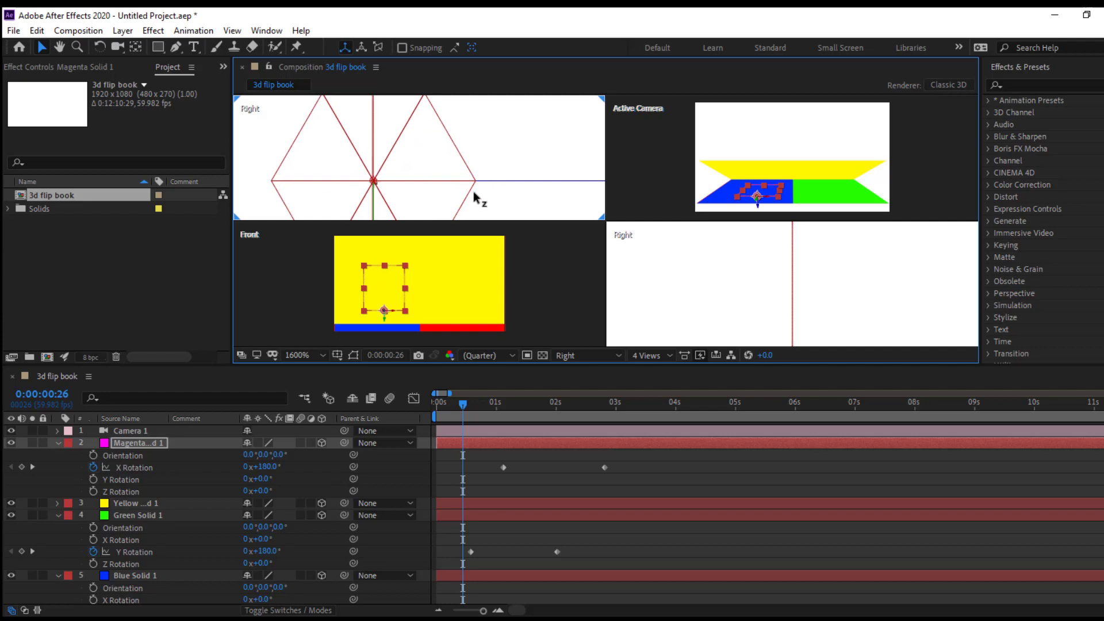
left_click(658, 356)
Return to the single camera view and scrub the timeline to watch the floor, sides and magenta panel fold into a box.
left_click(650, 375)
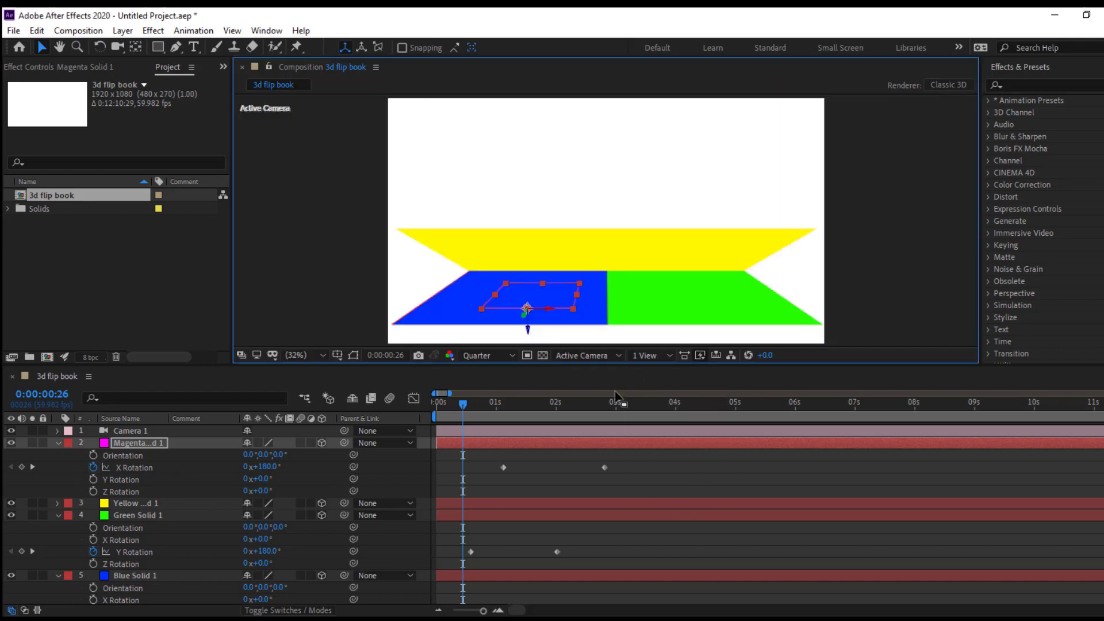
mouse_move(470, 416)
left_mouse_down()
mouse_move(460, 416)
mouse_move(629, 445)
left_mouse_up()
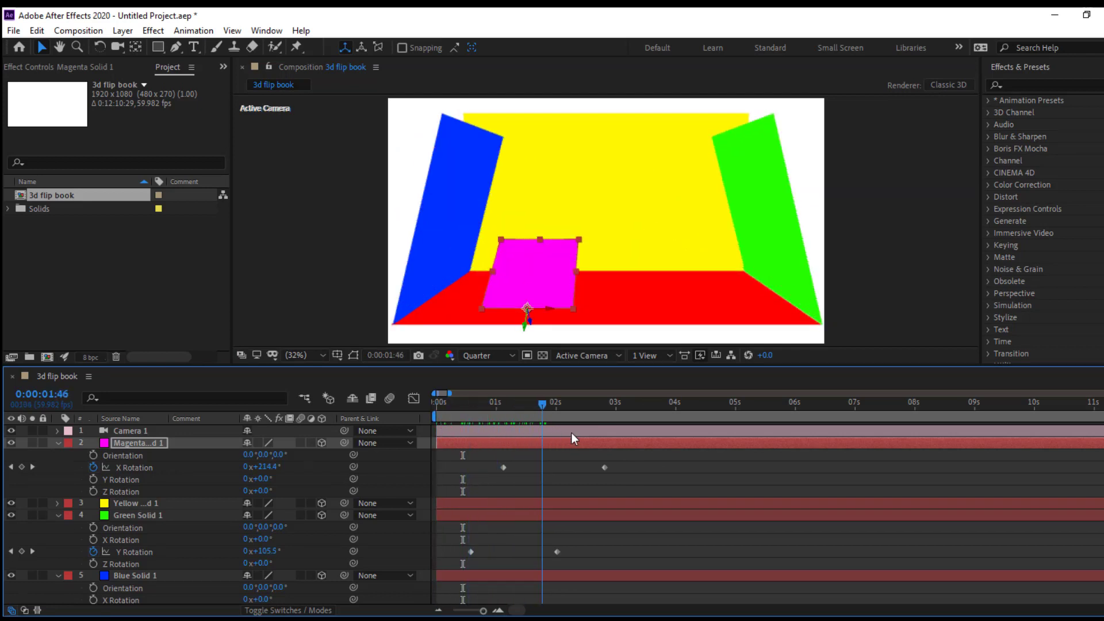
mouse_move(629, 443)
left_mouse_down()
mouse_move(430, 431)
mouse_move(455, 435)
left_mouse_up()
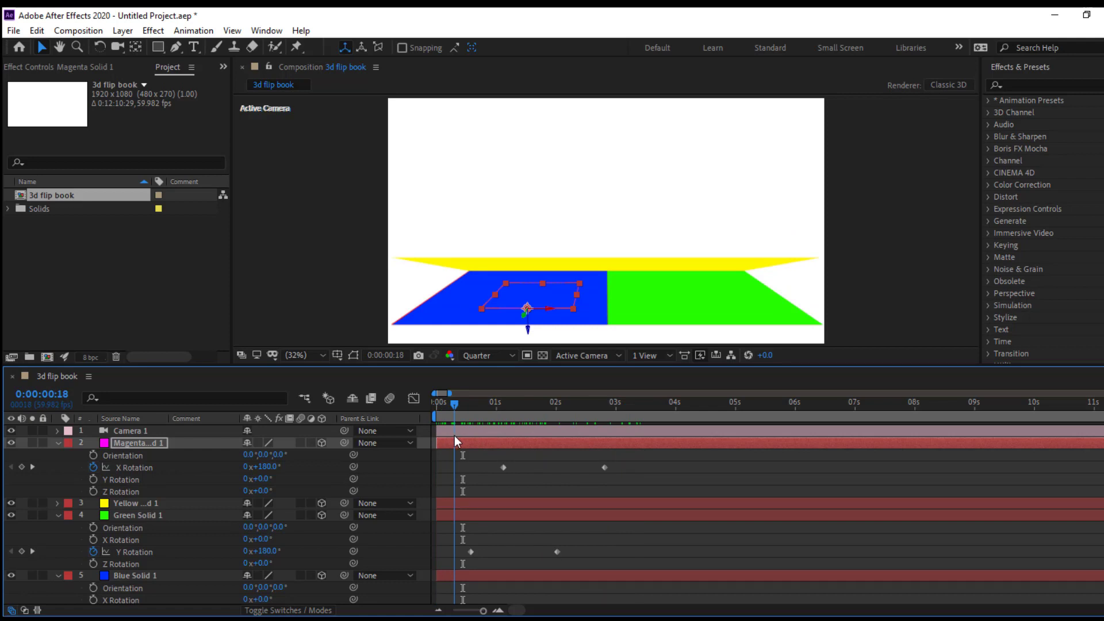
left_click_drag(454, 436, 622, 478)
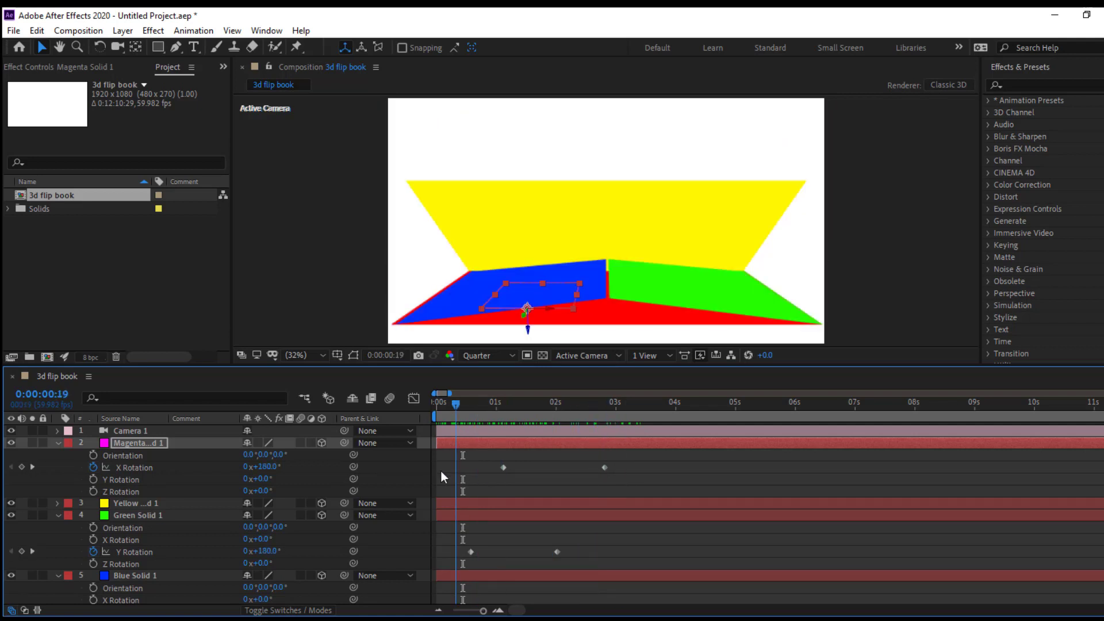
mouse_move(622, 478)
left_mouse_down()
mouse_move(571, 476)
mouse_move(632, 487)
left_mouse_up()
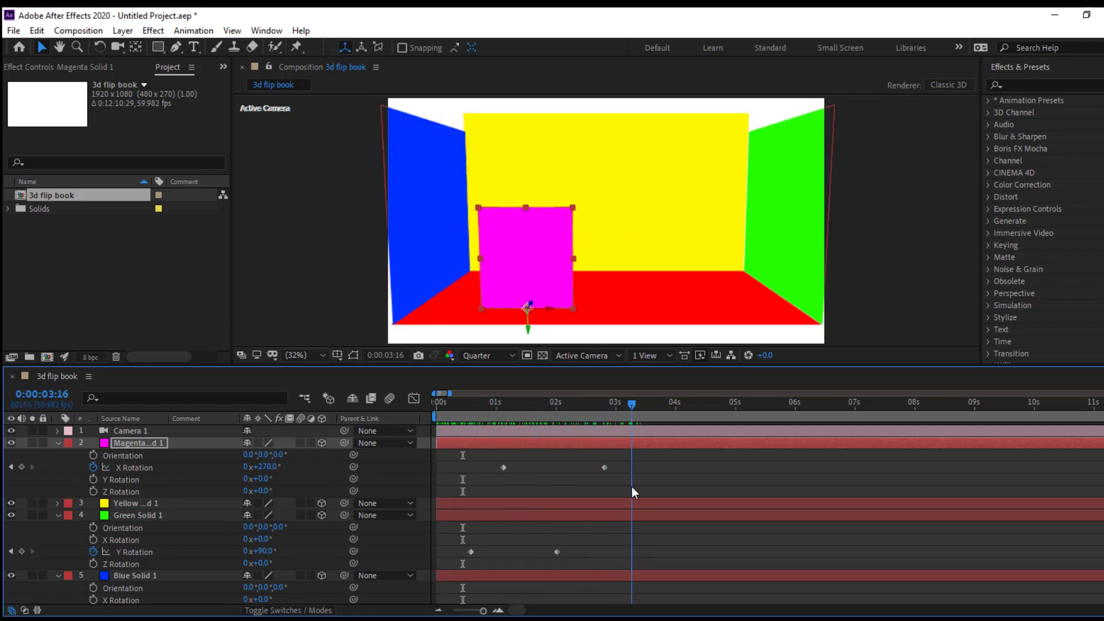
Duplicate the magenta panel layer.
left_click(551, 453)
left_click(552, 441)
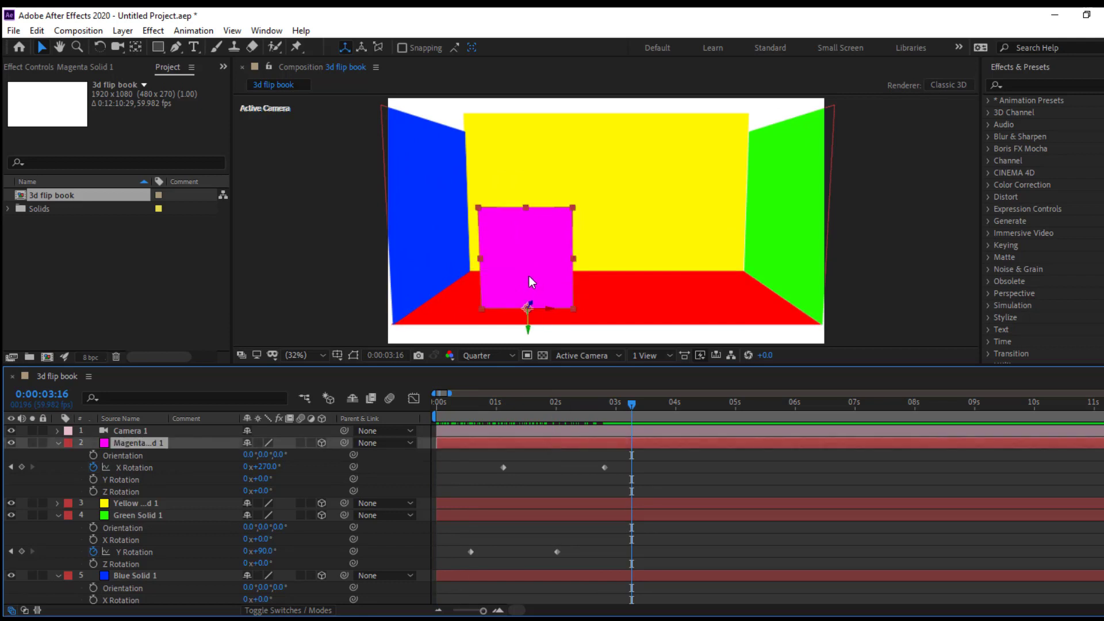
key("ctrl+d")
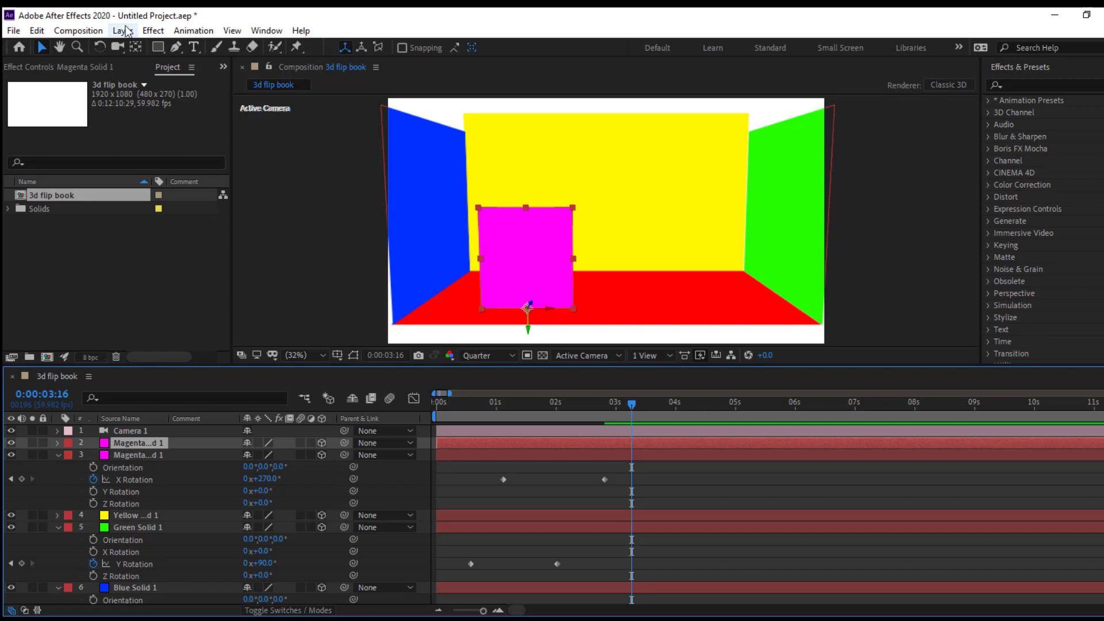
In Solid Settings, change the duplicate's colour from magenta to cyan (00EAFF).
left_click(127, 30)
left_click(143, 64)
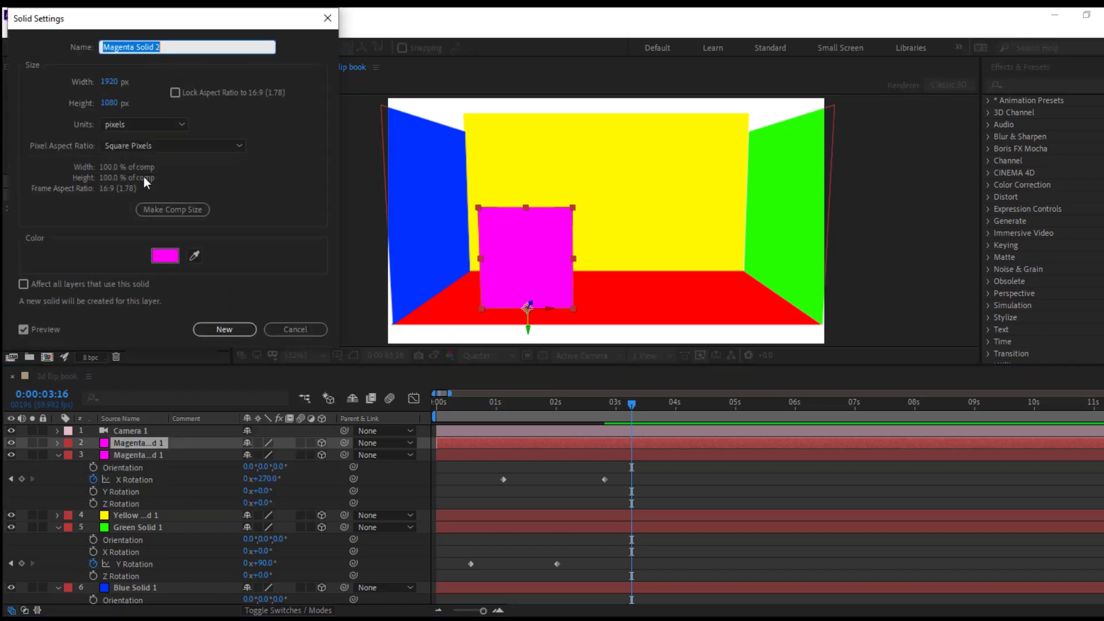
left_click(165, 256)
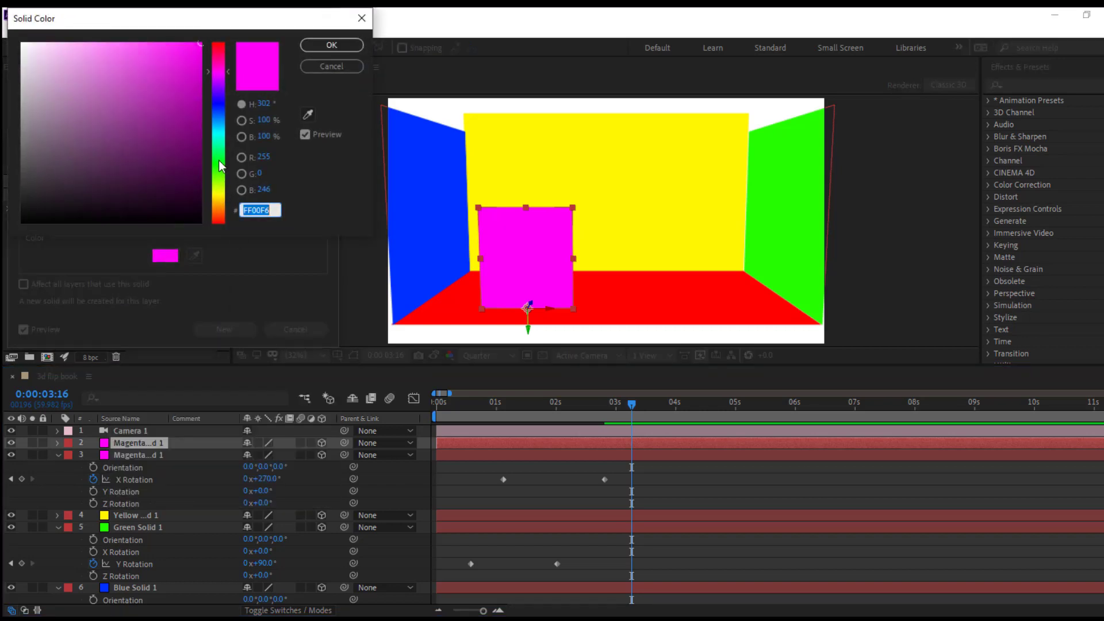
left_click_drag(221, 114, 221, 132)
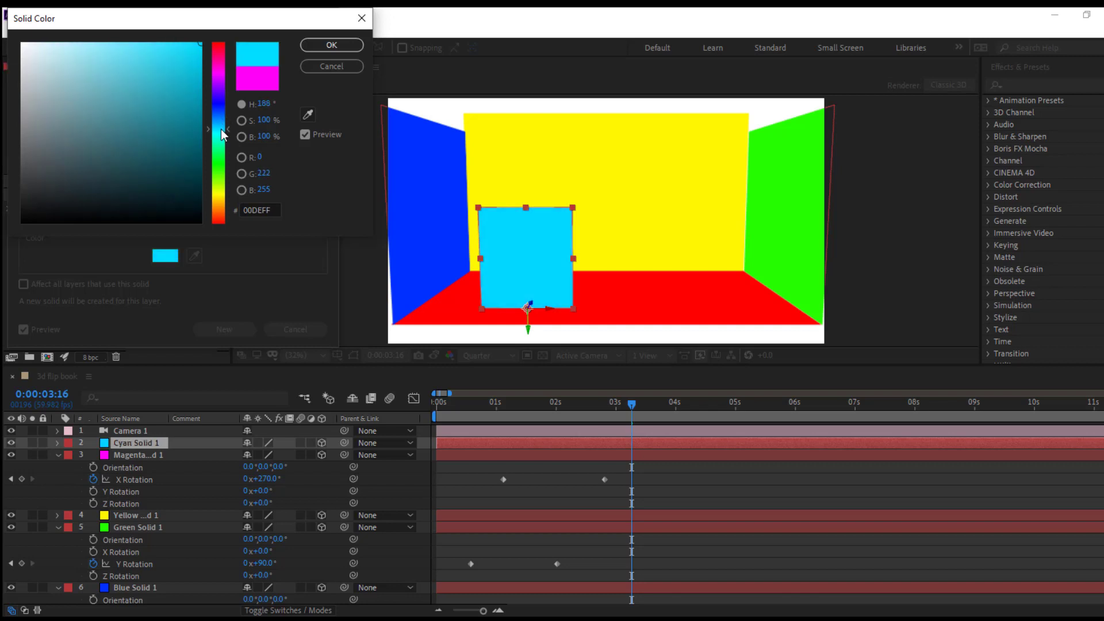
left_click(317, 46)
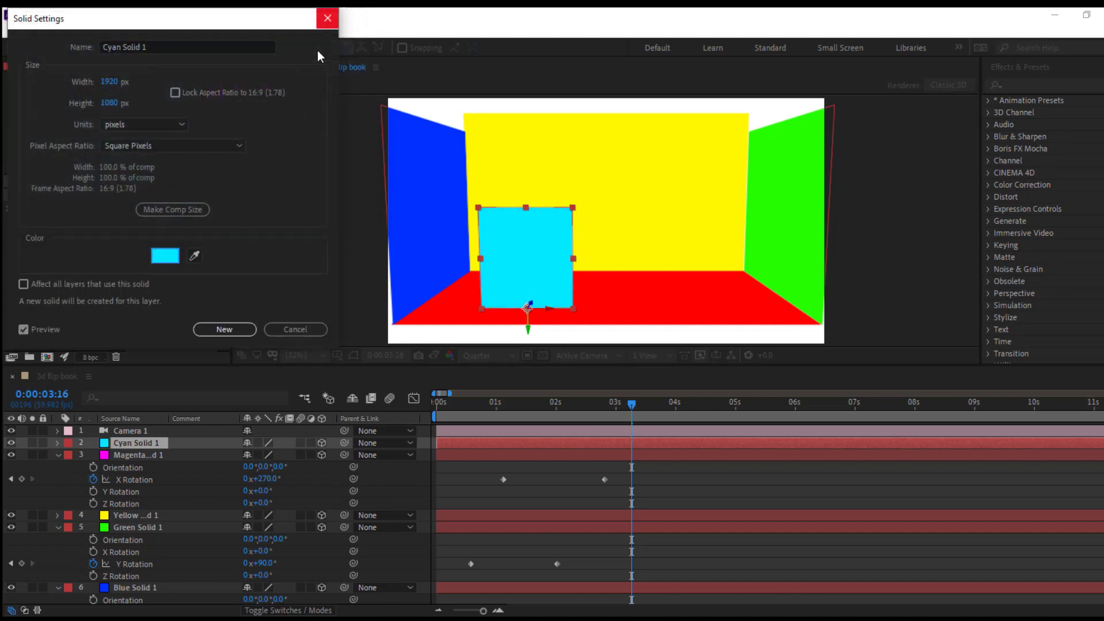
Apply the cyan solid, drag it right along X beside the magenta panel, and scrub to check the flips.
left_click(240, 330)
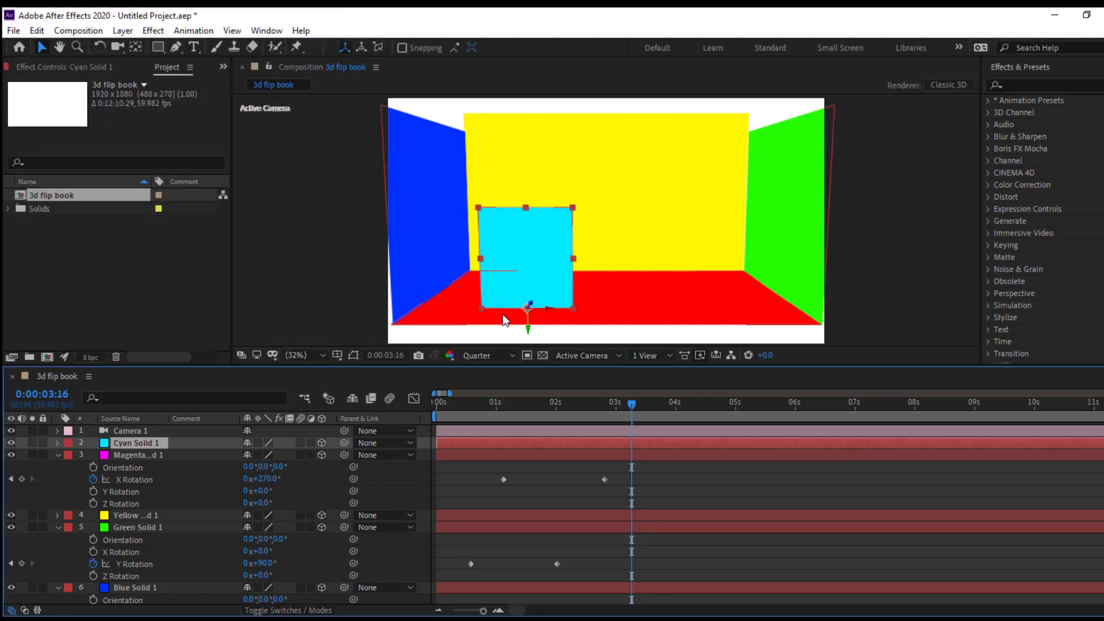
left_click_drag(546, 309, 731, 317)
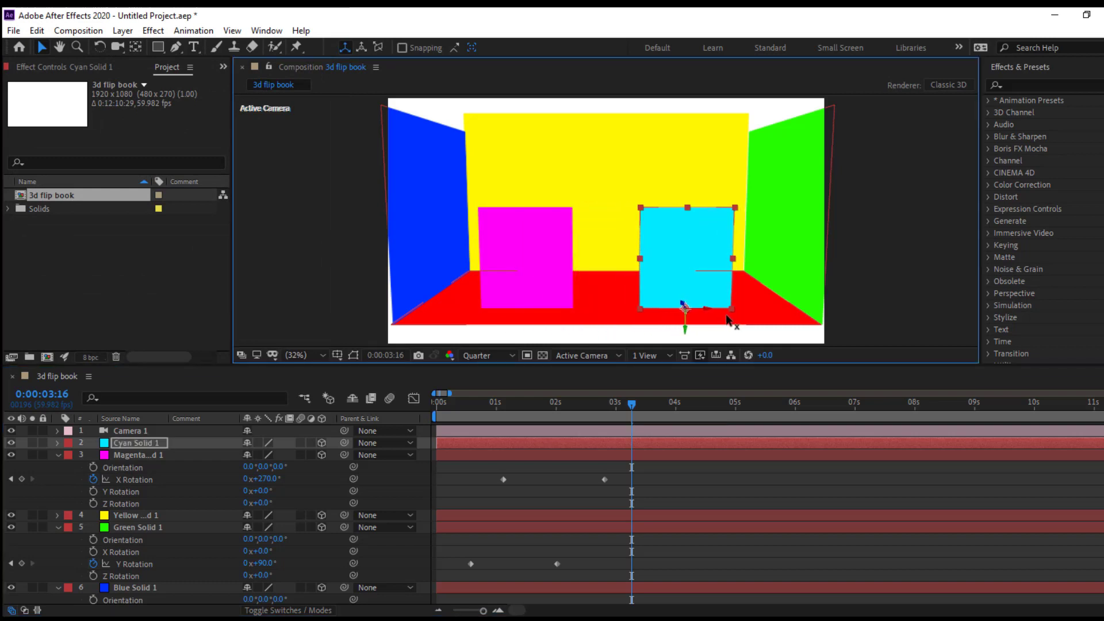
left_click(525, 405)
mouse_move(492, 427)
left_mouse_down()
mouse_move(484, 453)
mouse_move(419, 464)
mouse_move(664, 467)
left_mouse_up()
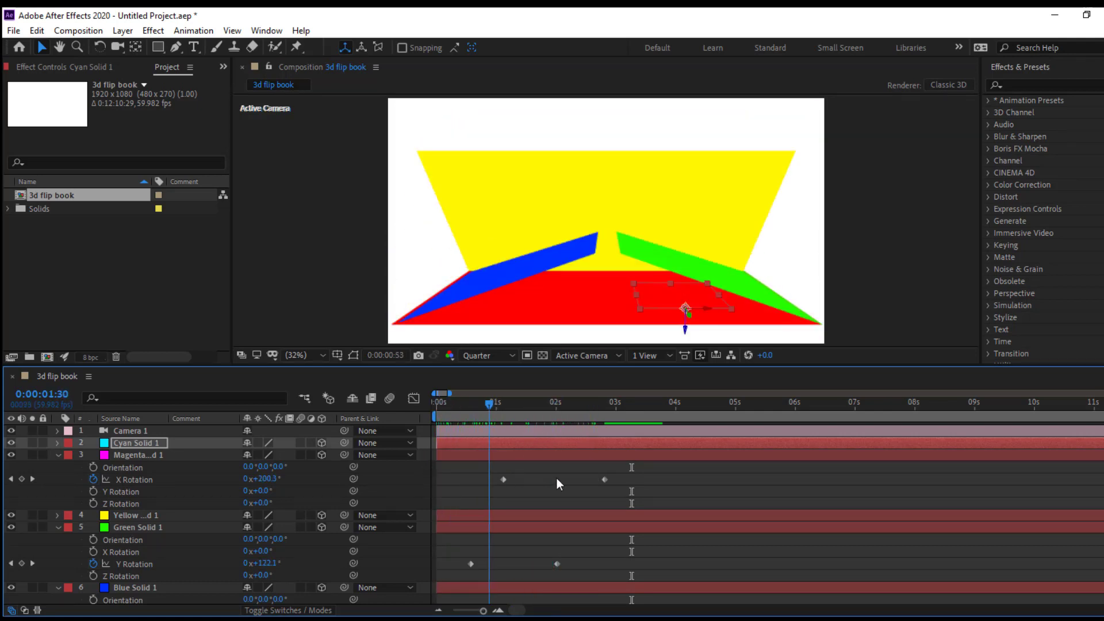
left_click_drag(563, 465, 665, 461)
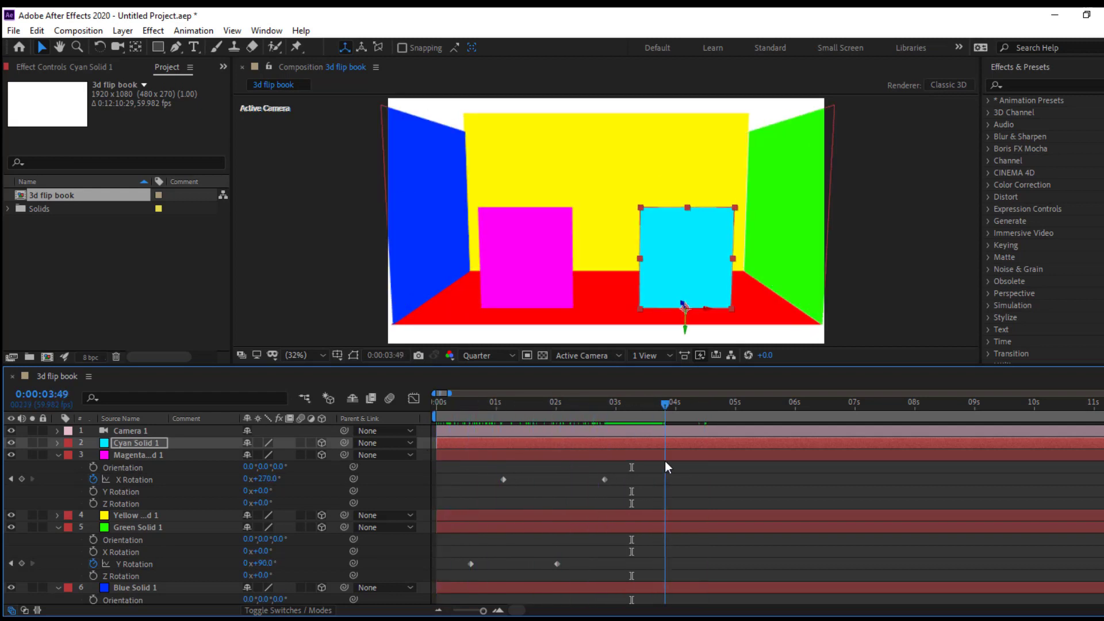
left_click(604, 479)
left_click(634, 490)
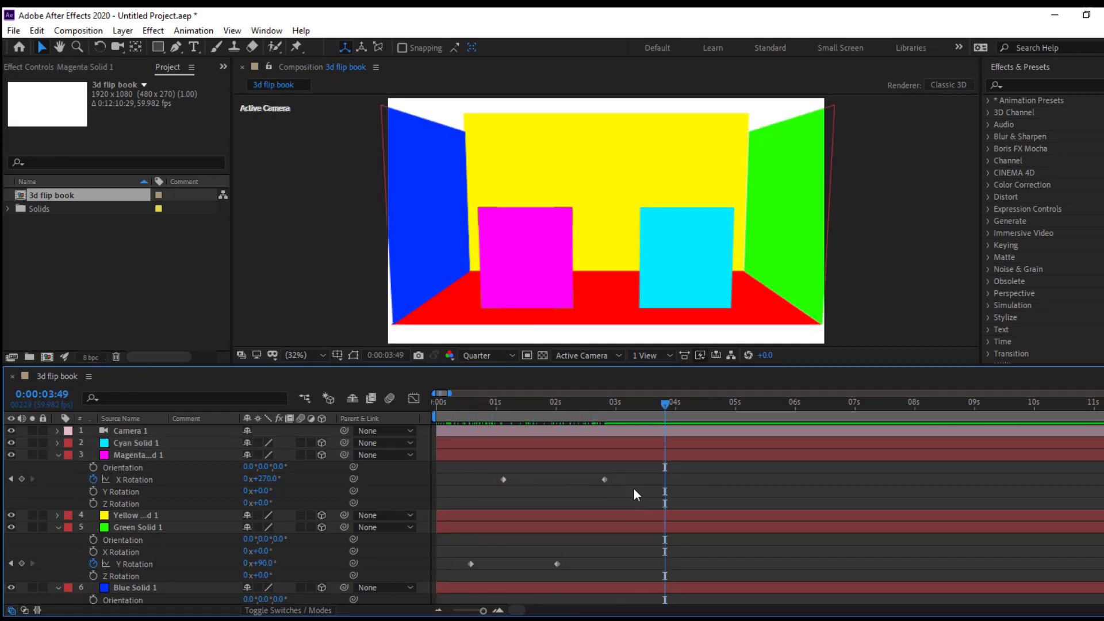
Collapse all layer properties and preview the animation from the start, stopping at 2:25.
key("u")
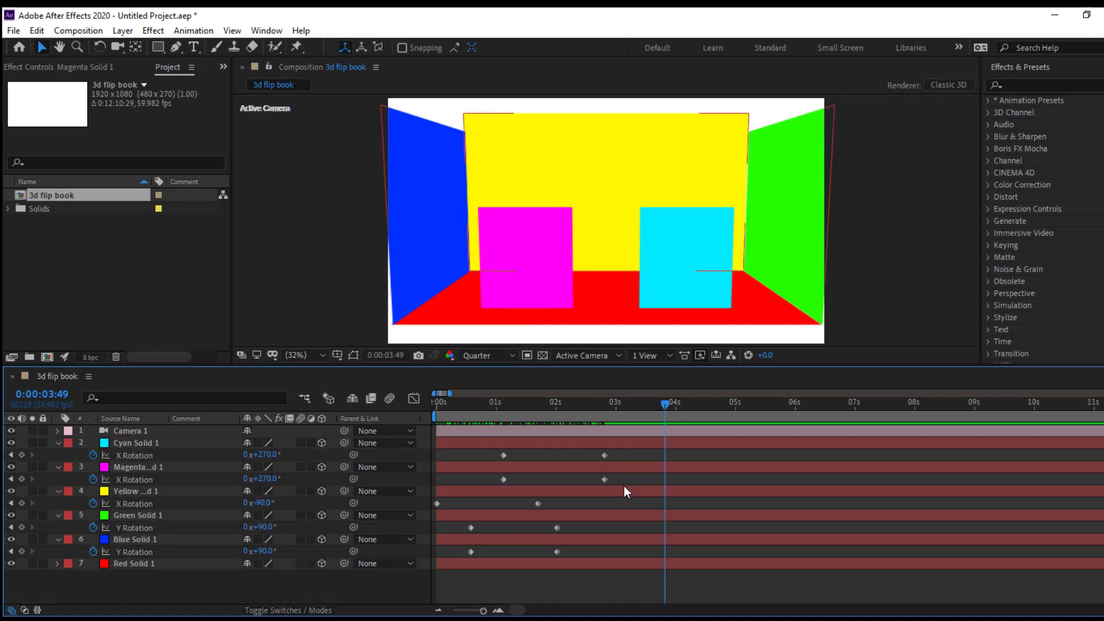
key("u")
key("Home")
key("space")
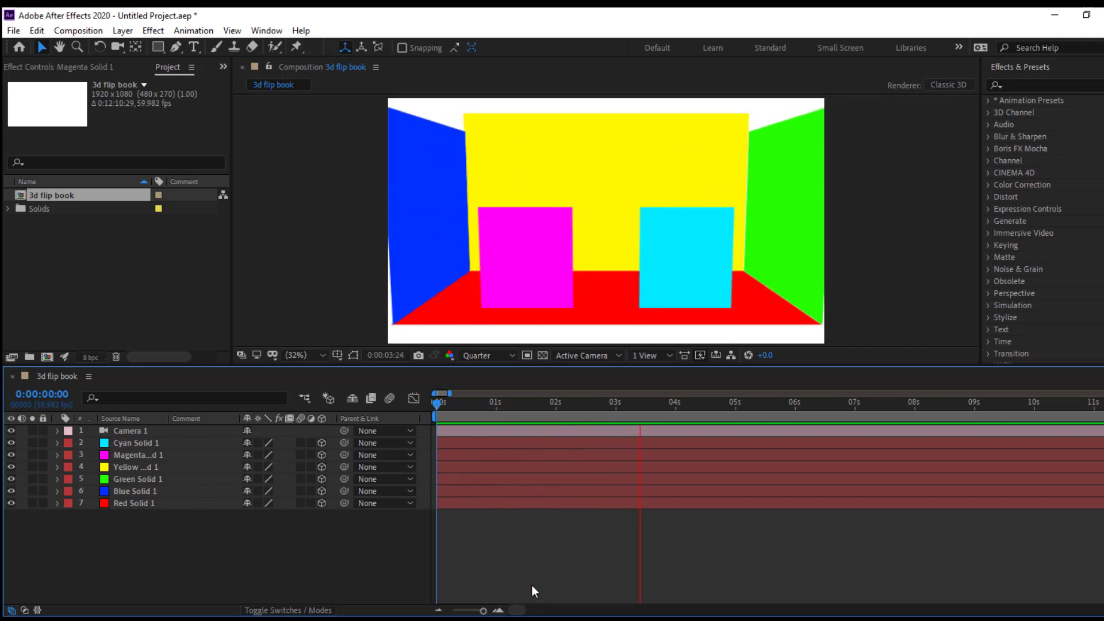
left_click_drag(454, 405, 521, 405)
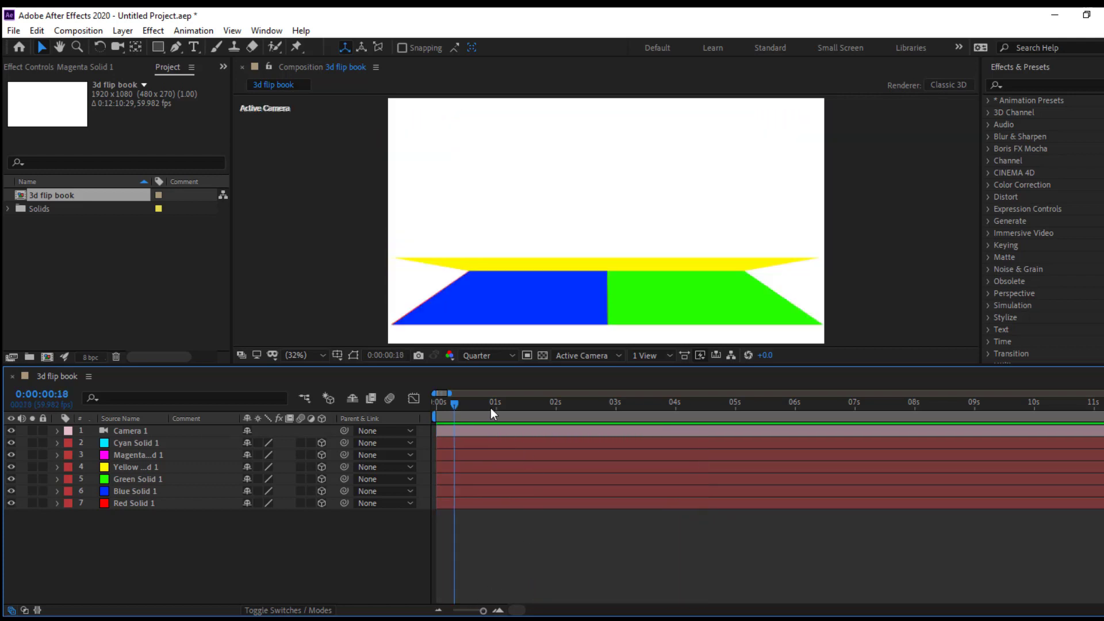
left_click(582, 403)
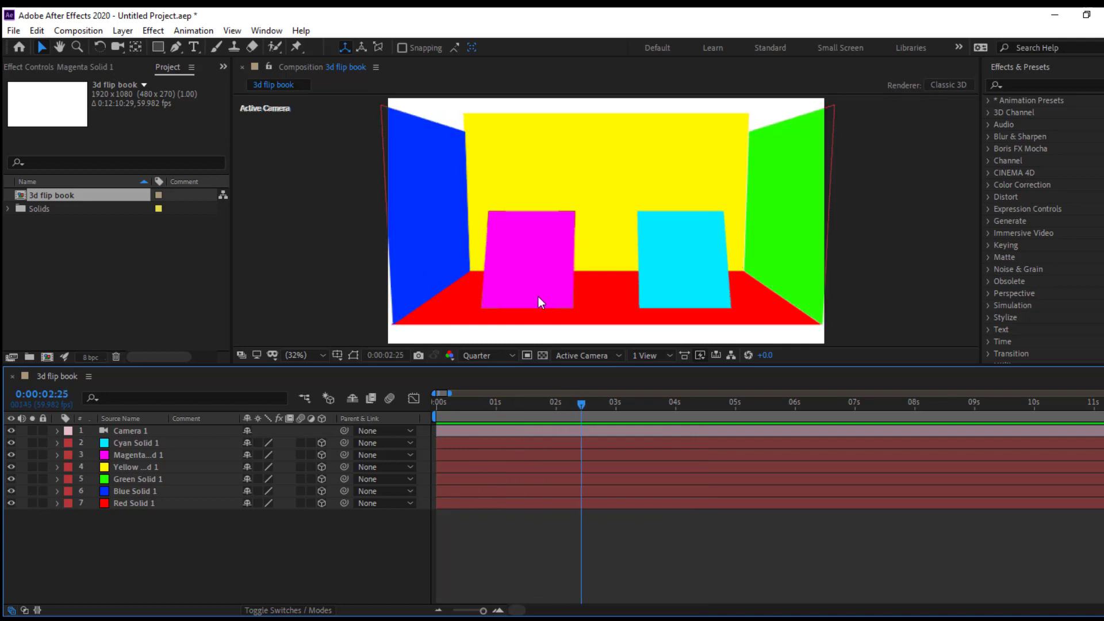
left_click(132, 443)
Reveal both panels' X Rotation keyframes, move the end keyframes to 2:25, and preview the flip.
left_click(133, 455, "ctrl")
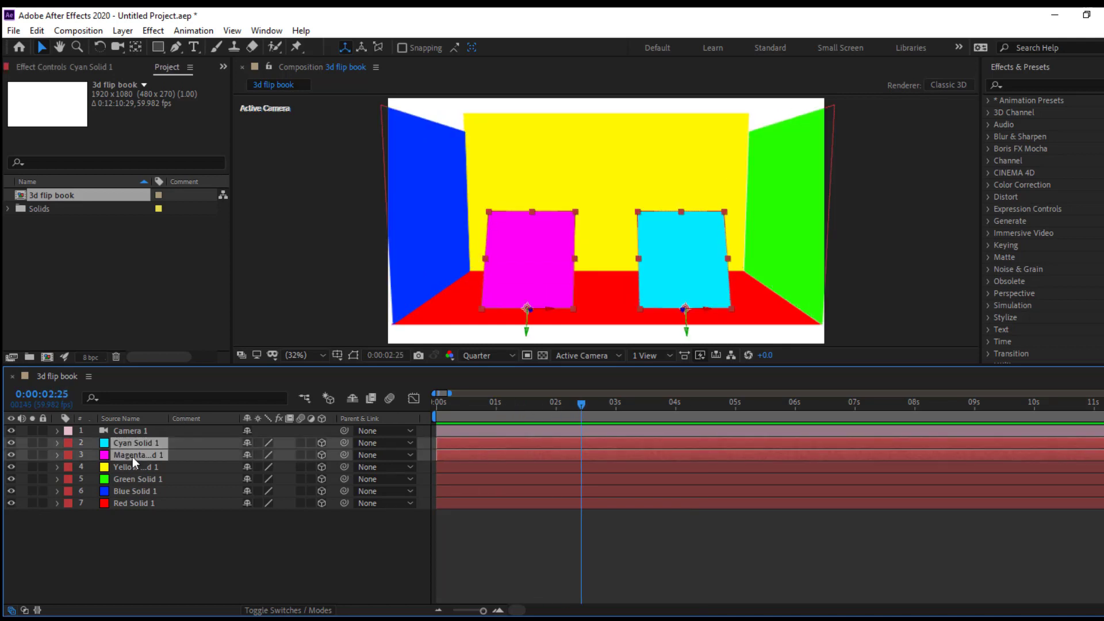
key("u")
mouse_move(598, 452)
left_mouse_down()
mouse_move(609, 483)
mouse_move(563, 480)
left_mouse_up()
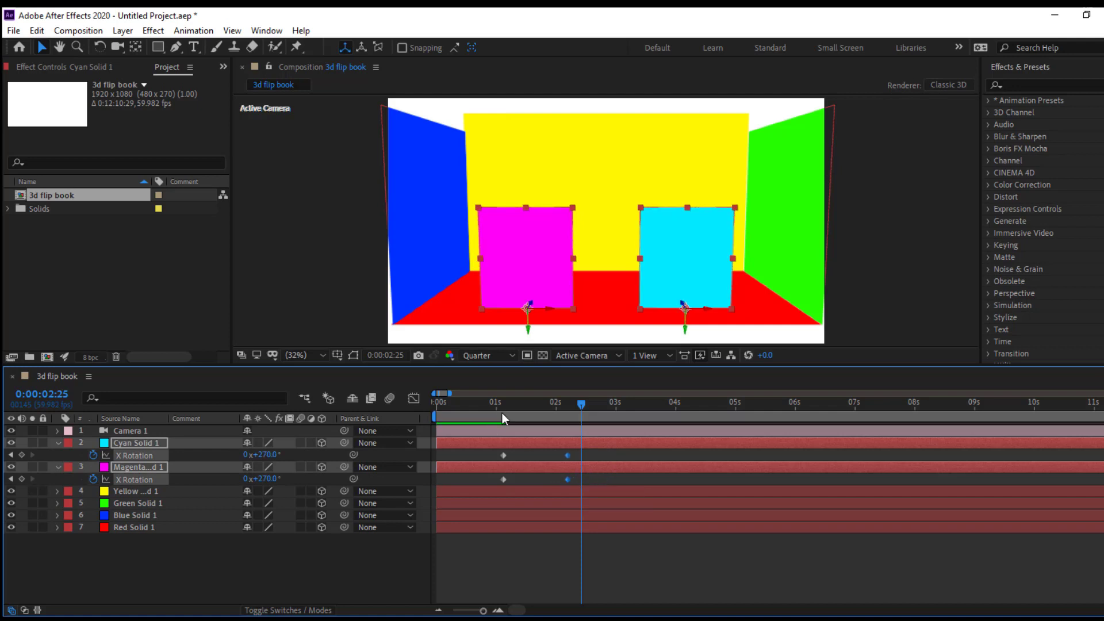
left_click(502, 413)
key("space")
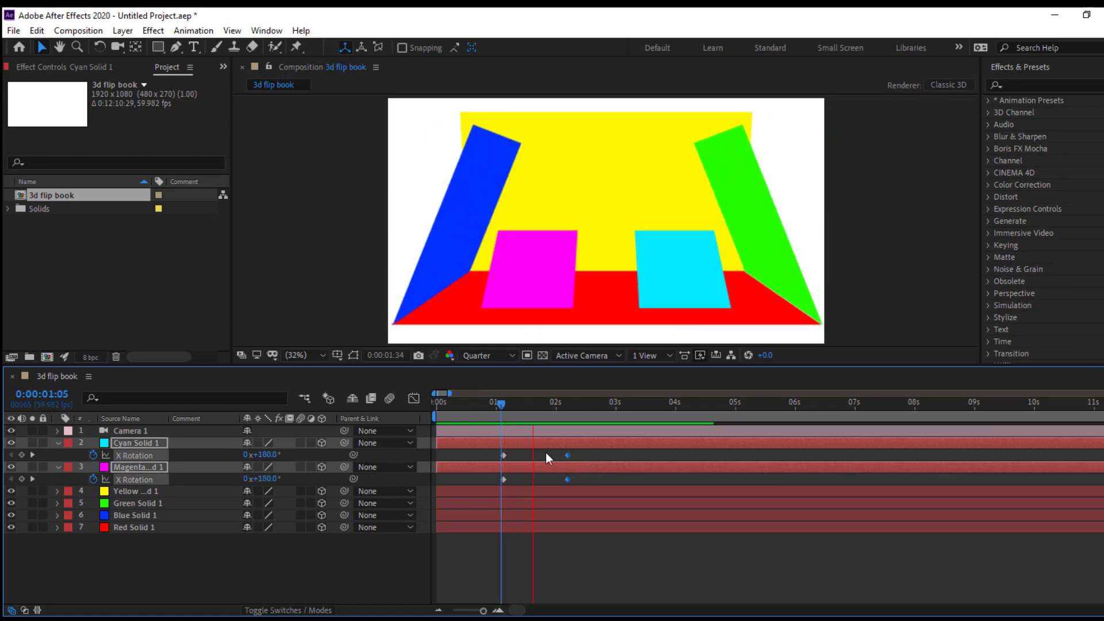
left_click(479, 410)
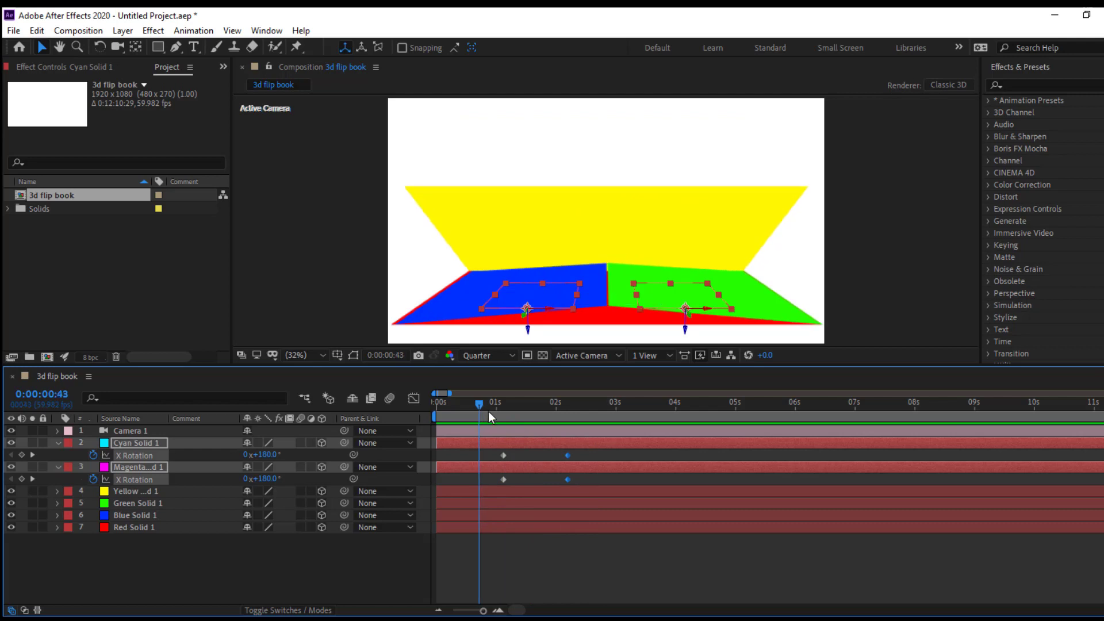
left_click_drag(488, 412, 481, 408)
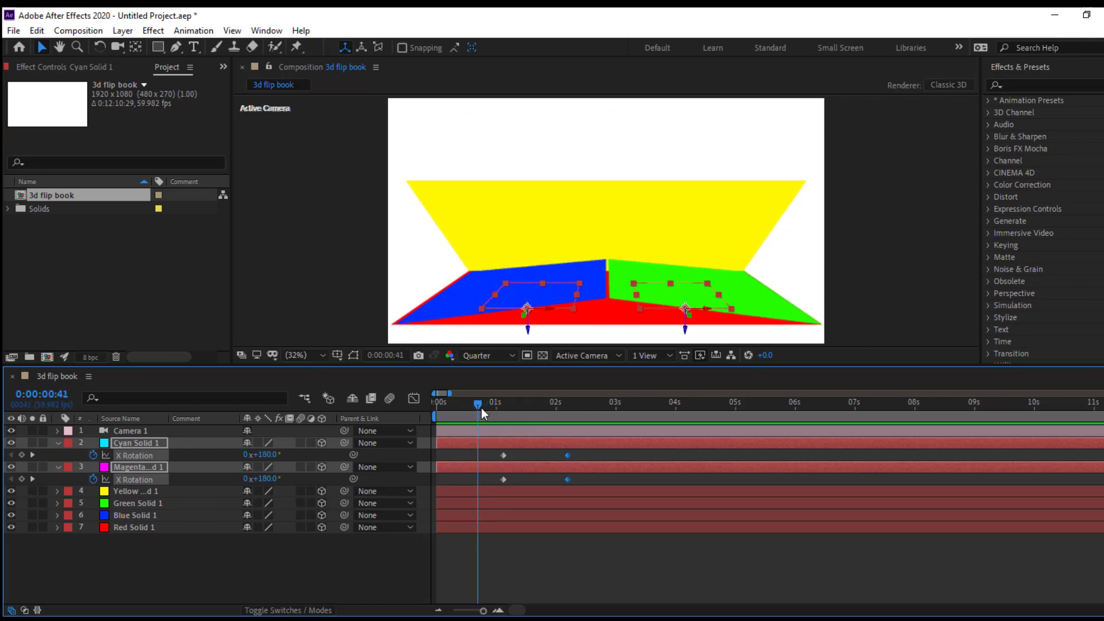
Shift both panels' X Rotation keyframes earlier so 270° lands near 1:45, preview, then collapse the rows.
mouse_move(484, 452)
left_mouse_down()
mouse_move(570, 477)
mouse_move(541, 479)
left_mouse_up()
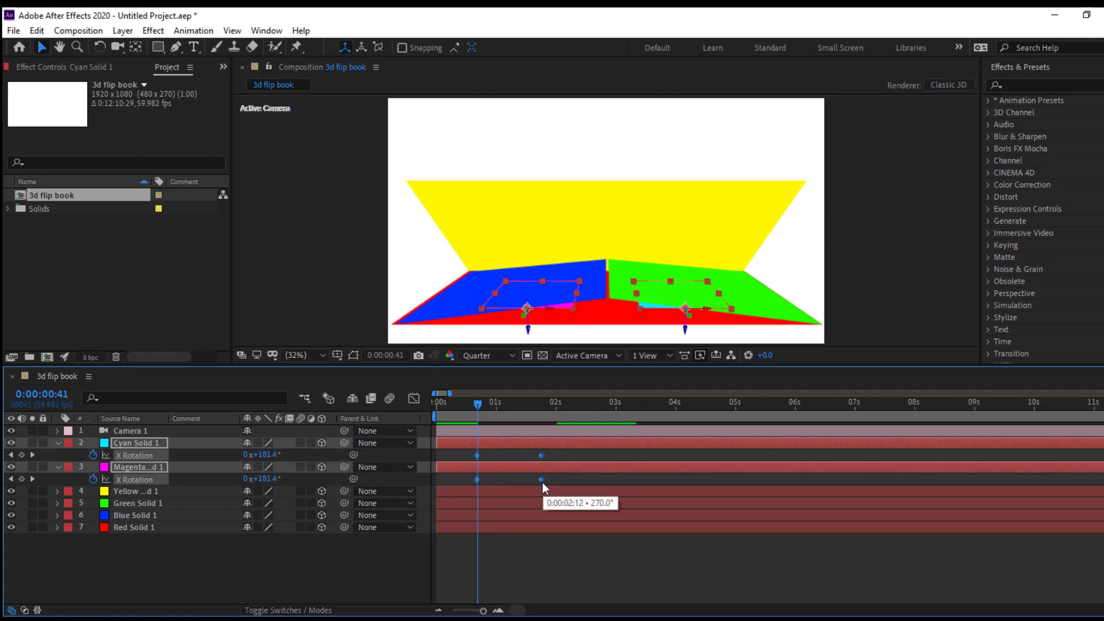
left_click(463, 404)
left_click_drag(464, 406, 488, 407)
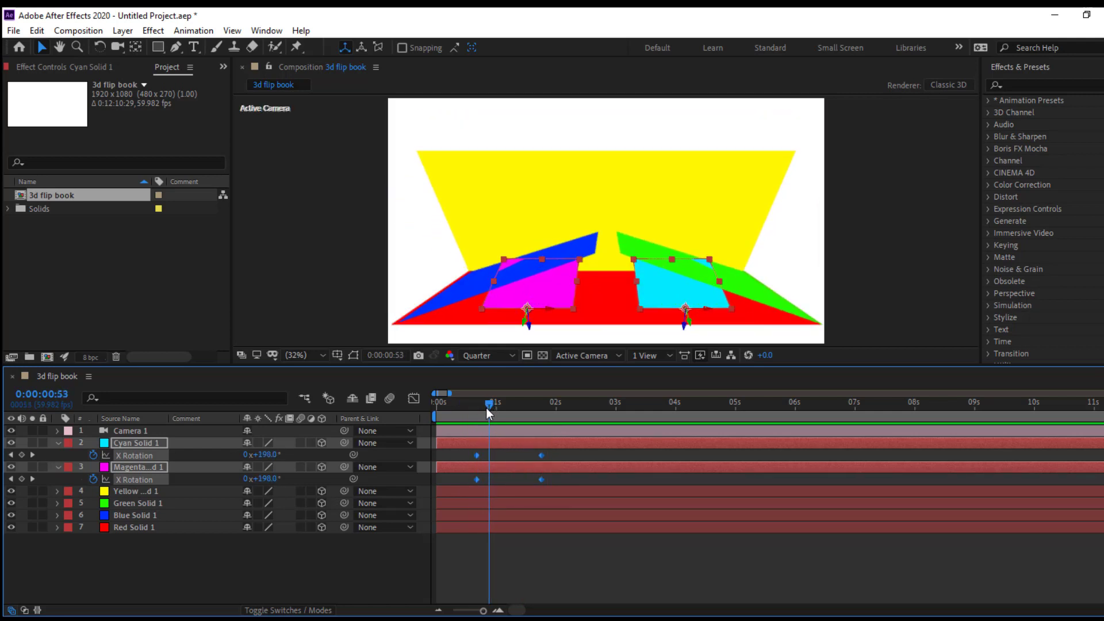
left_click_drag(542, 454, 546, 453)
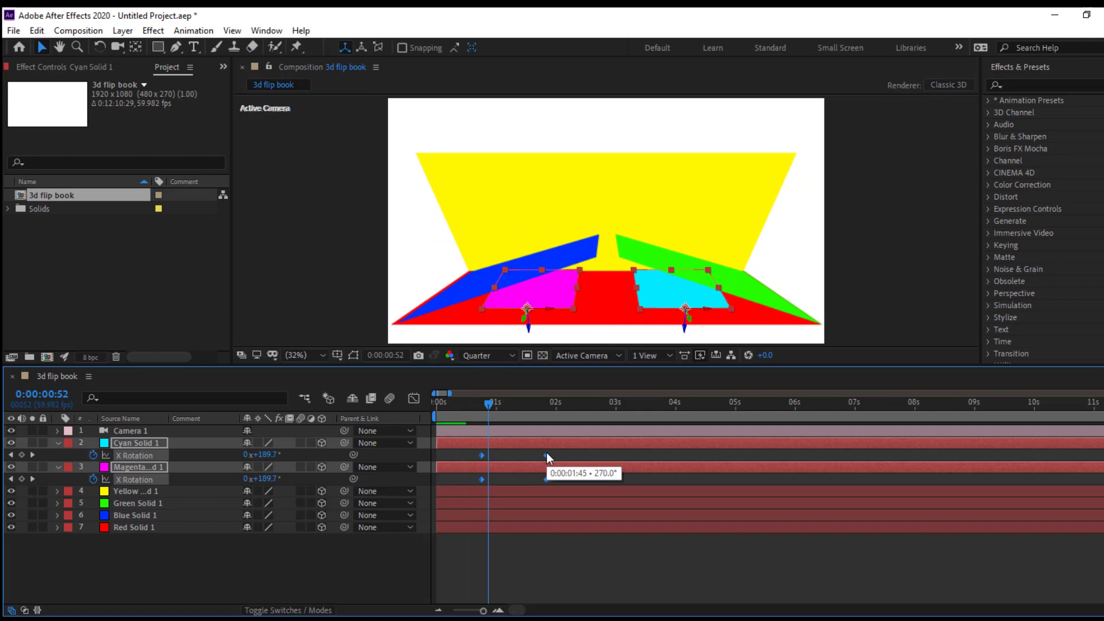
left_click(468, 419)
key("space")
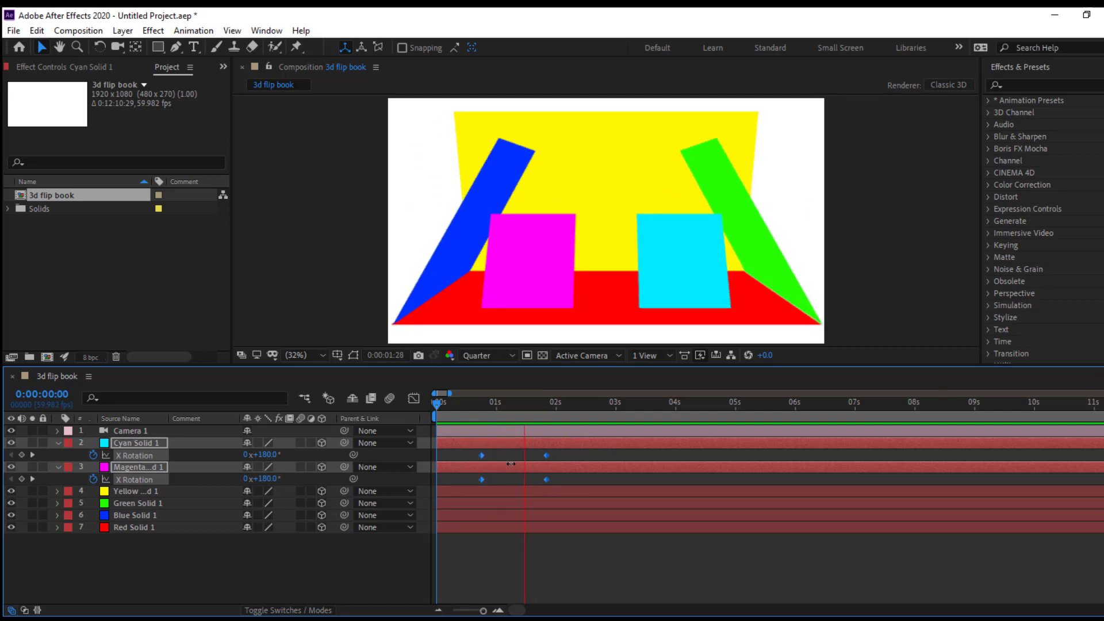
left_click(559, 567)
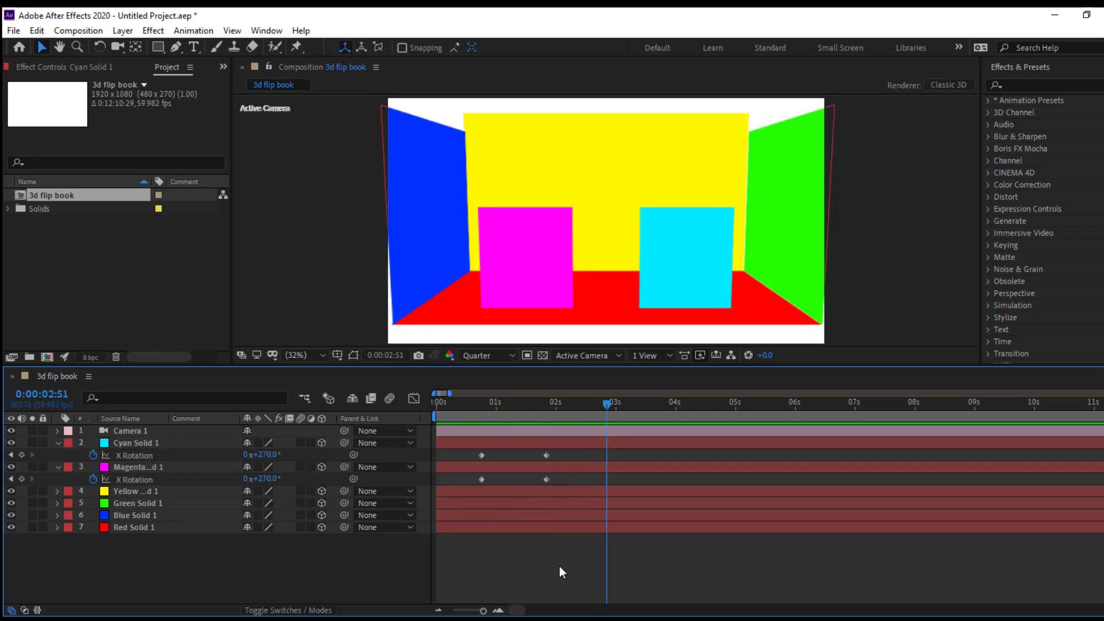
key("u")
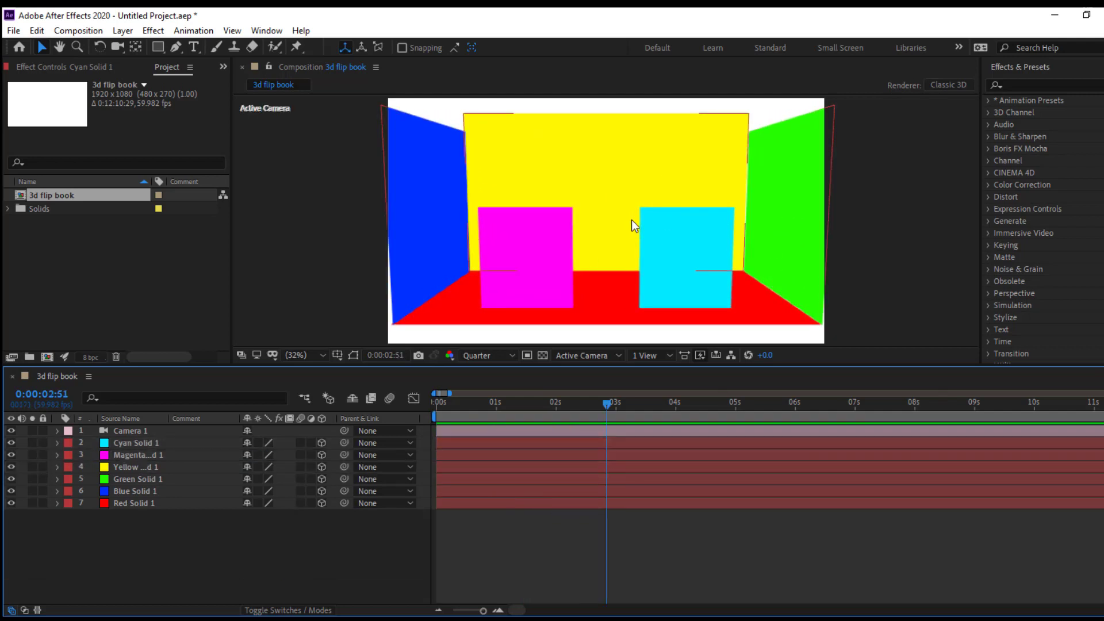
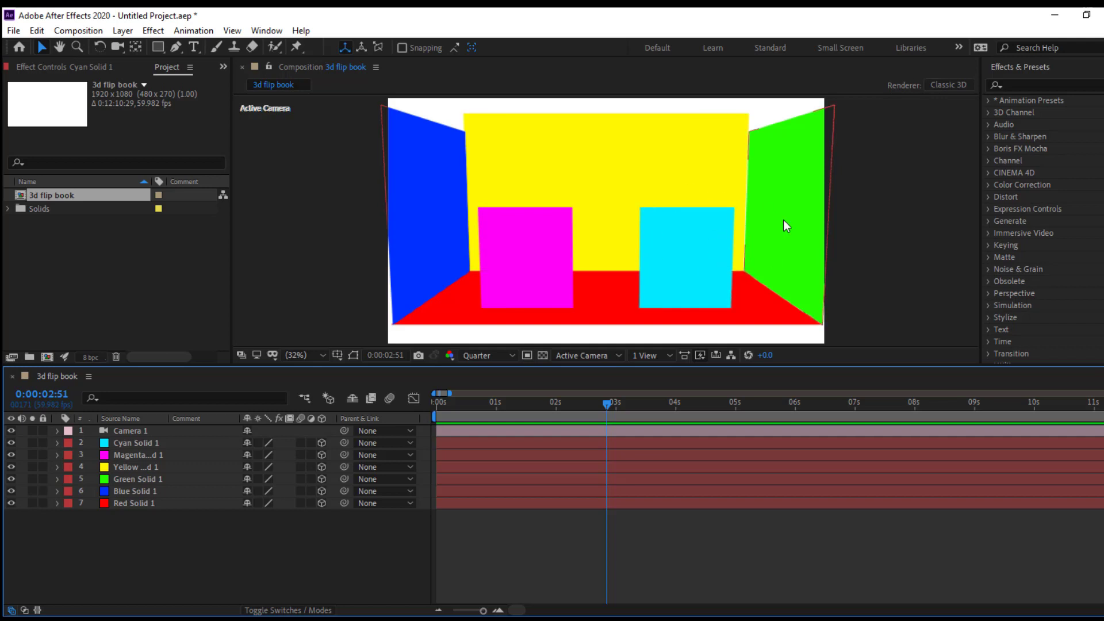
Precompose the red floor solid with the default name and open it to inspect.
left_click(125, 504)
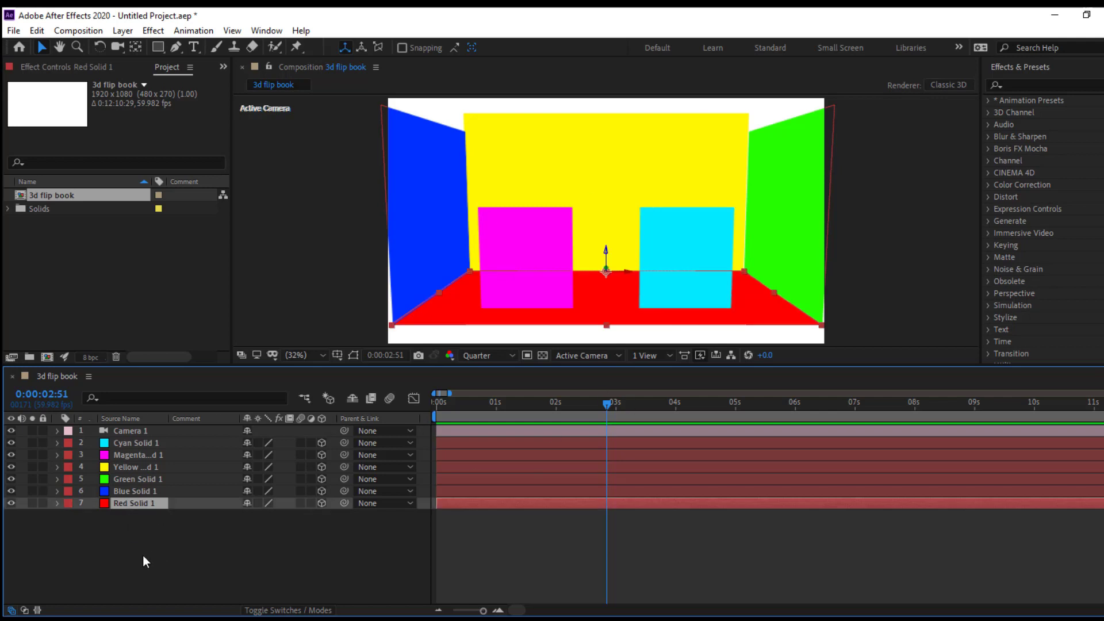
left_click(142, 555)
left_click(140, 506)
key("ctrl+shift+c")
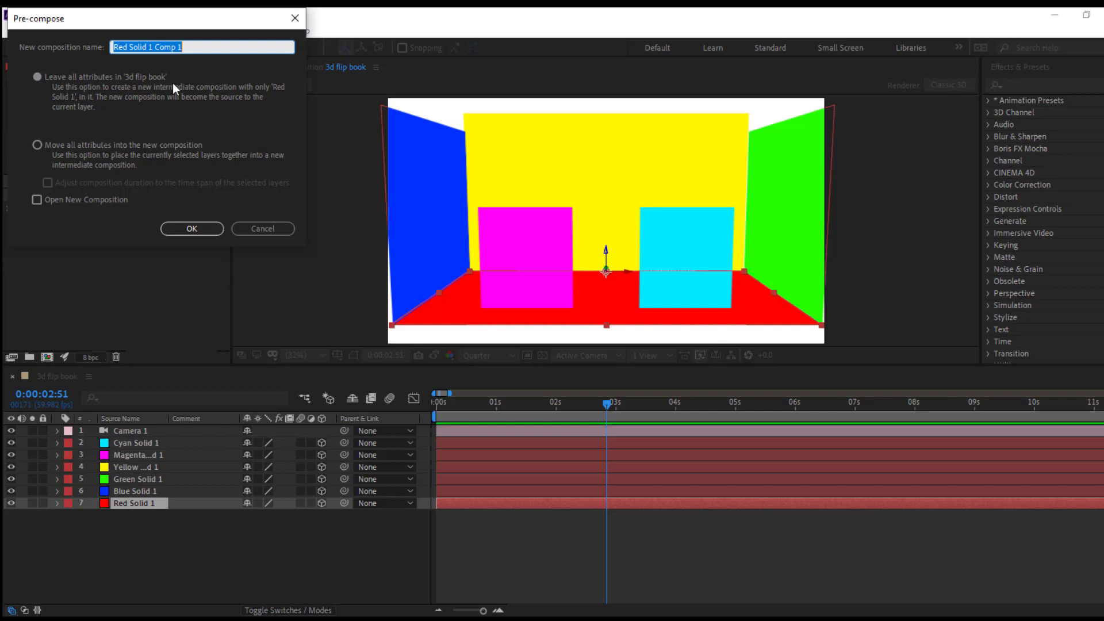
left_click(193, 226)
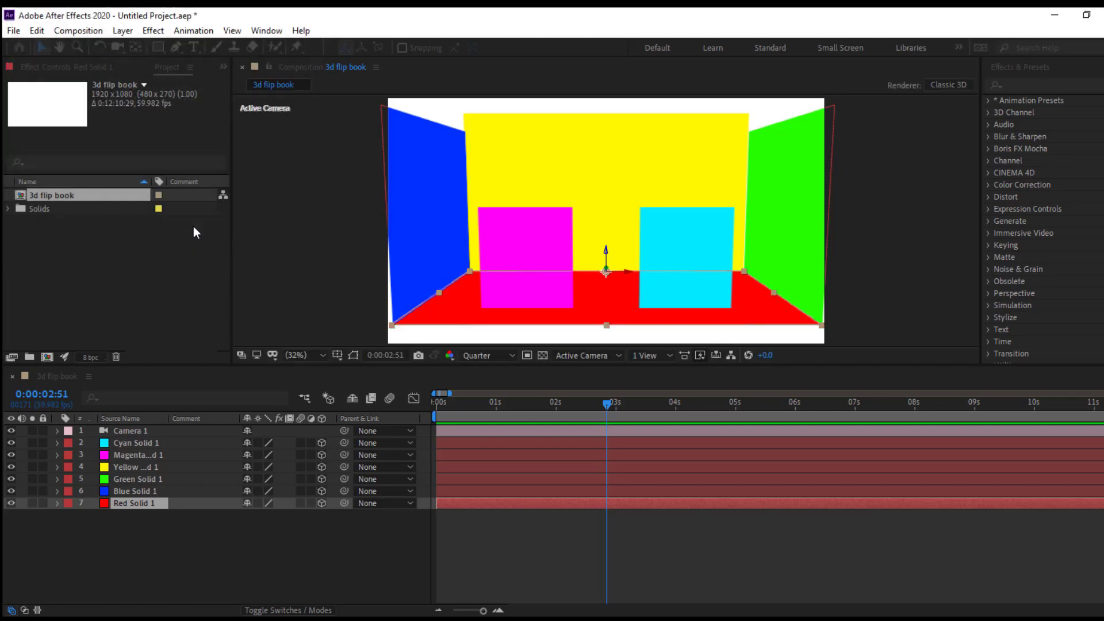
left_click(108, 505)
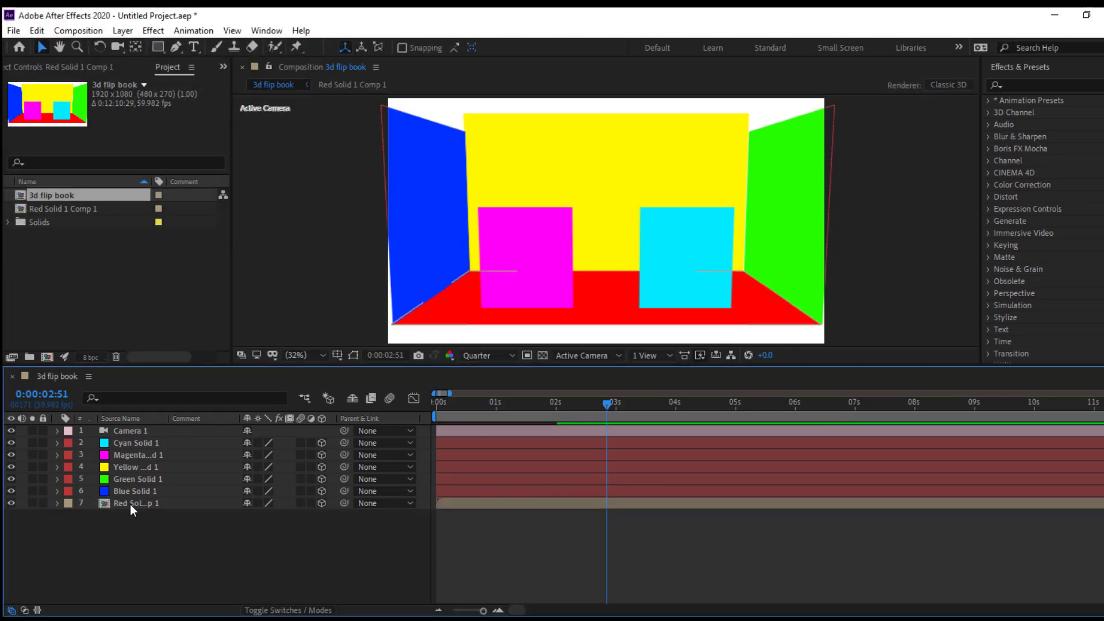
double_click(130, 504)
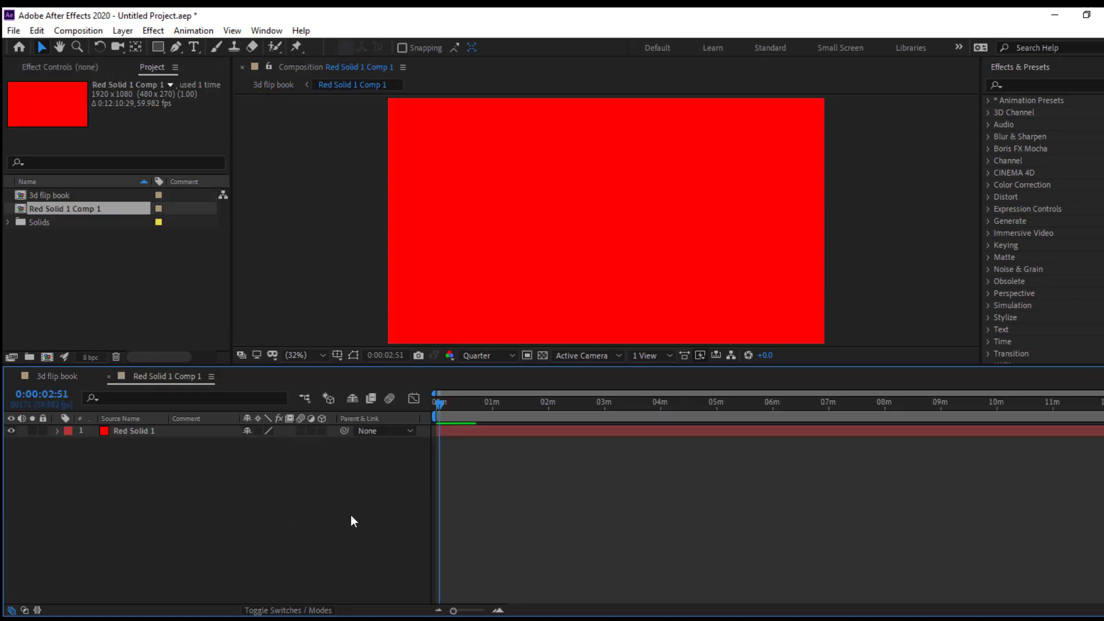
left_click(108, 375)
Precompose the blue left wall solid, then undo both precompositions.
left_click(115, 546)
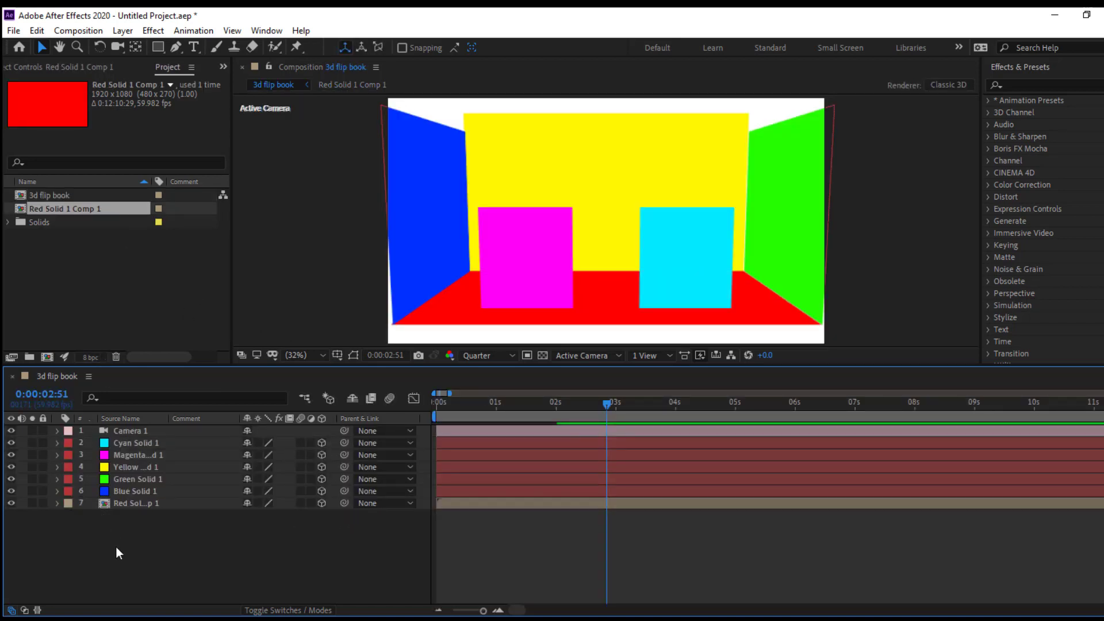
left_click(138, 494)
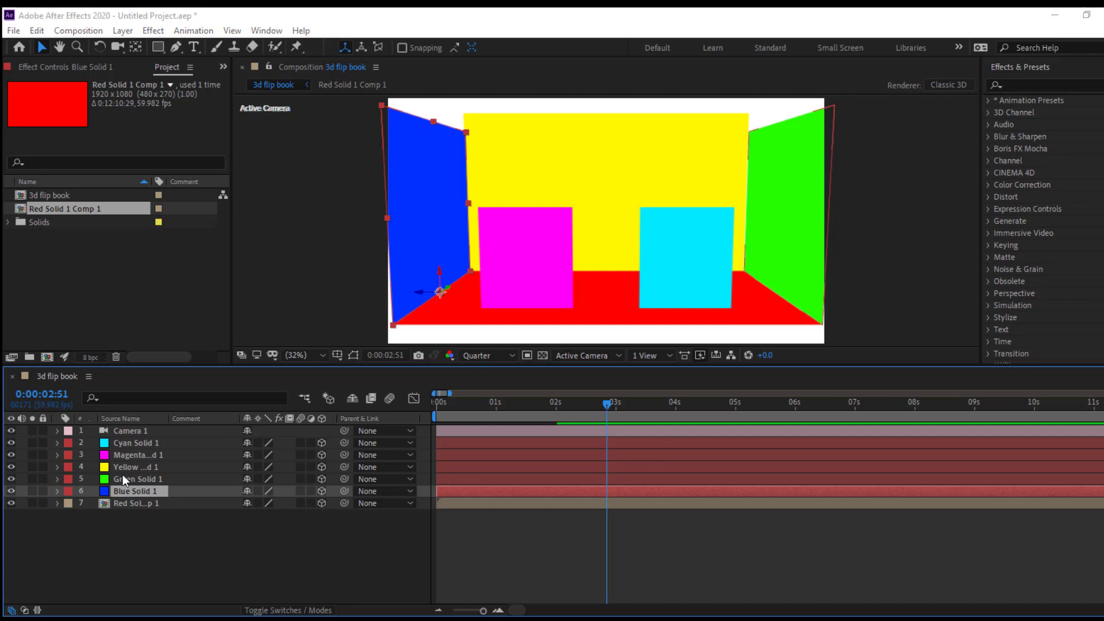
key("ctrl+shift+c")
left_click(180, 229)
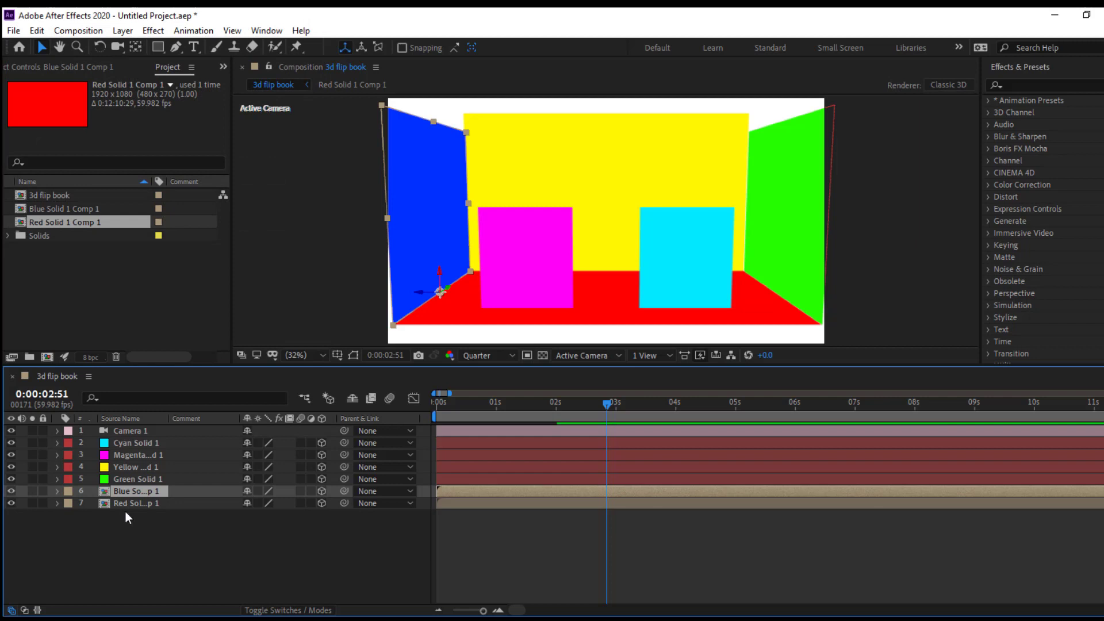
key("ctrl+z")
key("ctrl+z")
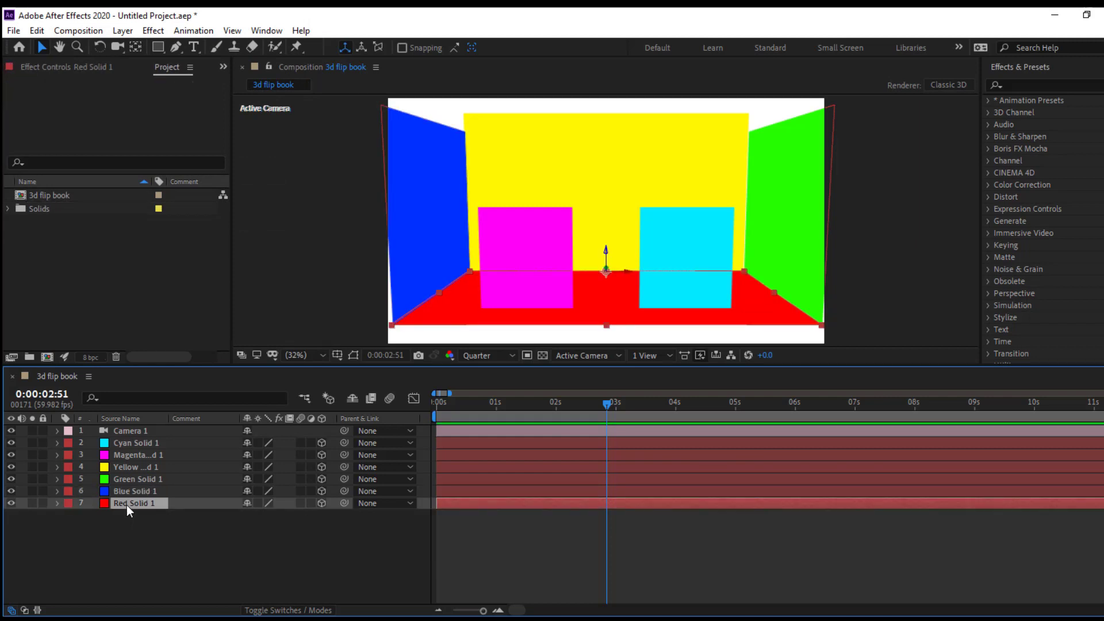
Precompose the red floor solid again under the name 'floor'.
key("ctrl+shift+c")
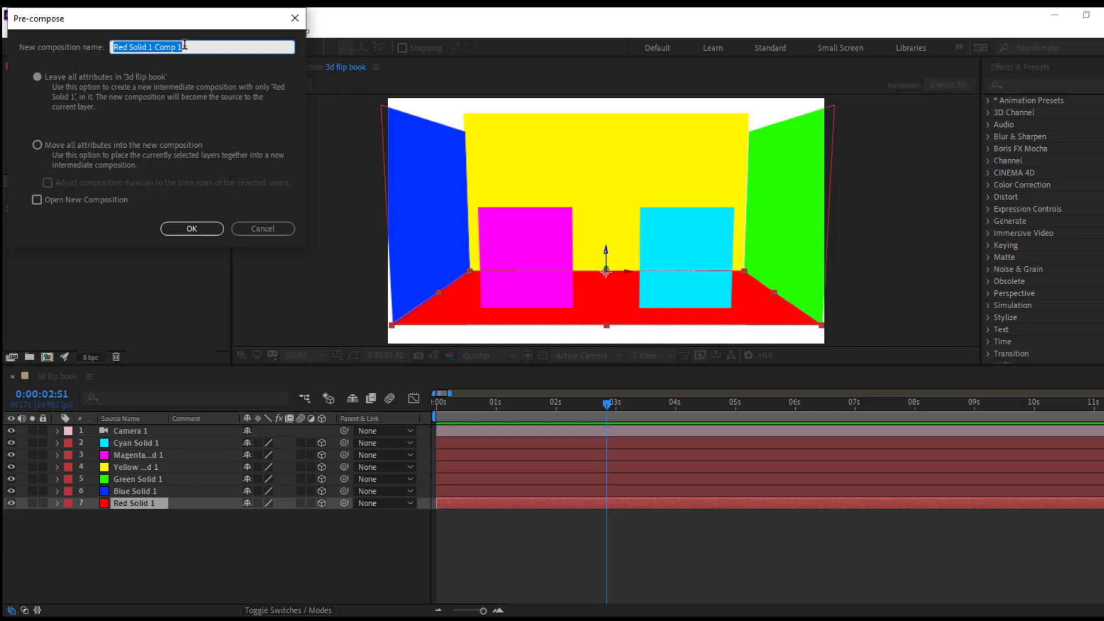
type("bass")
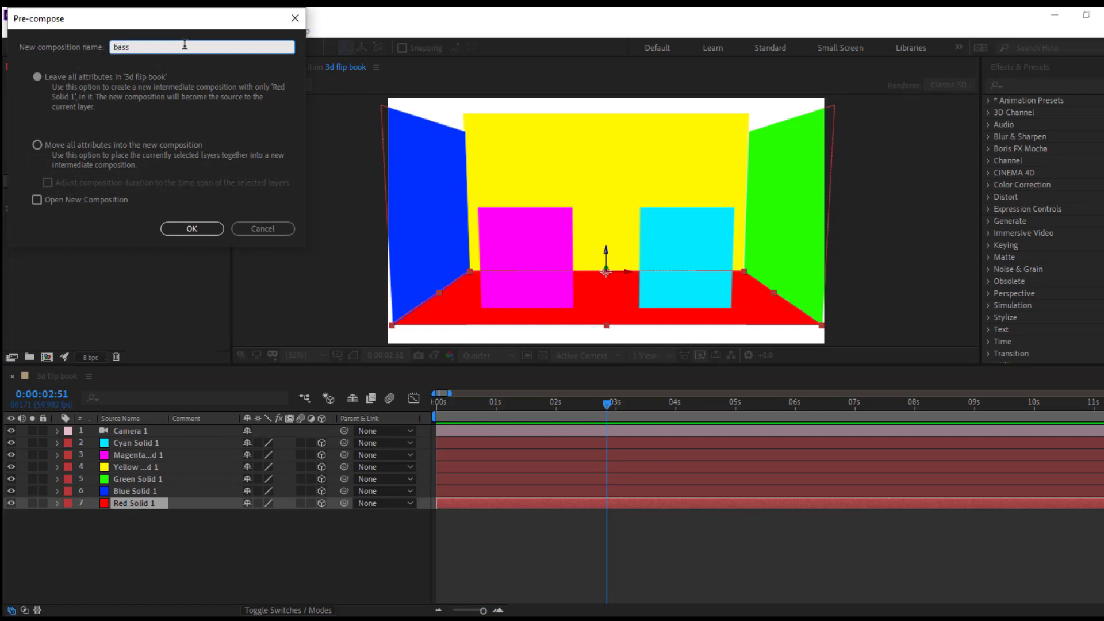
key("BackSpace")
key("BackSpace")
key("BackSpace")
key("BackSpace")
type("f")
type("loor")
key("Return")
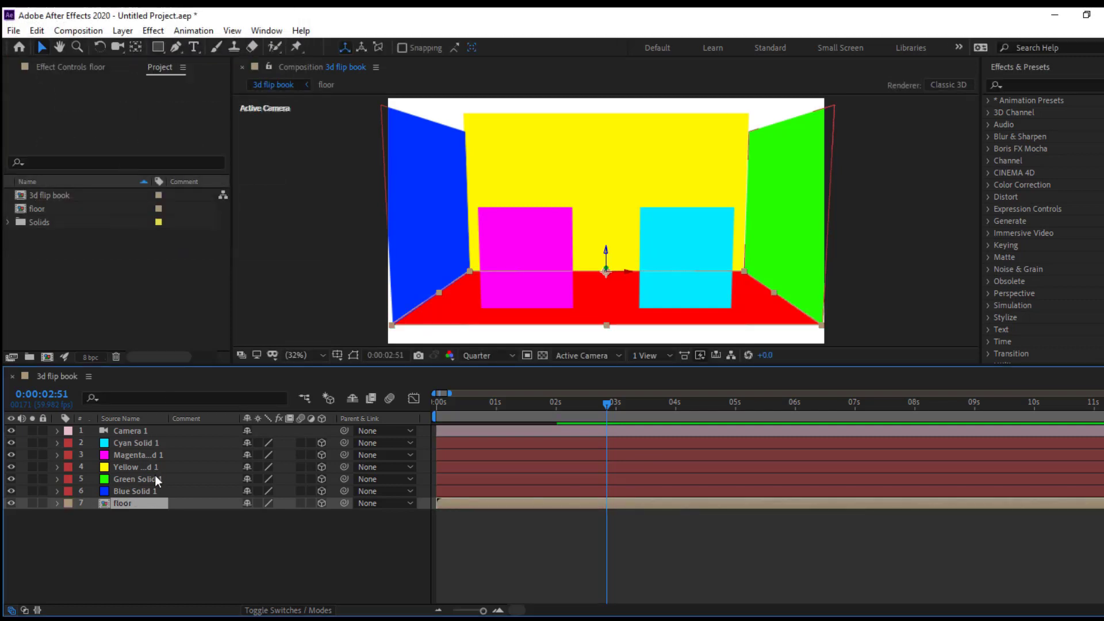
Precompose the blue and green wall solids as p1 and p2.
left_click(154, 491)
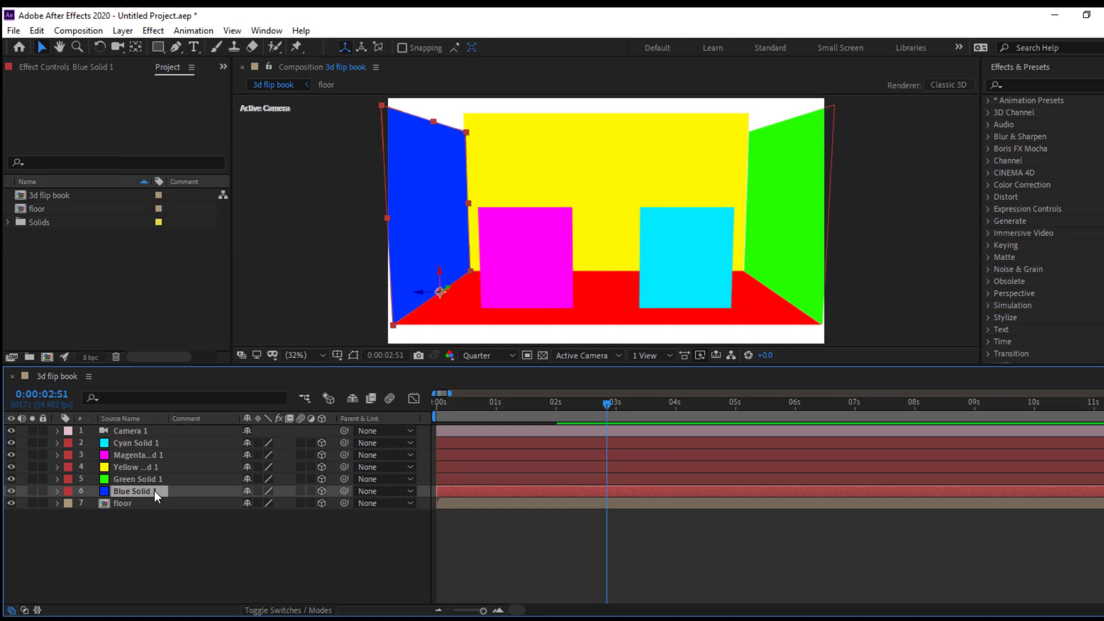
key("ctrl+shift+c")
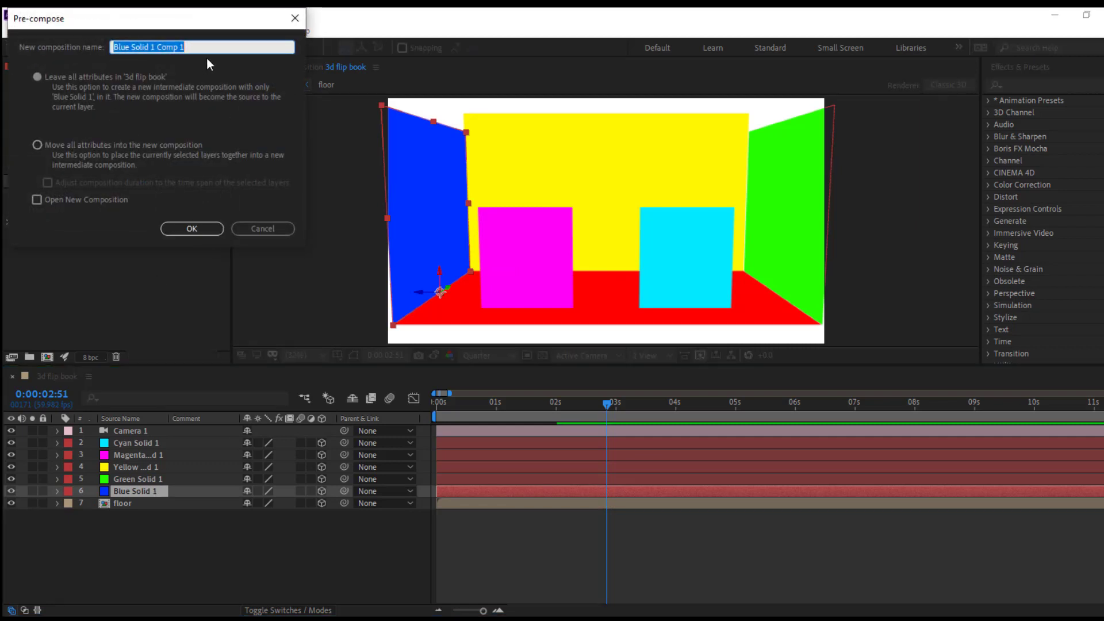
type("ple")
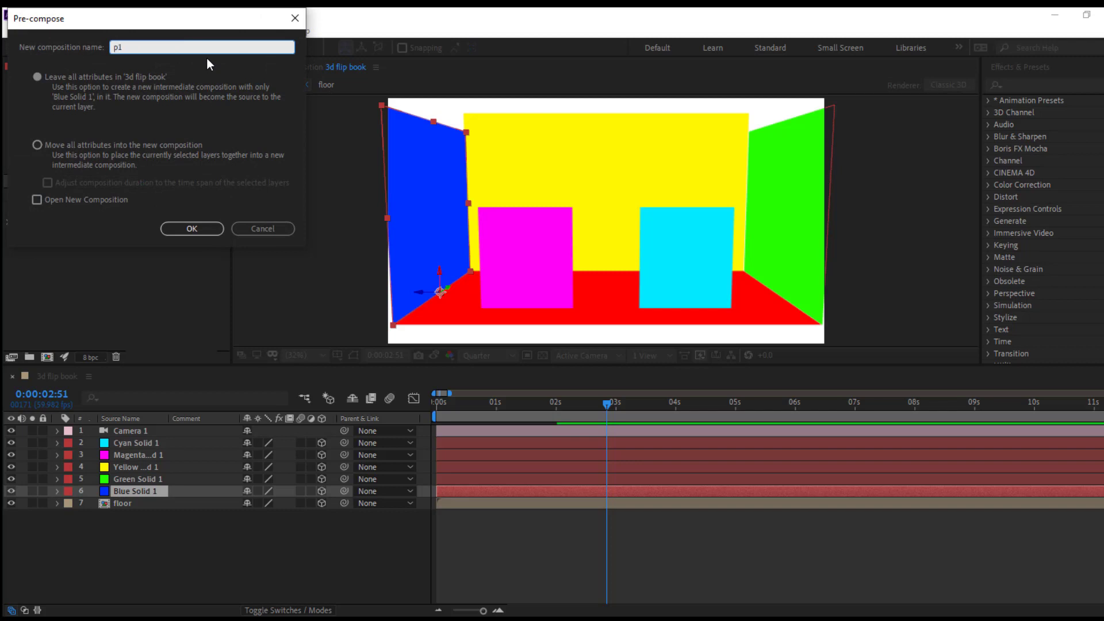
key("Return")
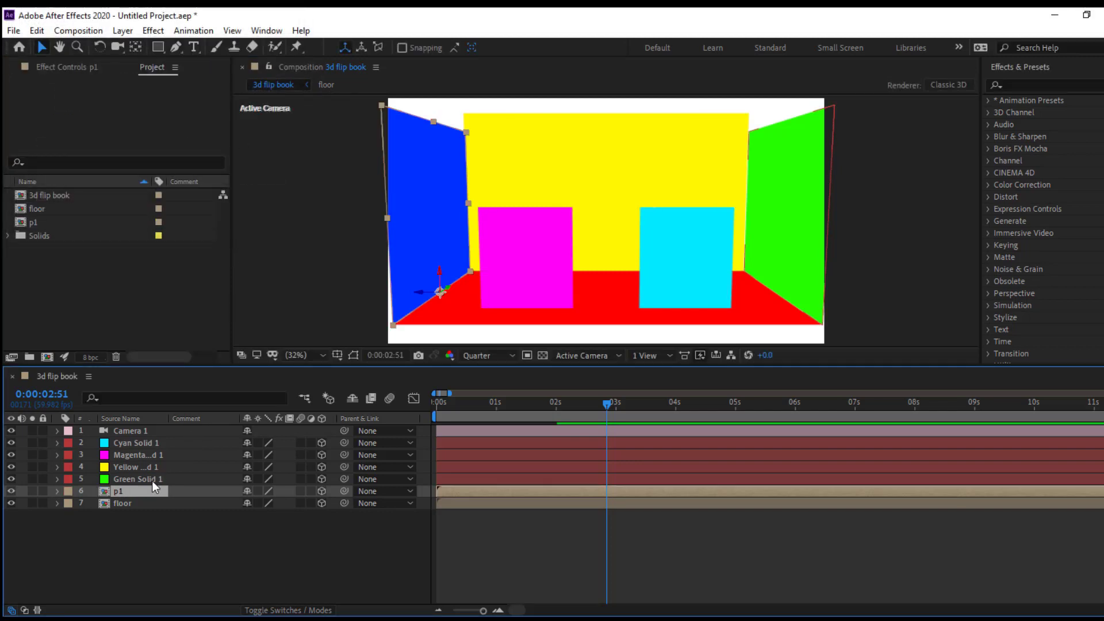
left_click(153, 481)
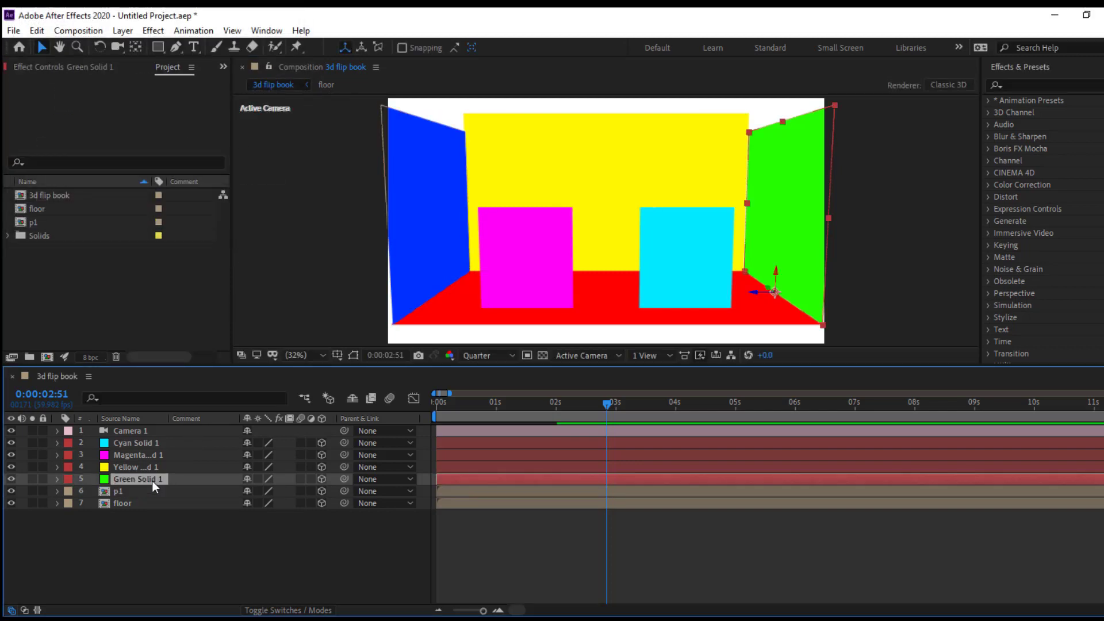
key("ctrl+shift+c")
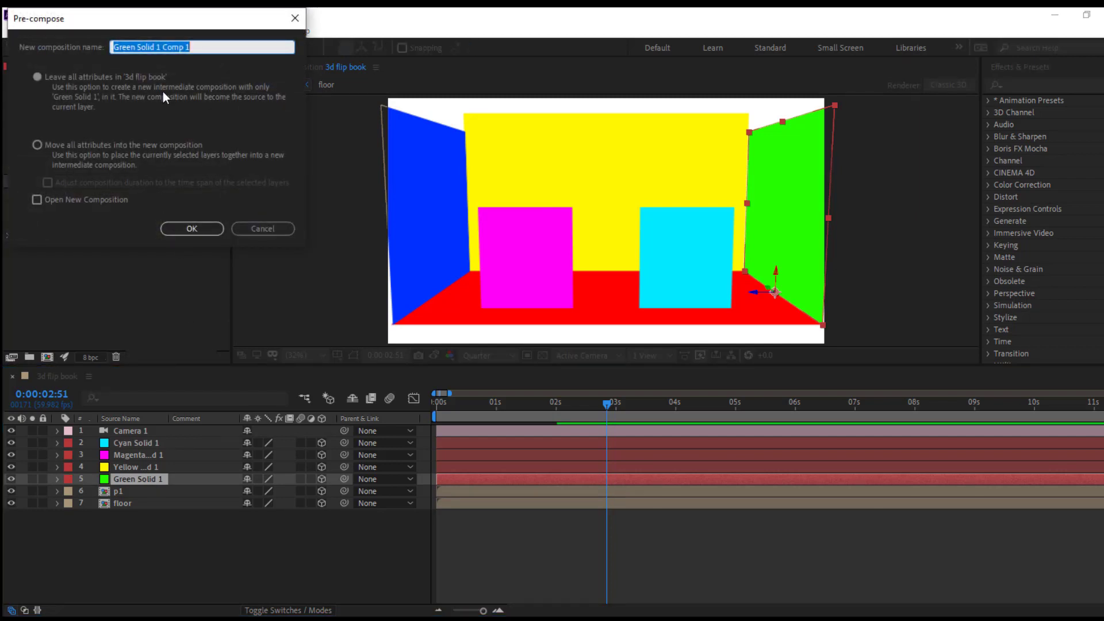
type("p")
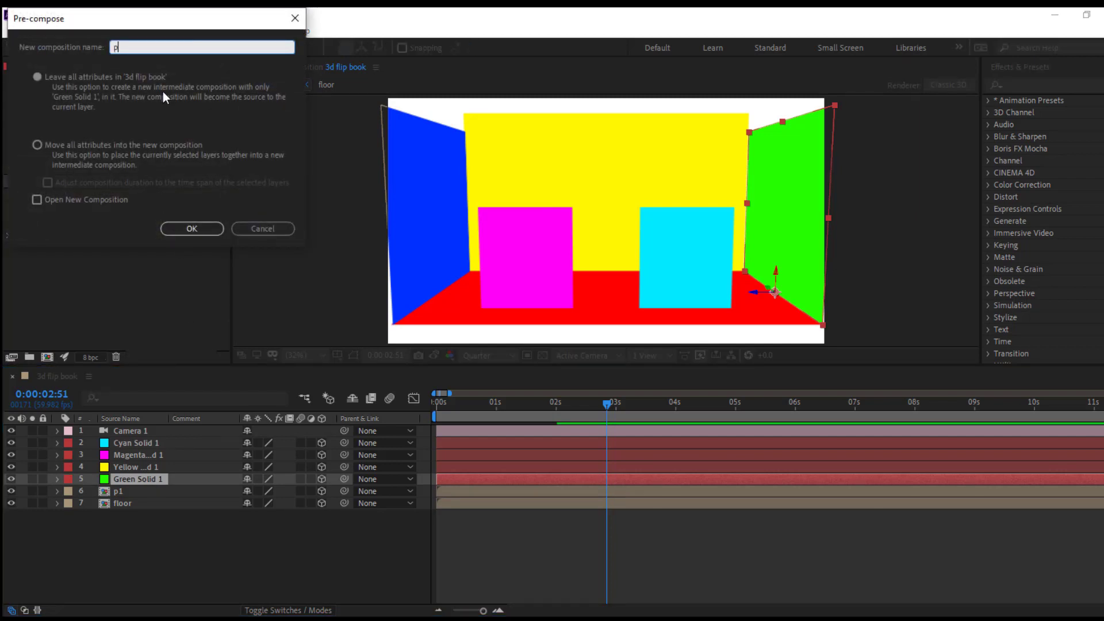
type("2")
key("Return")
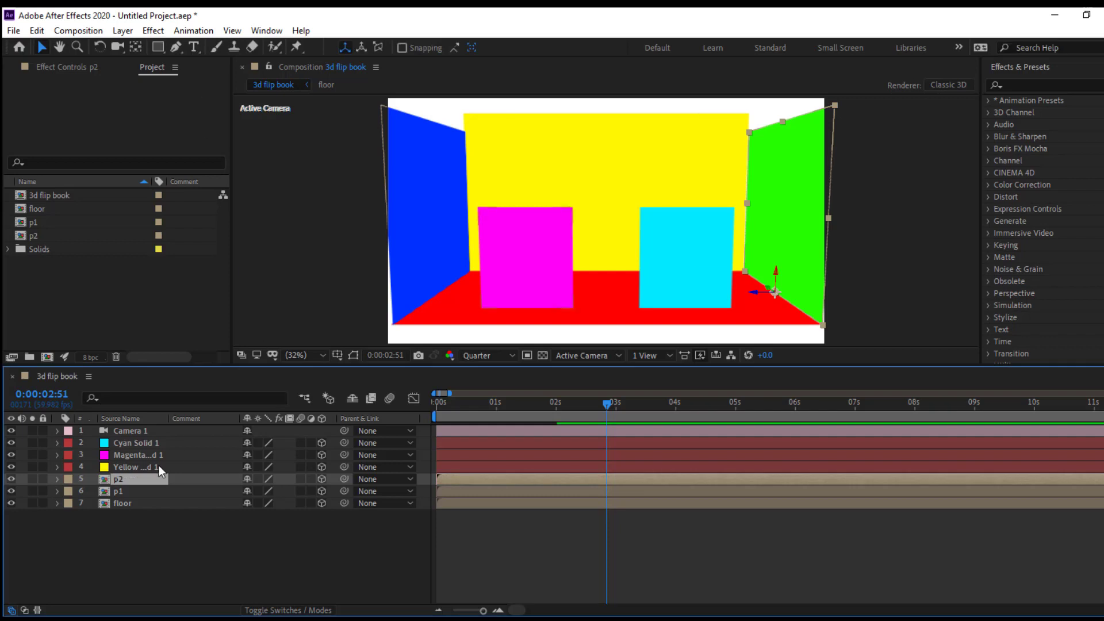
Precompose the yellow back wall and magenta solids as p3 and p4.
left_click(156, 465)
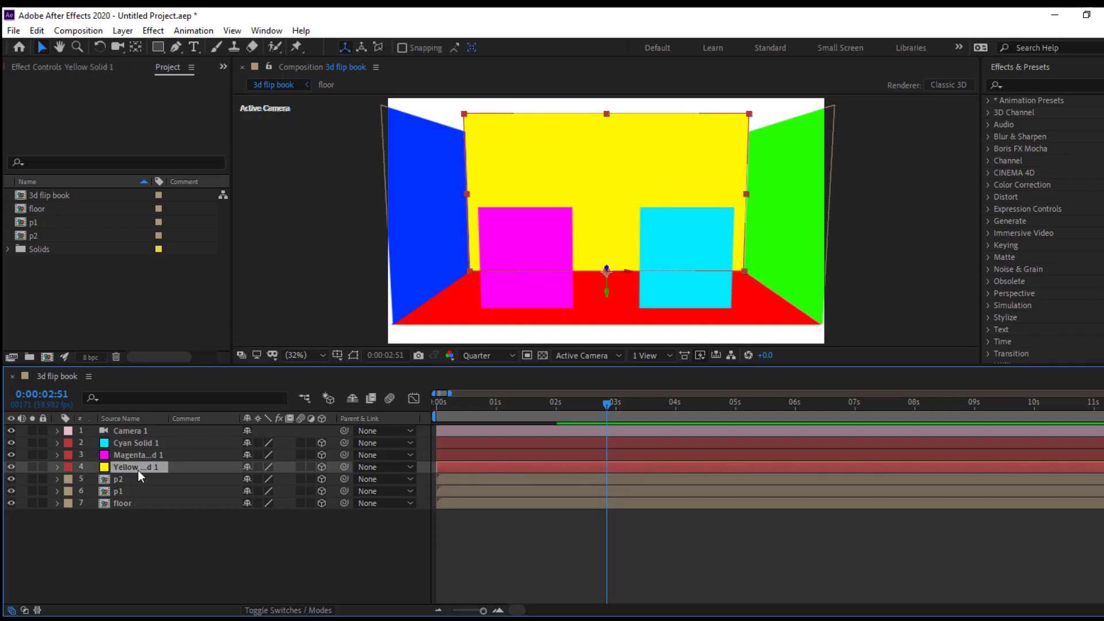
key("ctrl+shift+c")
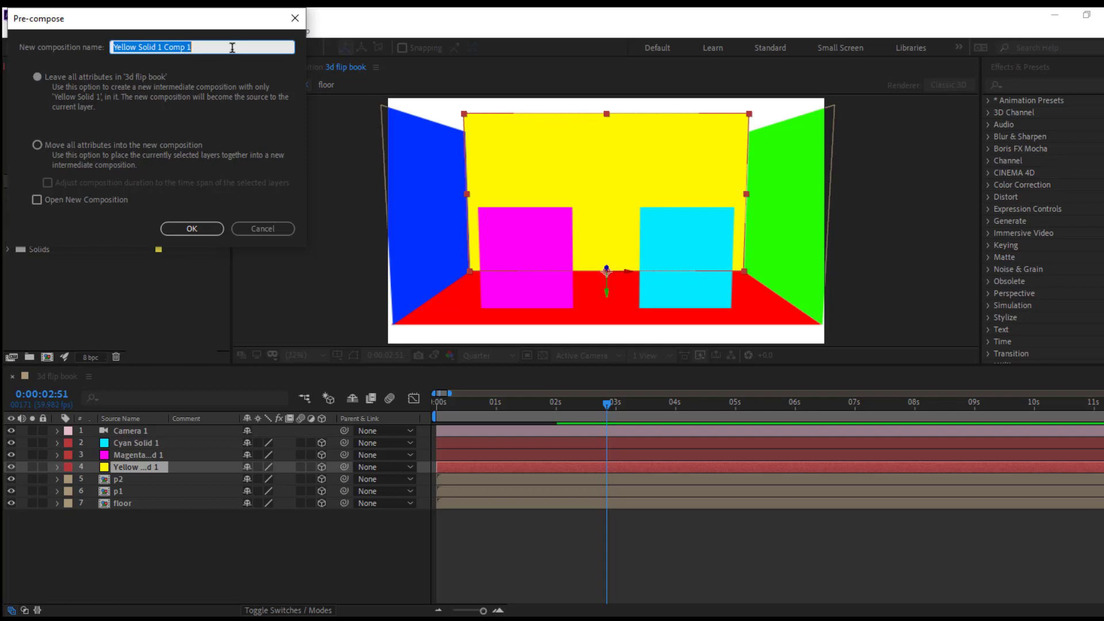
type("p")
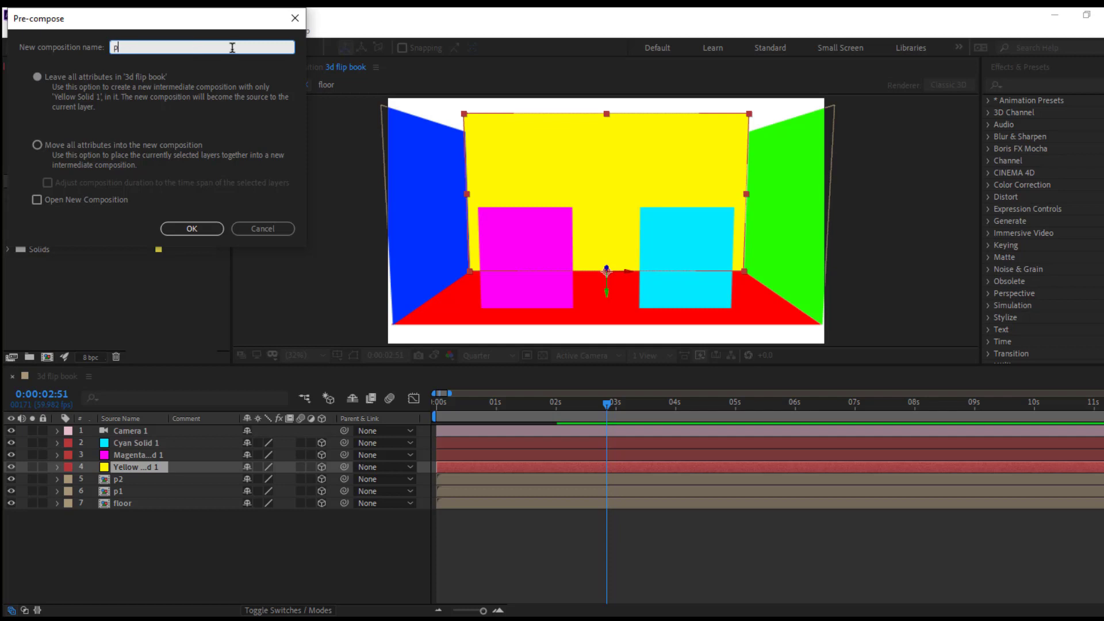
type("3")
key("Return")
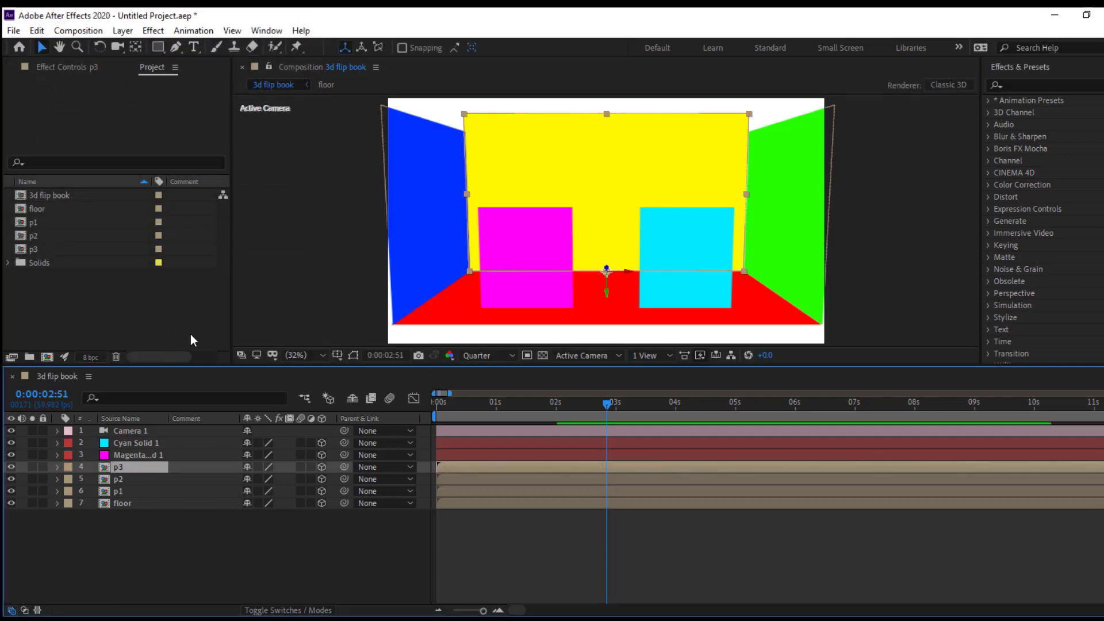
left_click(151, 453)
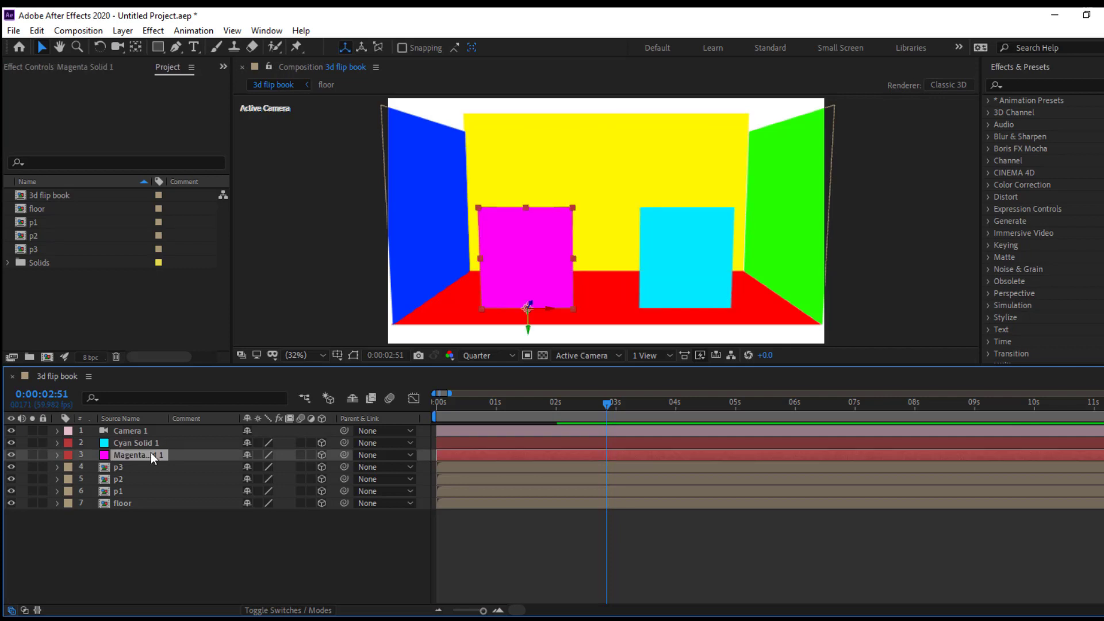
key("ctrl+shift+c")
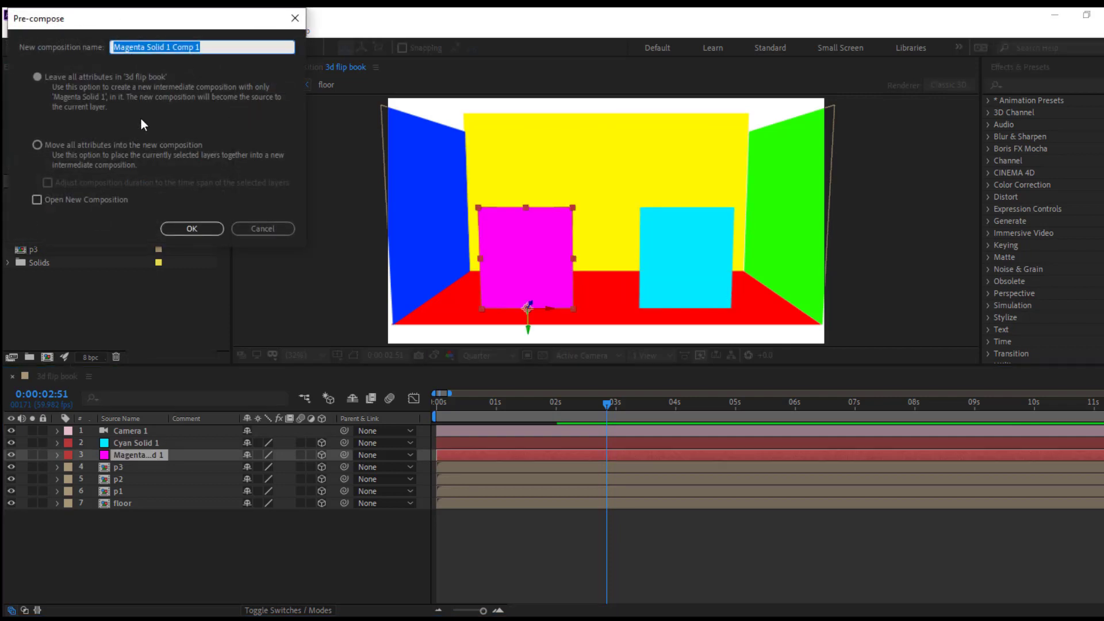
type("p4")
key("Return")
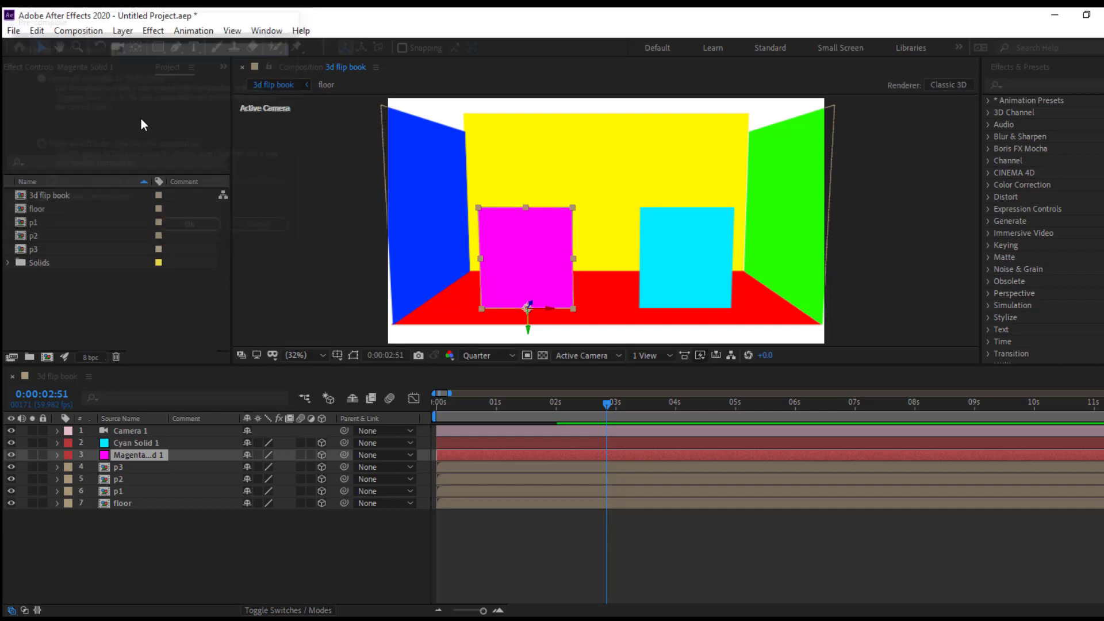
left_click(116, 447)
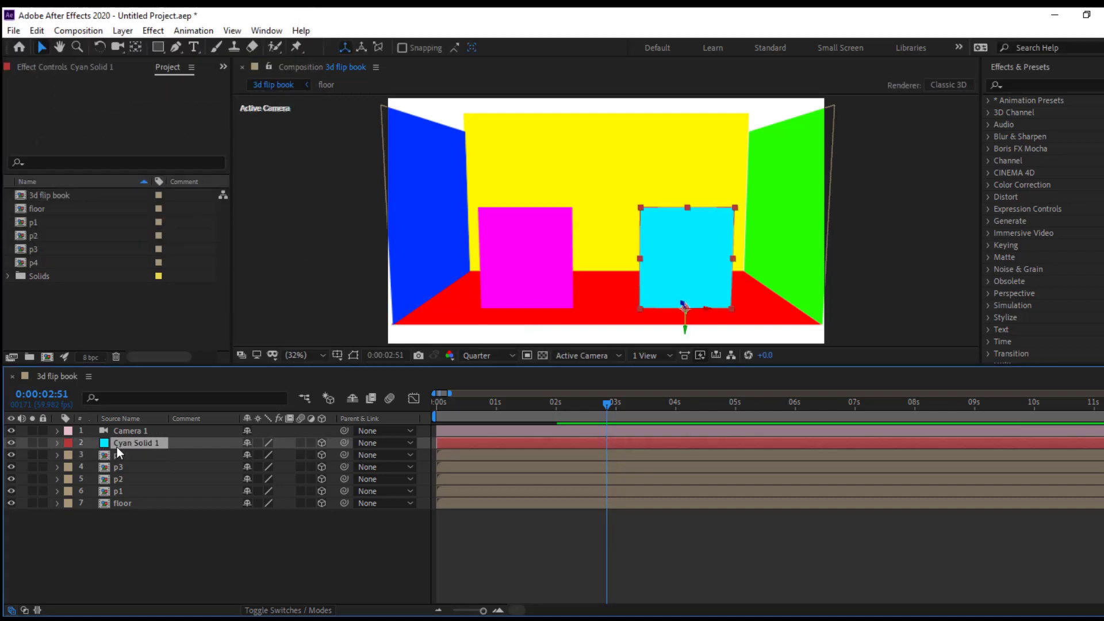
Precompose the cyan solid as p5.
key("ctrl+shift+c")
type("p")
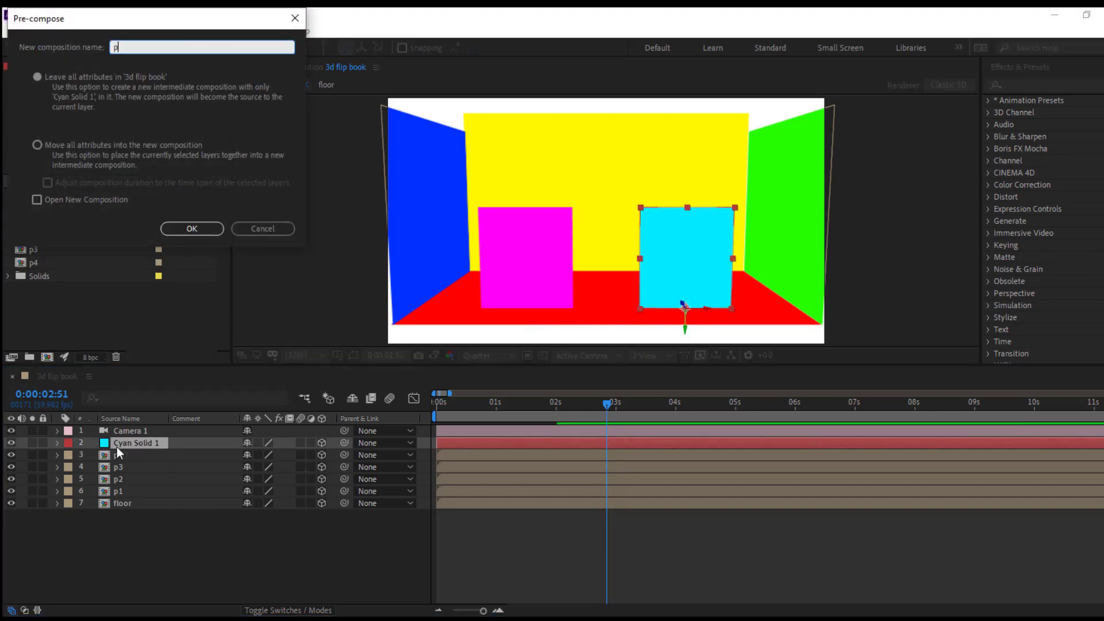
type("5")
left_click(192, 228)
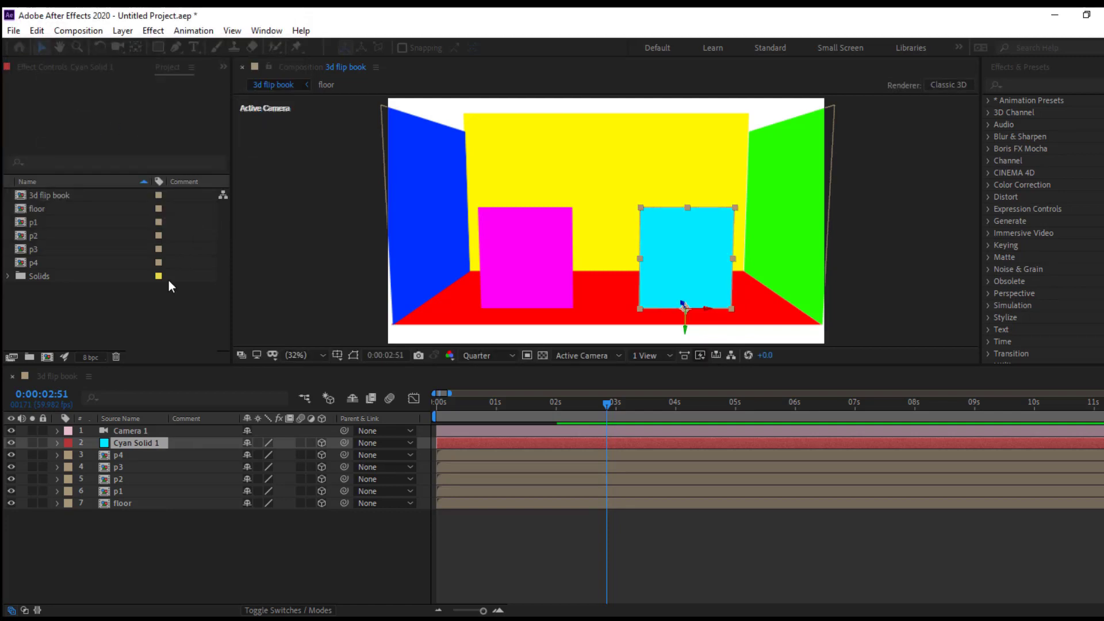
Return the playhead to 0 and preview the pages folding up twice.
left_click_drag(481, 394, 427, 418)
key("space")
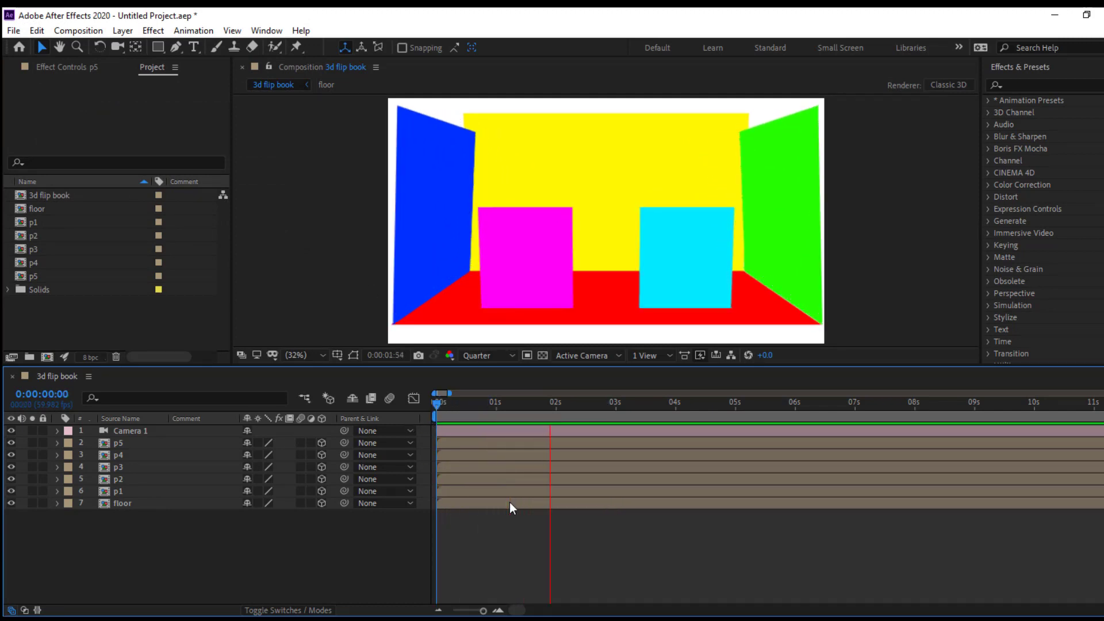
key("space")
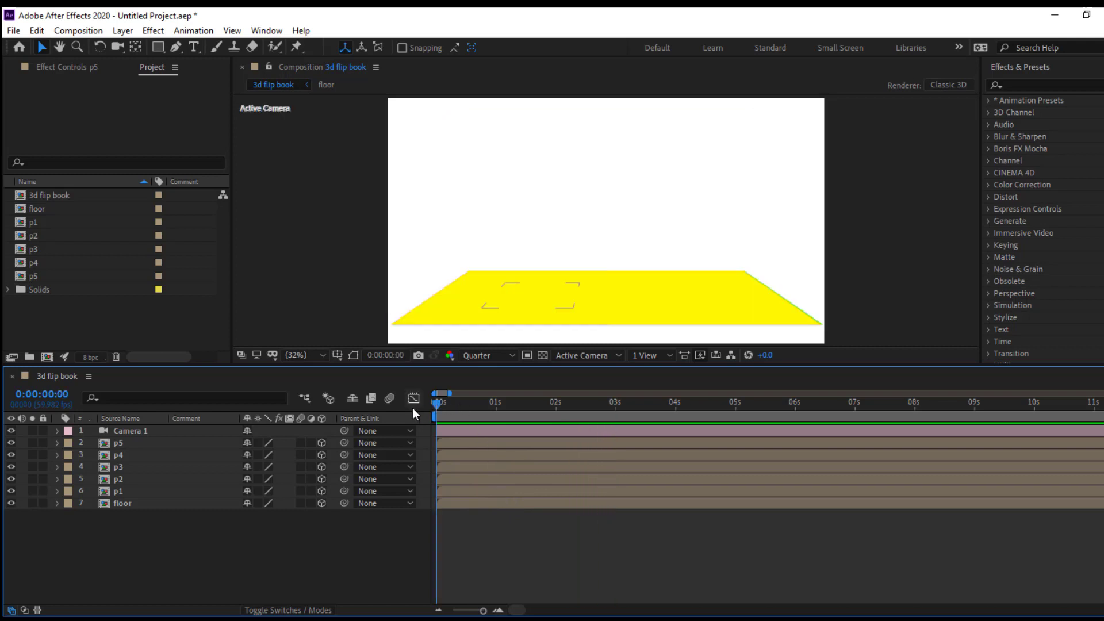
key("space")
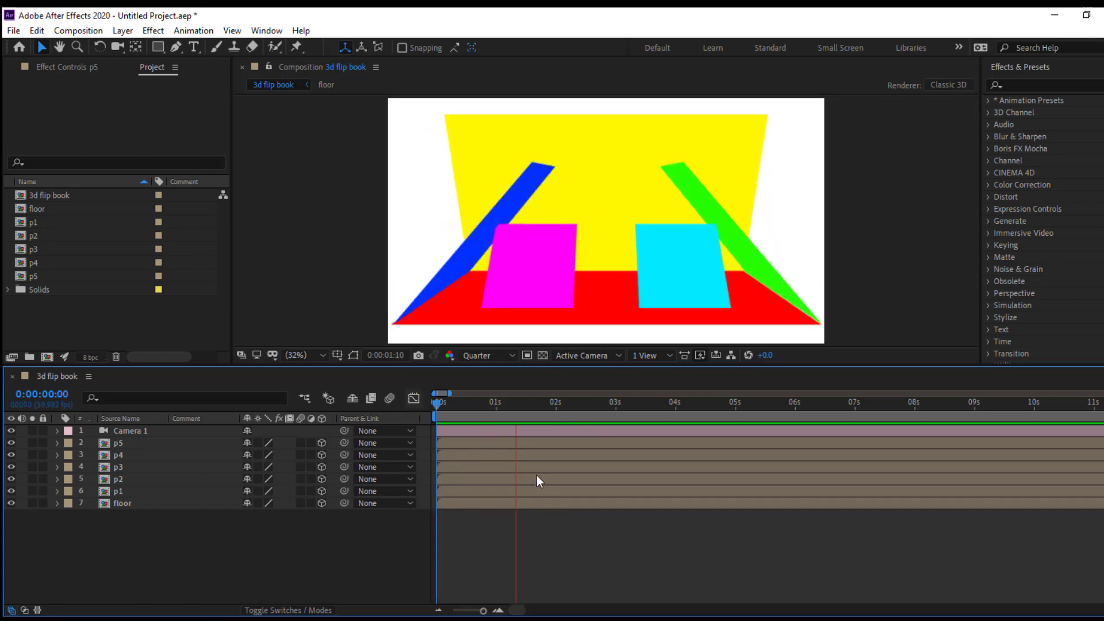
key("space")
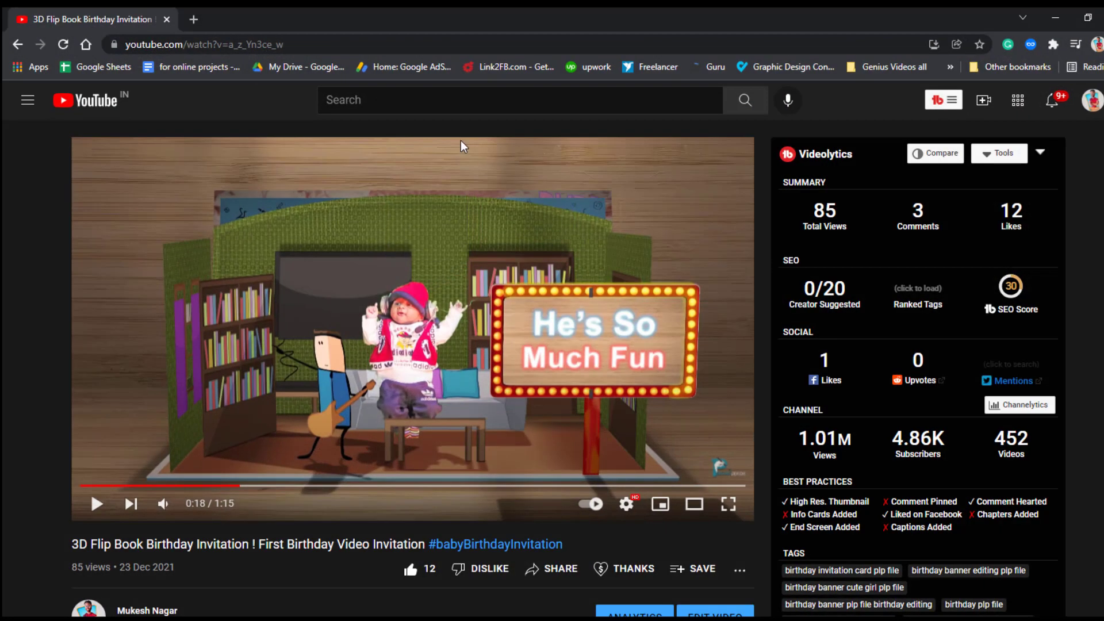
Search Google Images for 'wedding background' in a new tab.
left_click(195, 19)
left_click(598, 311)
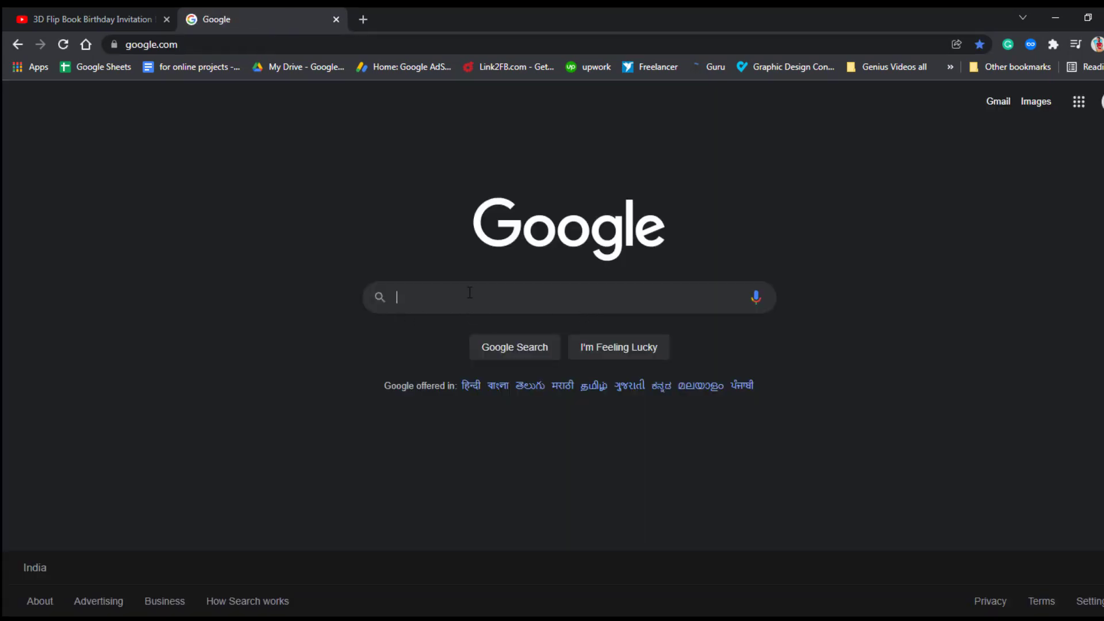
left_click(1038, 102)
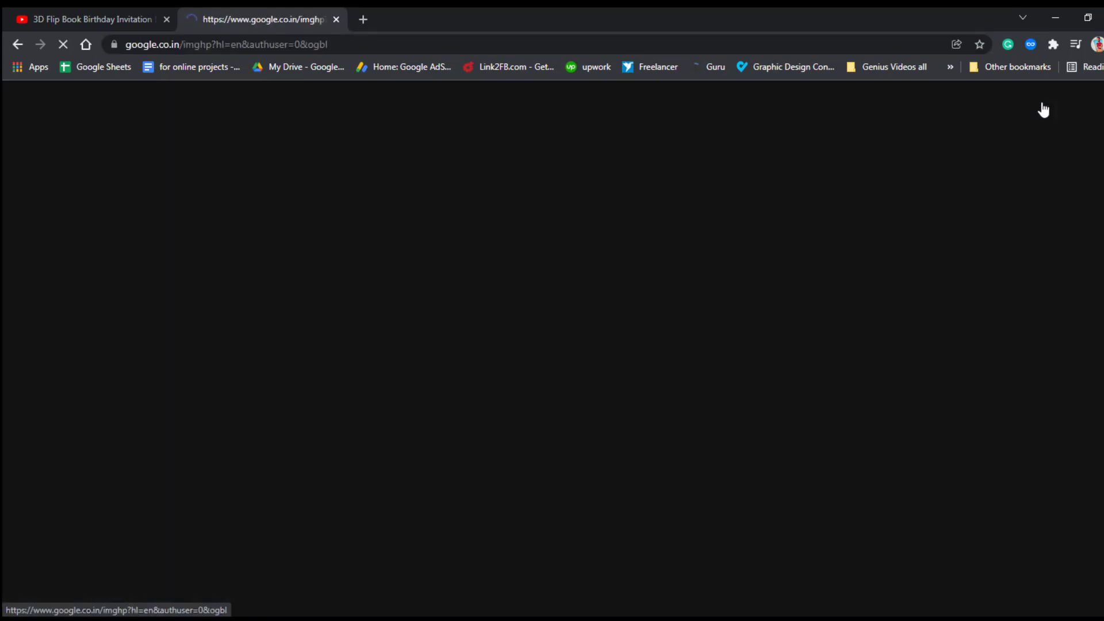
left_click(476, 298)
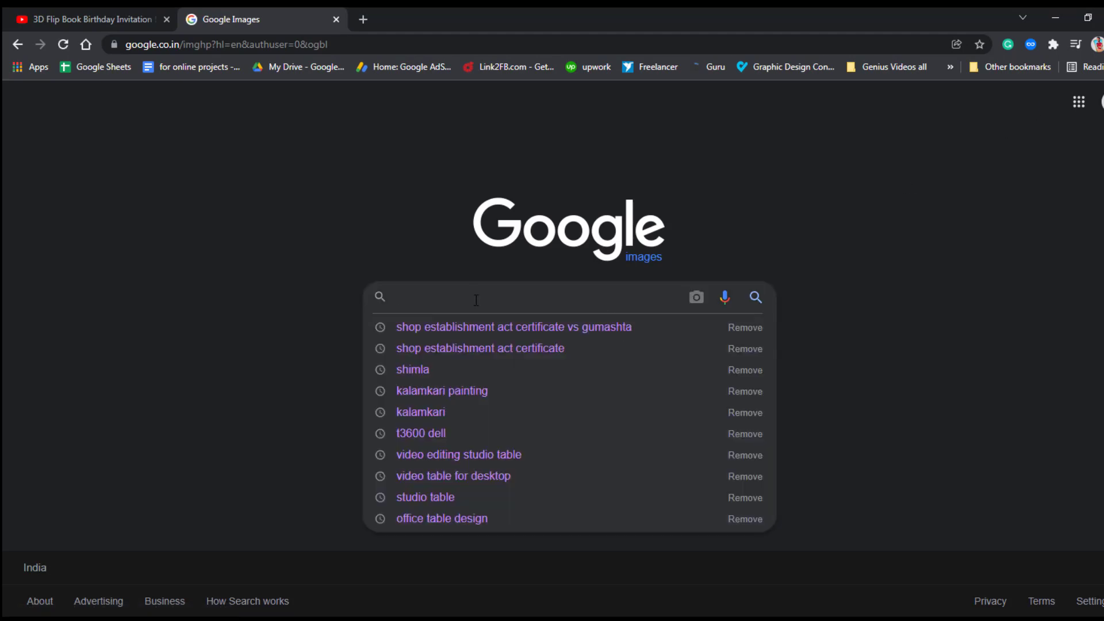
type("wed")
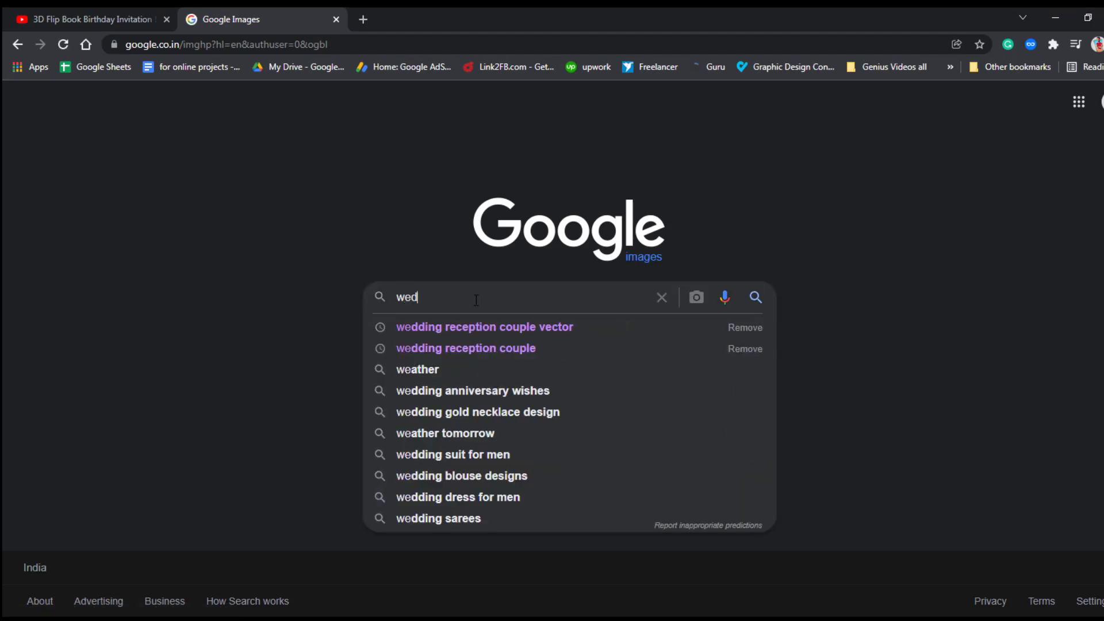
type("ding ")
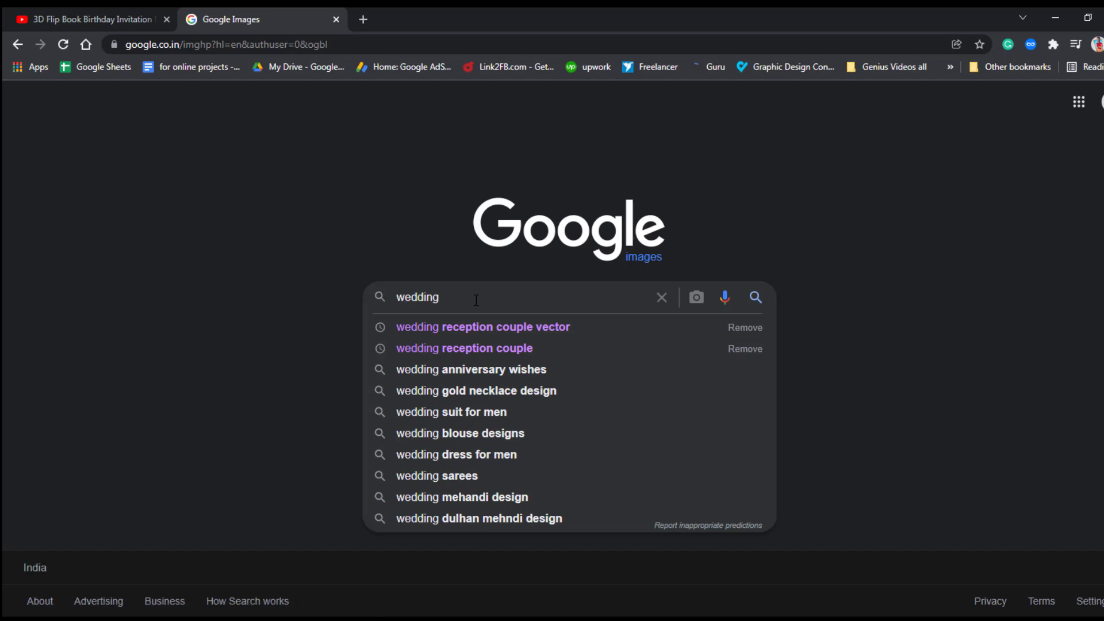
type("ba")
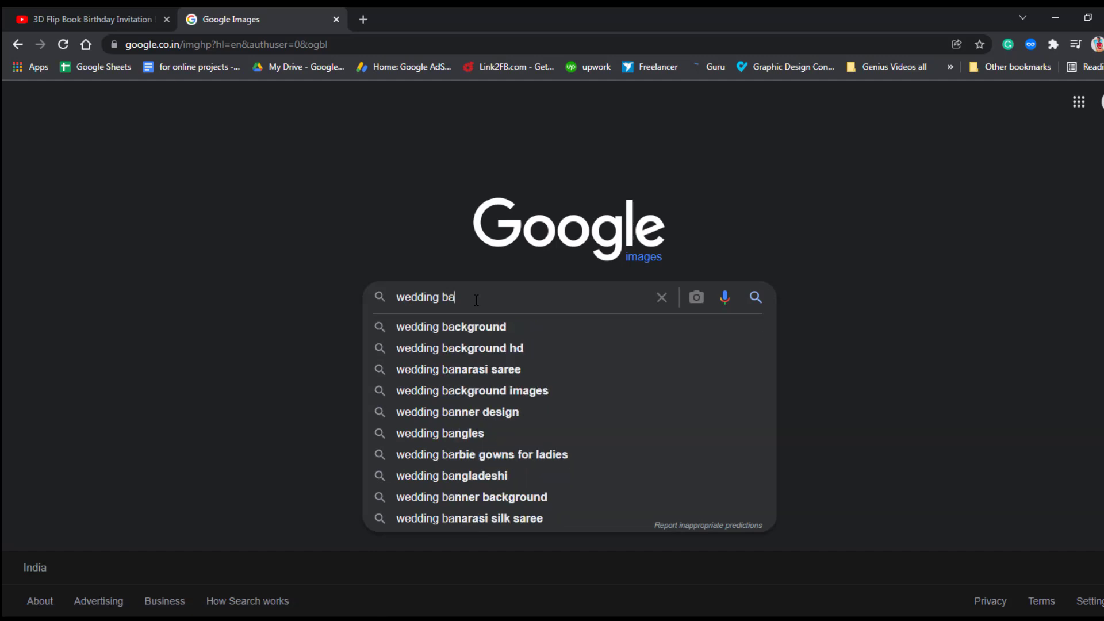
left_click(471, 329)
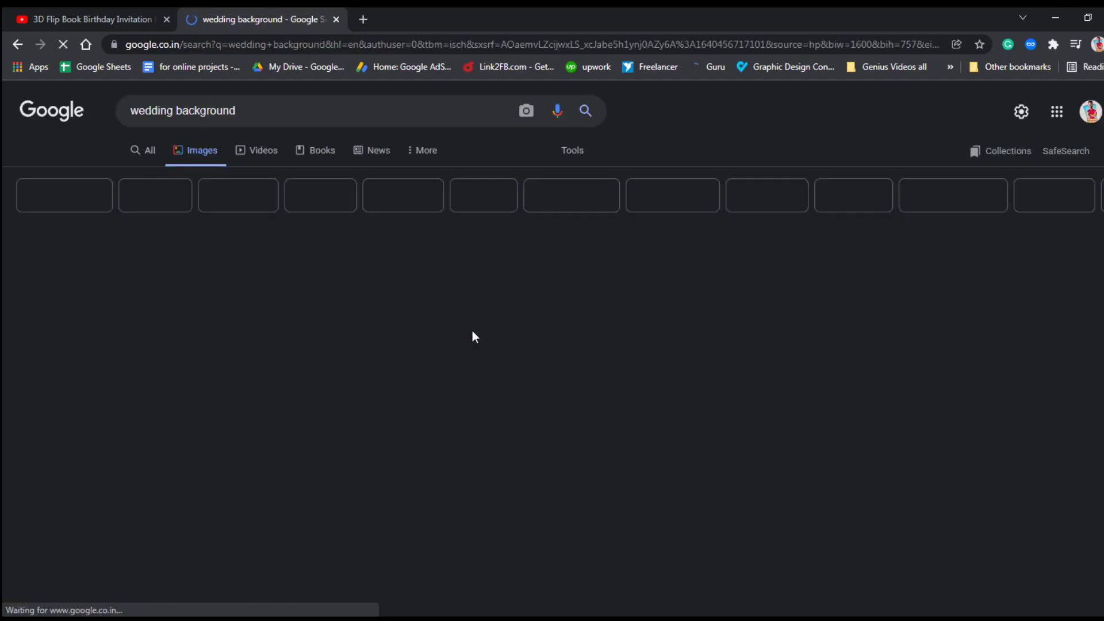
Open the golden Indian wedding invitation background full-size in its own tab.
scroll(783, 388, "down", 1)
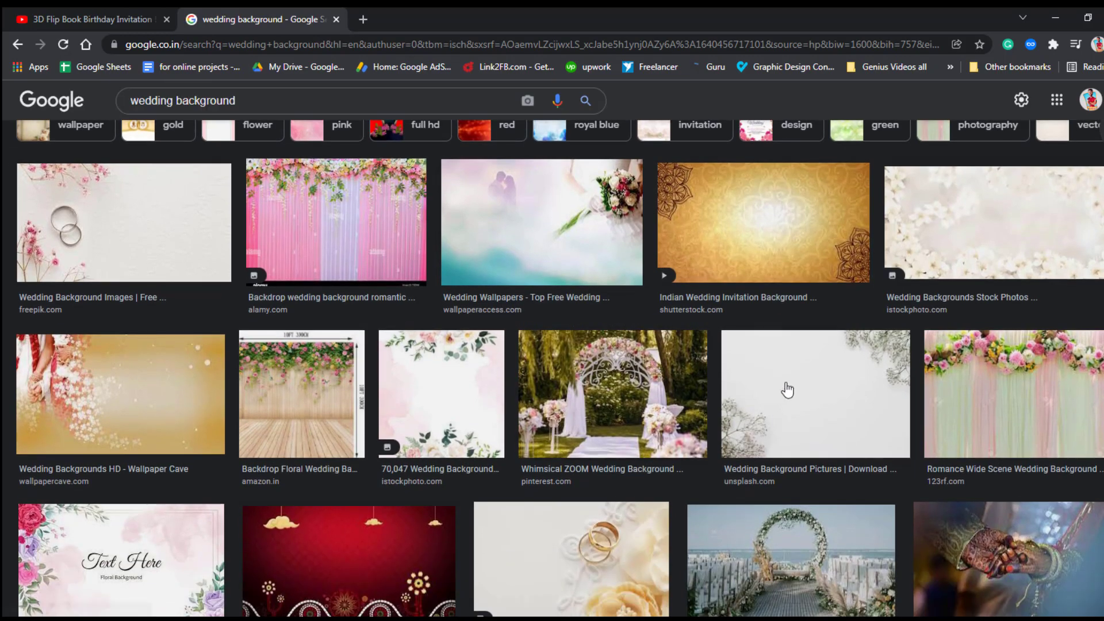
left_click(771, 246)
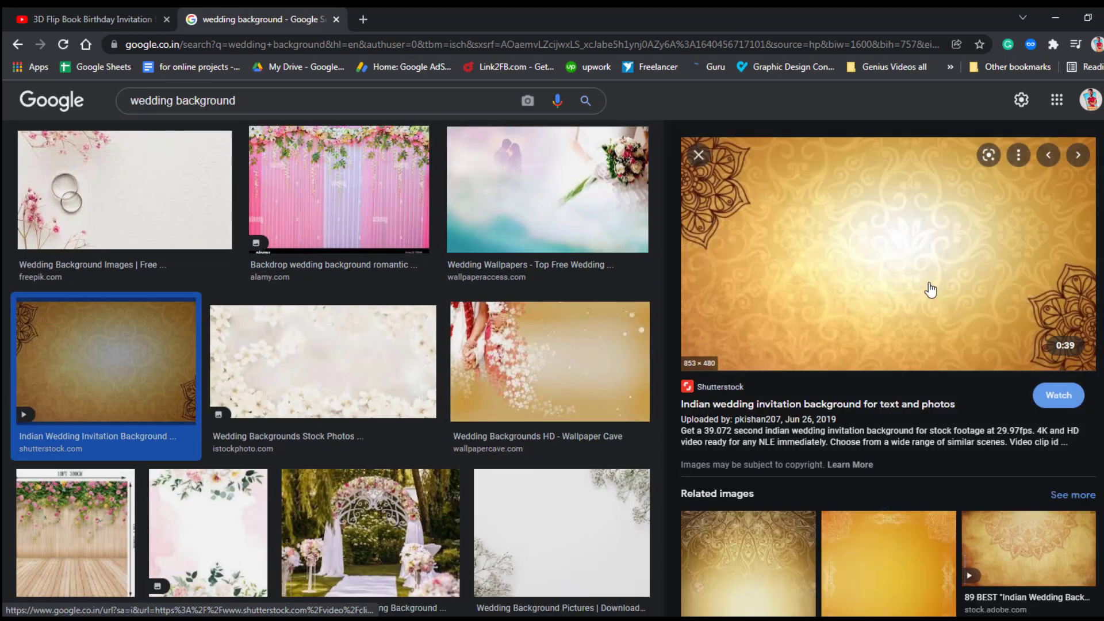
right_click(869, 254)
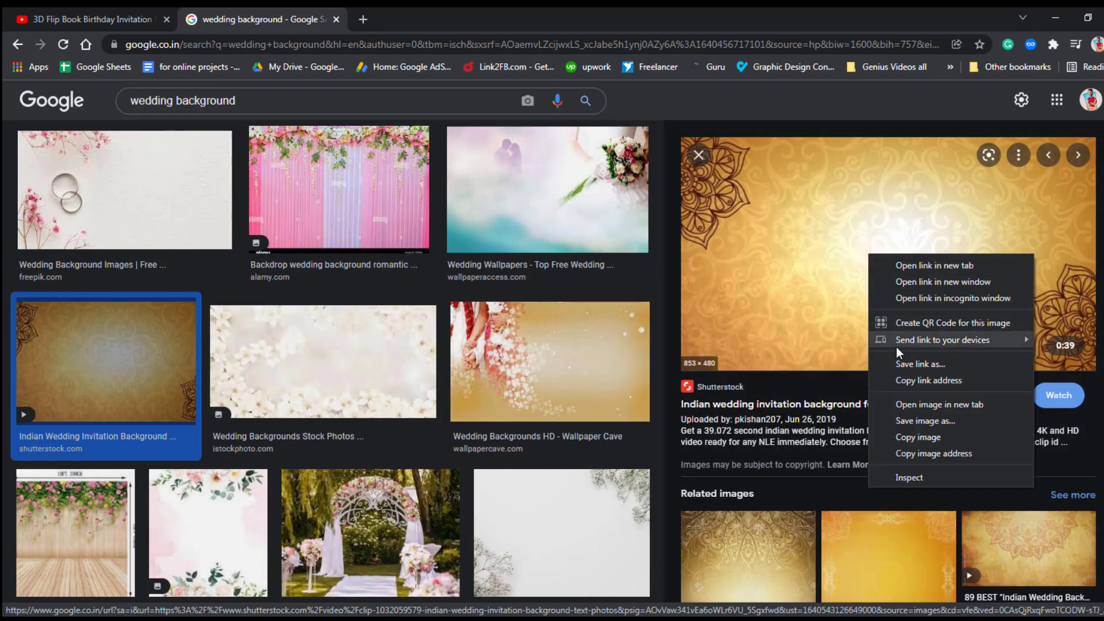
left_click(911, 405)
scroll(863, 403, "down", 5)
scroll(613, 398, "down", 7)
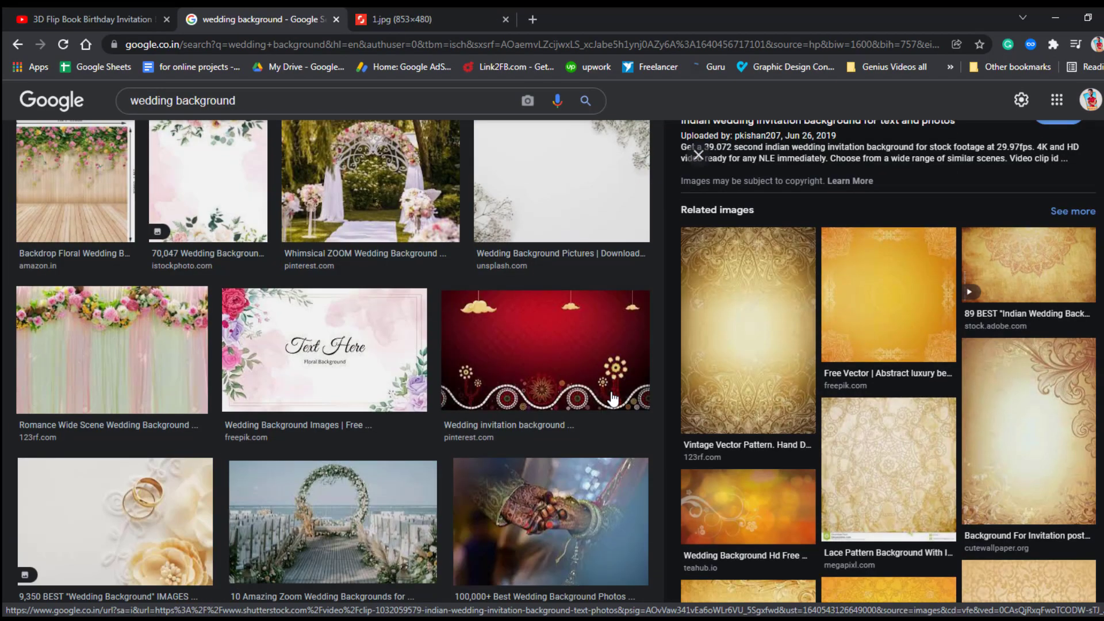
scroll(613, 398, "down", 4)
scroll(613, 398, "down", 3)
scroll(598, 408, "down", 4)
scroll(583, 418, "down", 5)
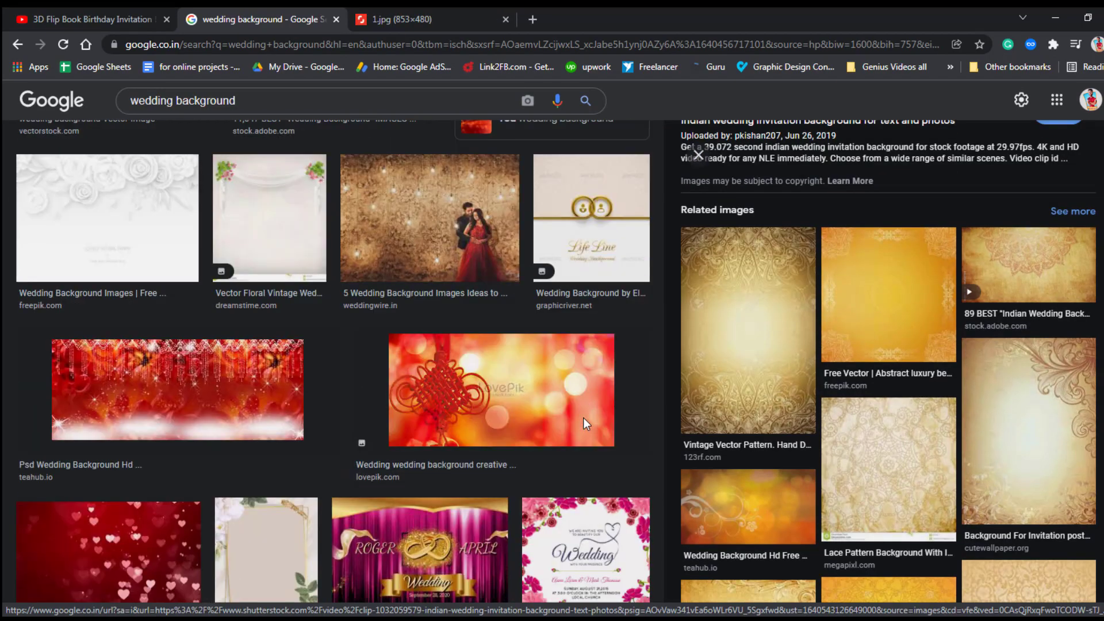
scroll(584, 417, "down", 5)
scroll(584, 417, "down", 5)
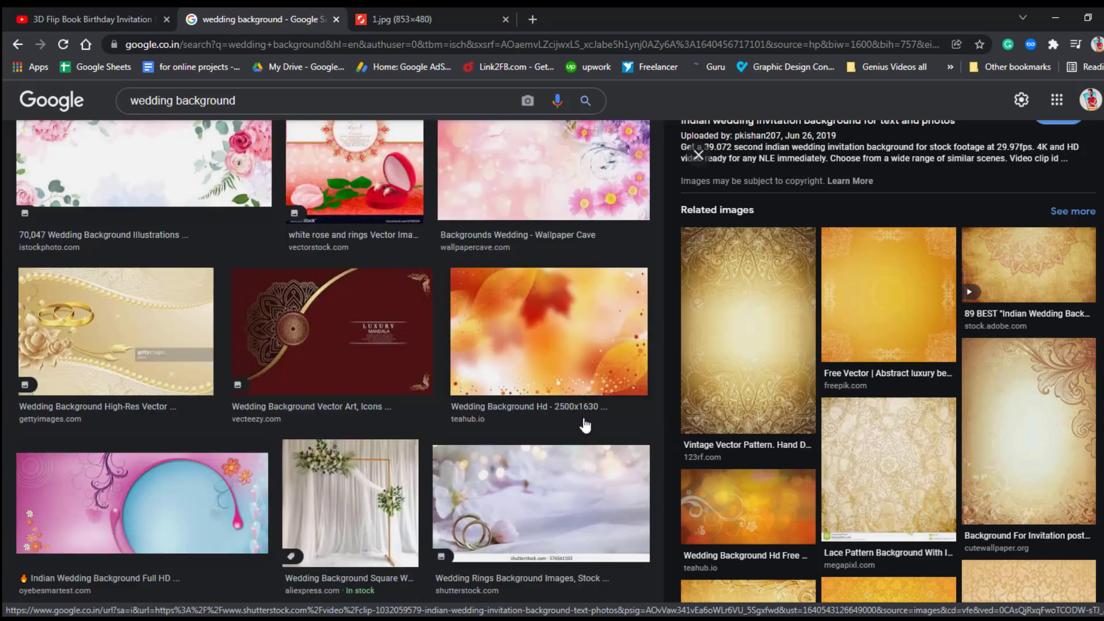
scroll(584, 423, "down", 4)
scroll(586, 425, "down", 3)
scroll(423, 271, "up", 10)
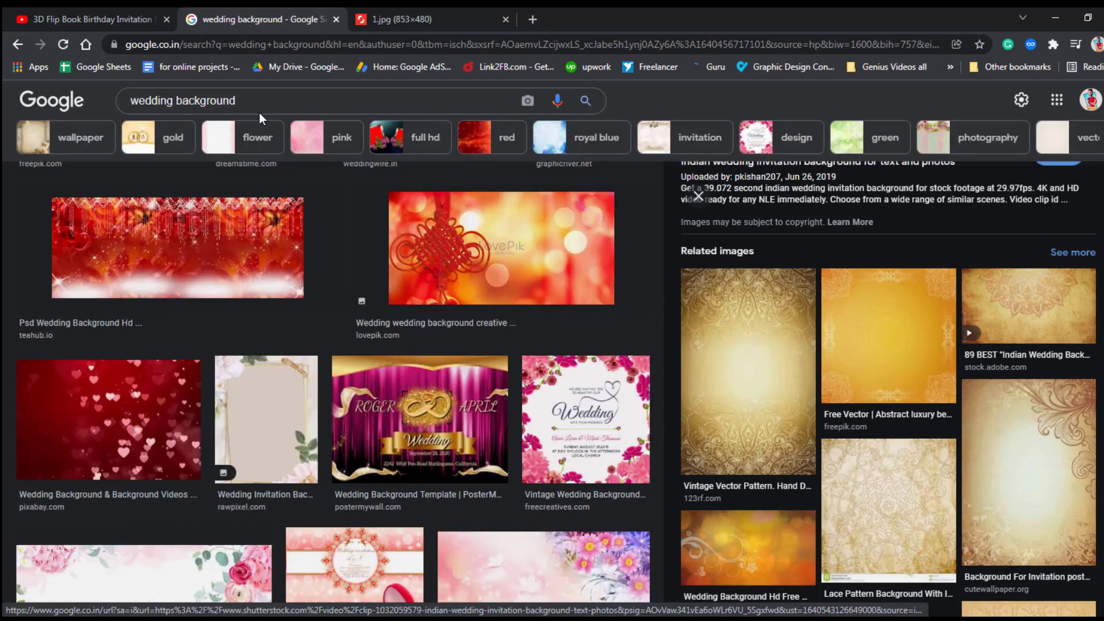
Select the word 'wedding' in the search query to replace it.
left_click(202, 92)
triple_click(172, 99)
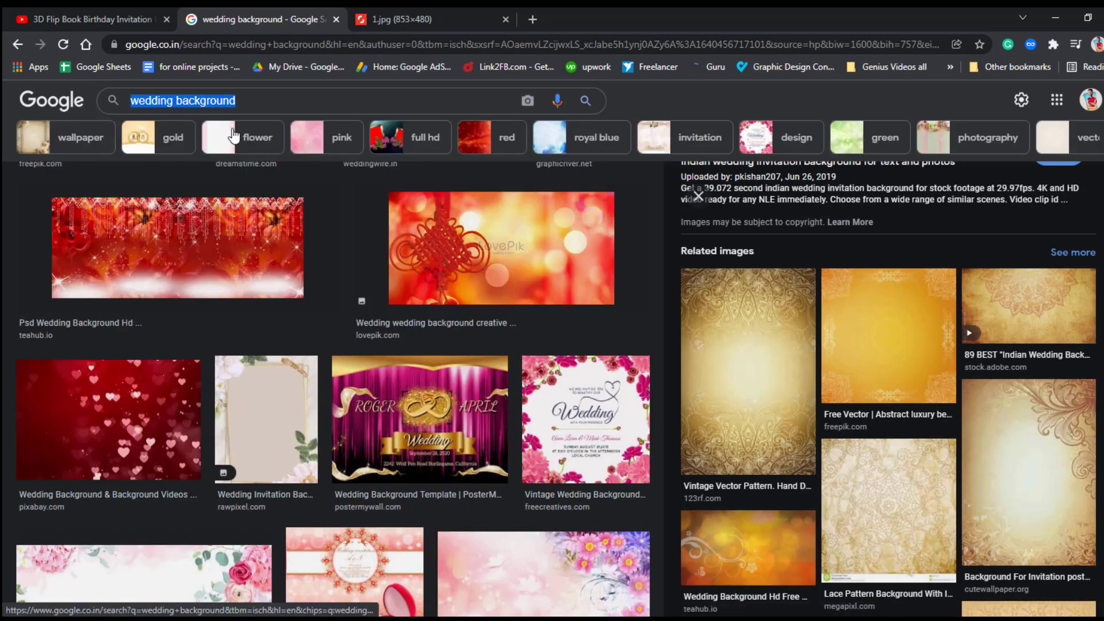
left_click(172, 99)
double_click(148, 101)
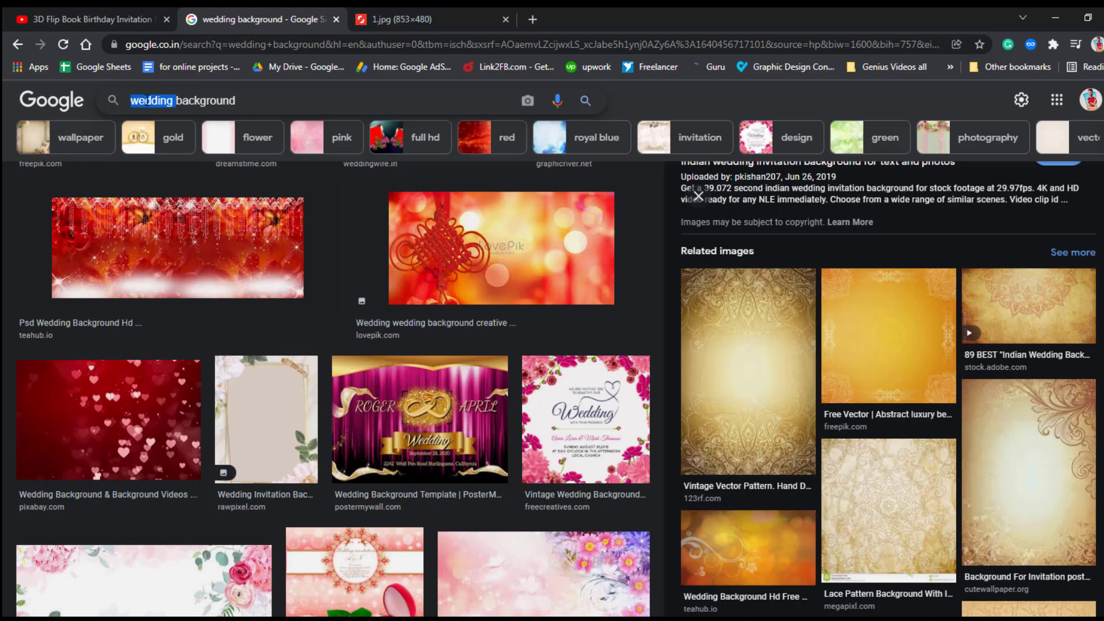
Search for 'wooden background' and open the light scratched wood texture in a new tab.
type("wooden")
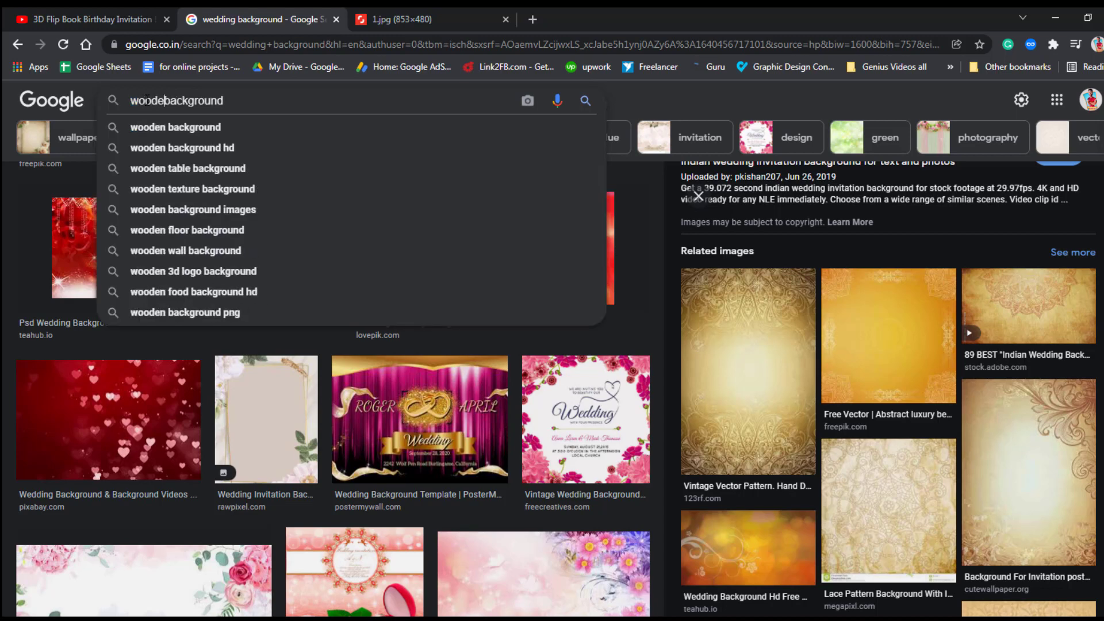
key("Return")
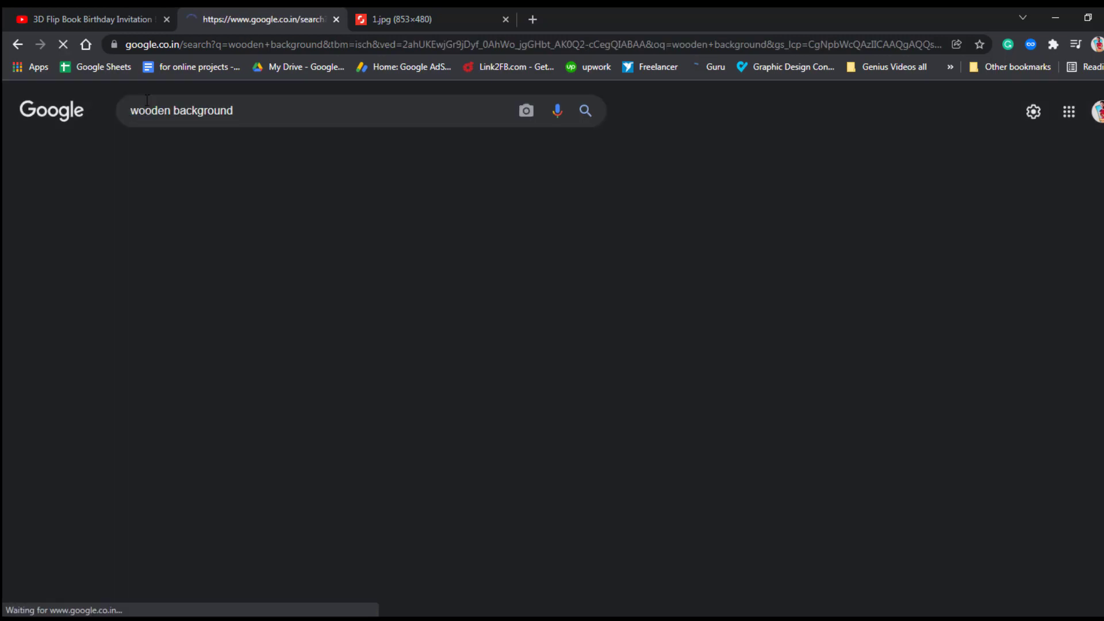
scroll(246, 426, "down", 1)
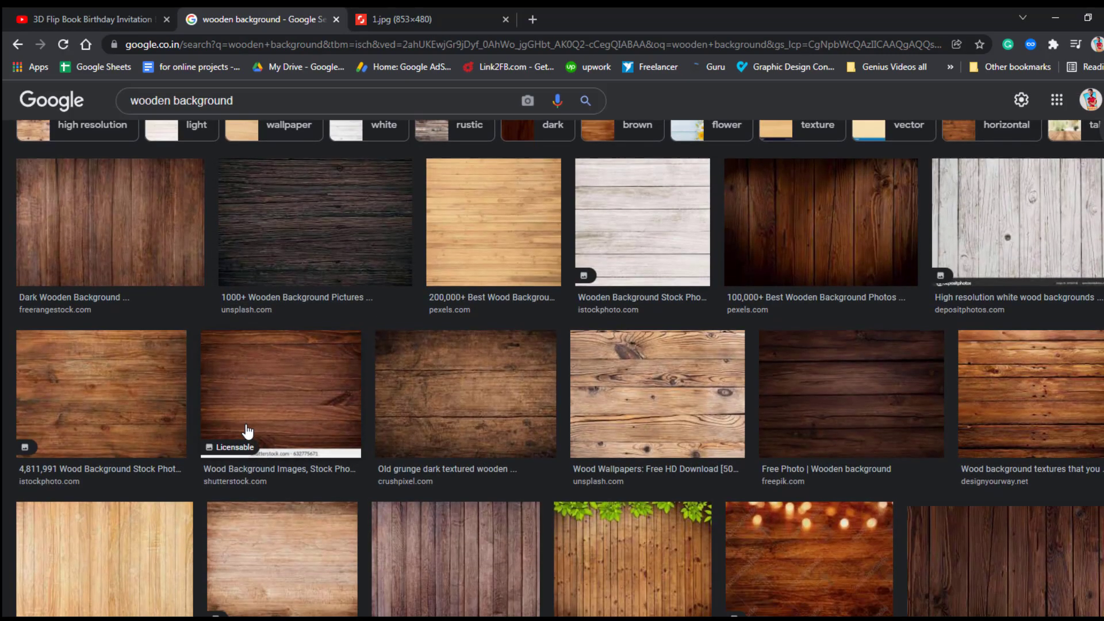
scroll(246, 431, "down", 2)
scroll(268, 465, "up", 3)
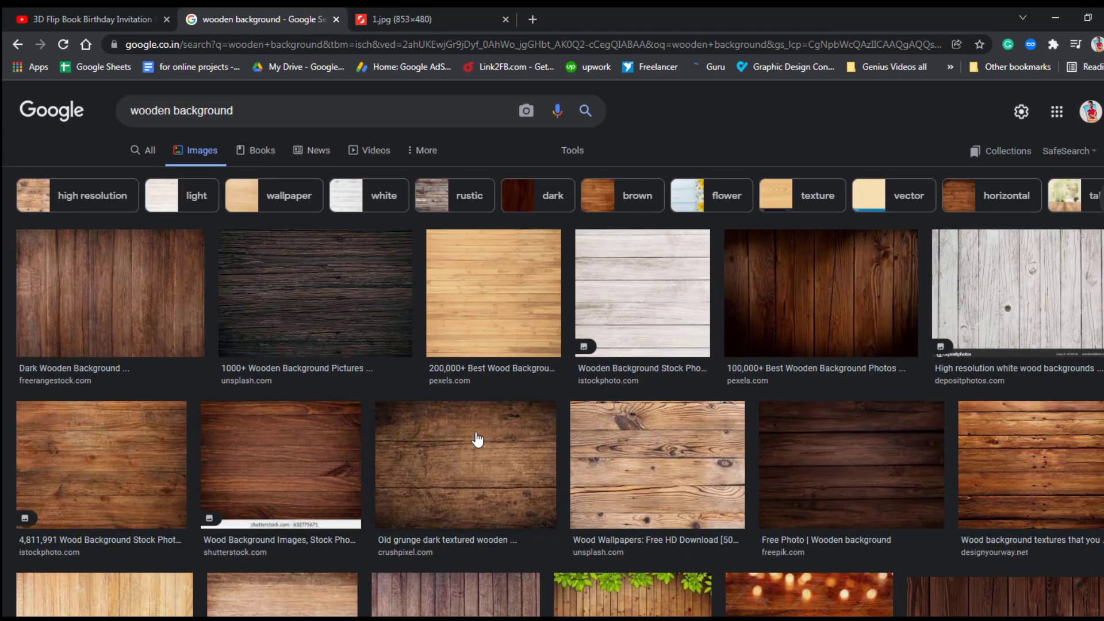
scroll(471, 449, "down", 3)
scroll(476, 440, "down", 2)
scroll(476, 439, "down", 2)
scroll(476, 440, "down", 2)
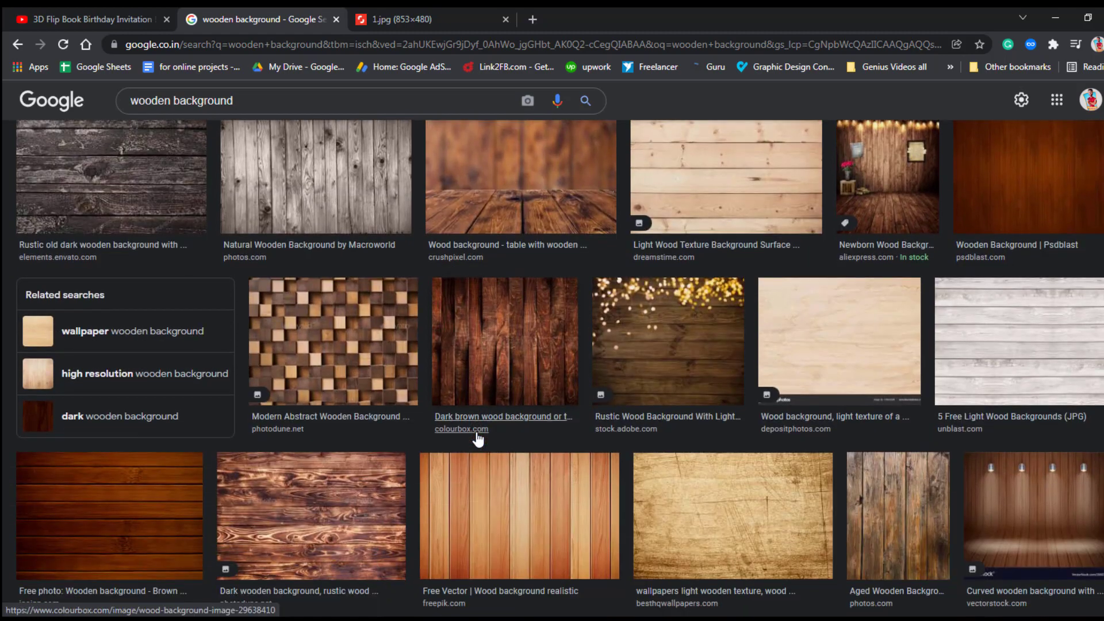
scroll(476, 440, "down", 2)
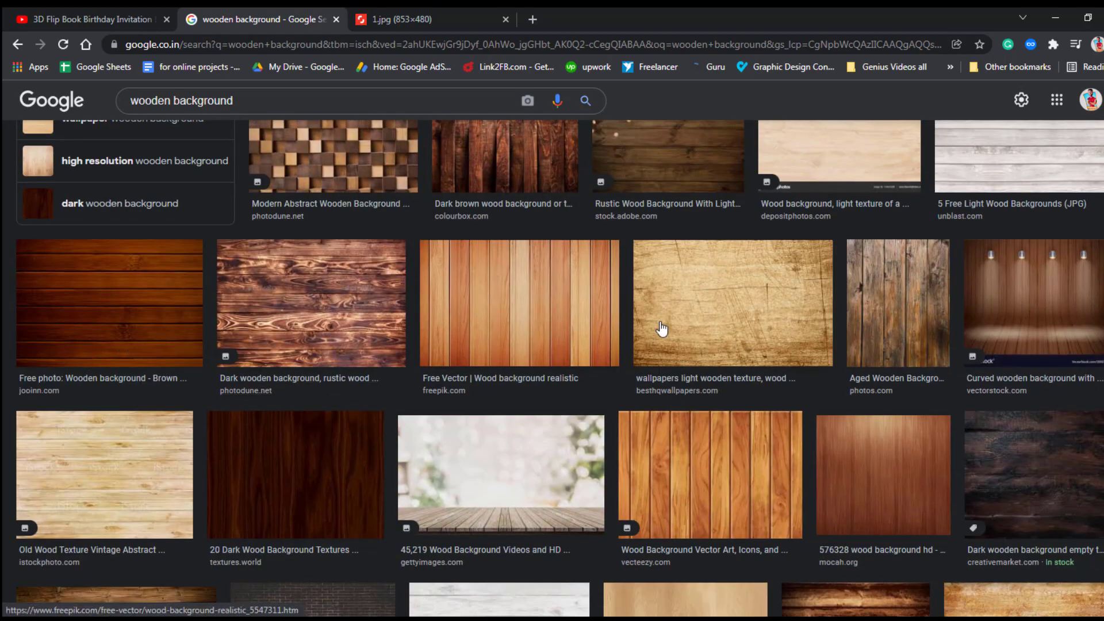
left_click(716, 328)
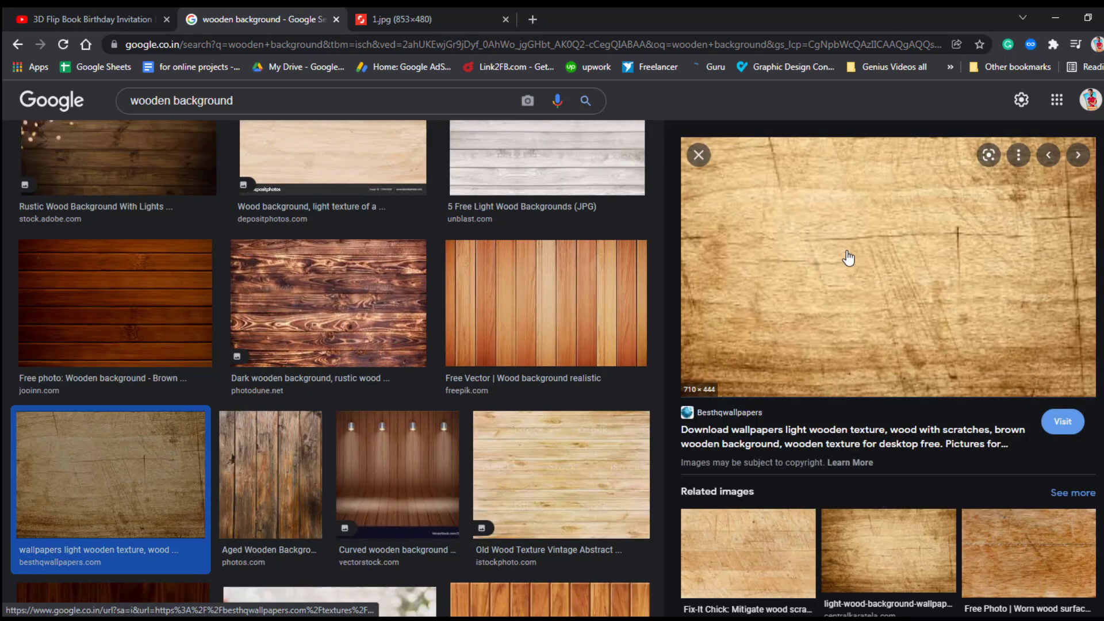
right_click(848, 231)
left_click(899, 383)
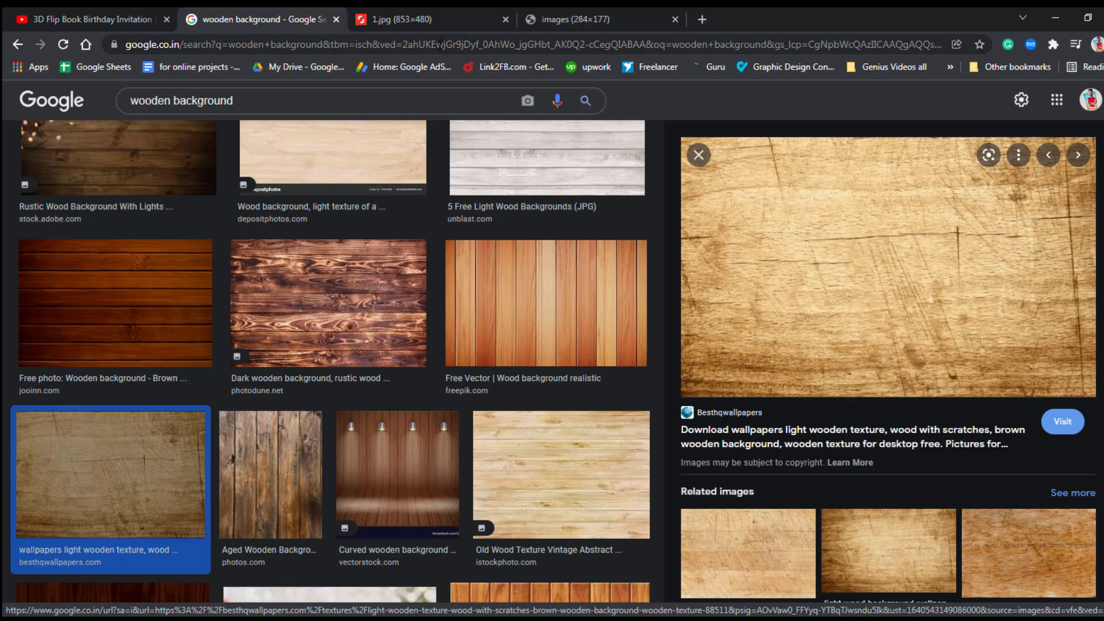
Save the golden background image into the Downloads folder.
left_click(428, 17)
right_click(544, 278)
left_click(562, 302)
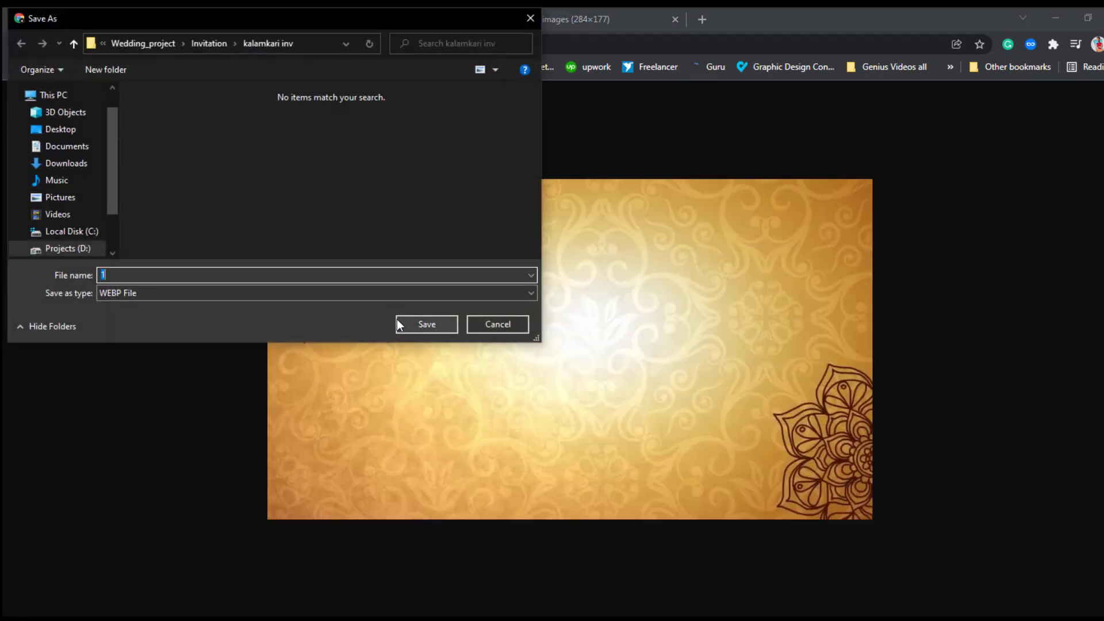
mouse_move(111, 156)
left_mouse_down()
mouse_move(115, 223)
mouse_move(115, 109)
left_mouse_up()
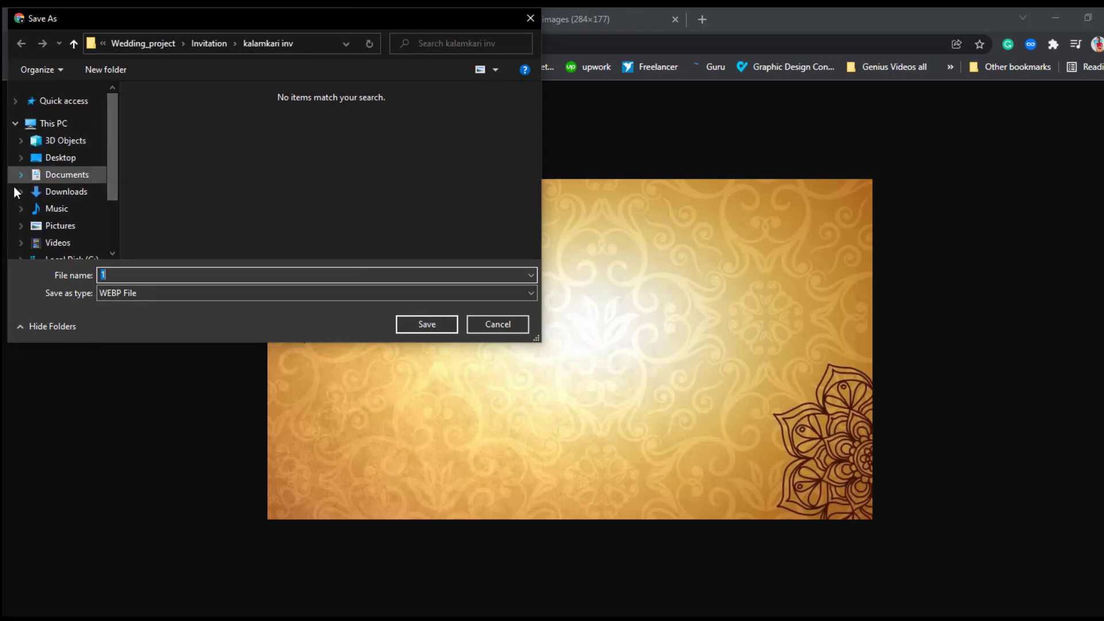
left_click(90, 189)
left_click(421, 321)
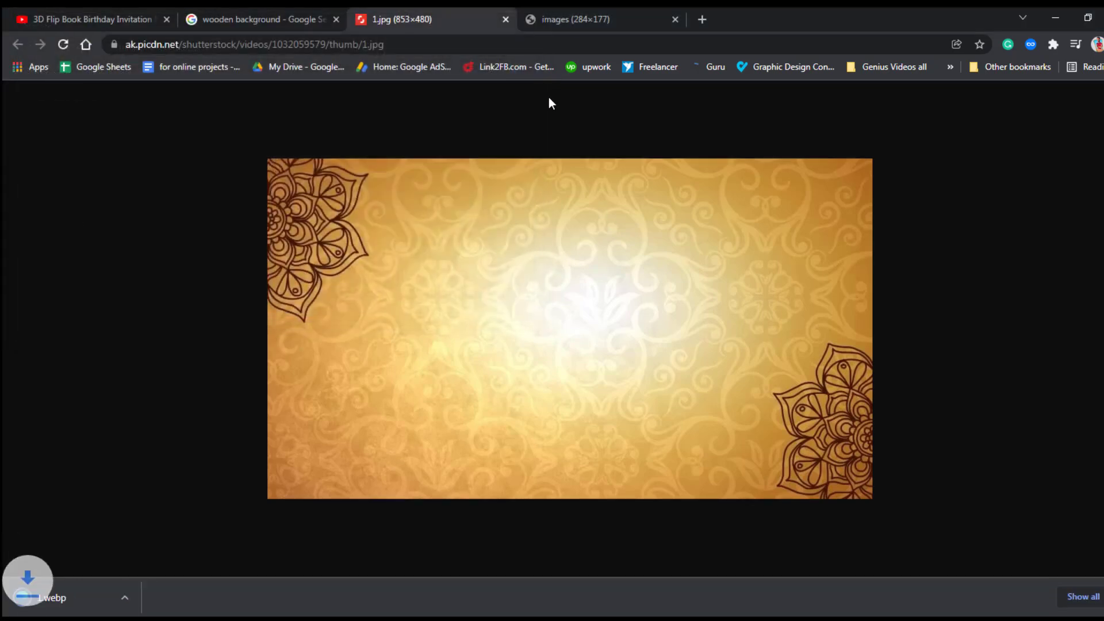
Save the wooden image as images.jfif and close the golden image's tab.
left_click(558, 22)
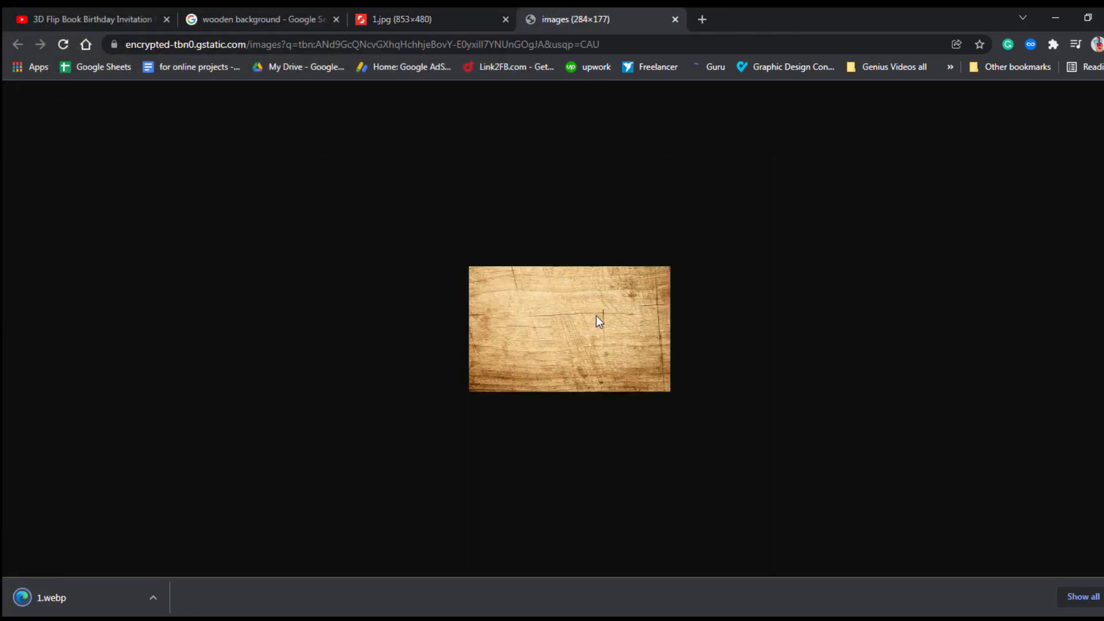
right_click(629, 317)
left_click(651, 351)
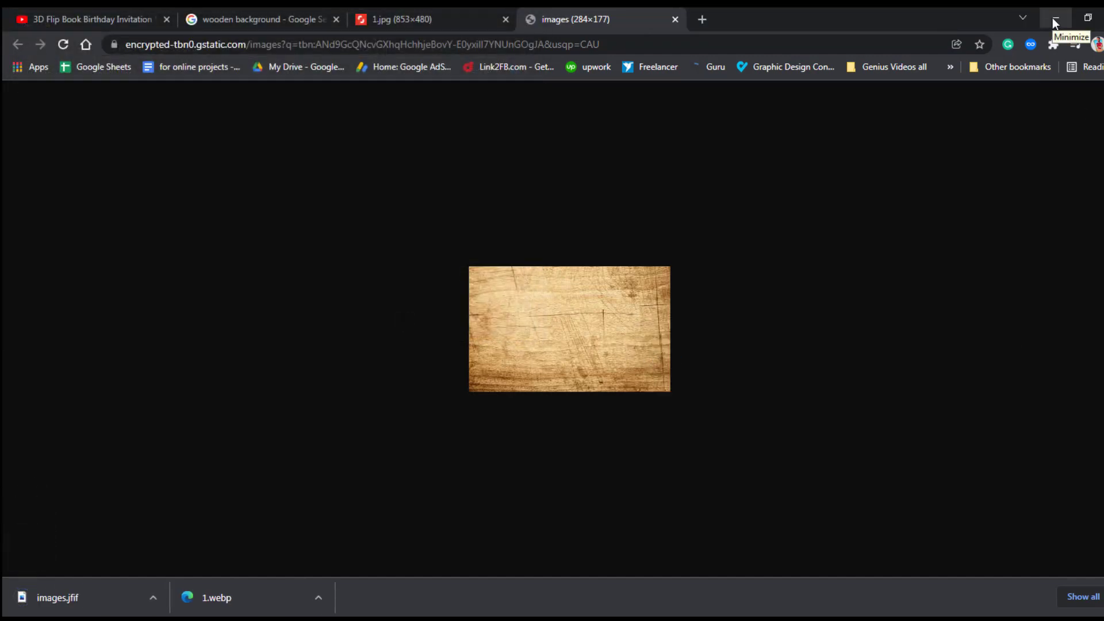
left_click(430, 22)
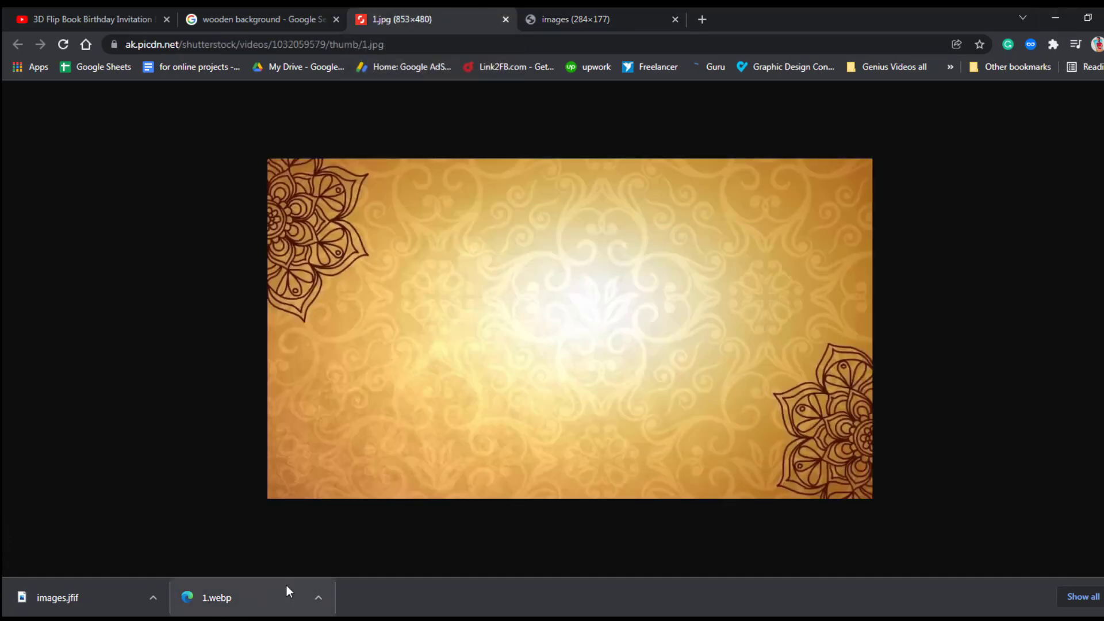
left_click(506, 22)
Go back to the 'wedding background' results and browse for a red background.
left_click(322, 20)
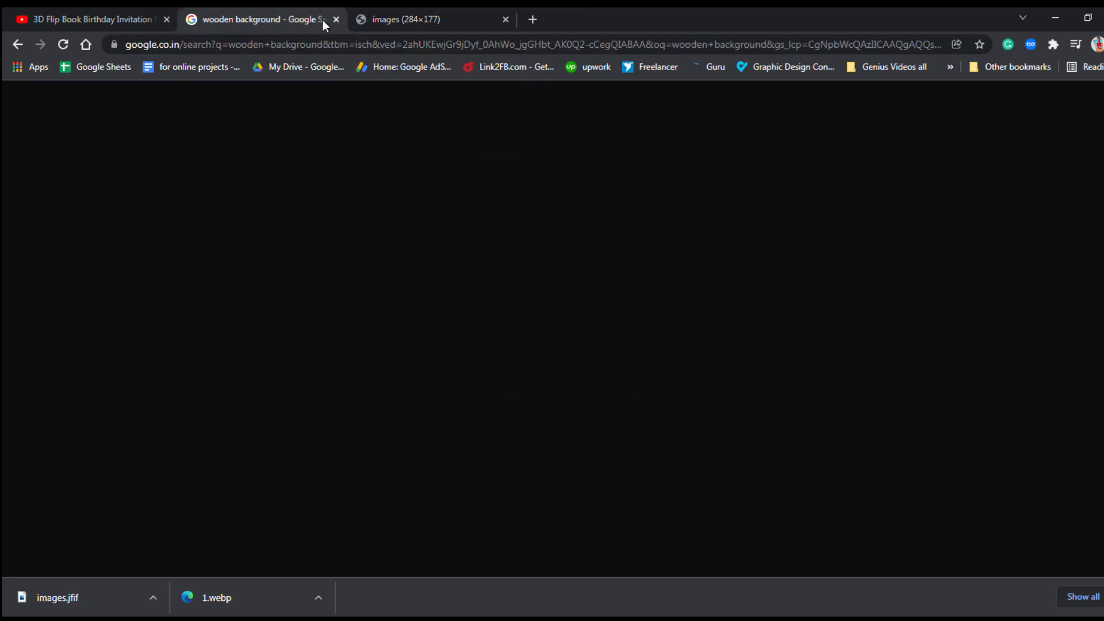
left_click(17, 45)
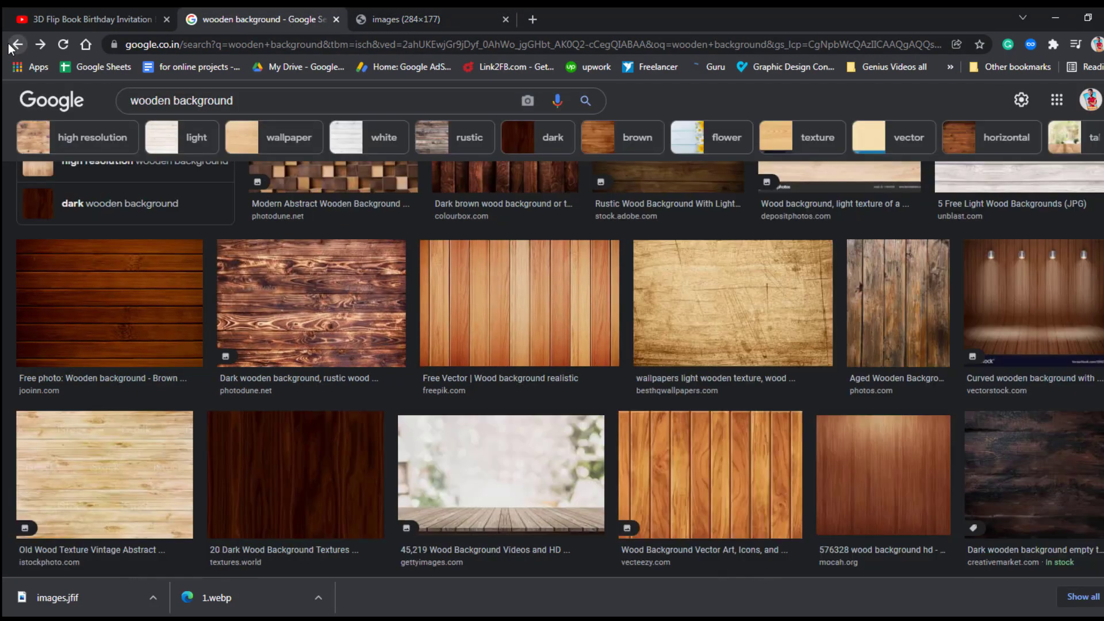
left_click(17, 44)
left_click(115, 460)
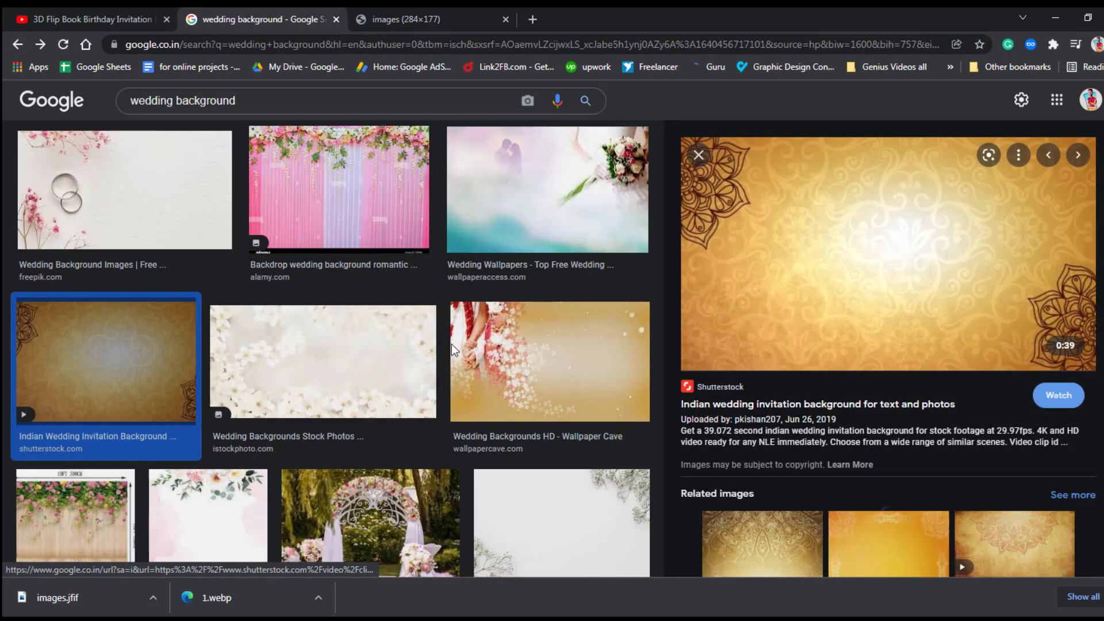
scroll(589, 389, "down", 4)
scroll(770, 448, "down", 6)
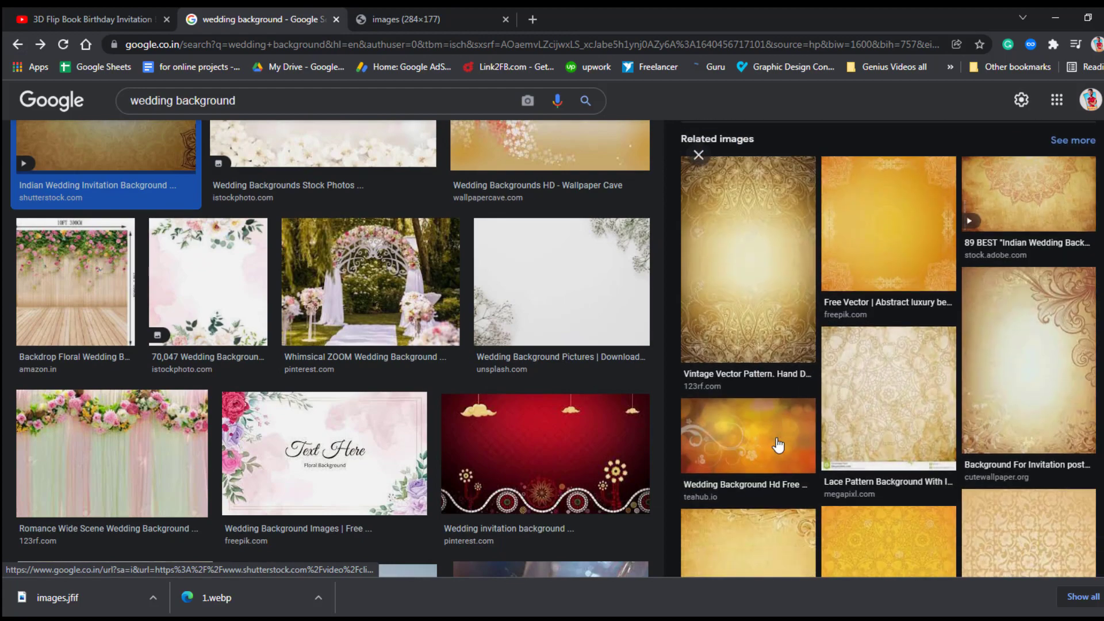
scroll(767, 468, "up", 6)
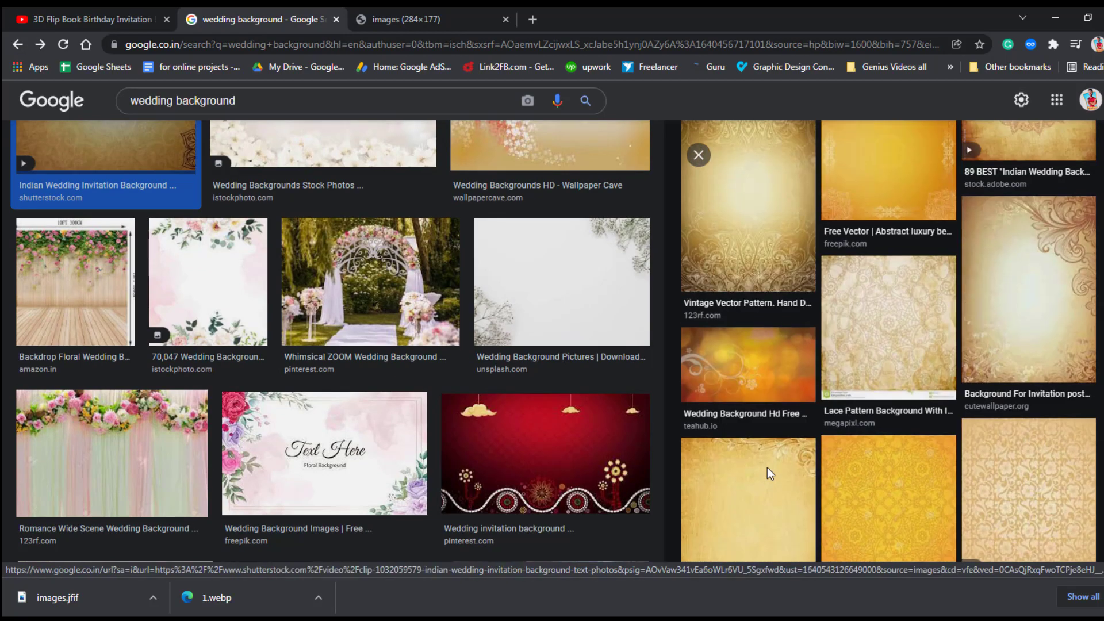
scroll(812, 433, "down", 5)
scroll(814, 429, "down", 4)
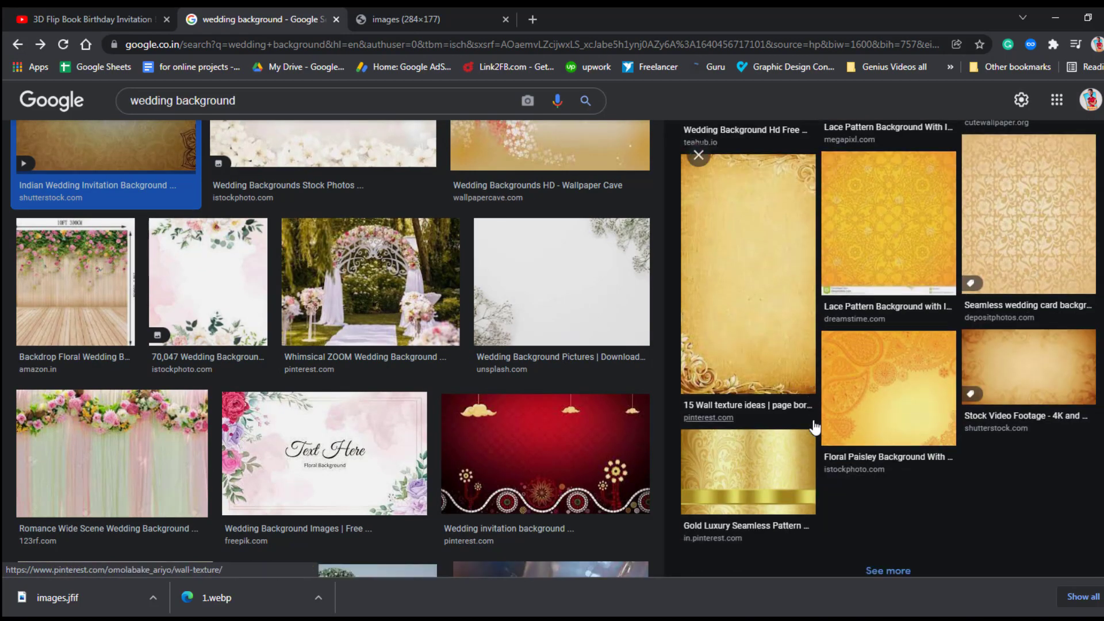
scroll(819, 422, "down", 2)
scroll(820, 420, "up", 4)
scroll(432, 323, "up", 5)
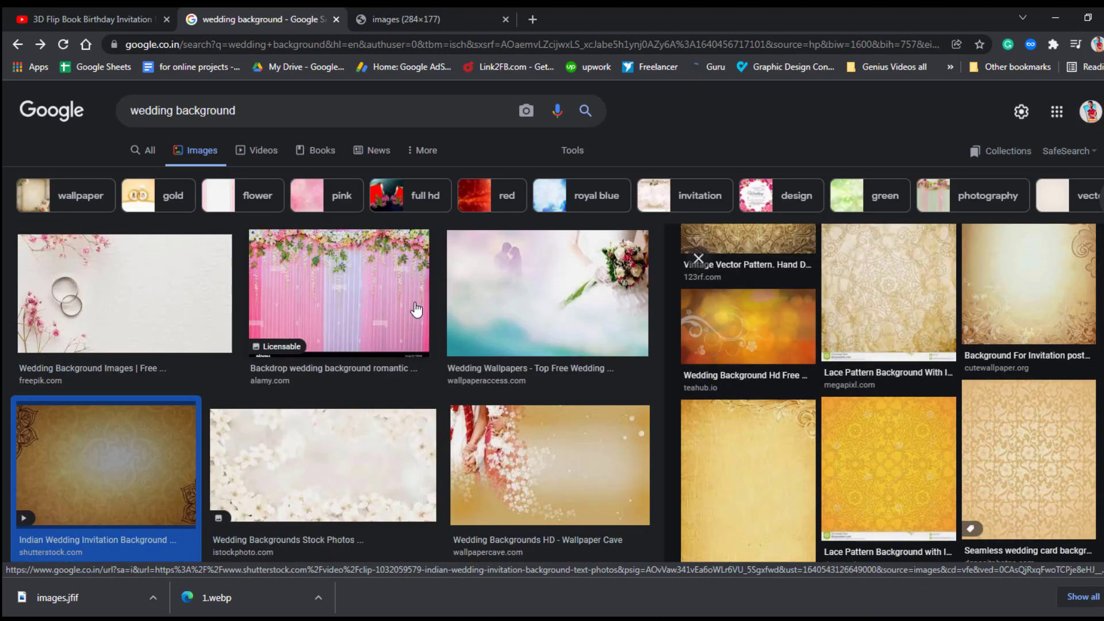
scroll(433, 323, "down", 8)
scroll(458, 316, "down", 6)
scroll(458, 316, "down", 5)
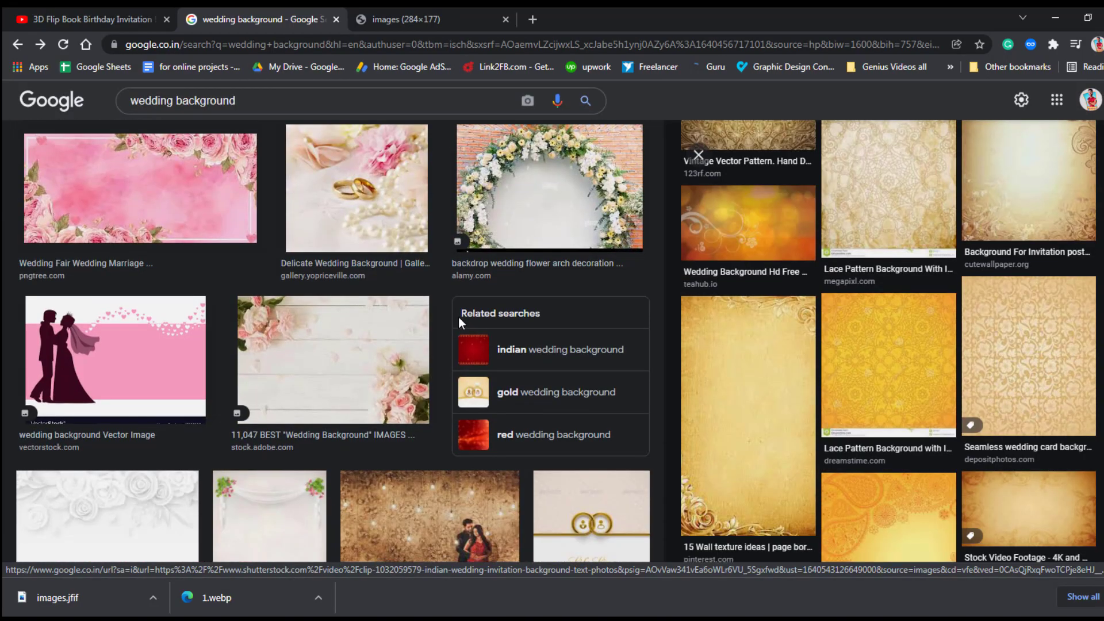
scroll(458, 316, "up", 3)
scroll(458, 316, "up", 4)
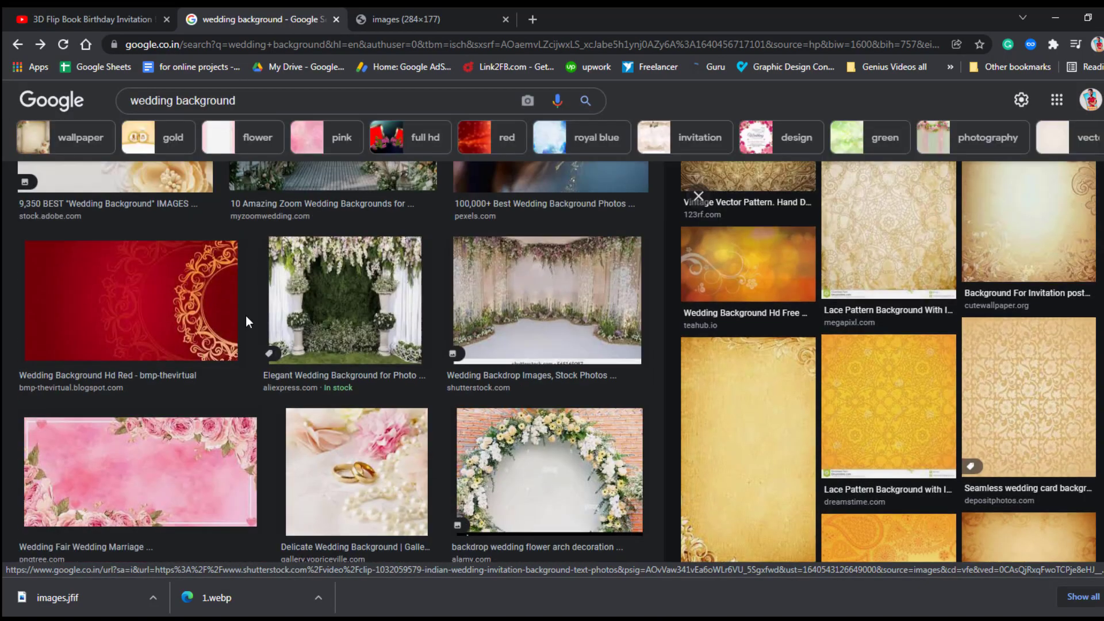
Open the red wedding background full-size in a new tab.
left_click(141, 309)
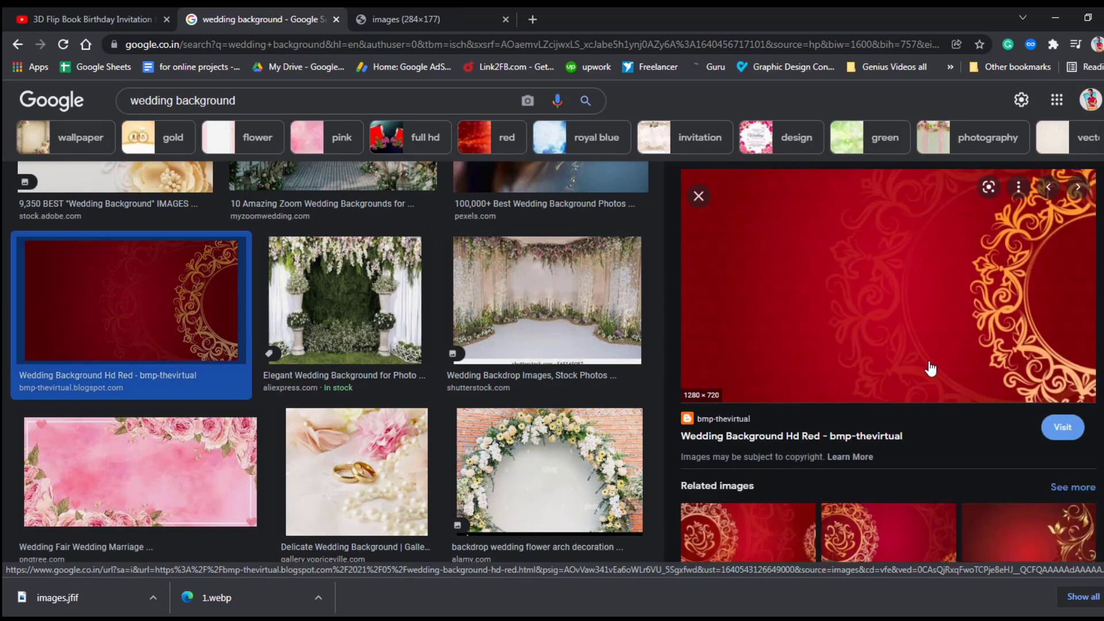
scroll(872, 208, "down", 2)
scroll(871, 209, "up", 2)
right_click(884, 289)
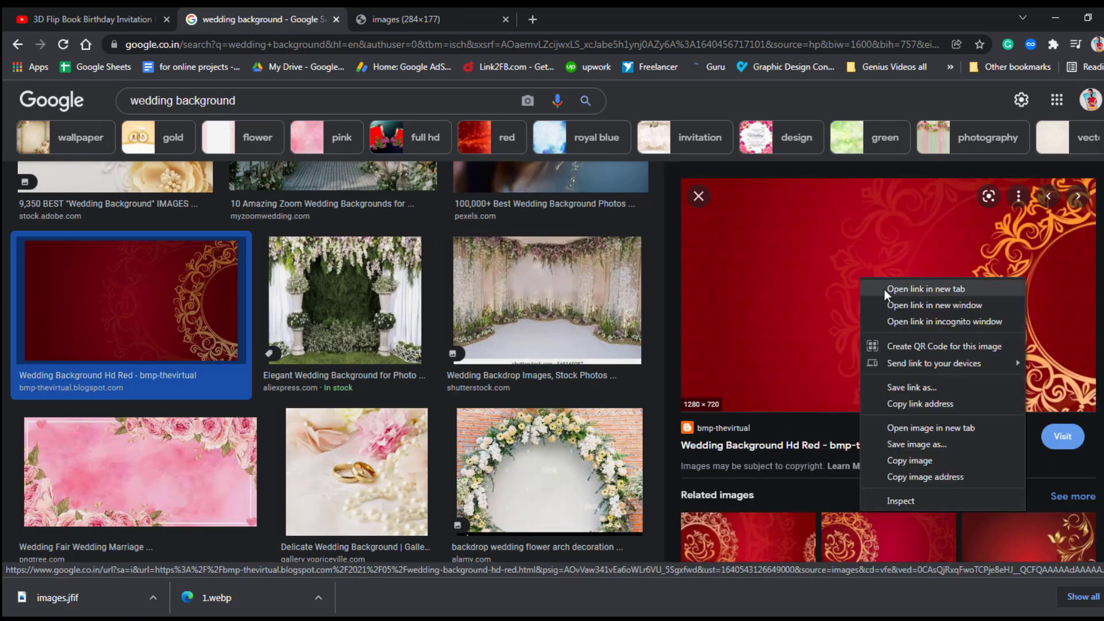
left_click(919, 423)
Save the red image as maxresdefault.jpg and minimize the browser.
left_click(558, 22)
right_click(582, 326)
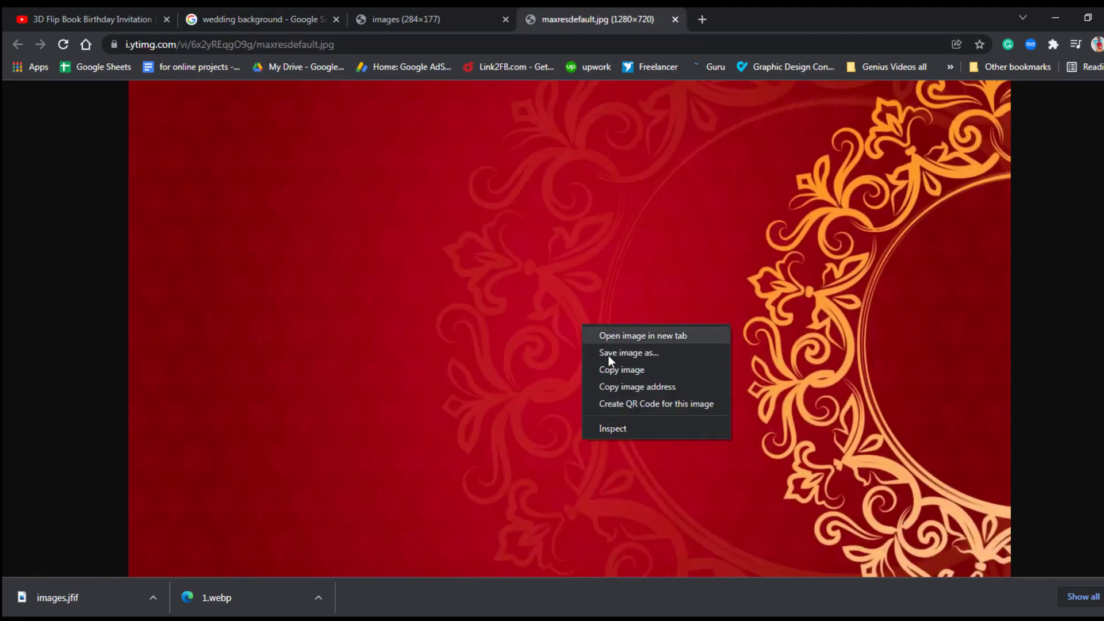
left_click(609, 355)
left_click(443, 329)
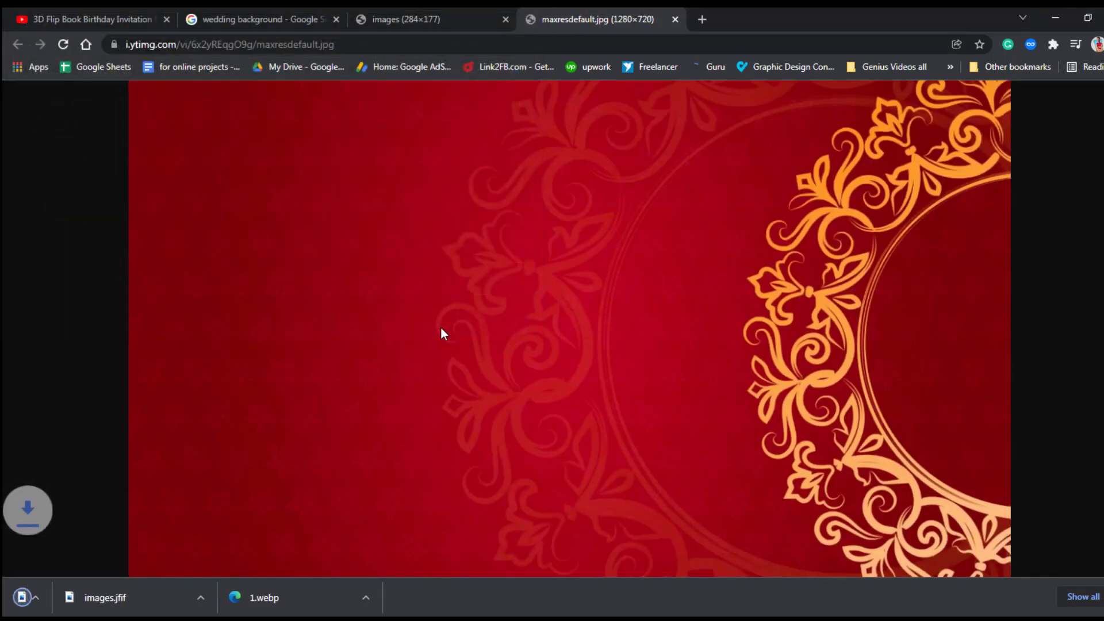
left_click(1048, 22)
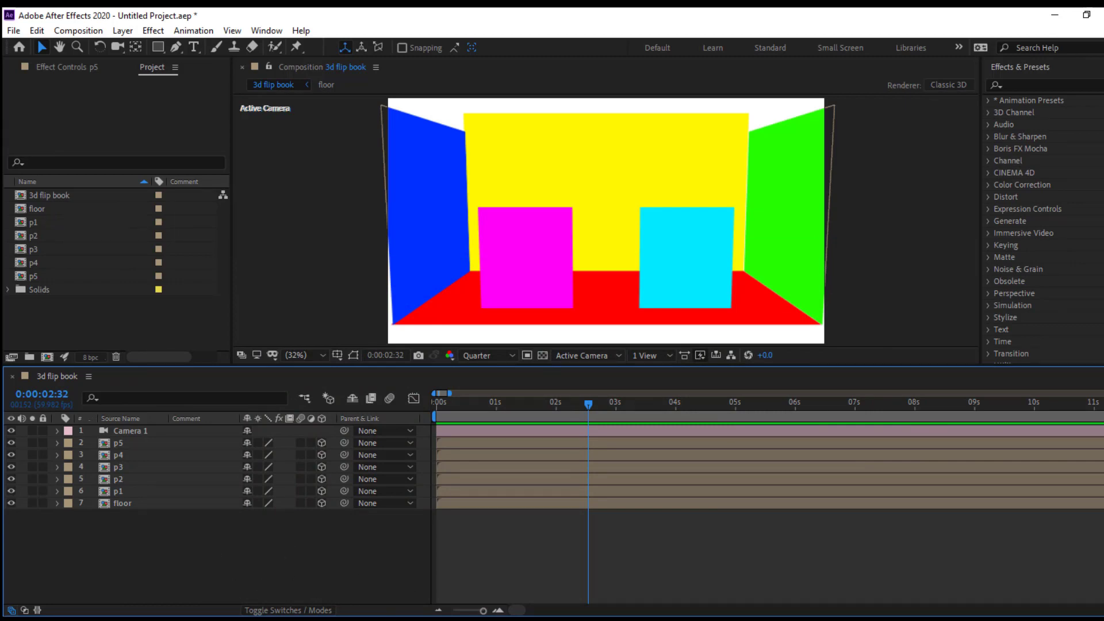
Reveal the downloaded maxresdefault.jpg in its folder in Explorer.
key("alt+Tab")
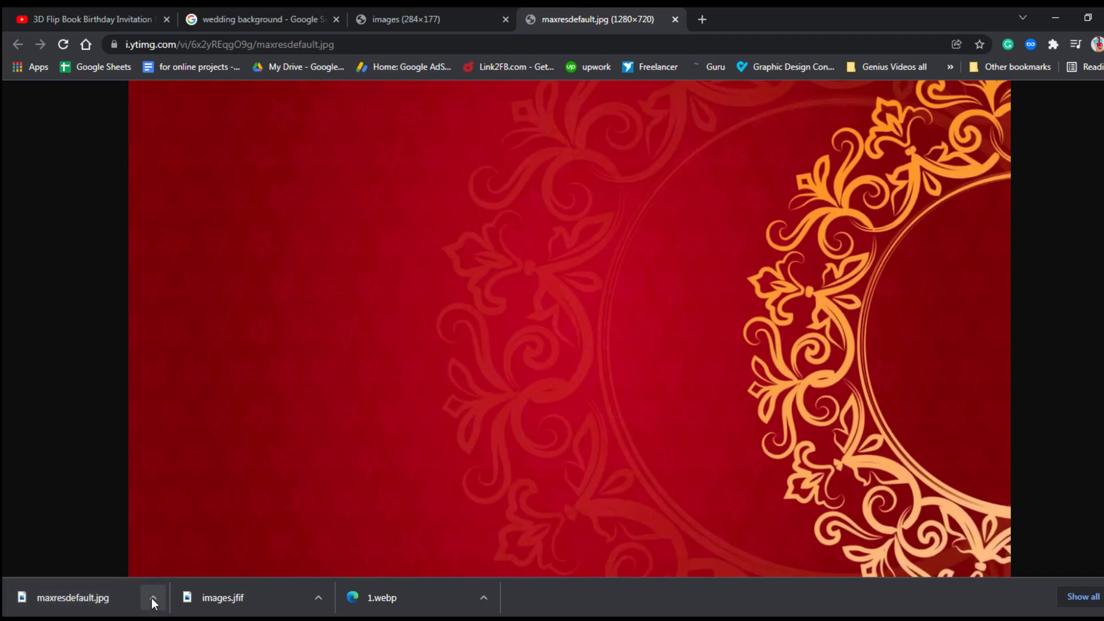
left_click(153, 598)
left_click(171, 551)
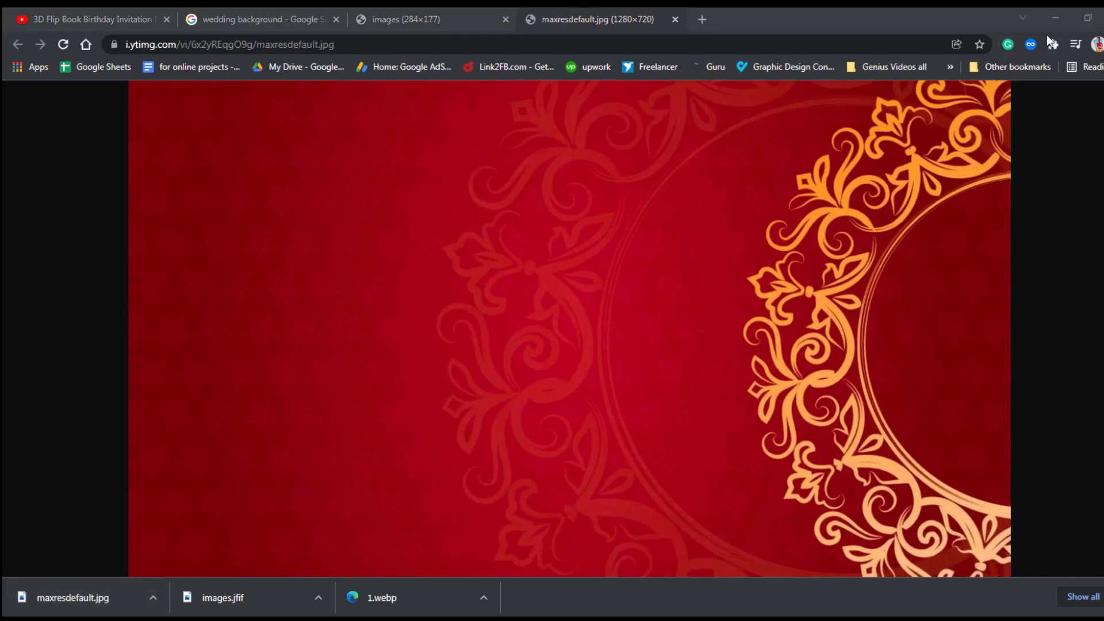
left_click(1055, 18)
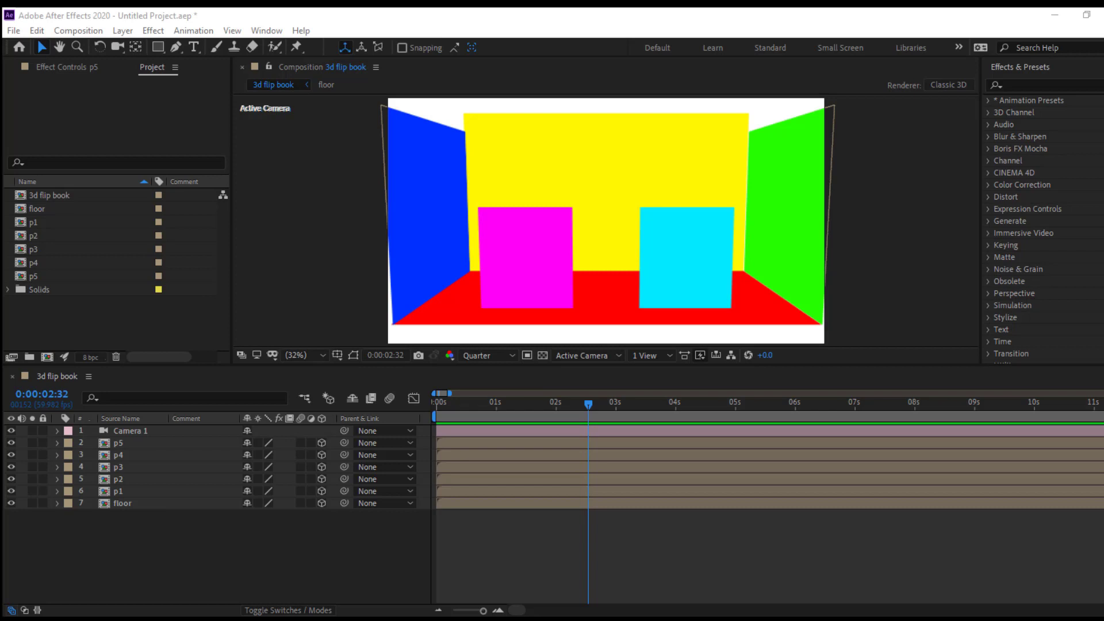
Drag images.jfif and maxresdefault.jpg from Explorer into the Project panel.
left_click_drag(759, 49, 153, 325)
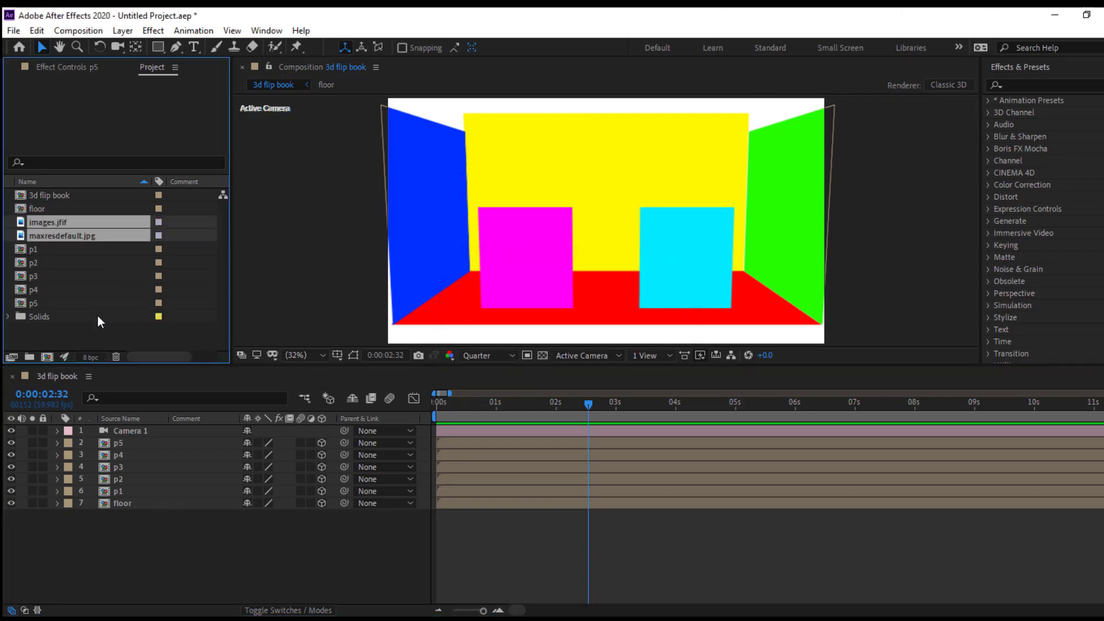
left_click(62, 332)
left_click(47, 225)
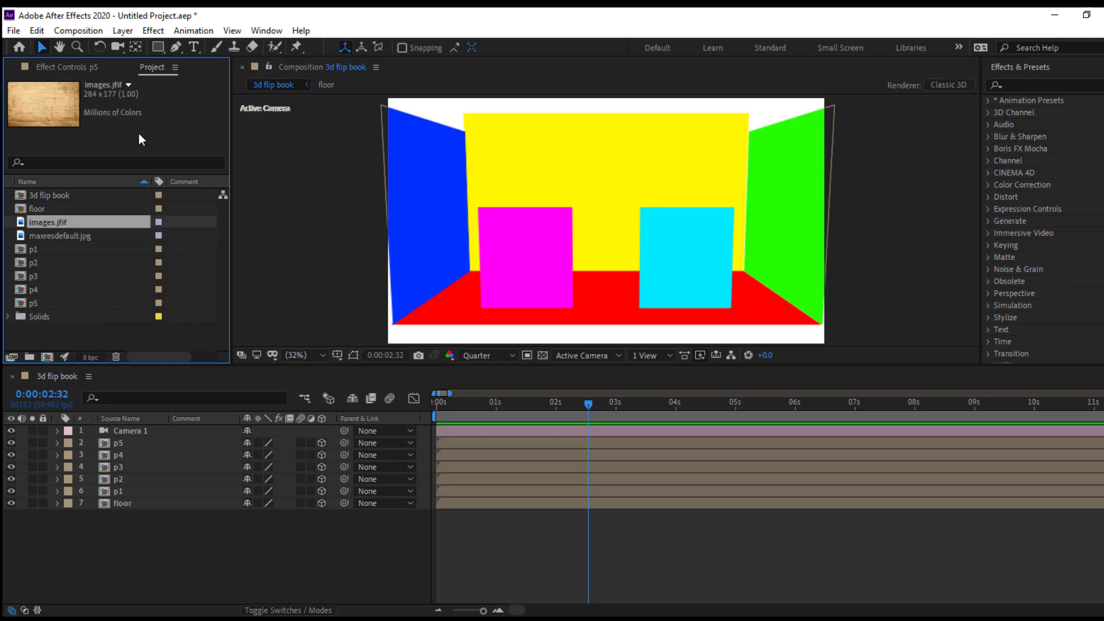
left_click(132, 507)
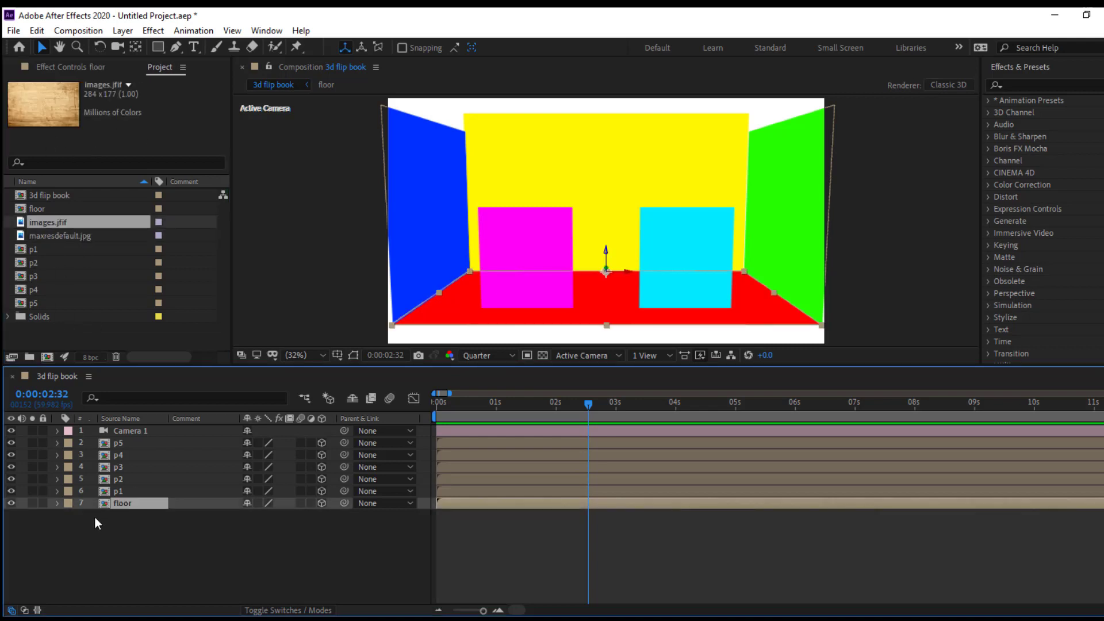
Open the floor composition and delete the wrongly added layer.
double_click(140, 506)
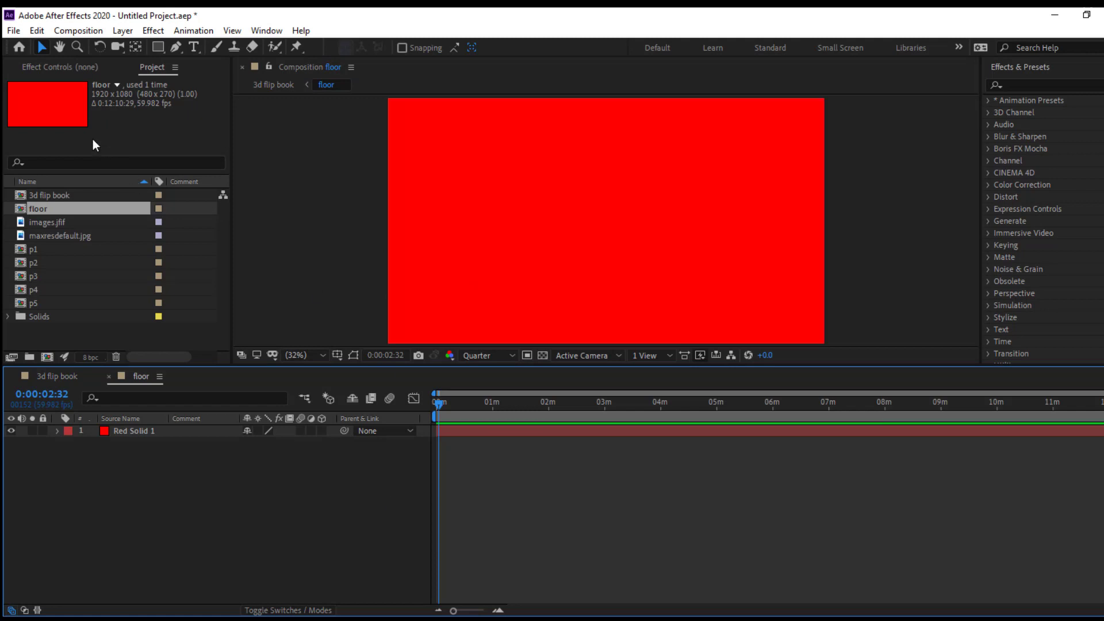
left_click_drag(38, 211, 152, 432)
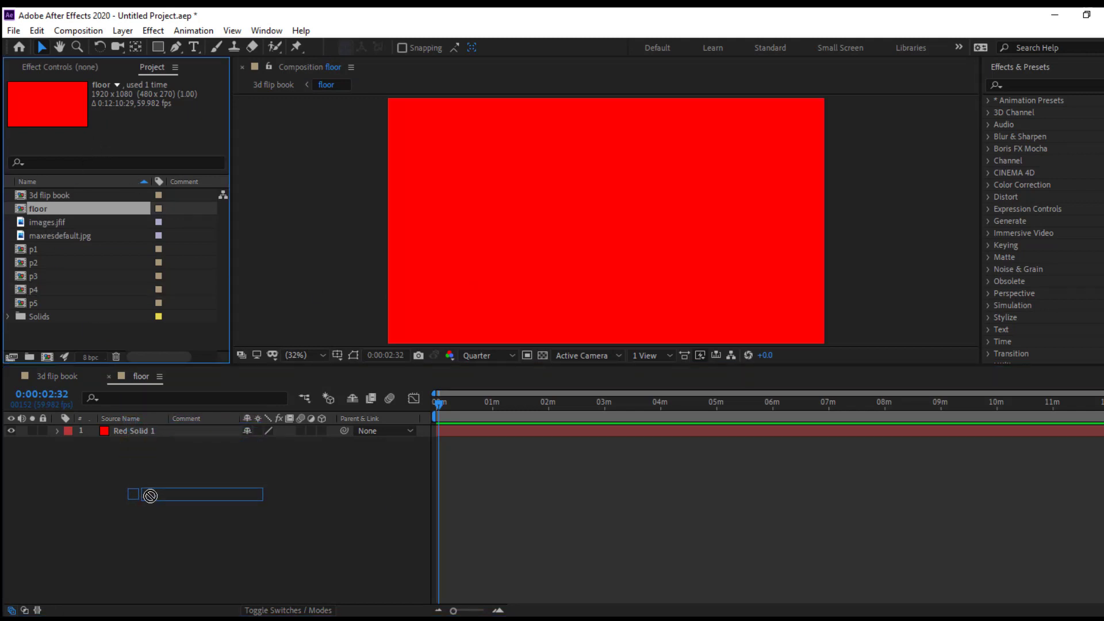
mouse_move(152, 432)
left_mouse_down()
mouse_move(149, 458)
mouse_move(34, 290)
left_mouse_up()
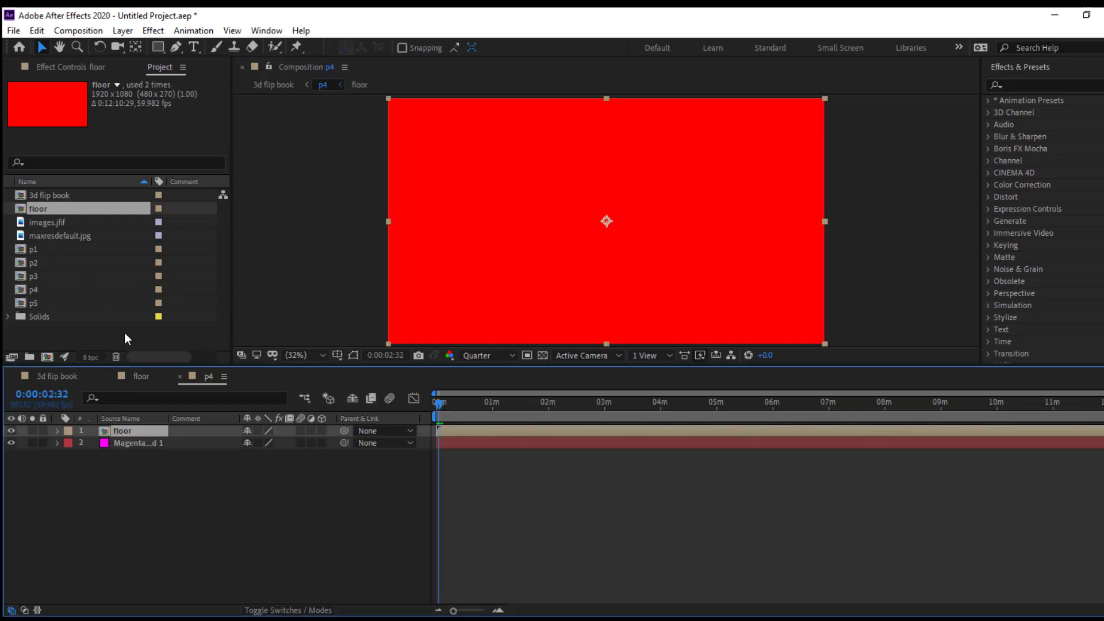
key("Delete")
Add images.jfif to the floor composition and scale it up to fill the floor.
left_click(48, 226)
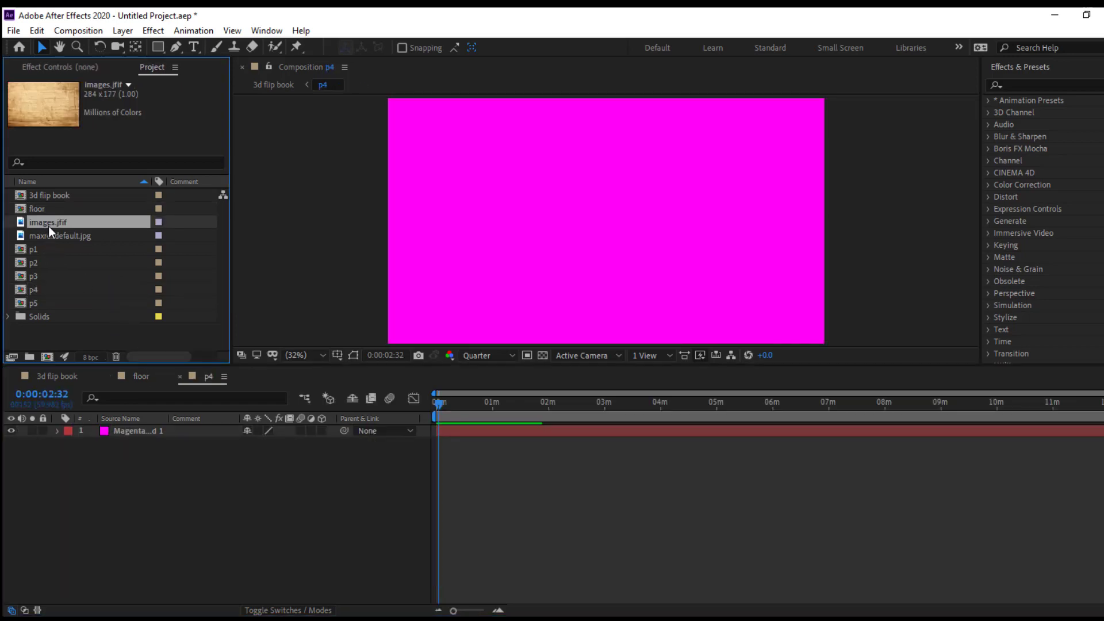
left_click_drag(48, 226, 133, 427)
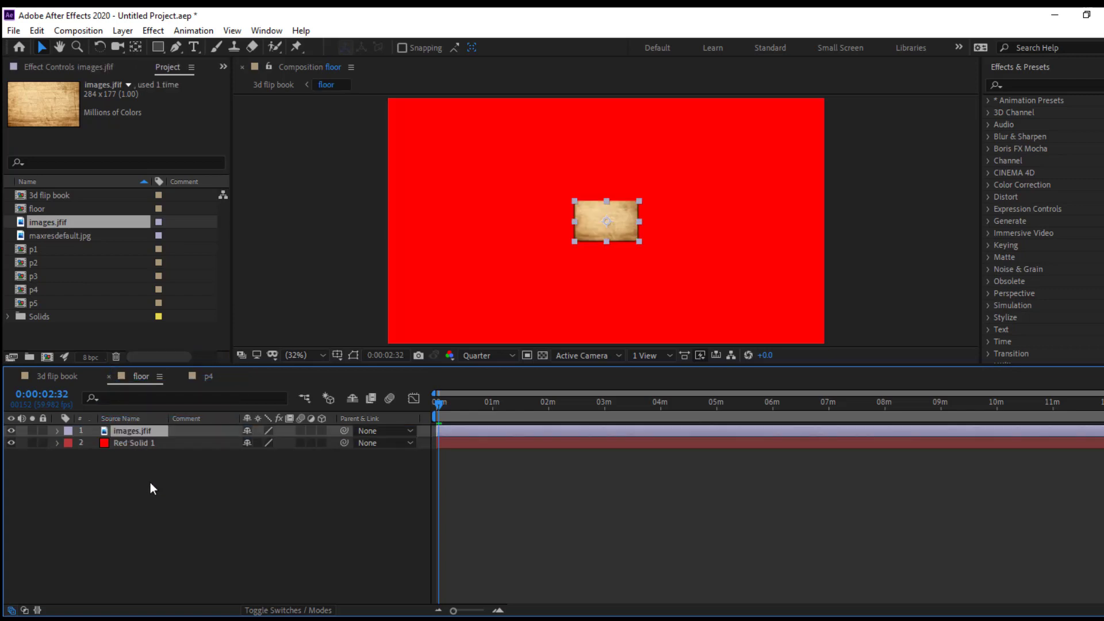
key("s")
mouse_move(265, 442)
left_mouse_down()
mouse_move(698, 479)
mouse_move(637, 453)
left_mouse_up()
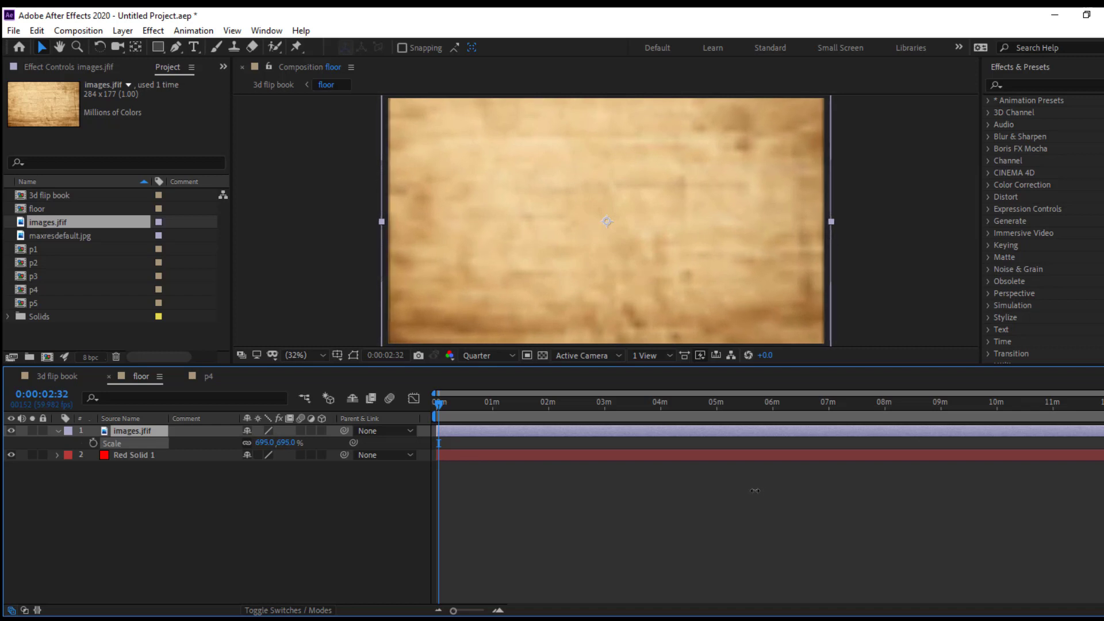
Set the viewer resolution to Full and return to the 3d flip book composition.
left_click(479, 352)
left_click(475, 386)
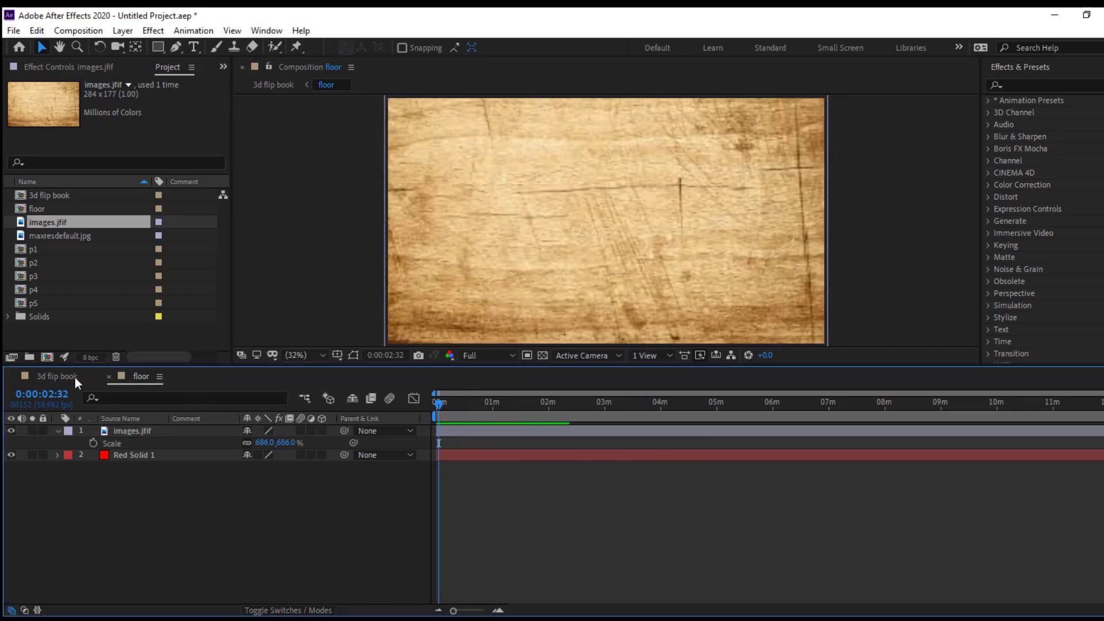
left_click(48, 375)
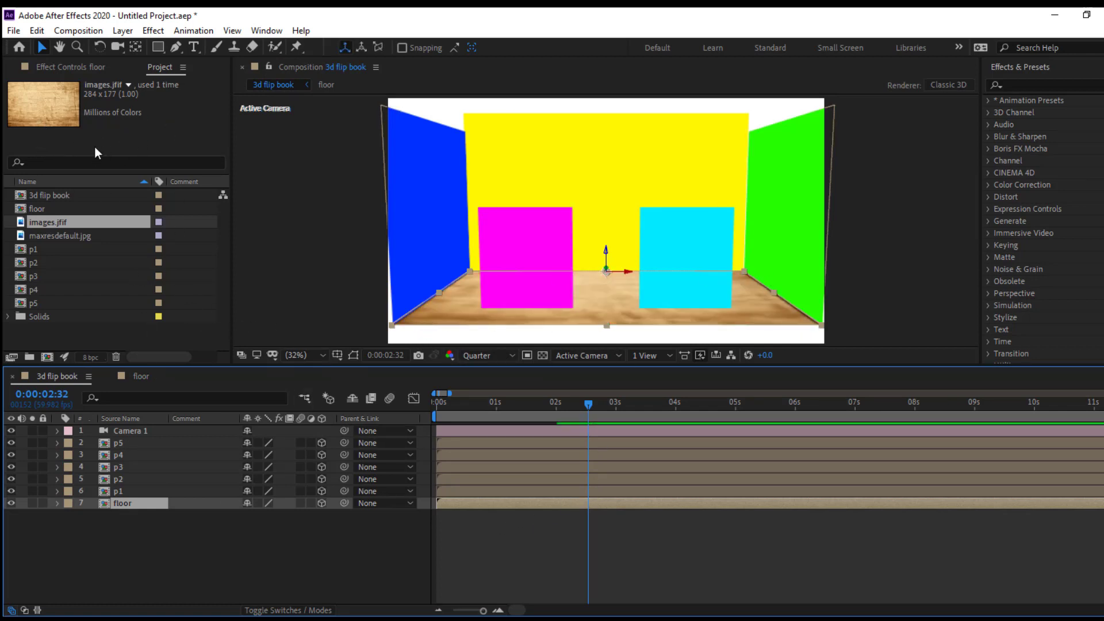
Close the two leftover image tabs and change the image search to just 'background'.
key("alt+Tab")
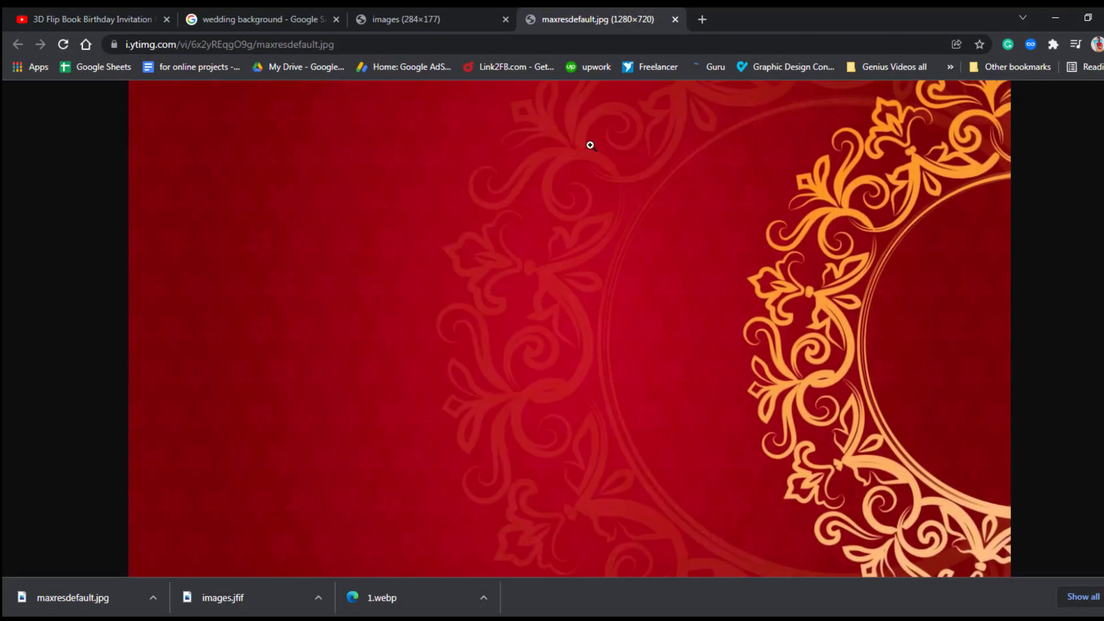
left_click(676, 19)
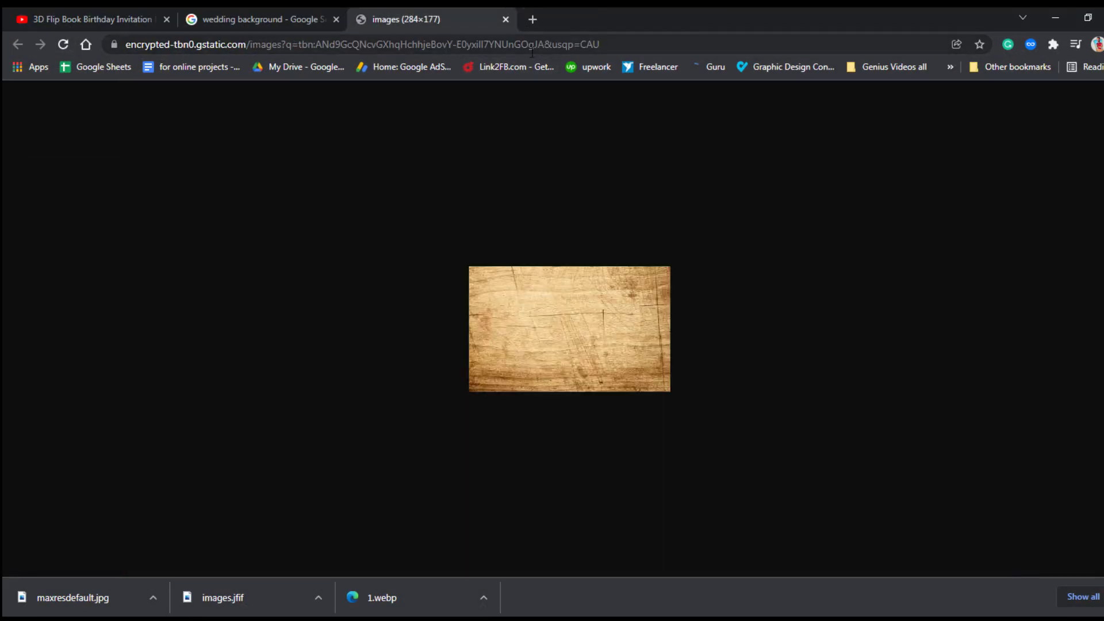
left_click(507, 20)
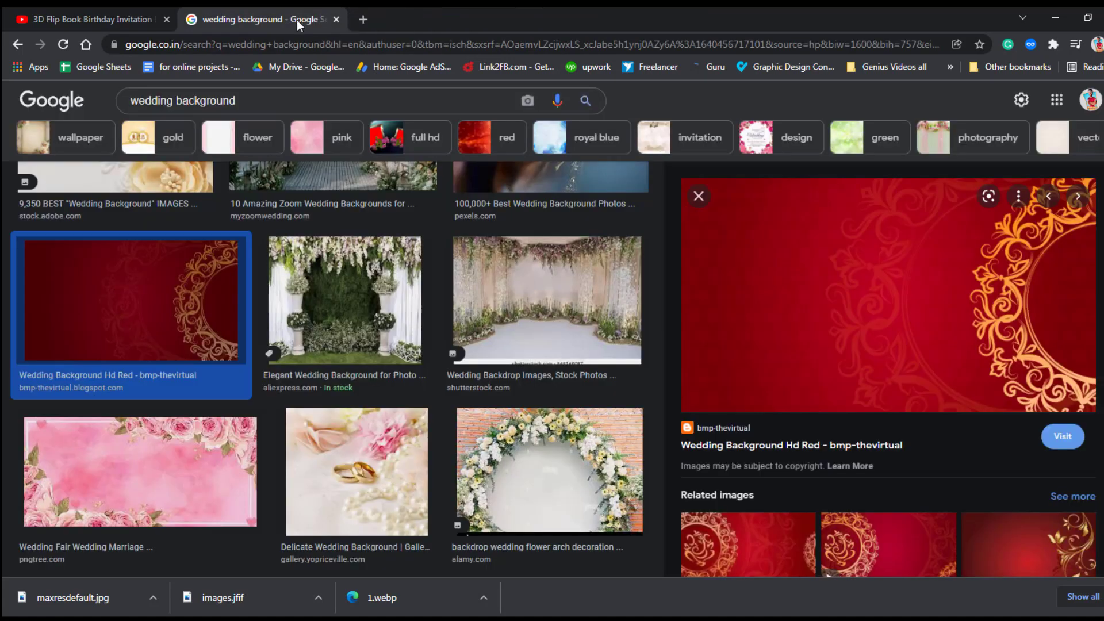
double_click(153, 100)
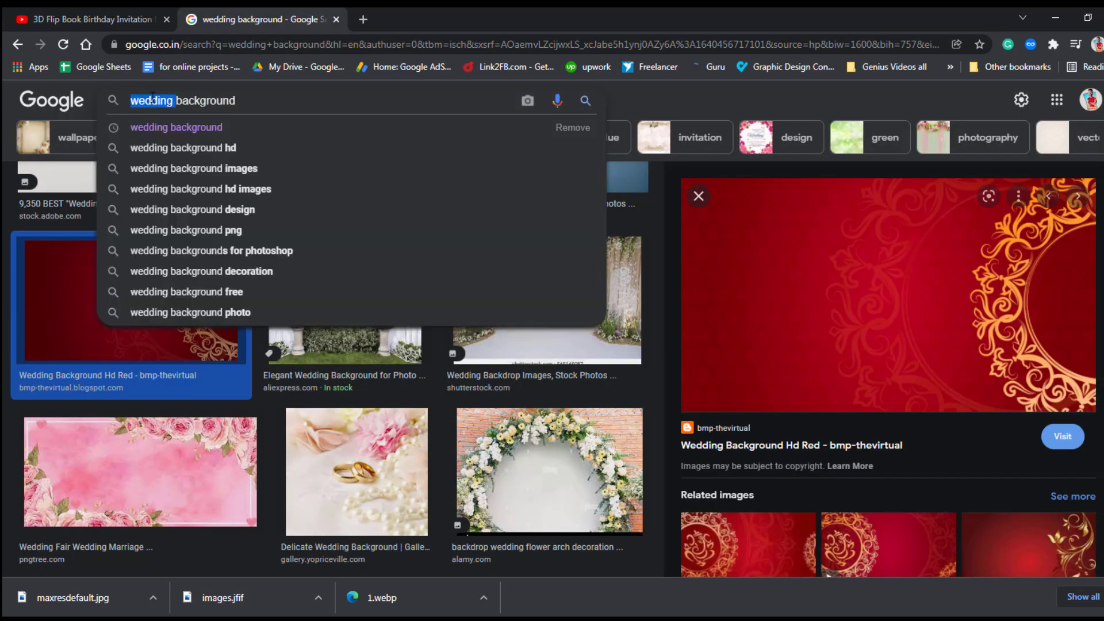
key("BackSpace")
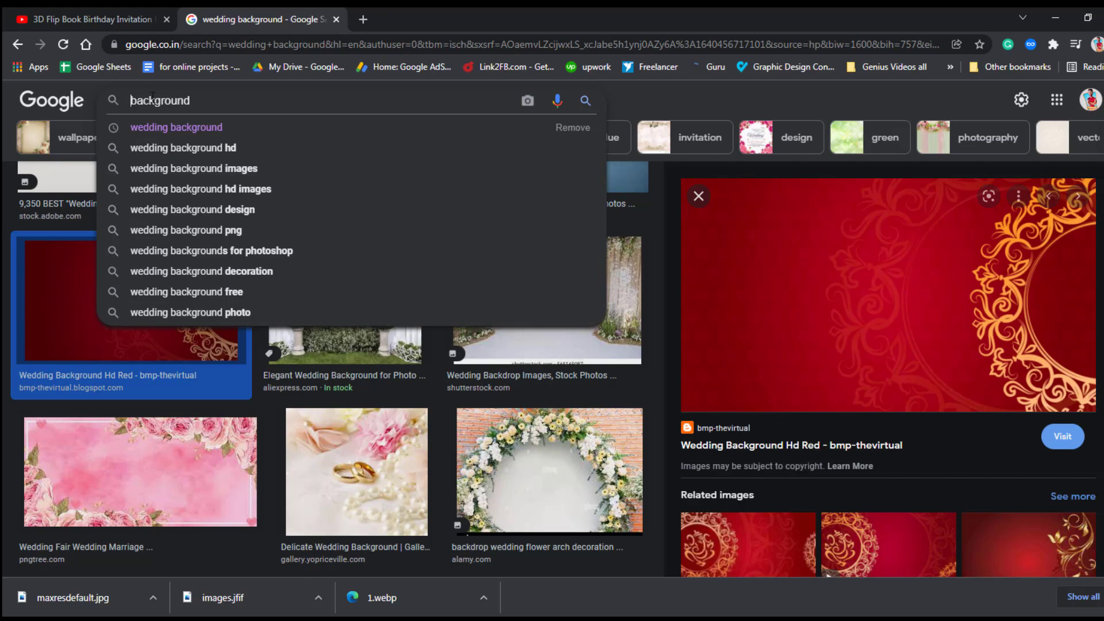
key("Return")
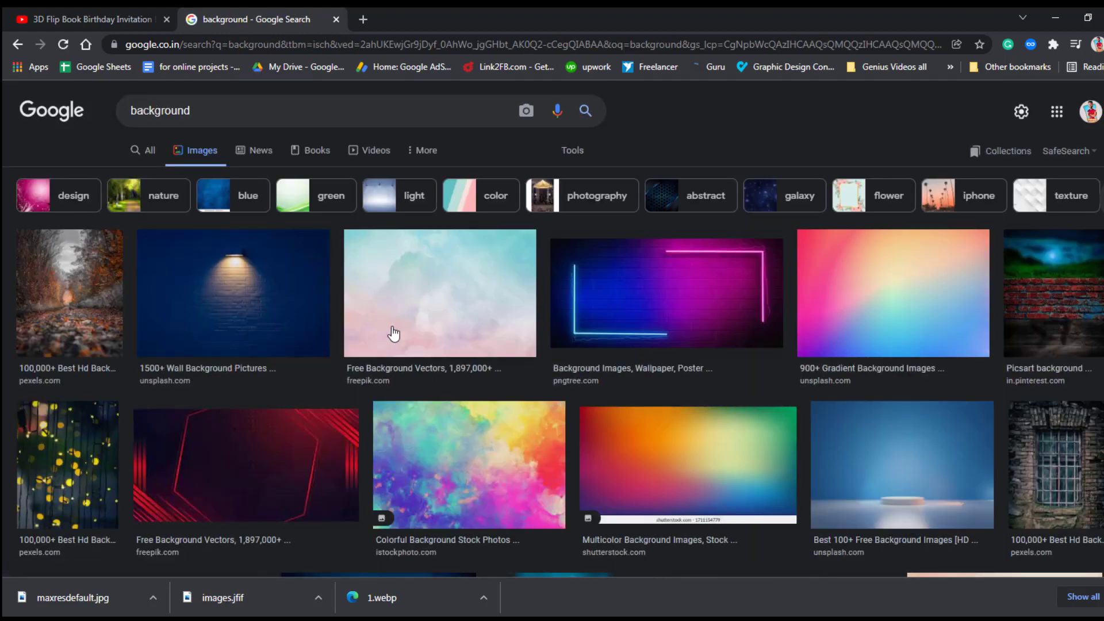
Open the colourful scalloped Canva tile result full-size in a new tab.
scroll(394, 334, "down", 5)
scroll(393, 334, "down", 3)
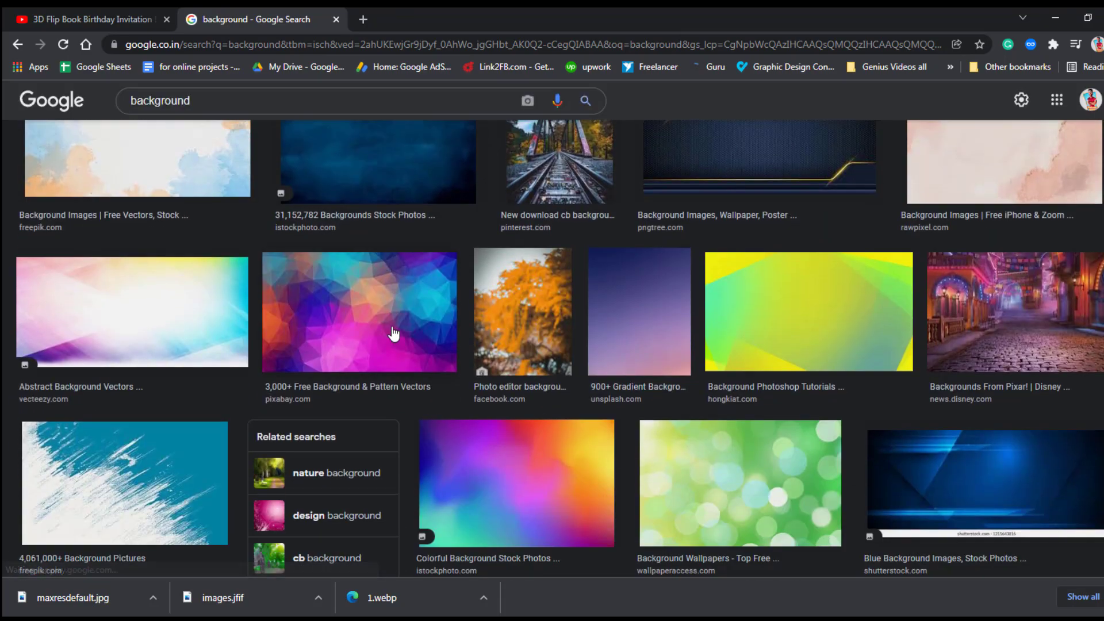
scroll(393, 334, "down", 4)
scroll(394, 334, "down", 4)
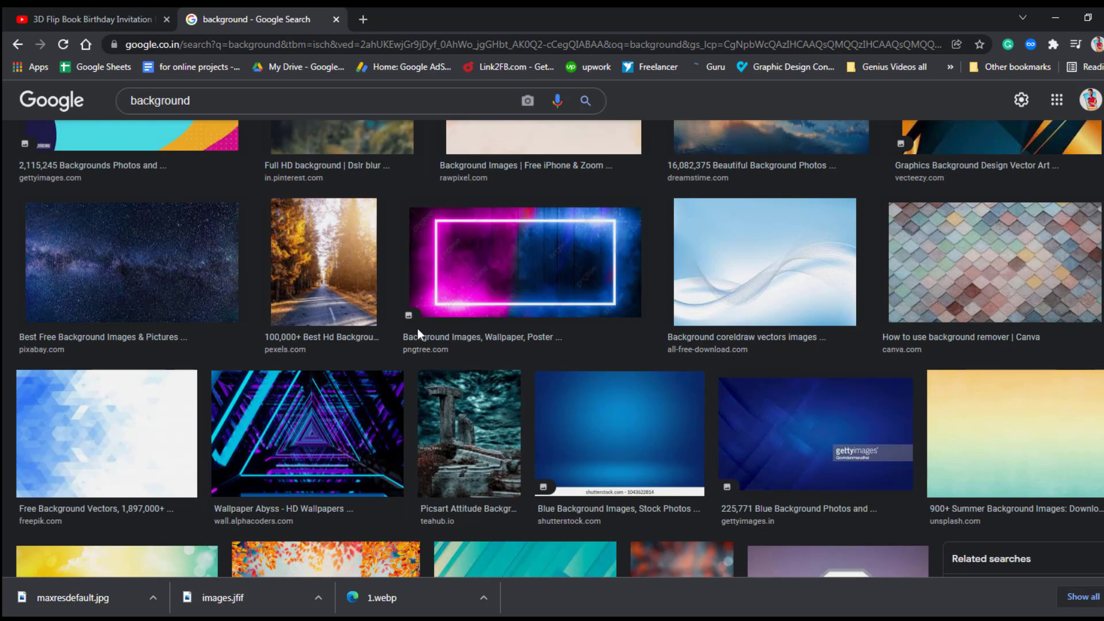
left_click(990, 309)
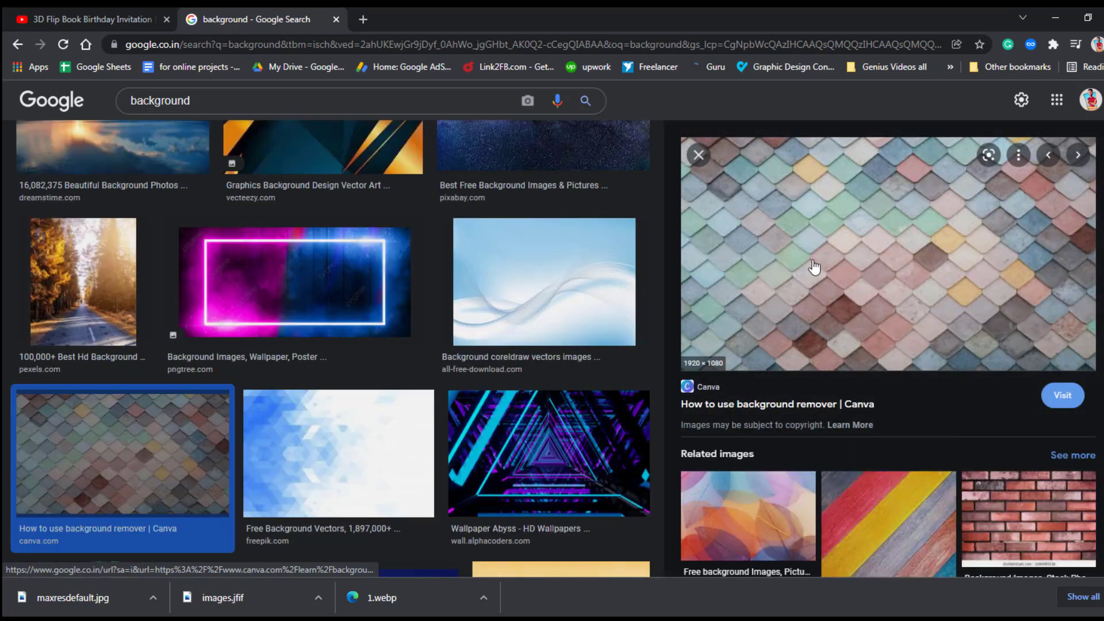
right_click(858, 223)
left_click(899, 363)
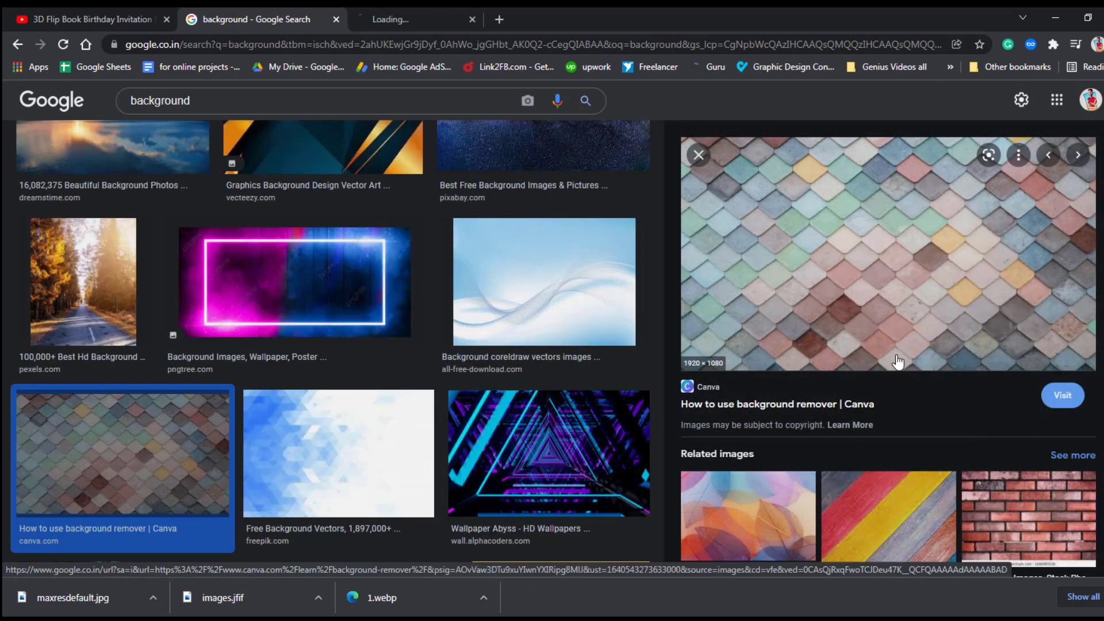
left_click(410, 22)
Save the tile image to Downloads as removingbackgroundimages_Unsplash.webp.
right_click(449, 305)
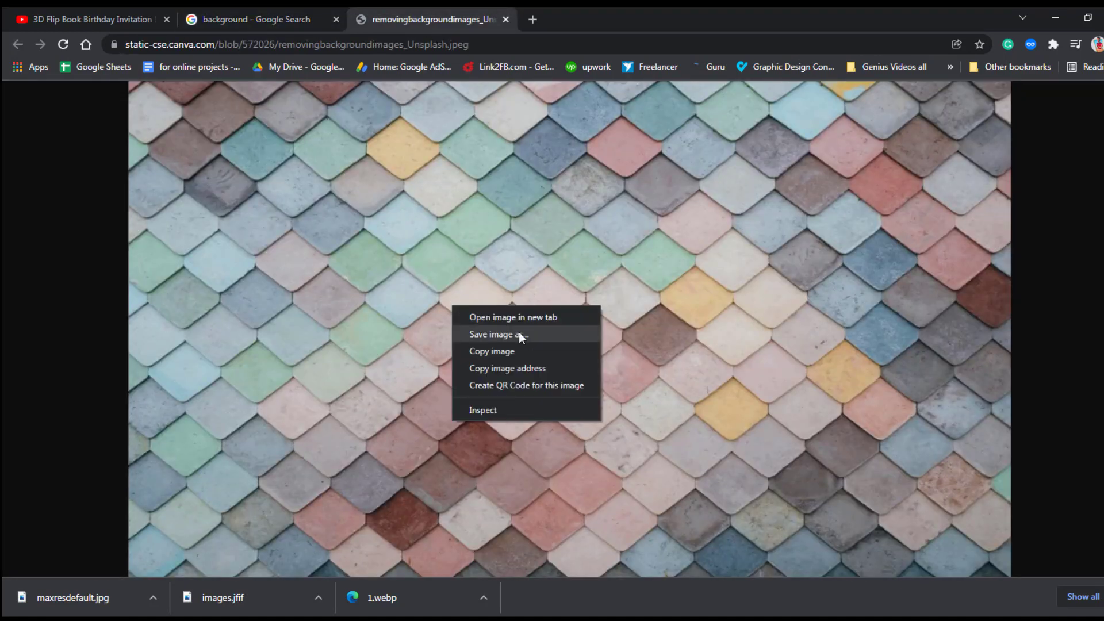
left_click(519, 333)
left_click(423, 322)
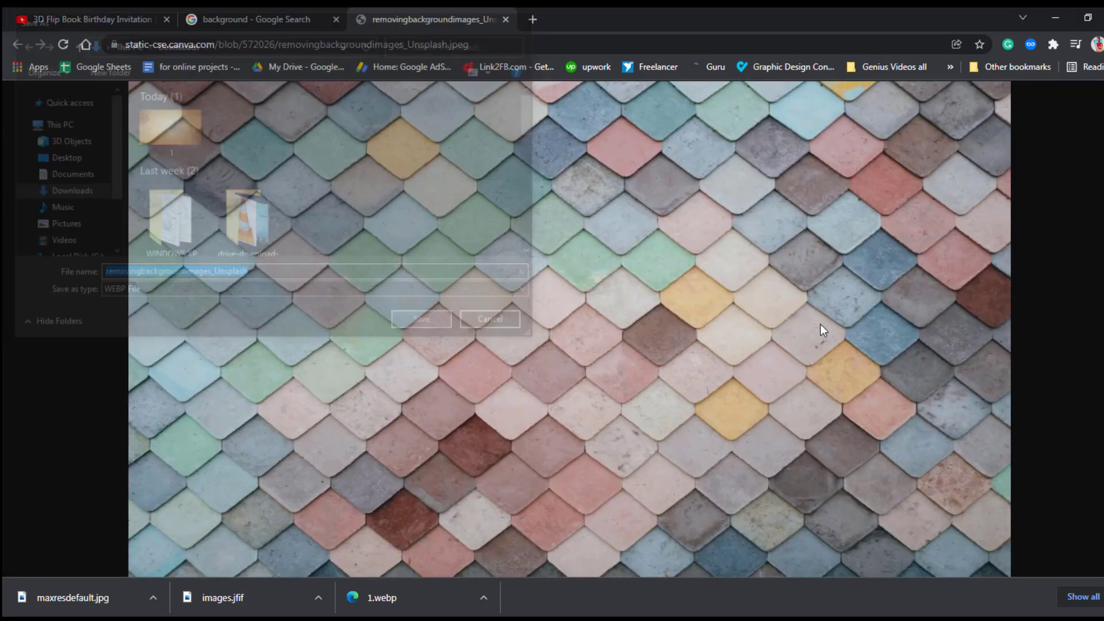
left_click(1058, 17)
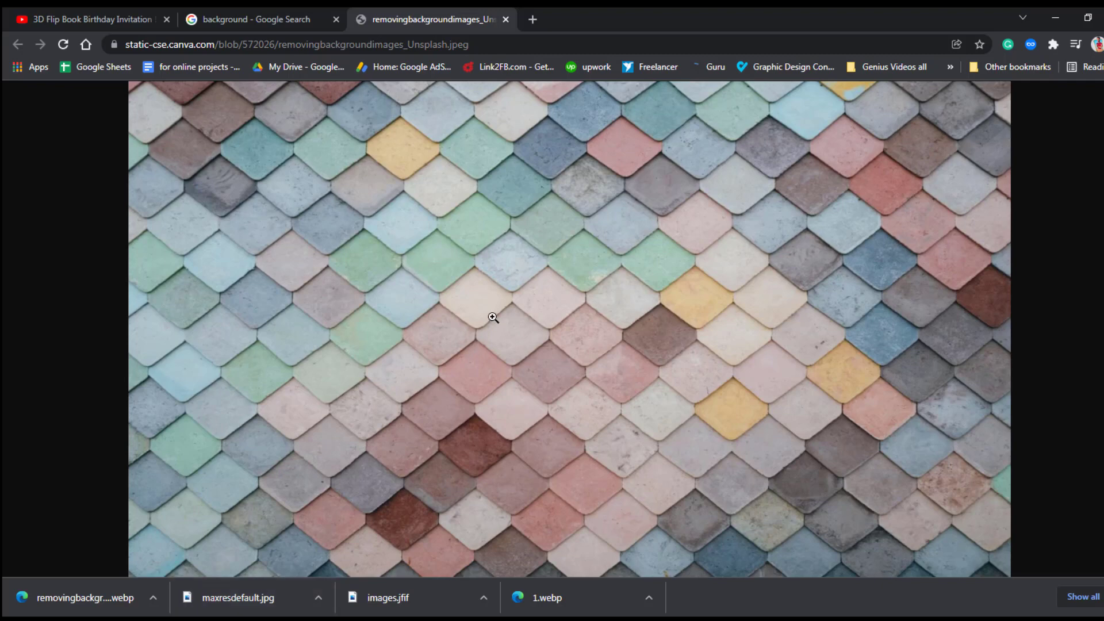
Close the tile image tab and briefly preview the grey brick wall background result.
left_click(506, 20)
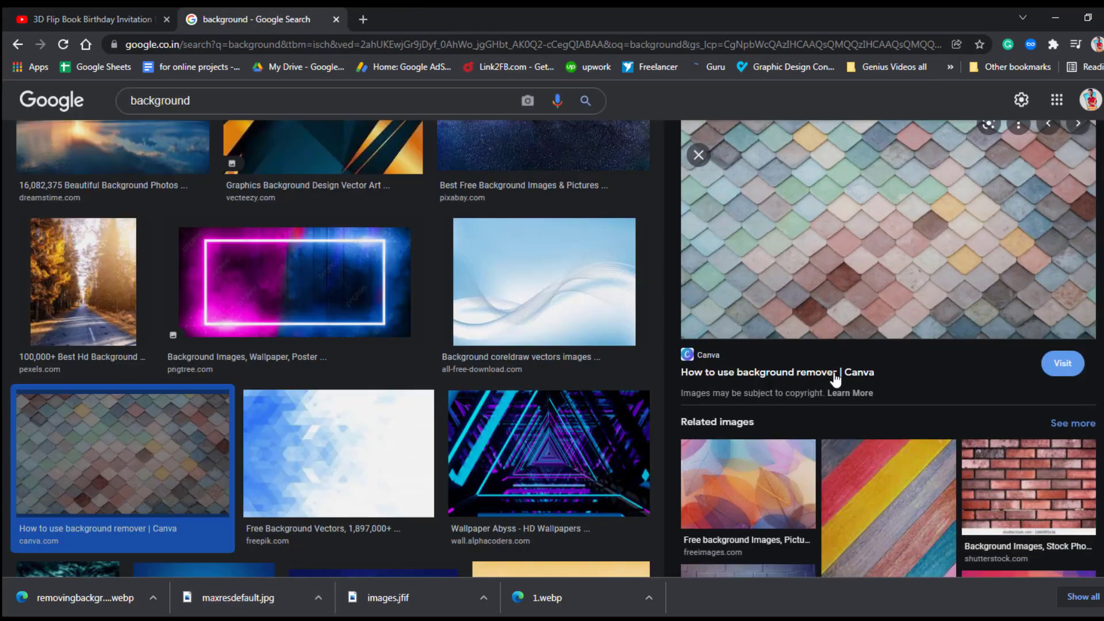
scroll(840, 402, "down", 6)
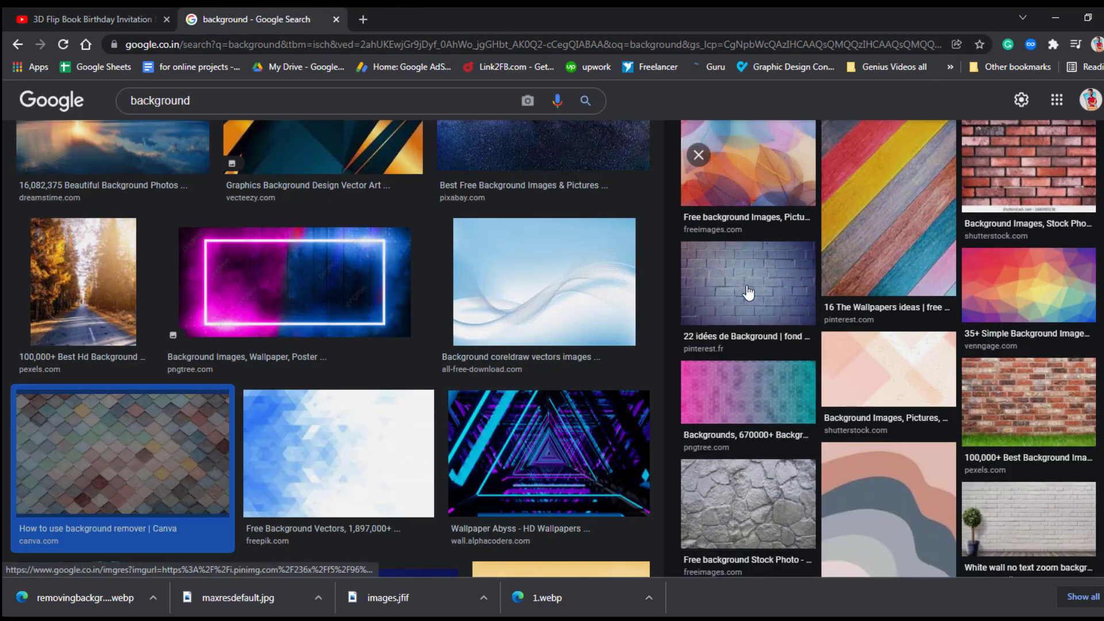
left_click(753, 319)
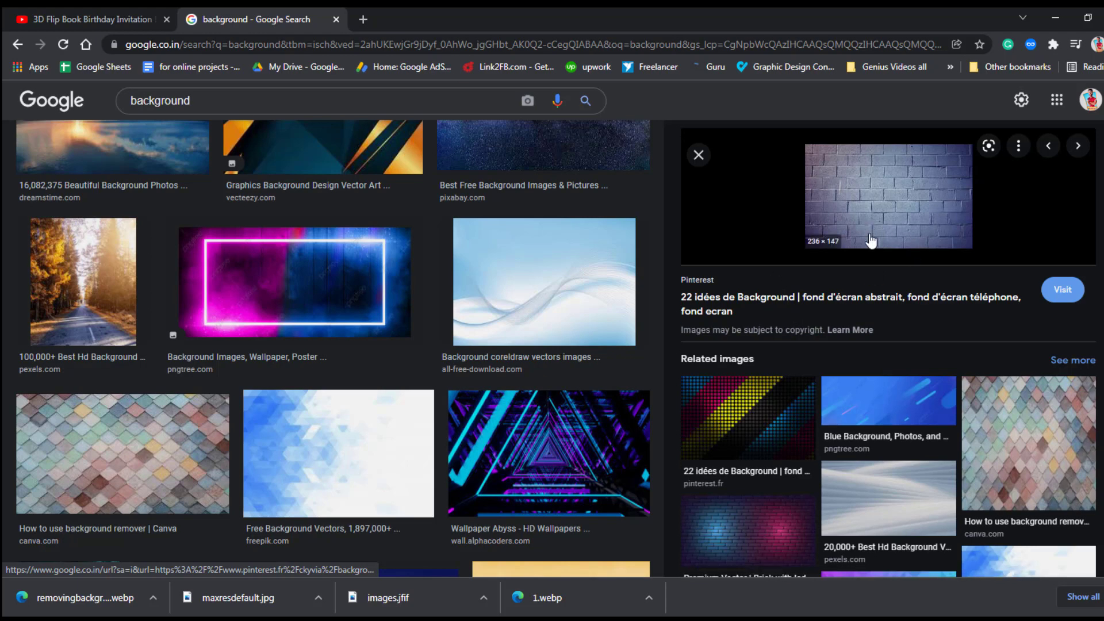
scroll(832, 239, "down", 5)
scroll(862, 440, "down", 3)
scroll(862, 440, "down", 3)
scroll(851, 402, "up", 3)
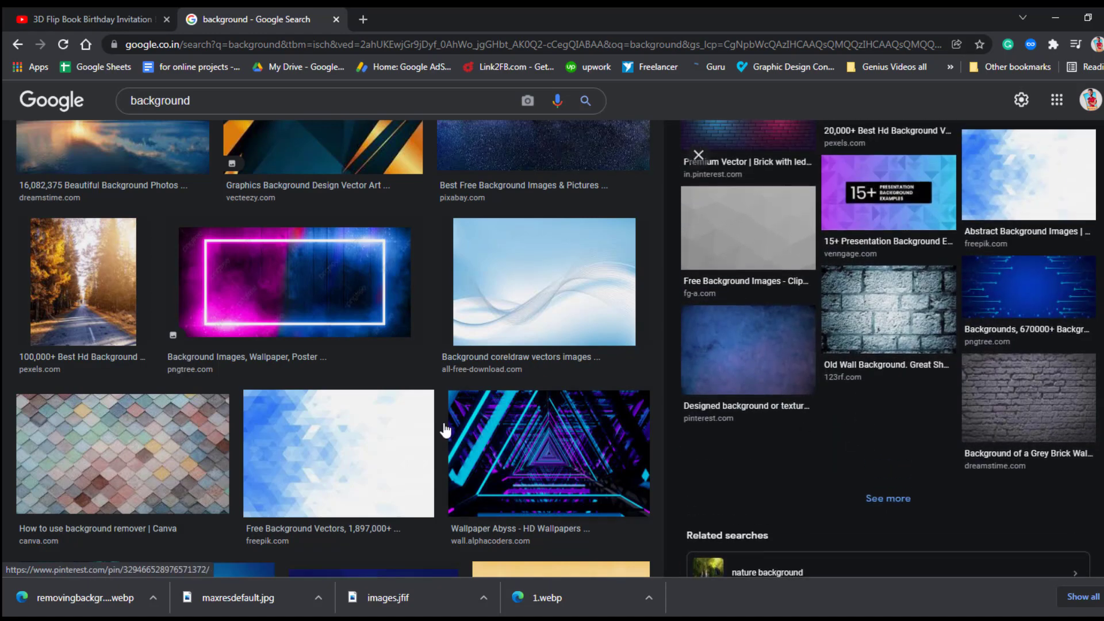
left_click(699, 155)
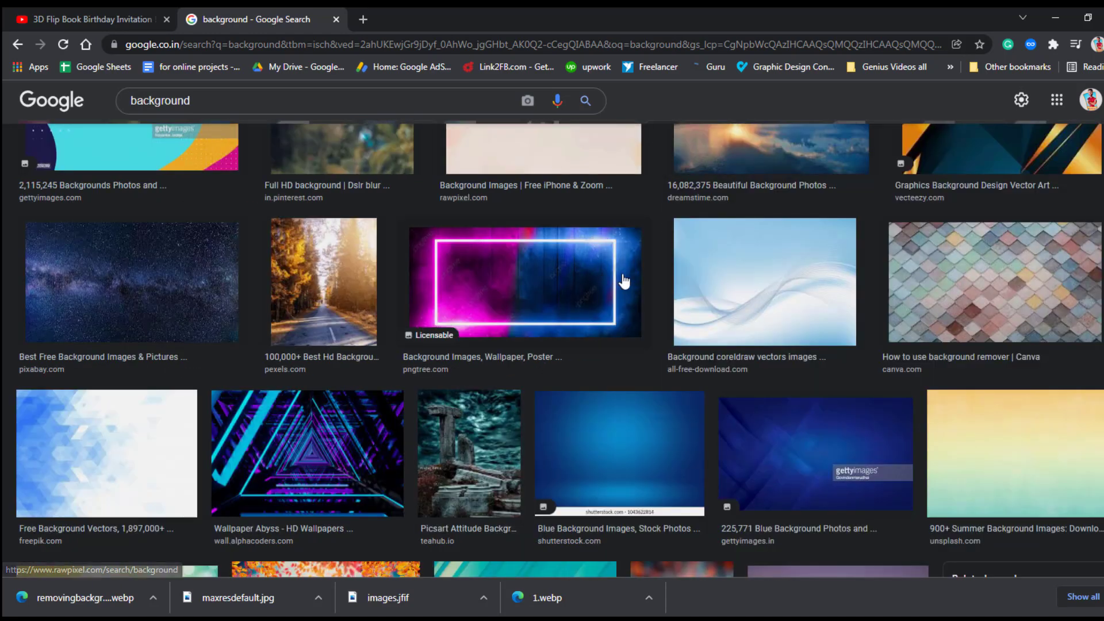
Scroll further through the 'background' results, then place the cursor in the search box.
scroll(660, 333, "down", 3)
scroll(661, 334, "down", 2)
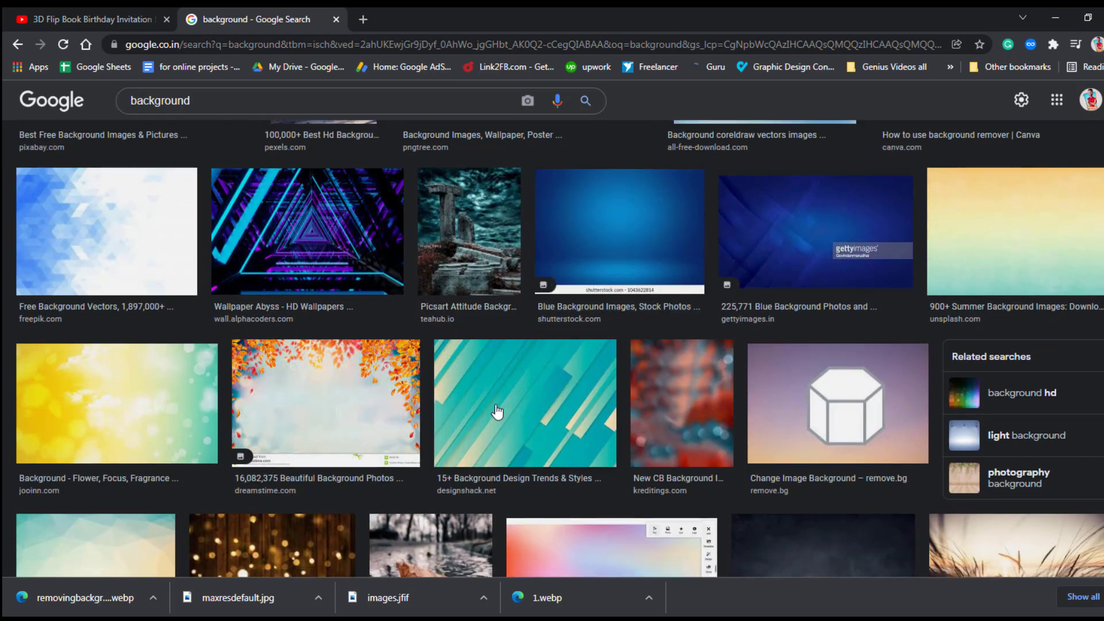
scroll(497, 412, "down", 2)
scroll(483, 408, "down", 2)
scroll(466, 402, "down", 3)
scroll(463, 398, "down", 1)
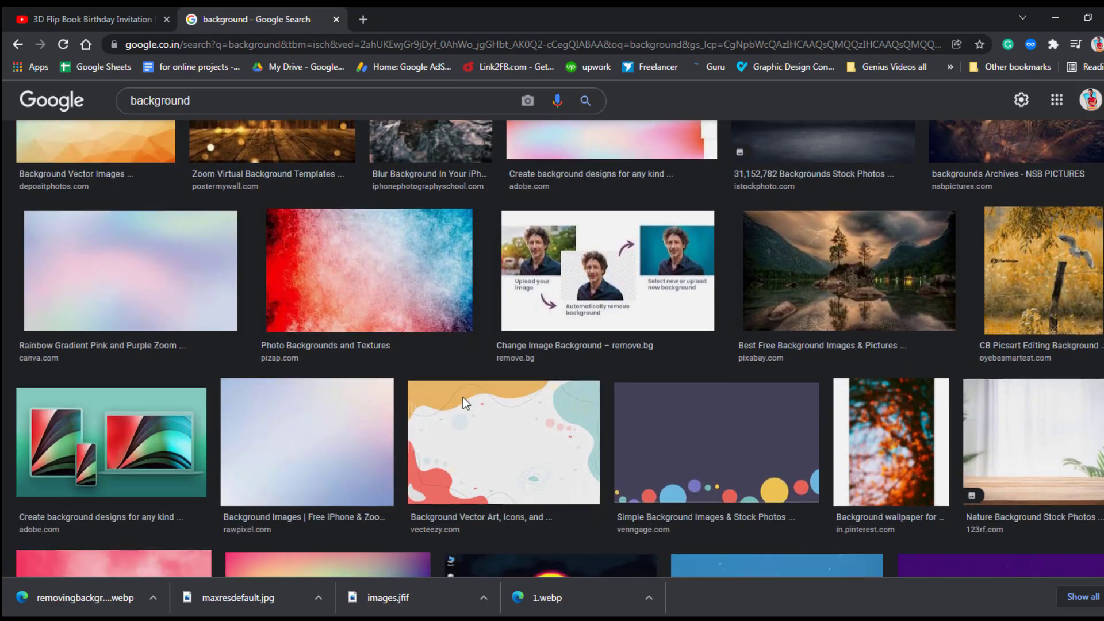
scroll(464, 398, "down", 3)
scroll(464, 398, "down", 3)
scroll(535, 347, "down", 2)
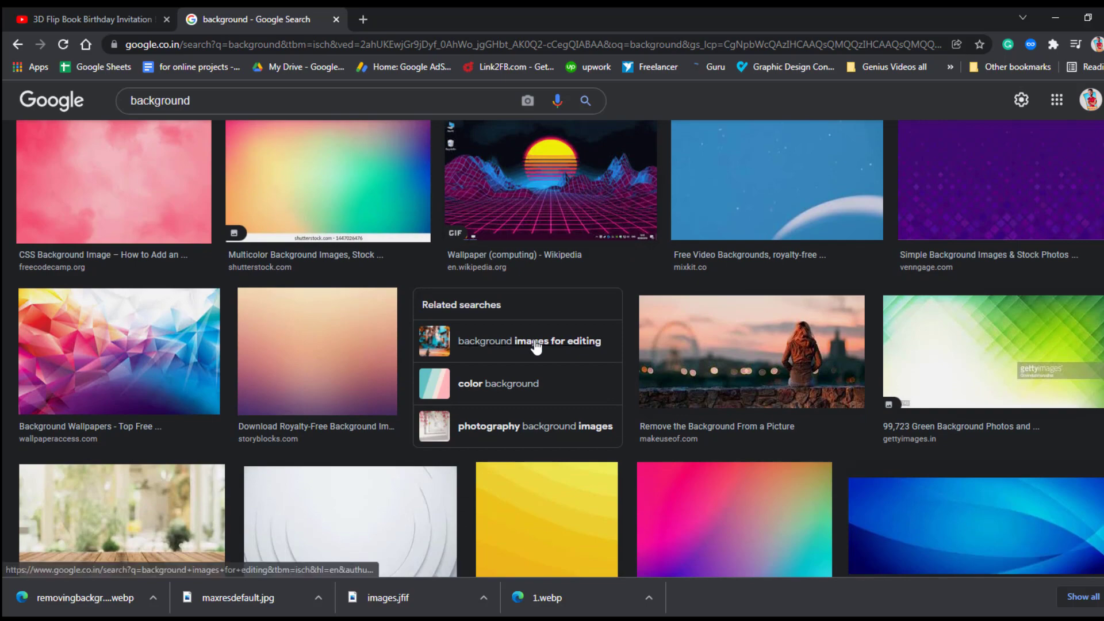
scroll(543, 403, "down", 5)
scroll(595, 434, "down", 2)
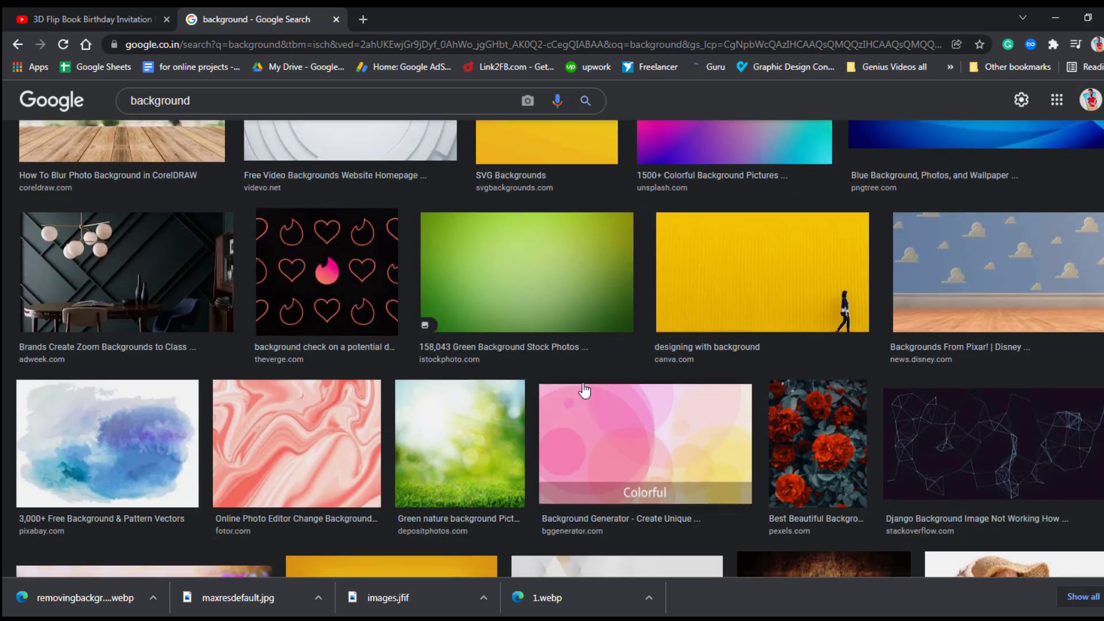
scroll(585, 391, "up", 5)
scroll(402, 258, "up", 5)
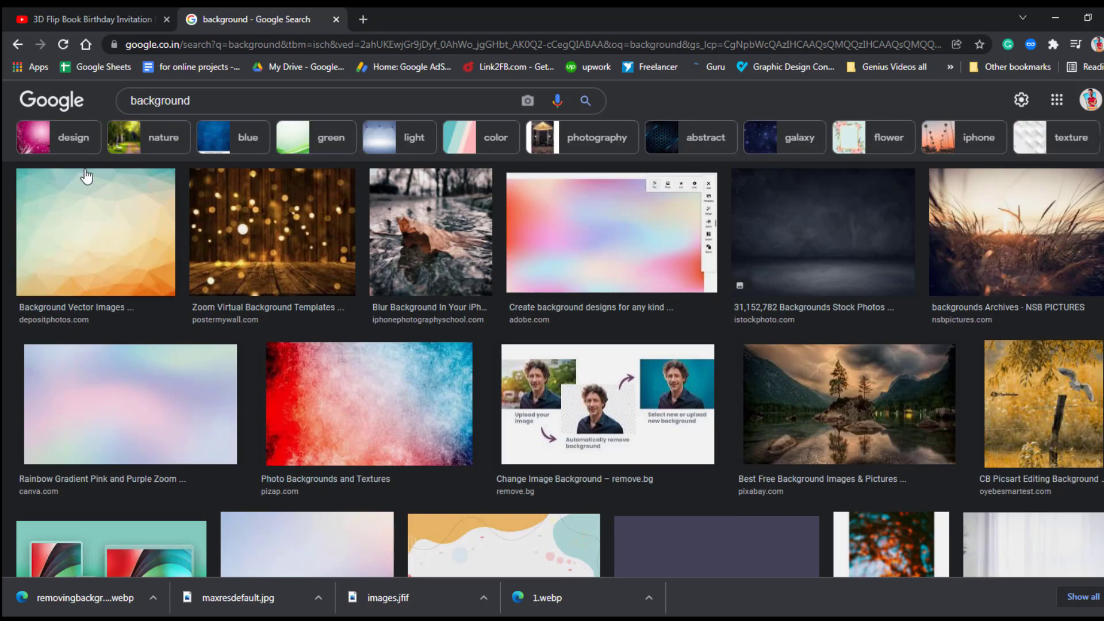
left_click(130, 98)
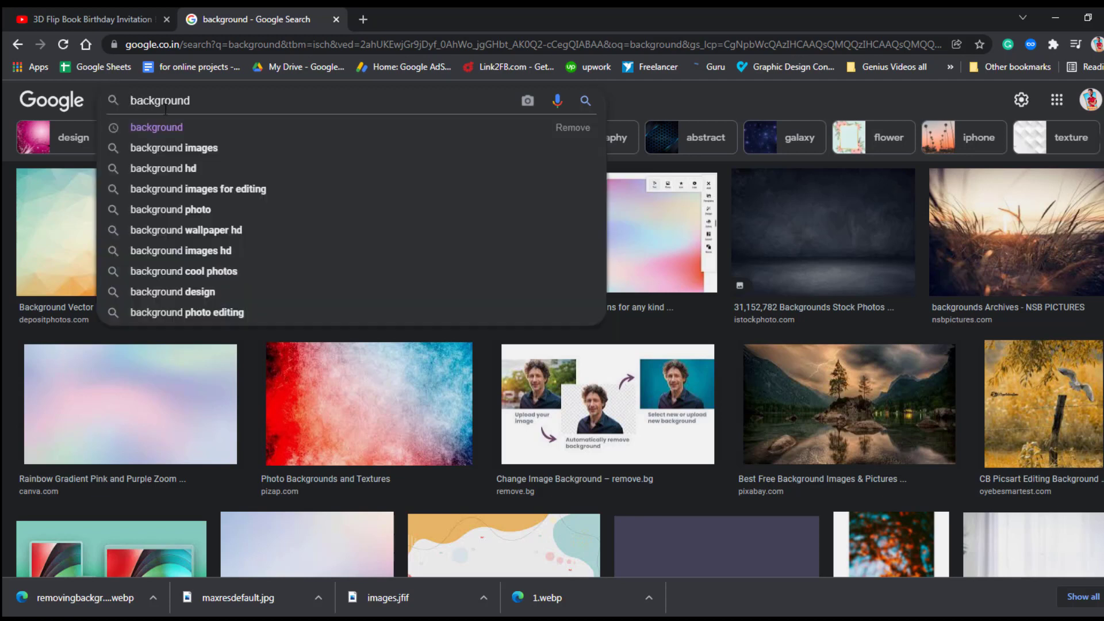
Search images for 'wooden background' and browse the scratched wood texture results.
type("w")
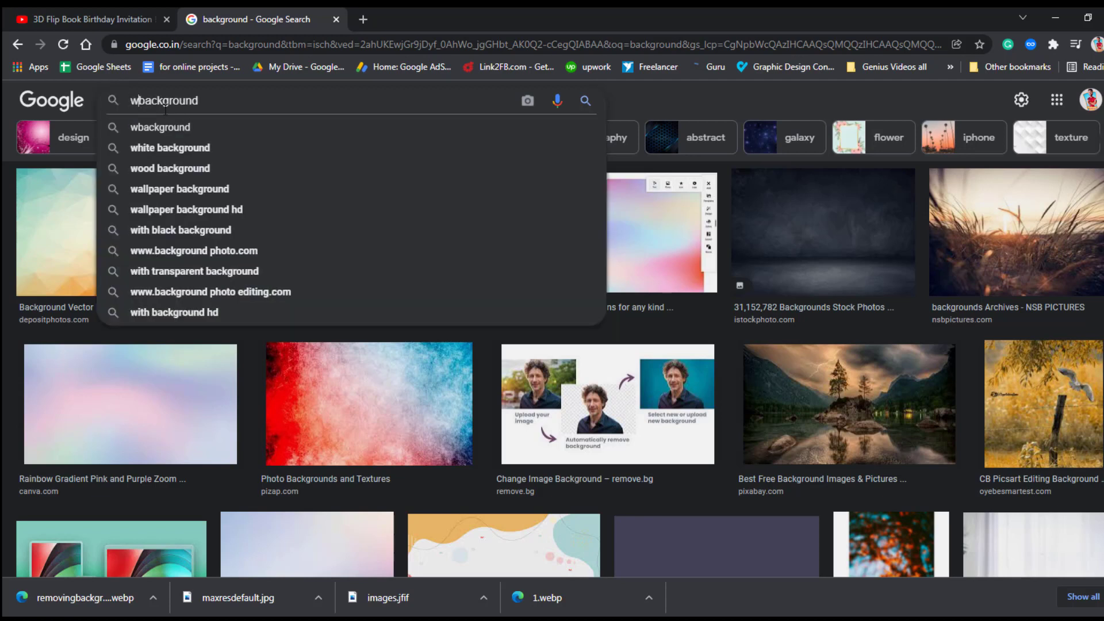
type("ooden")
key("Return")
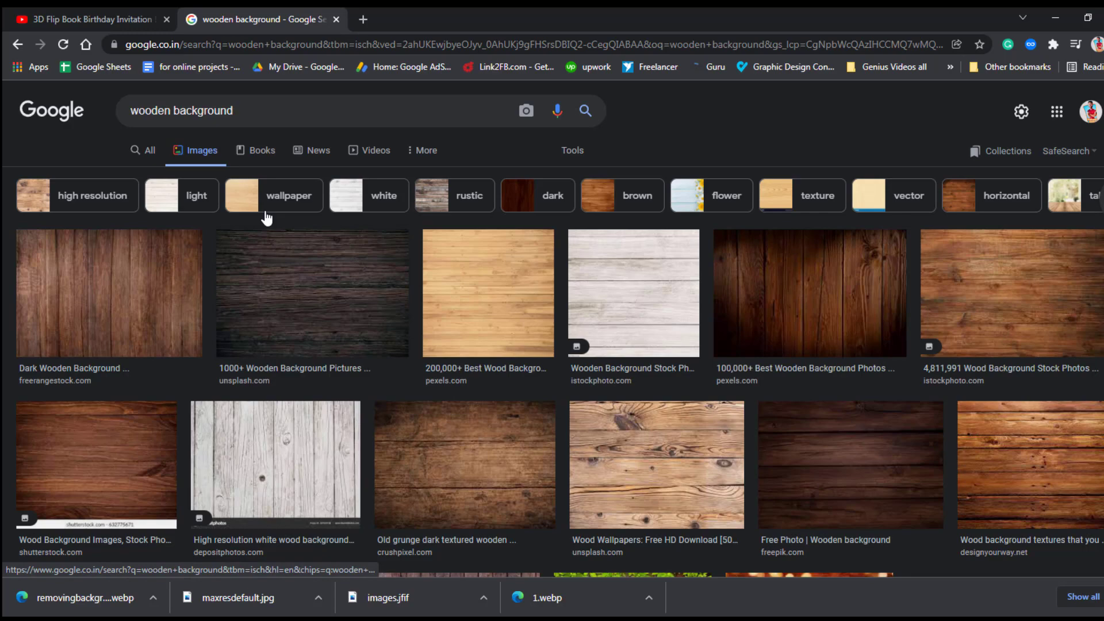
scroll(270, 225, "down", 5)
scroll(279, 232, "down", 4)
scroll(279, 237, "down", 6)
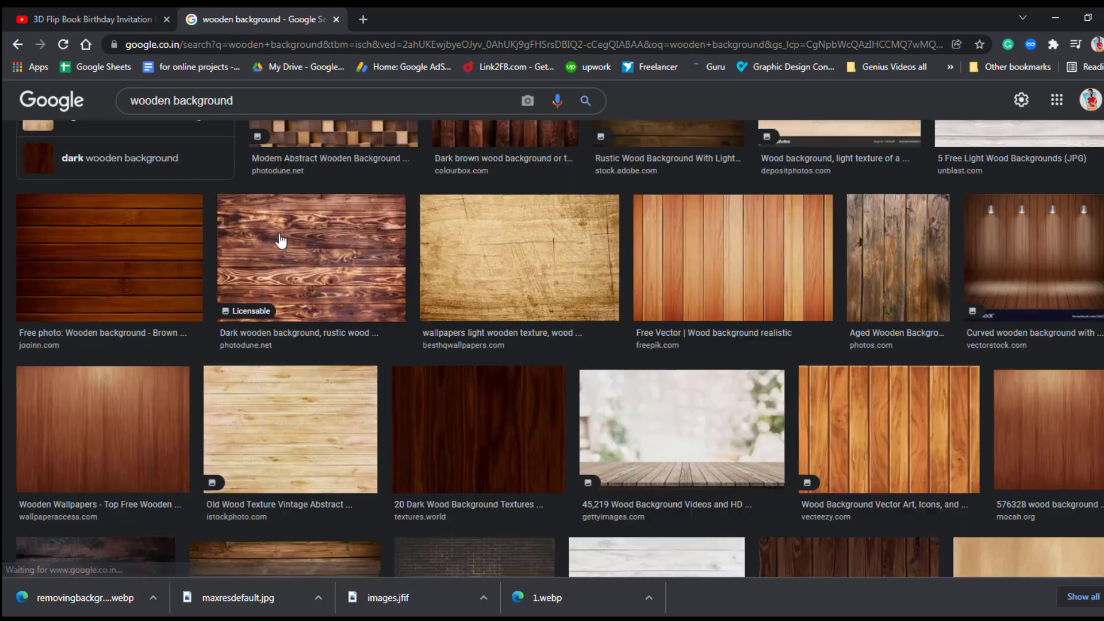
scroll(281, 241, "down", 1)
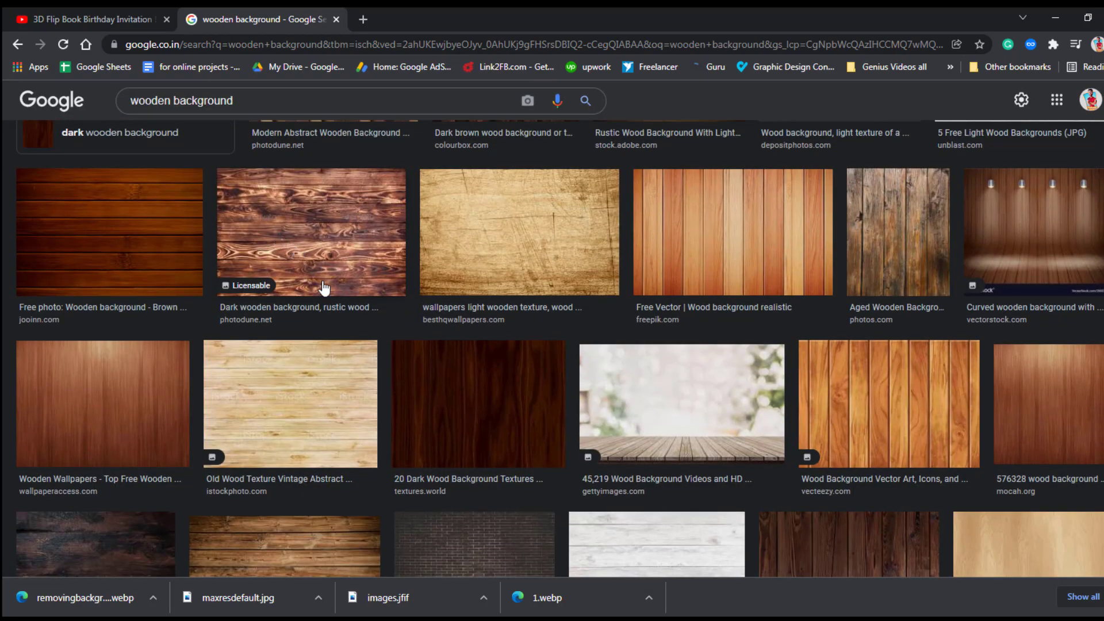
scroll(325, 288, "down", 3)
scroll(332, 377, "up", 3)
left_click(423, 352)
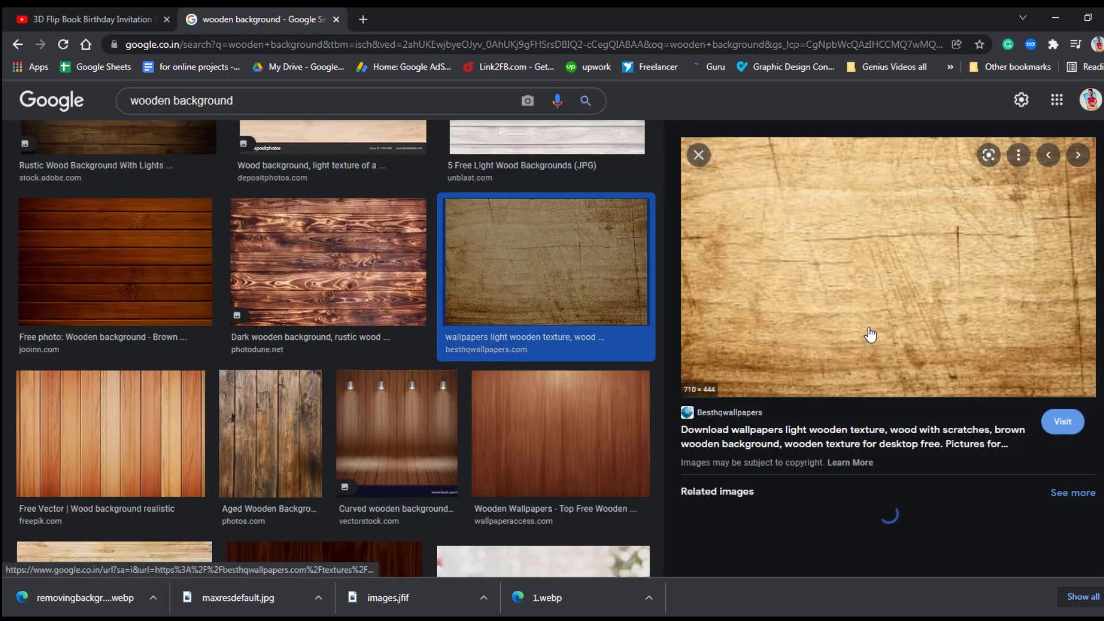
scroll(868, 322, "down", 1)
scroll(851, 310, "down", 5)
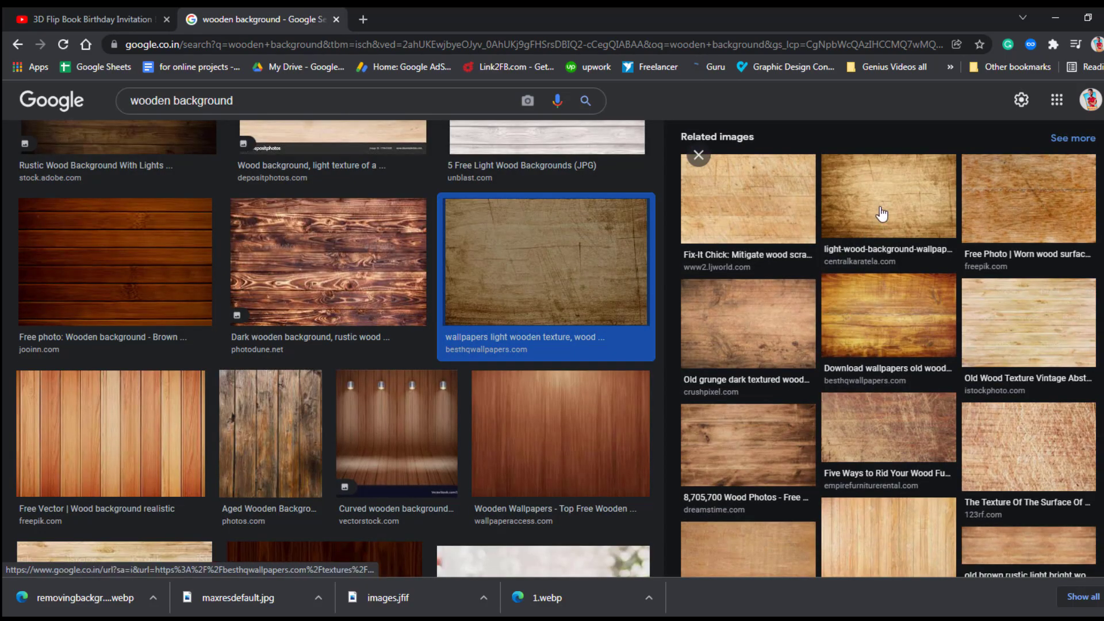
left_click(793, 217)
scroll(862, 291, "down", 3)
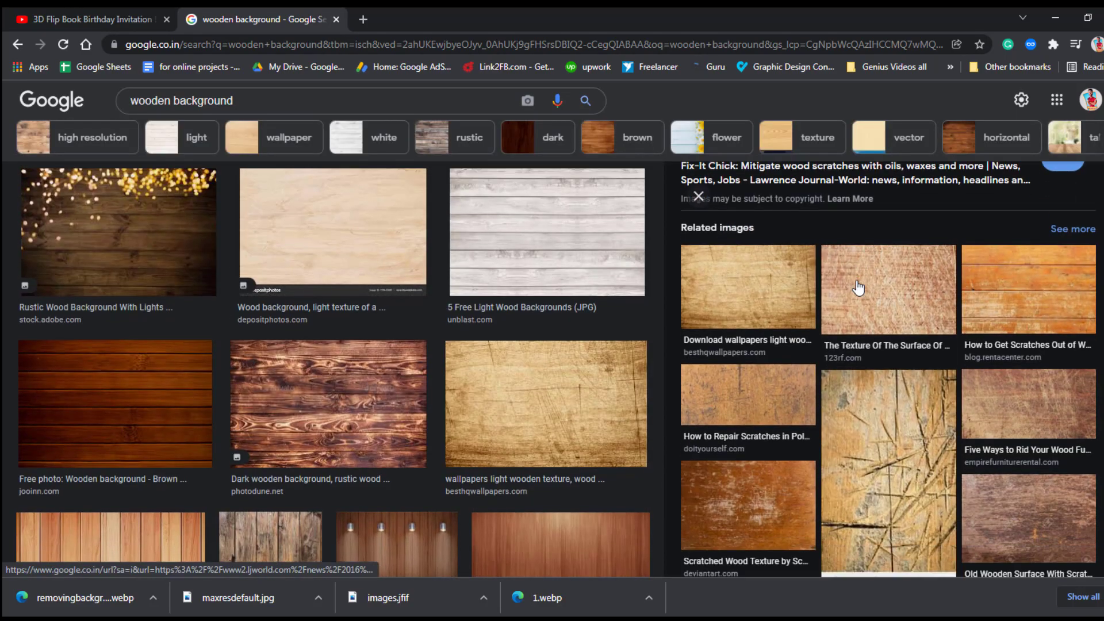
scroll(863, 282, "up", 3)
scroll(882, 368, "down", 2)
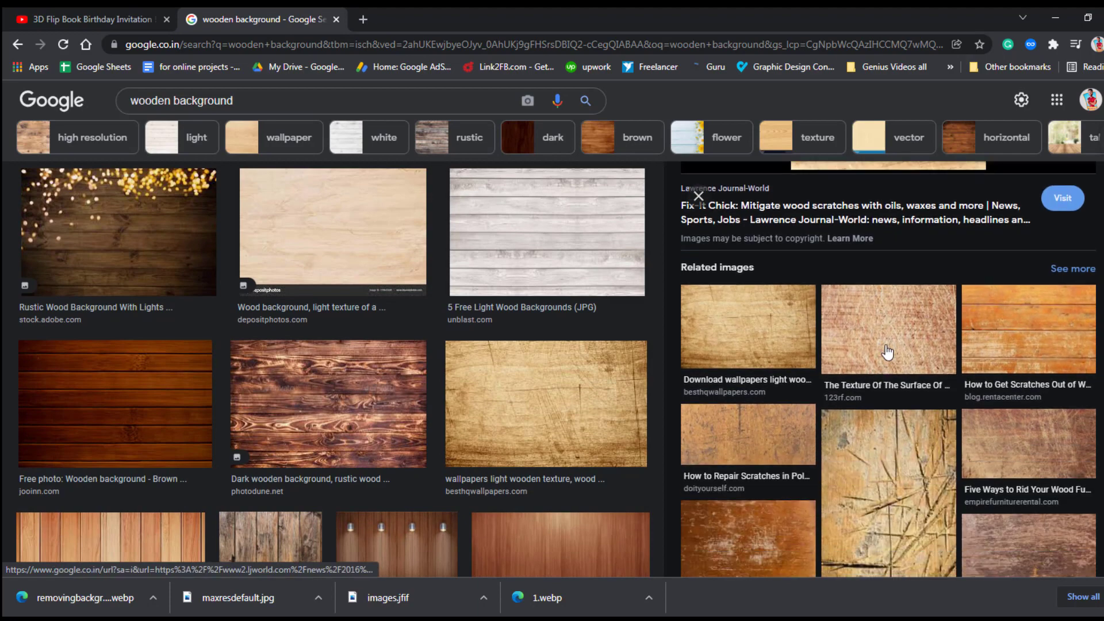
scroll(805, 397, "down", 7)
scroll(810, 406, "up", 5)
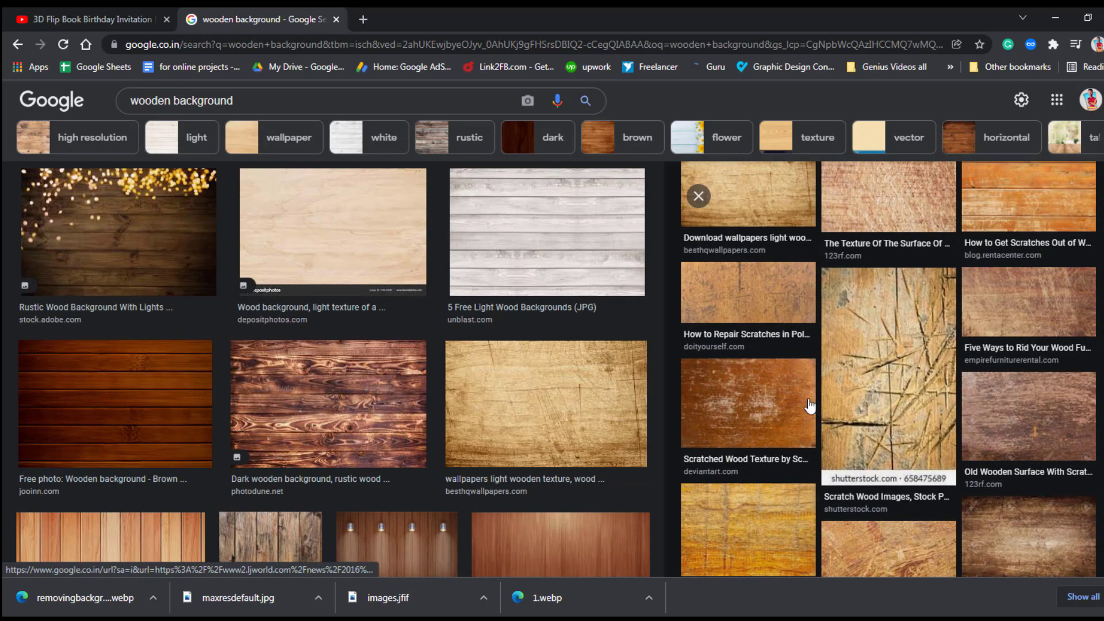
scroll(810, 405, "up", 3)
scroll(424, 390, "down", 2)
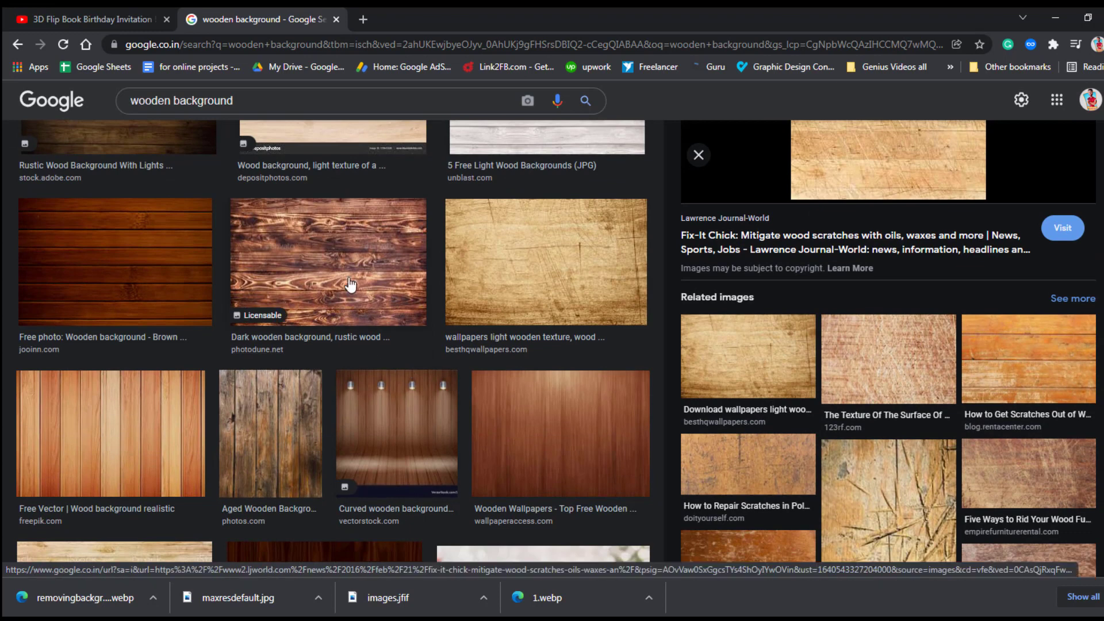
scroll(349, 284, "down", 2)
Open the Freepik realistic wood plank background full-size in its own tab.
left_click(115, 297)
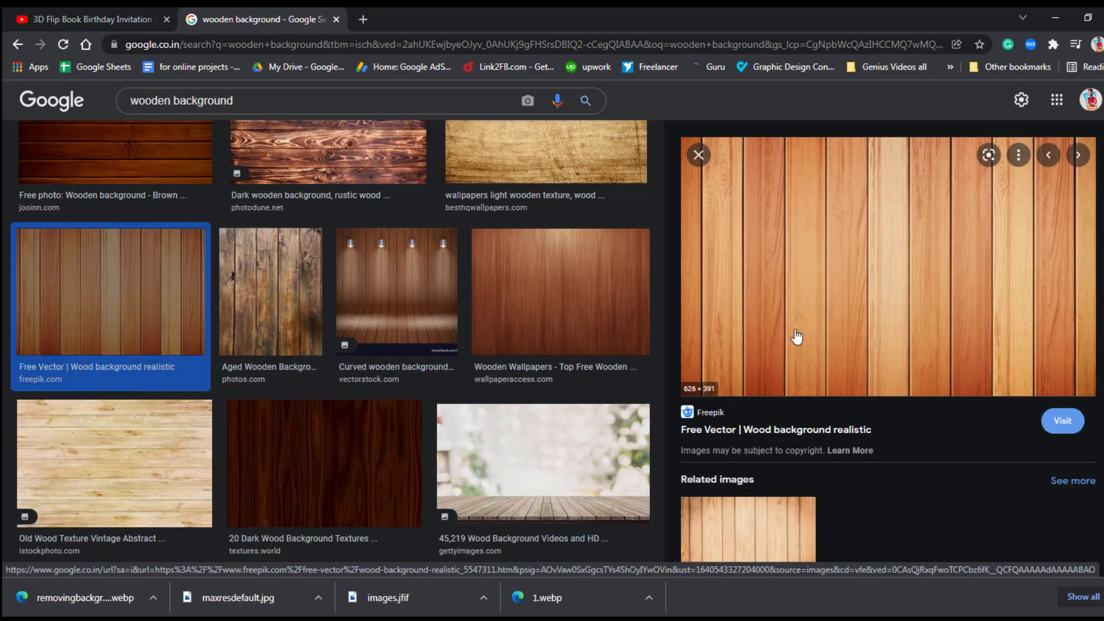
scroll(796, 336, "down", 3)
scroll(814, 310, "up", 3)
scroll(793, 270, "down", 5)
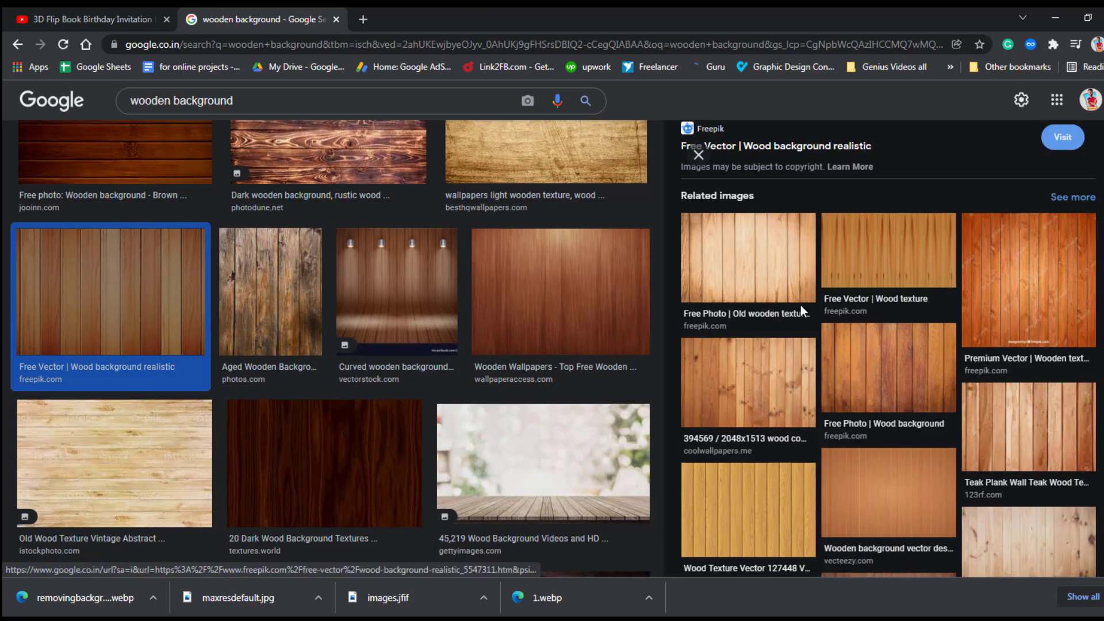
left_click(760, 286)
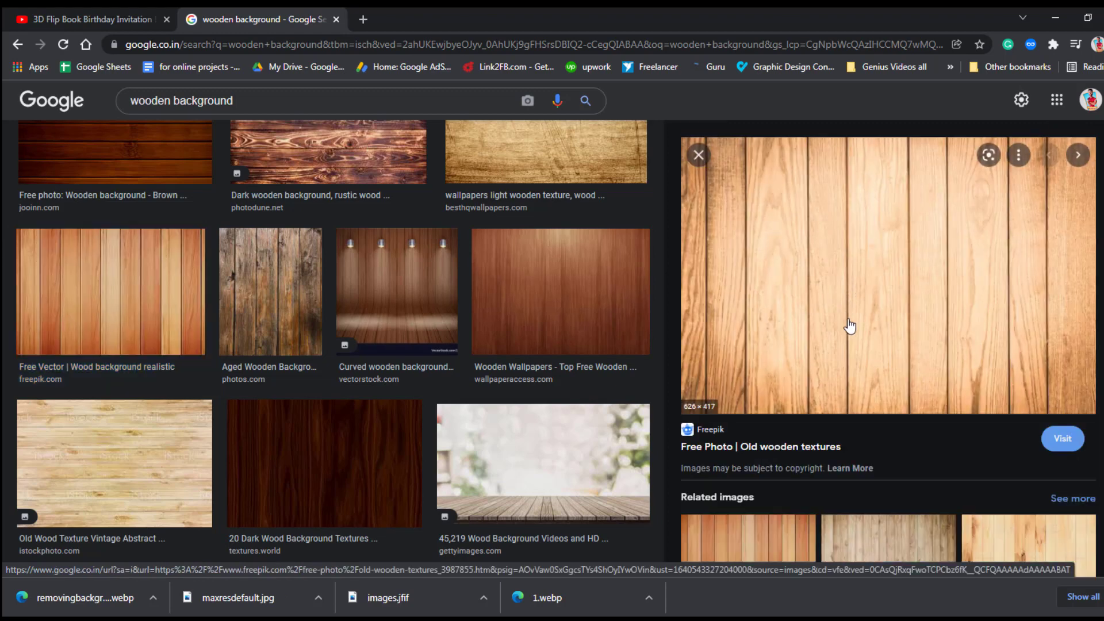
scroll(850, 326, "down", 4)
left_click(740, 374)
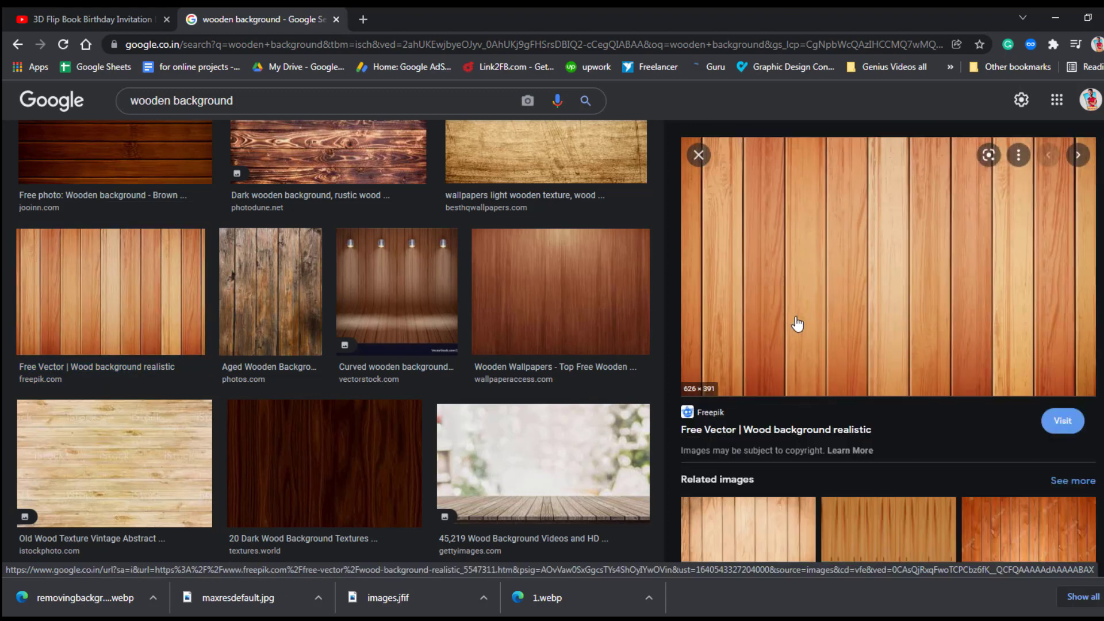
right_click(805, 231)
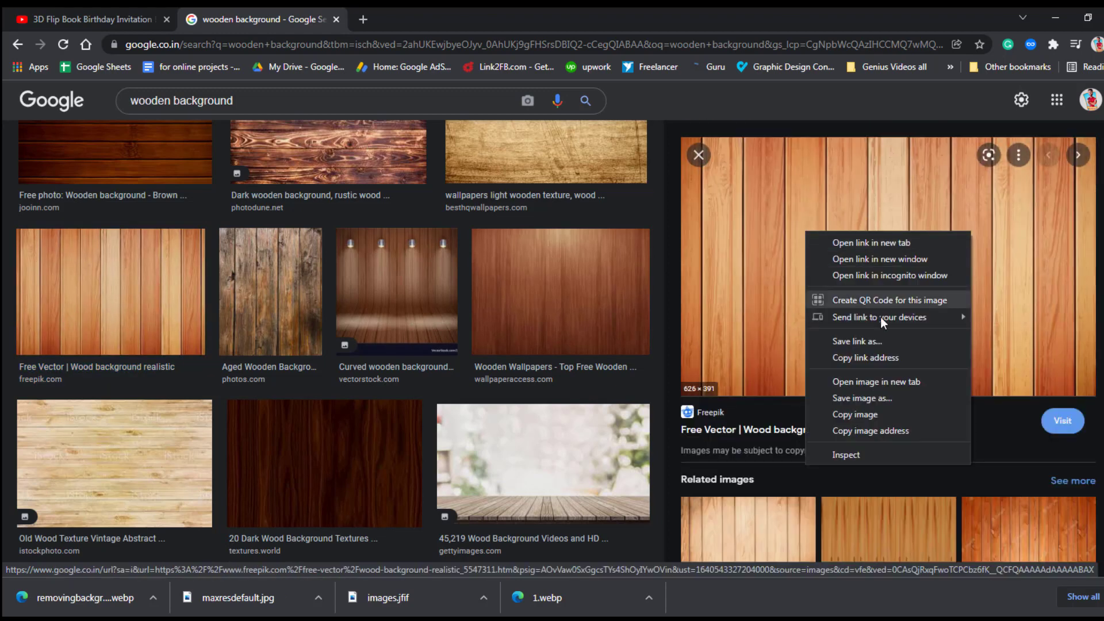
left_click(865, 382)
left_click(455, 19)
Save the realistic wood plank image to the computer as a JPG.
right_click(553, 269)
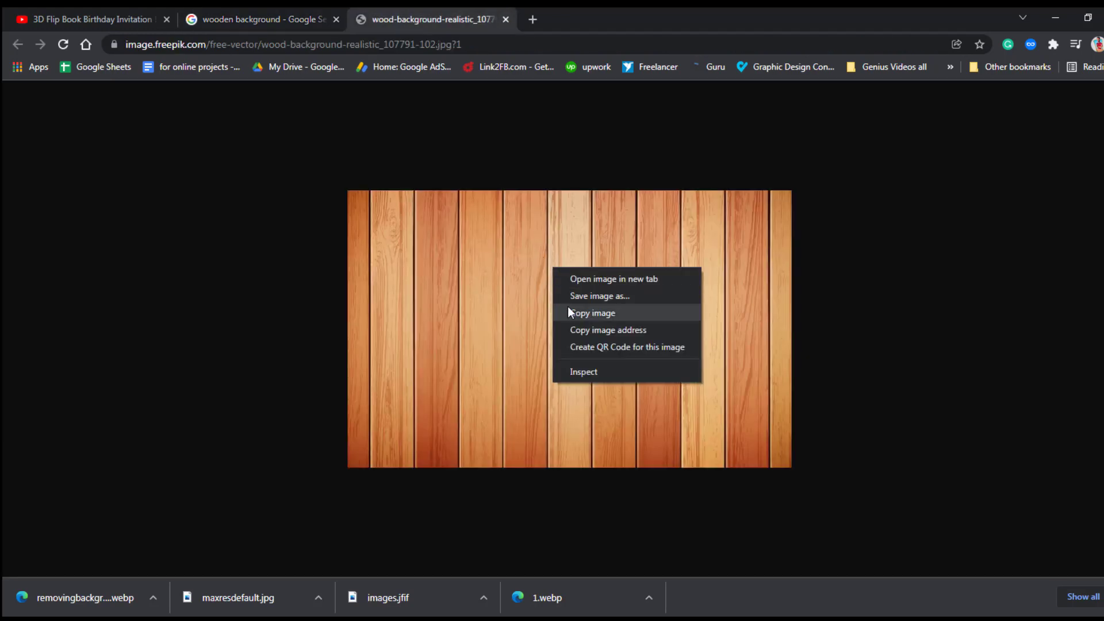
left_click(568, 298)
left_click(443, 325)
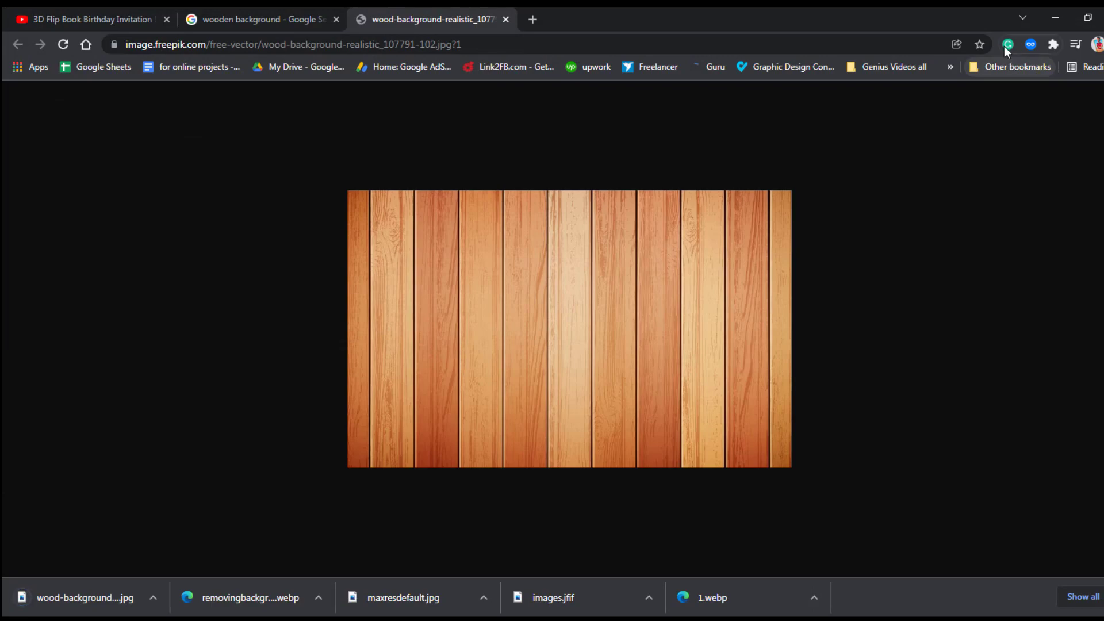
left_click(1055, 17)
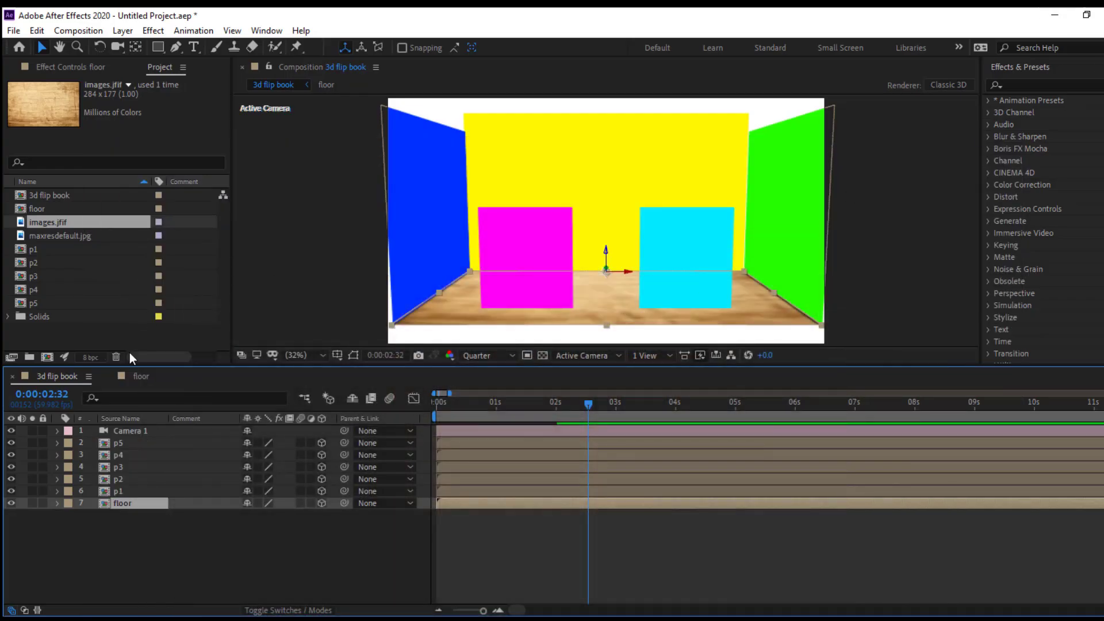
Open the floor comp in After Effects and show the downloaded wood JPG in its folder.
double_click(120, 504)
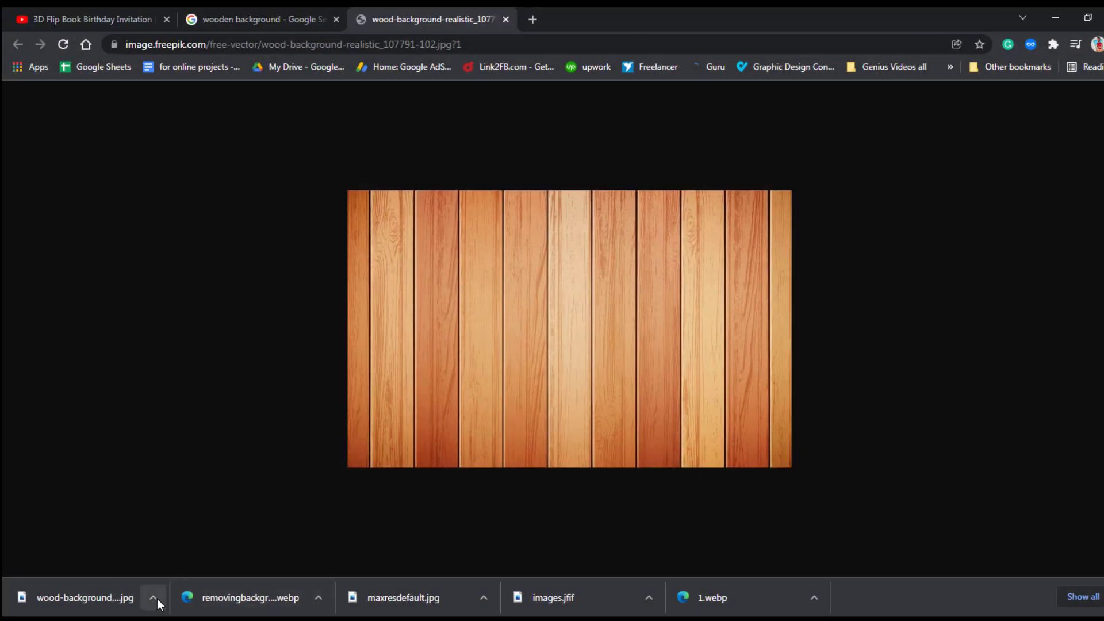
left_click(155, 598)
left_click(185, 550)
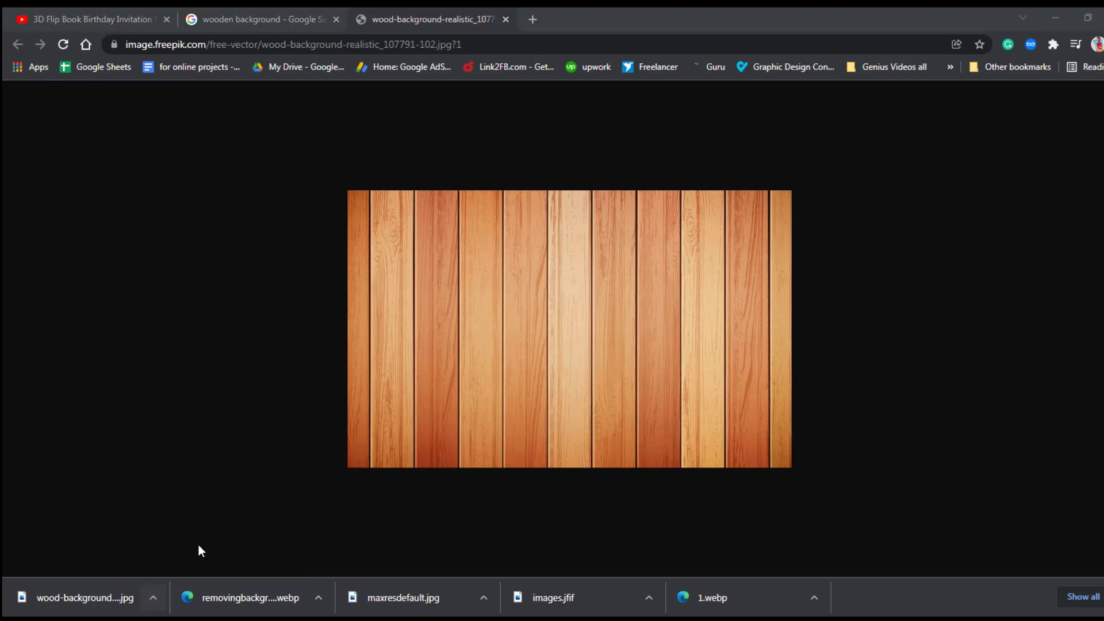
left_click(1056, 20)
Add the wood plank JPG to the floor comp, delete images.jfif, and scale the wood to 306%.
left_click_drag(401, 557, 174, 546)
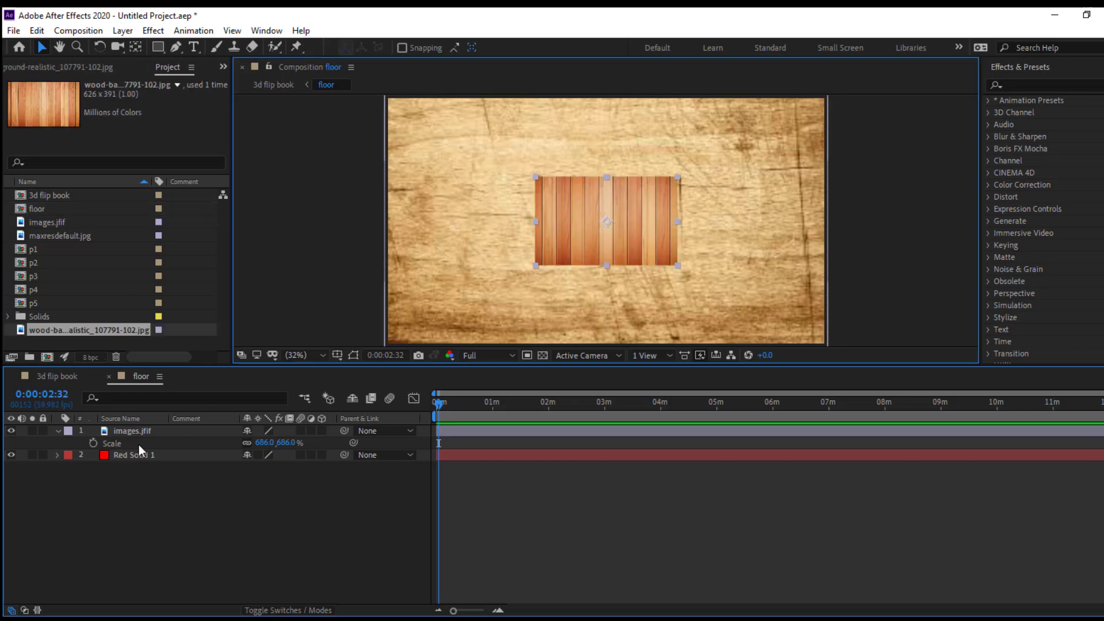
left_click(115, 444)
key("Delete")
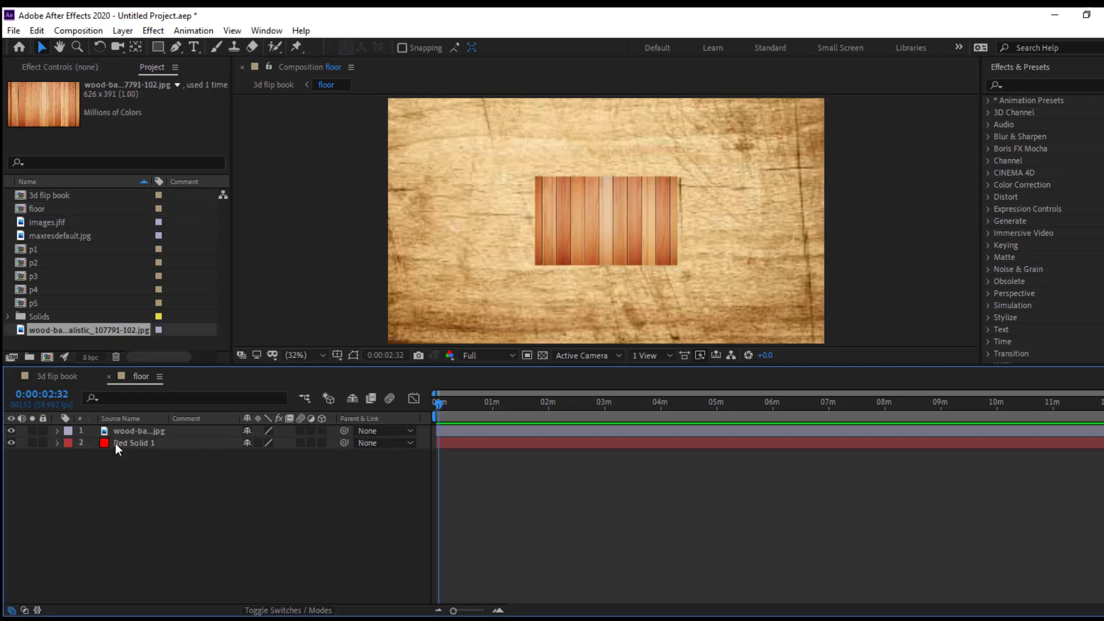
key("s")
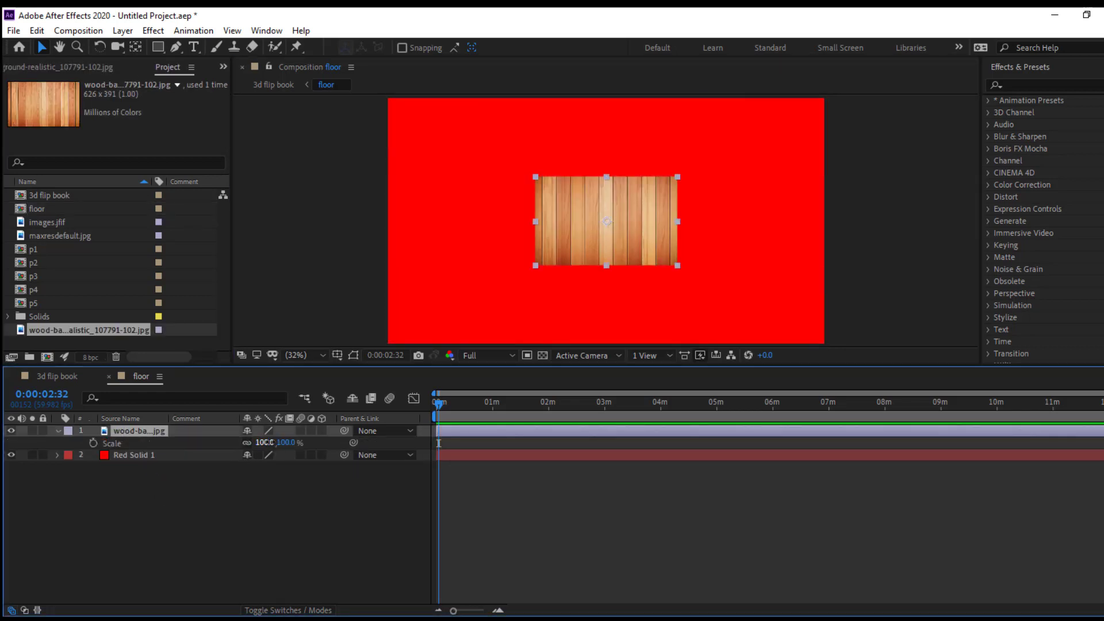
mouse_move(265, 442)
left_mouse_down()
mouse_move(433, 446)
mouse_move(423, 451)
left_mouse_up()
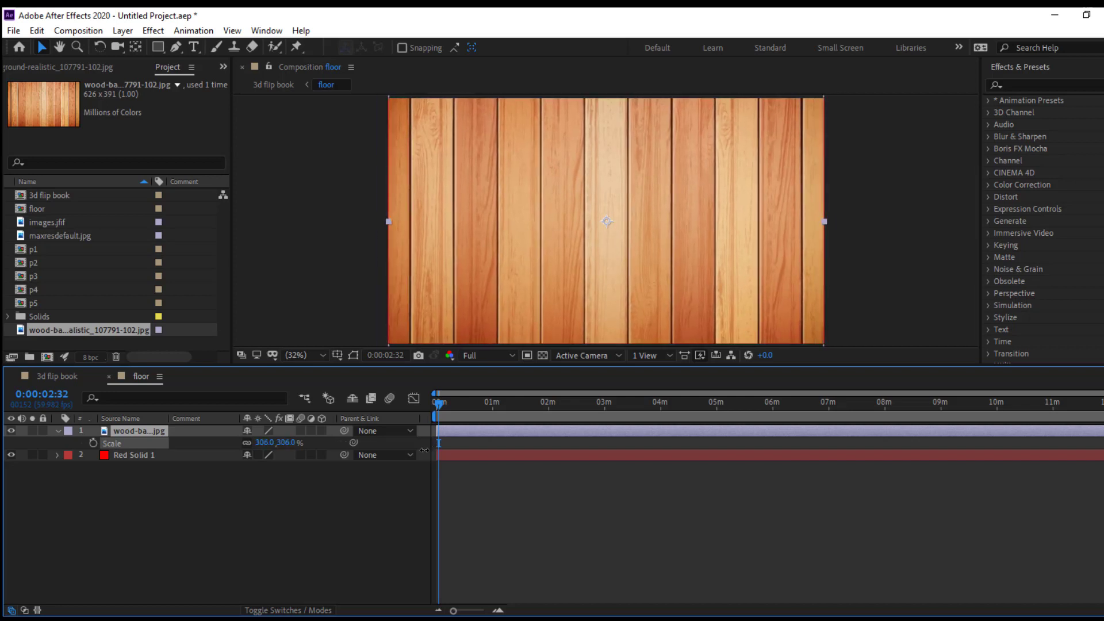
Back in the 3d flip book room, set viewer resolution from Quarter to Full and select p1 and p3.
left_click(109, 376)
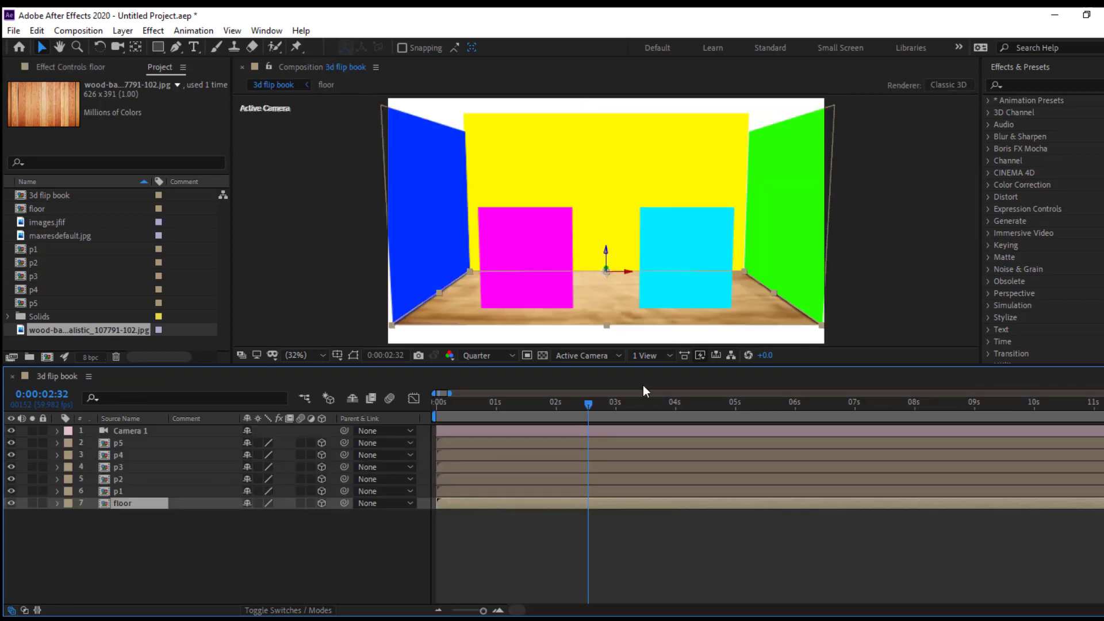
left_click(473, 354)
left_click(483, 385)
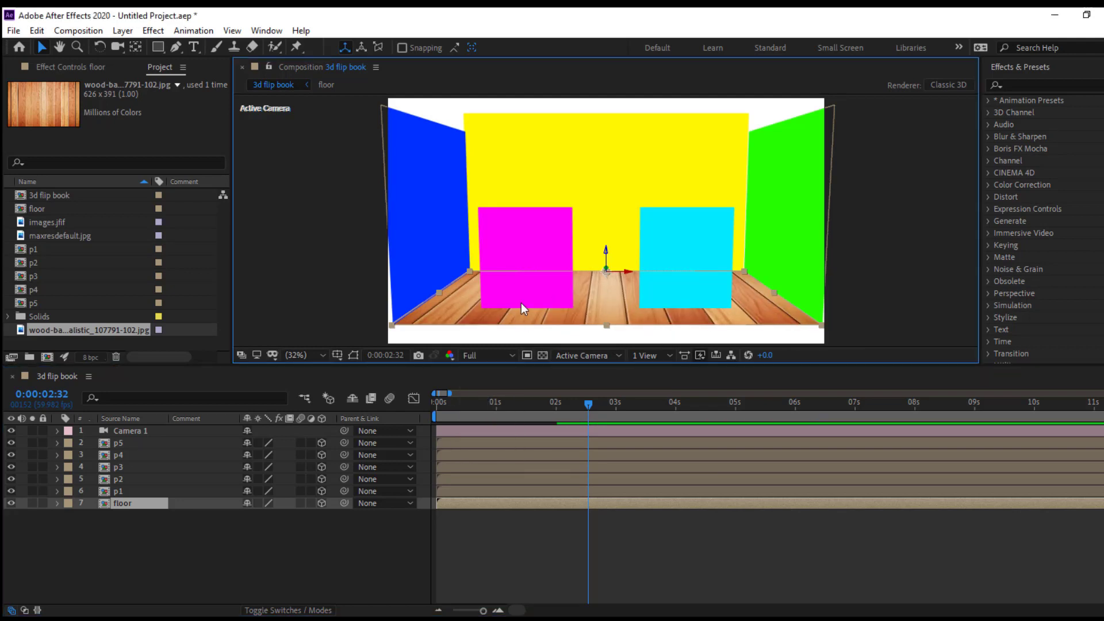
left_click(133, 493)
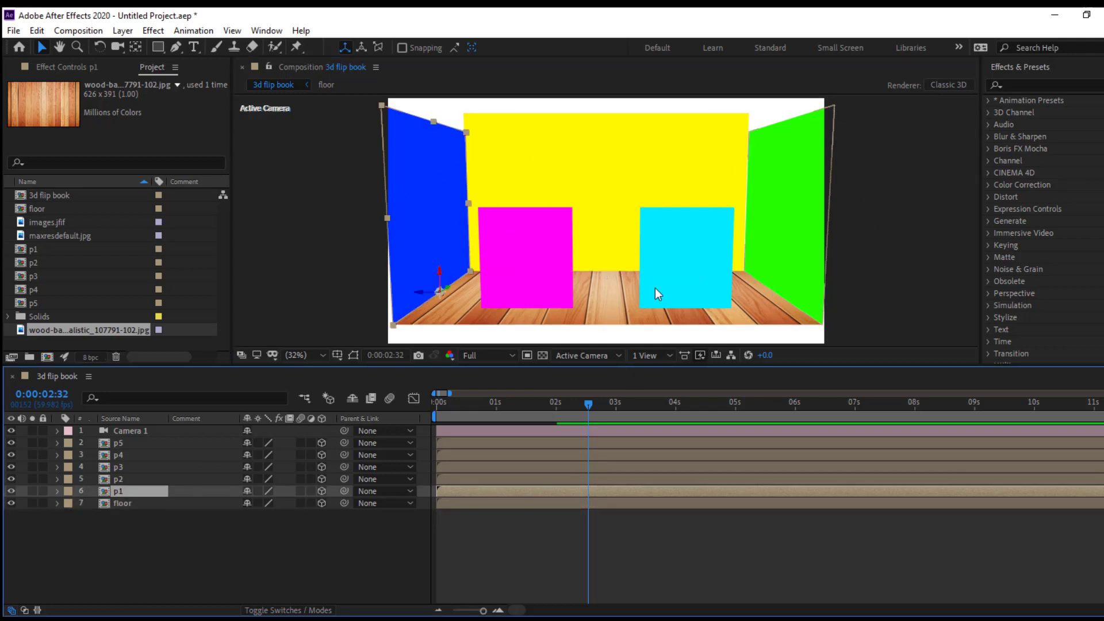
left_click(130, 467)
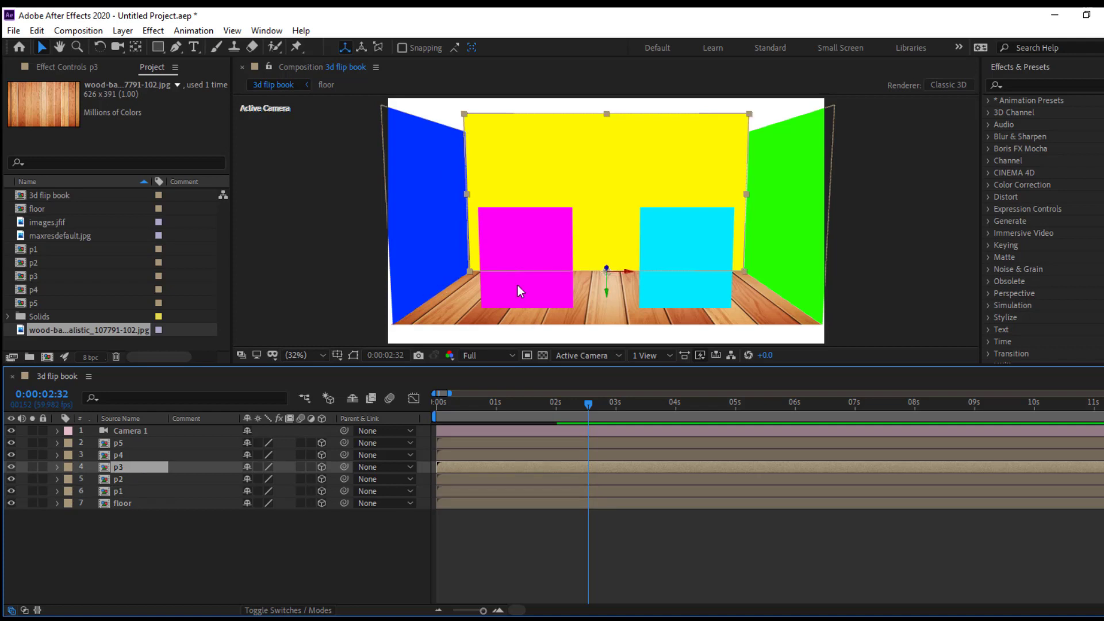
Paste maxresdefault.jpg into the p3 comp at 151% scale, then scrub the room's timeline.
double_click(104, 468)
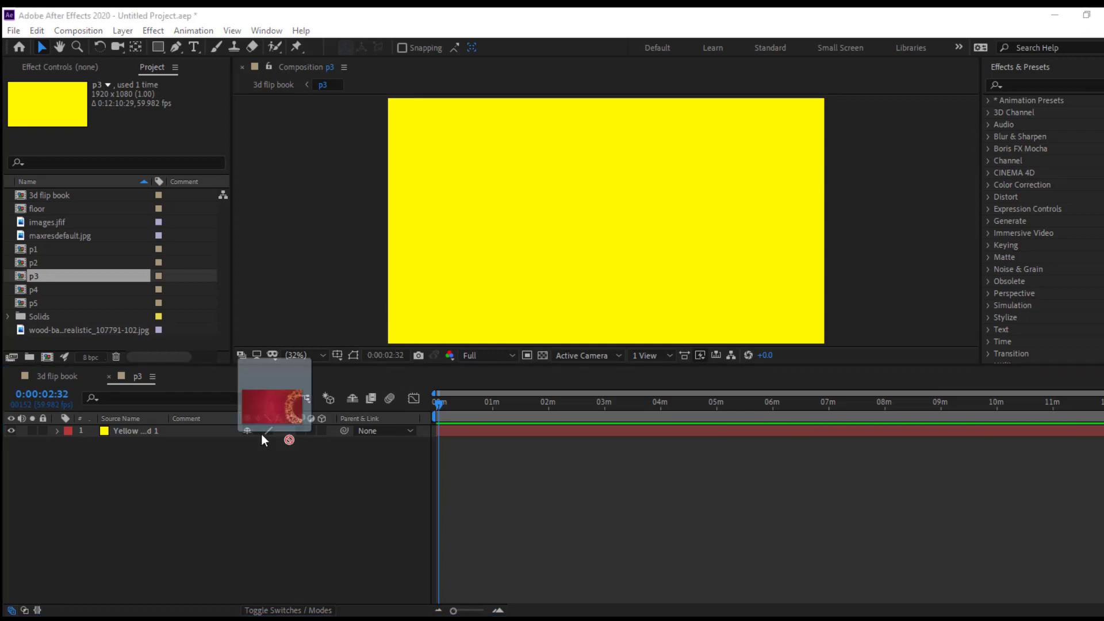
left_click(176, 516)
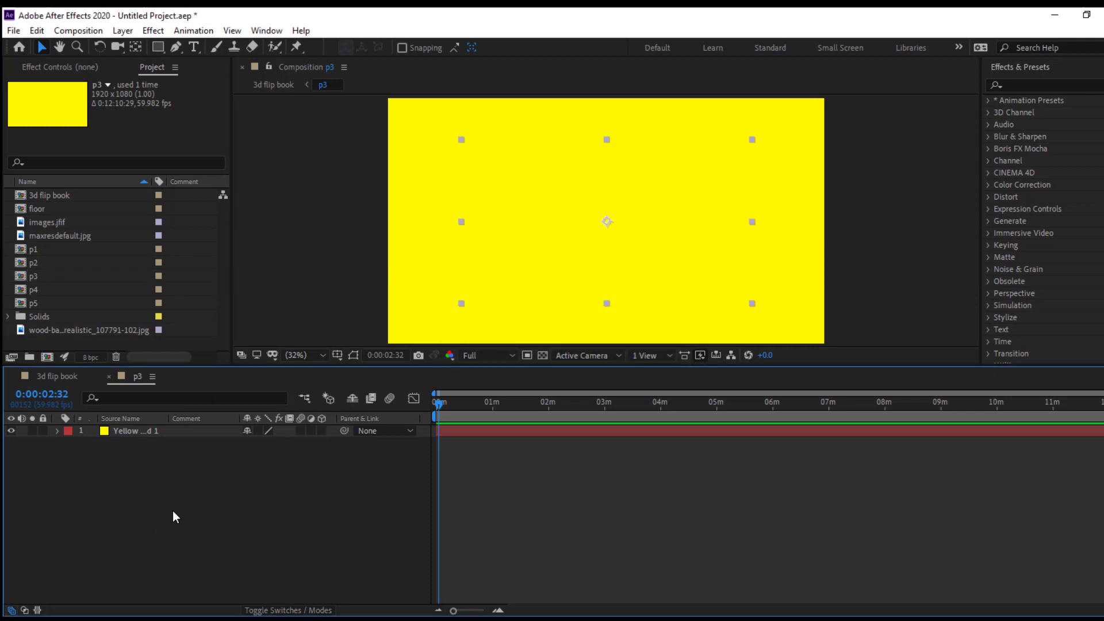
key("ctrl+v")
key("s")
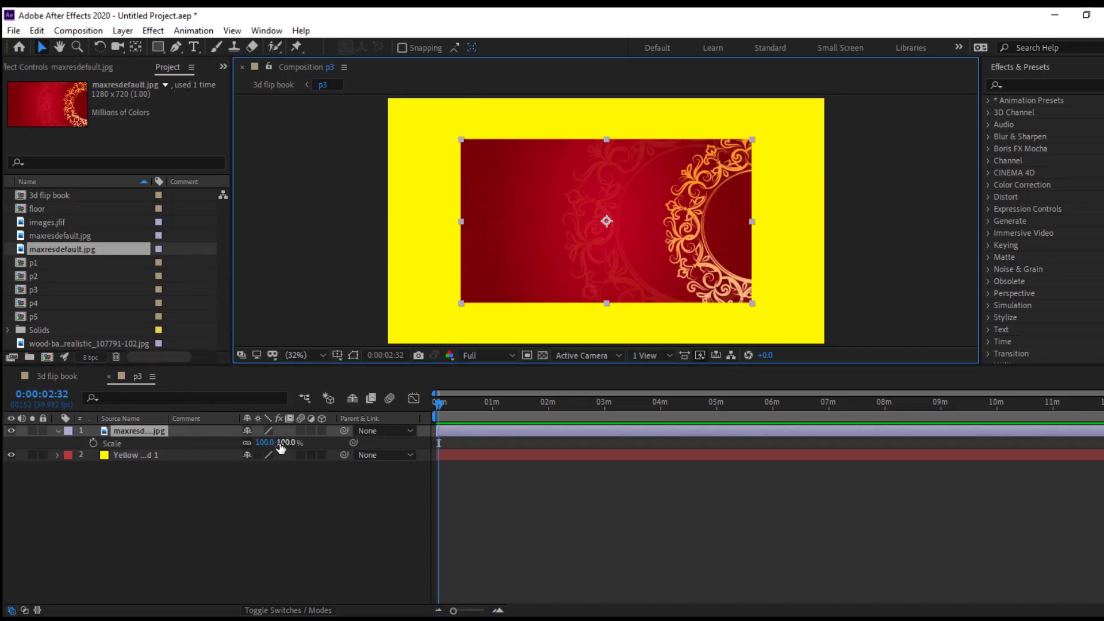
left_click_drag(281, 448, 322, 447)
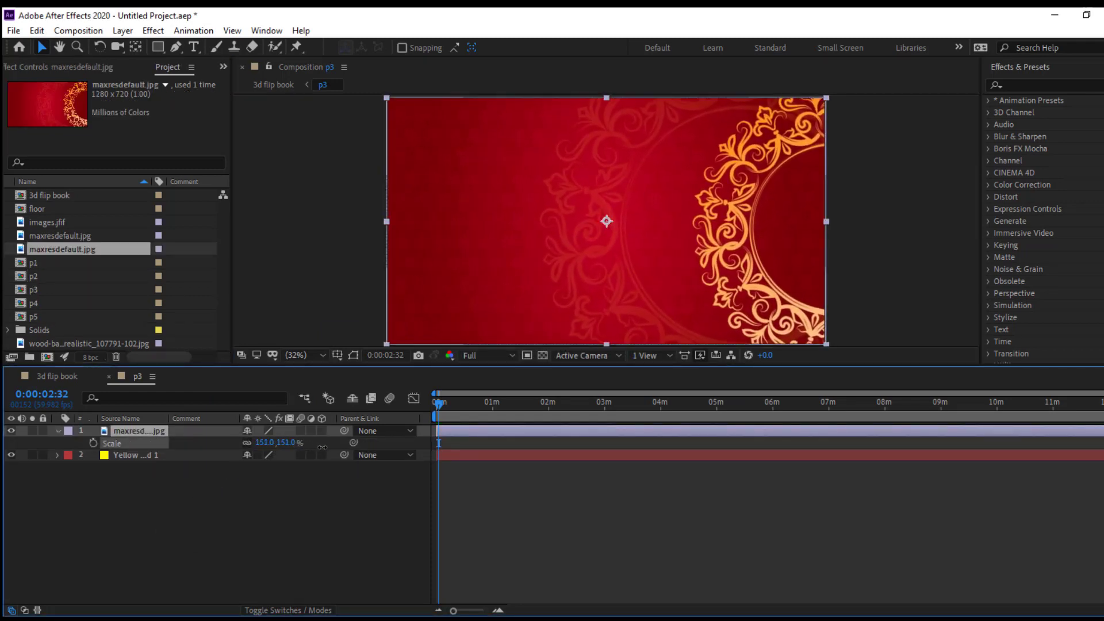
left_click(107, 376)
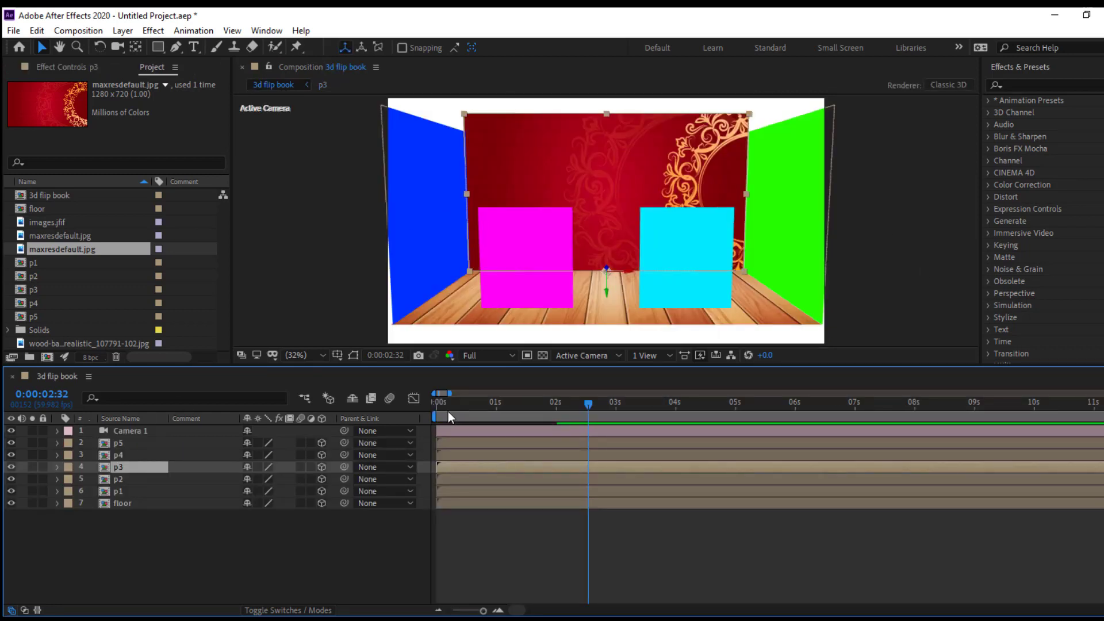
mouse_move(448, 412)
left_mouse_down()
mouse_move(427, 417)
mouse_move(509, 418)
mouse_move(464, 418)
mouse_move(558, 444)
left_mouse_up()
Search images for 'tample design png' and scroll through the temple clipart results.
key("alt+Tab")
left_click(506, 21)
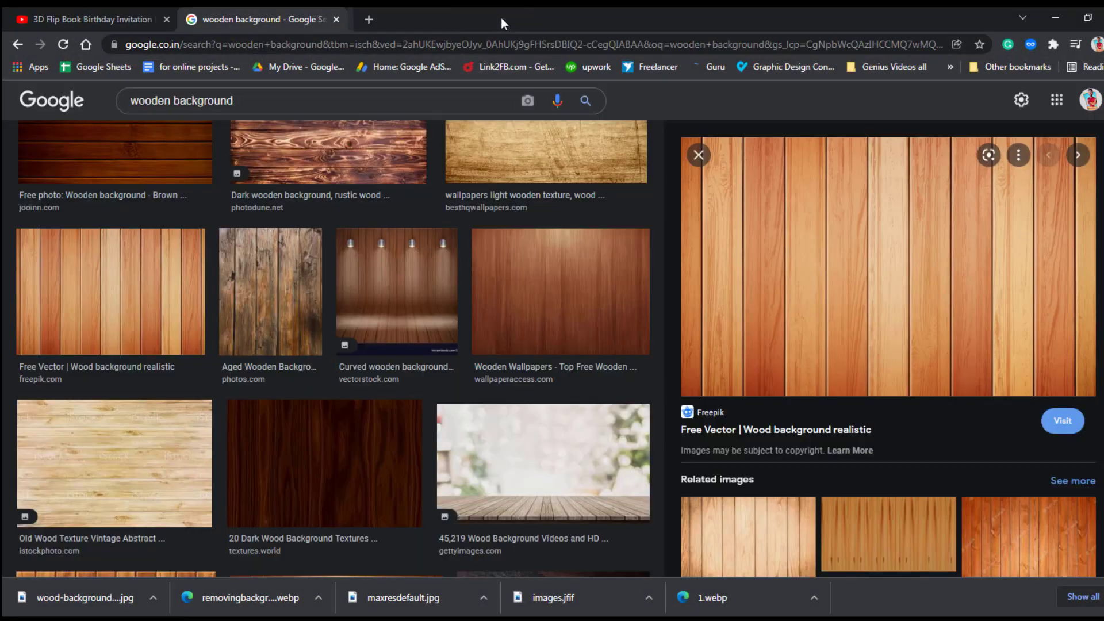
left_click_drag(241, 100, 104, 103)
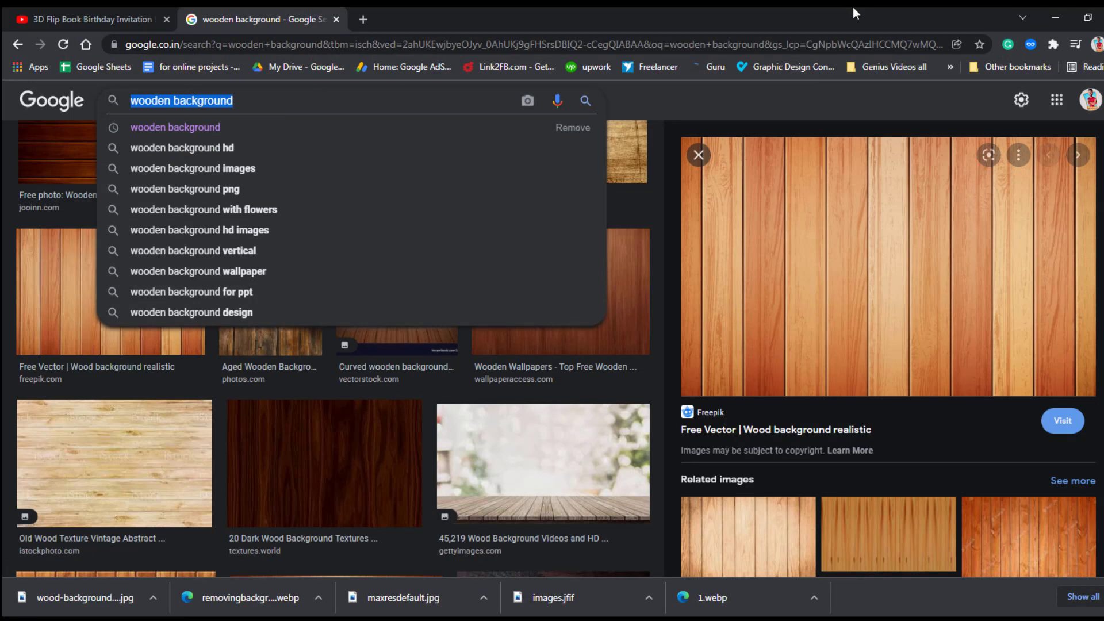
type("t")
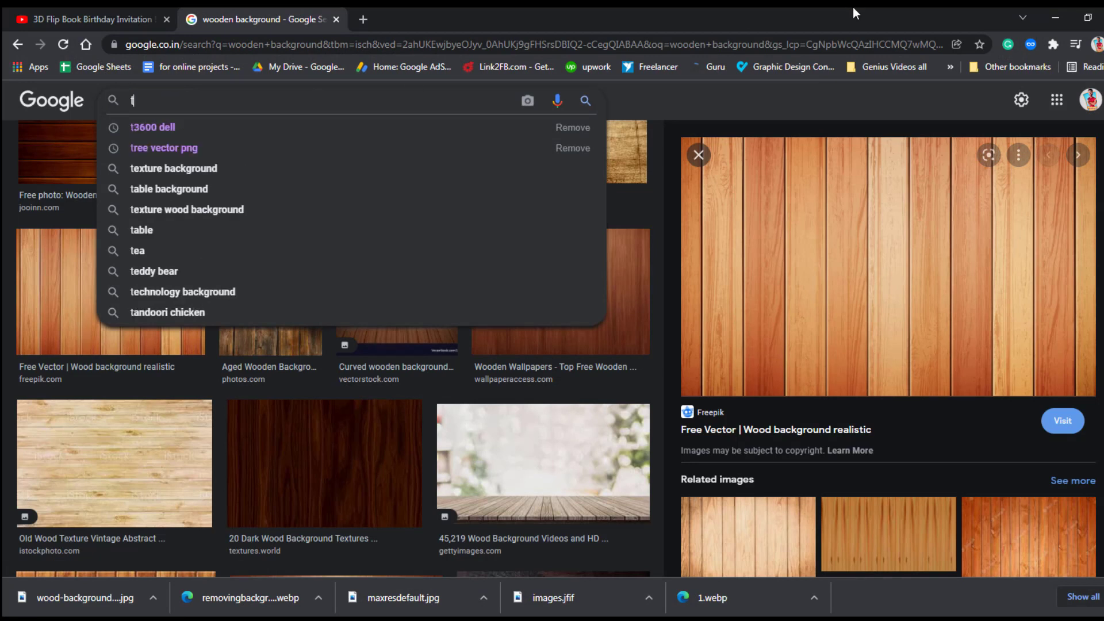
type("ample")
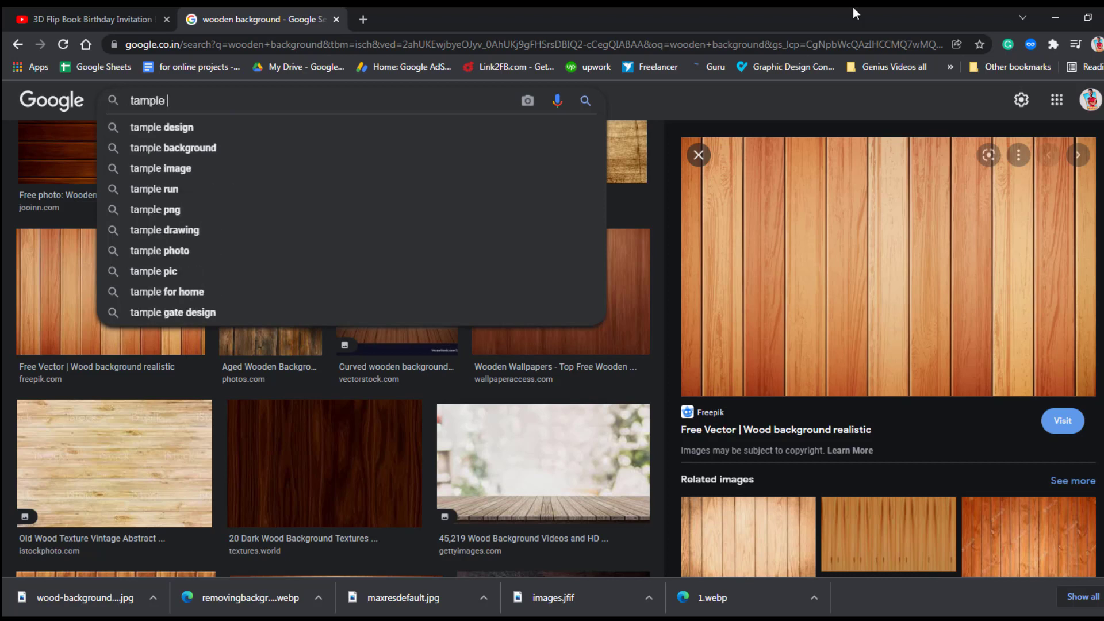
type(" design p")
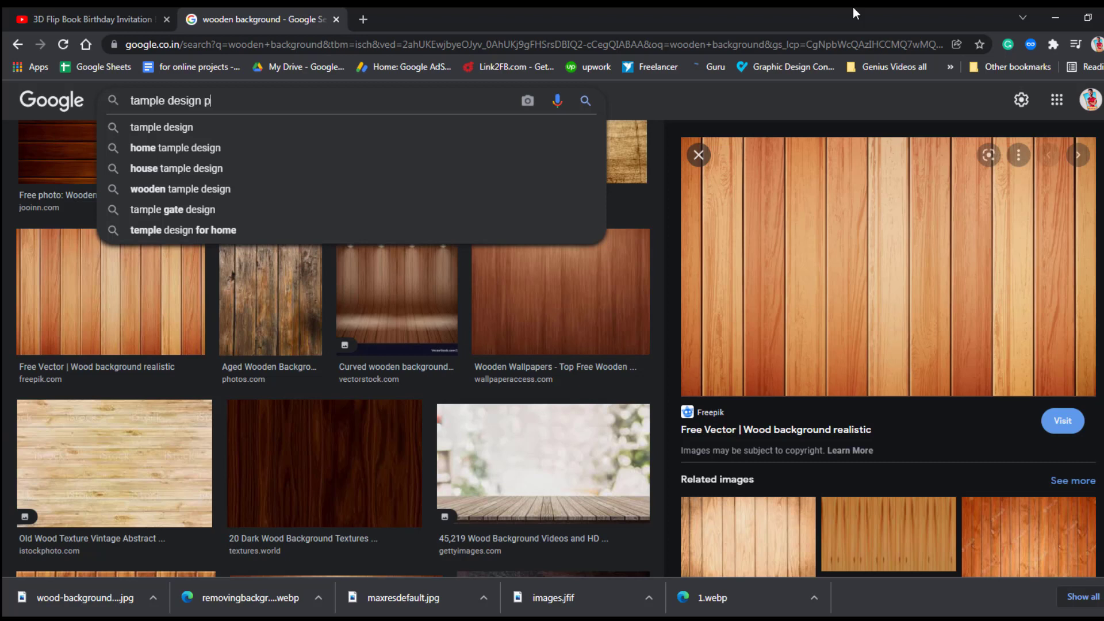
key("Escape")
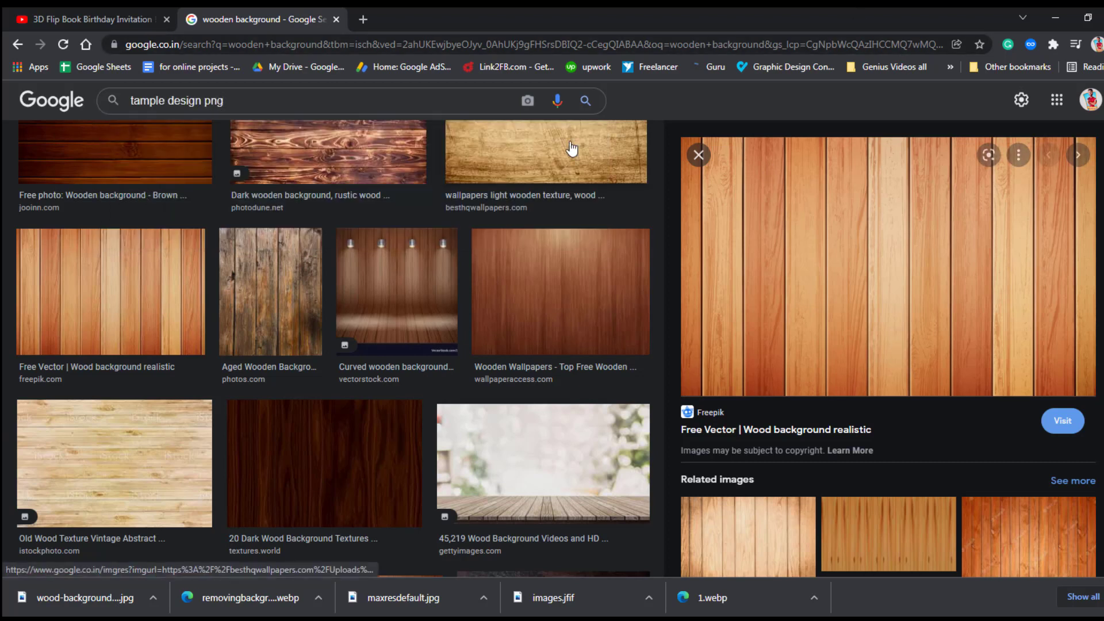
left_click(592, 102)
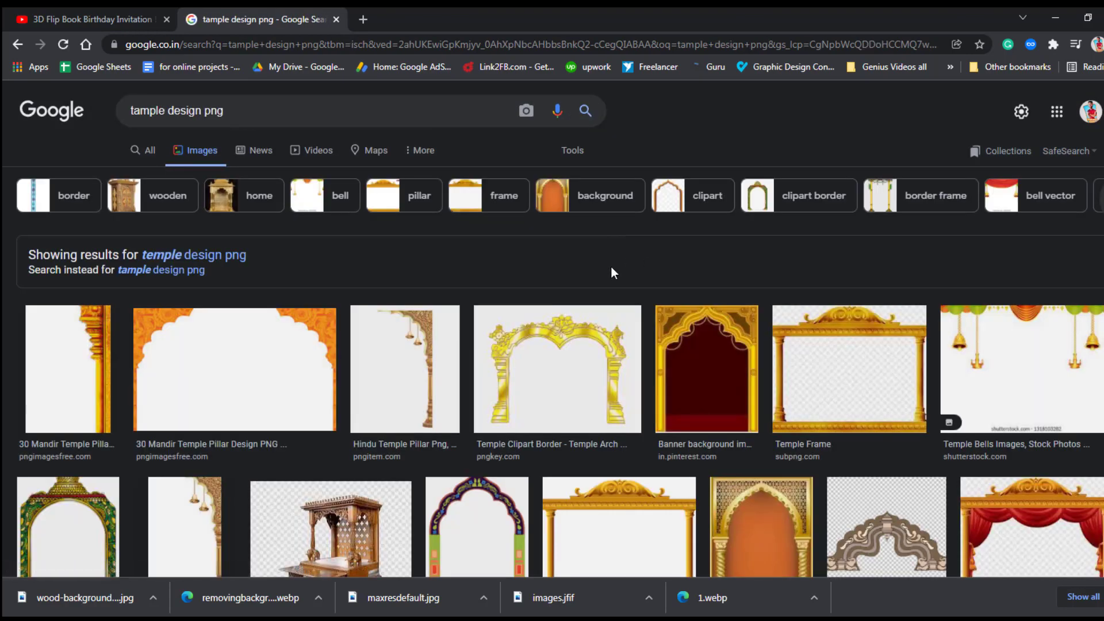
scroll(469, 364, "down", 2)
scroll(94, 328, "down", 3)
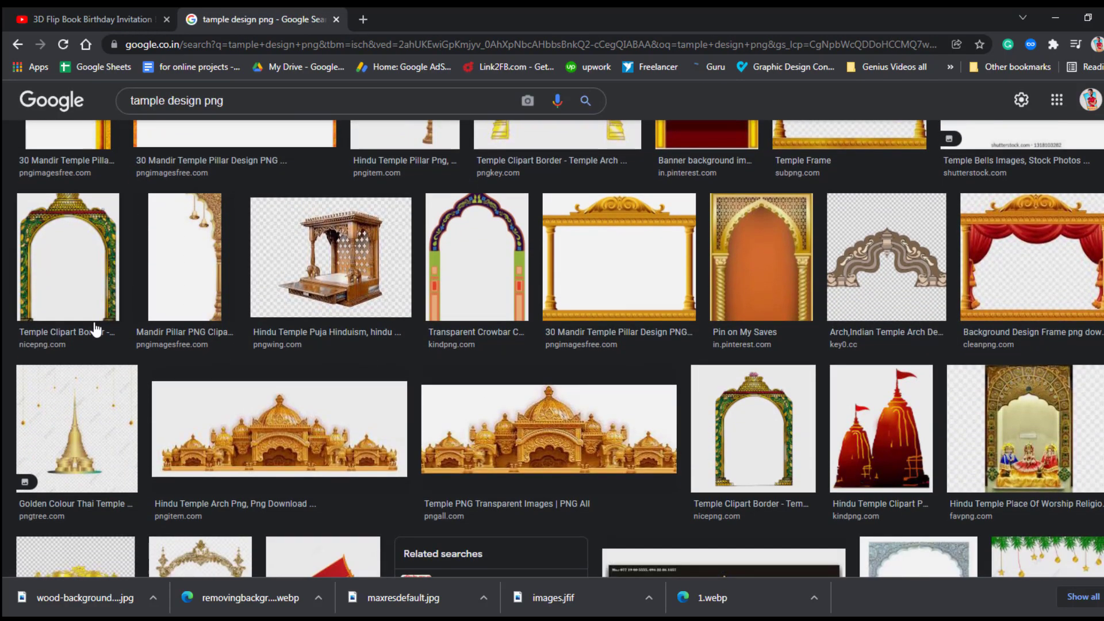
scroll(87, 338, "up", 5)
scroll(87, 338, "up", 2)
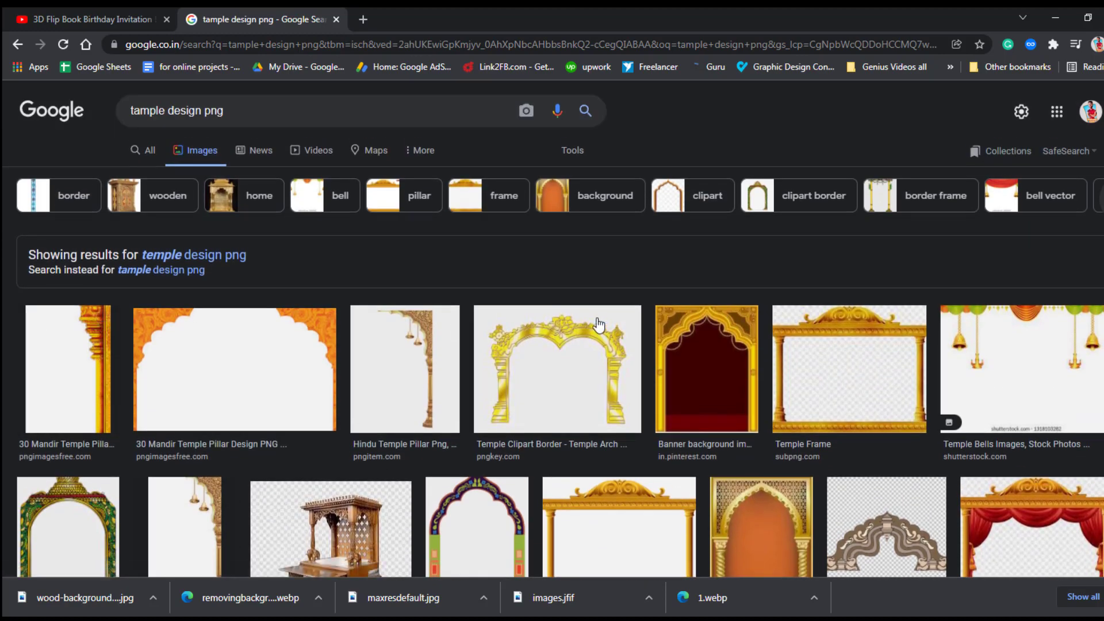
scroll(949, 362, "down", 1)
scroll(983, 353, "down", 4)
scroll(1005, 352, "down", 3)
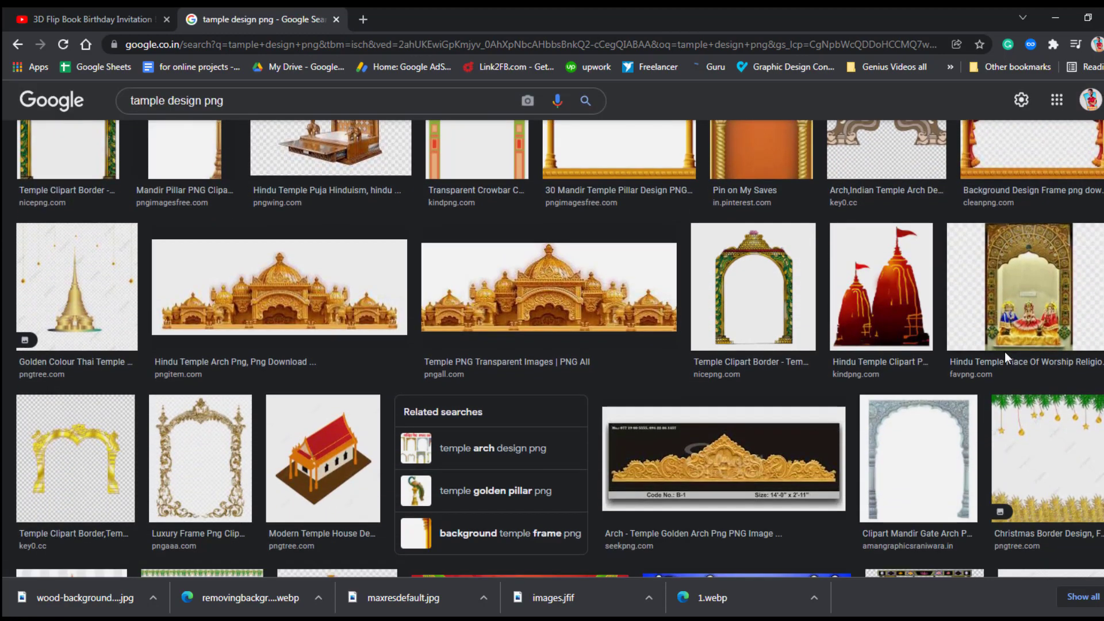
scroll(523, 276, "down", 2)
scroll(224, 316, "down", 2)
scroll(486, 303, "down", 1)
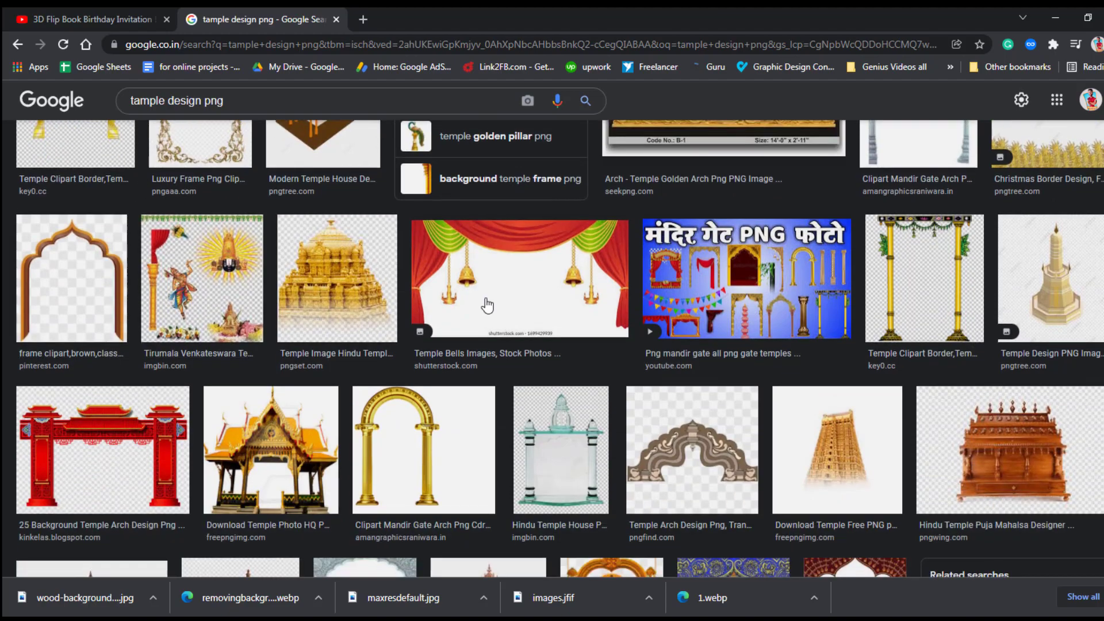
scroll(402, 247, "down", 4)
scroll(402, 247, "down", 1)
scroll(175, 292, "down", 2)
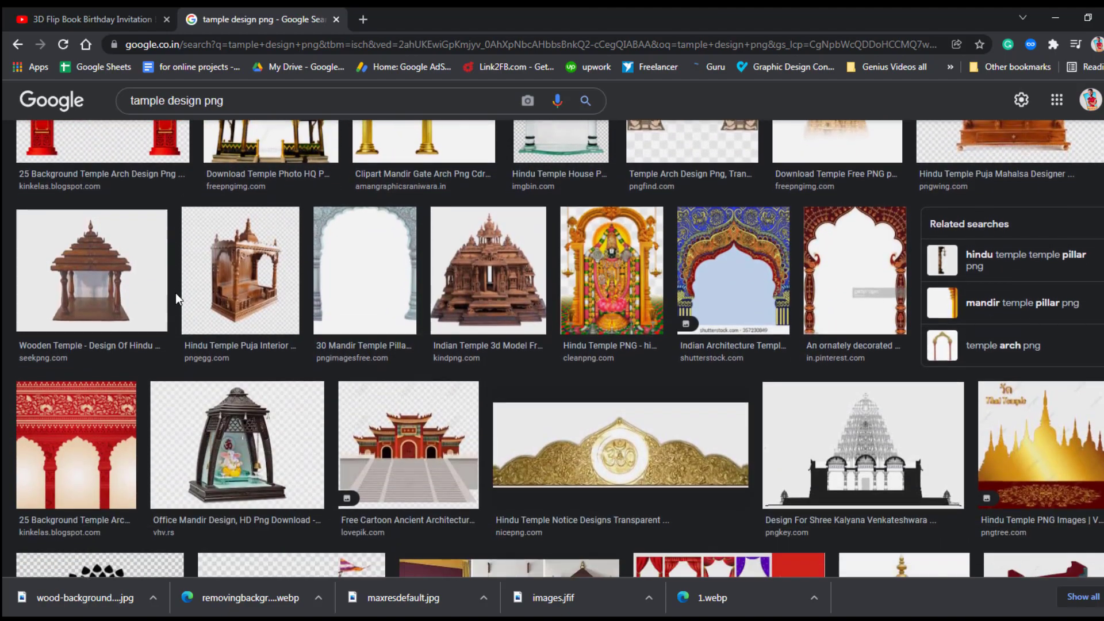
scroll(171, 305, "down", 3)
scroll(173, 312, "down", 3)
scroll(171, 312, "down", 3)
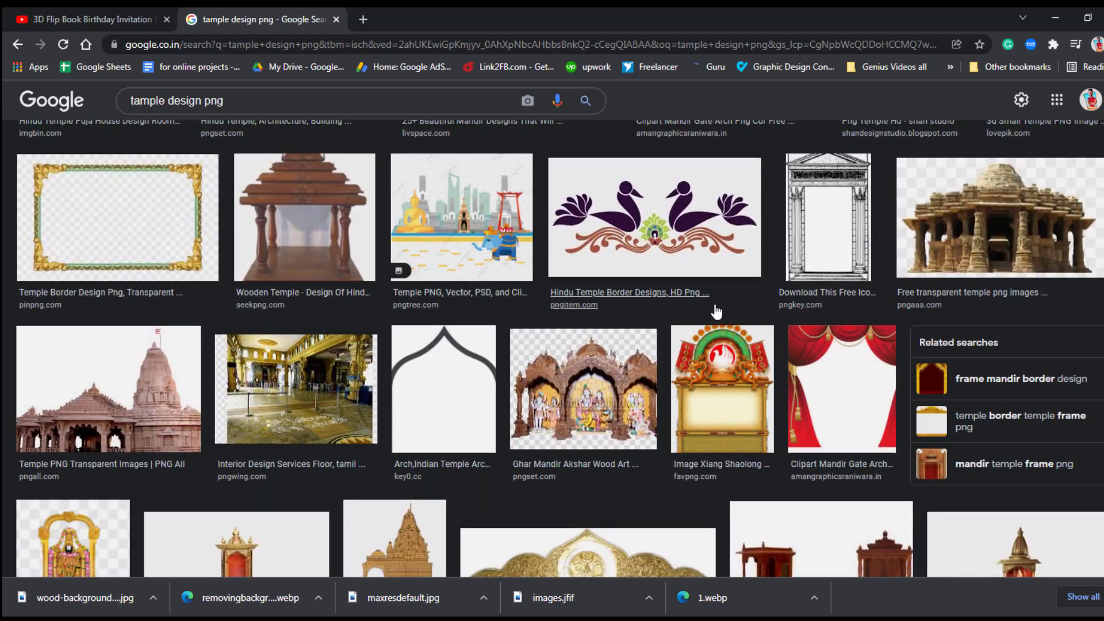
scroll(715, 313, "down", 3)
scroll(656, 305, "down", 3)
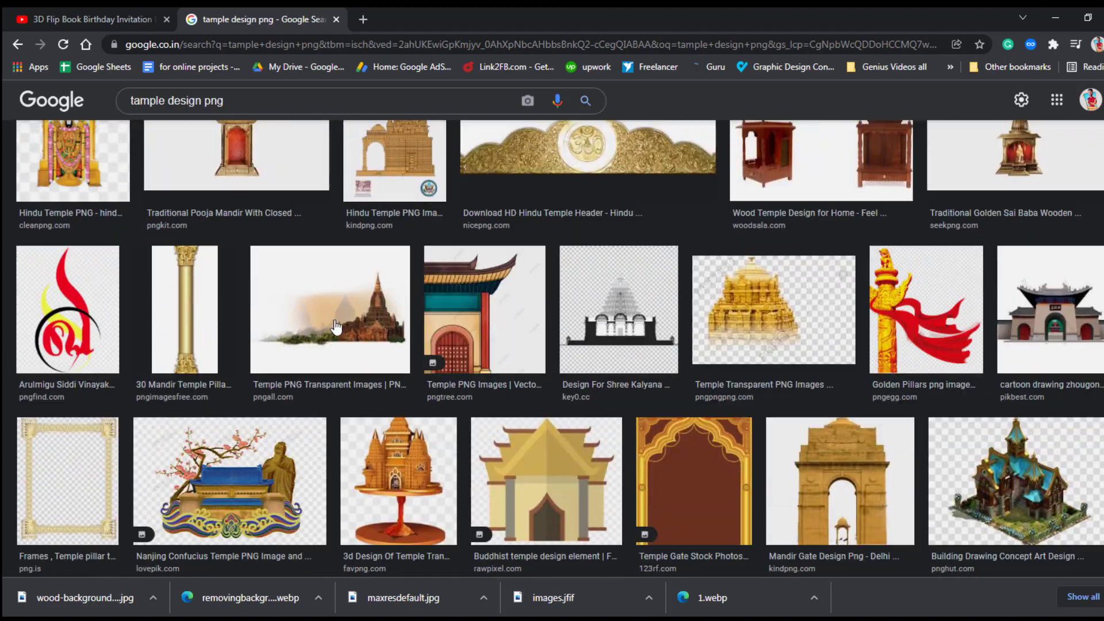
scroll(656, 300, "down", 3)
scroll(656, 300, "down", 3)
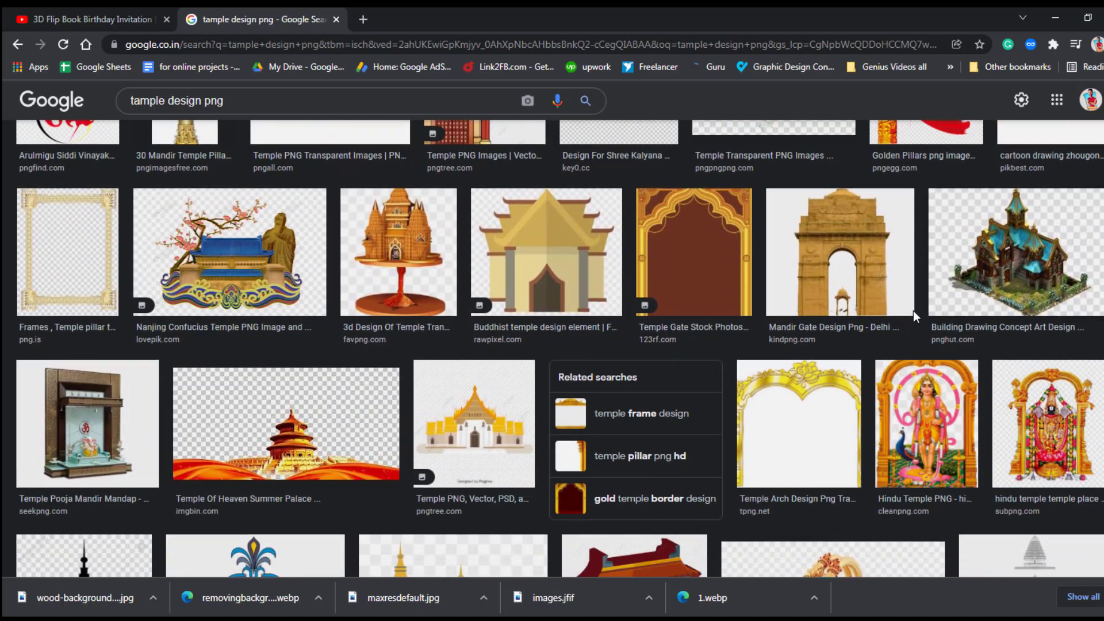
scroll(656, 301, "down", 3)
scroll(384, 326, "up", 6)
scroll(383, 325, "up", 3)
scroll(384, 326, "up", 3)
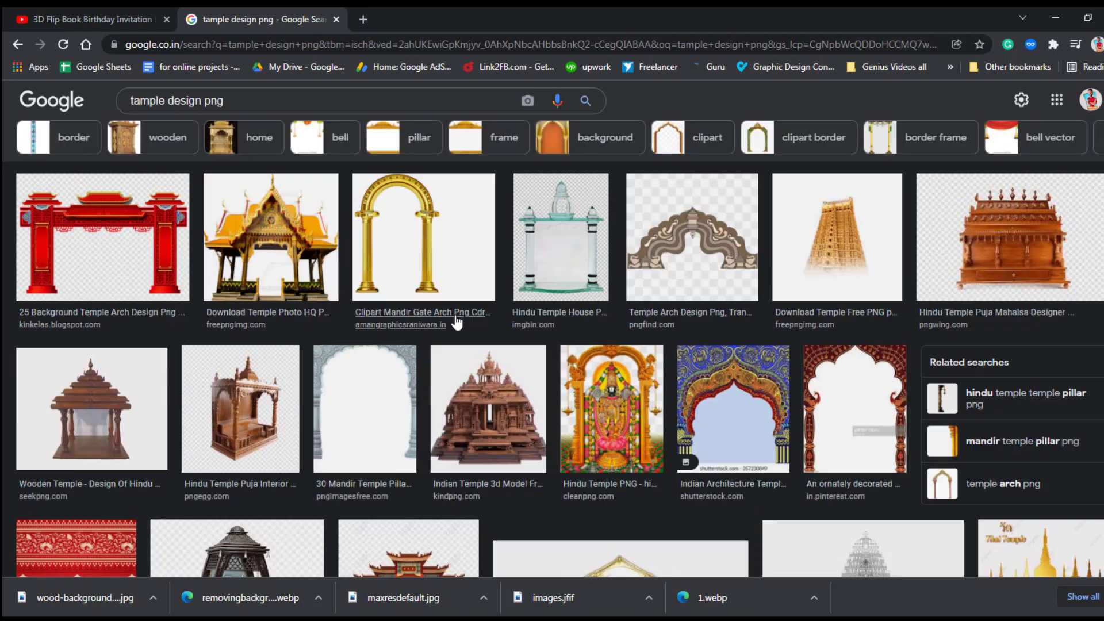
scroll(384, 325, "up", 3)
scroll(500, 316, "up", 3)
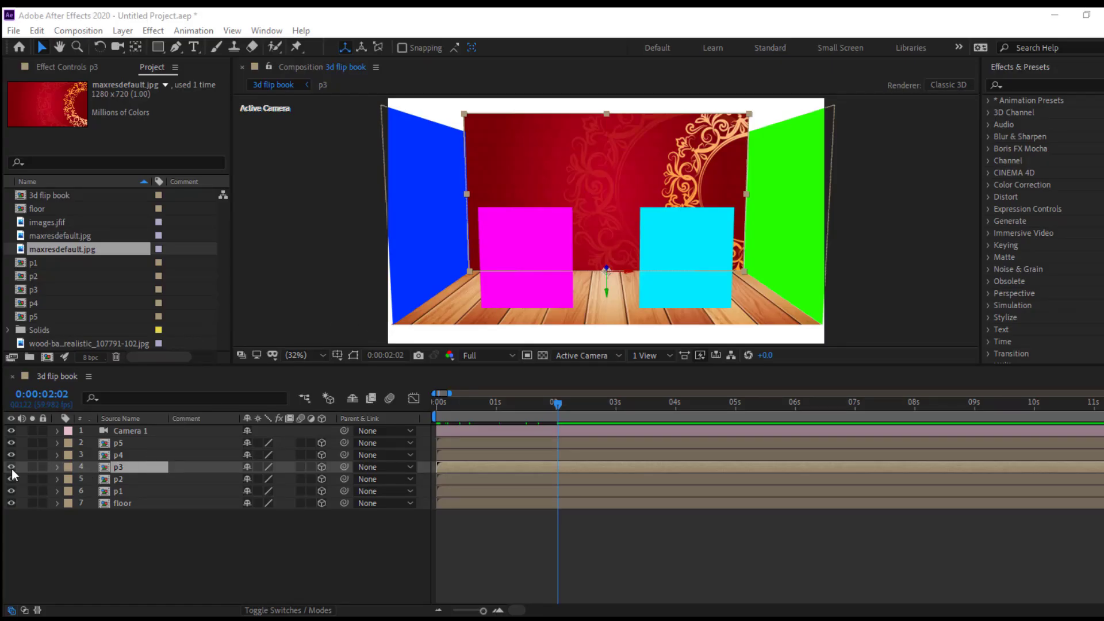
In After Effects, toggle p3's visibility off and on, then select the p1 blue wall layer.
left_click(10, 467)
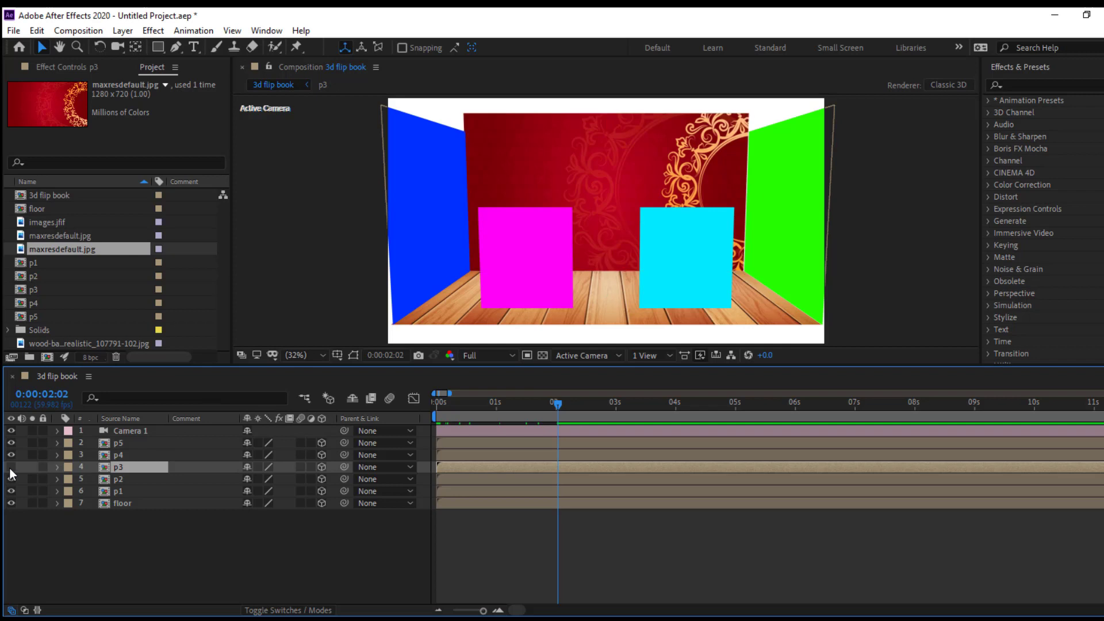
left_click(10, 467)
left_click(453, 286)
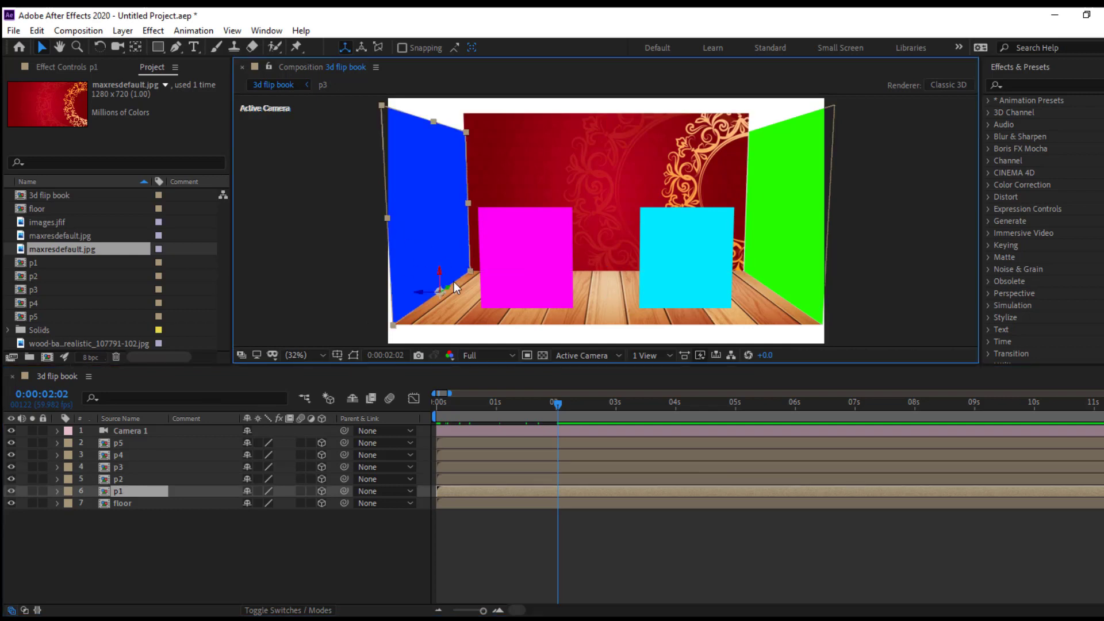
In p1, add ezgif-com-gif-maker.png, hide Blue Solid 1, and scale the palace clipart to 350%.
double_click(124, 490)
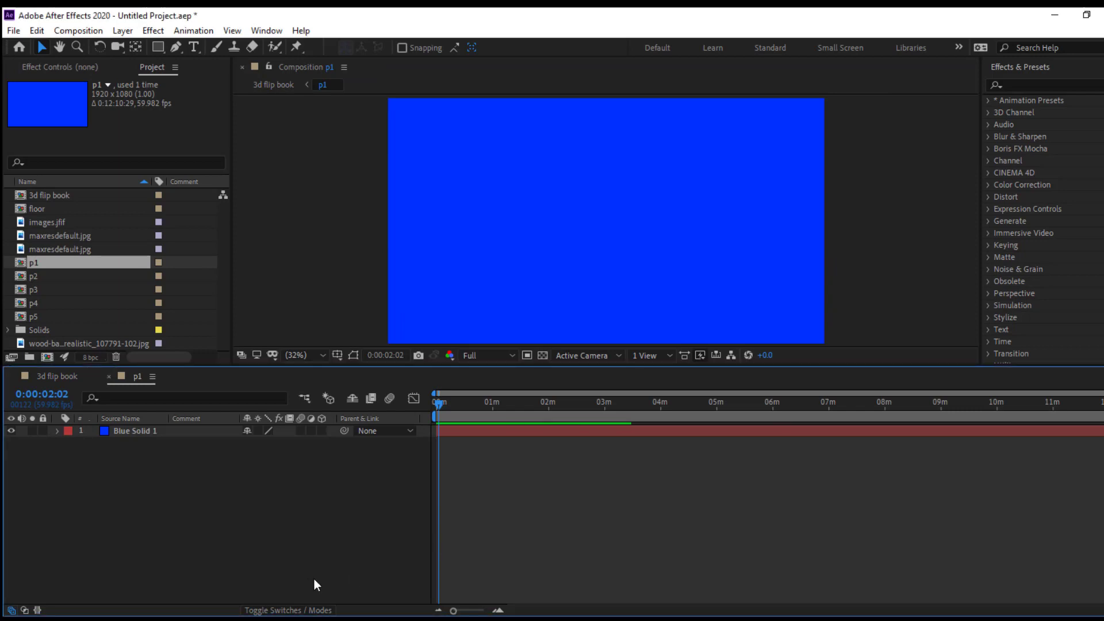
left_click_drag(314, 578, 273, 514)
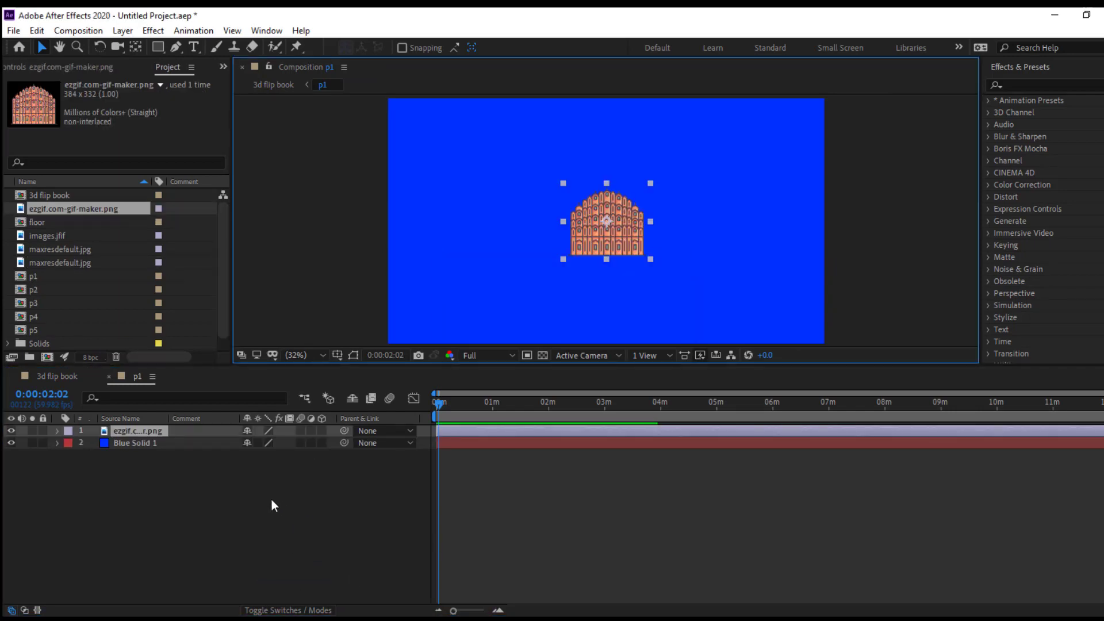
left_click(11, 443)
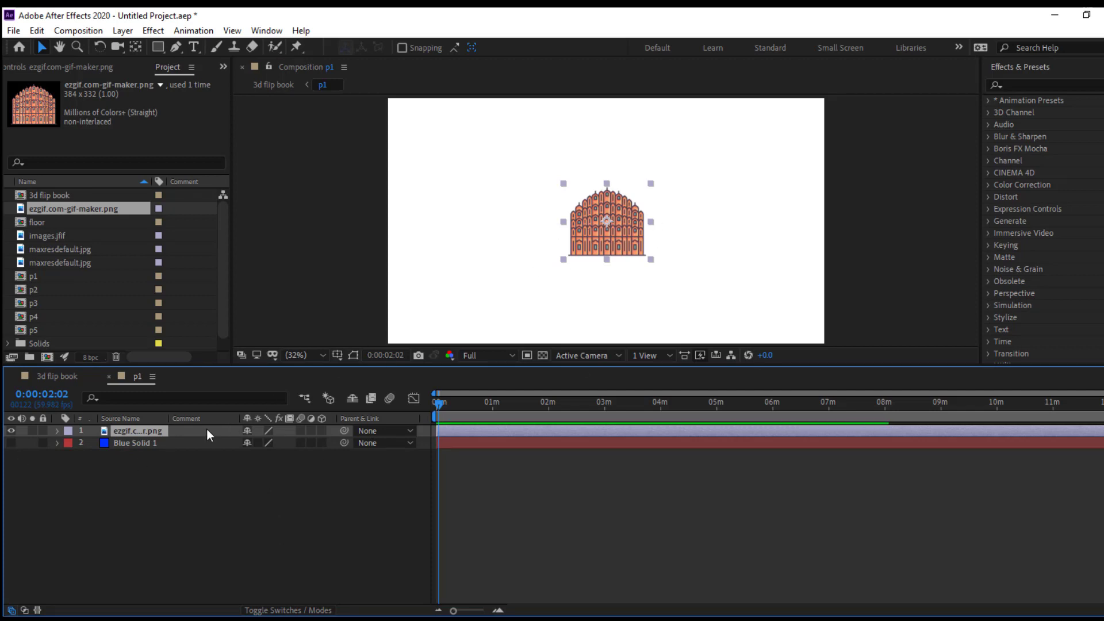
key("s")
left_click_drag(261, 443, 468, 452)
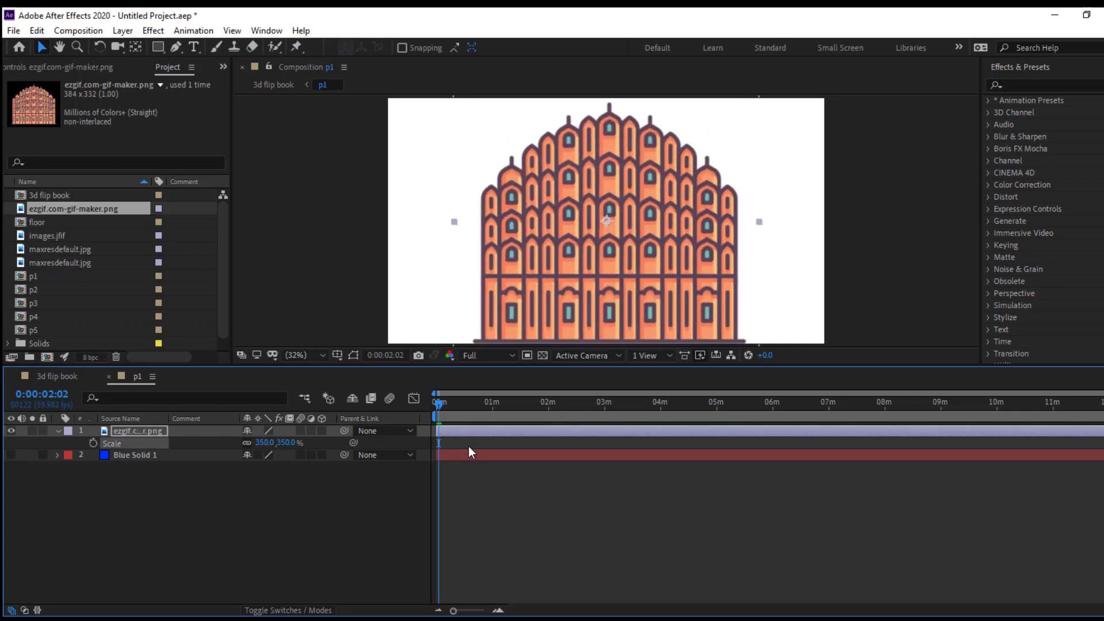
left_click(626, 270)
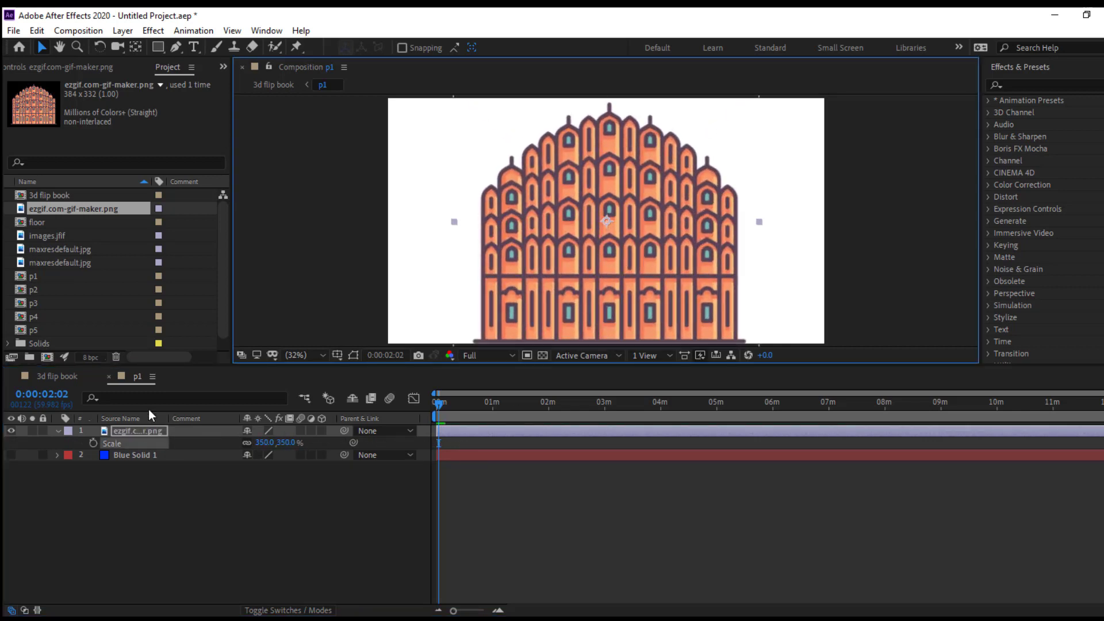
left_click(64, 378)
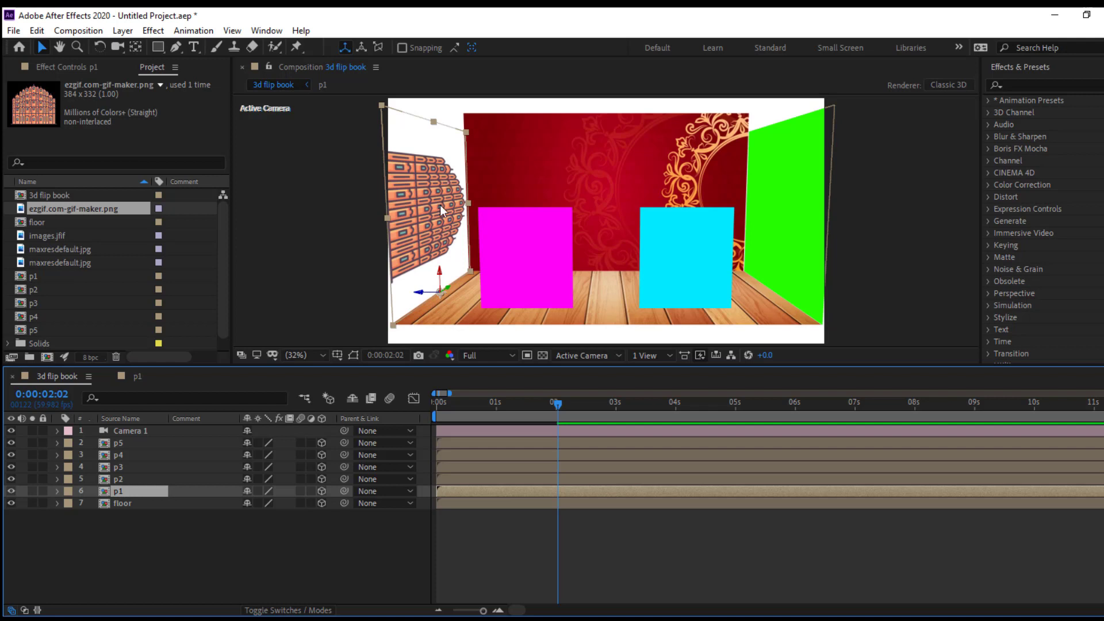
left_click(270, 67)
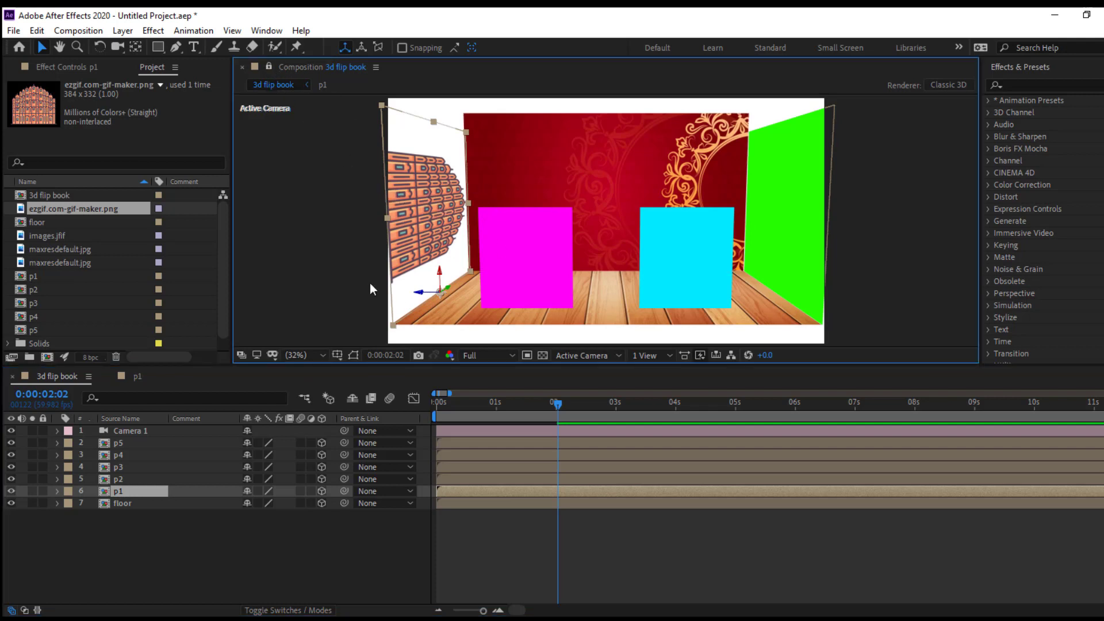
Open the p1 page composition docked beside the room view and shift the palace image left.
double_click(118, 491)
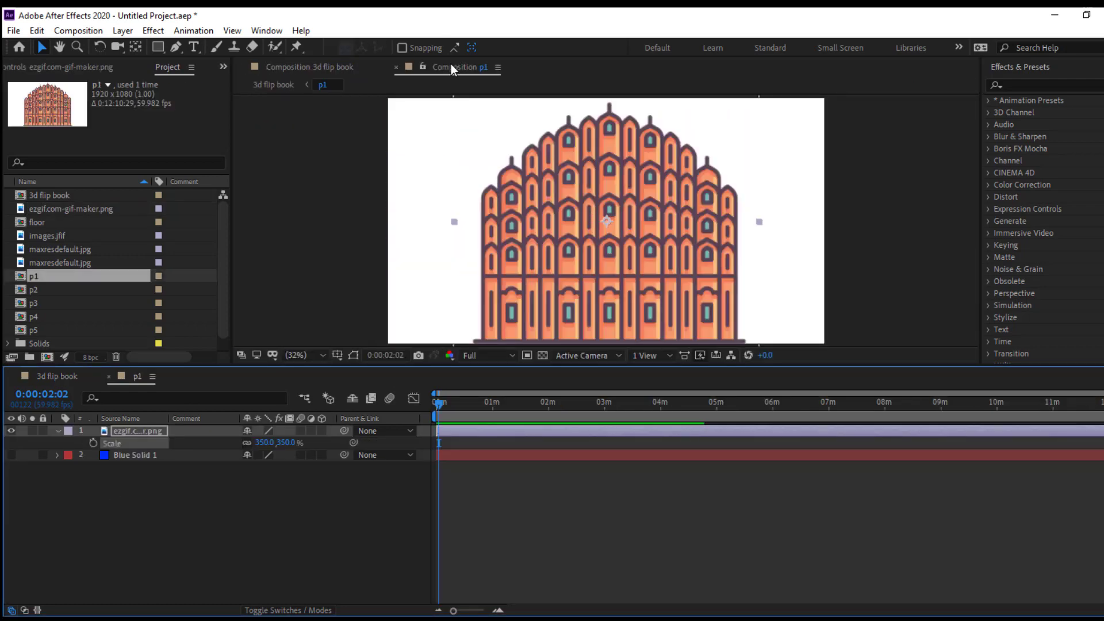
left_click_drag(451, 66, 480, 140)
left_click_drag(912, 179, 964, 190)
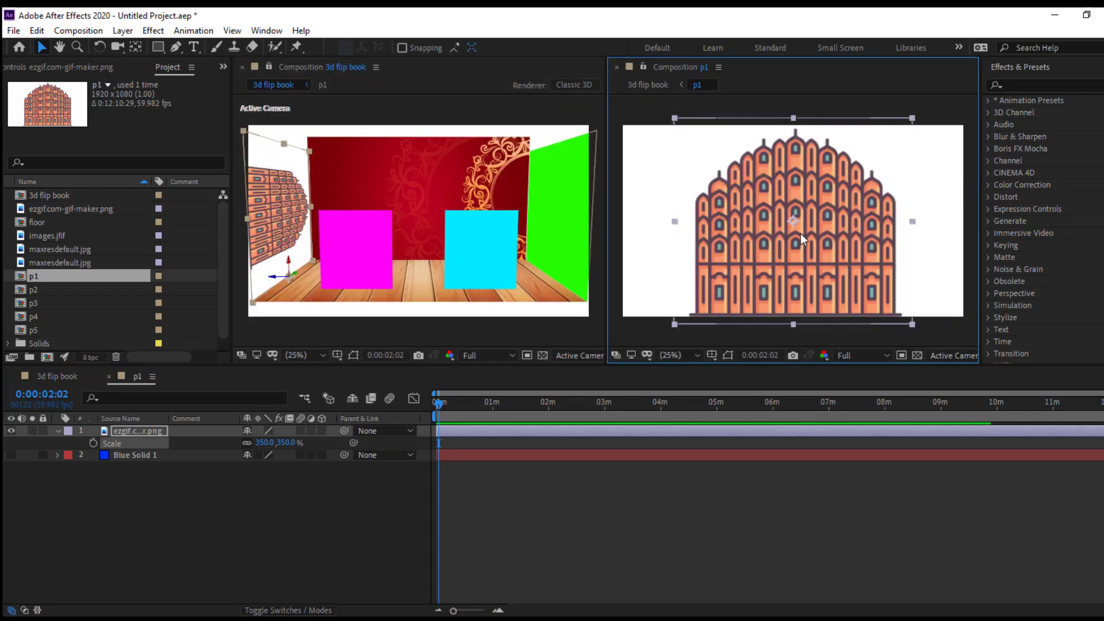
mouse_move(774, 240)
left_mouse_down()
mouse_move(701, 241)
mouse_move(768, 243)
left_mouse_up()
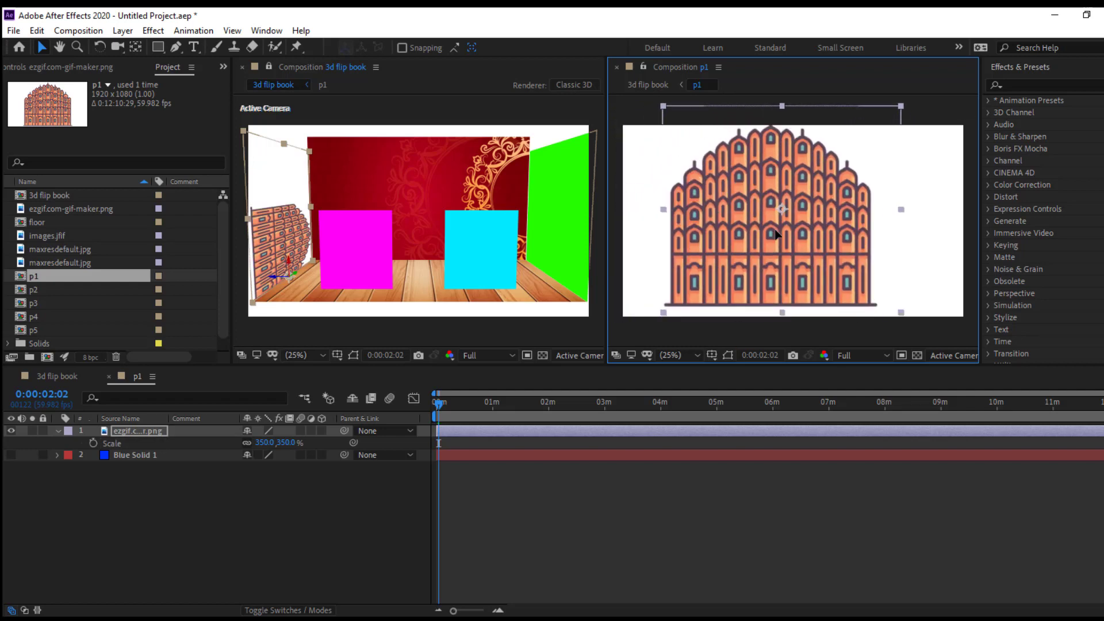
Rotate the palace clipart in p1 to 90°.
key("r")
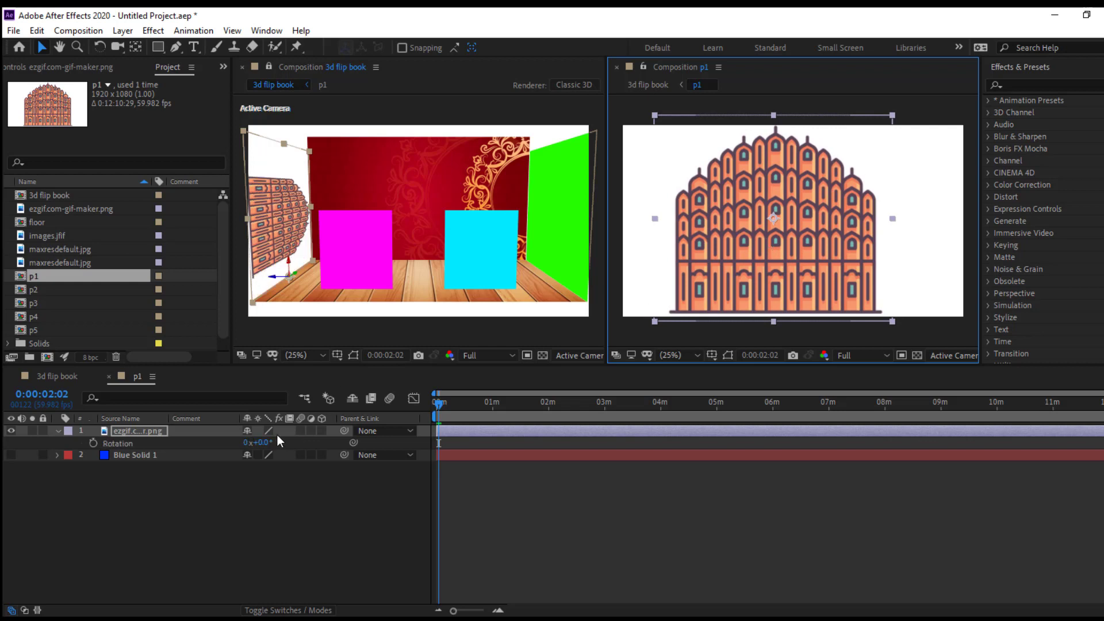
left_click_drag(260, 443, 278, 443)
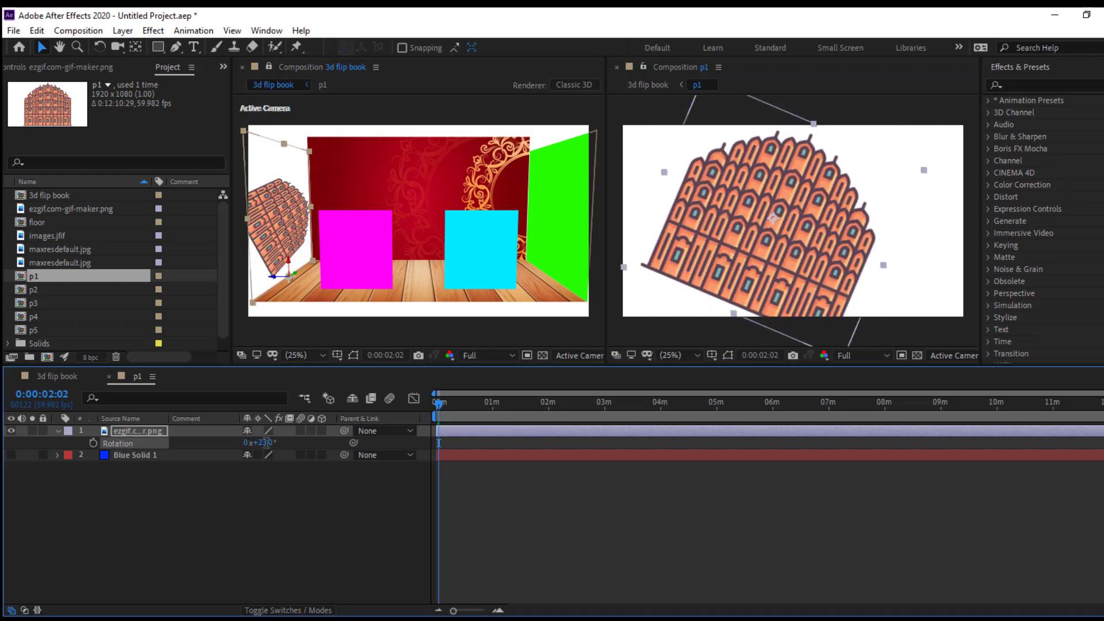
left_click(262, 443)
type("90")
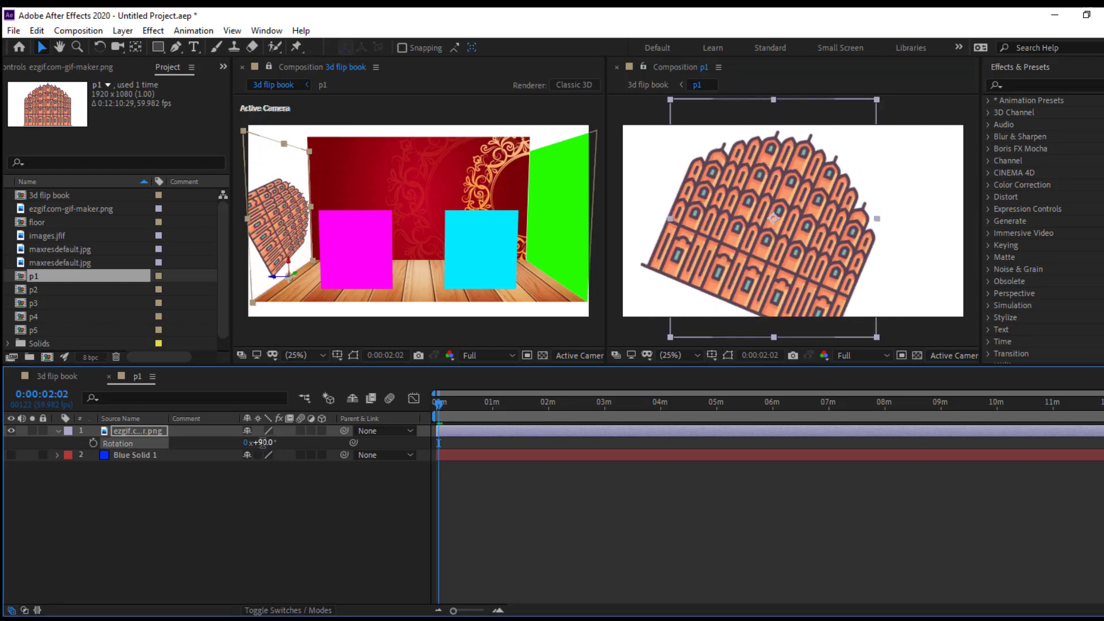
key("Return")
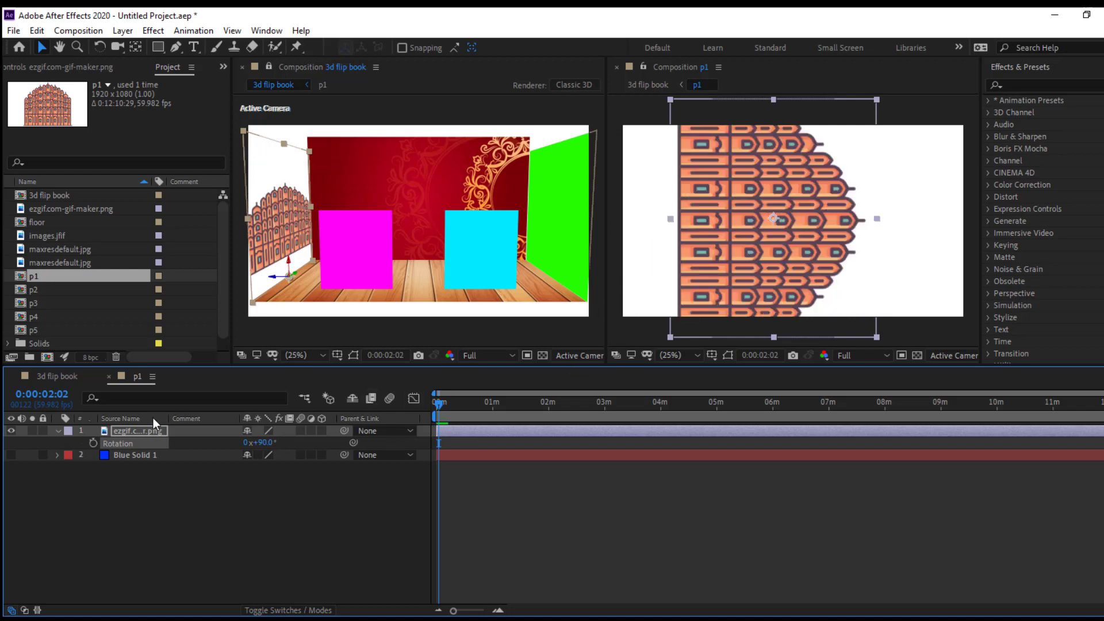
Shrink the palace clipart to about 312% and stretch it wider across the page.
key("s")
left_click(257, 443)
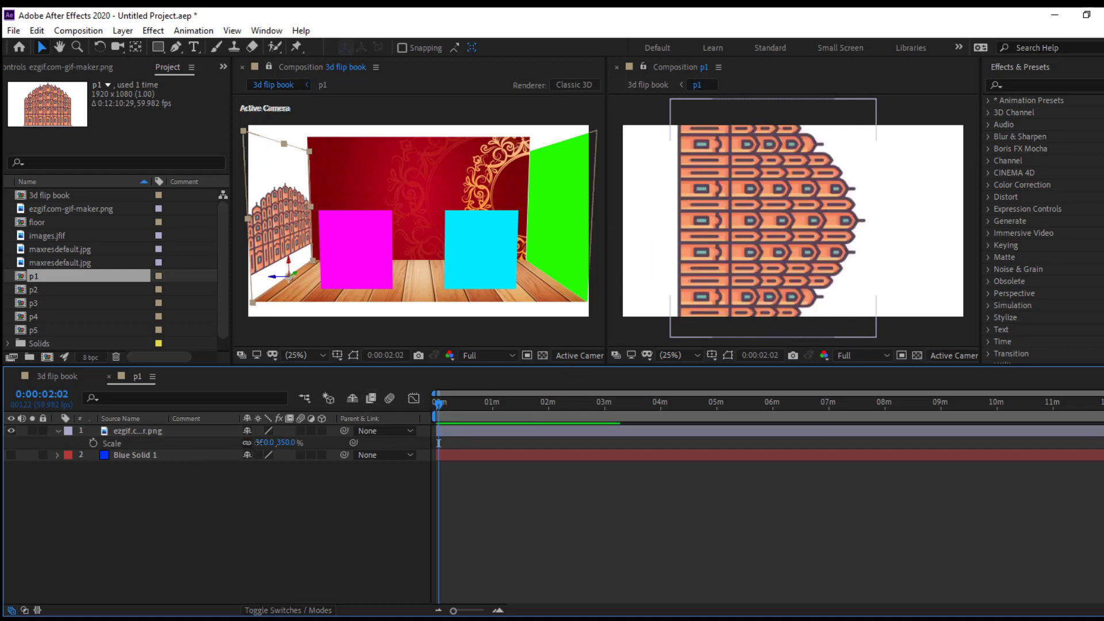
left_click_drag(257, 443, 232, 443)
left_click_drag(730, 253, 666, 257)
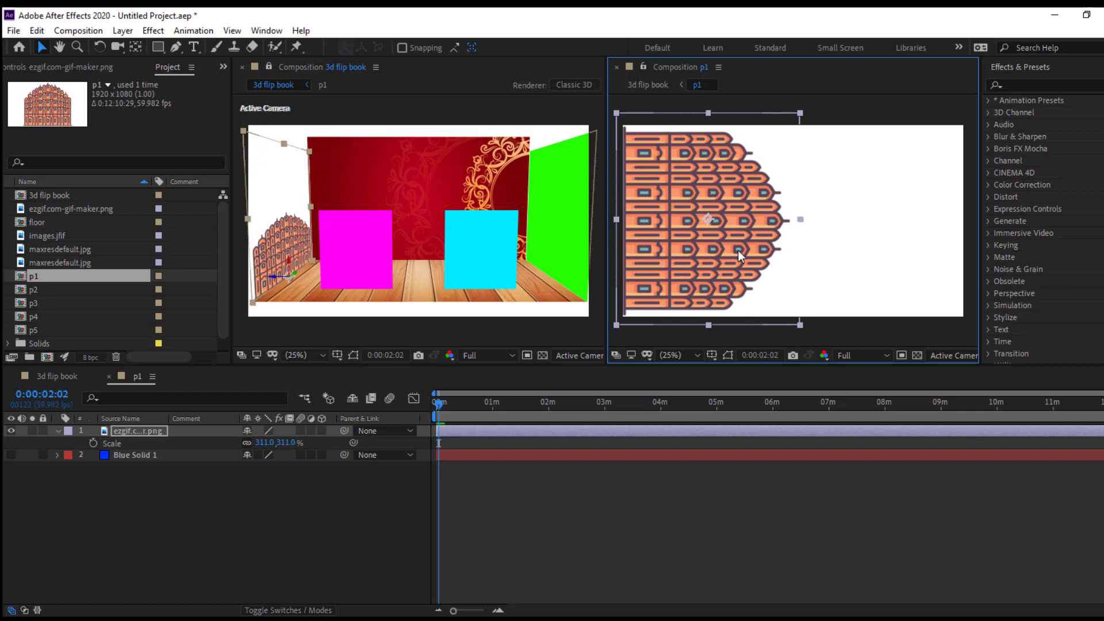
left_click_drag(800, 220, 842, 219)
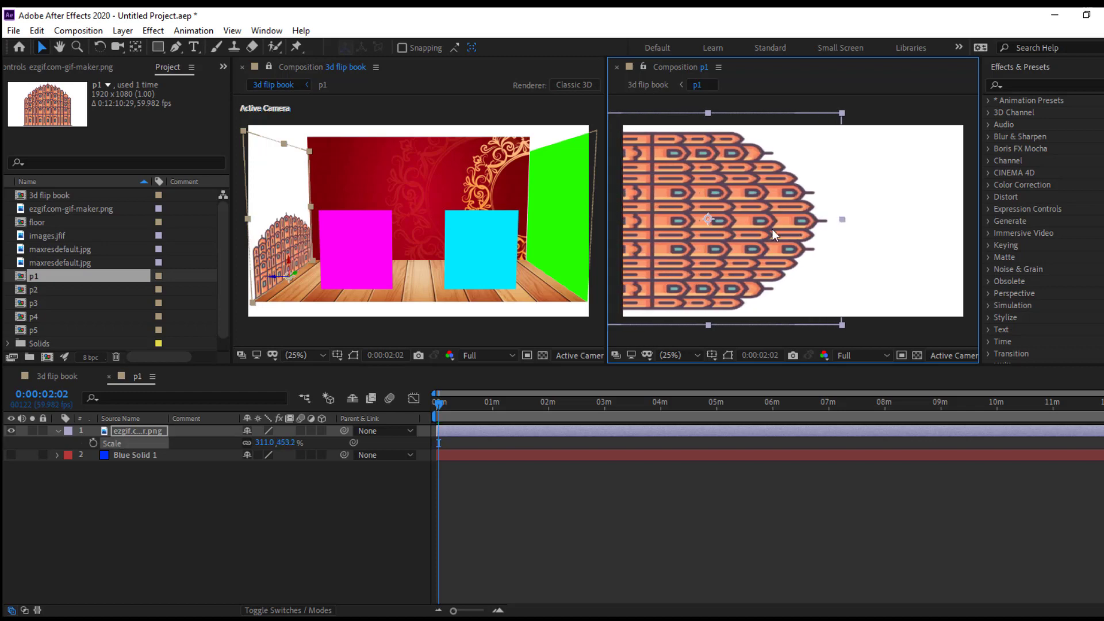
key("shift+Right")
key("shift+Right")
key("shift+Right")
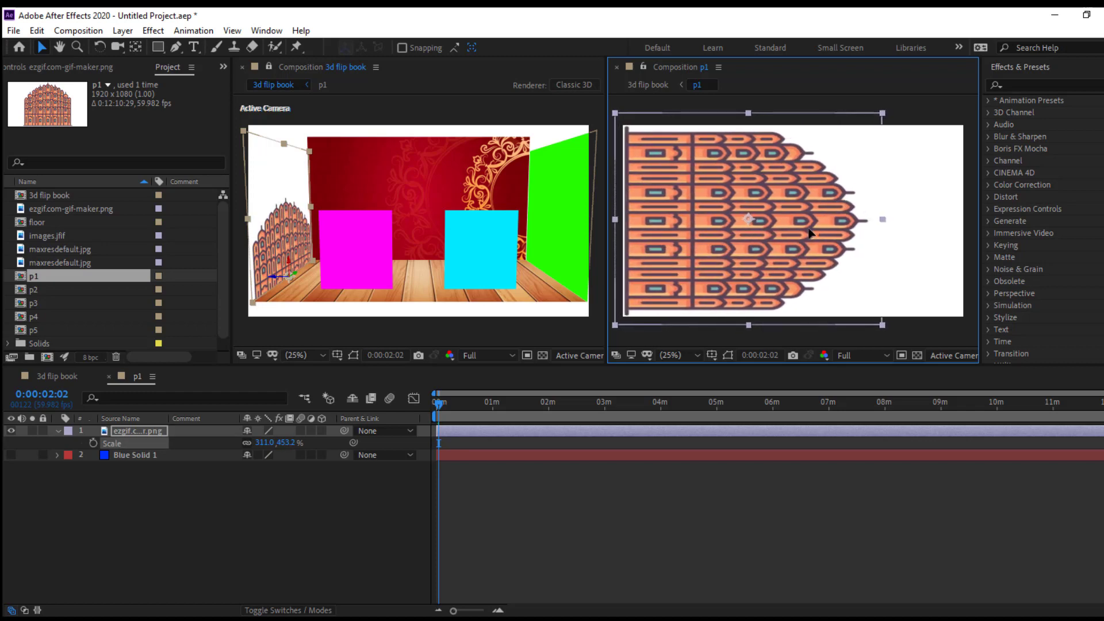
key("shift+Right")
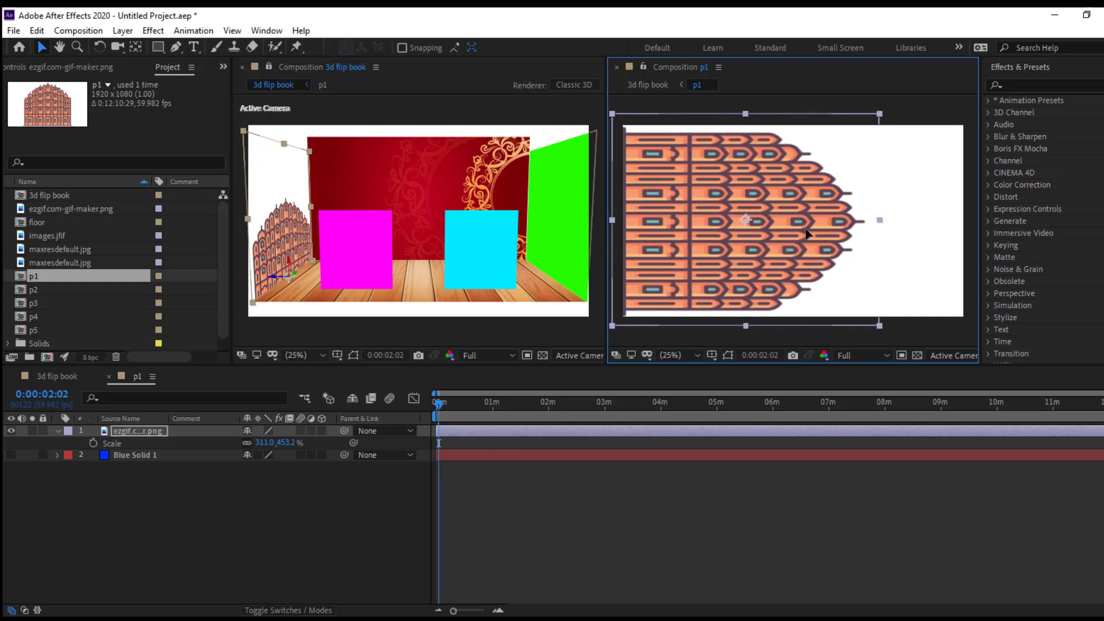
Stretch and position the palace image to fill the page at 311, 645.9% scale.
left_click_drag(884, 226, 964, 225)
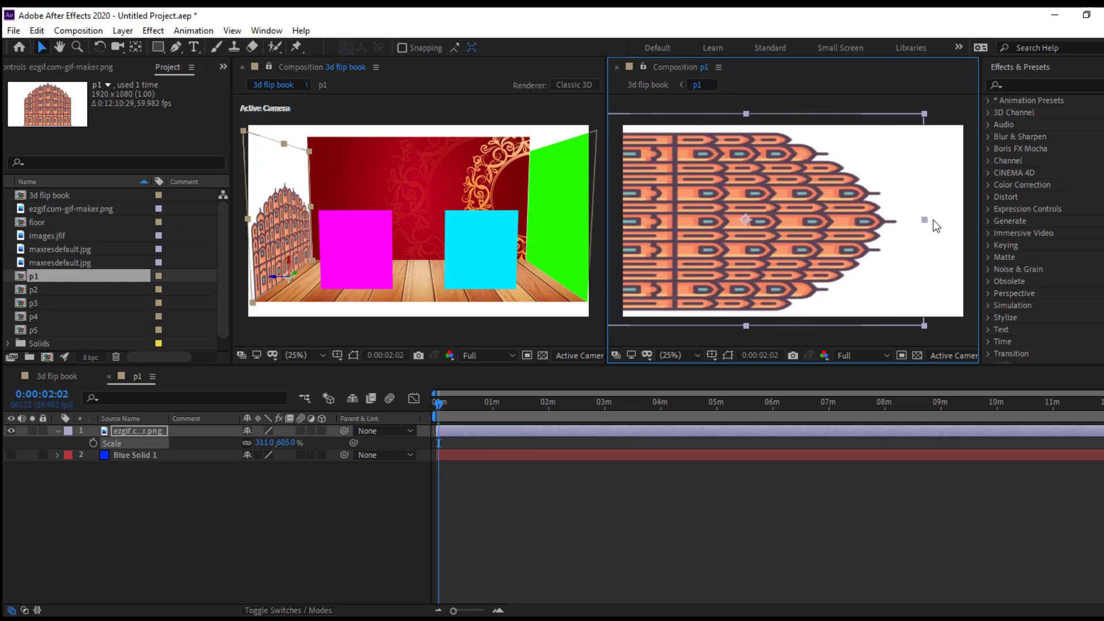
left_click_drag(789, 230, 865, 223)
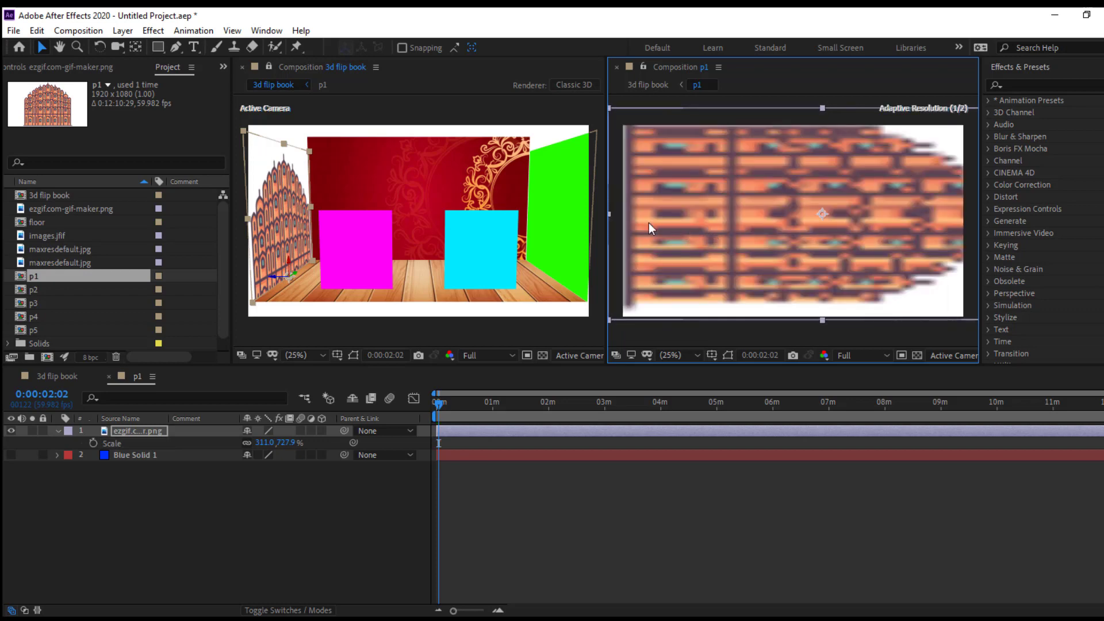
left_click_drag(609, 216, 632, 217)
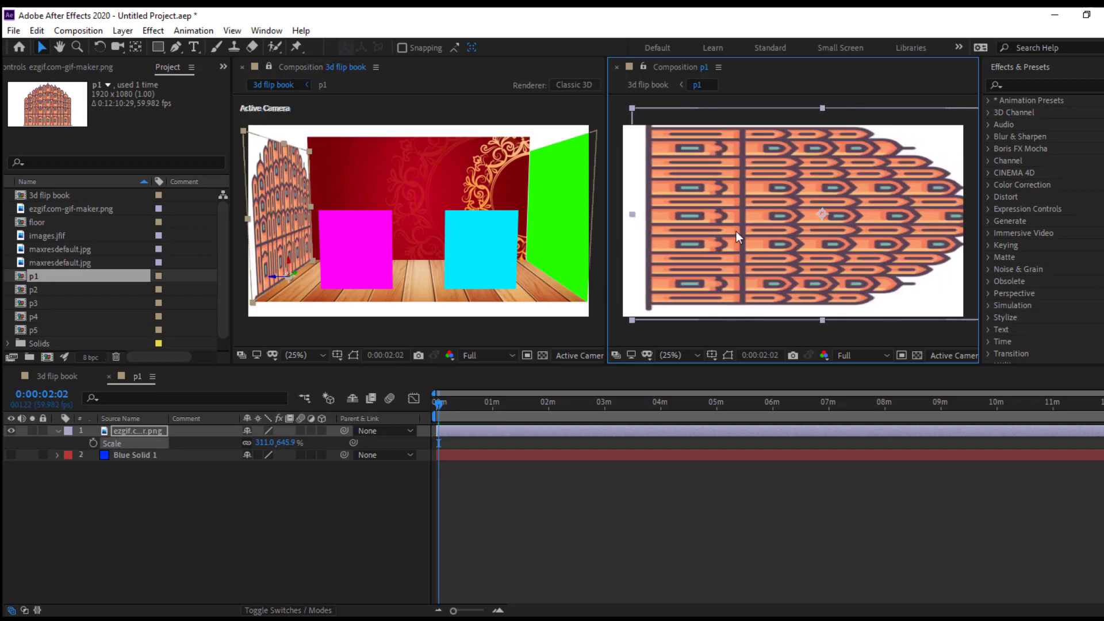
left_click_drag(737, 231, 712, 241)
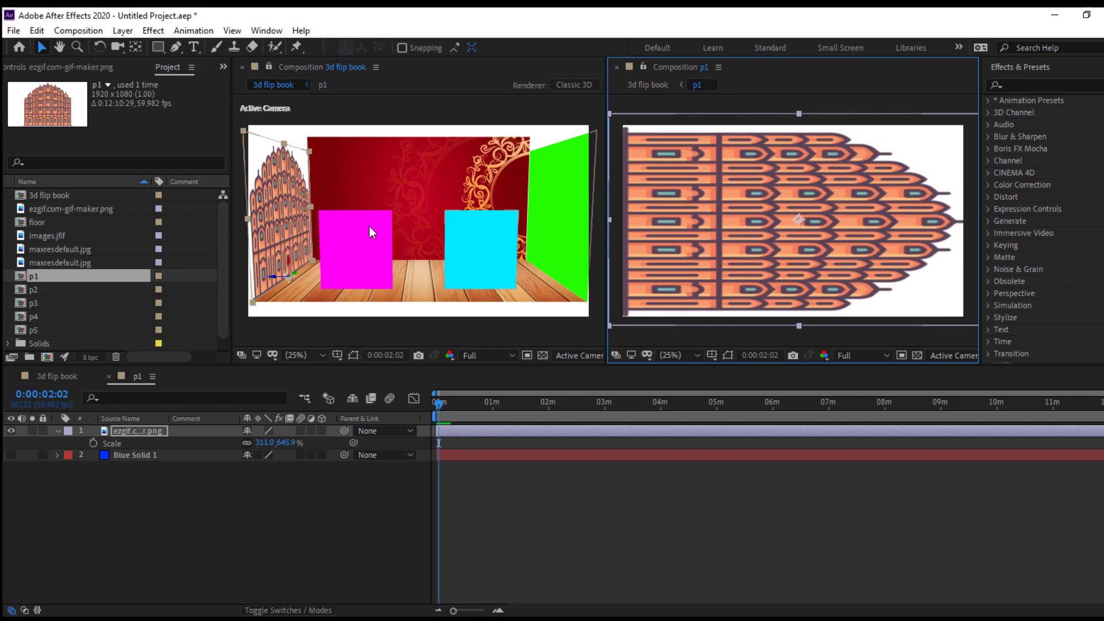
left_click(211, 508)
left_click(126, 430)
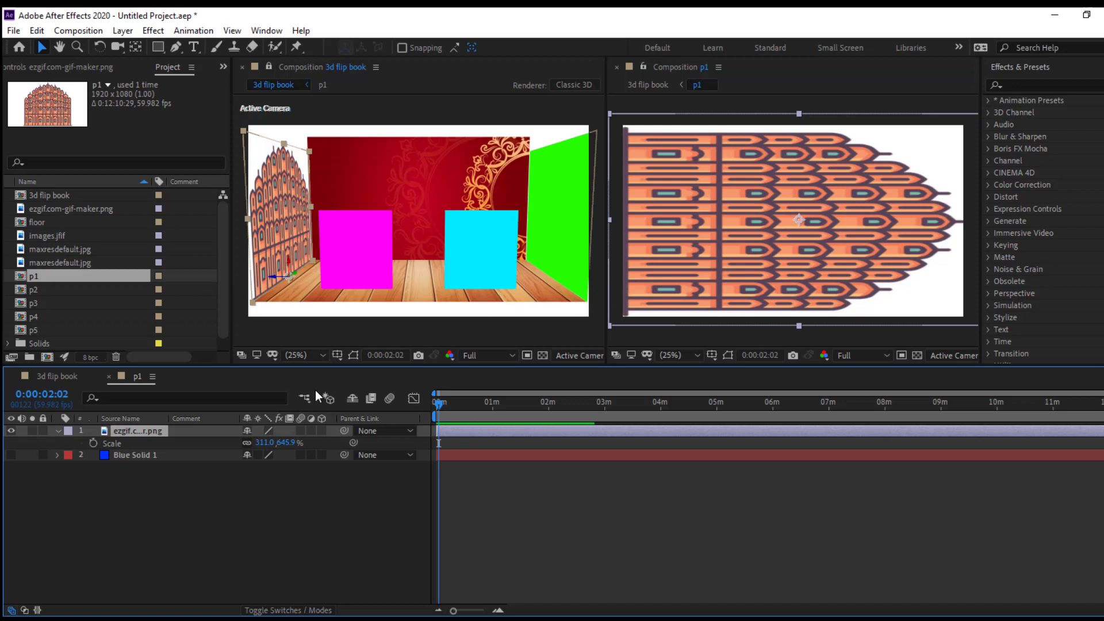
left_click(50, 377)
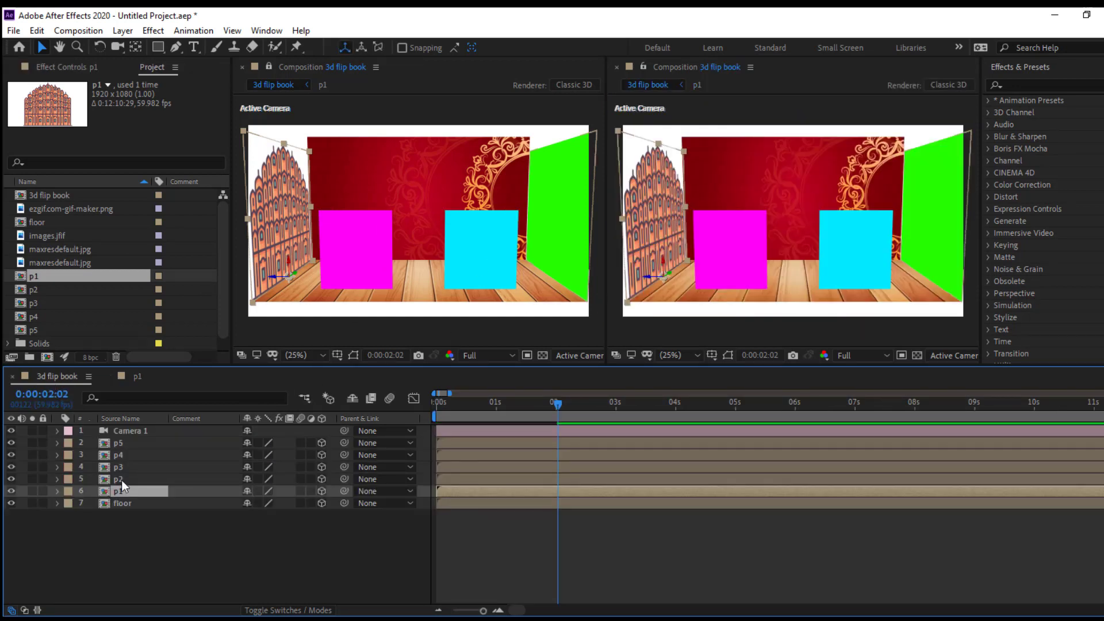
Open the p2 composition and hide the Green Solid 1 background.
left_click(121, 479)
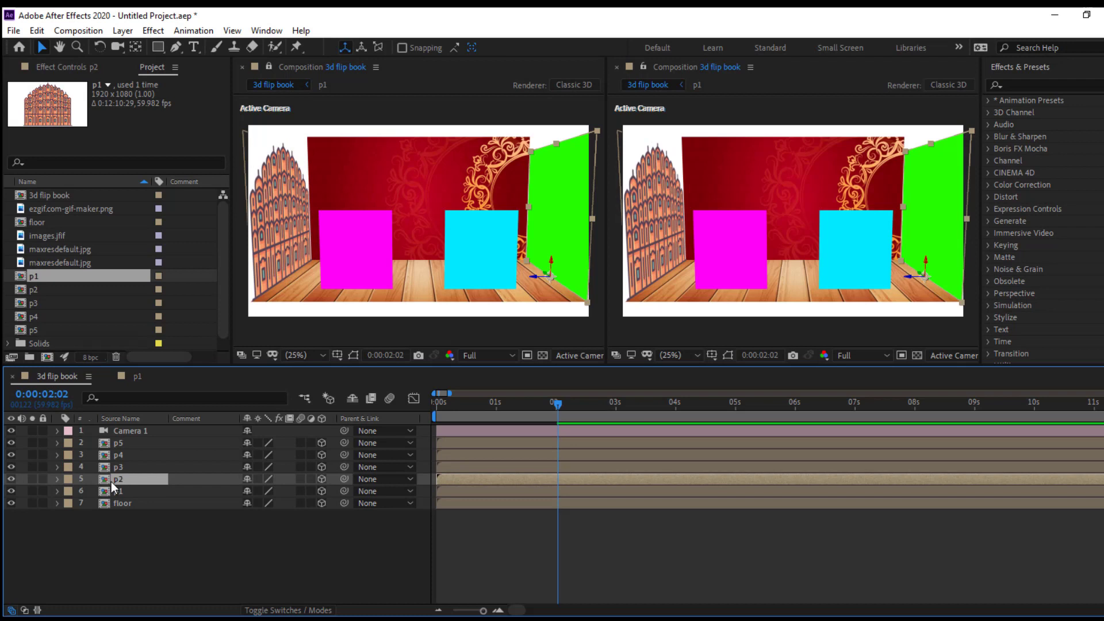
double_click(111, 482)
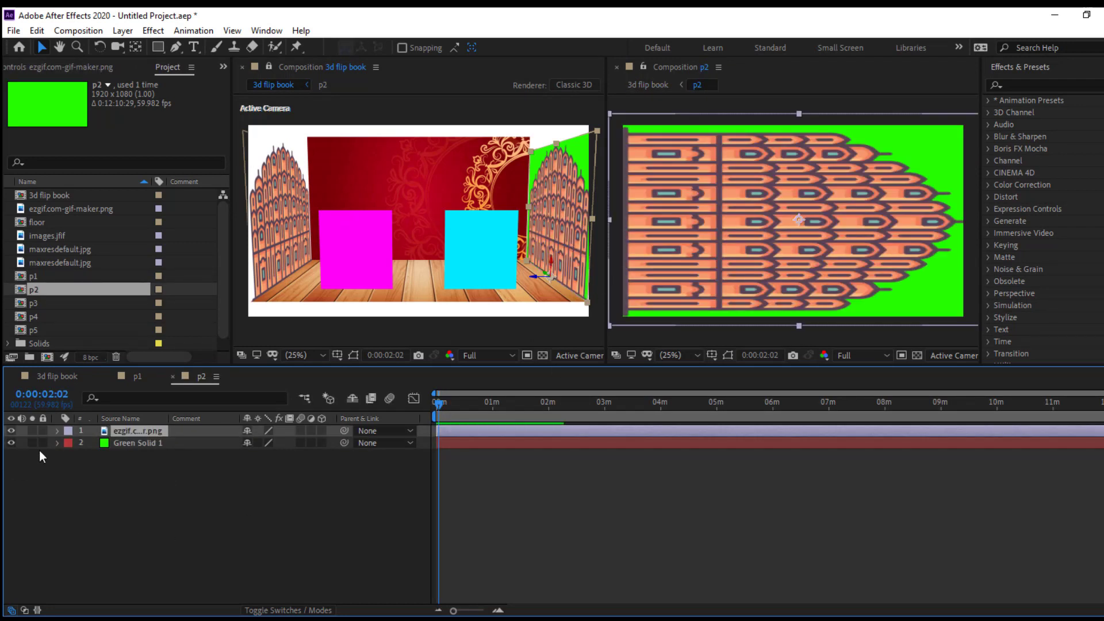
left_click(10, 443)
left_click(53, 487)
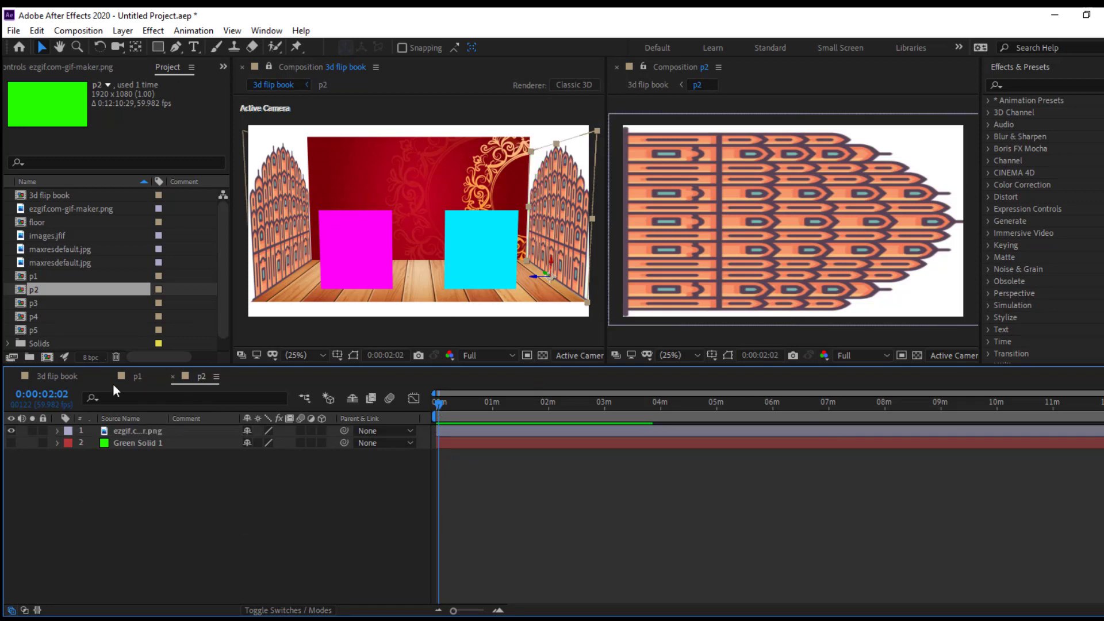
Preview the room, then close the floor, p1 and p2 composition tabs.
left_click(77, 377)
mouse_move(557, 413)
left_mouse_down()
mouse_move(423, 413)
mouse_move(575, 413)
left_mouse_up()
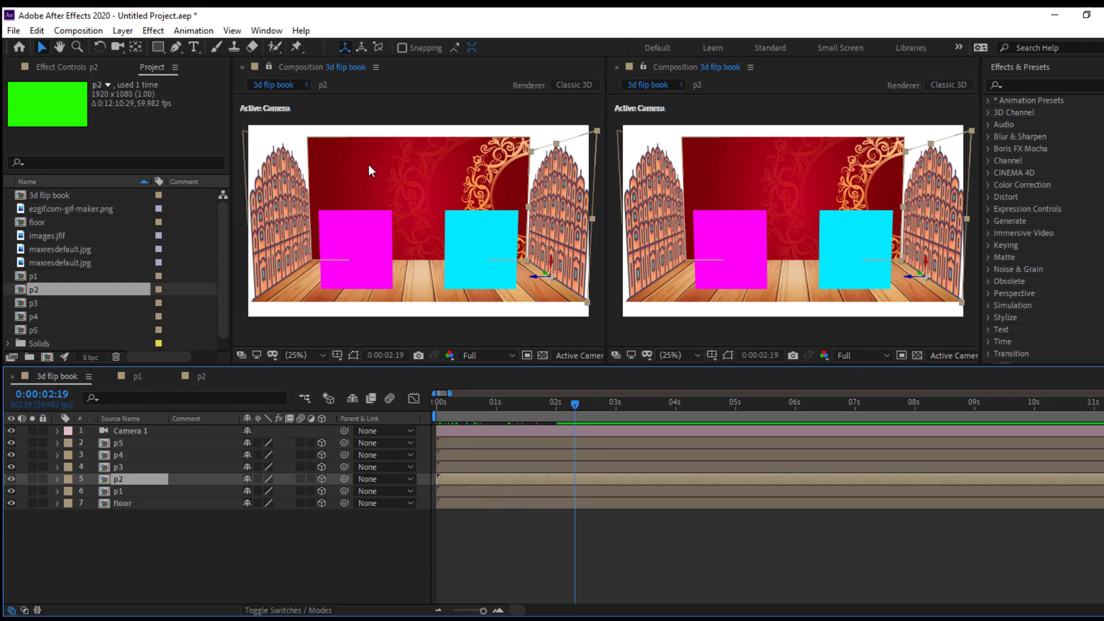
left_click(133, 502)
double_click(128, 498)
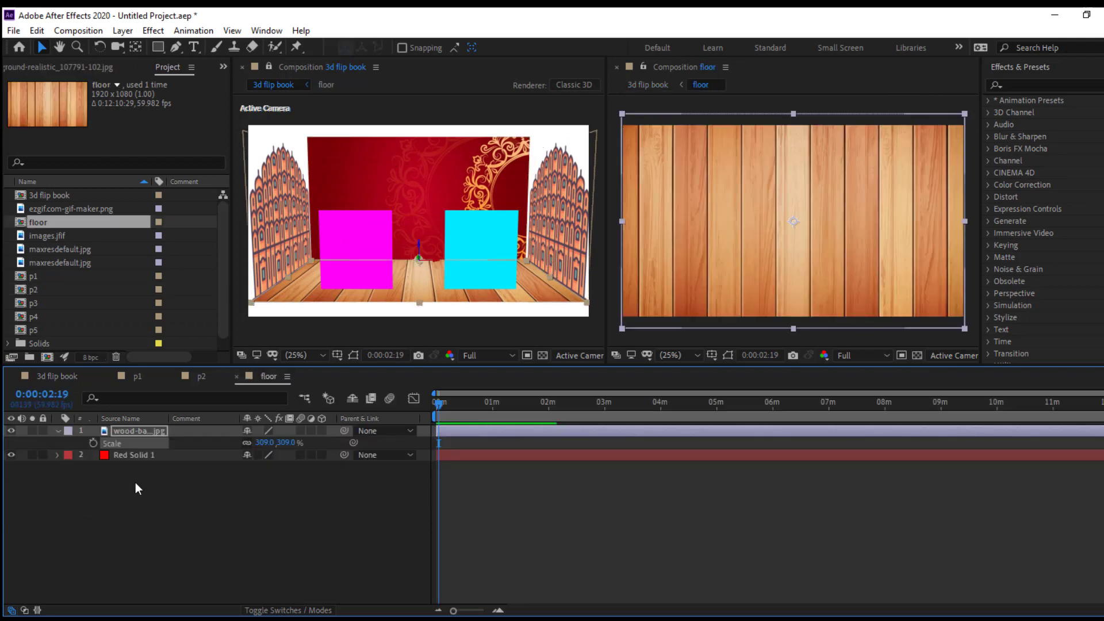
left_click(236, 377)
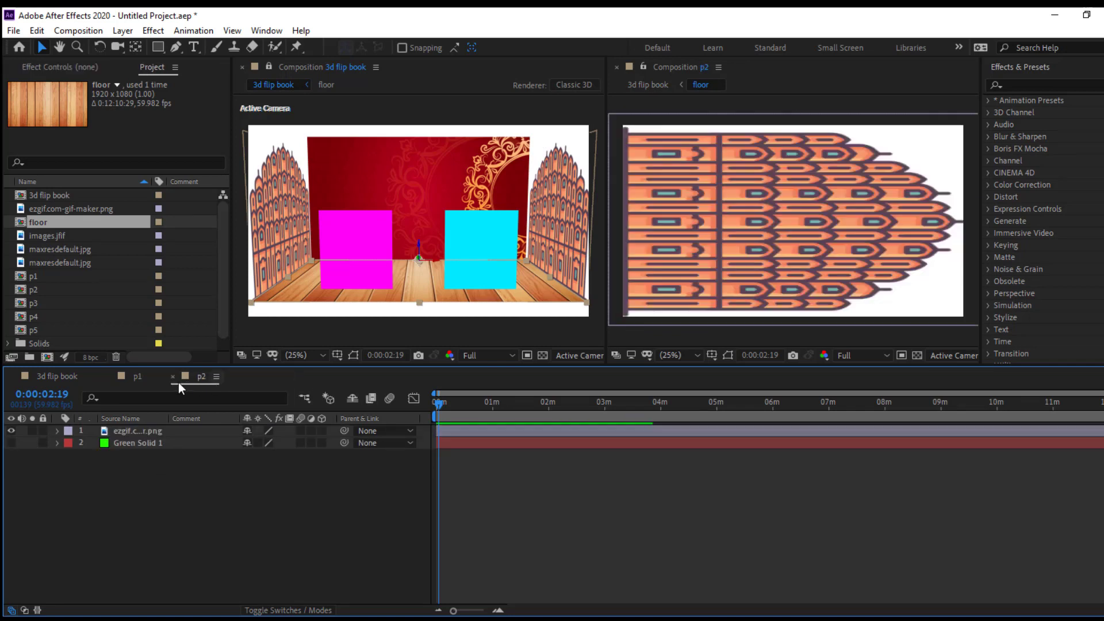
left_click(137, 376)
left_click(109, 376)
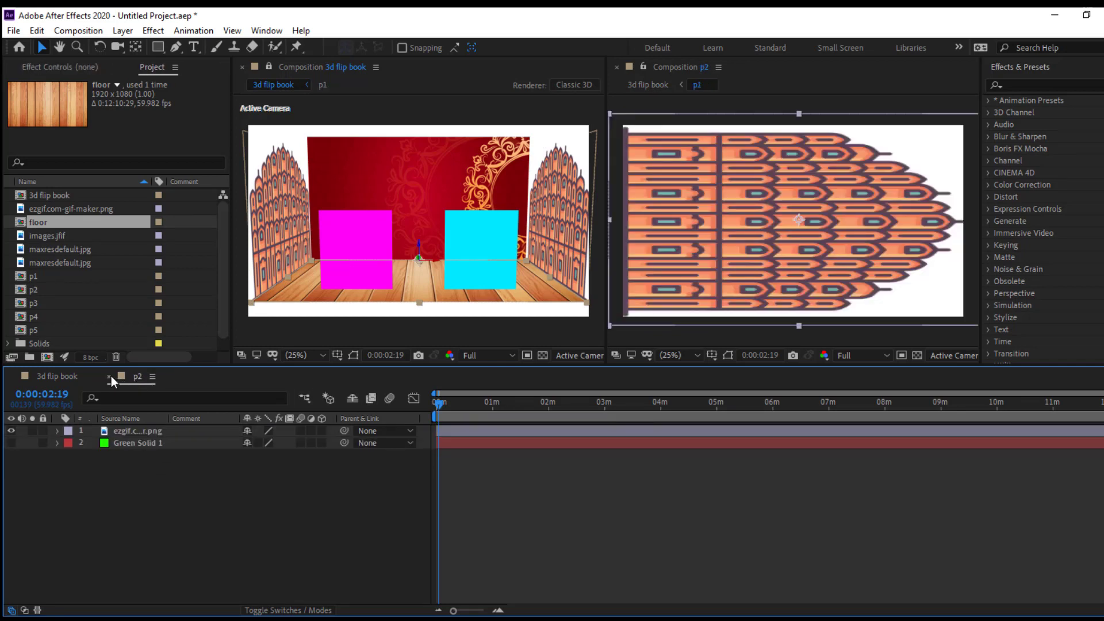
left_click(109, 376)
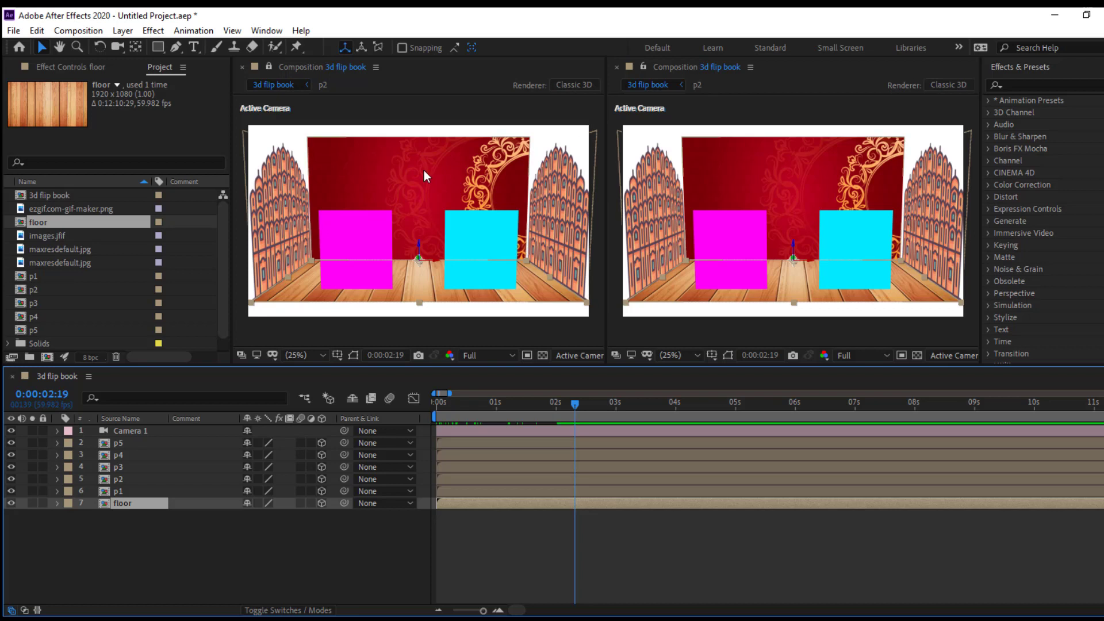
Open the p3 back-wall composition from the 3d flip book and scrub the time back to 0.
left_click(107, 469)
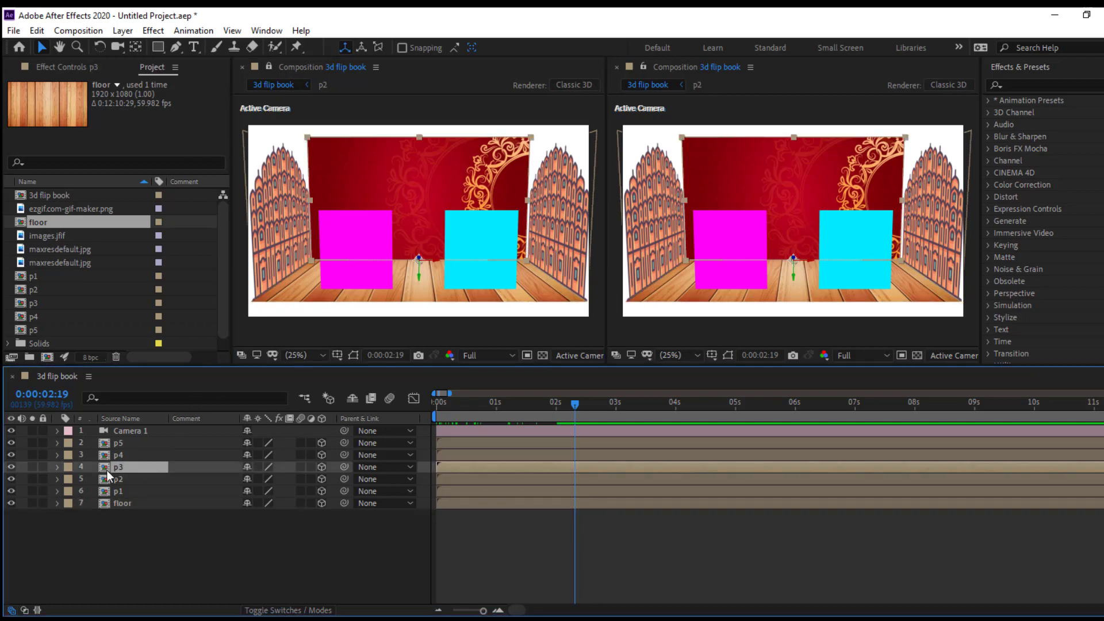
double_click(106, 469)
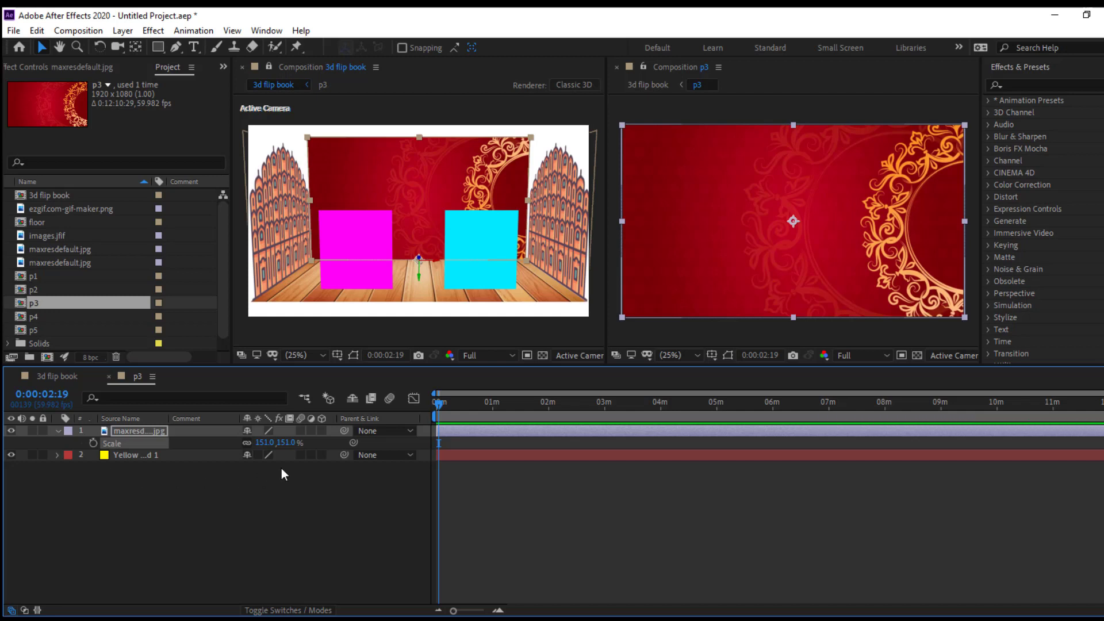
key("space")
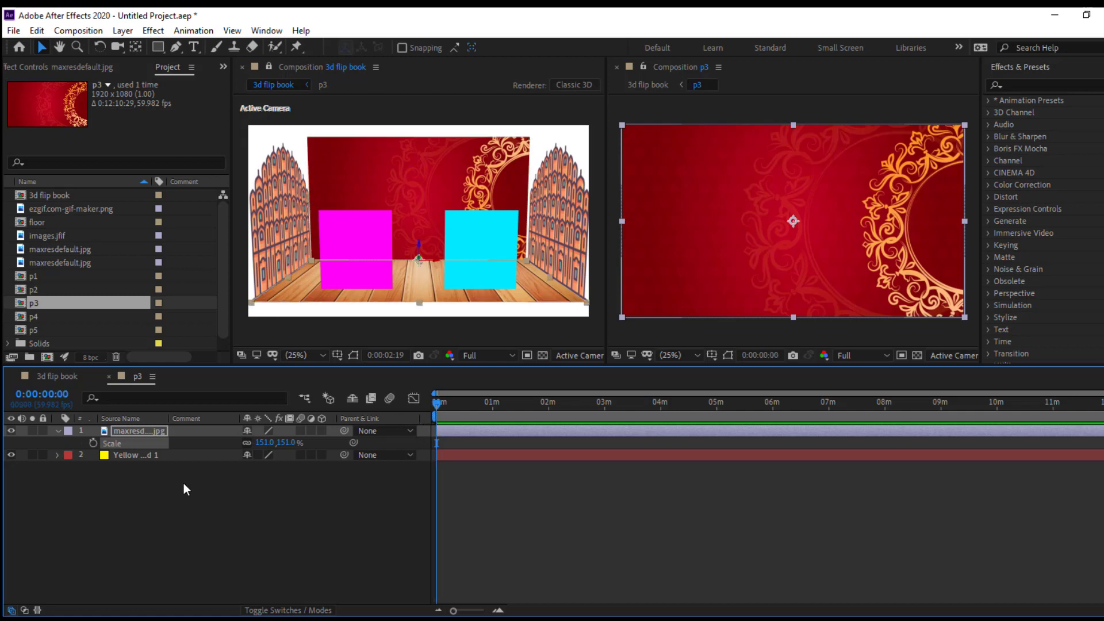
mouse_move(439, 405)
left_mouse_down()
mouse_move(680, 410)
mouse_move(382, 411)
mouse_move(482, 414)
mouse_move(429, 409)
left_mouse_up()
left_click(501, 512)
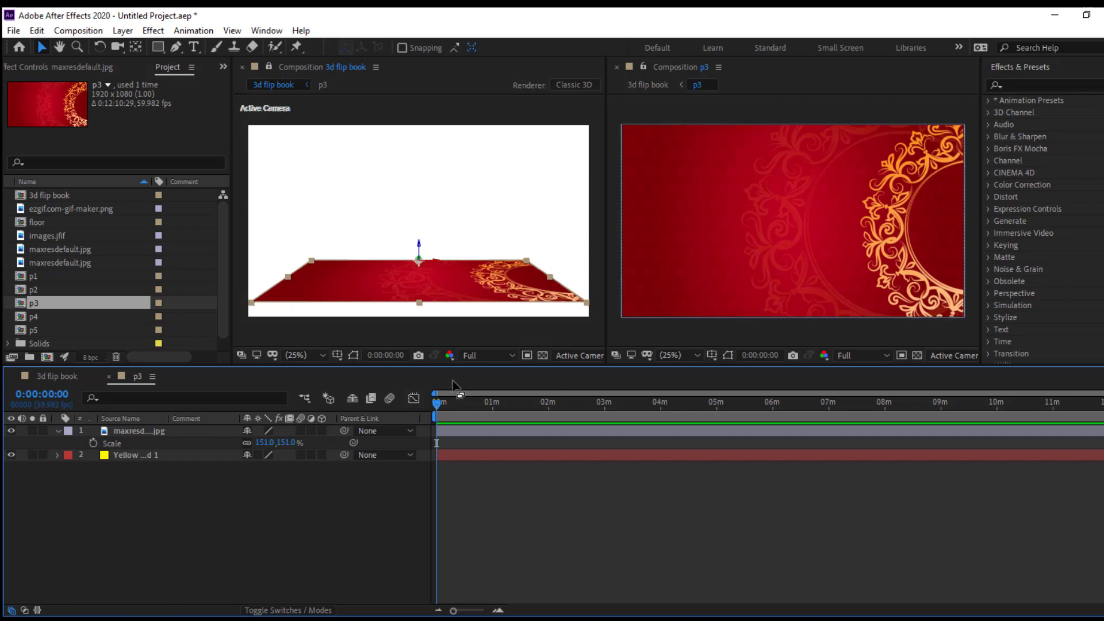
mouse_move(440, 405)
left_mouse_down()
mouse_move(471, 408)
mouse_move(421, 420)
left_mouse_up()
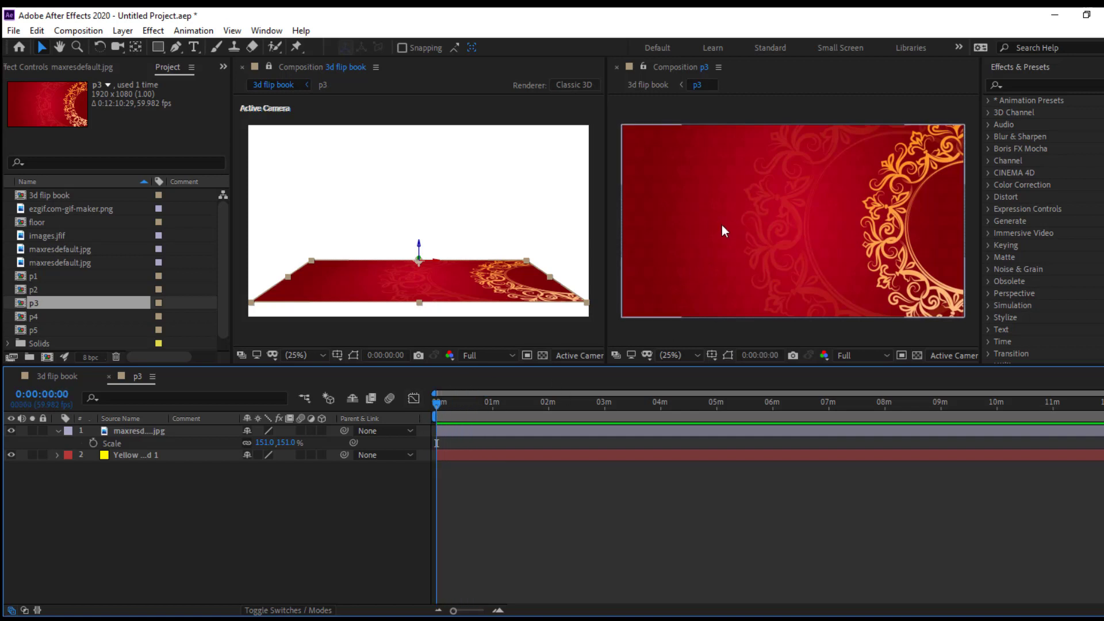
Type a 'SAMPLE TEXT' title on the red p3 wall.
left_click(193, 48)
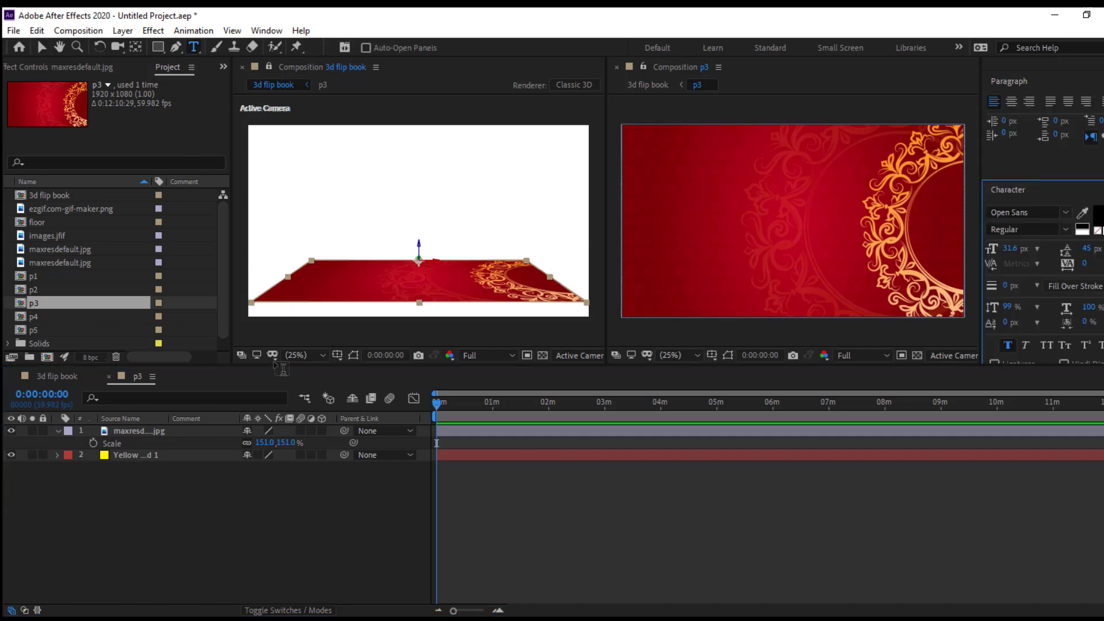
left_click(670, 192)
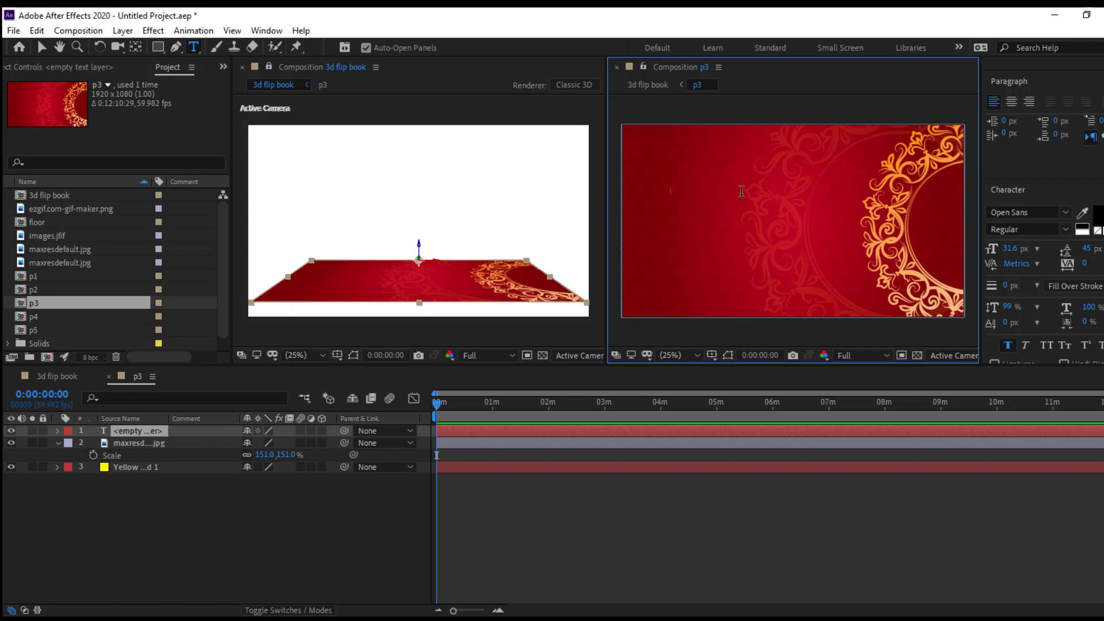
type("SA")
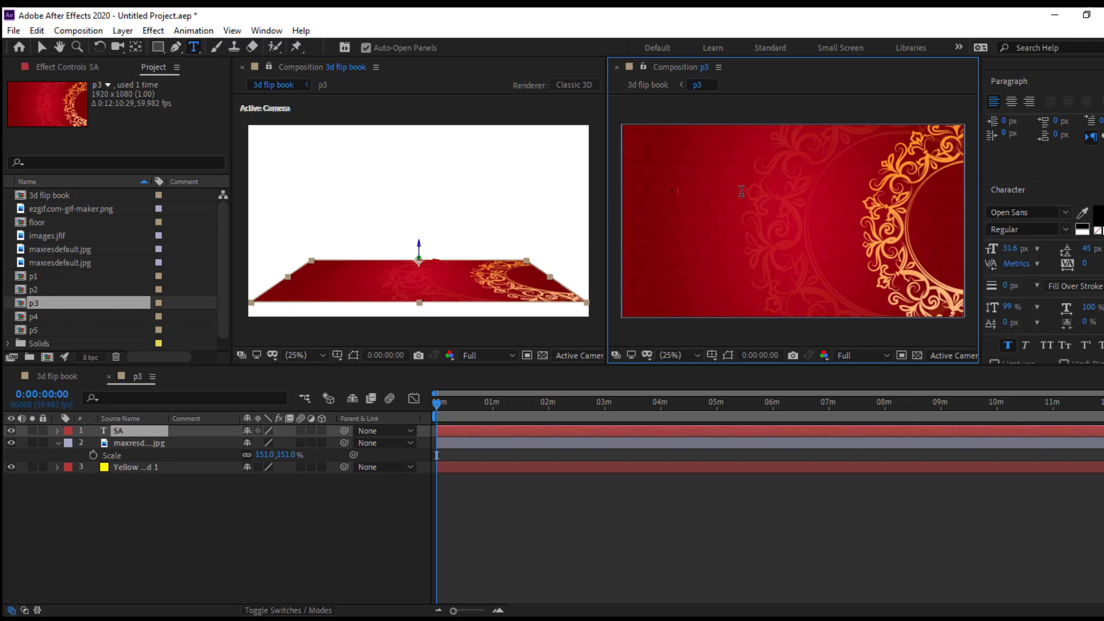
type("MPLE")
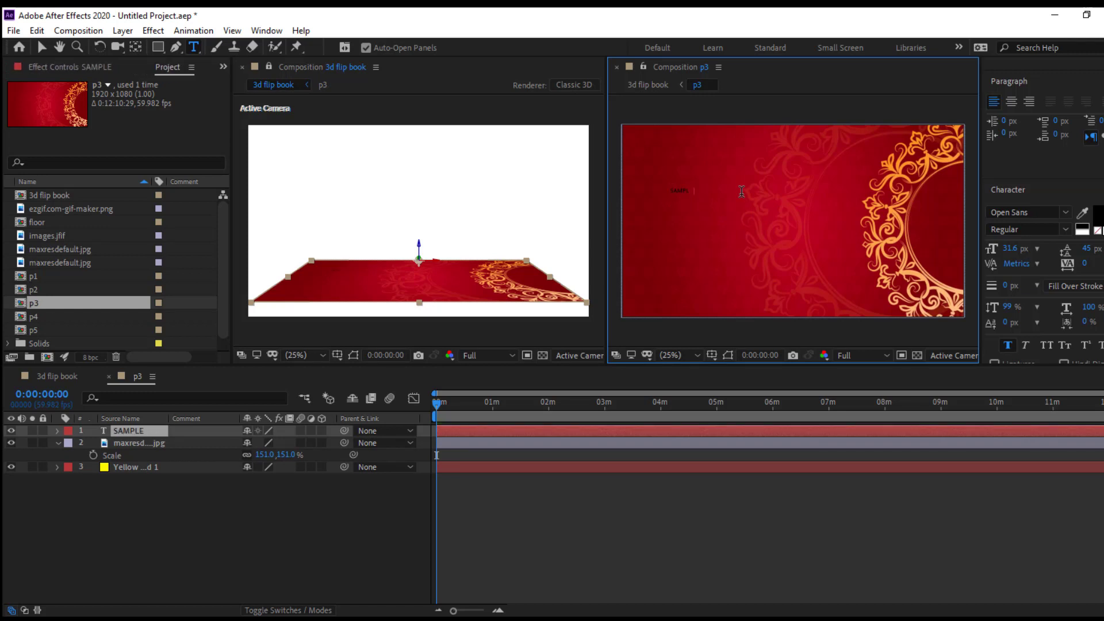
type(" TES")
key("BackSpace")
type("XT")
left_click(173, 437)
Make the title white and 158 px in size.
left_click(1099, 214)
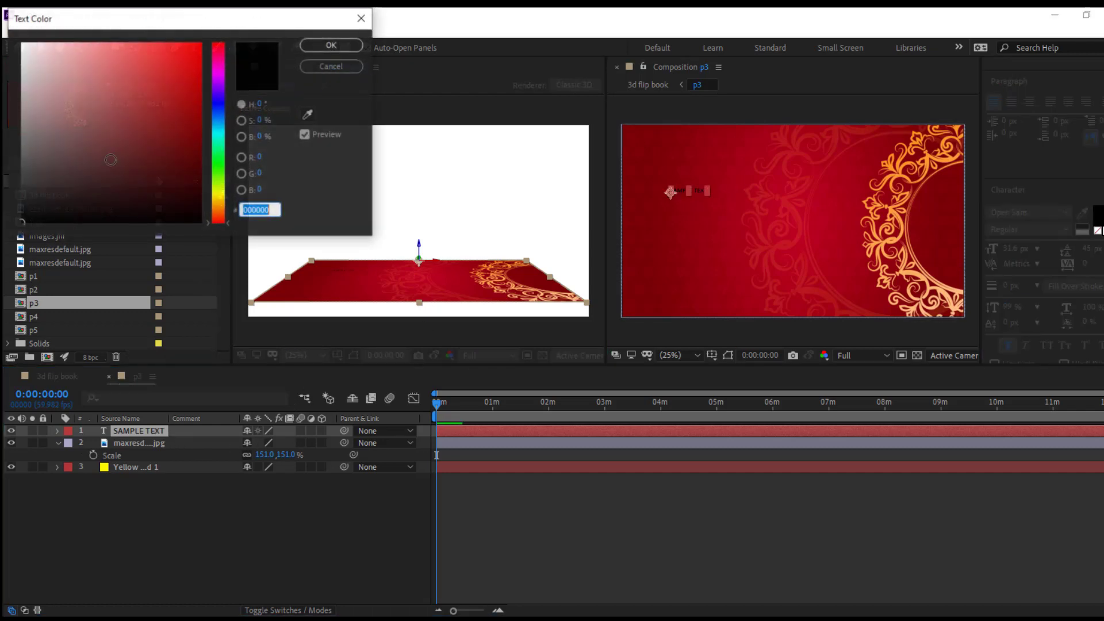
left_click(19, 45)
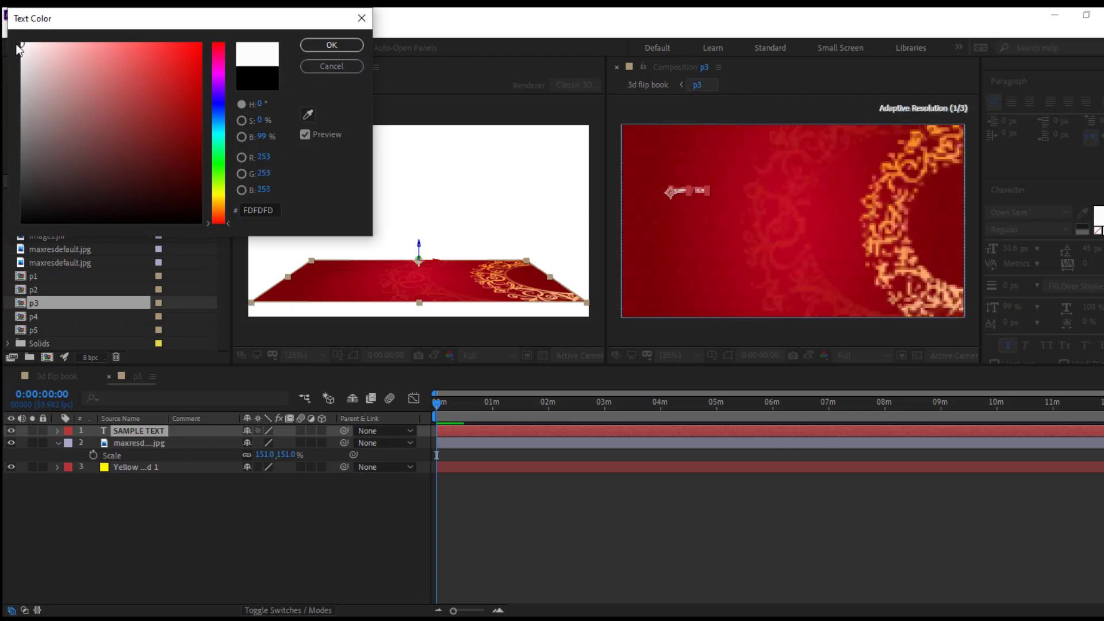
left_click(329, 46)
left_click_drag(1015, 247, 897, 232)
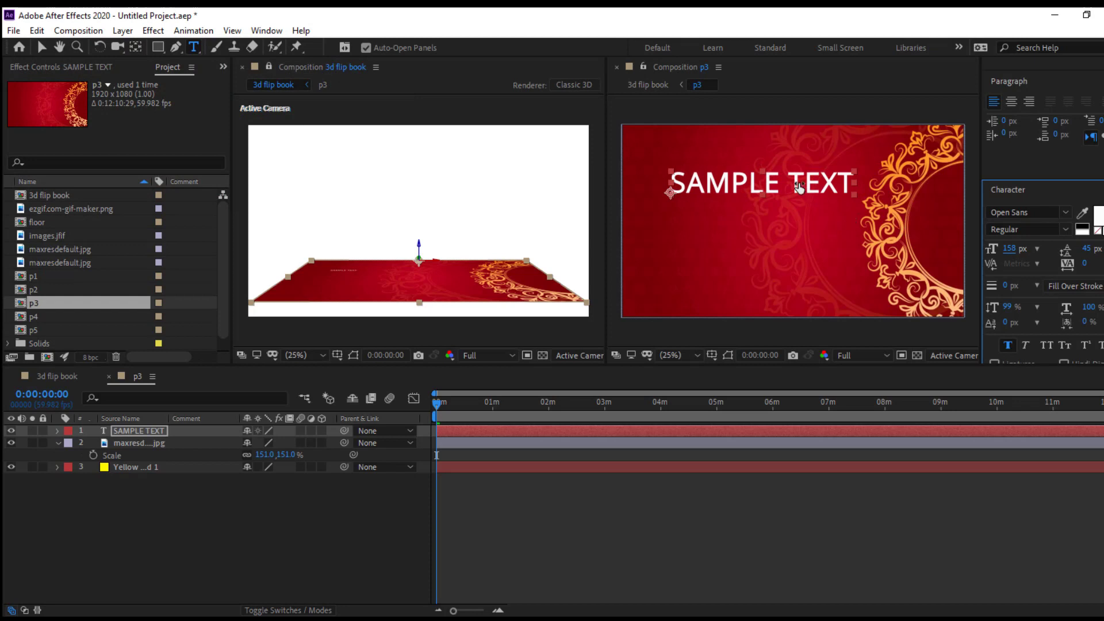
left_click(293, 539)
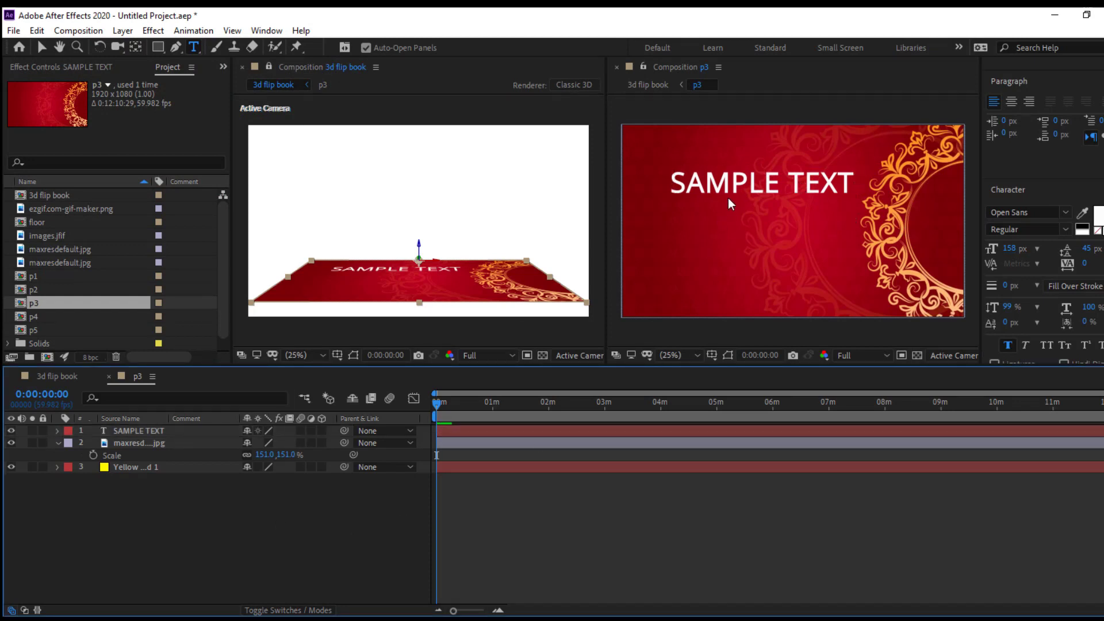
Move SAMPLE TEXT lower, check it in the room at 0:00:02:20, then reopen p3.
key("v")
left_click_drag(734, 205, 727, 231)
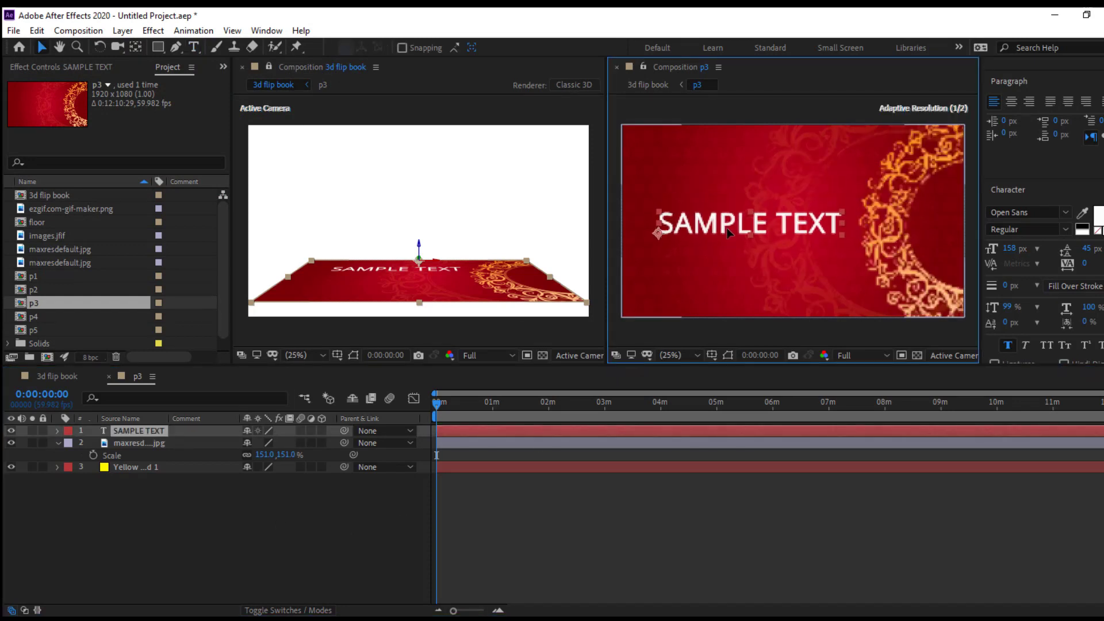
left_click(405, 515)
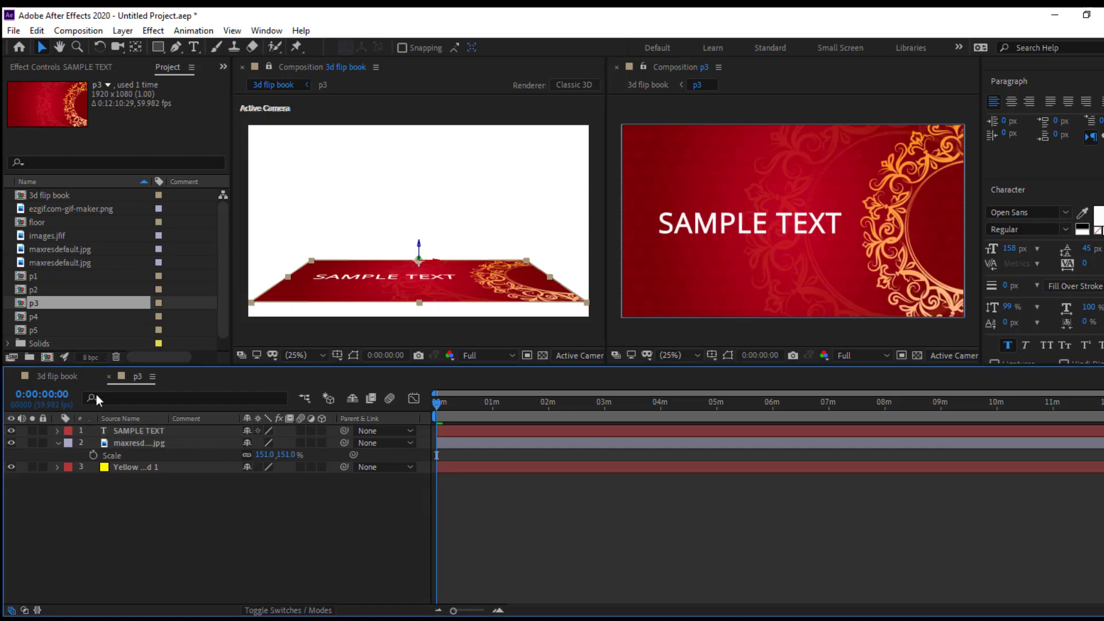
left_click(57, 376)
left_click(454, 404)
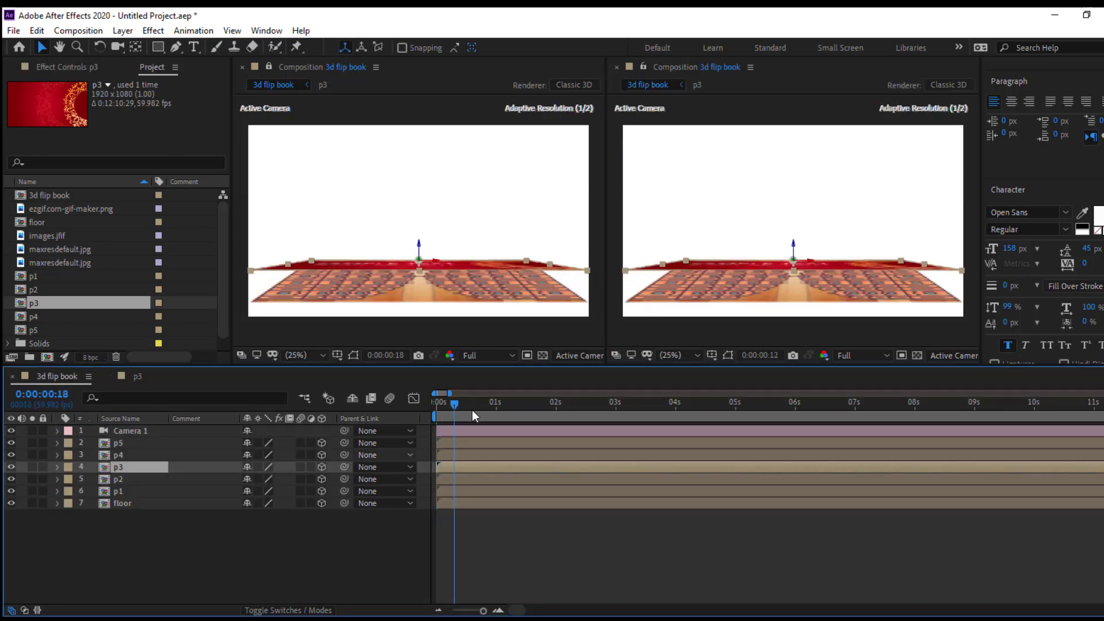
left_click_drag(472, 409, 577, 409)
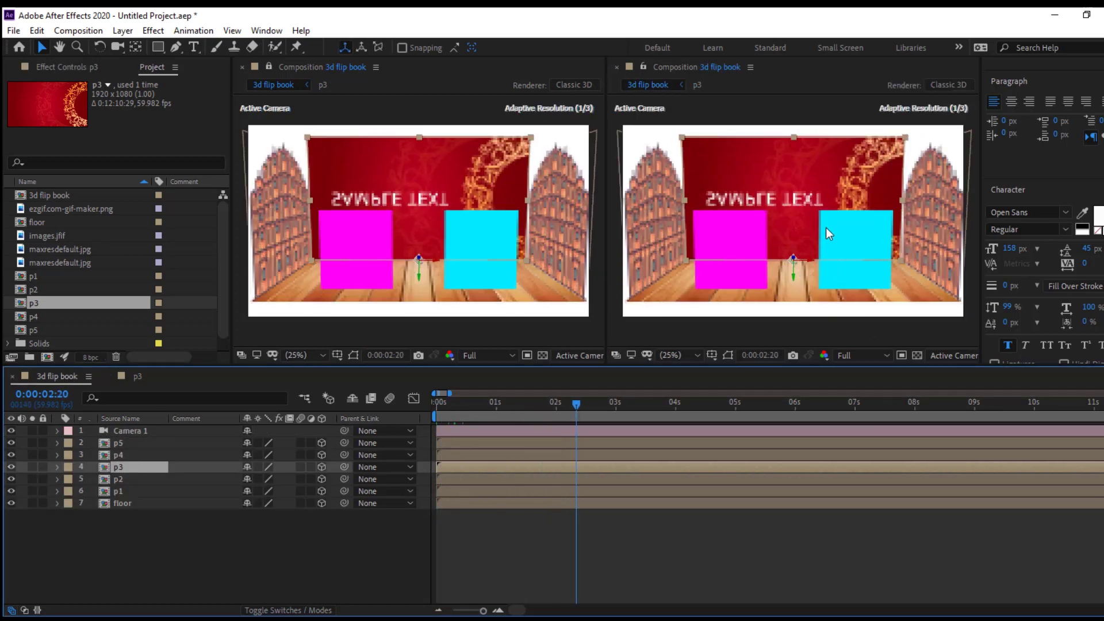
double_click(118, 467)
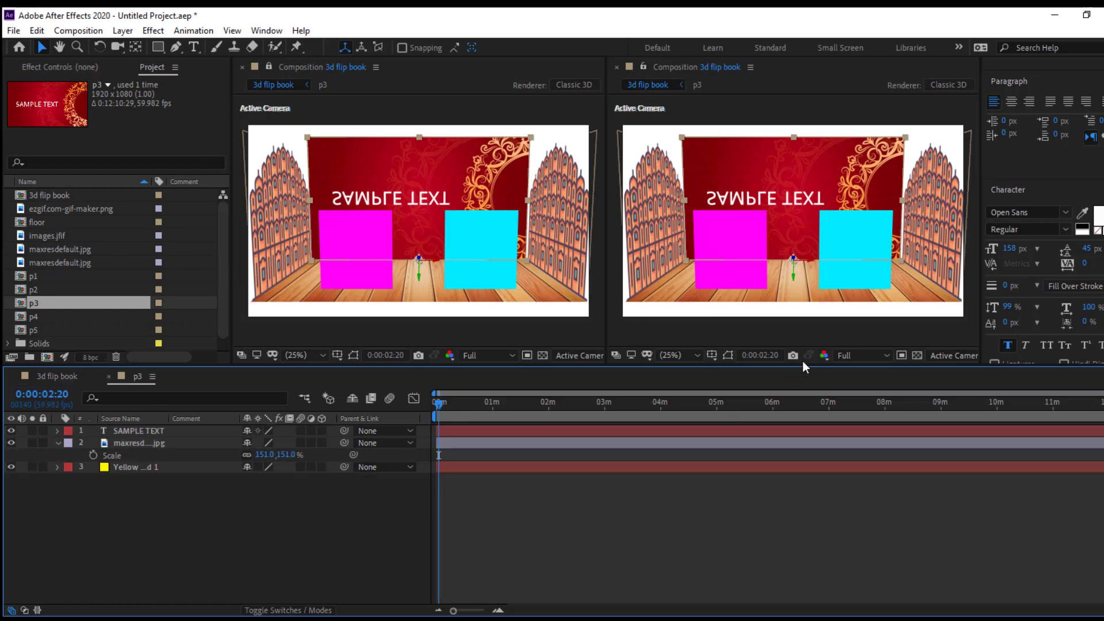
Unlink the SAMPLE TEXT scale, set it to 100, -100%, and close p3.
left_click(452, 430)
key("s")
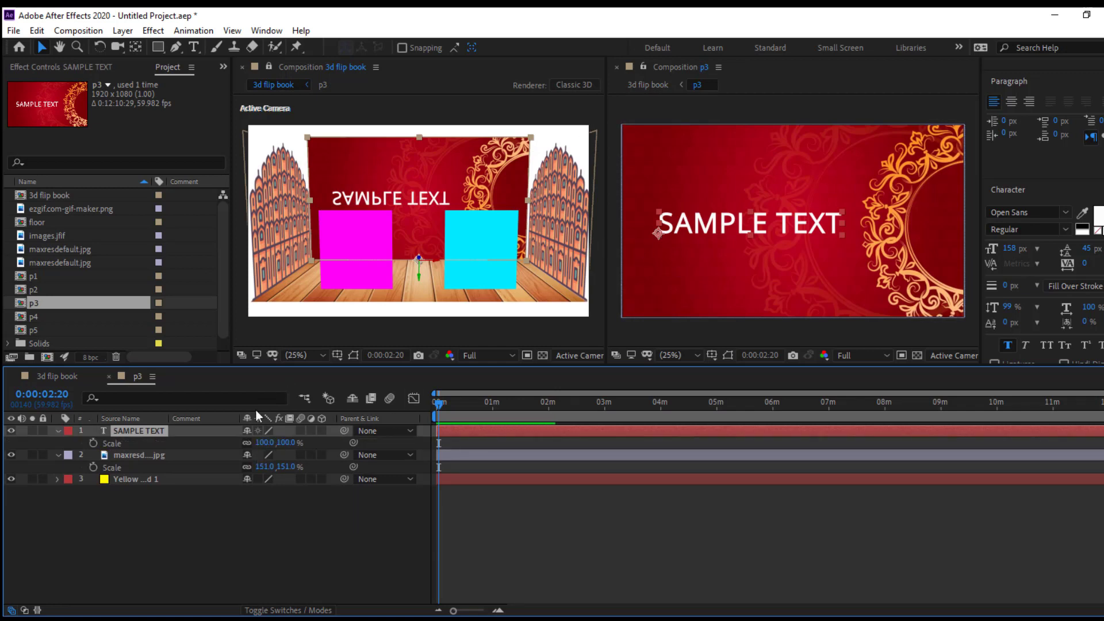
left_click(246, 443)
left_click(287, 443)
type("-")
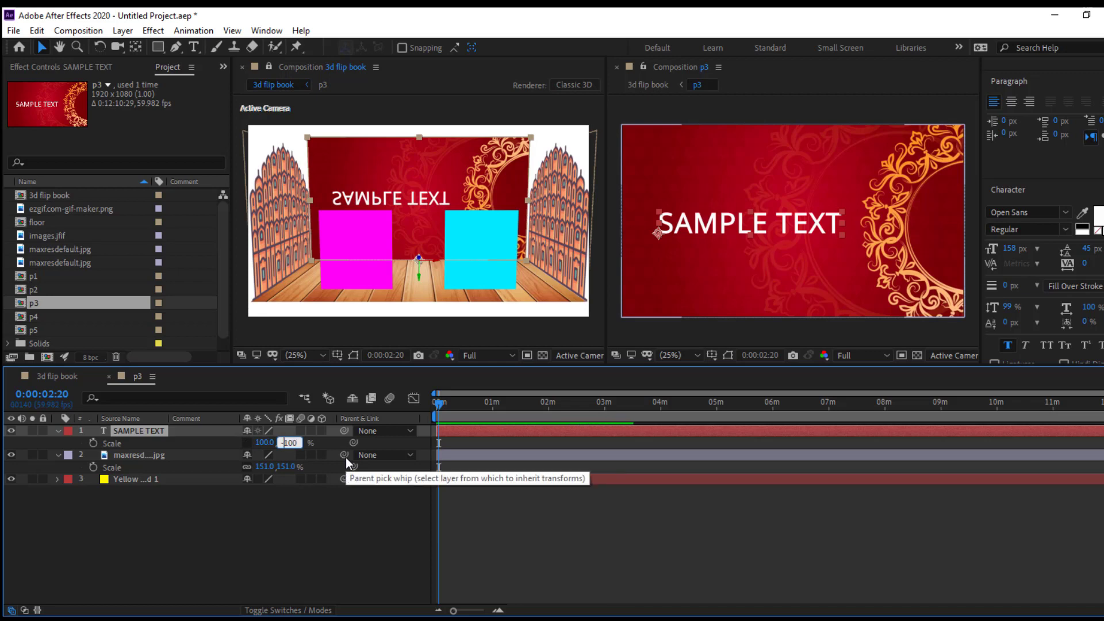
key("Return")
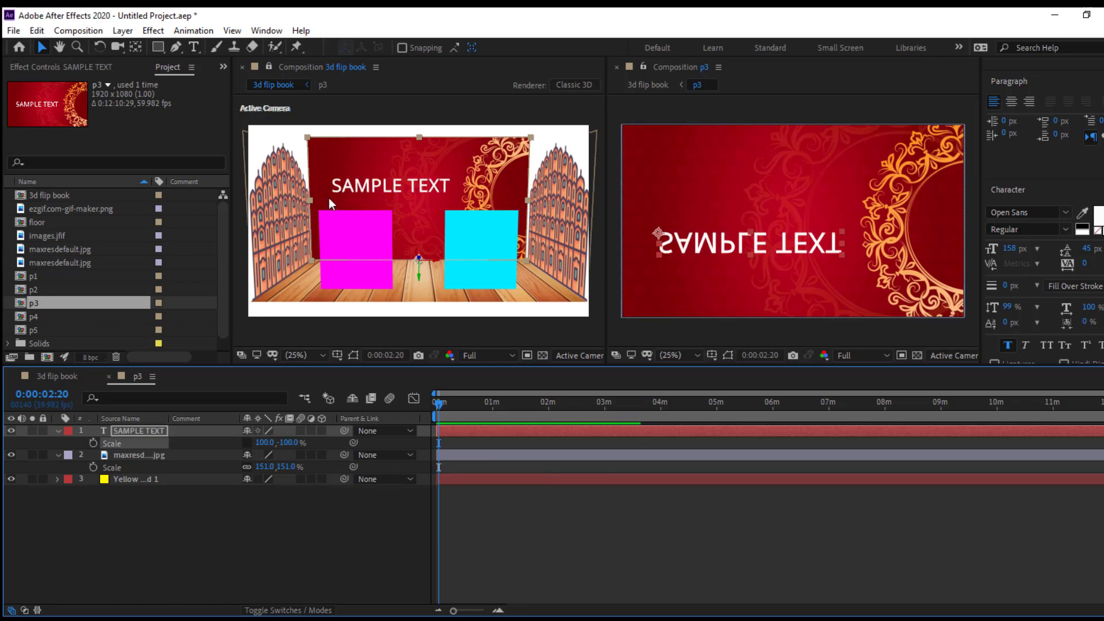
left_click(274, 574)
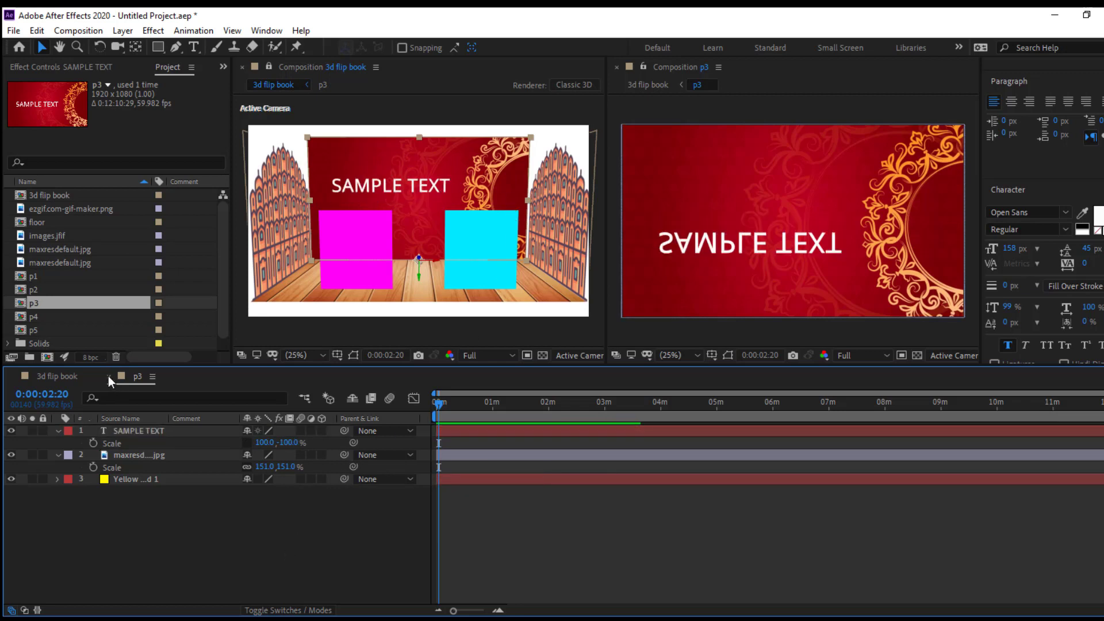
left_click(109, 376)
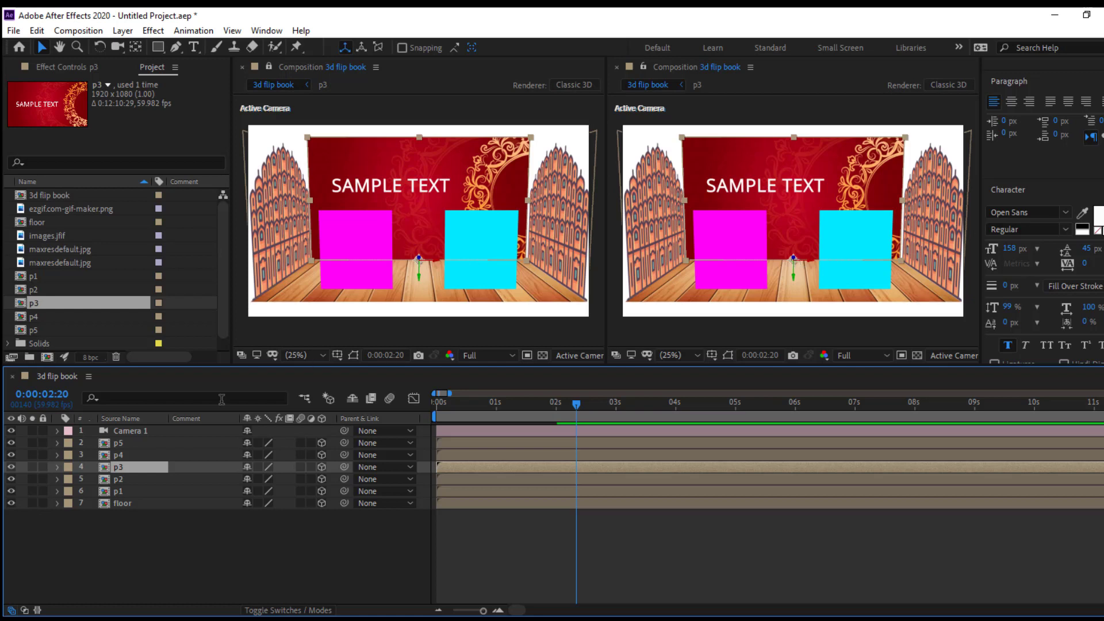
Preview the page flip in the 3d flip book and return to frame 0.
double_click(119, 468)
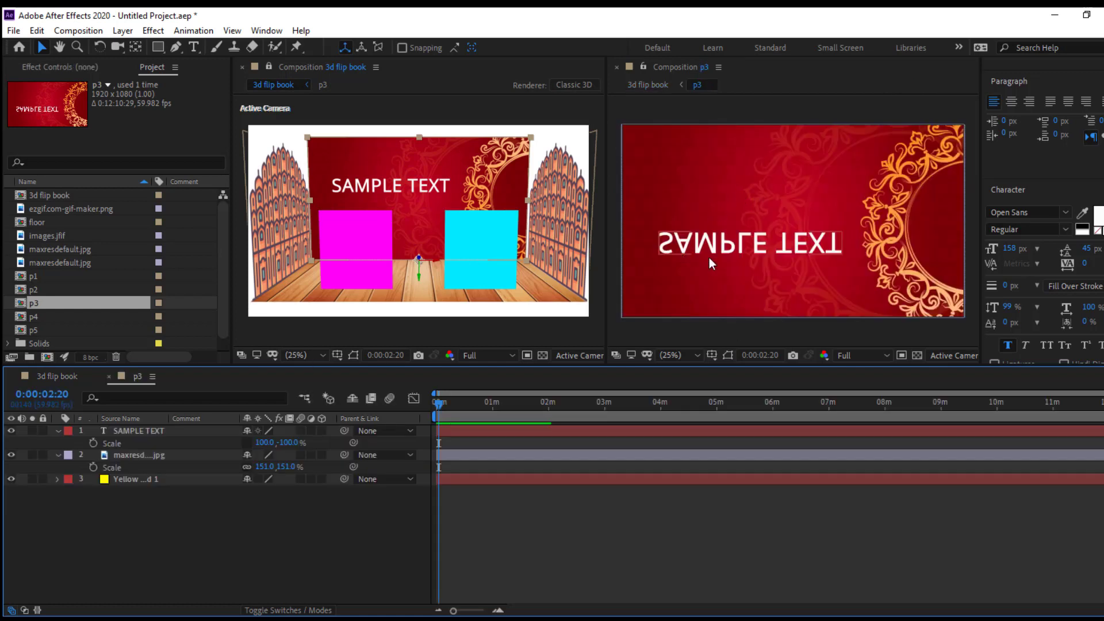
left_click(69, 377)
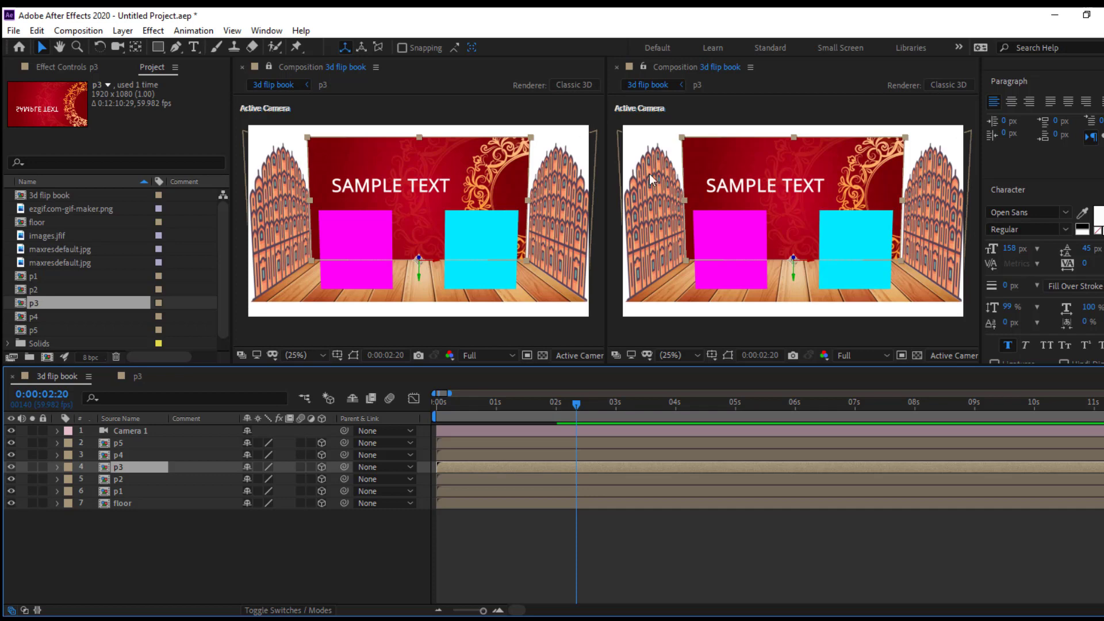
left_click_drag(474, 404, 442, 405)
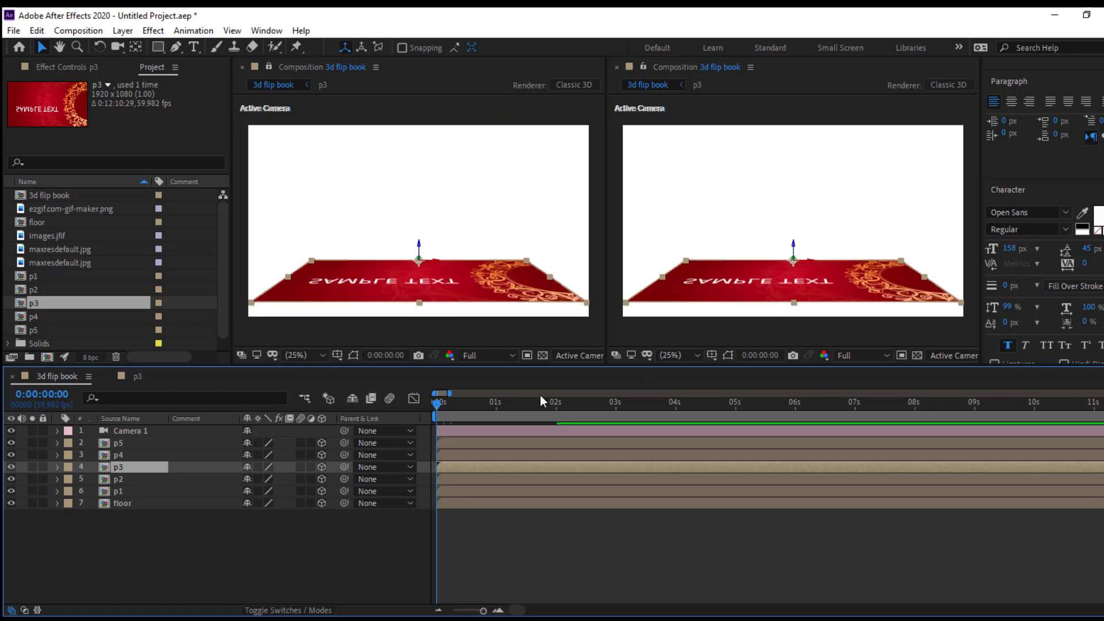
left_click_drag(445, 407, 420, 411)
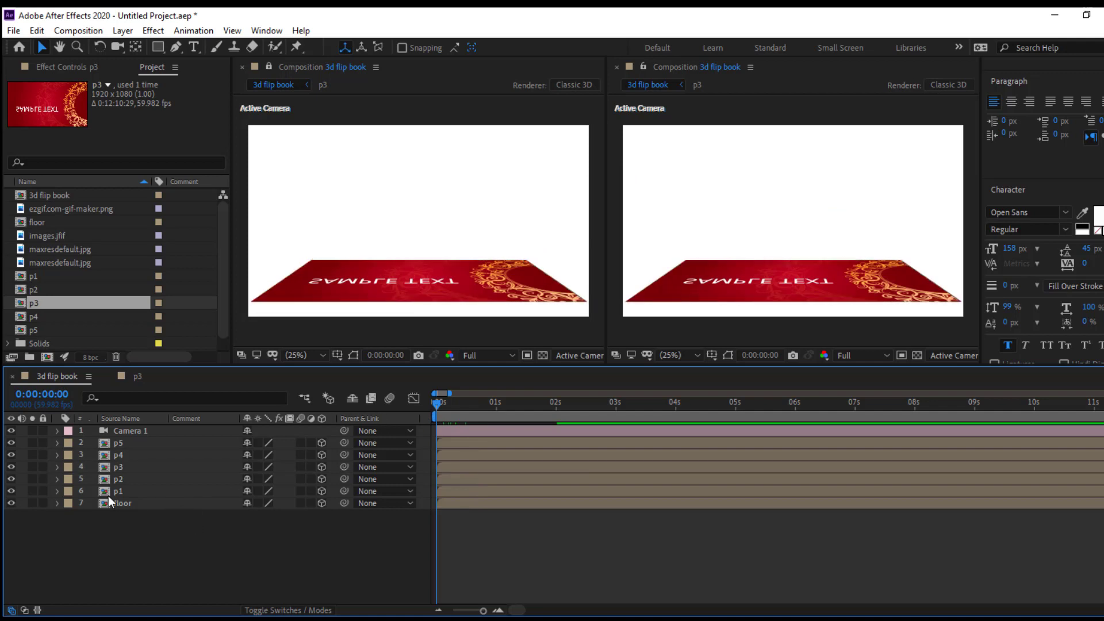
Toggle the p3 layer's visibility to compare, then duplicate it with Ctrl+D.
left_click(12, 467)
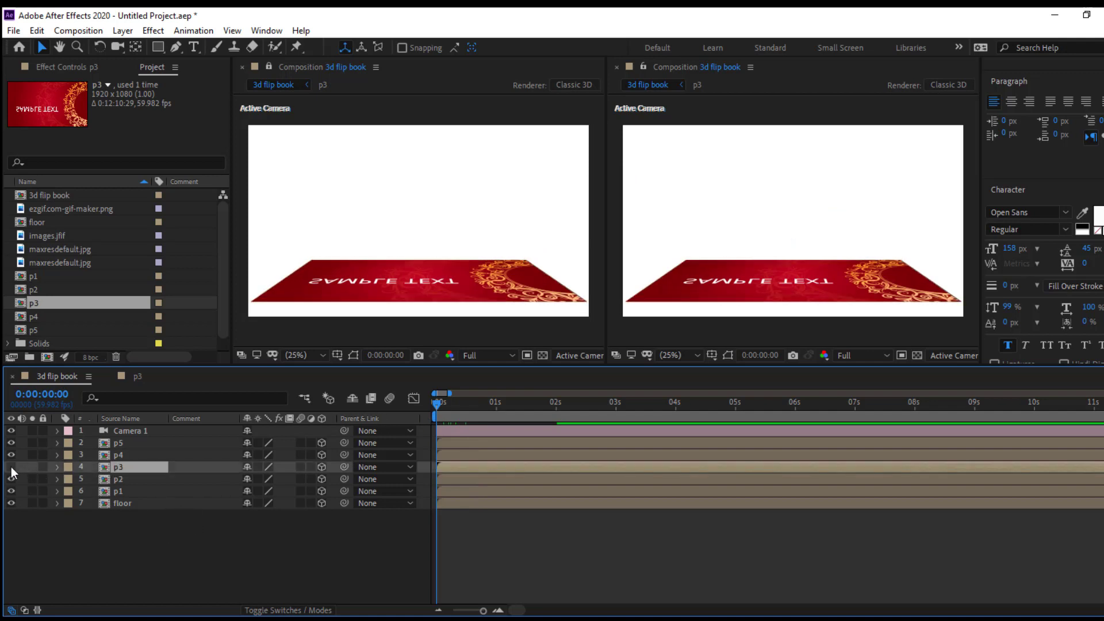
left_click(12, 467)
left_click(12, 467)
left_click(12, 467)
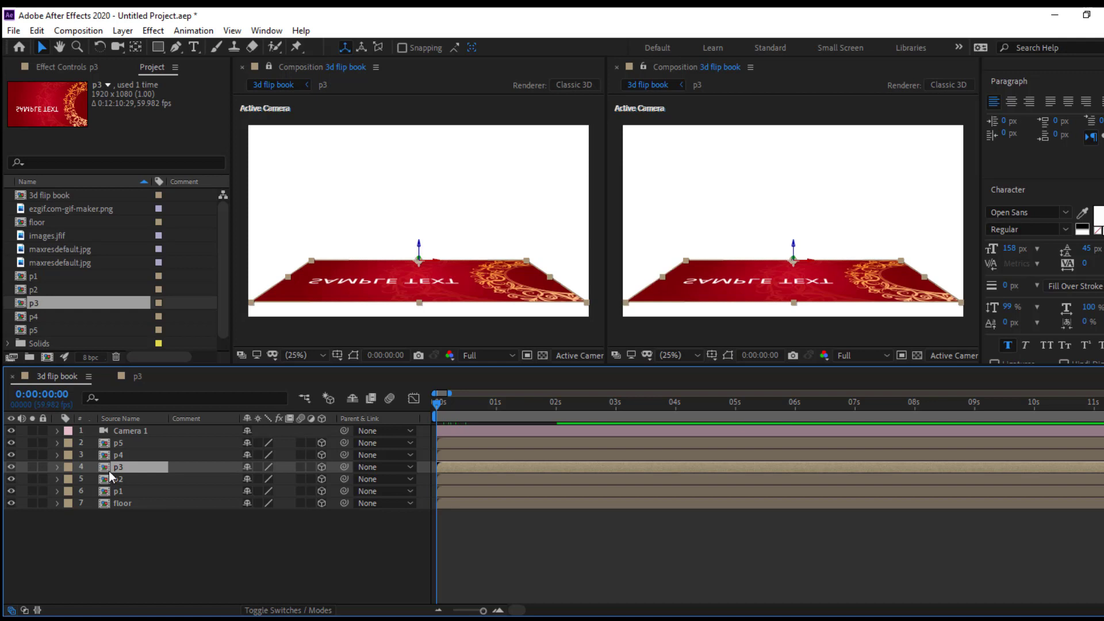
key("ctrl+d")
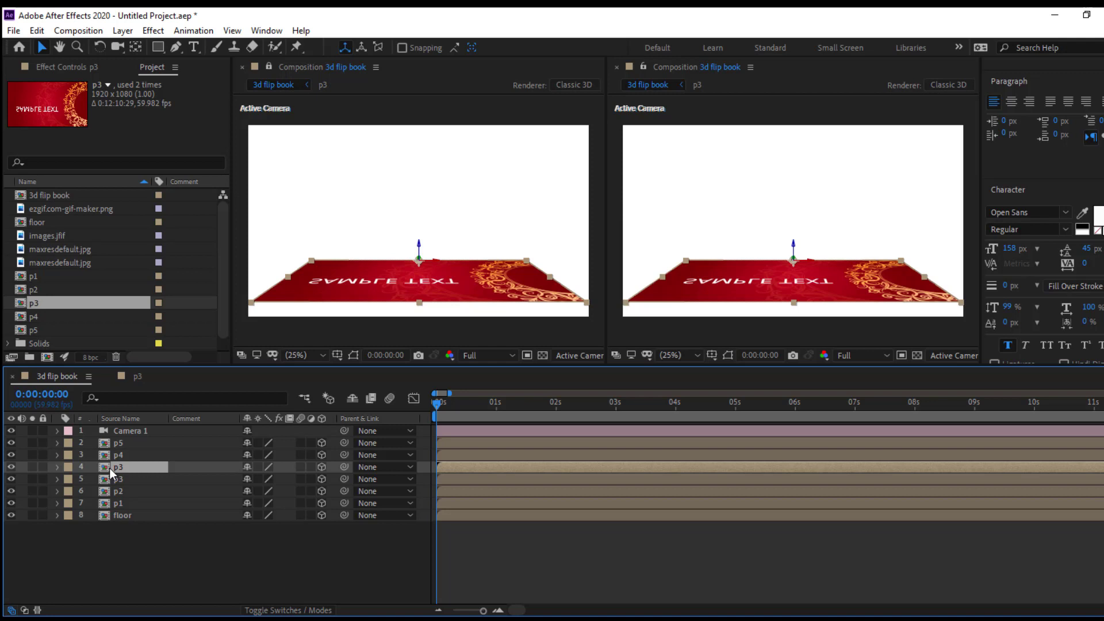
Duplicate the p3 source composition as p6 and swap it in for the duplicated layer.
right_click(109, 468)
mouse_move(241, 352)
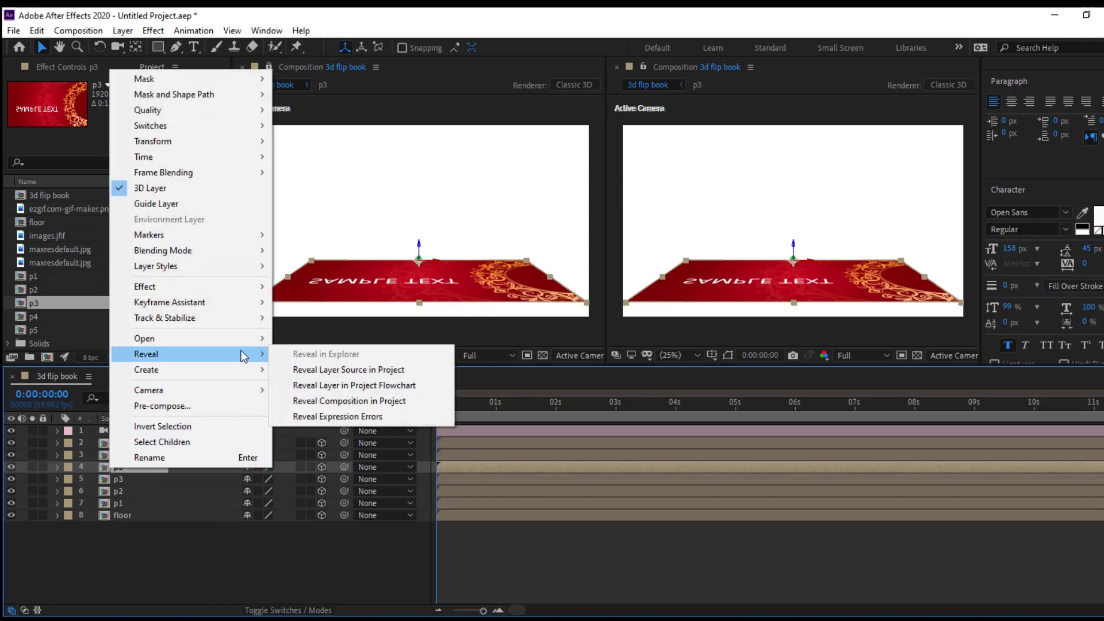
left_click(354, 369)
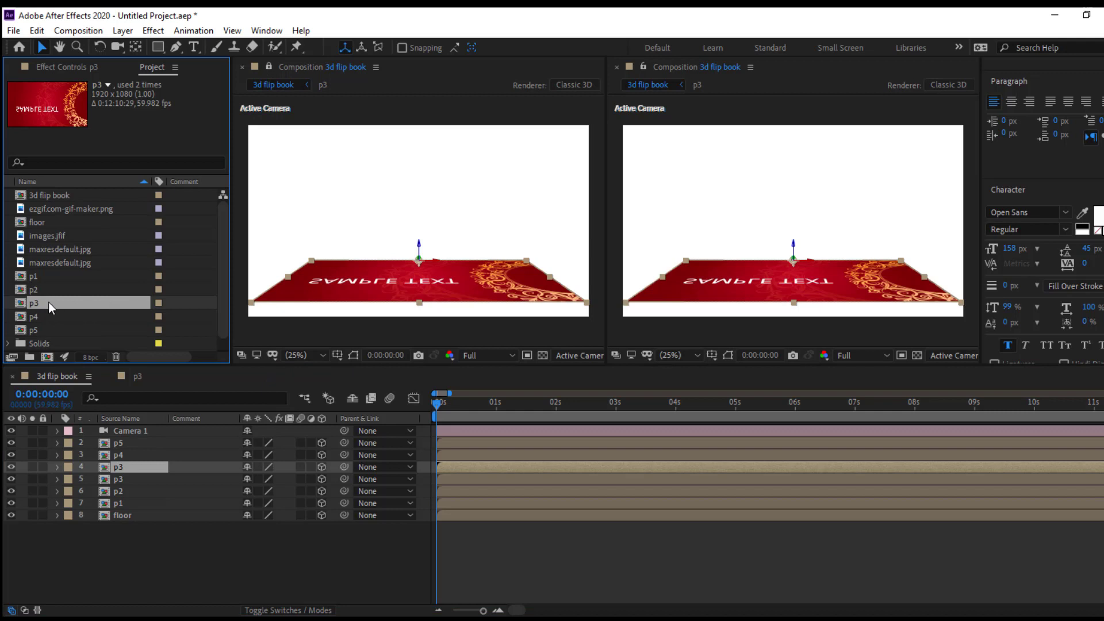
key("ctrl+d")
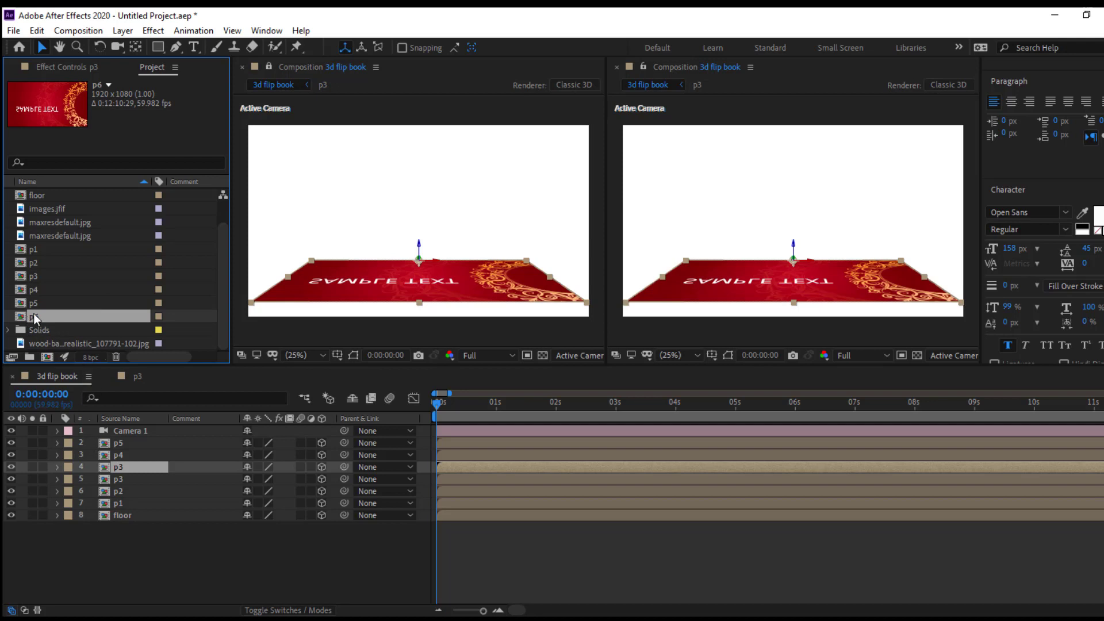
left_click_drag(33, 313, 109, 468)
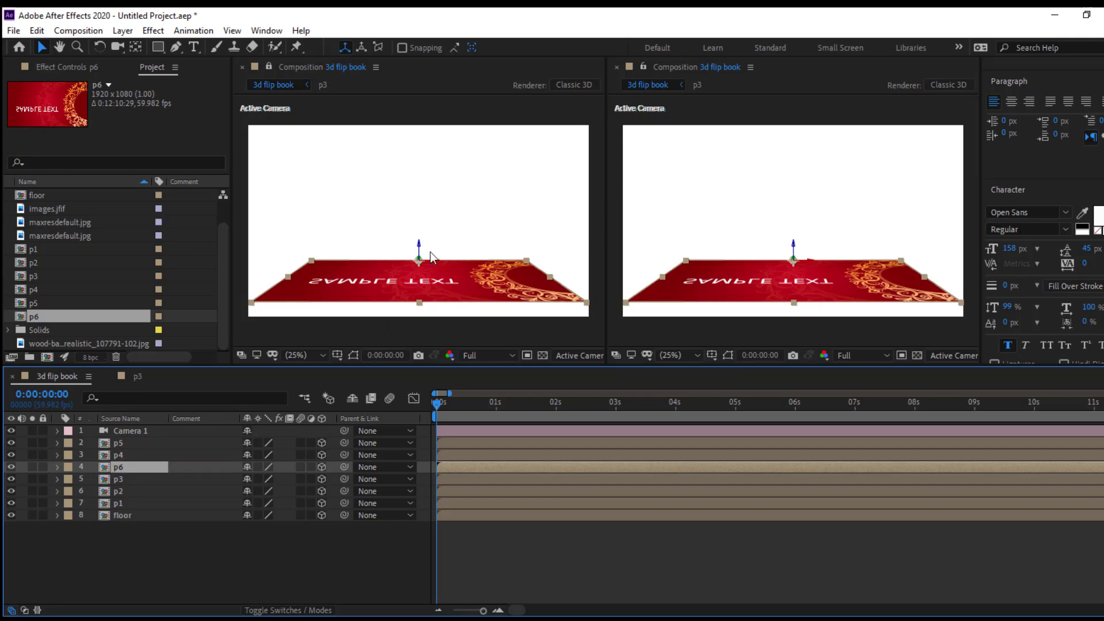
left_click_drag(419, 252, 419, 252)
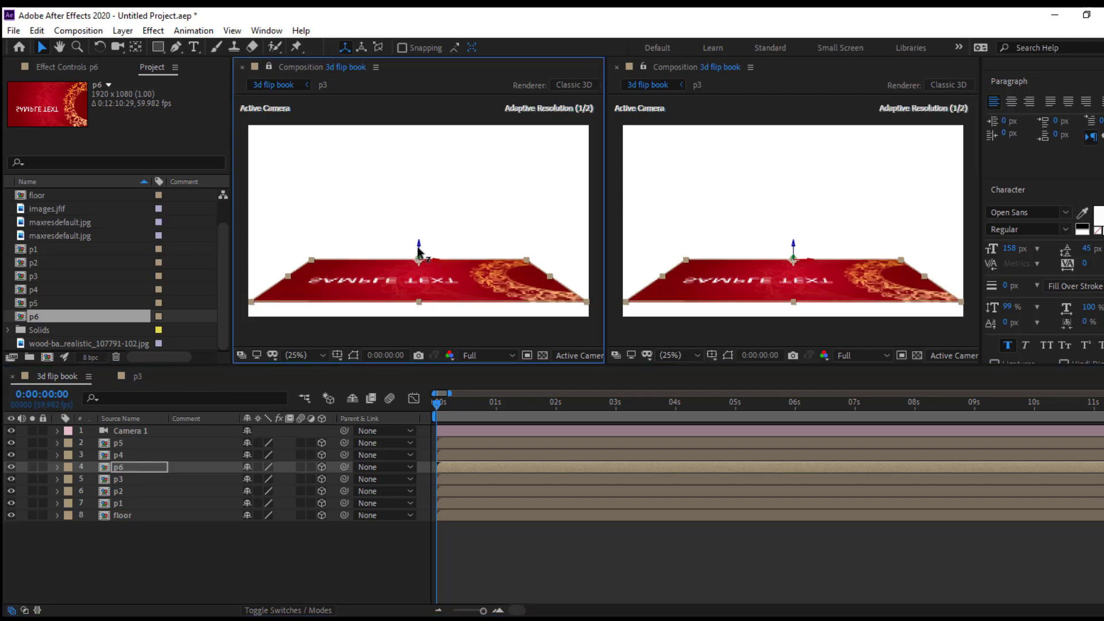
Open p6 and hide its SAMPLE TEXT layer.
left_click(115, 466)
double_click(114, 466)
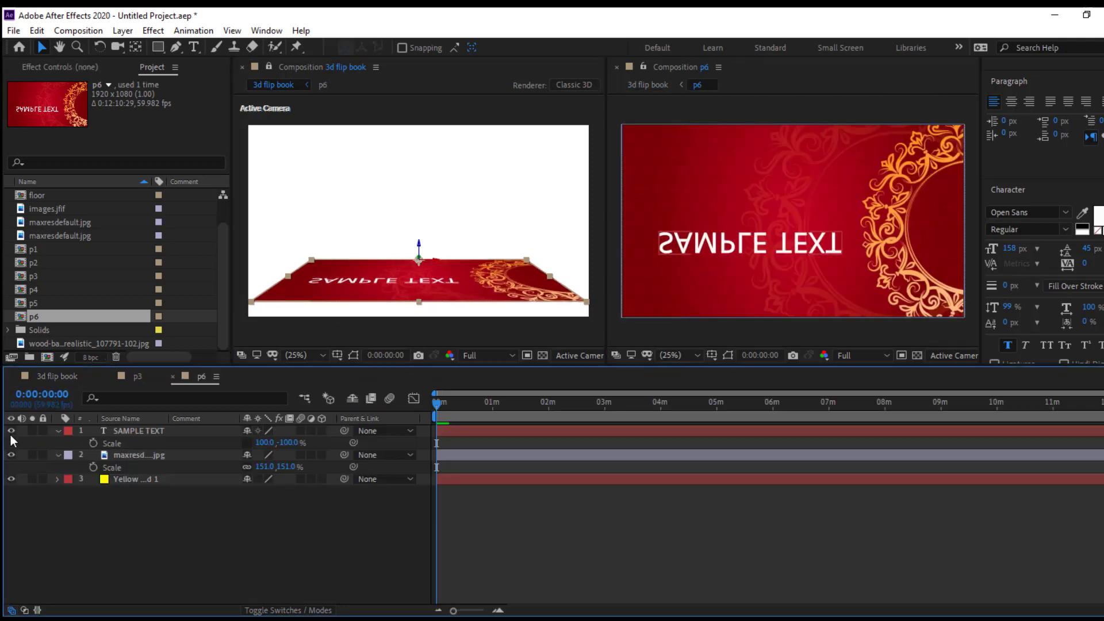
left_click(11, 431)
left_click(64, 377)
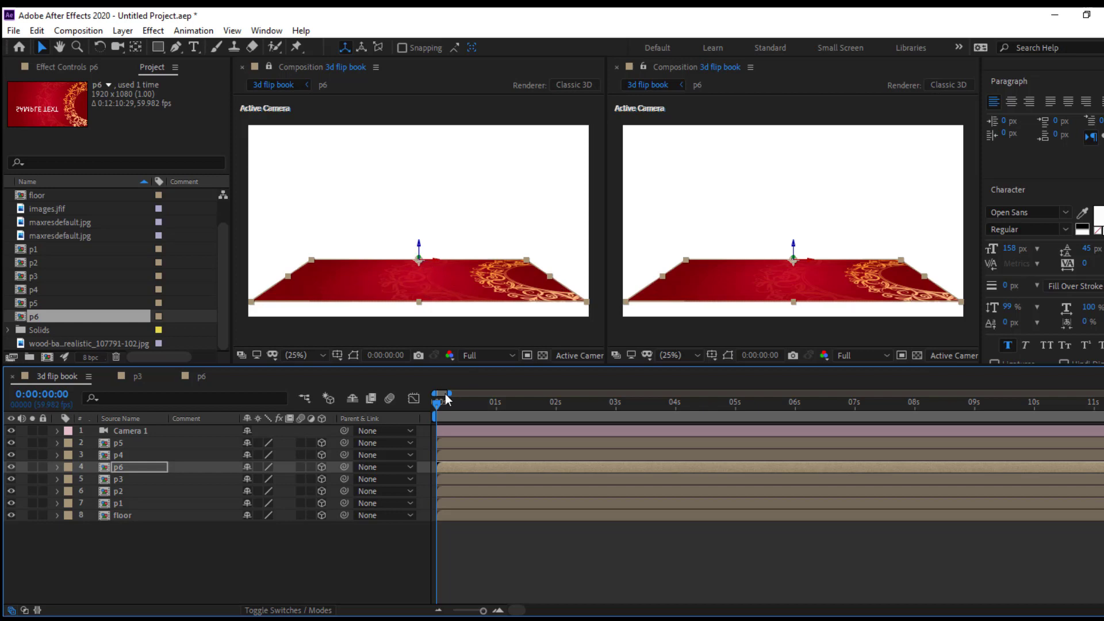
Preview the rising pages, close the p3 and p6 tabs, and open the magenta p4 composition.
left_click_drag(440, 408, 592, 425)
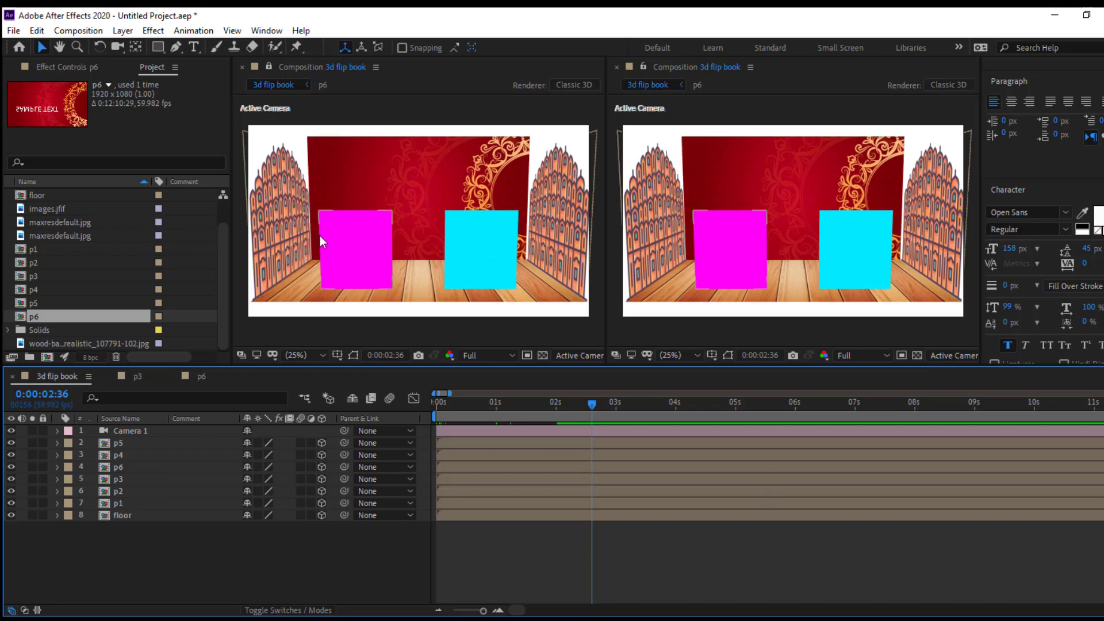
left_click(109, 376)
left_click(109, 376)
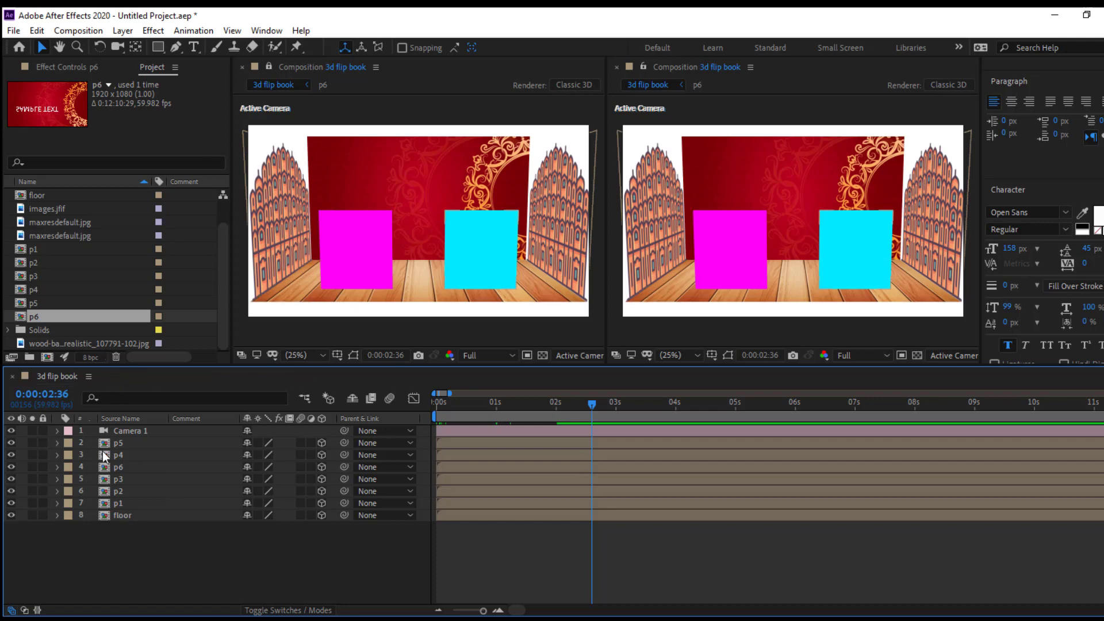
left_click(363, 280)
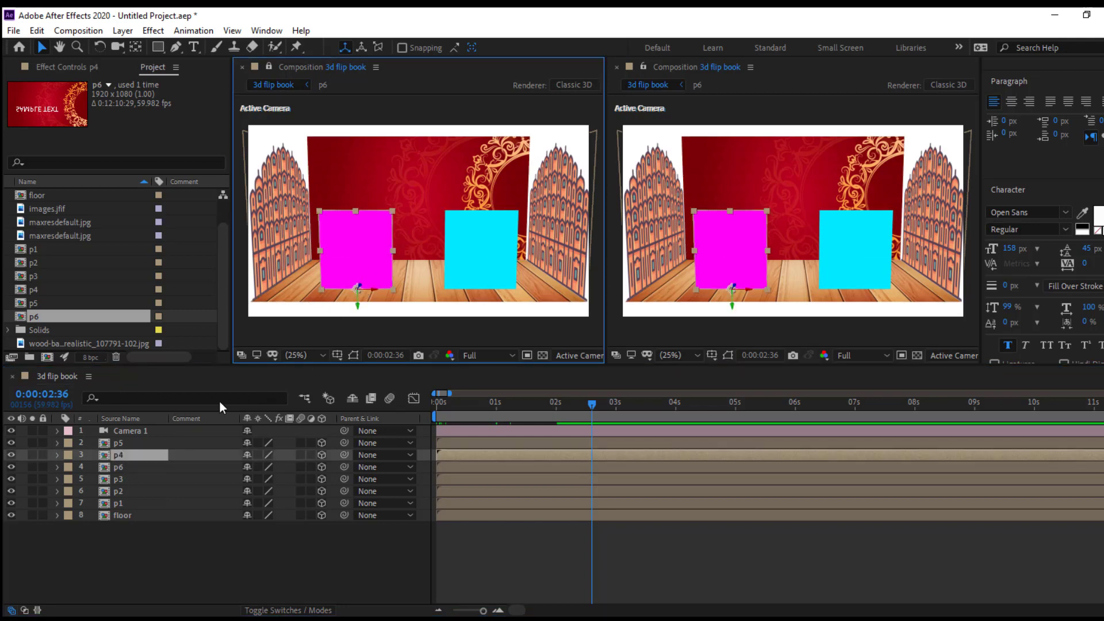
double_click(116, 458)
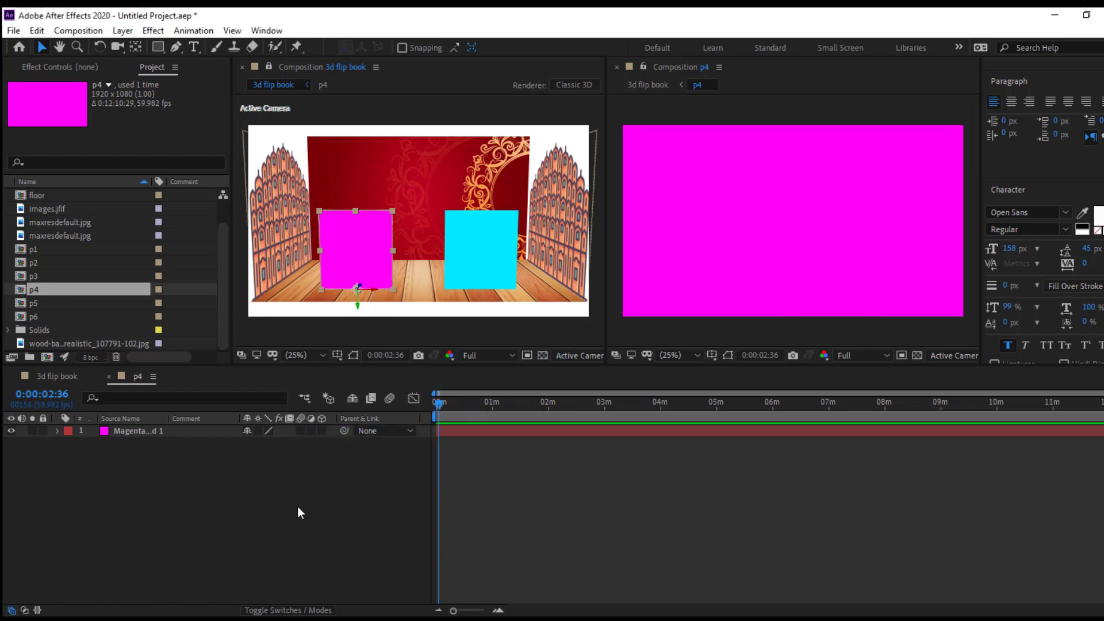
Add the Ganesha clipart PNG to p4 and flip it vertically with -100% Y scale.
left_click_drag(737, 330, 298, 506)
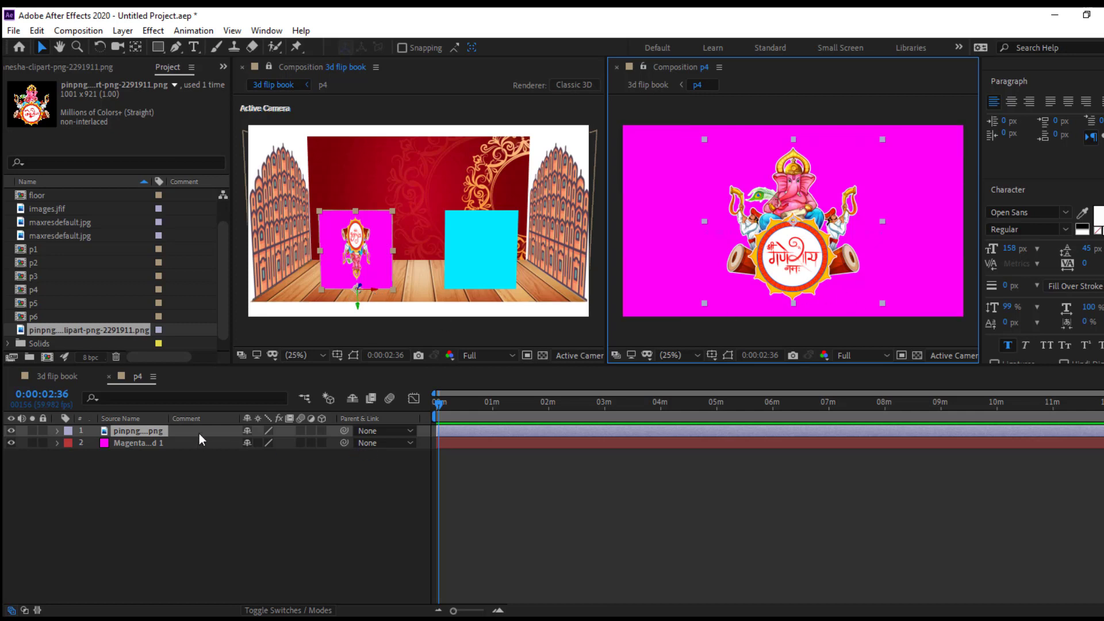
key("r")
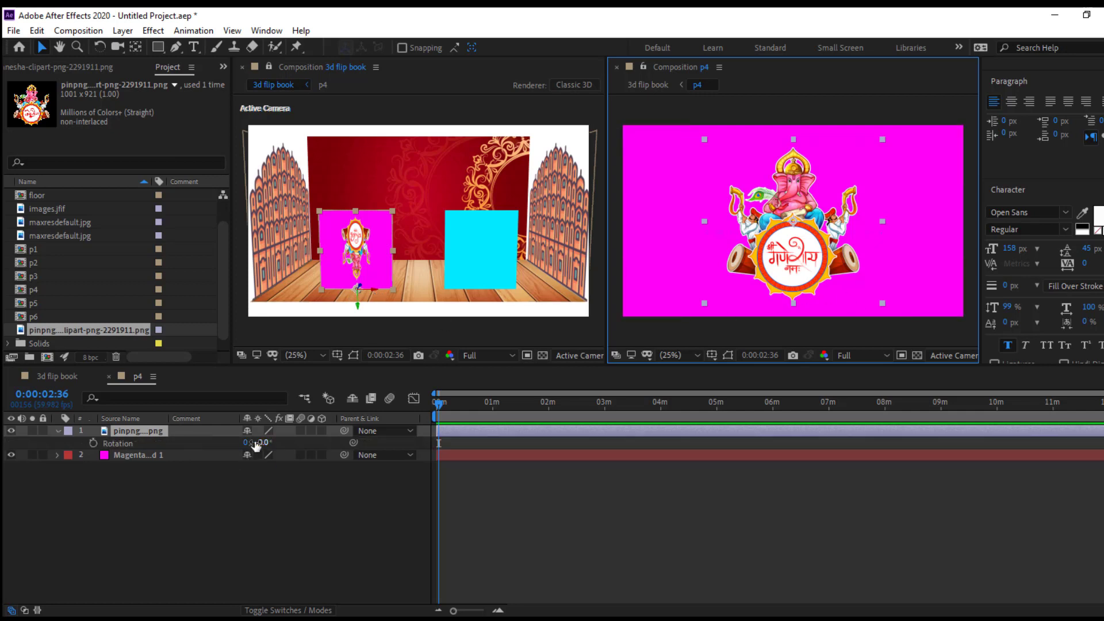
key("s")
left_click(247, 442)
left_click(285, 442)
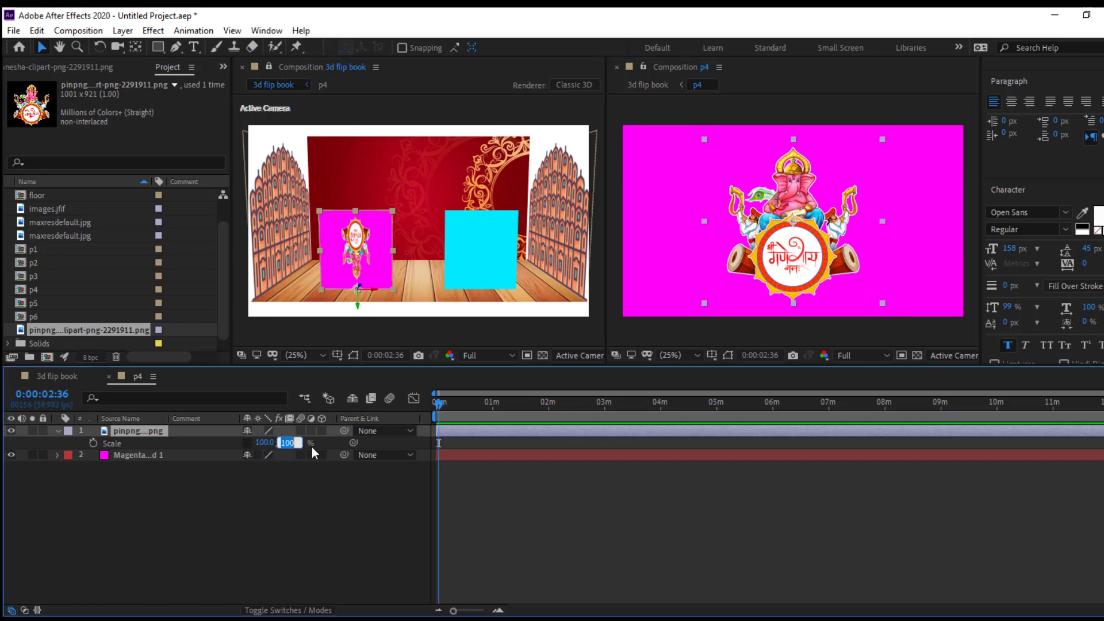
type("-100")
key("Return")
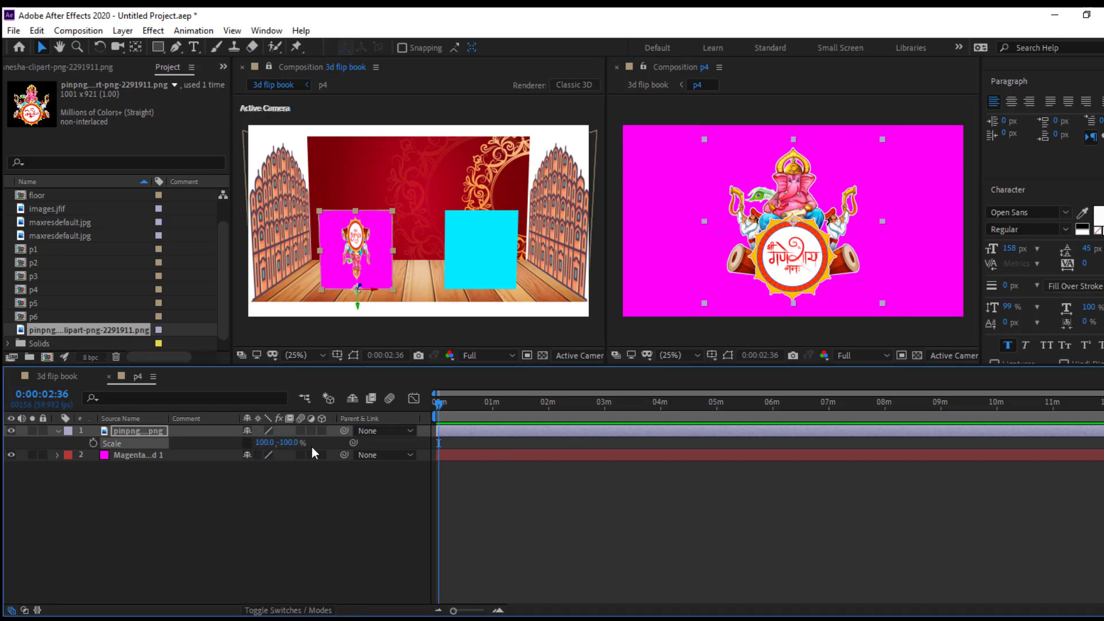
key("period")
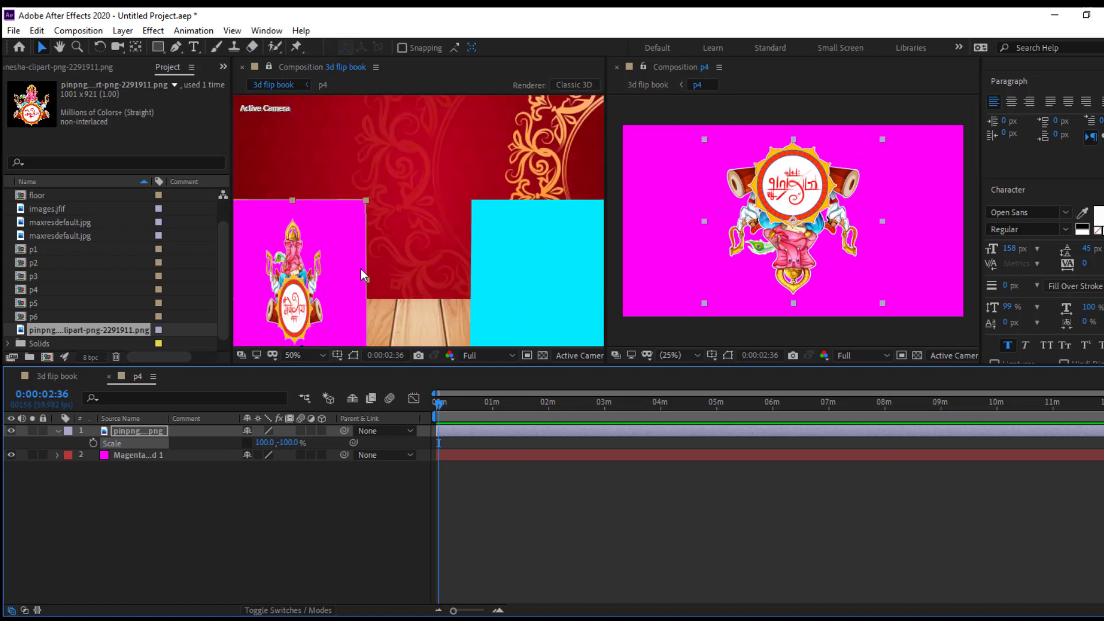
key("comma")
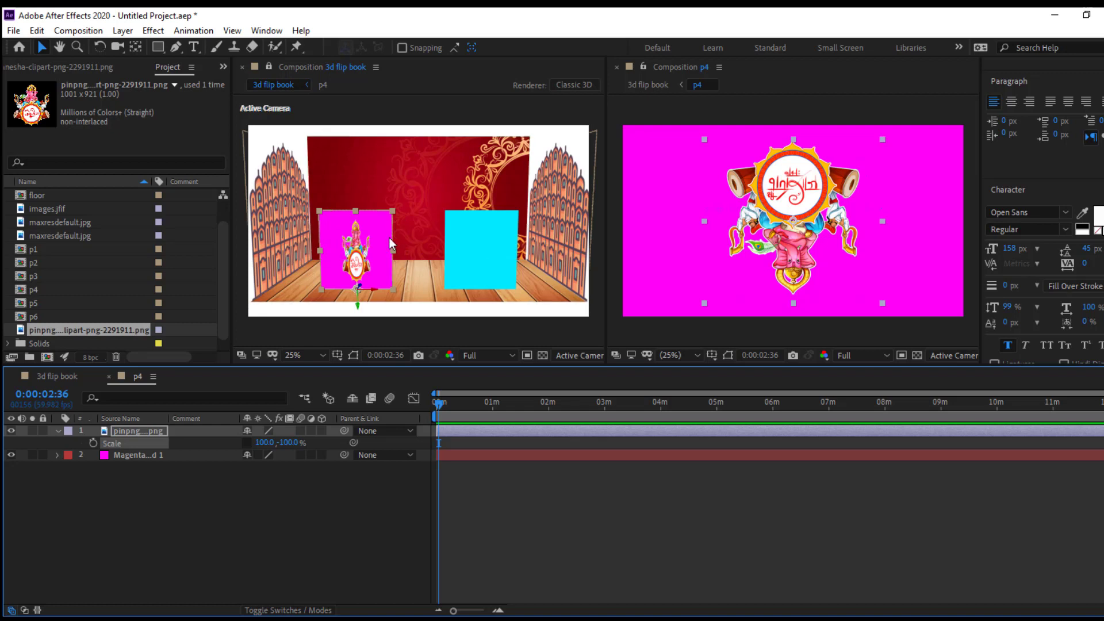
Stretch the clipart to 184.7% width and hide the Magenta background solid.
left_click(806, 237)
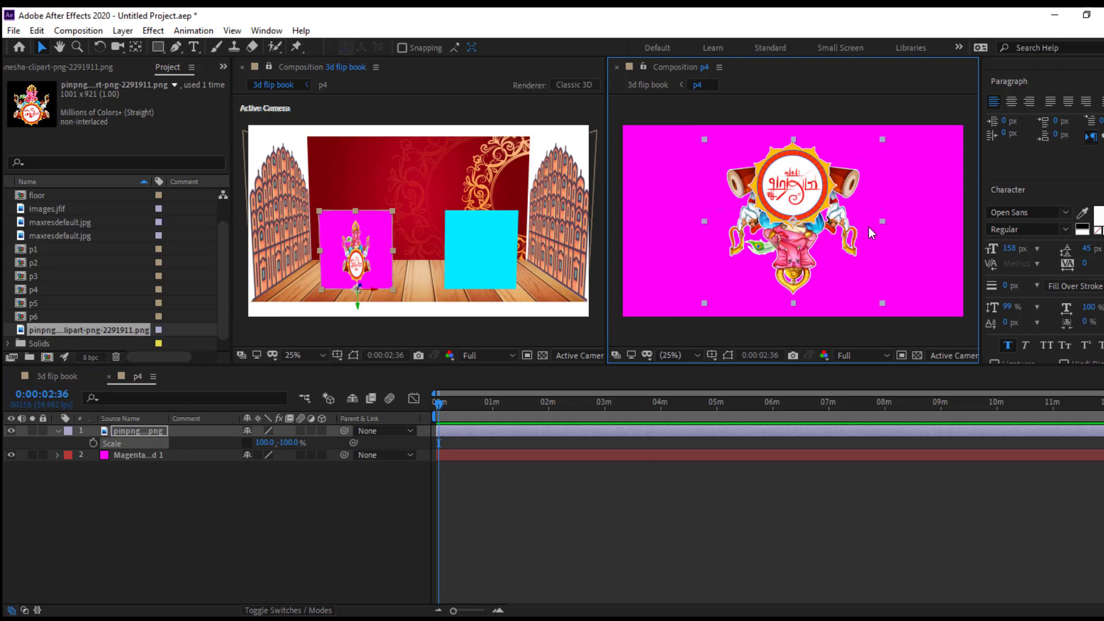
left_click_drag(883, 224, 931, 225)
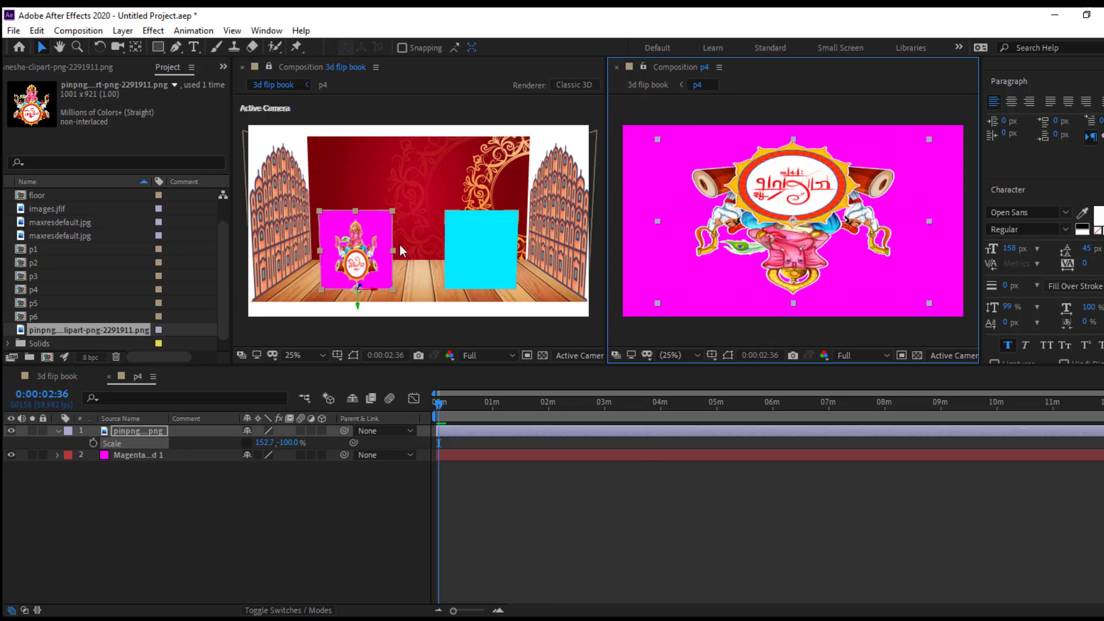
left_click(11, 455)
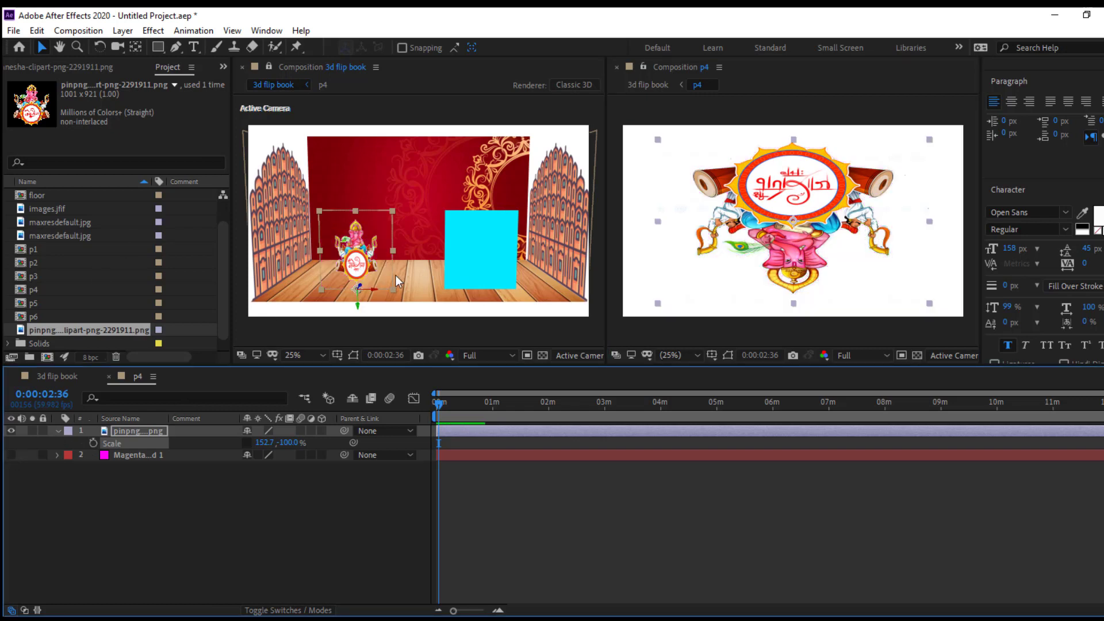
left_click_drag(931, 225, 943, 226)
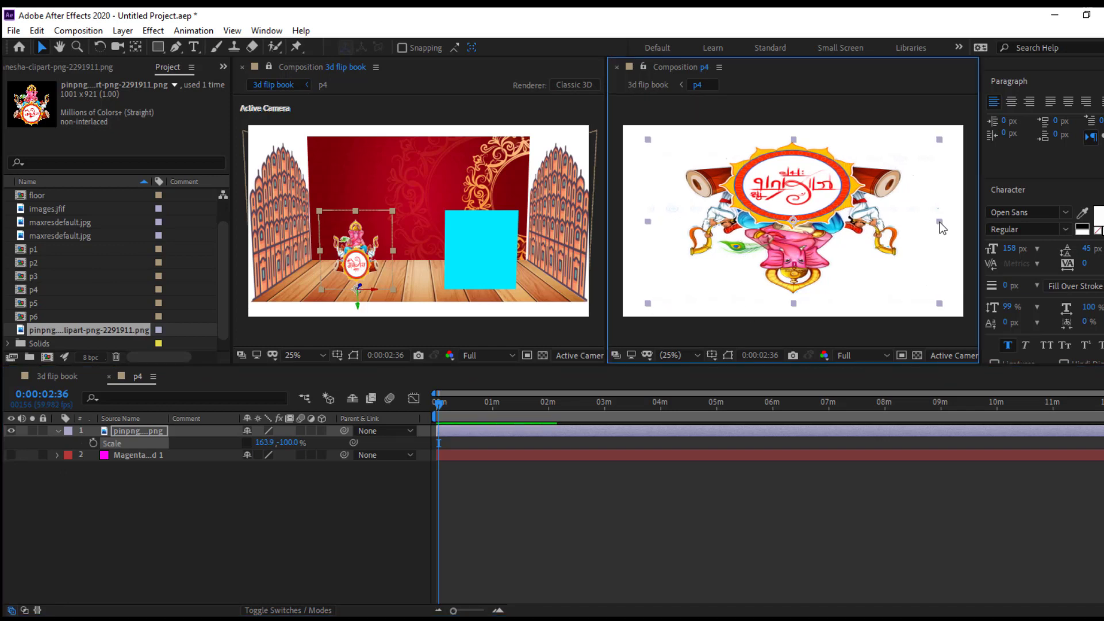
left_click_drag(942, 227, 953, 227)
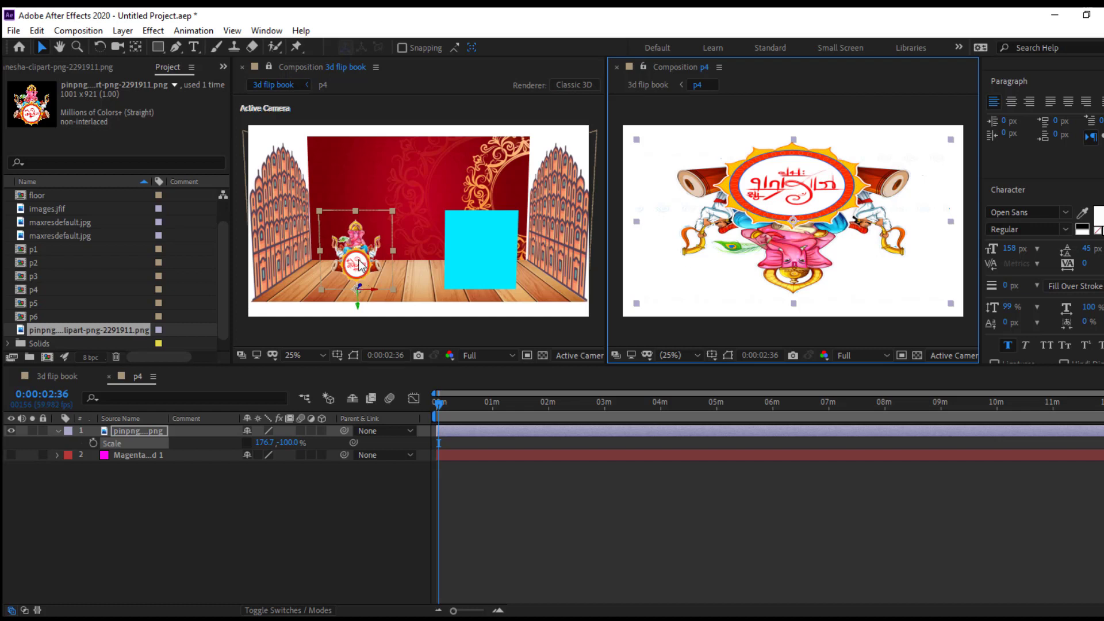
left_click_drag(951, 224, 958, 227)
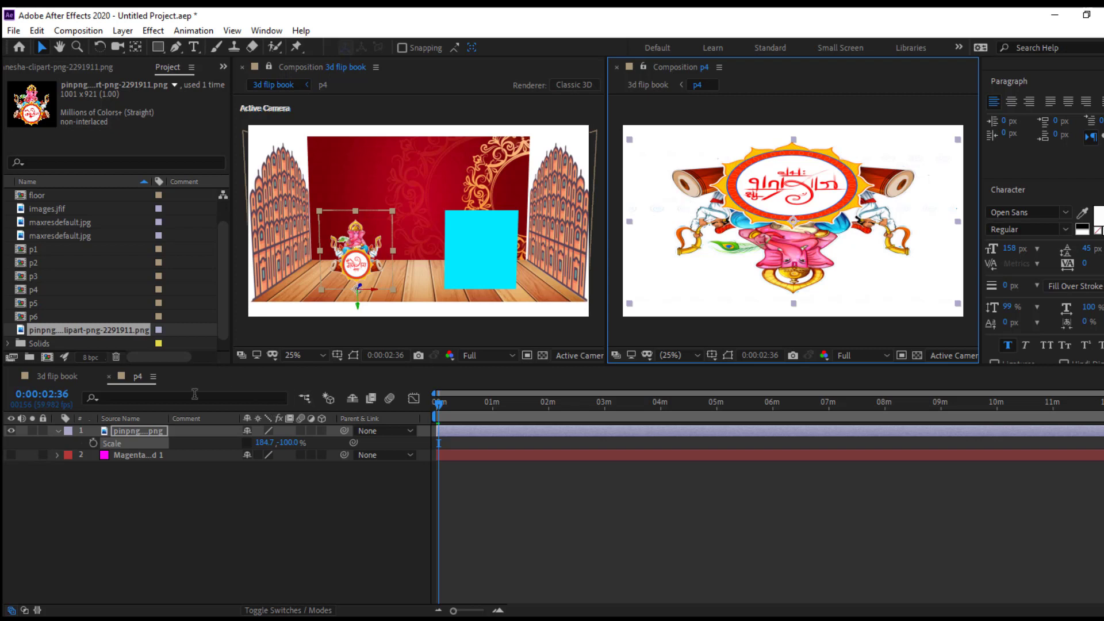
left_click(56, 376)
left_click(133, 455)
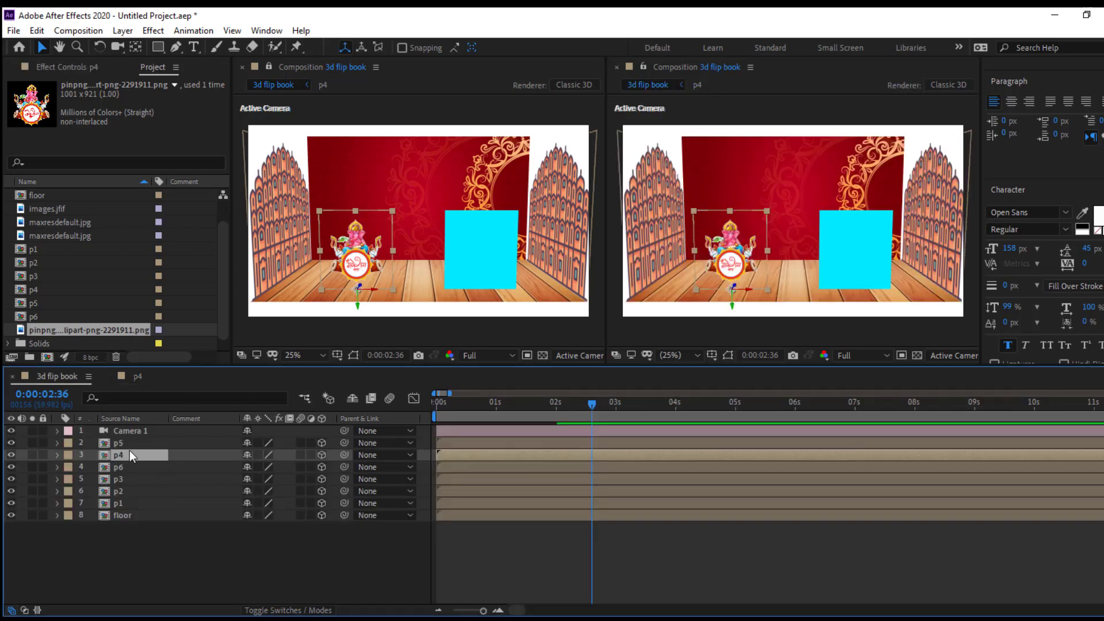
Scale the p4 page up to 37.5, 73.5, 156.4%, preview the flip, and open p5.
key("s")
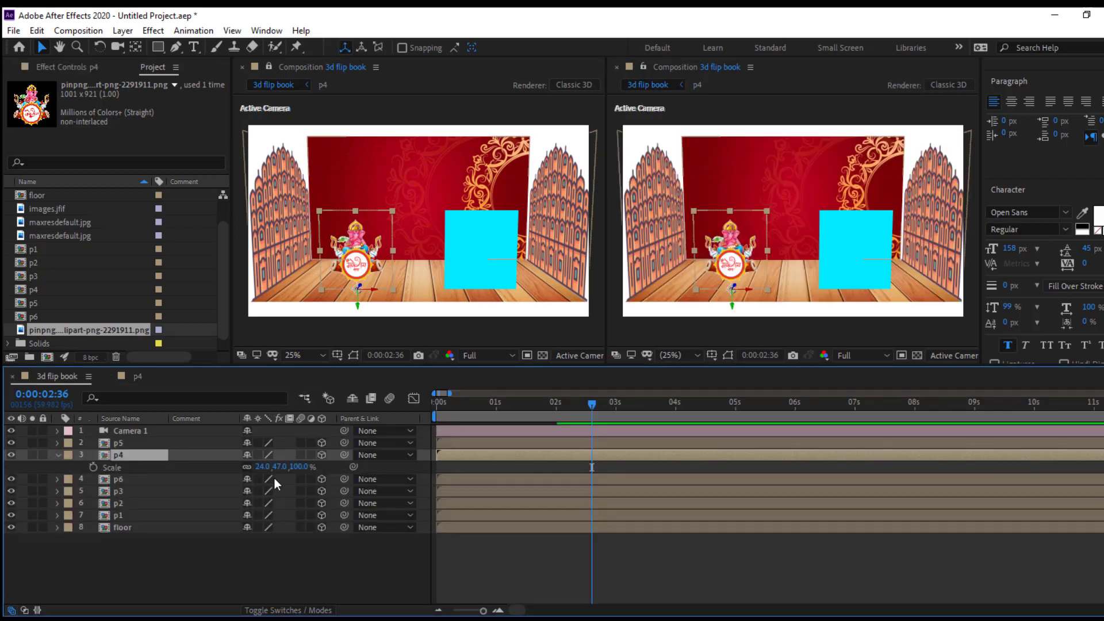
left_click(247, 467)
left_click_drag(263, 466, 276, 473)
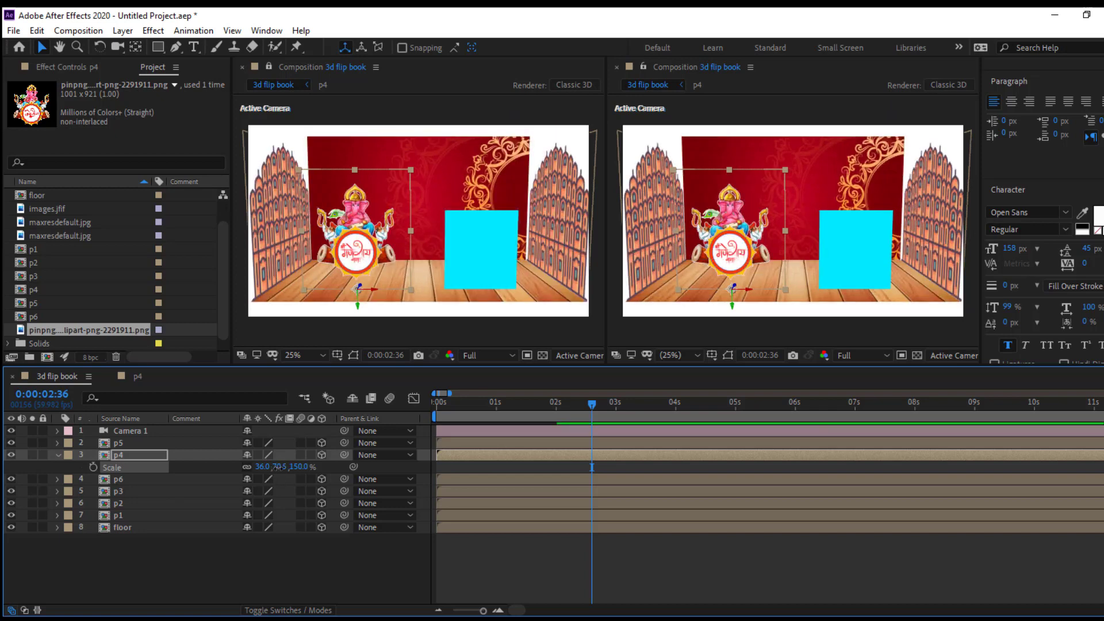
left_click(480, 414)
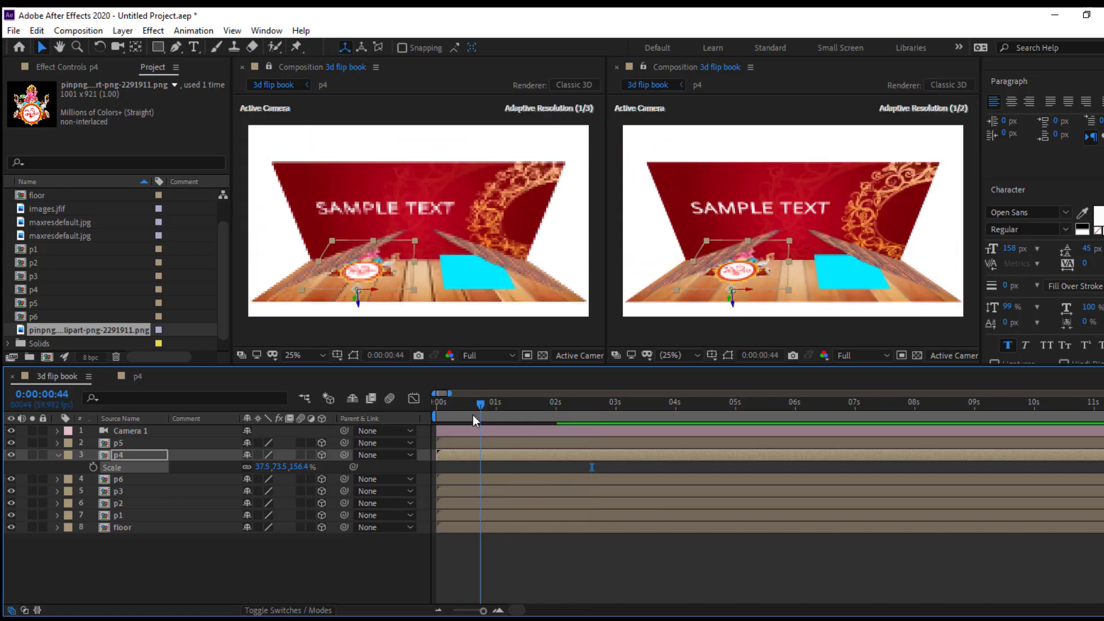
mouse_move(473, 415)
left_mouse_down()
mouse_move(461, 422)
mouse_move(605, 442)
left_mouse_up()
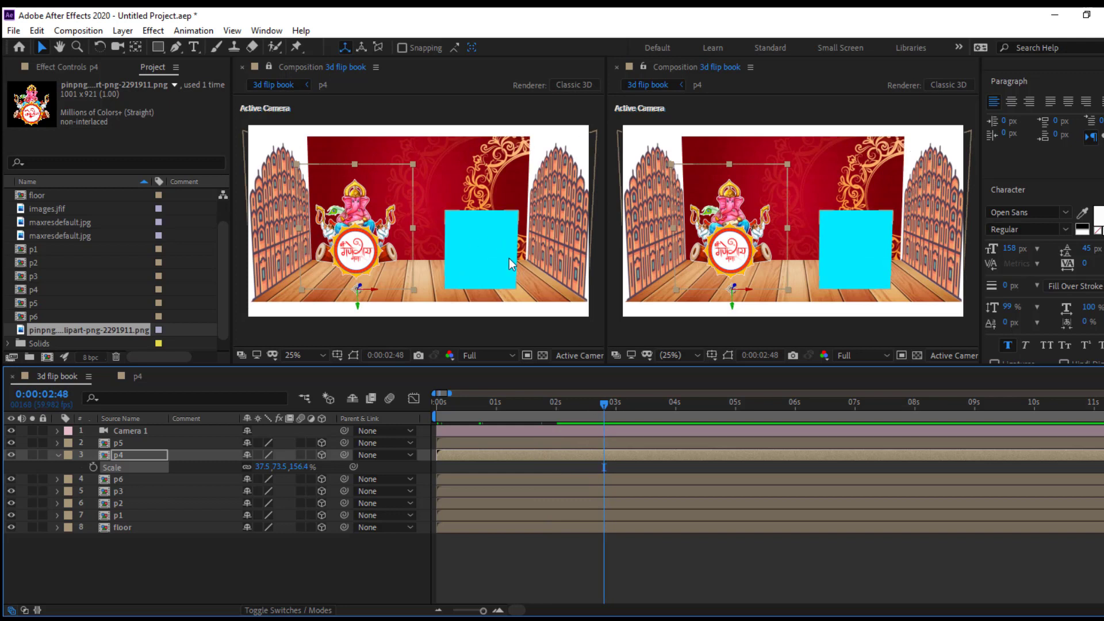
left_click(475, 246)
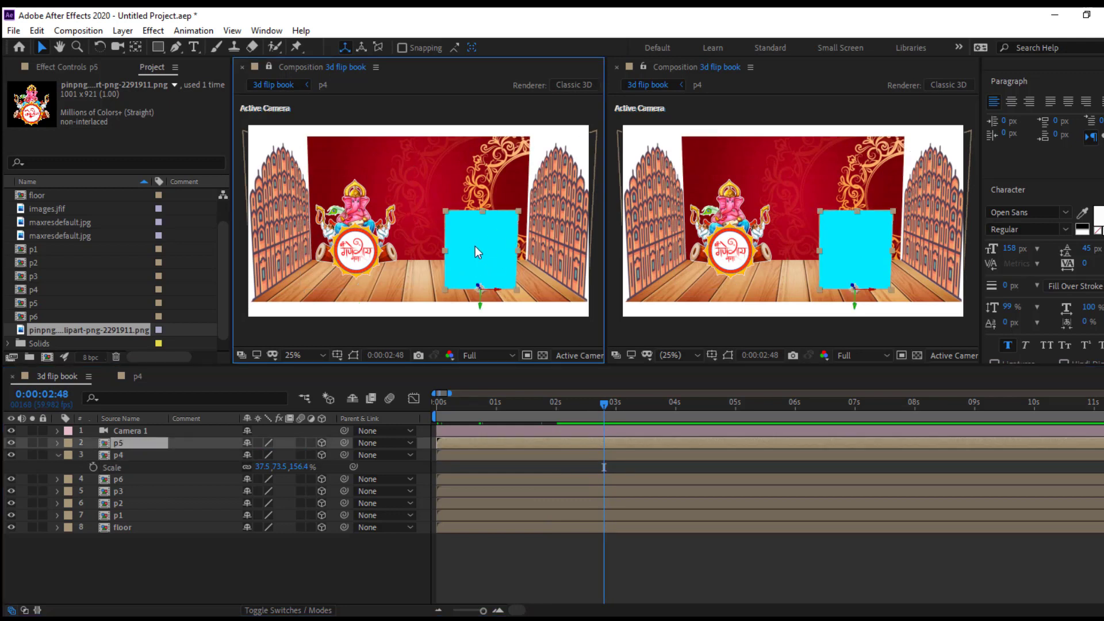
double_click(115, 442)
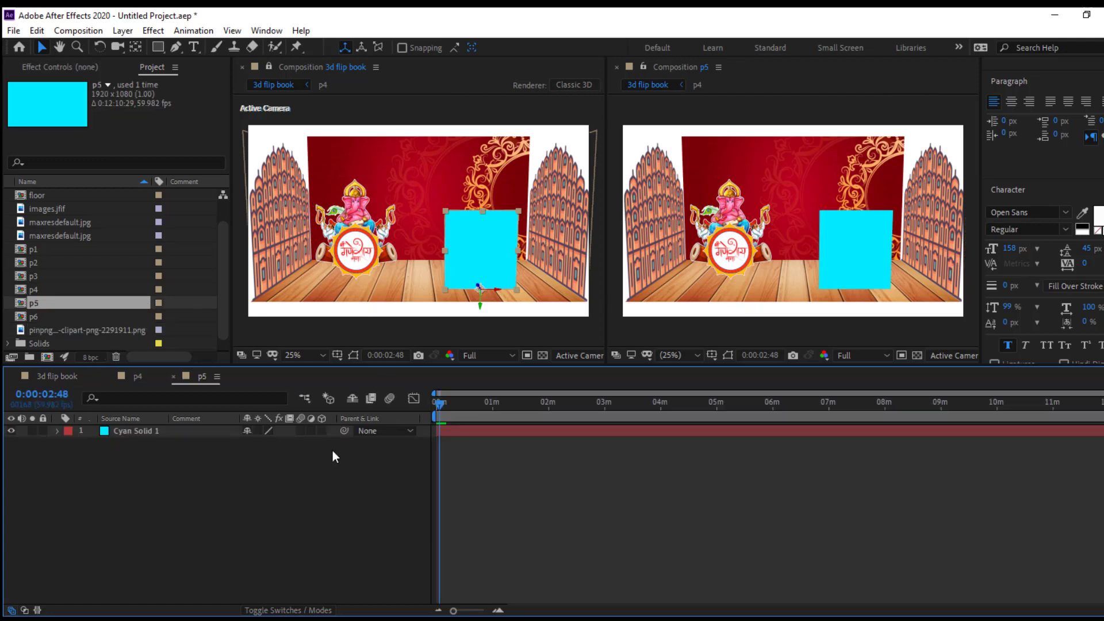
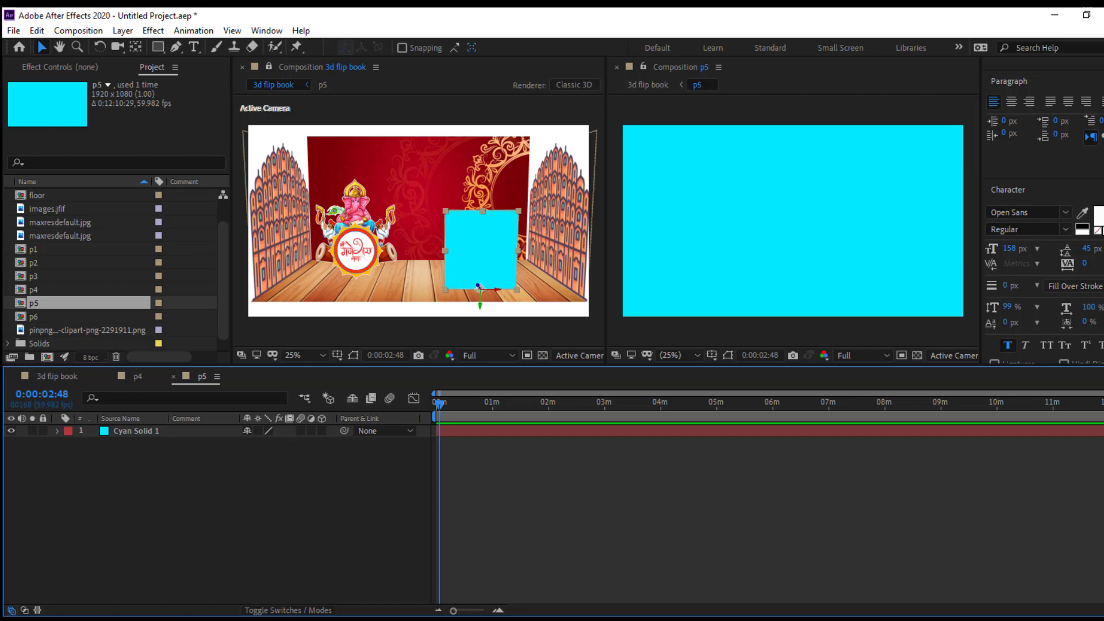
Add the wooden billboard PNG to p5 and flip it upside down with Scale Y -100.
left_click_drag(683, 377, 233, 542)
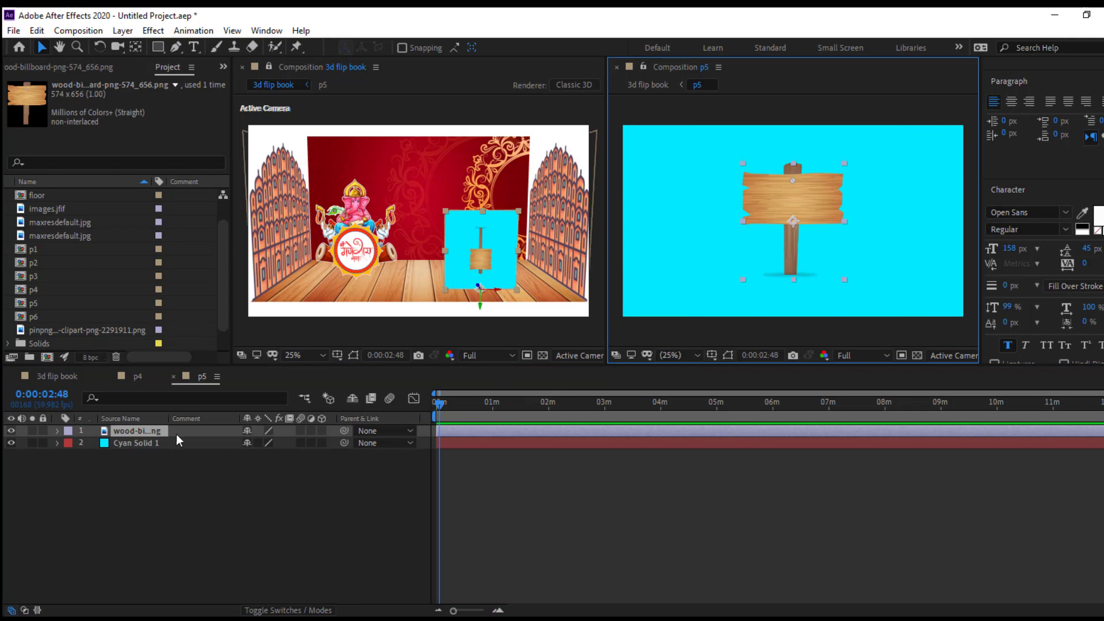
key("s")
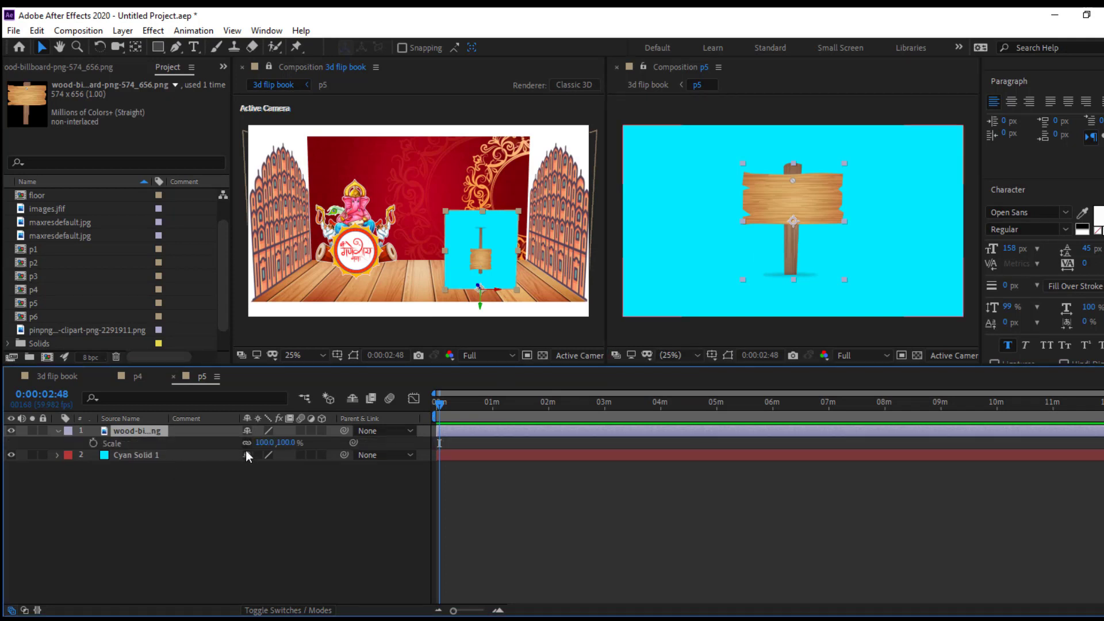
left_click(282, 444)
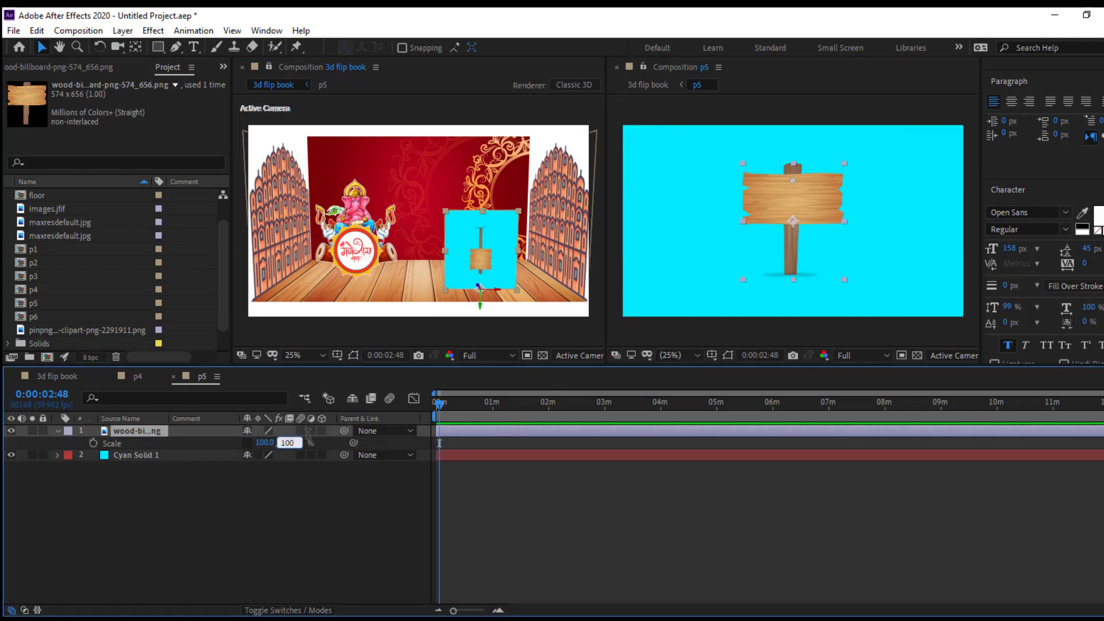
type("-100")
key("Return")
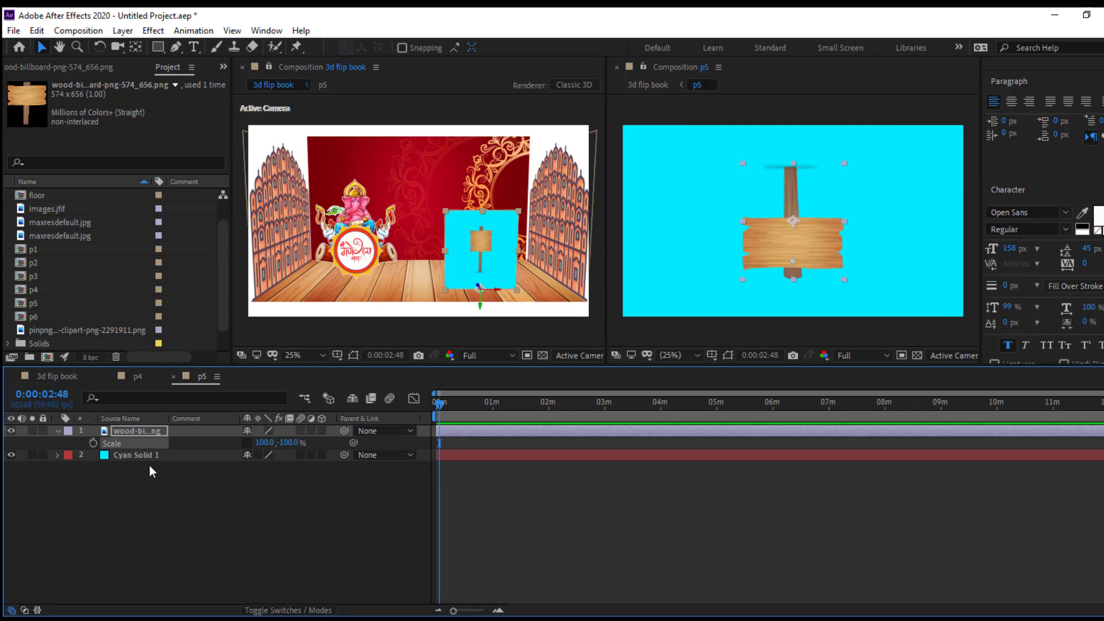
Hide Cyan Solid 1 and enlarge the billboard to 152%, undoing a trial horizontal stretch.
left_click(10, 455)
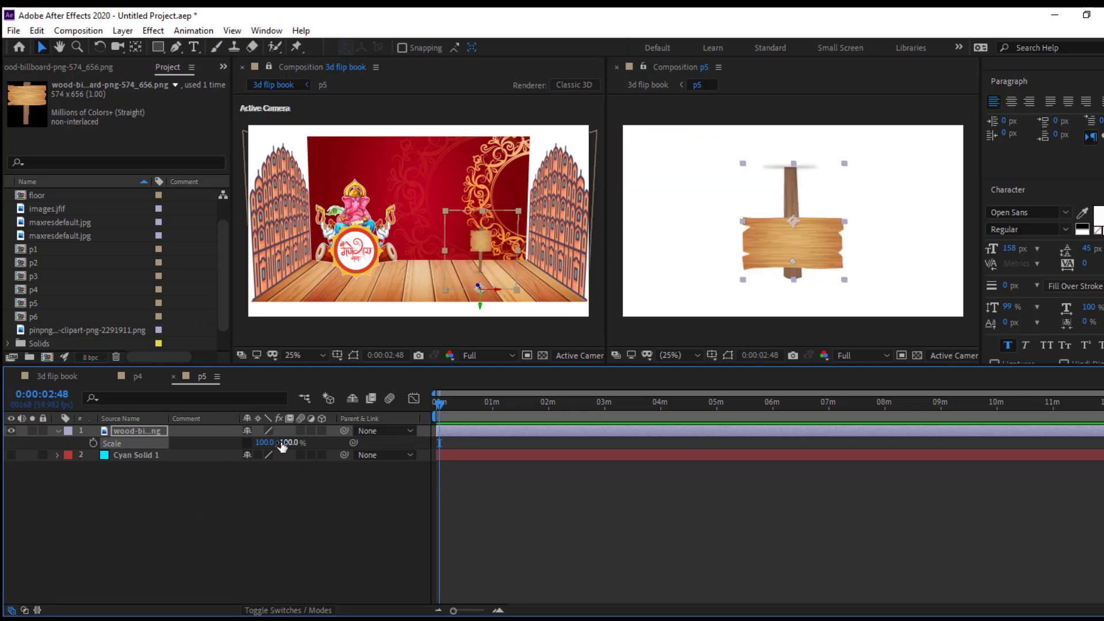
left_click_drag(266, 448, 315, 456)
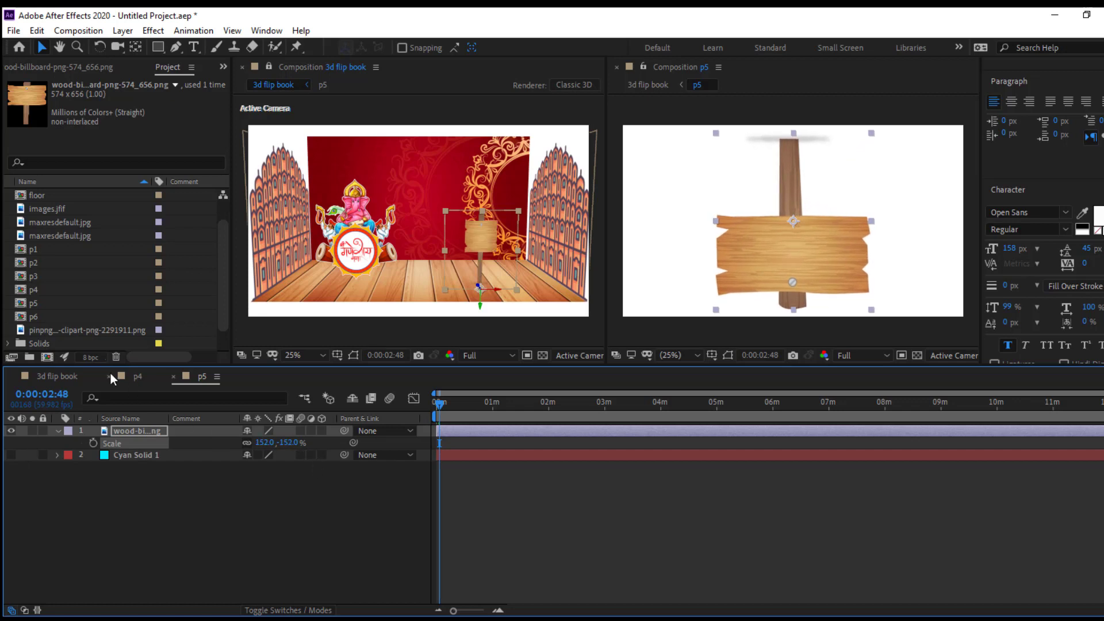
left_click(53, 377)
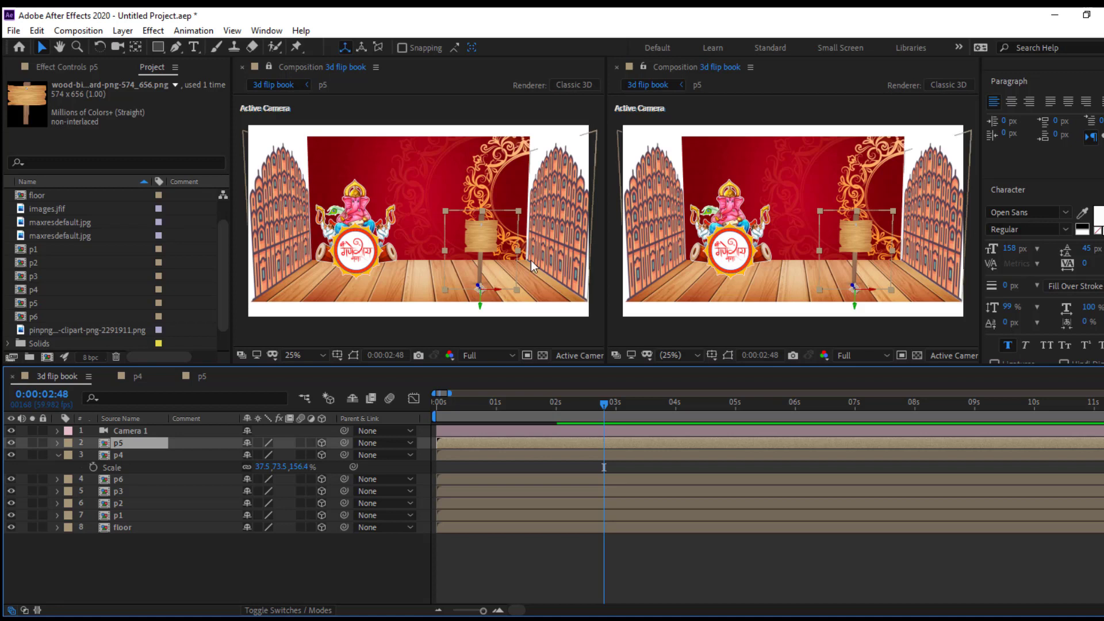
left_click(202, 377)
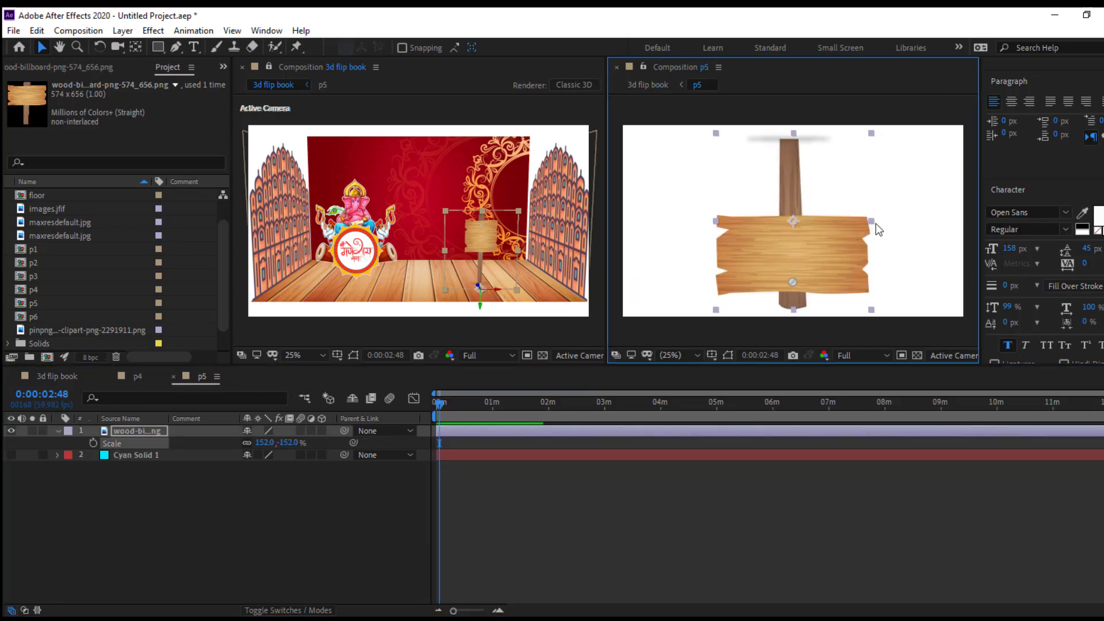
left_click_drag(873, 223, 942, 236)
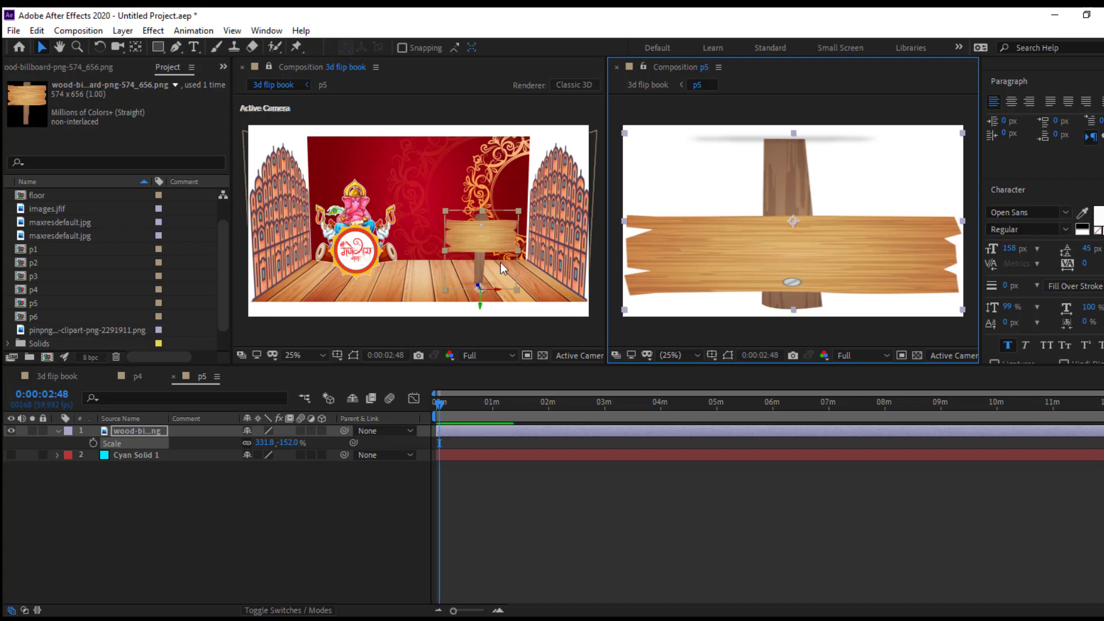
key("s")
key("ctrl+z")
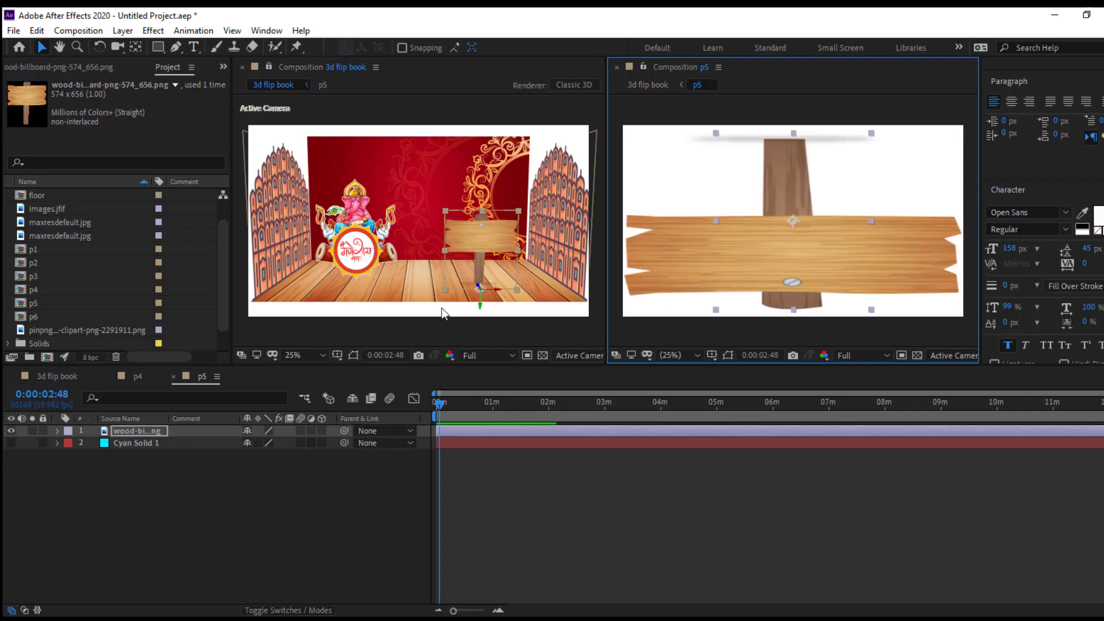
In 3d flip book, scale the p5 billboard page to 65, 68.2% and nudge it slightly left.
left_click(60, 376)
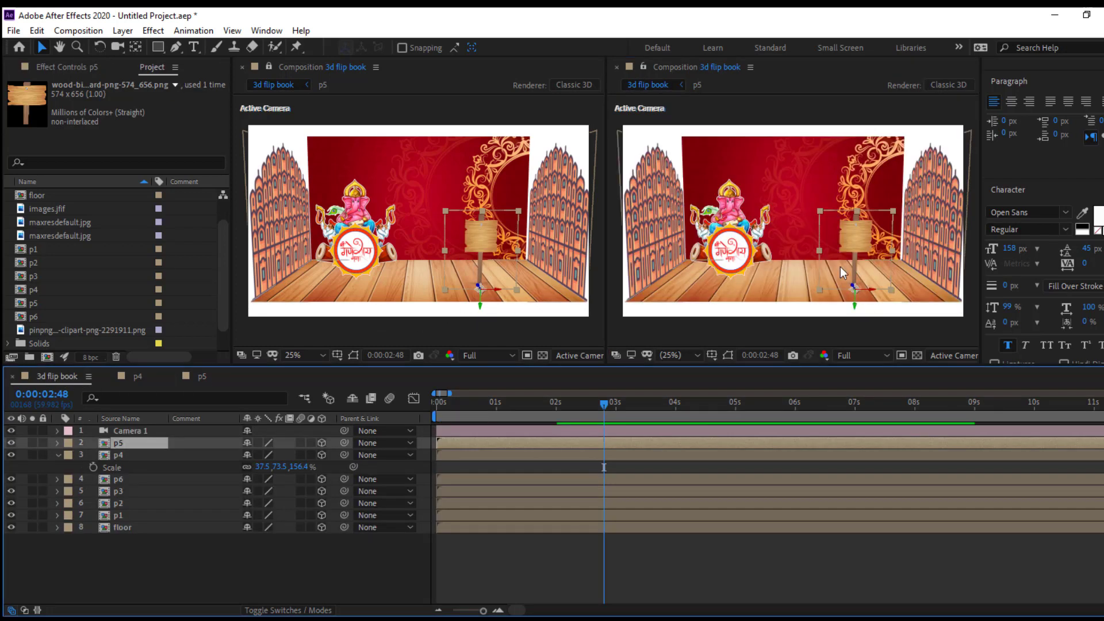
key("s")
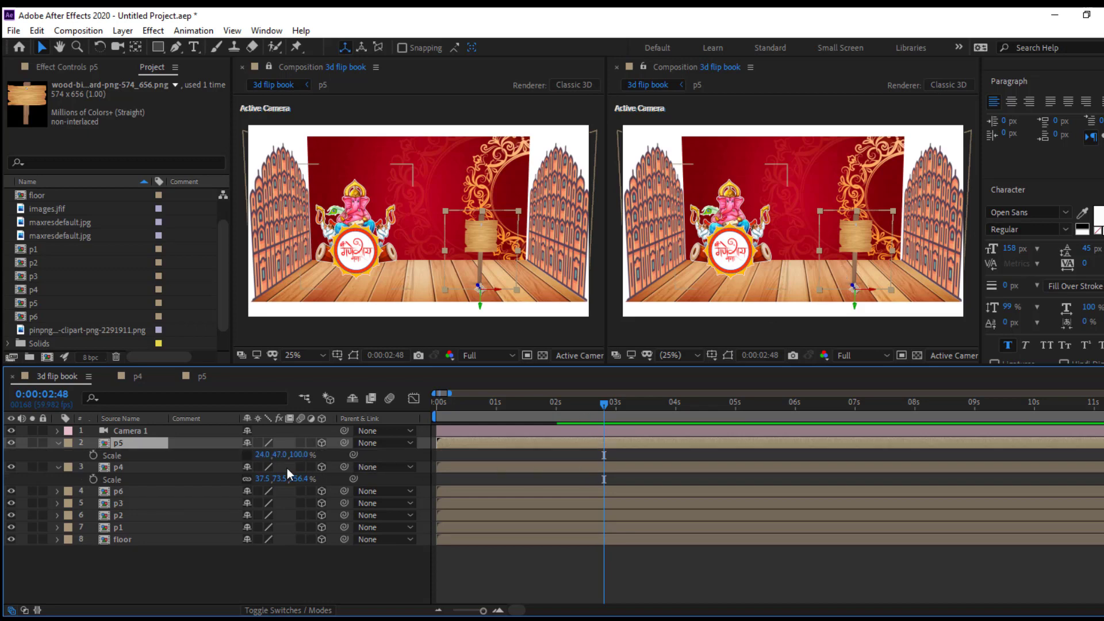
left_click_drag(262, 454, 752, 341)
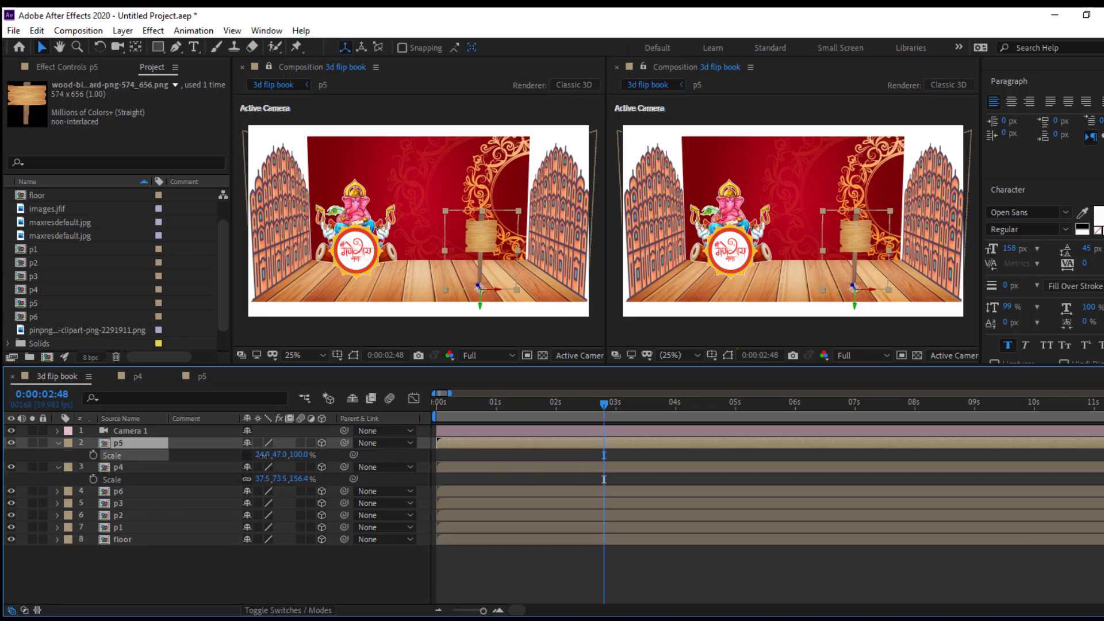
mouse_move(878, 260)
left_mouse_down()
mouse_move(955, 252)
mouse_move(941, 254)
left_mouse_up()
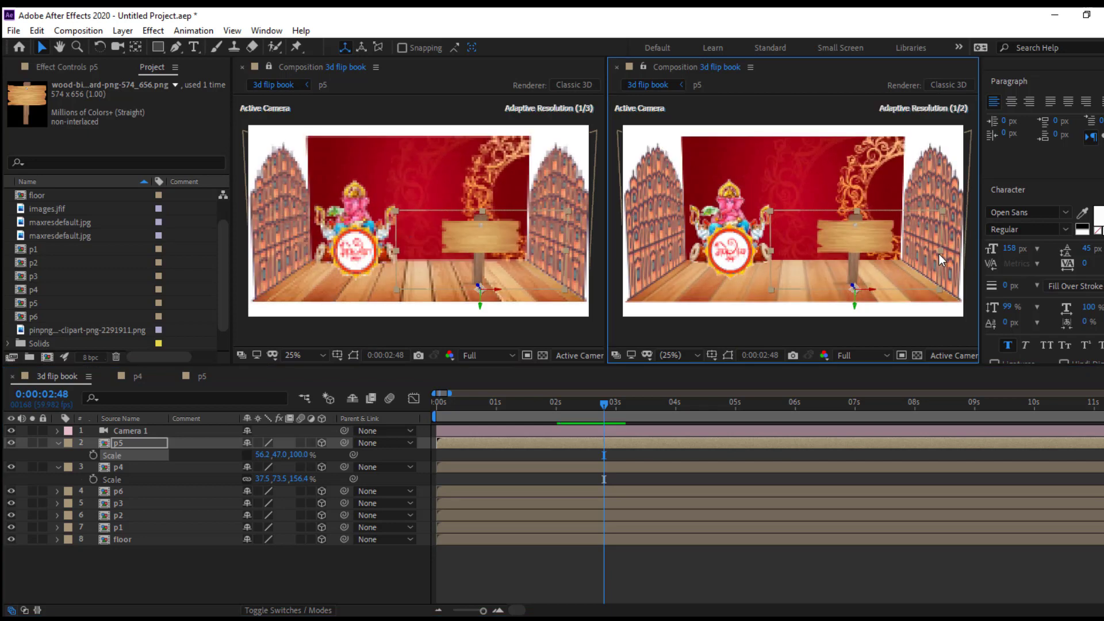
left_click_drag(858, 209, 861, 173)
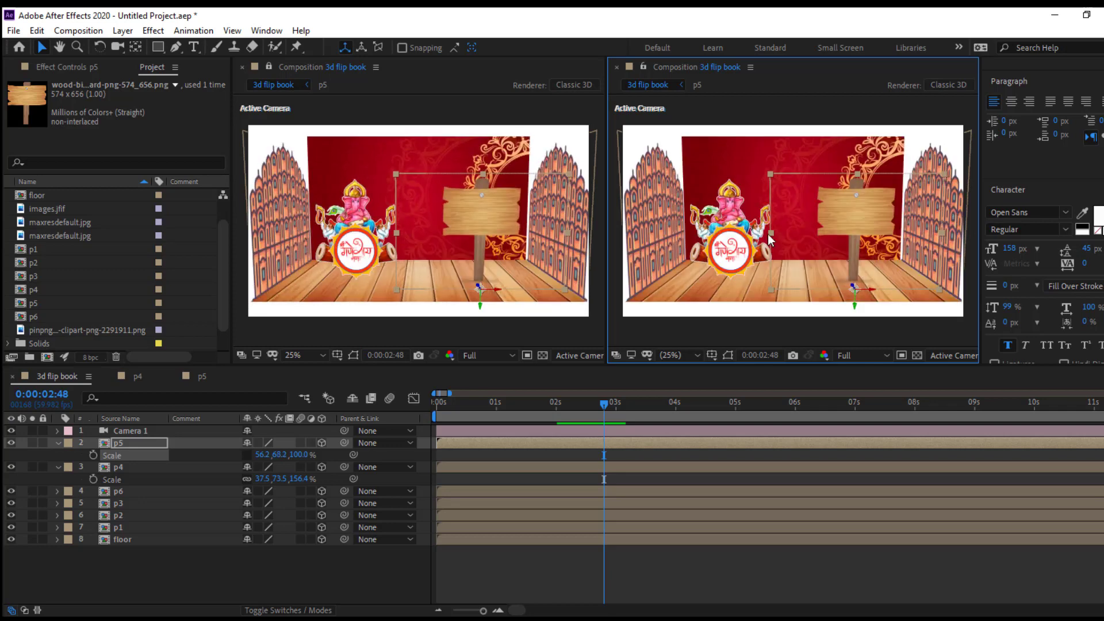
left_click_drag(767, 237, 755, 230)
left_click_drag(869, 290, 862, 289)
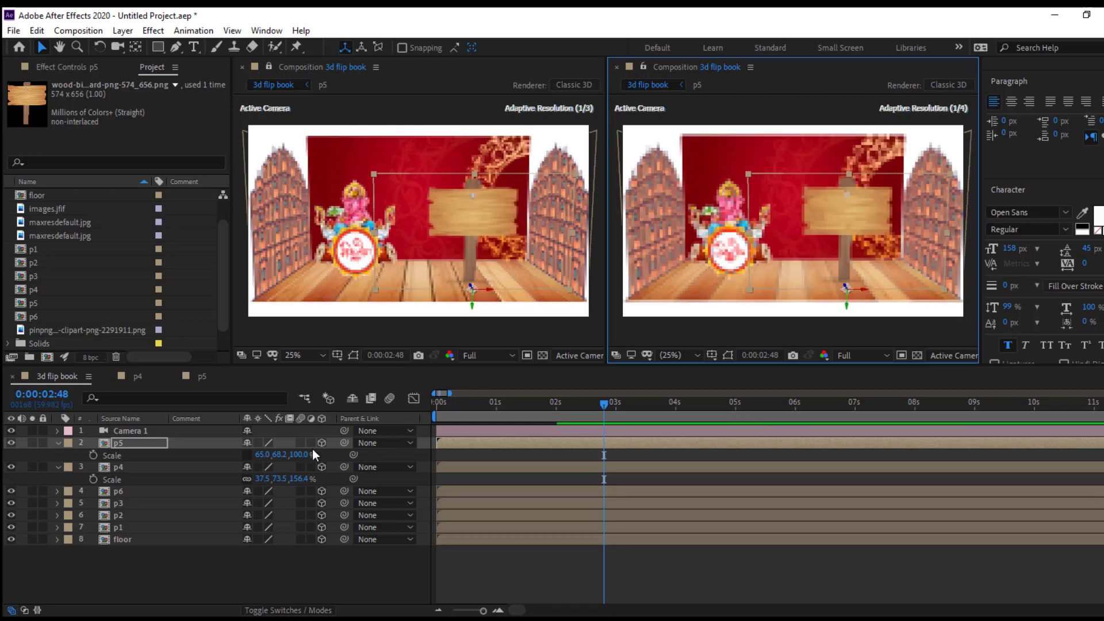
Move the p4 artwork right, then toggle p5's visibility to compare.
left_click(127, 466)
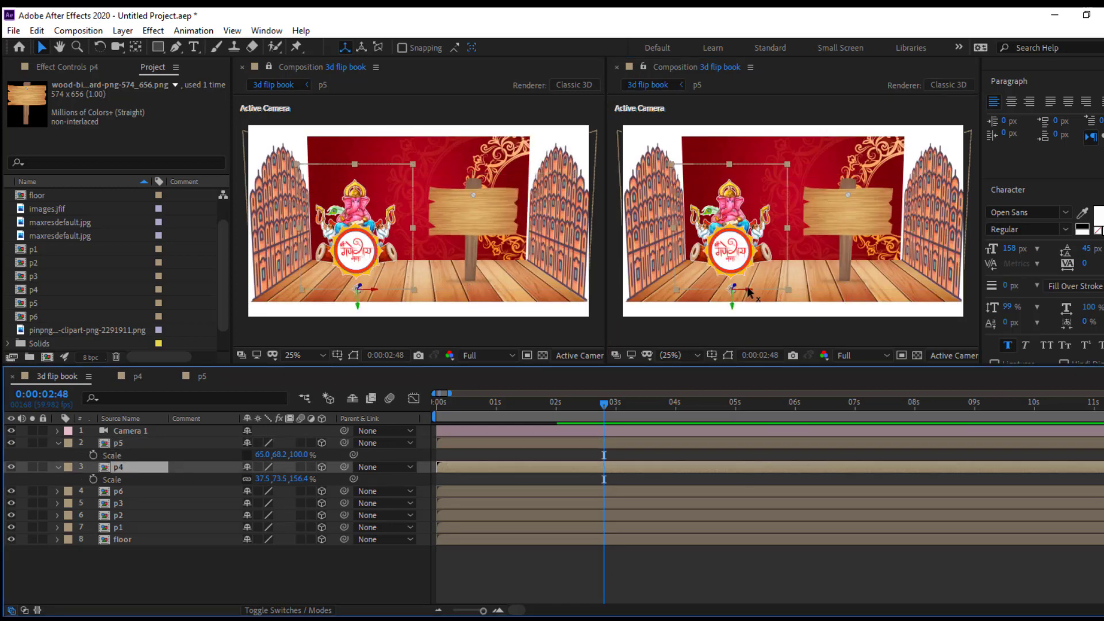
mouse_move(748, 286)
left_mouse_down()
mouse_move(768, 285)
mouse_move(761, 292)
left_mouse_up()
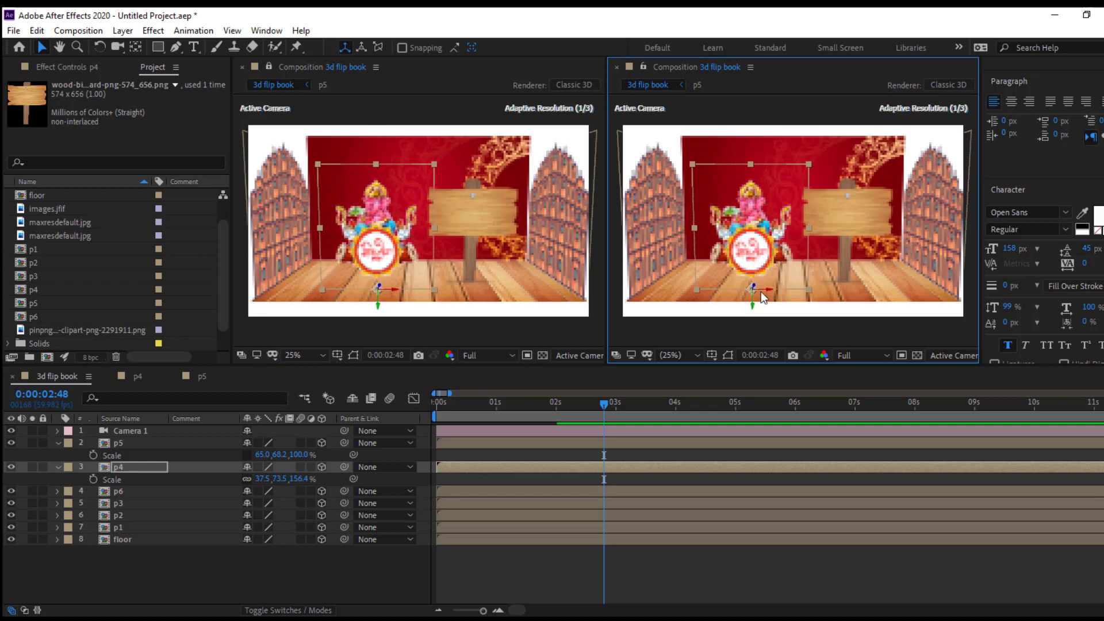
left_click(123, 444)
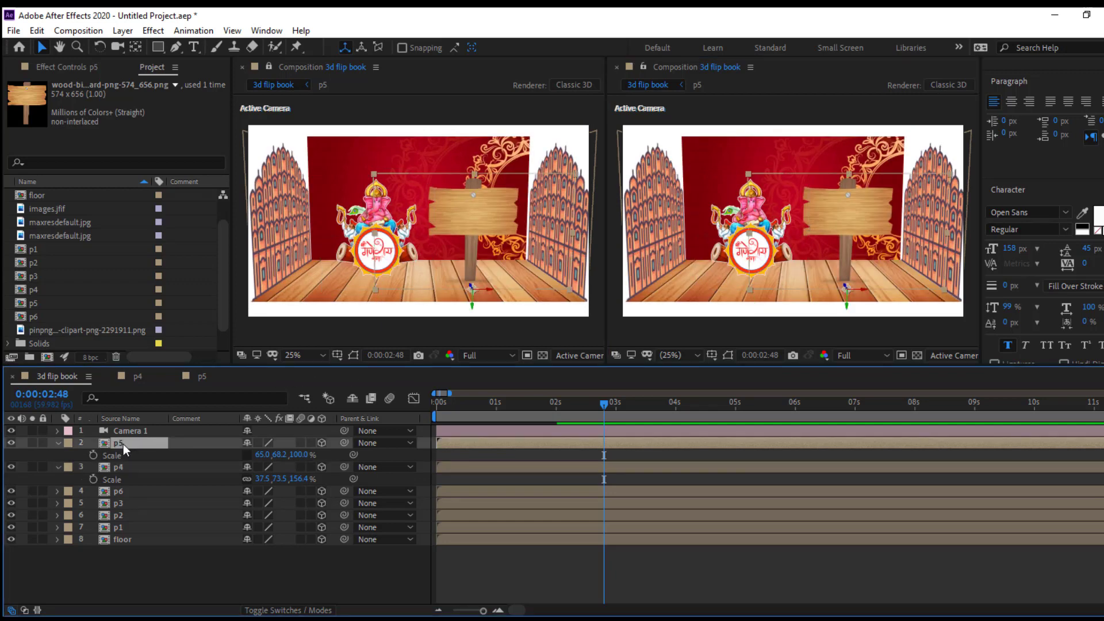
left_click(11, 442)
left_click(11, 443)
Inside p5, pre-compose the wood billboard layer and open the new 574 x 656 billboard comp.
double_click(123, 444)
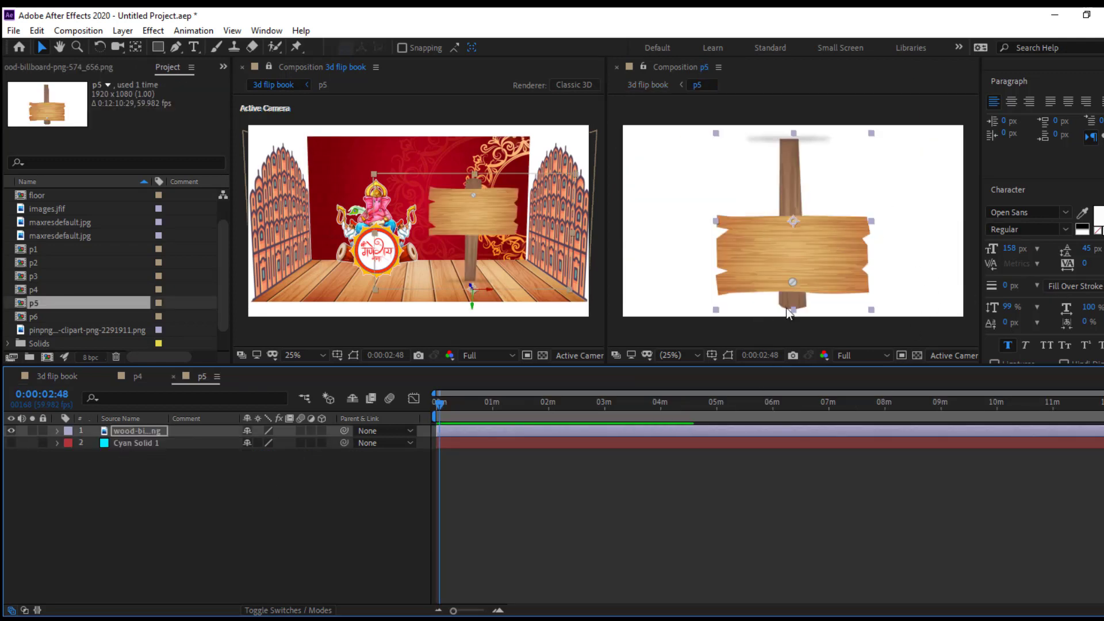
left_click(581, 471)
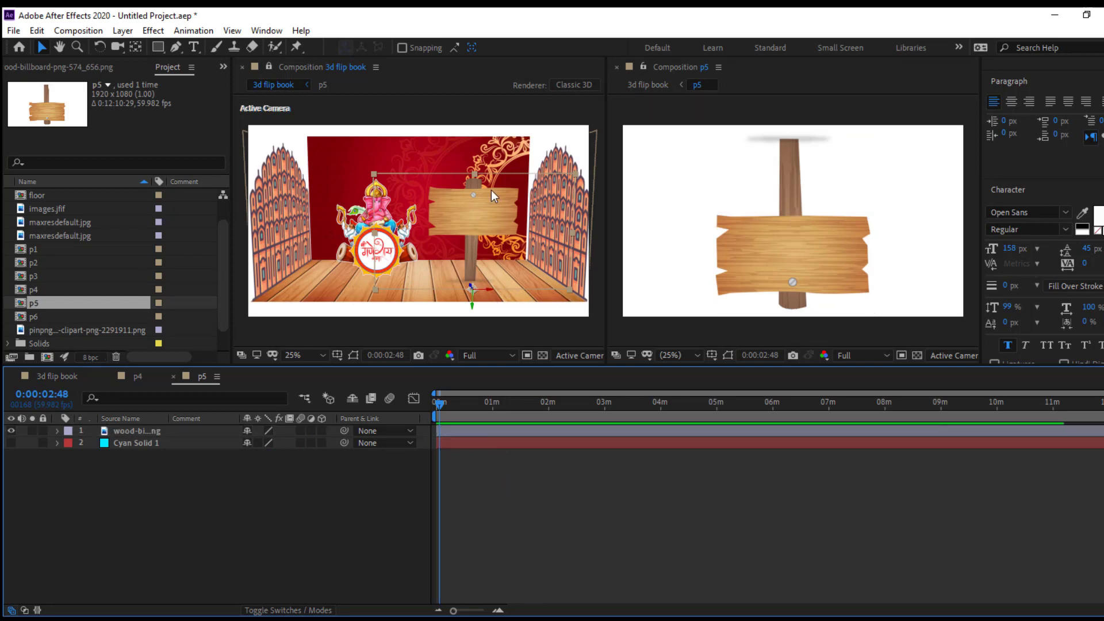
left_click(154, 436)
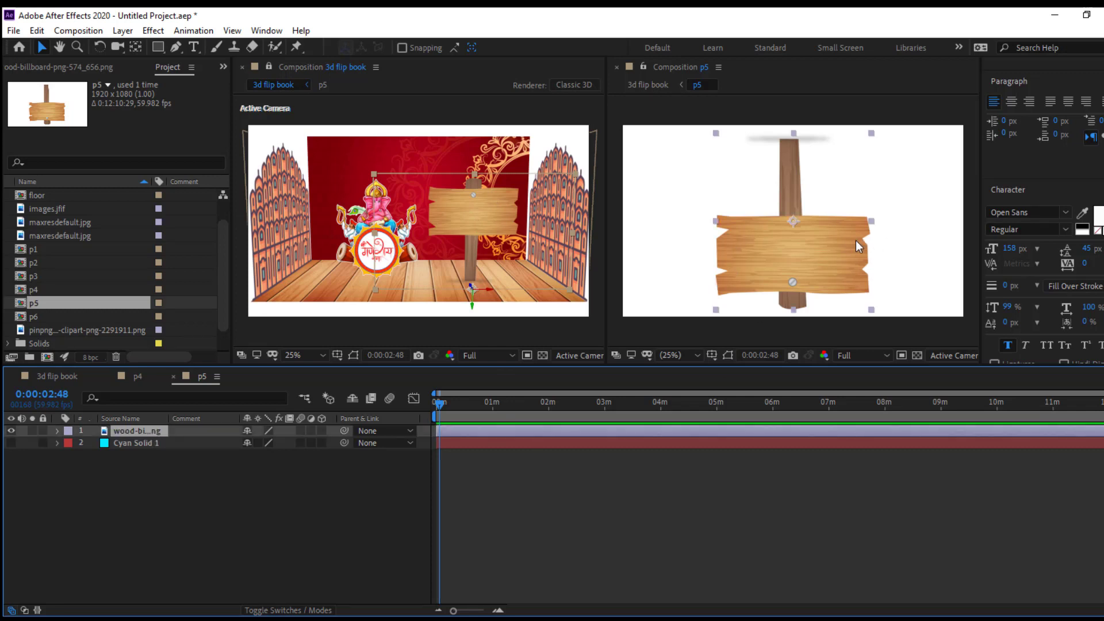
left_click(147, 455)
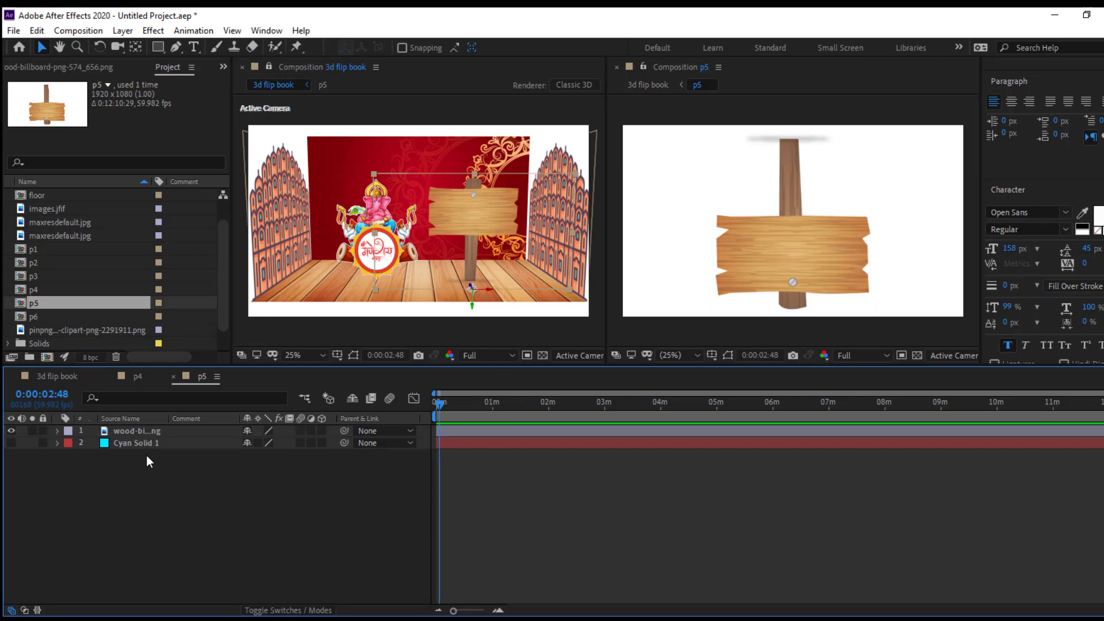
left_click(121, 434)
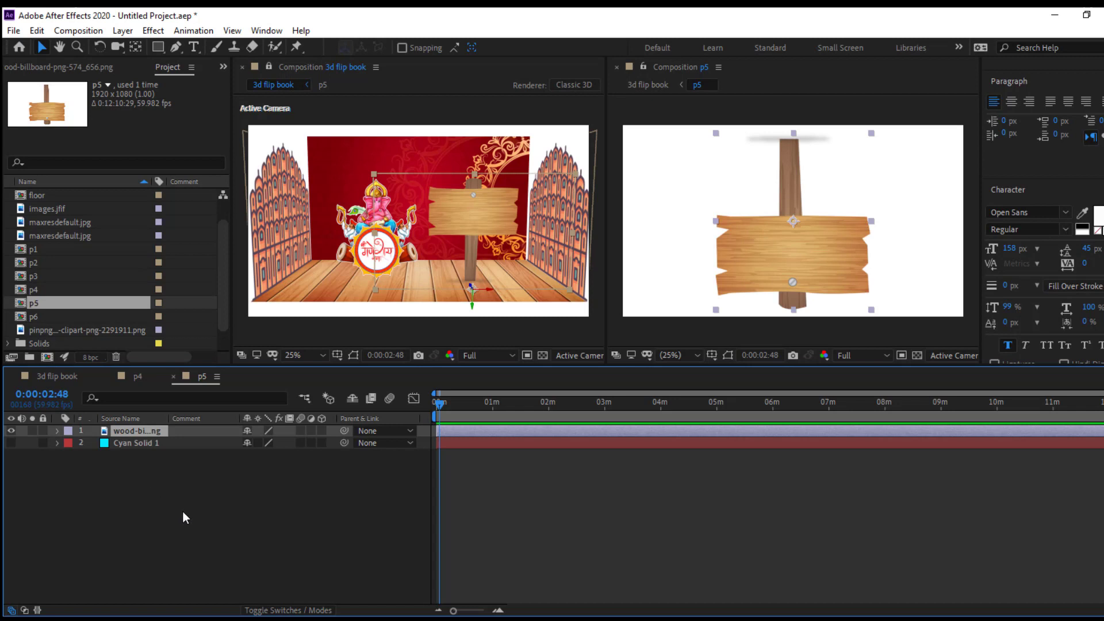
key("ctrl+shift+c")
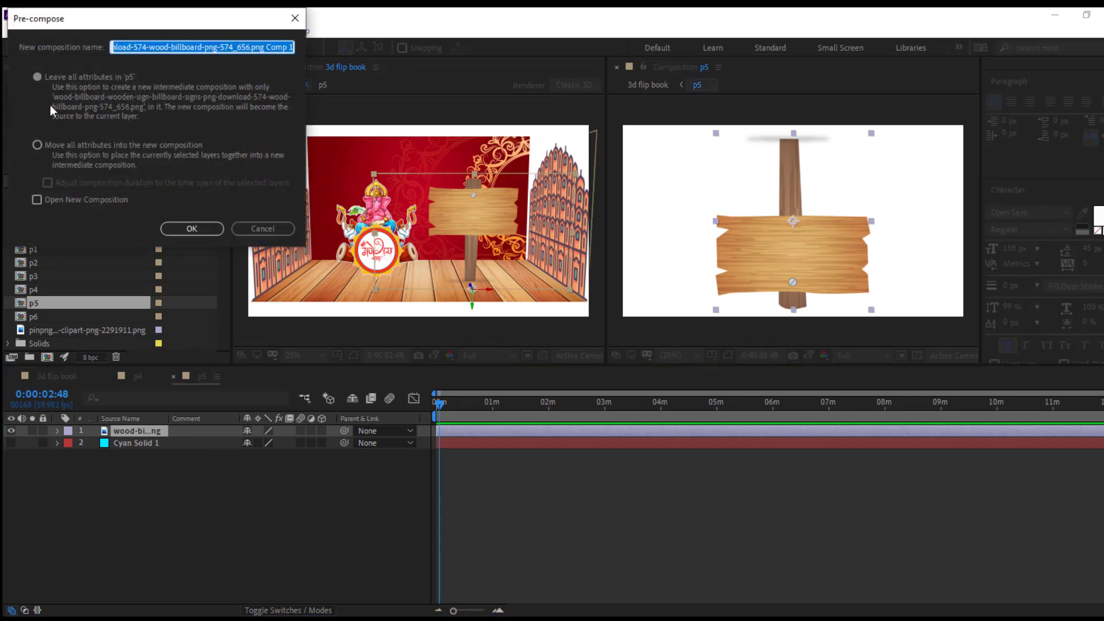
left_click(202, 229)
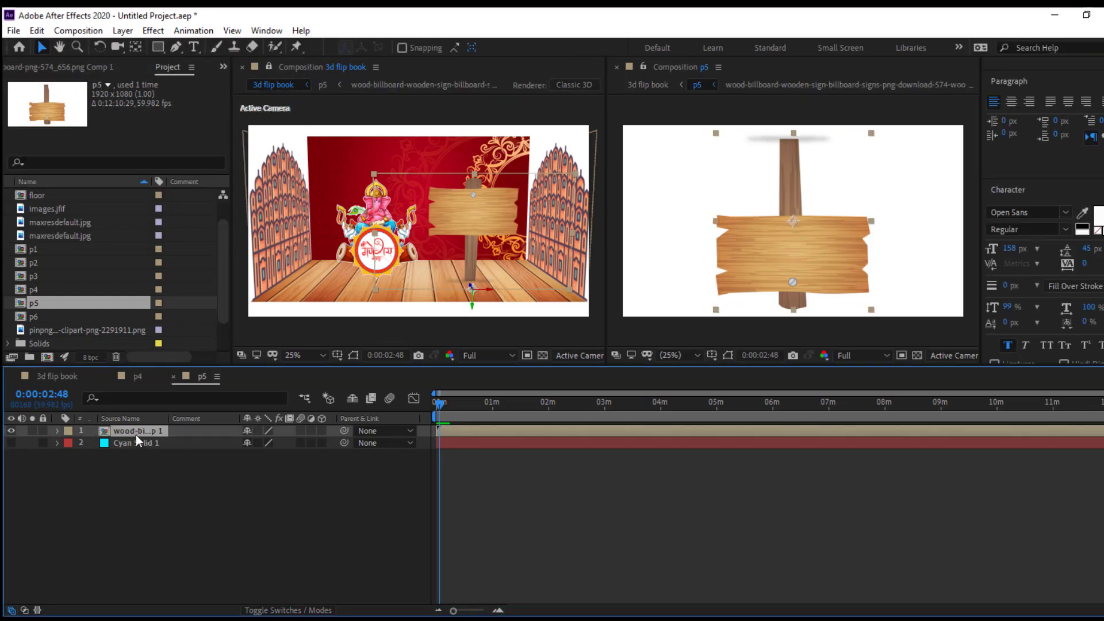
double_click(136, 435)
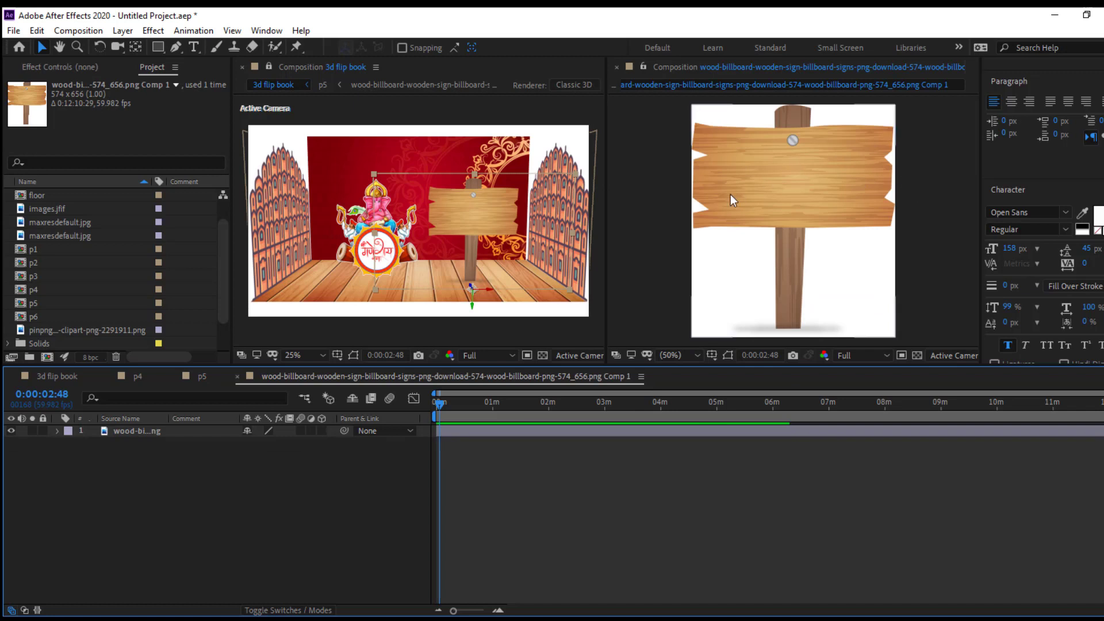
Create a text layer on the wooden sign reading 'SAMPLE TEXT' with '2' on a new line.
left_click(194, 47)
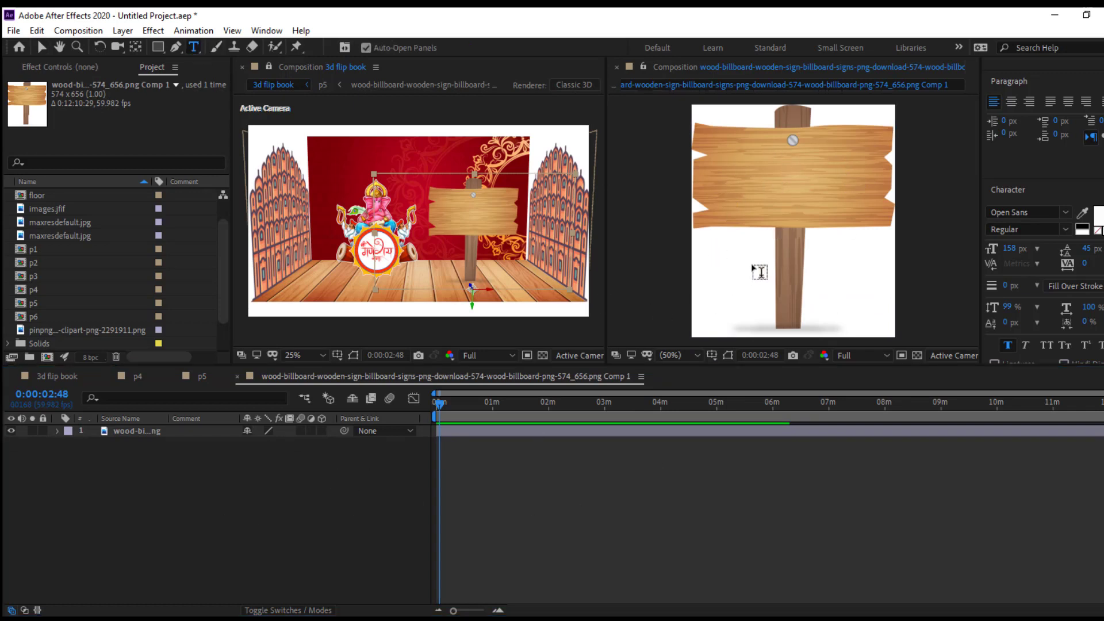
left_click(765, 179)
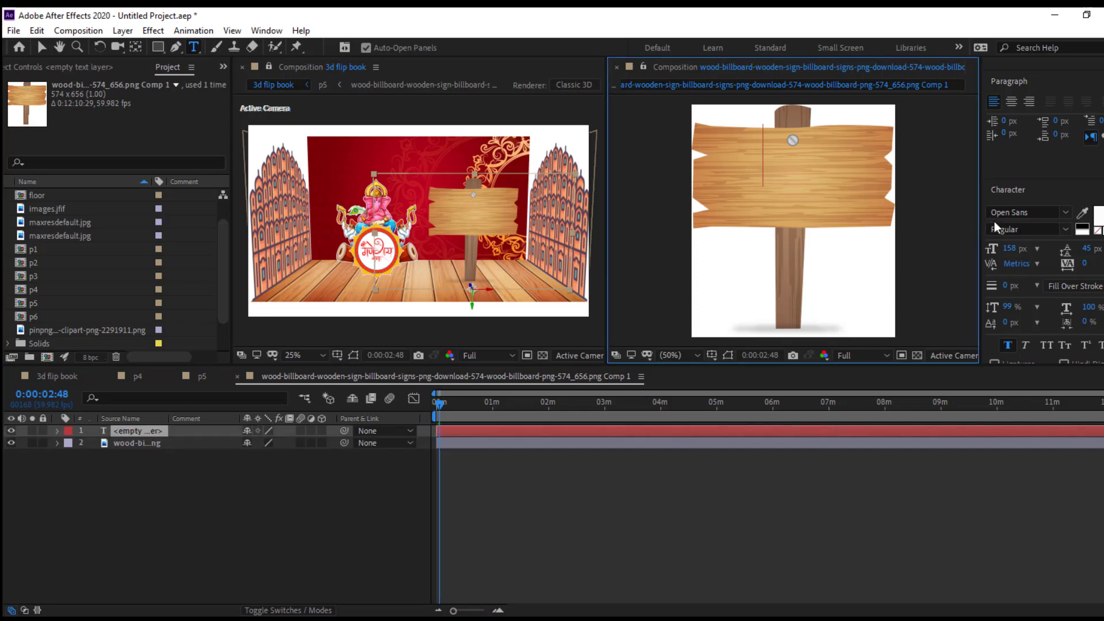
type("SAMPL")
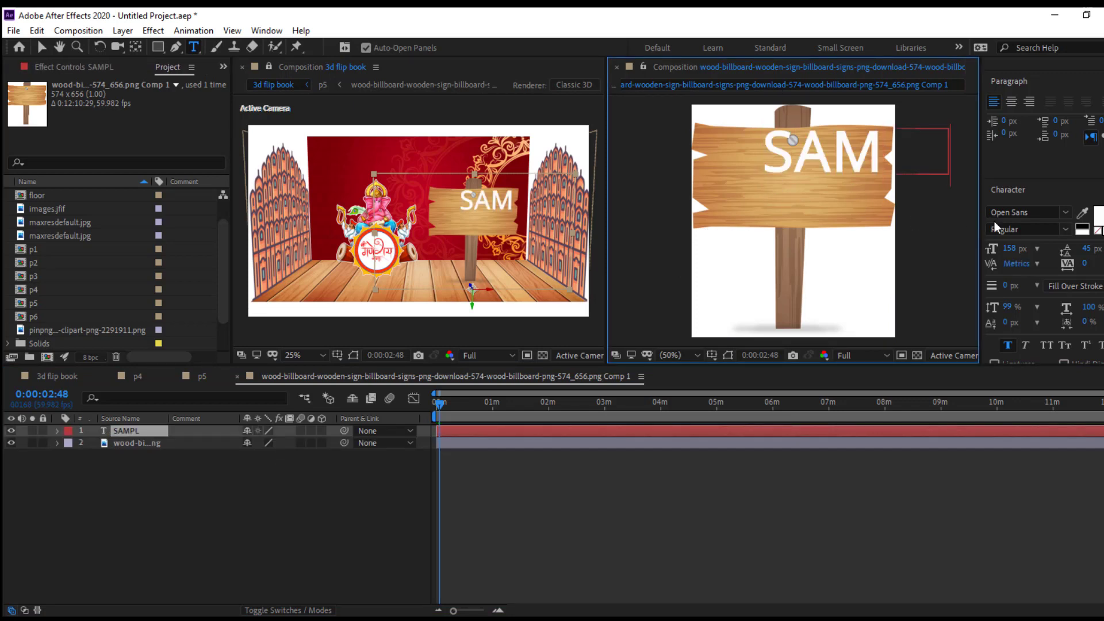
type("E T")
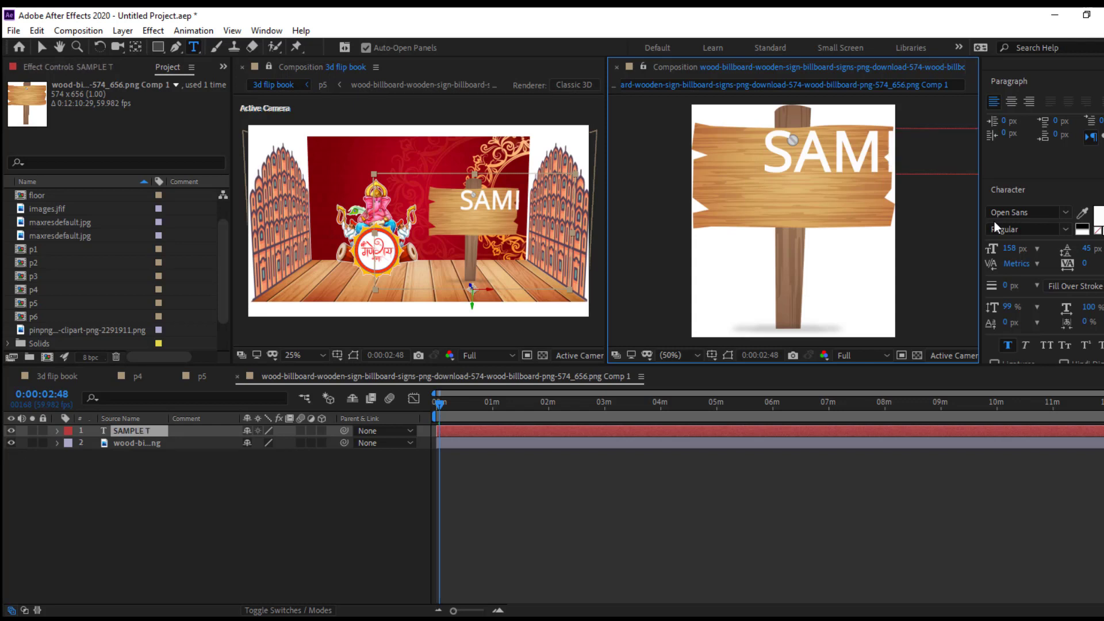
type("EXT")
key("Return")
type("2")
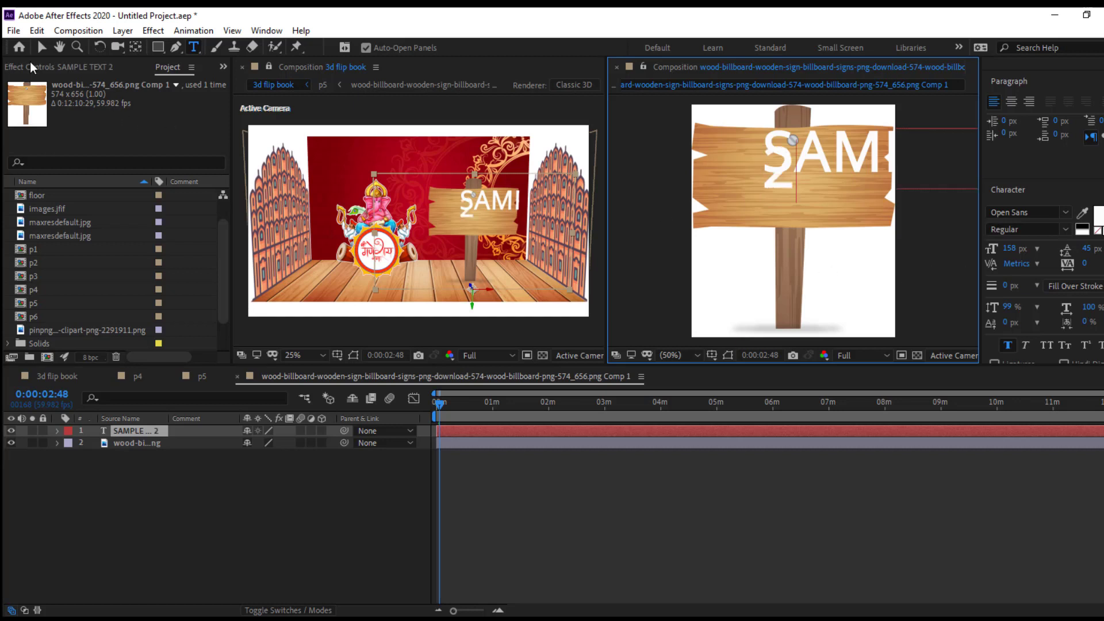
Turn off Faux Bold, set leading to Auto, centre-align, resize the font, and center it on the sign.
left_click(41, 47)
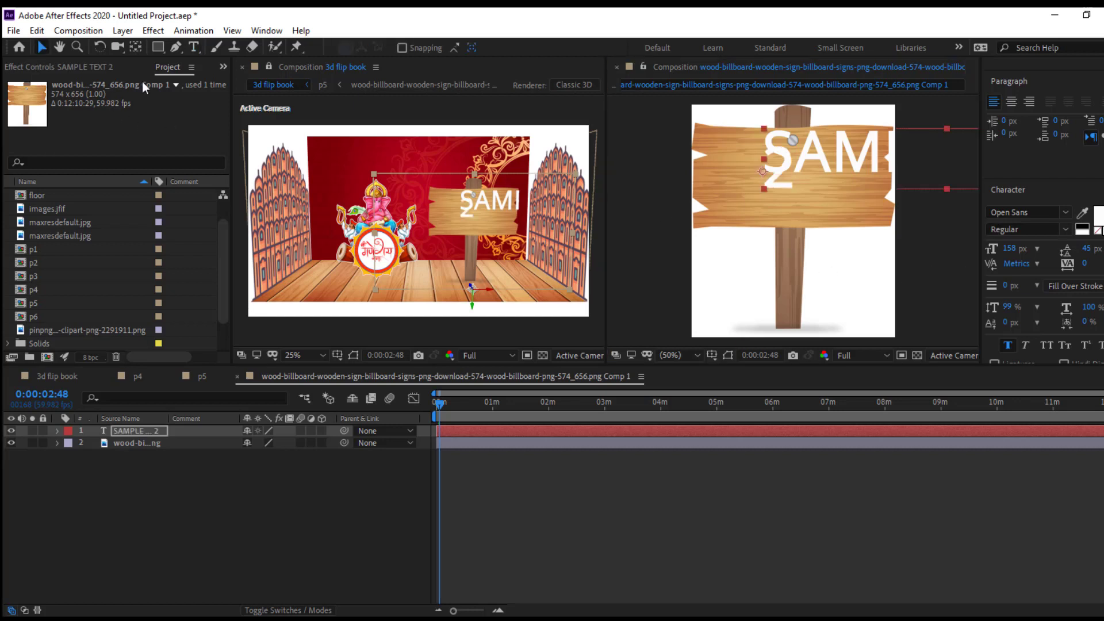
left_click(1011, 345)
left_click(1091, 248)
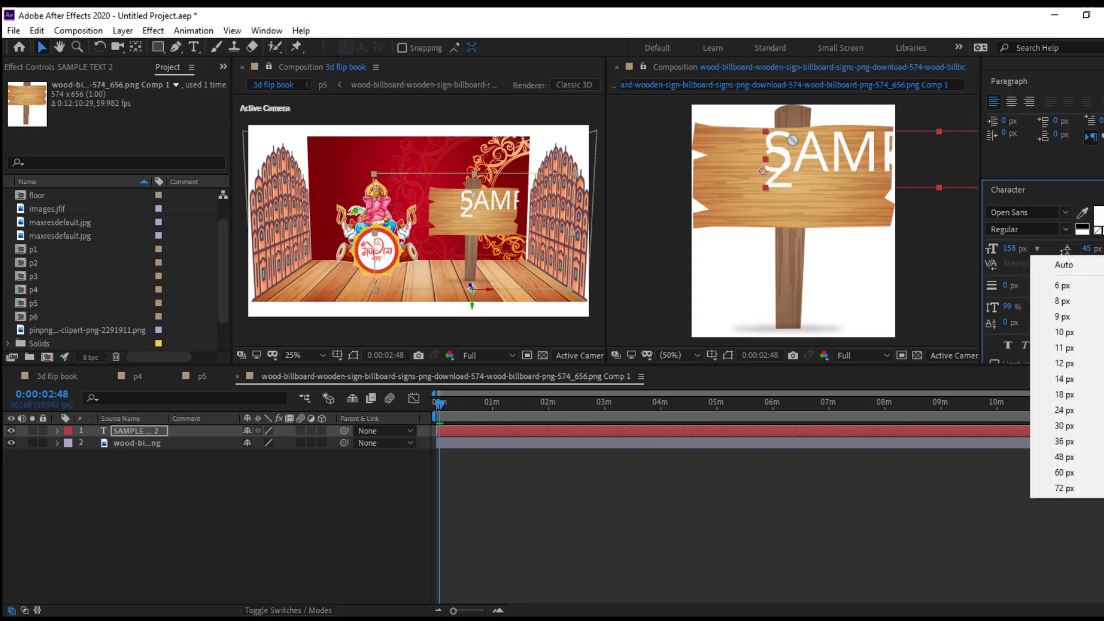
left_click(1052, 262)
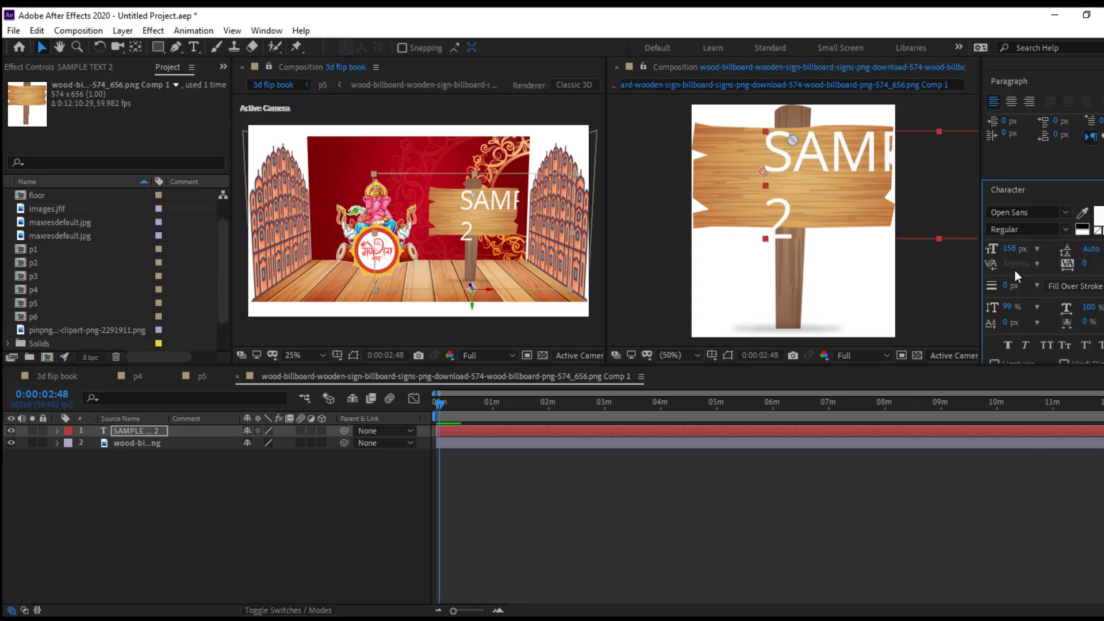
left_click(1011, 101)
left_click_drag(1008, 248, 952, 246)
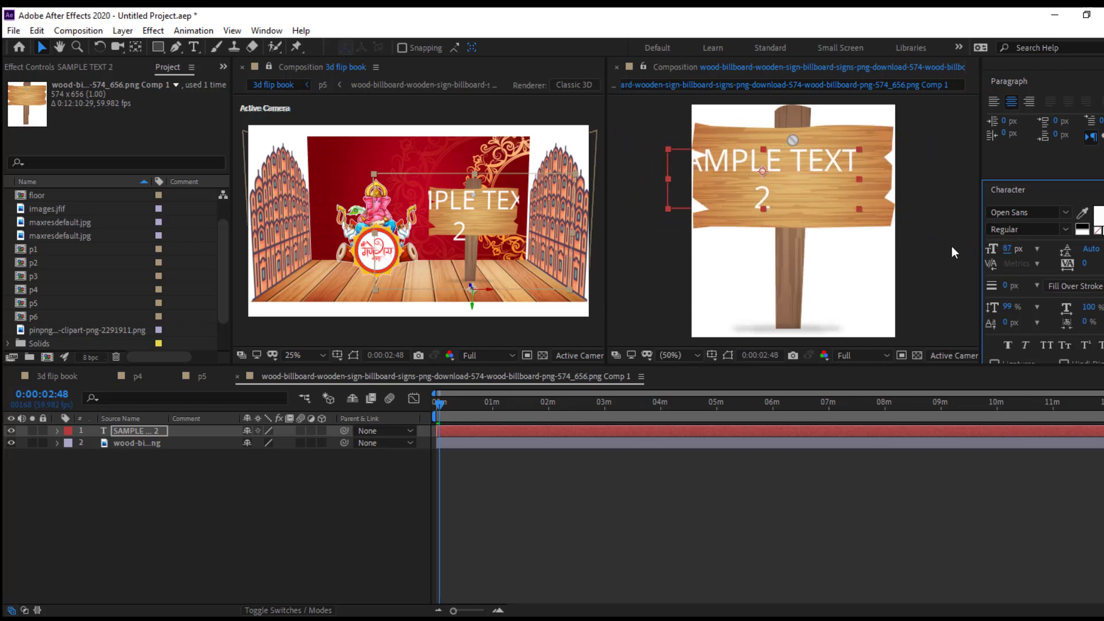
left_click_drag(826, 174, 847, 167)
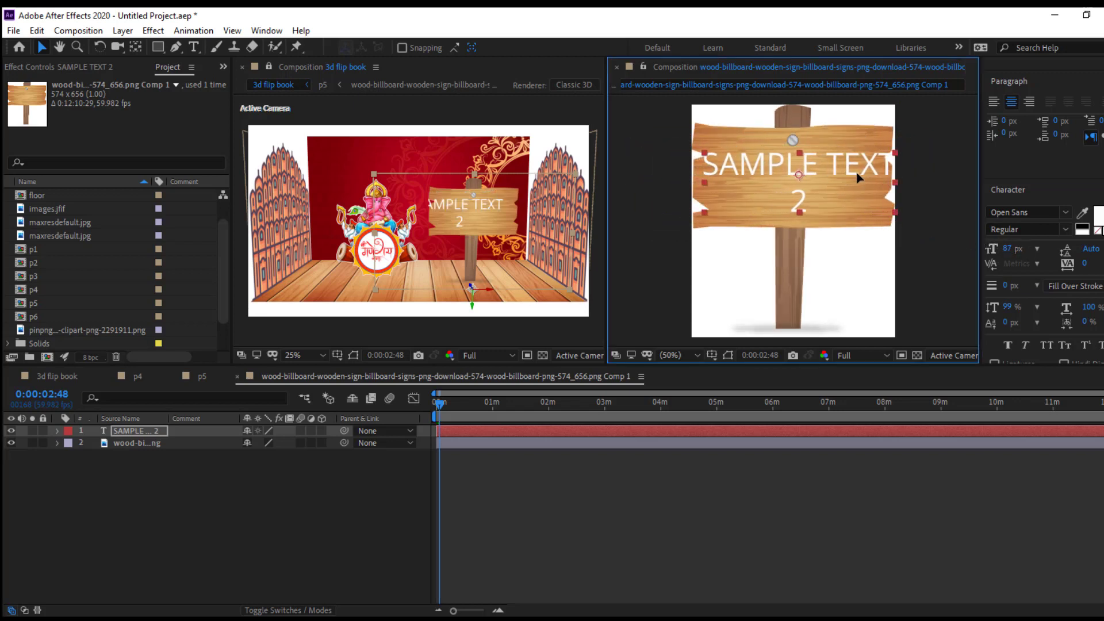
Rearrange the text into two lines: 'SAMPLE' and 'TEXT 2'.
double_click(840, 164)
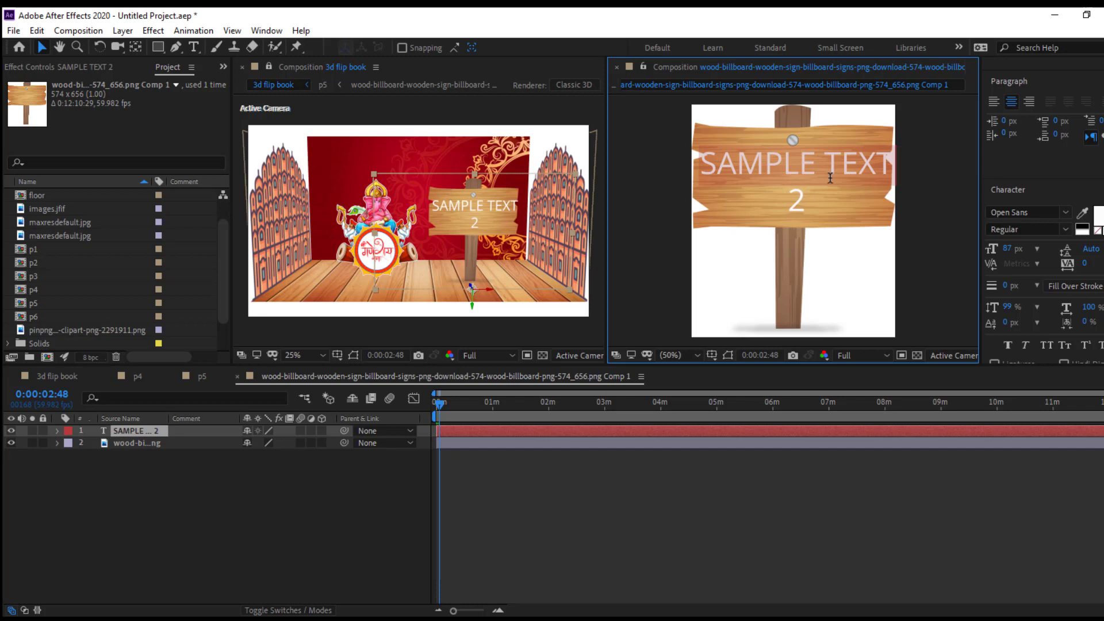
left_click(828, 164)
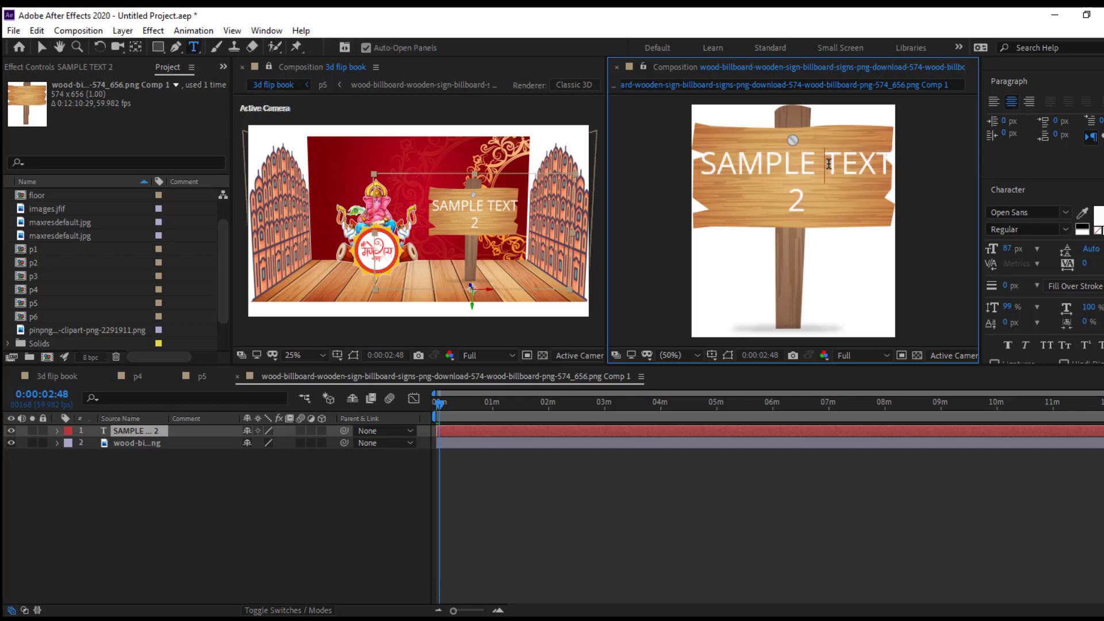
key("BackSpace")
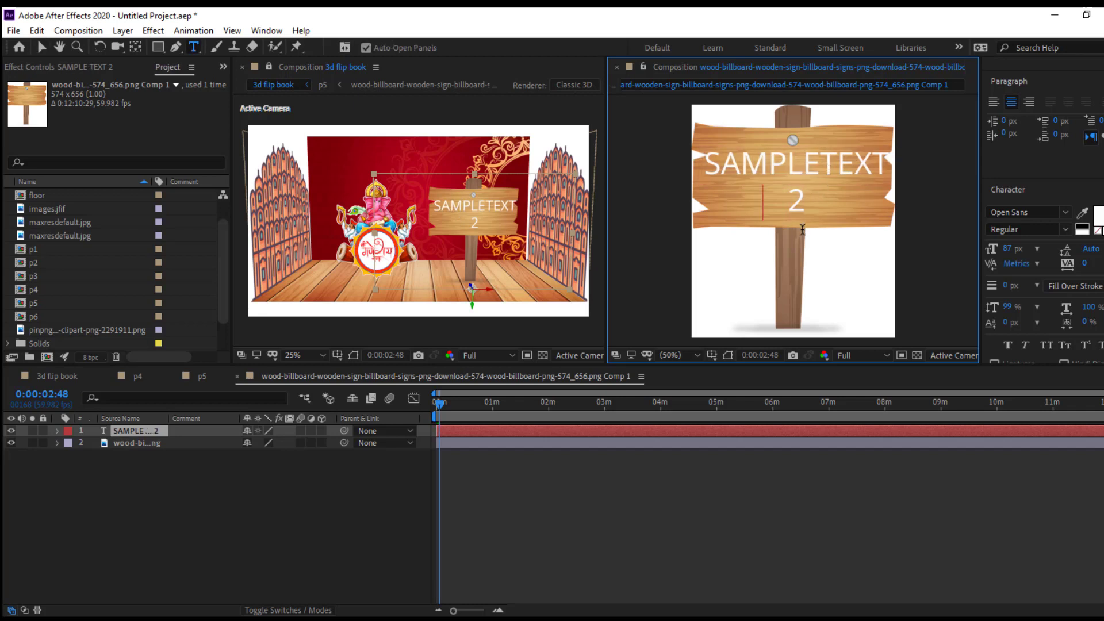
key("Return")
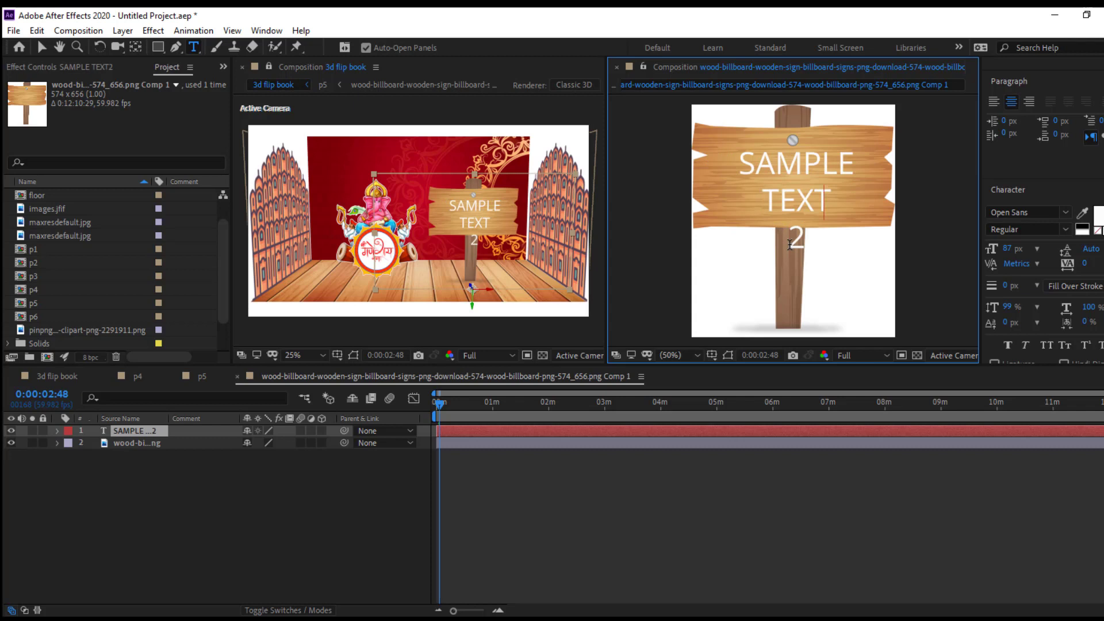
key("BackSpace")
left_click(166, 469)
Apply Faux Bold to the SAMPLE TEXT 2 layer and nudge it slightly up-left on the sign.
left_click(131, 431)
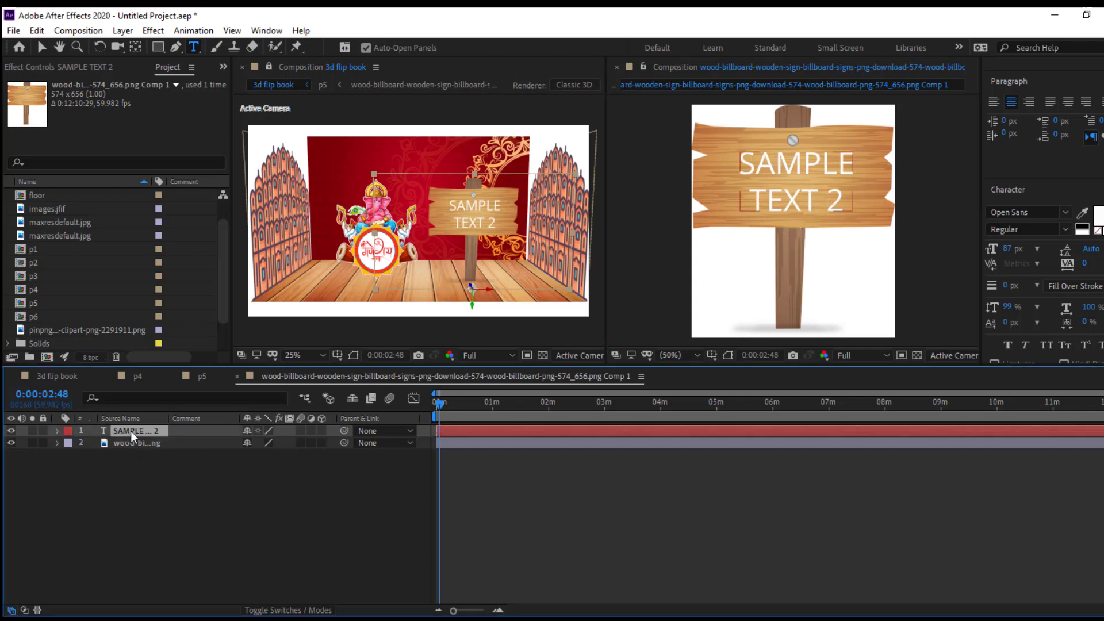
left_click(1005, 344)
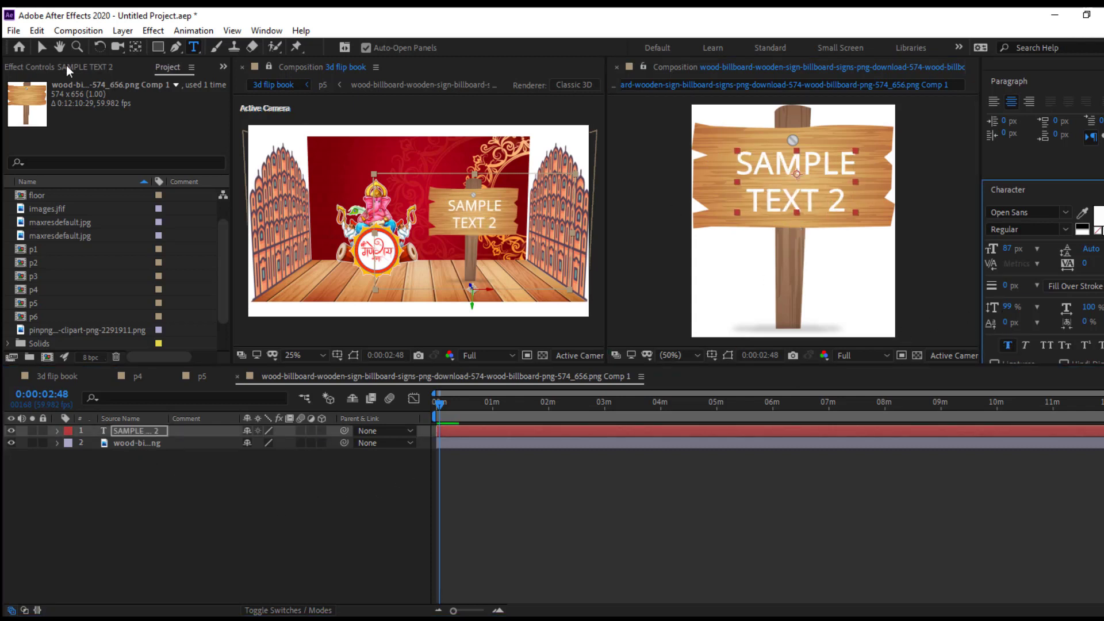
key("v")
left_click_drag(811, 170, 809, 166)
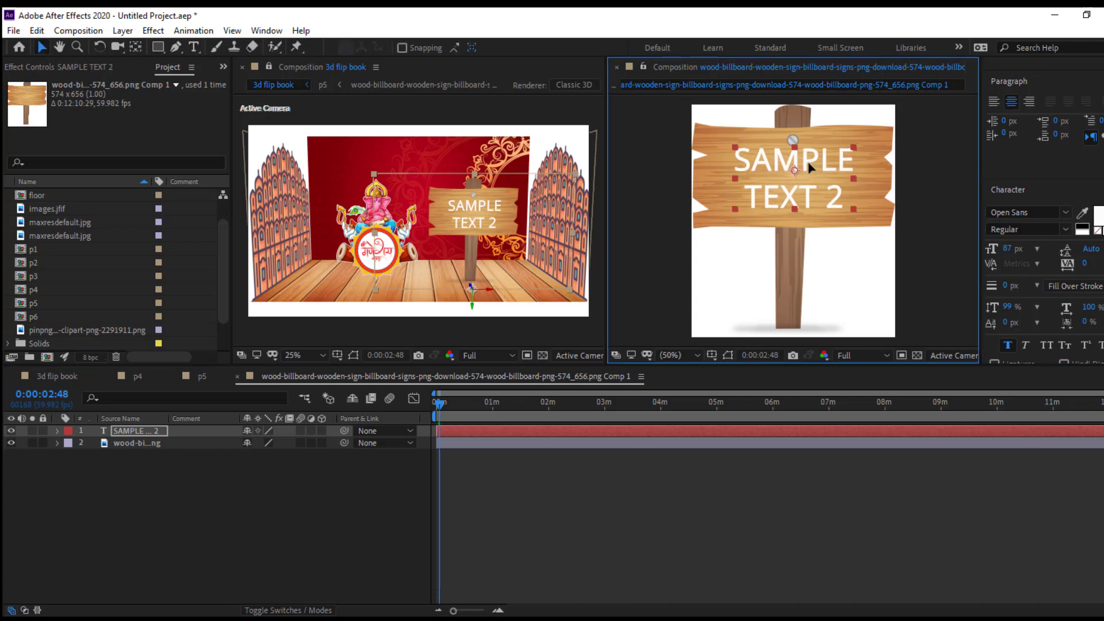
left_click(395, 472)
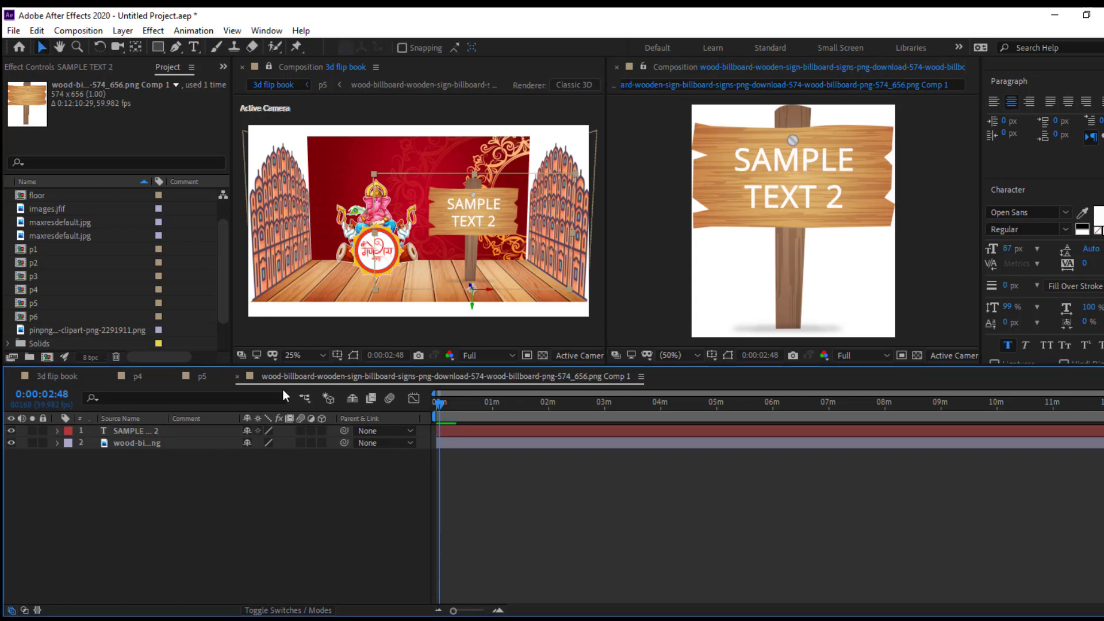
Close the billboard, p5 and p4 timelines, leaving only the 3d flip book composition.
left_click(239, 377)
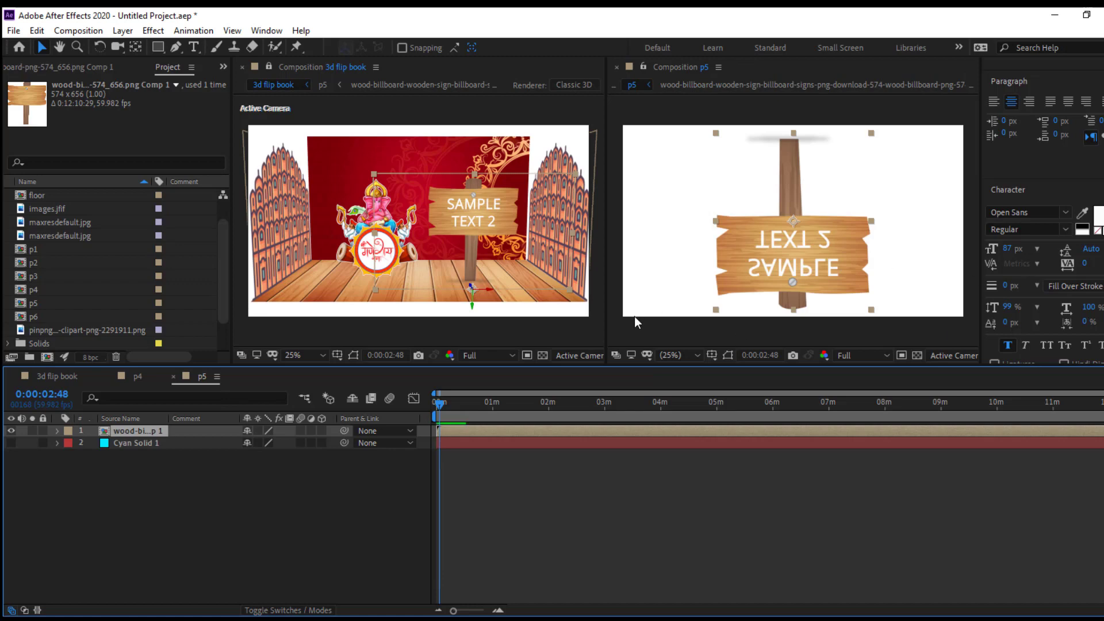
left_click(173, 377)
left_click(109, 376)
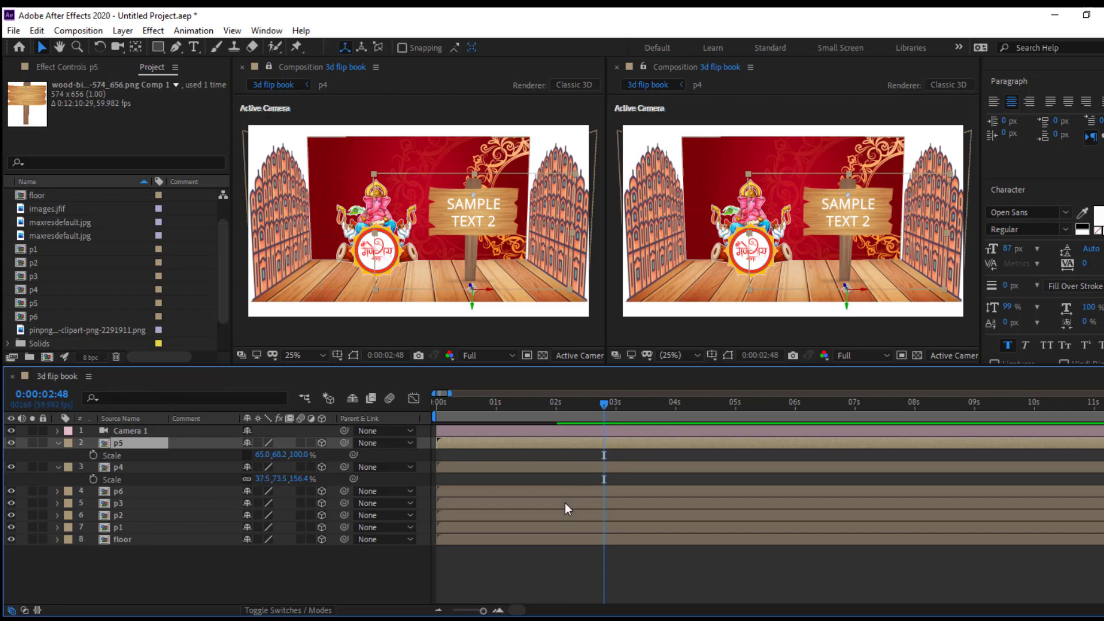
left_click(507, 575)
Preview the flip book animation from the start, scrubbing to about 3 seconds, and check the viewer resolution.
left_click_drag(549, 405, 409, 418)
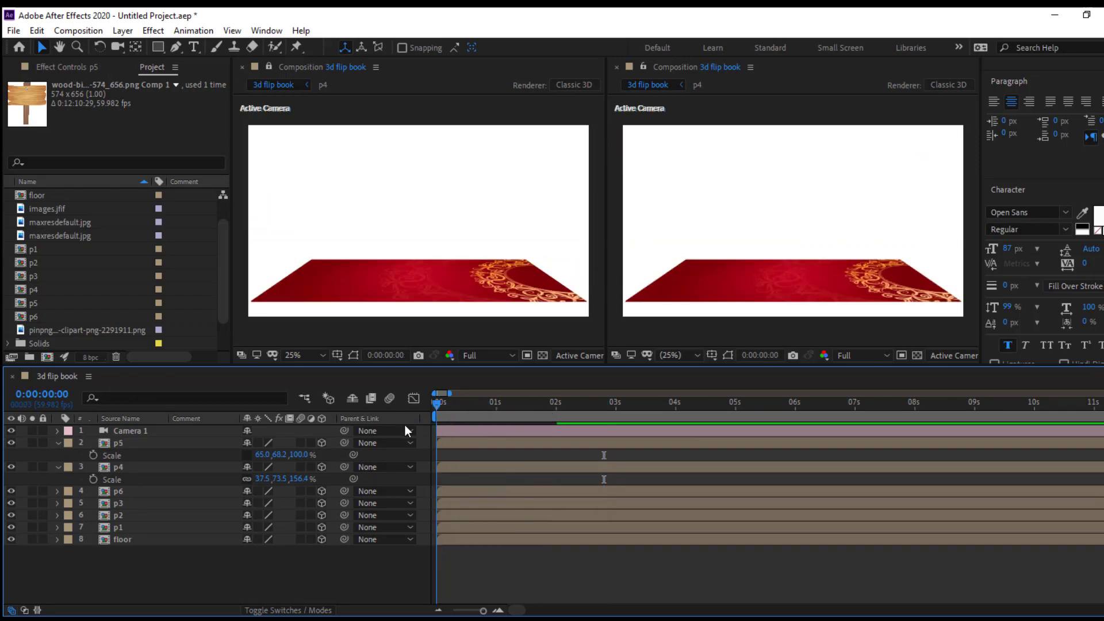
key("space")
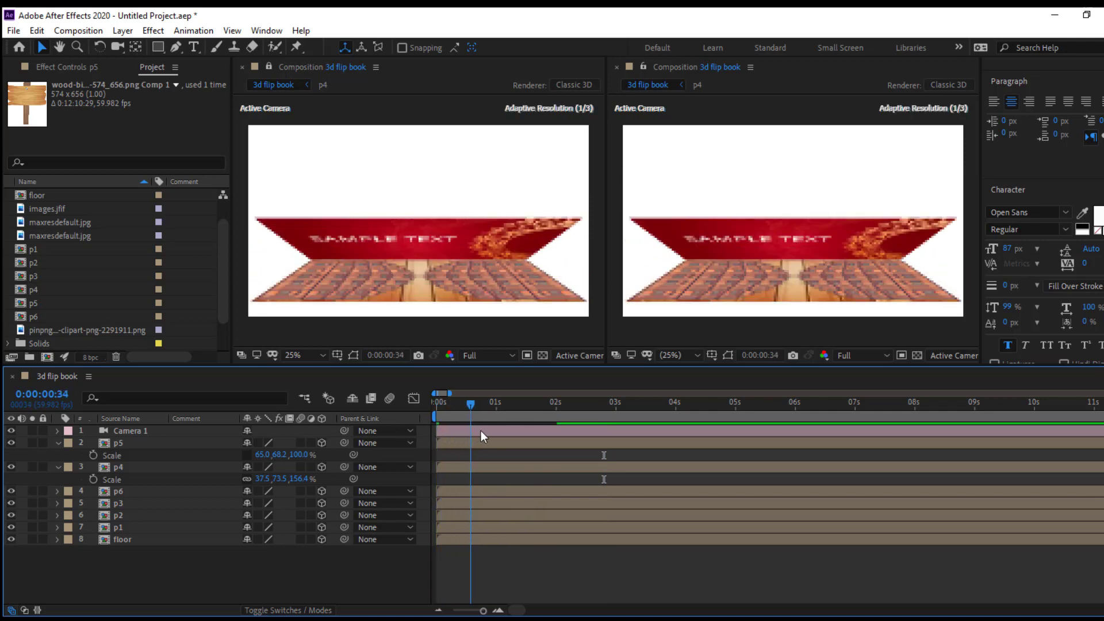
key("space")
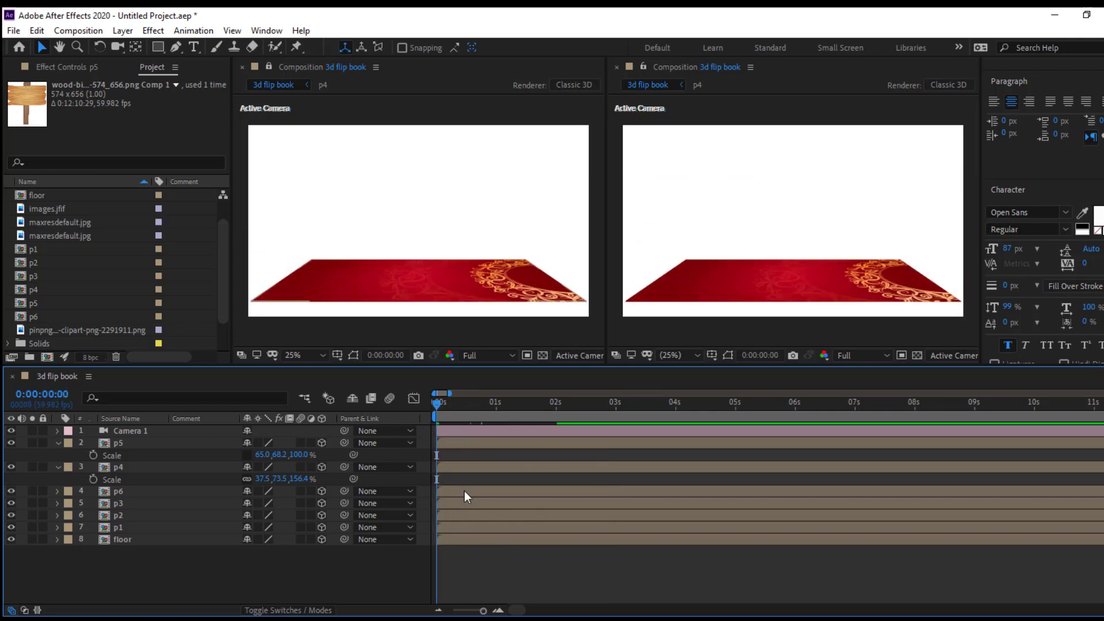
key("space")
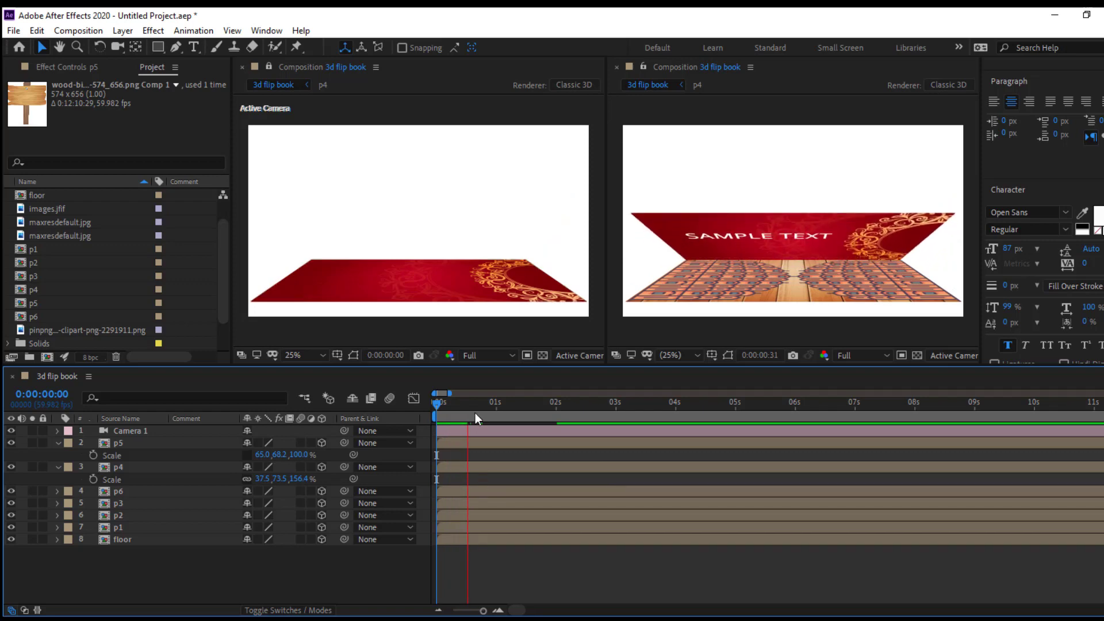
left_click_drag(475, 413, 627, 416)
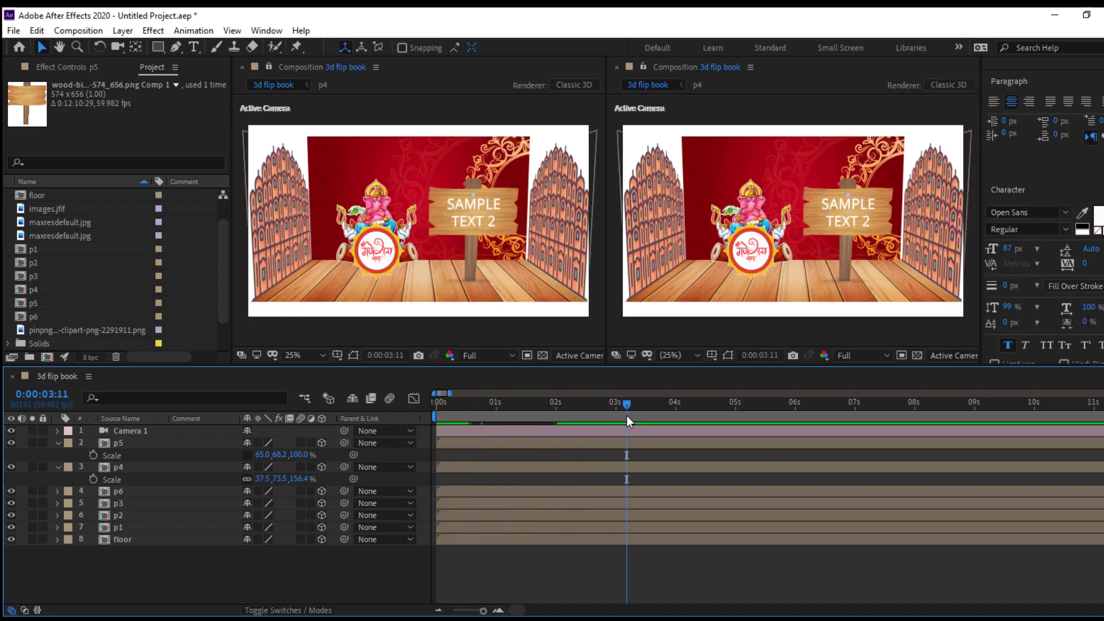
left_click(436, 409)
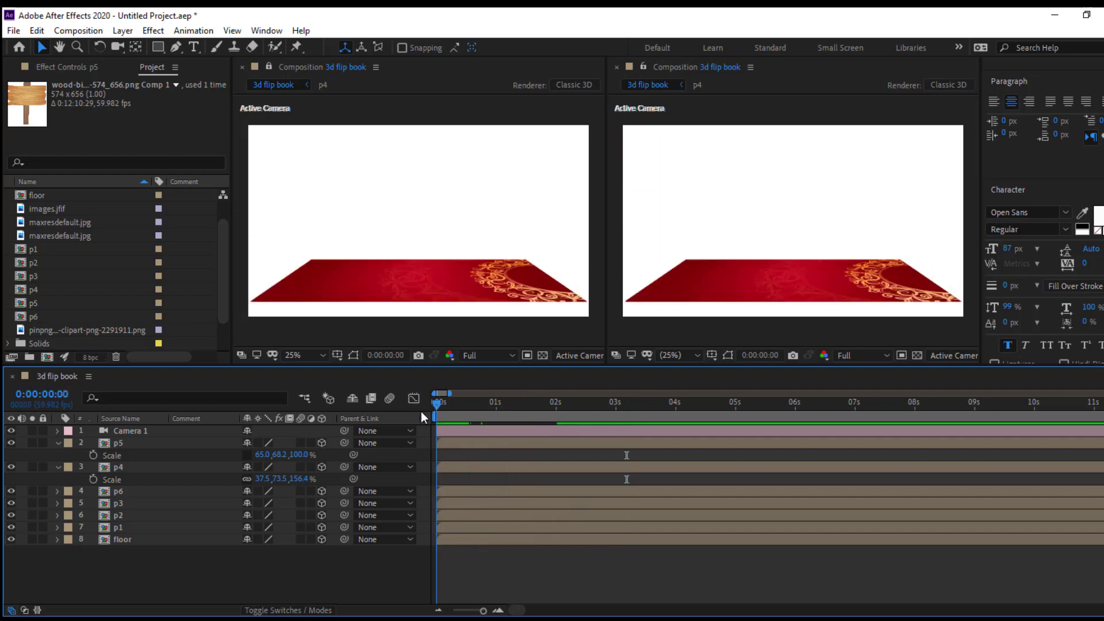
key("space")
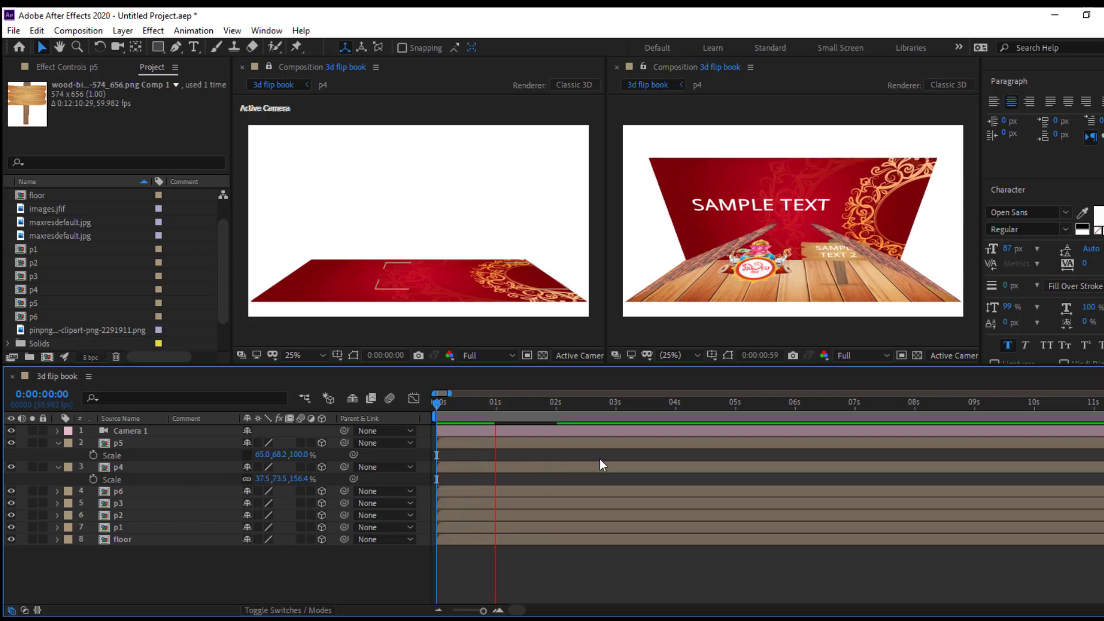
key("space")
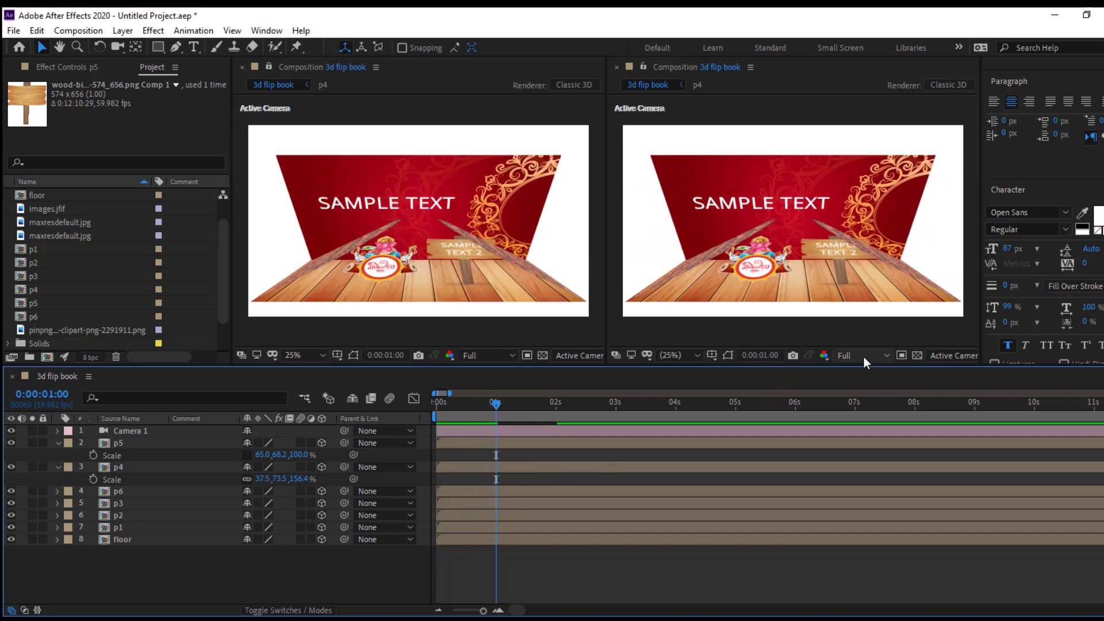
left_click(864, 357)
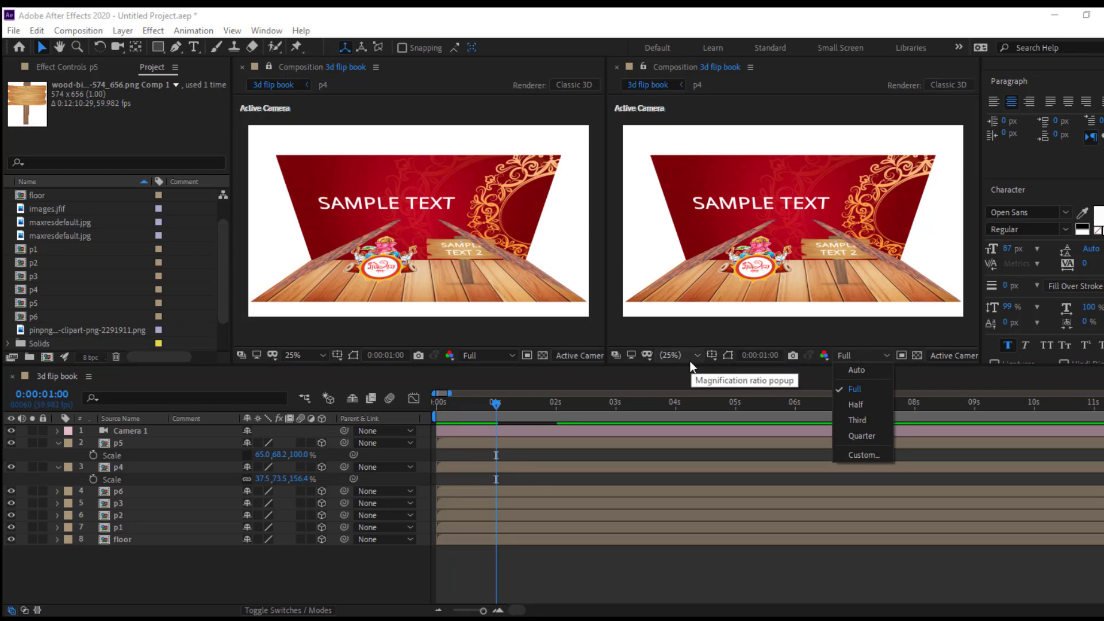
left_click(618, 67)
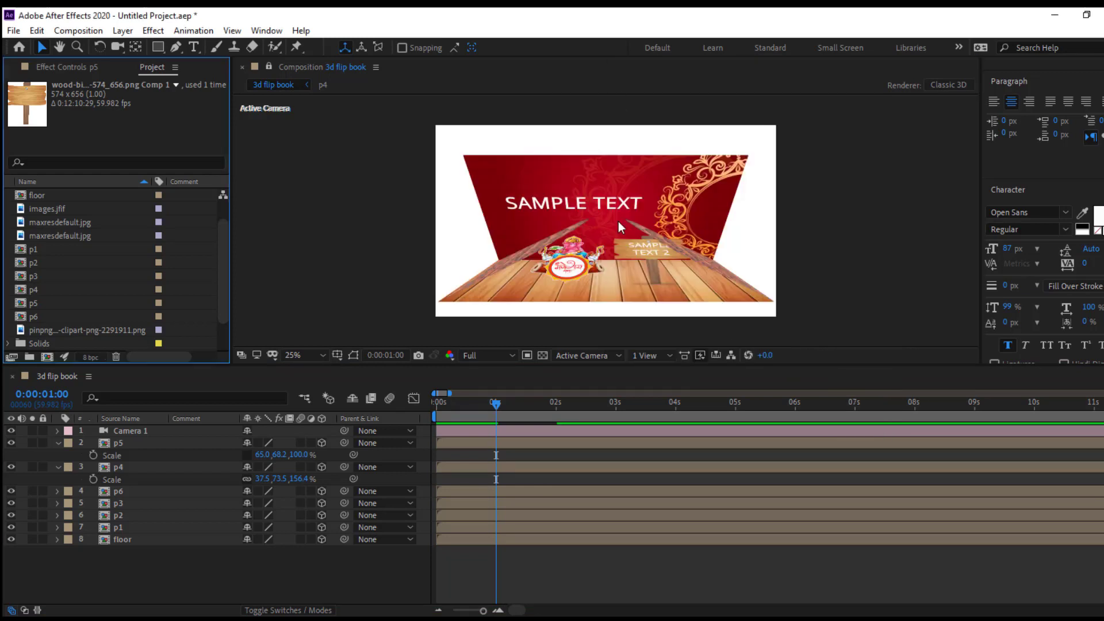
key("Home")
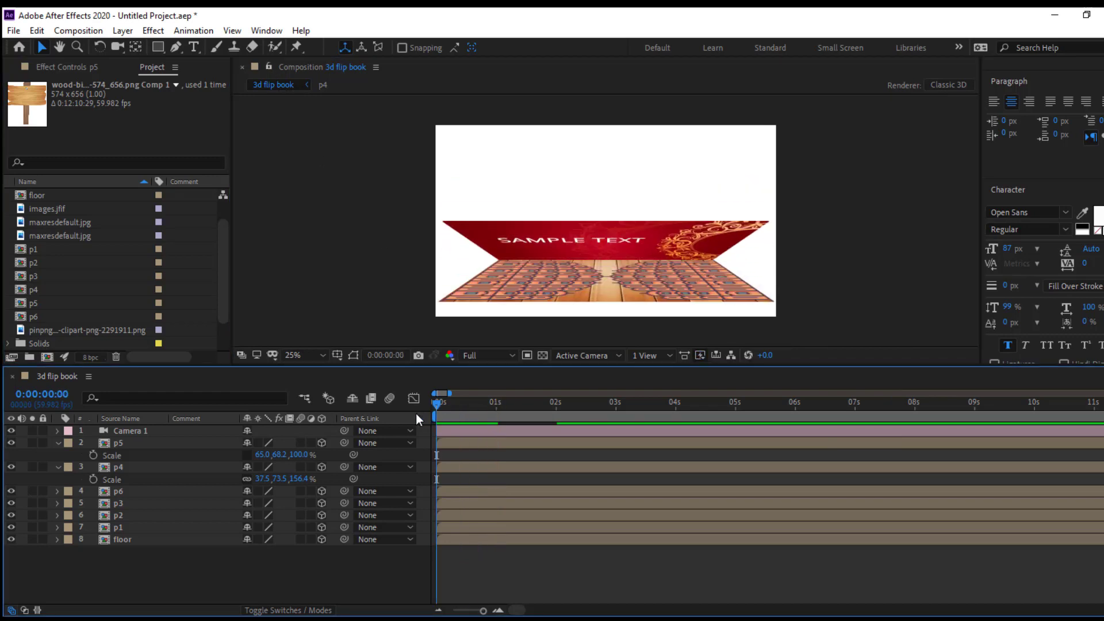
key("space")
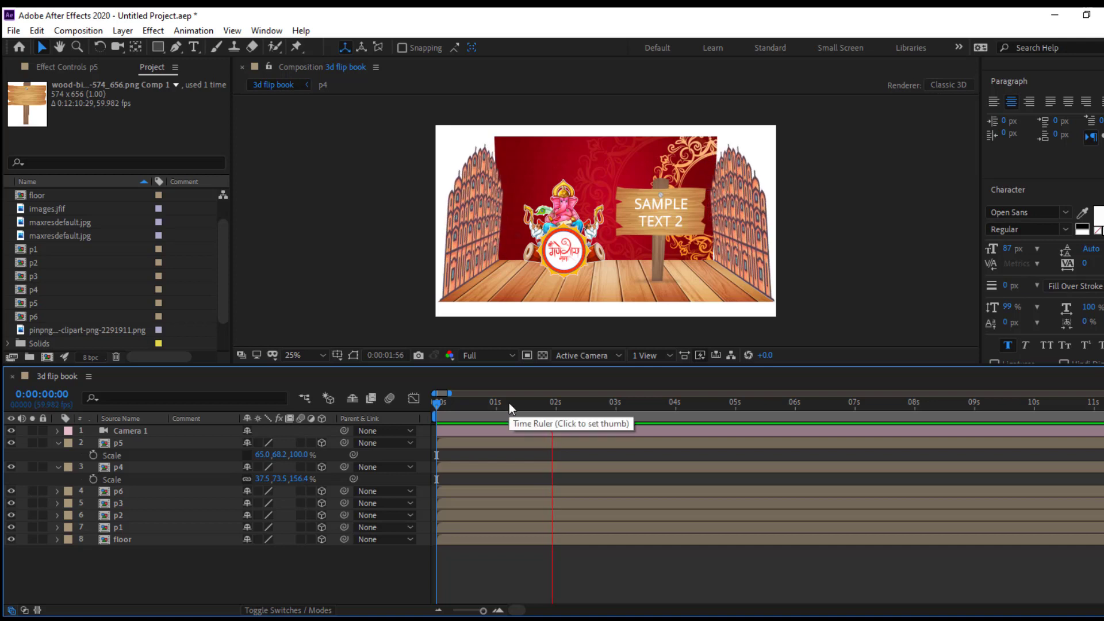
key("space")
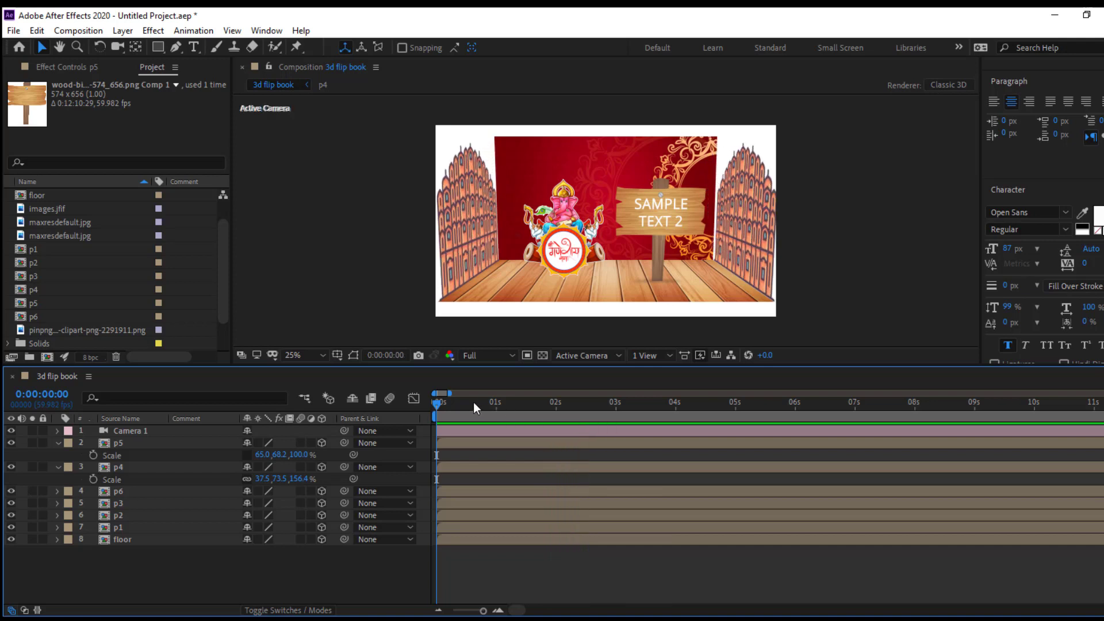
key("space")
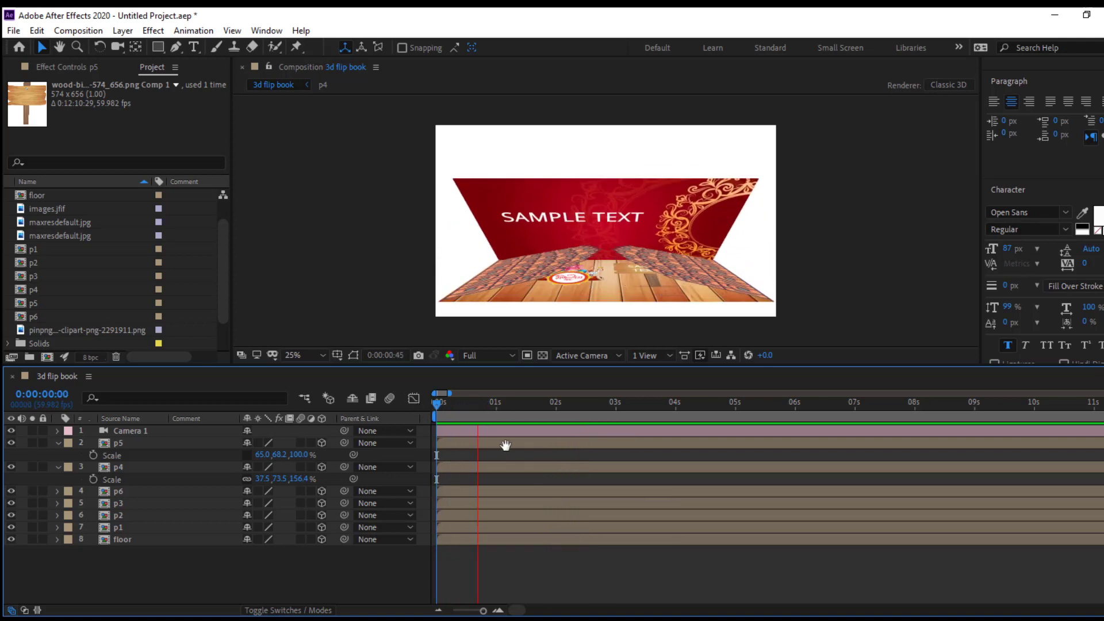
key("space")
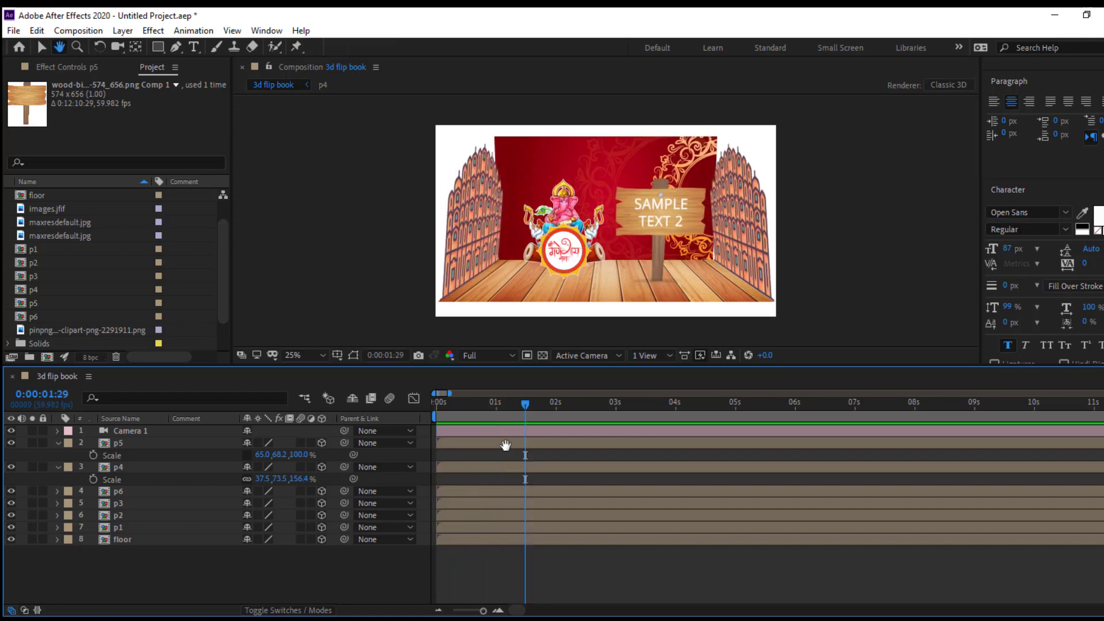
left_click_drag(439, 403, 530, 411)
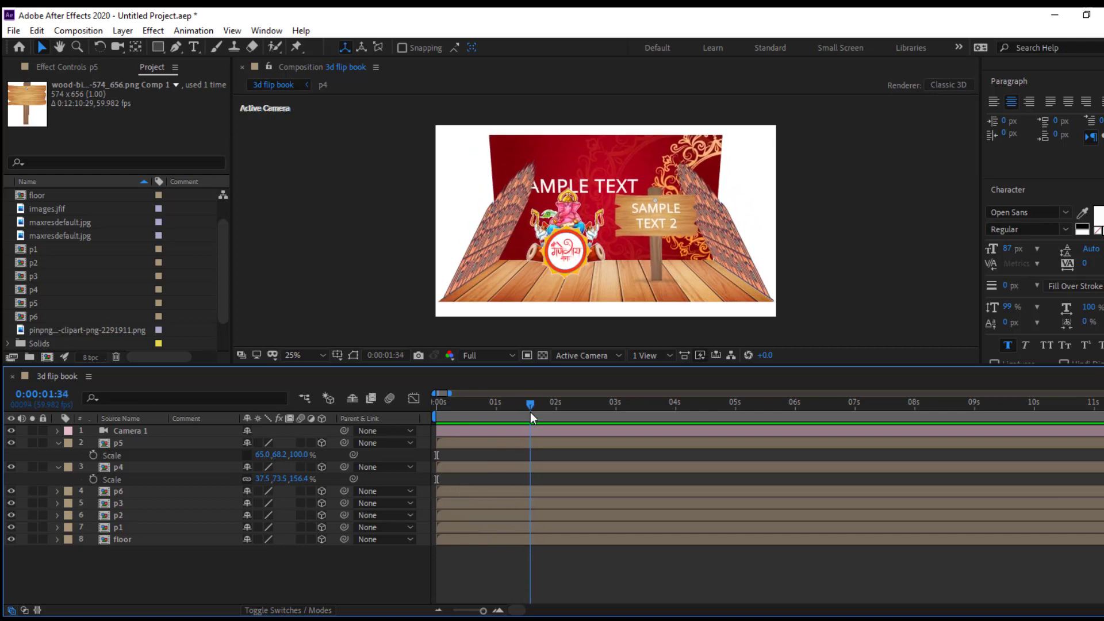
Trim layer p6 so its out point is at 0:00:01:35.
left_click(119, 493)
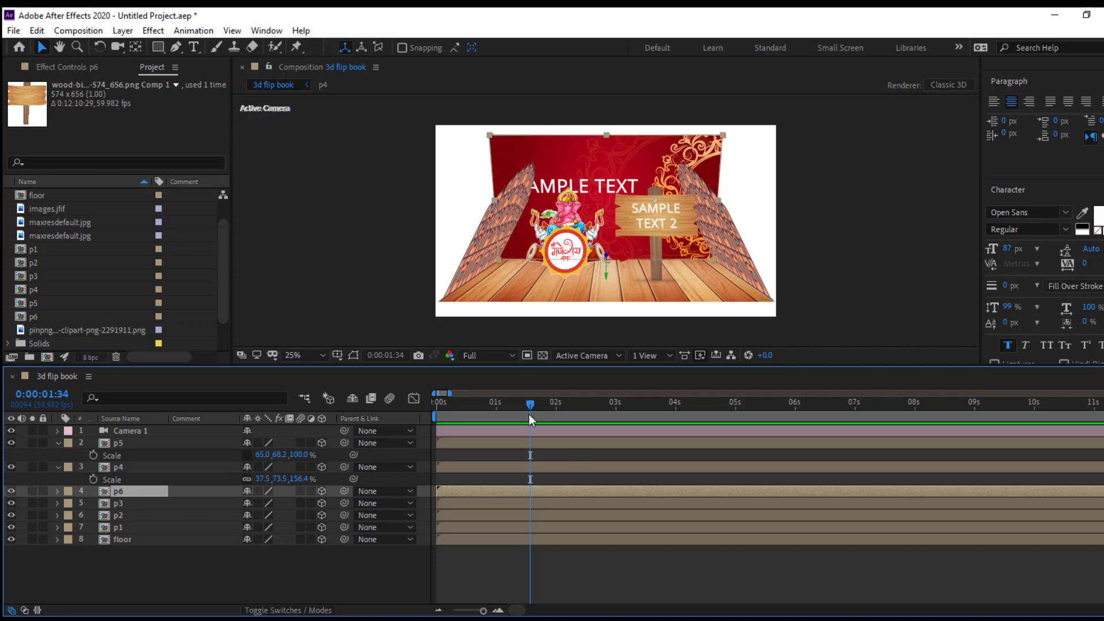
left_click_drag(533, 409, 531, 406)
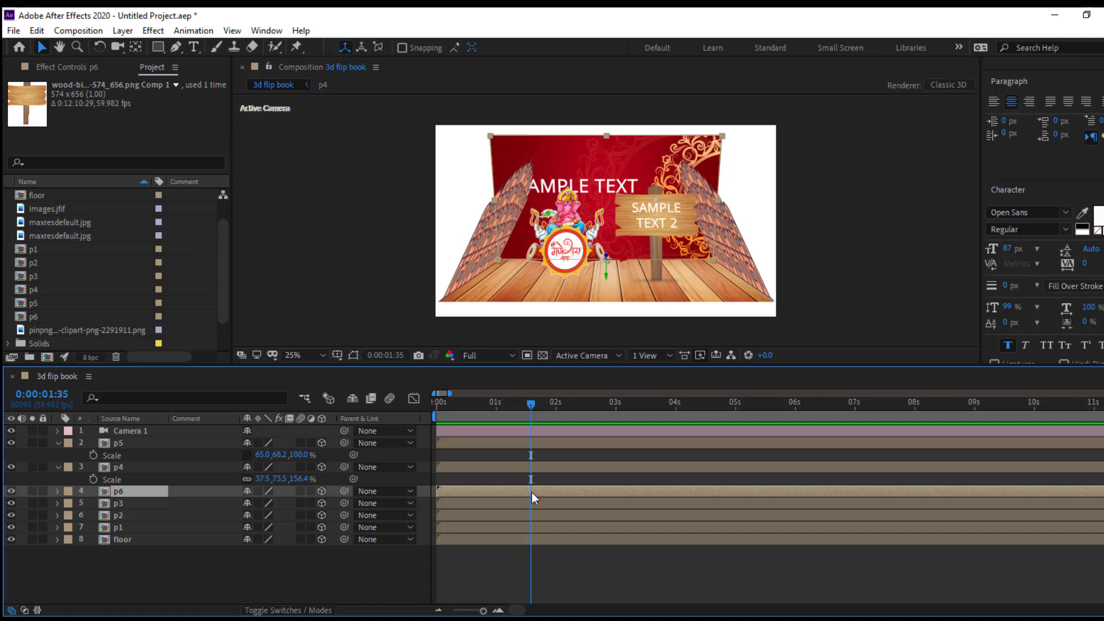
key("alt+bracketright")
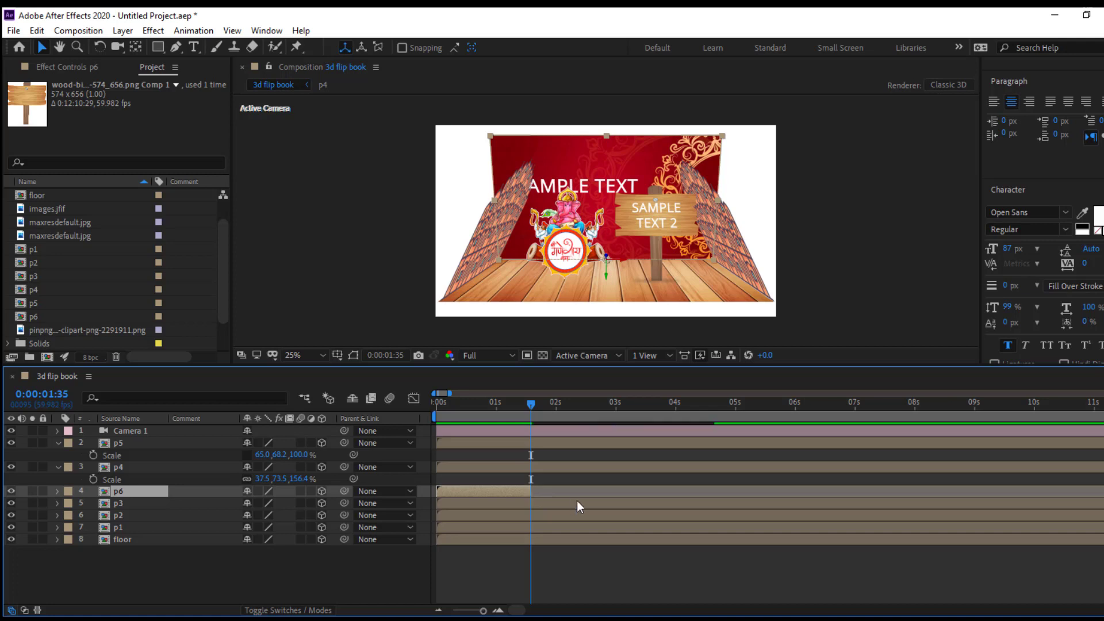
Preview the flip book unfolding from the first frame to the SAMPLE TEXT 2 billboard scene.
key("space")
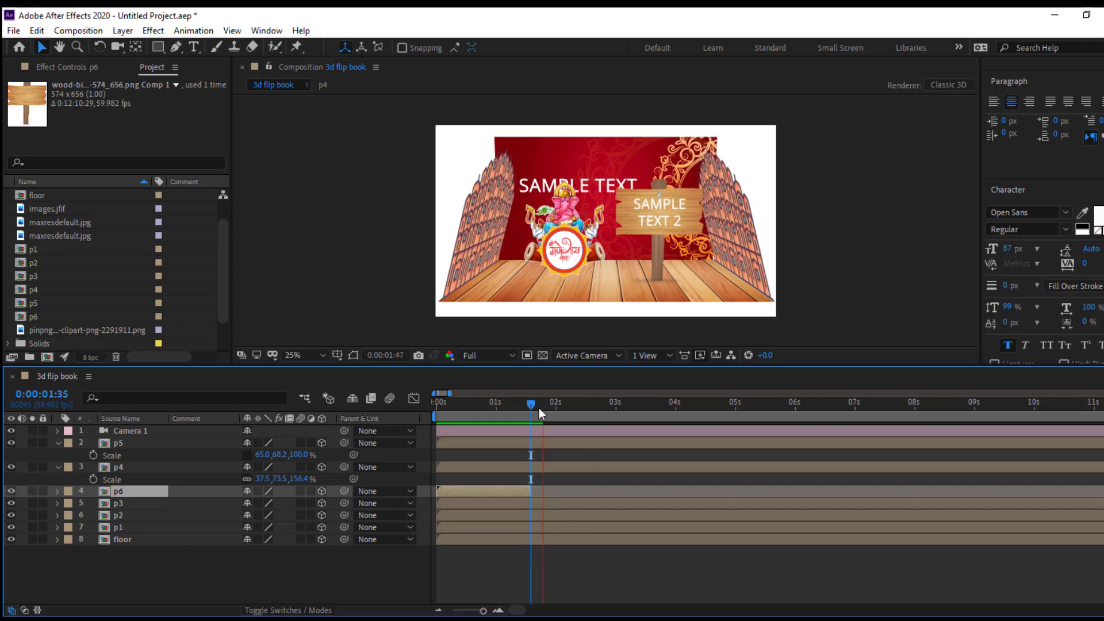
left_click_drag(530, 404, 429, 426)
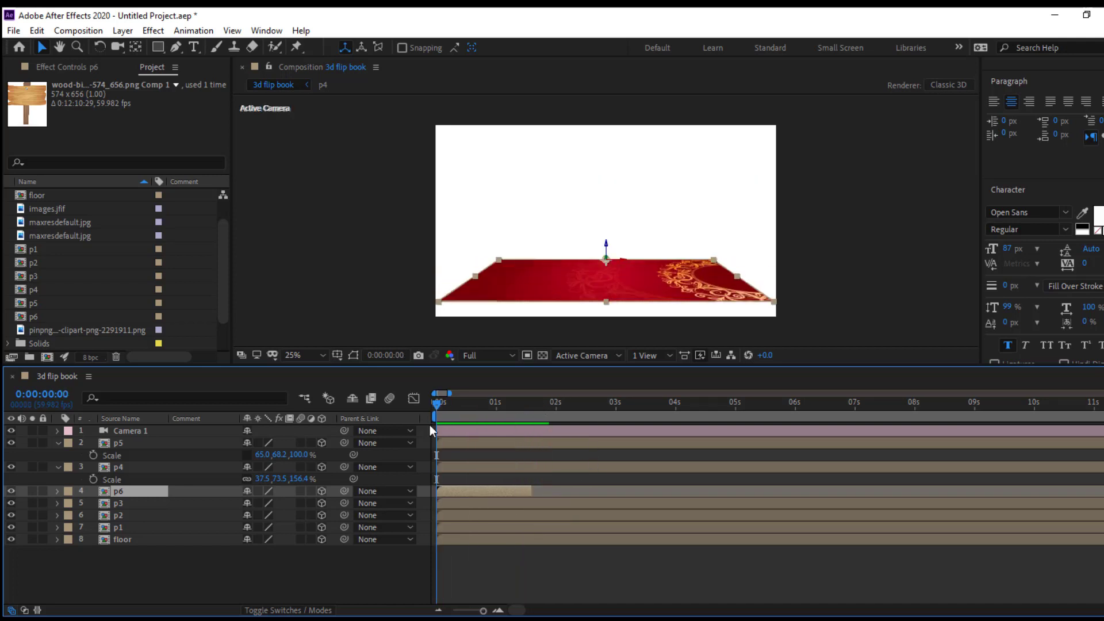
key("space")
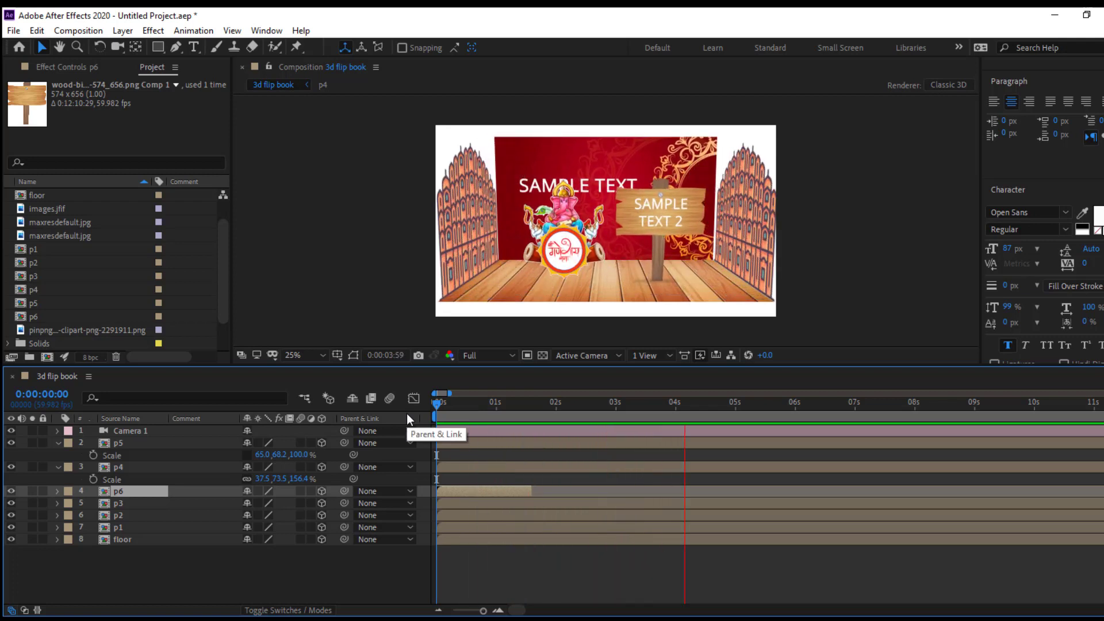
key("space")
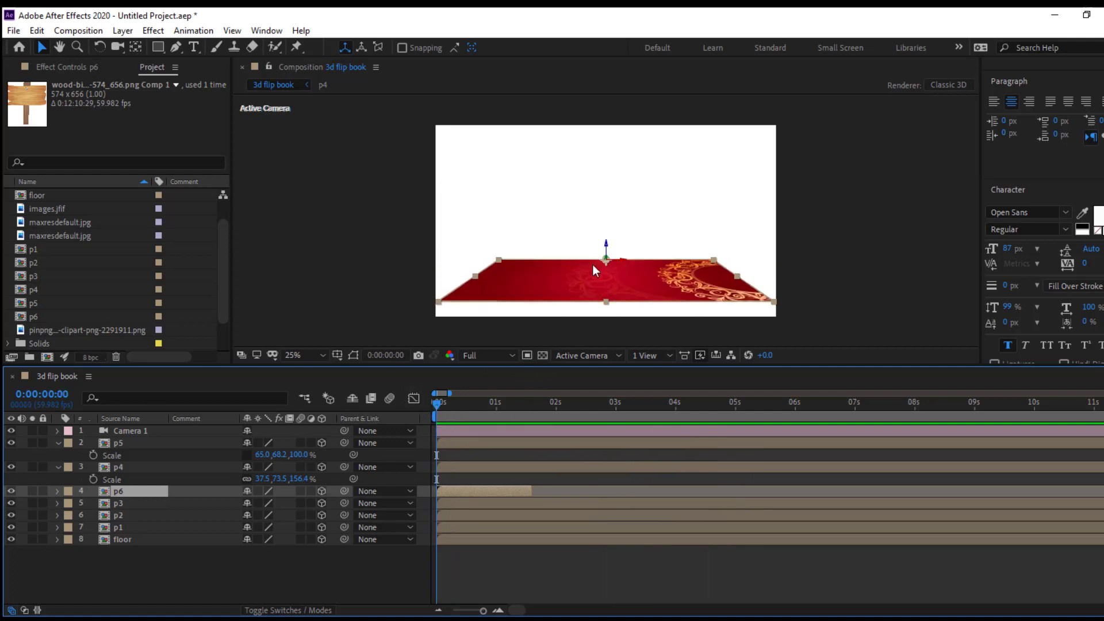
key("space")
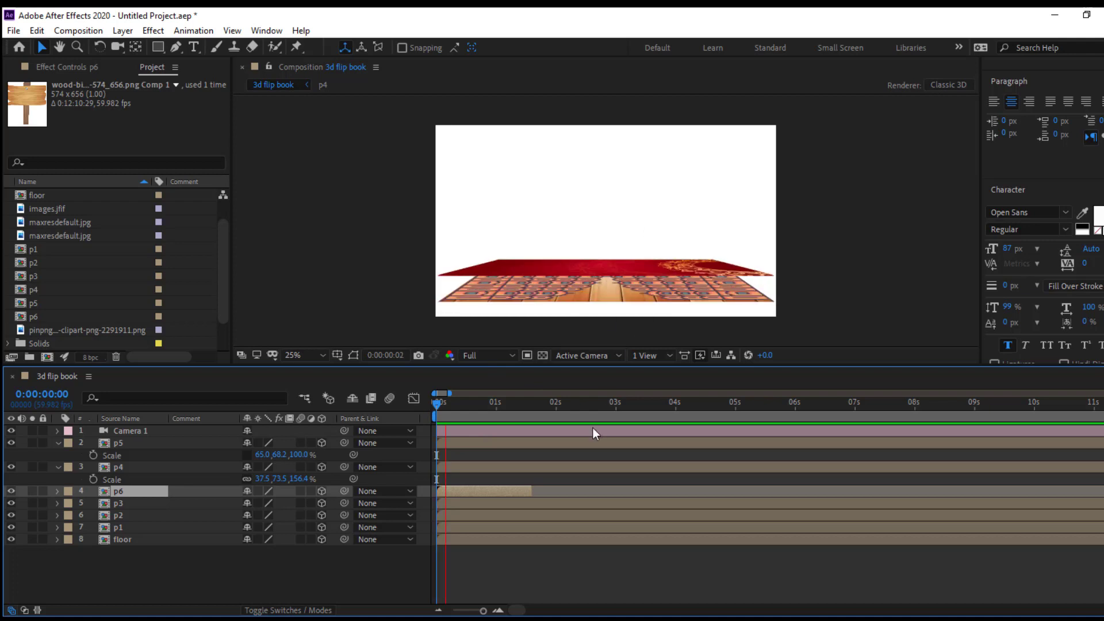